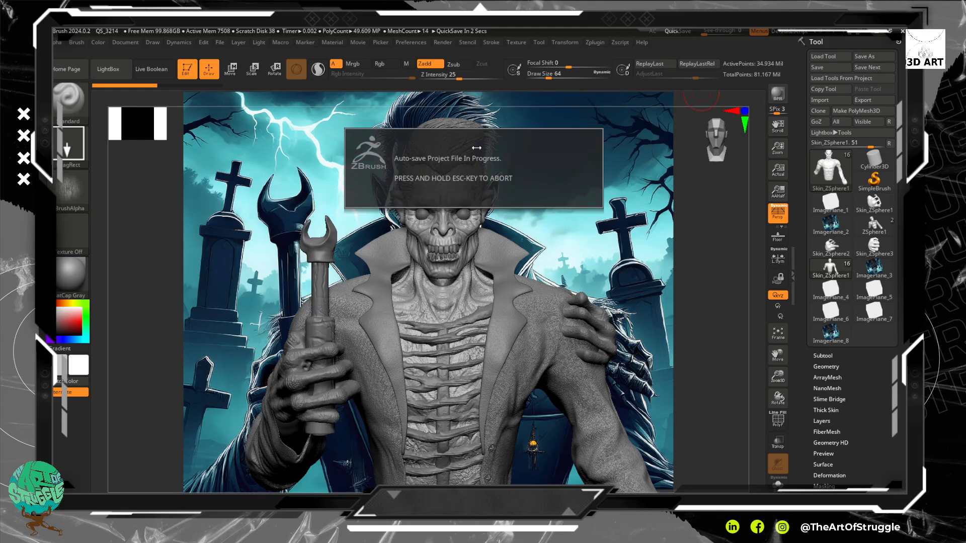
- Examine the bust's surface detail close up around the wrench hand, ribs and jacket lapels, then check the whole figure from the front
key(super)
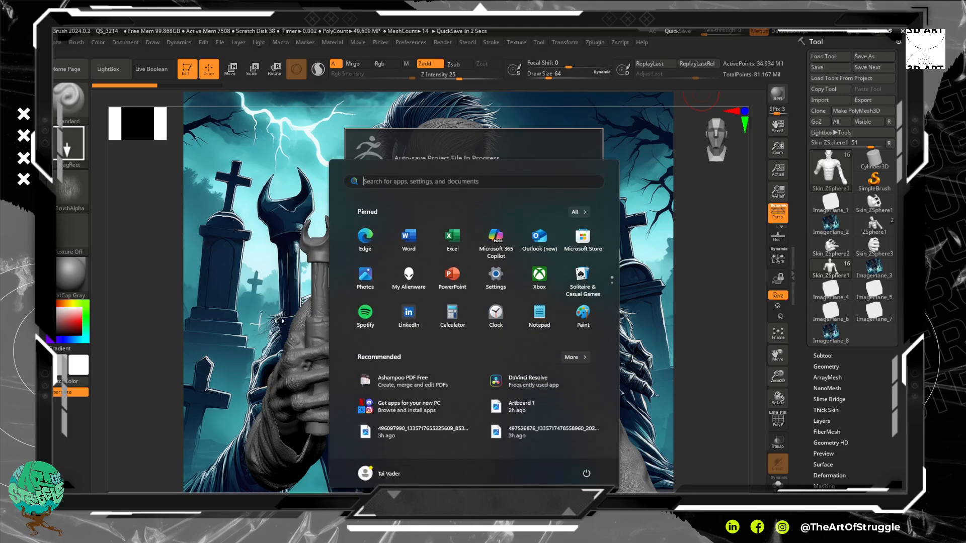
click(701, 166)
mouse_move(669, 186)
mouse_down()
mouse_move(649, 186)
mouse_move(703, 125)
mouse_up()
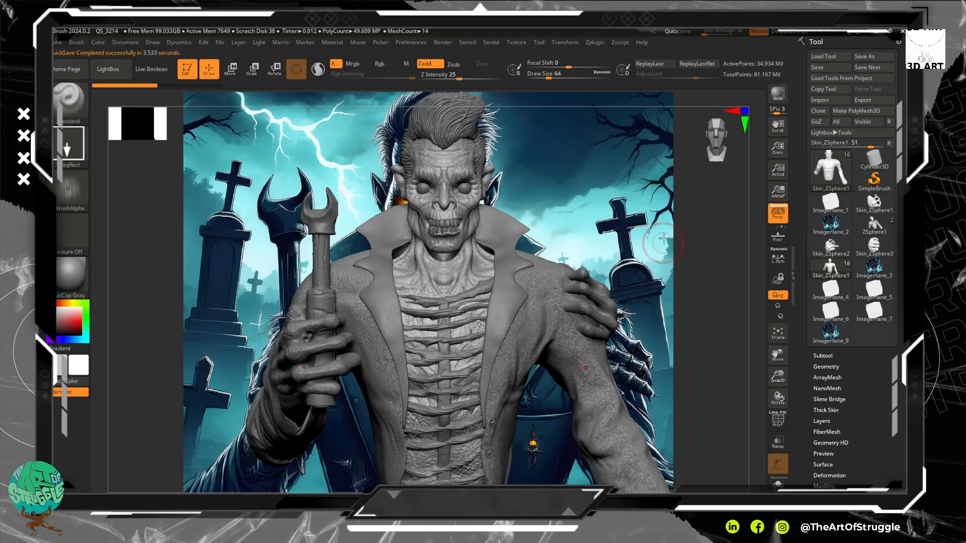
mouse_move(650, 204)
mouse_down()
mouse_move(688, 201)
mouse_move(694, 186)
mouse_move(714, 337)
mouse_move(681, 190)
mouse_move(713, 294)
mouse_up()
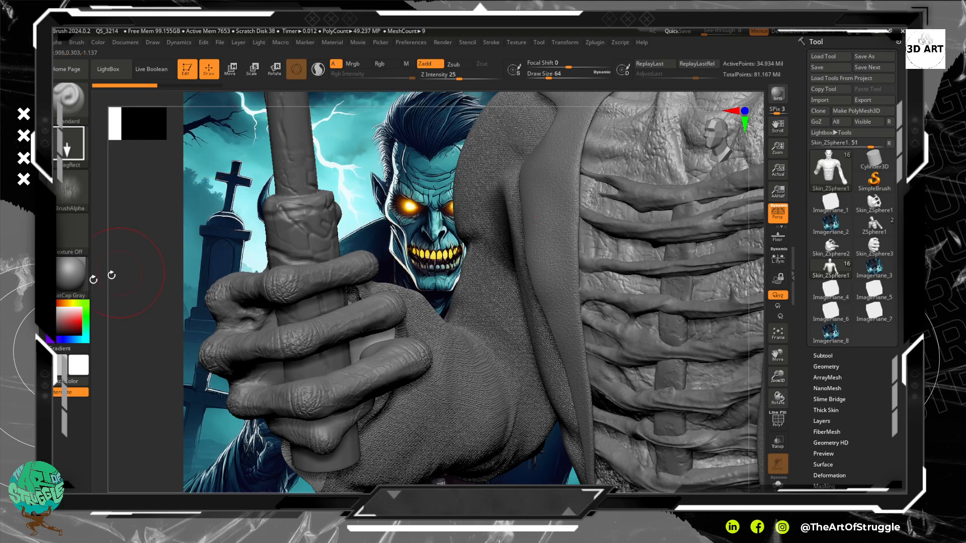
alt+right_drag(671, 140, 412, 194)
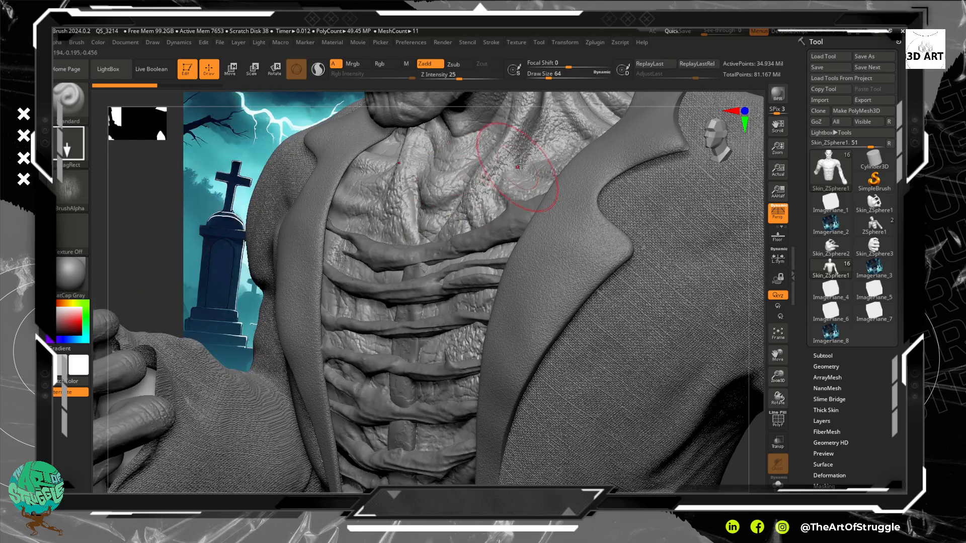
mouse_move(525, 155)
mouse_down()
mouse_move(596, 326)
mouse_move(593, 342)
mouse_move(574, 338)
mouse_up()
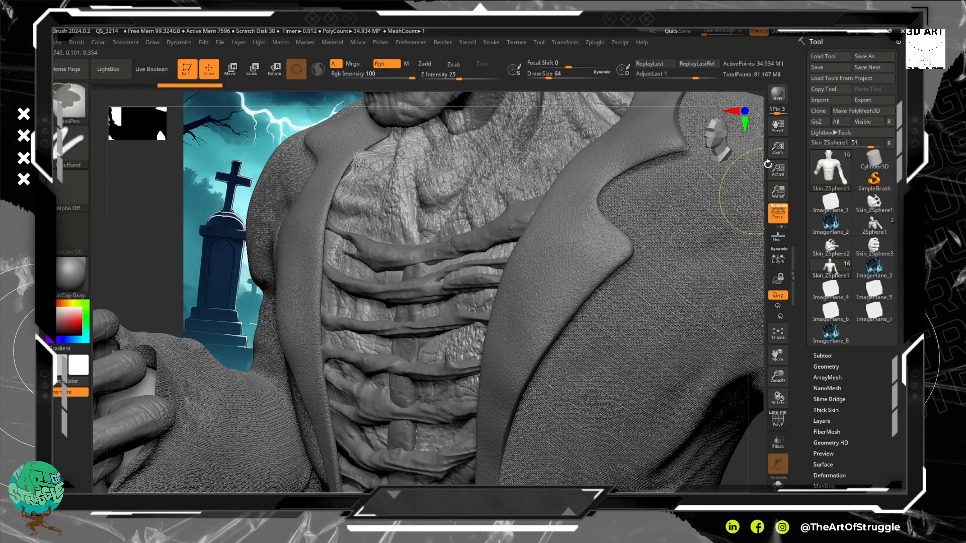
key(ctrl+z)
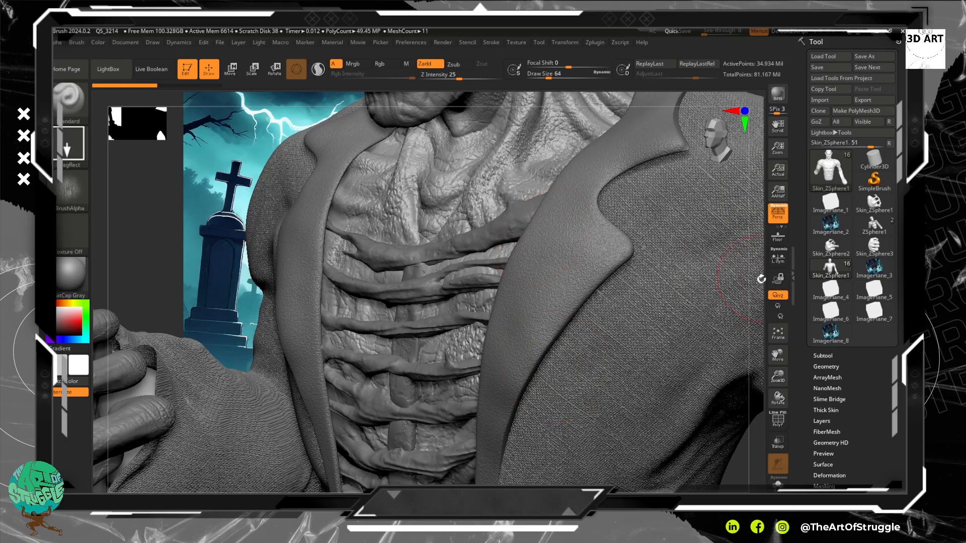
drag(761, 279, 762, 259)
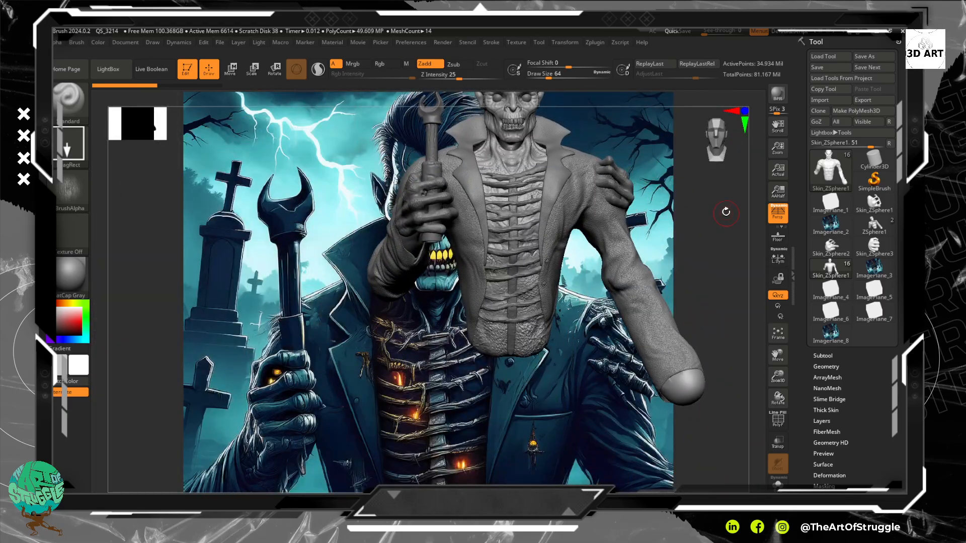
mouse_move(718, 251)
alt+mouse_down()
mouse_move(713, 302)
mouse_move(637, 384)
alt+mouse_up()
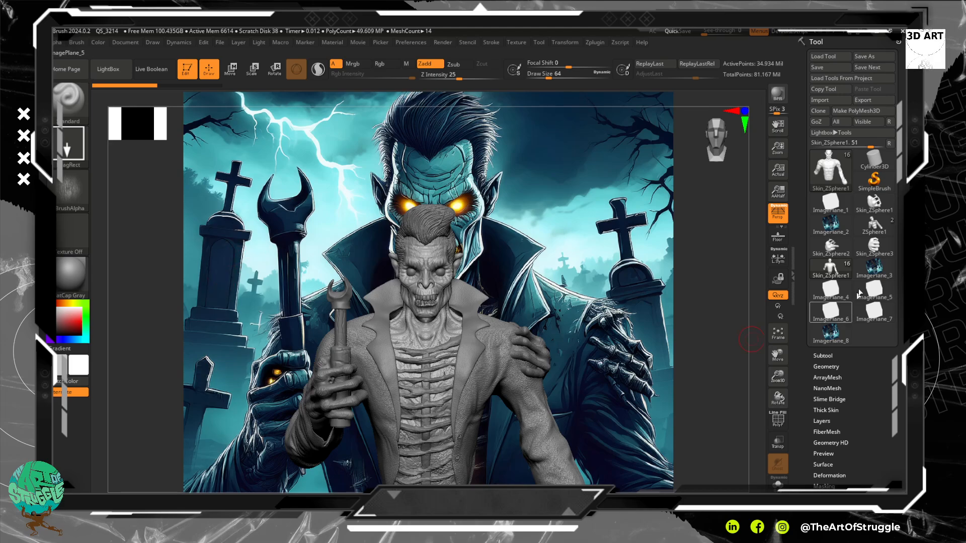
- Show the subtool list and make its last entry, the hand Skin_ZSphere6, the active subtool
click(822, 356)
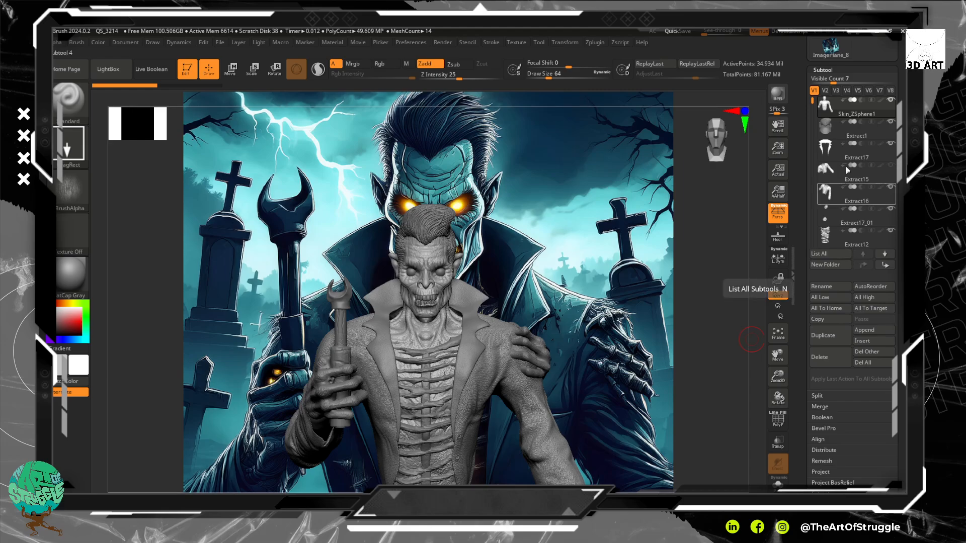
mouse_move(848, 169)
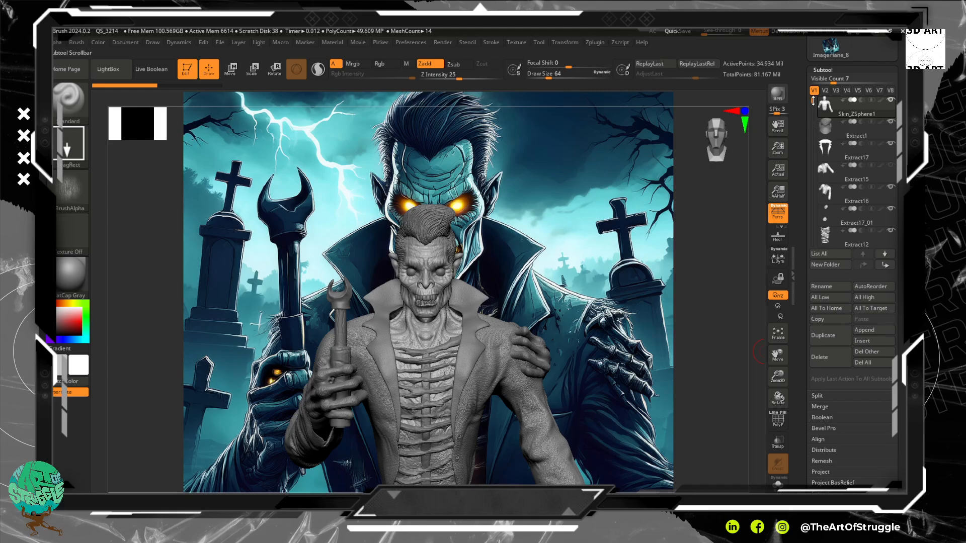
drag(813, 101, 810, 209)
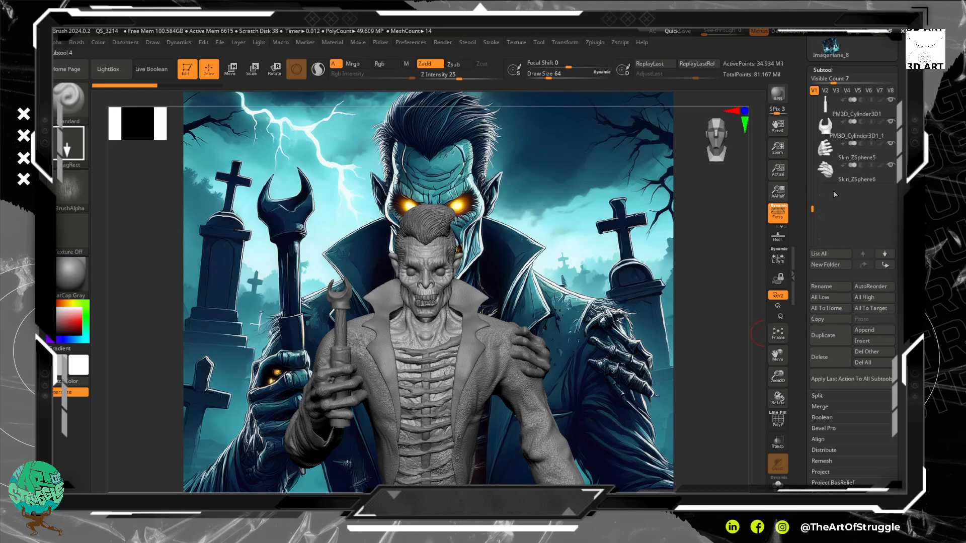
click(845, 182)
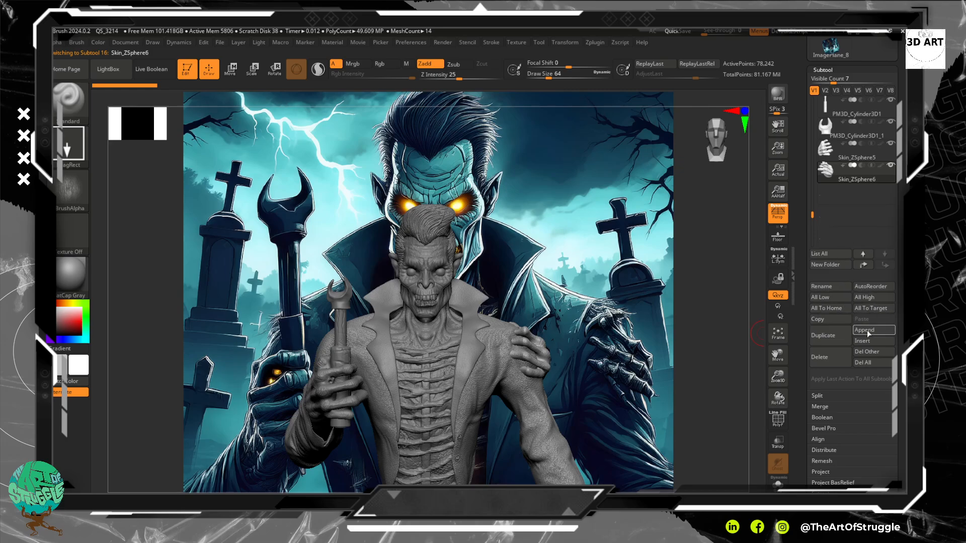
- Compare what subtool visibility sets V1 and V2 display, ending on set V1
mouse_move(837, 174)
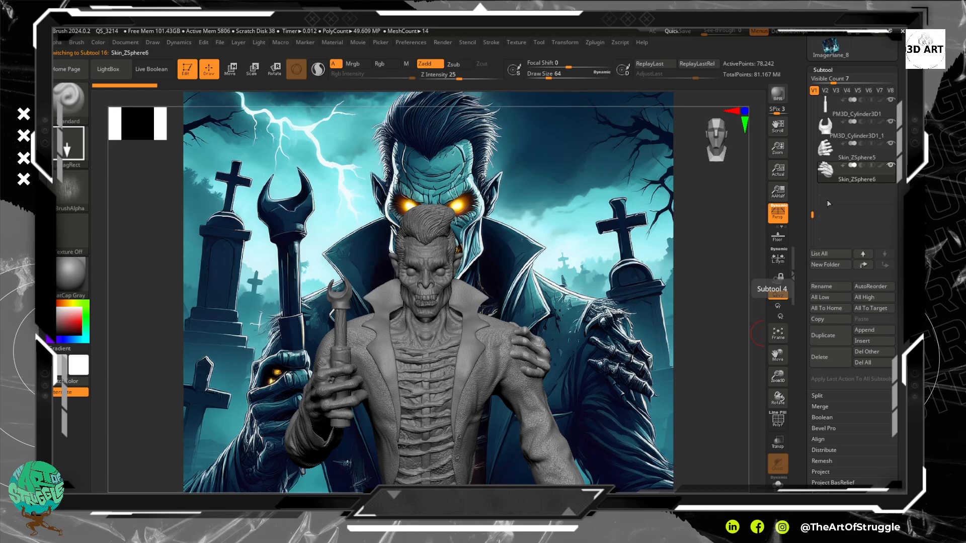
click(825, 91)
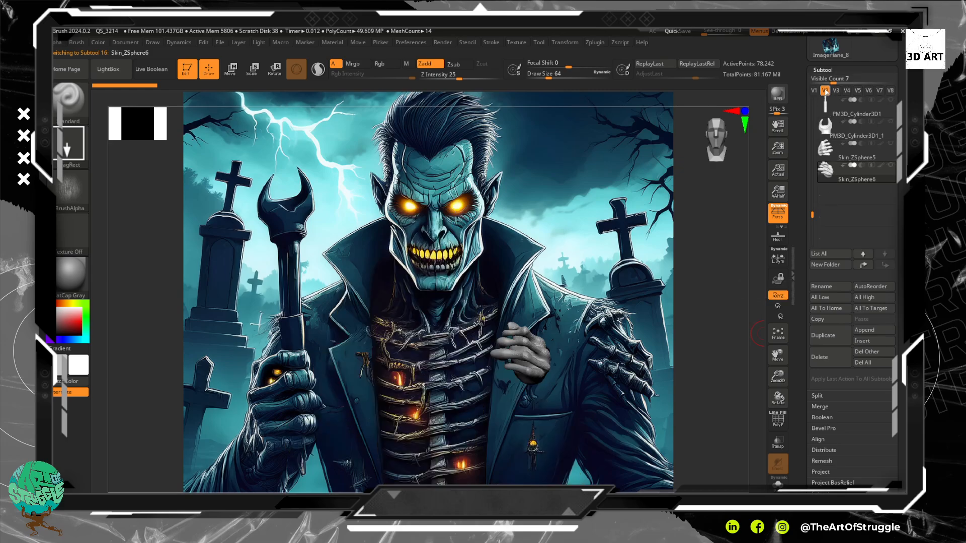
click(814, 92)
click(825, 91)
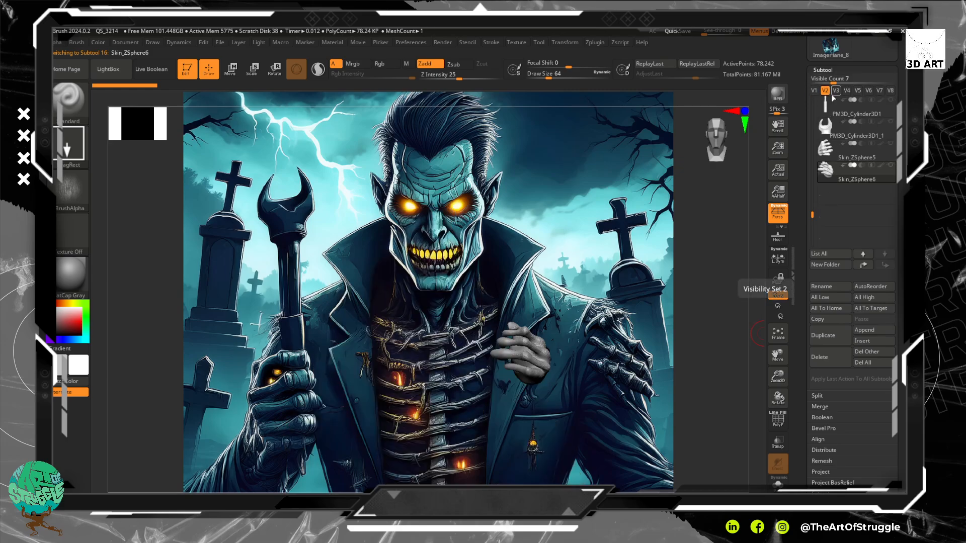
click(814, 92)
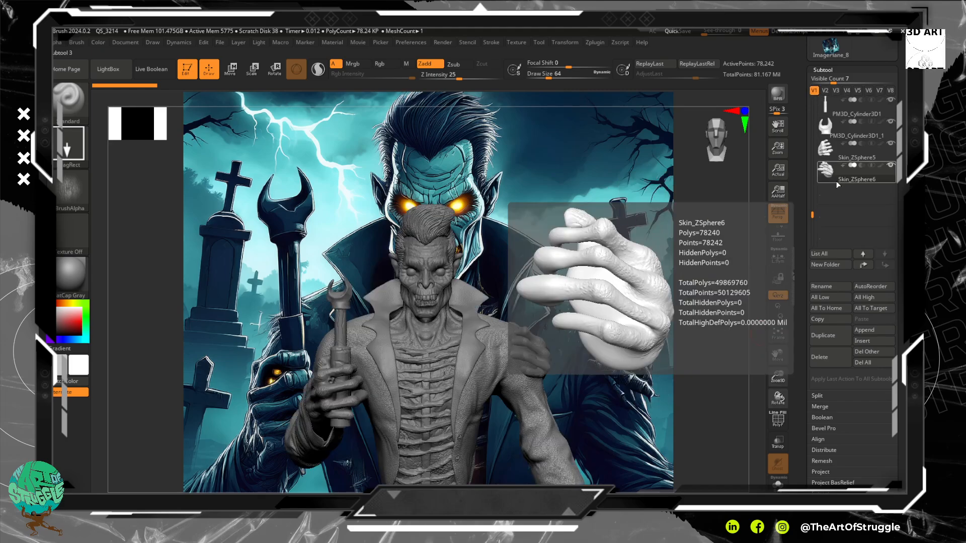
- Append a Cylinder3D mesh as a new subtool and make it the active one
click(862, 332)
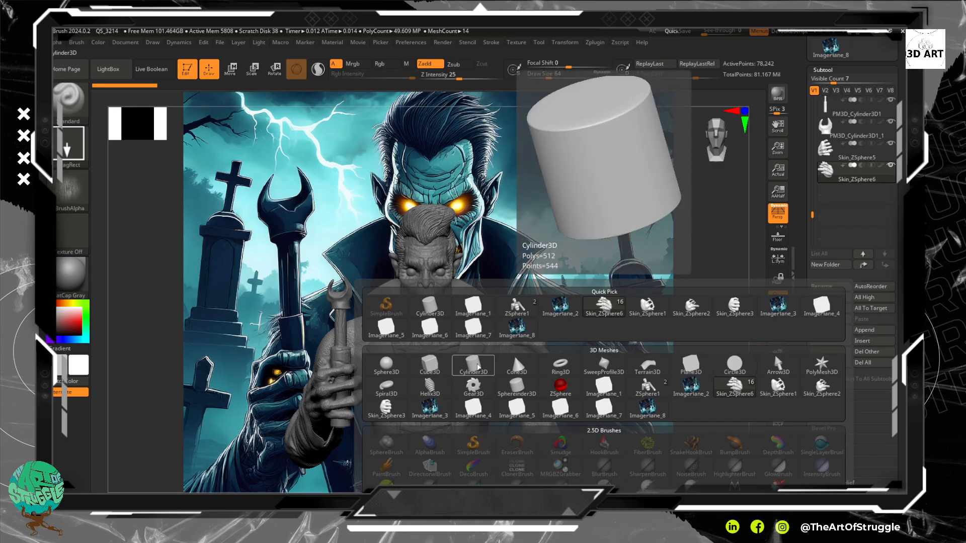
click(477, 366)
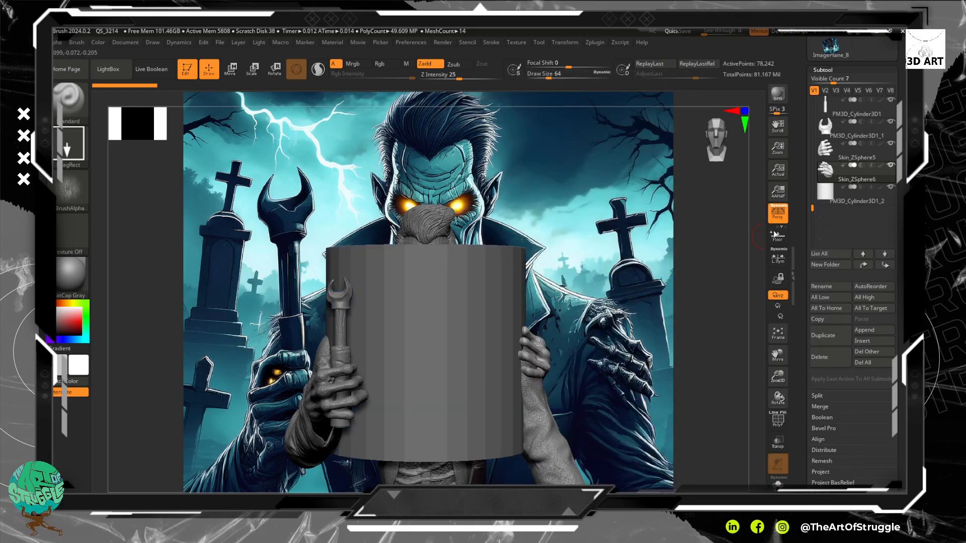
click(833, 196)
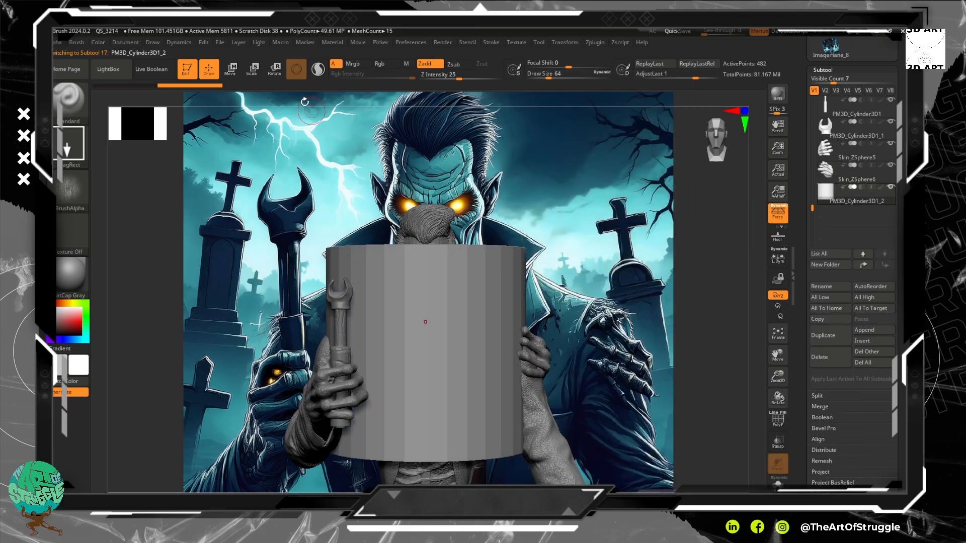
- Rotate the cylinder so its round flat face points forward and move it sideways to the wrench-arm side of the figure
click(274, 69)
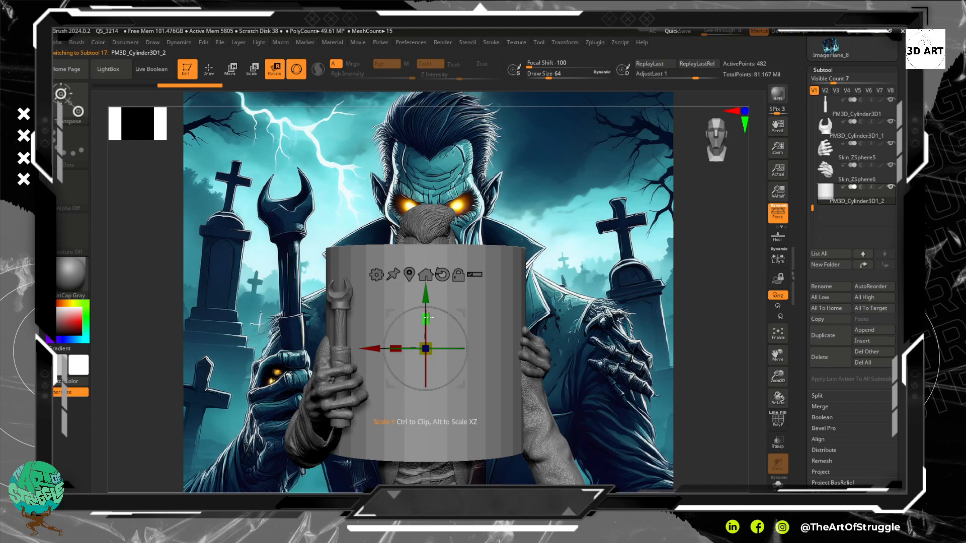
mouse_move(425, 318)
mouse_down()
mouse_move(427, 347)
mouse_move(424, 310)
mouse_up()
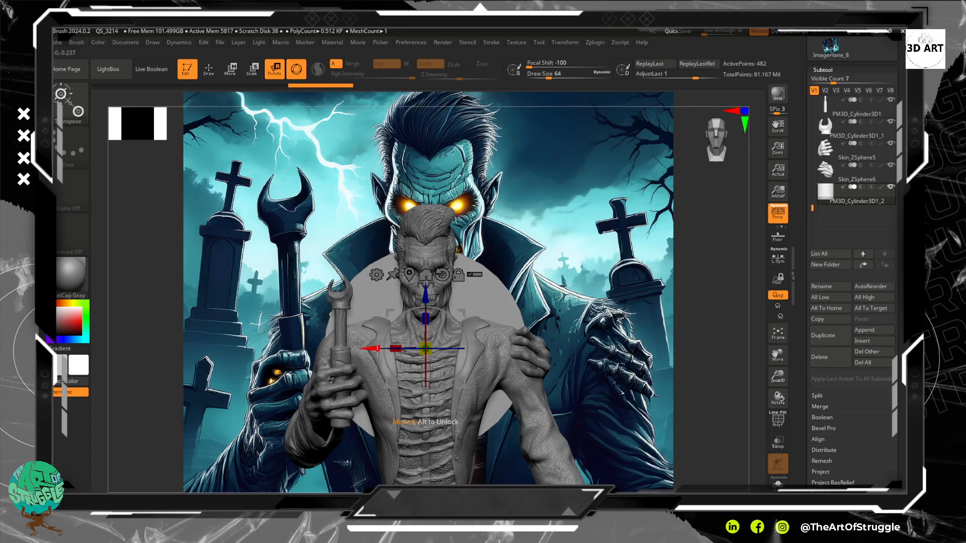
alt+drag(377, 348, 266, 336)
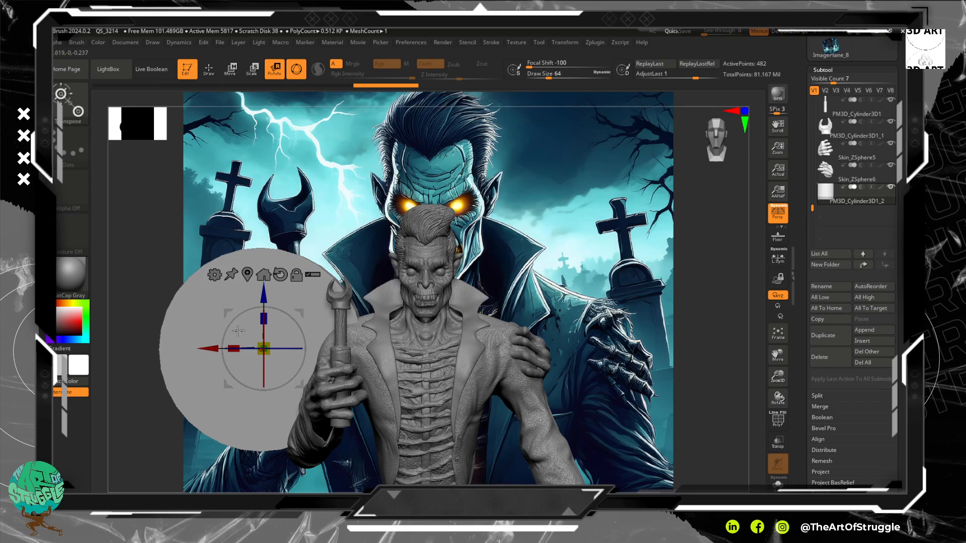
- Display the polygon wireframe and scale the cylinder down uniformly to about half its size
click(778, 420)
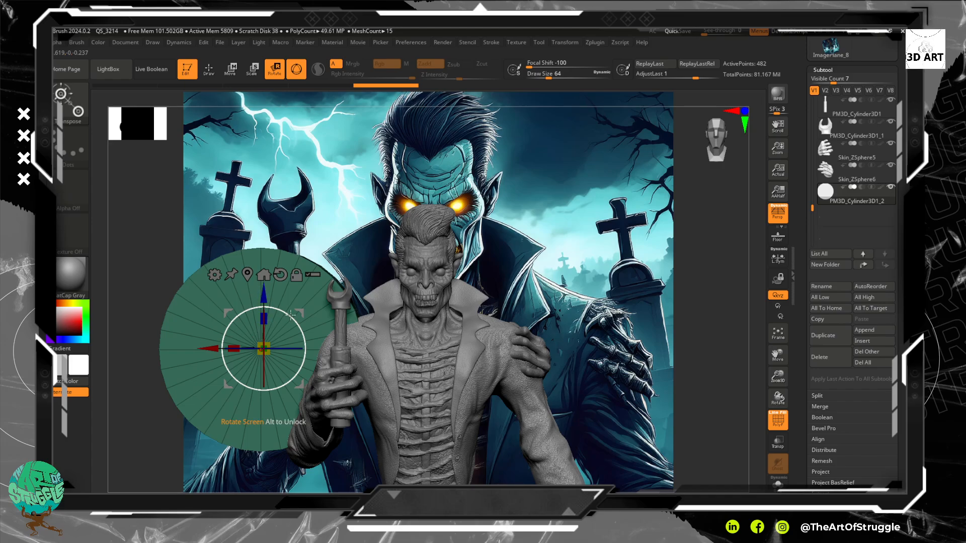
drag(263, 348, 243, 393)
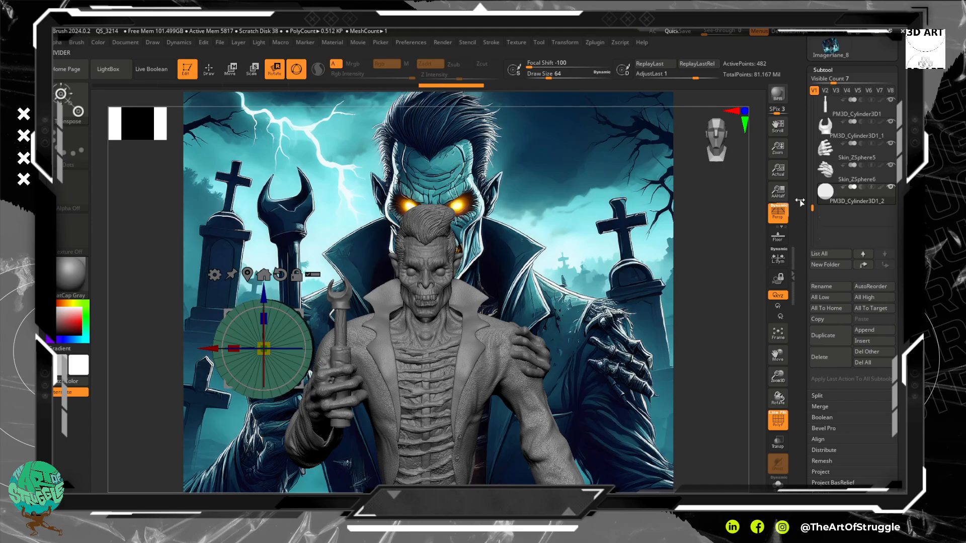
- Turn off perspective and move the cylinder farther outward, clear of the wrench arm
click(778, 212)
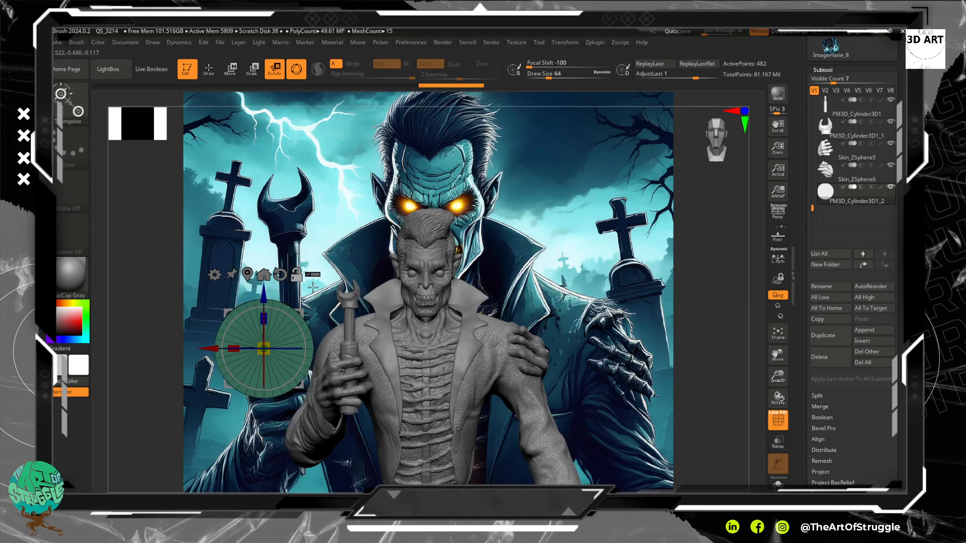
alt+drag(313, 287, 284, 302)
alt+drag(360, 267, 322, 247)
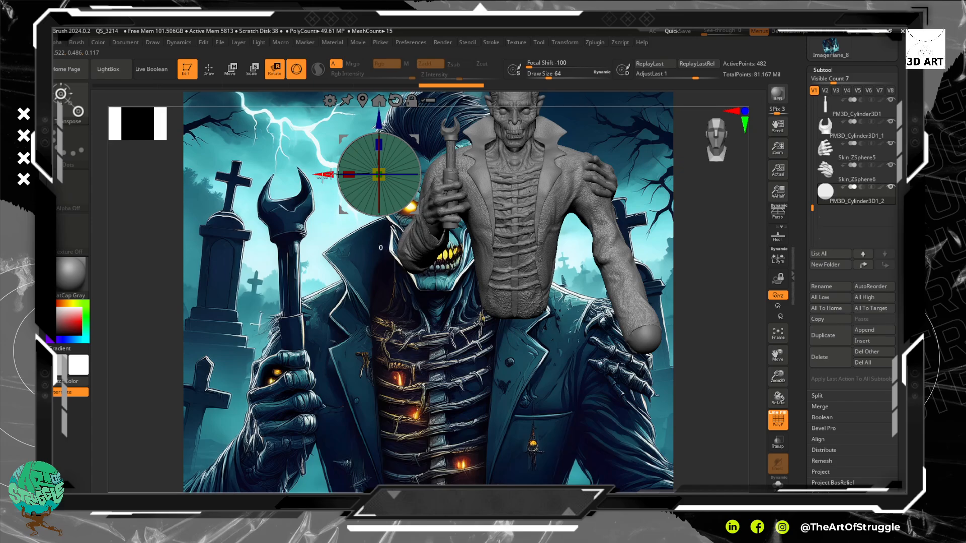
drag(327, 174, 203, 175)
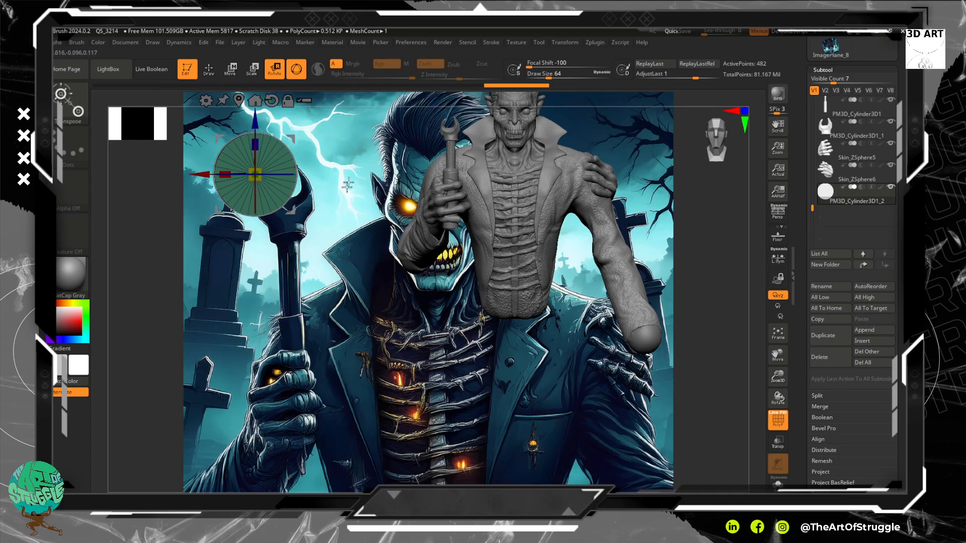
key(q)
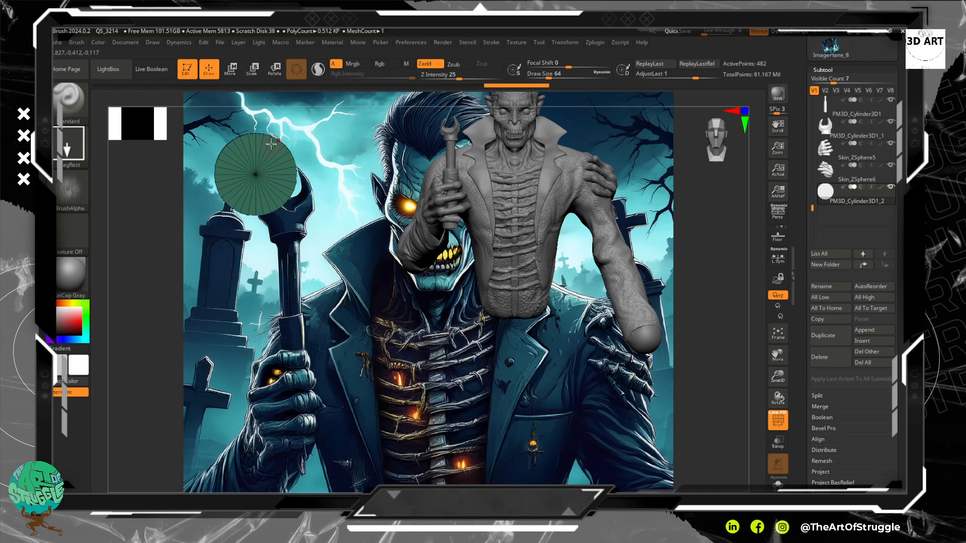
- Move the cylinder horizontally back toward the wrench arm, leaving a gap between them
mouse_move(322, 184)
mouse_down()
mouse_move(345, 196)
mouse_move(483, 196)
mouse_move(328, 189)
mouse_up()
alt+drag(322, 175, 251, 286)
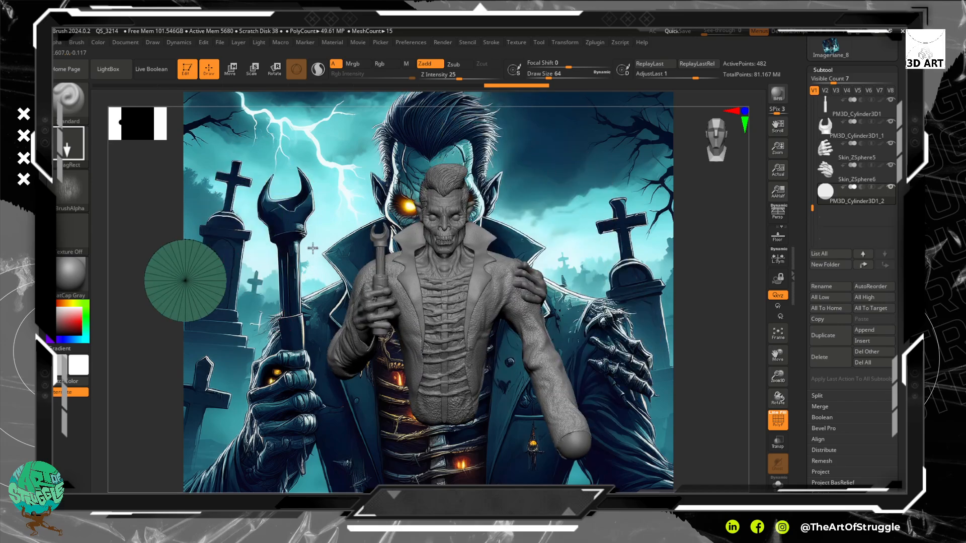
alt+drag(313, 248, 318, 380)
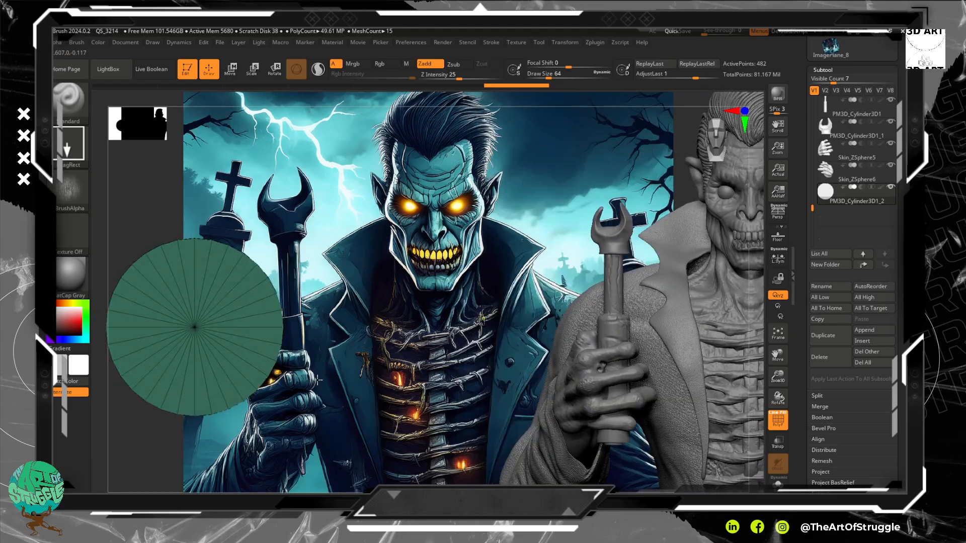
mouse_move(374, 365)
alt+mouse_down()
mouse_move(363, 345)
mouse_move(368, 356)
mouse_move(164, 330)
mouse_move(396, 324)
alt+mouse_up()
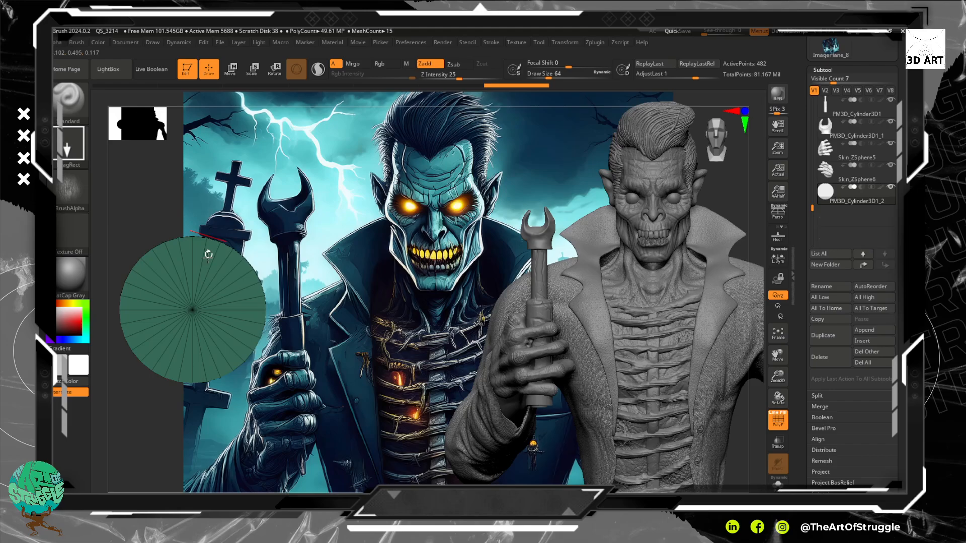
click(231, 69)
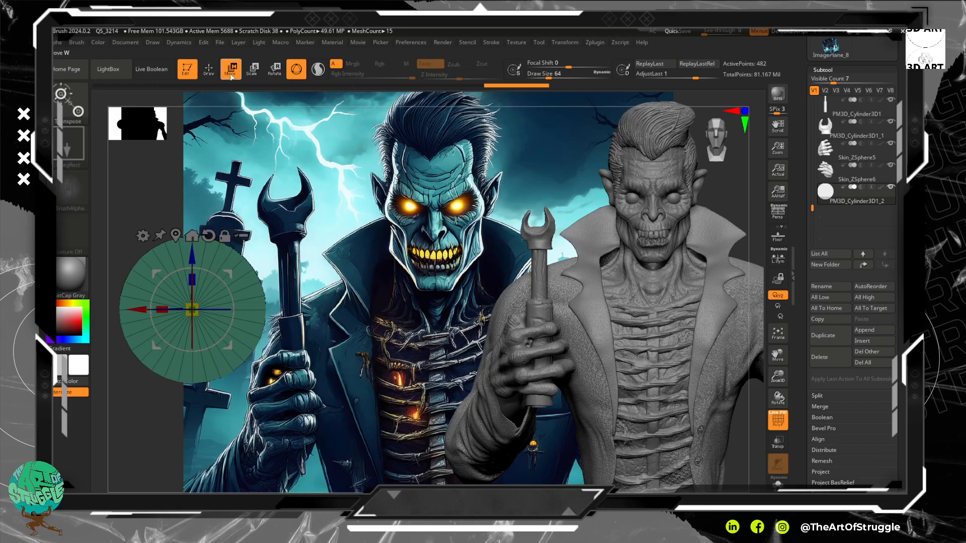
drag(151, 322, 306, 329)
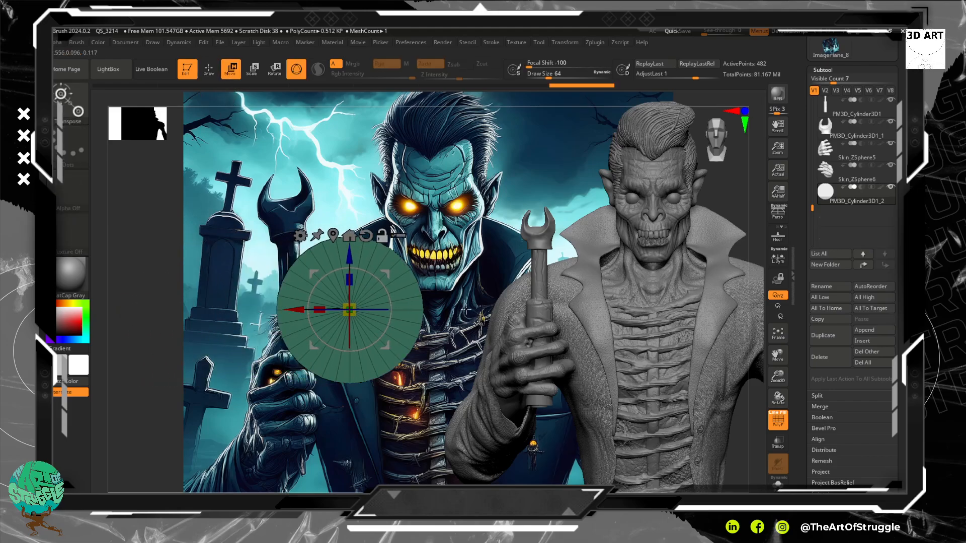
- Raise the cylinder to about the height of the wrench's head and shift its transform gizmo toward the wrench
alt+drag(466, 309, 482, 327)
mouse_move(482, 326)
ctrl+right_down()
mouse_move(455, 300)
mouse_move(469, 323)
ctrl+right_up()
drag(125, 321, 298, 326)
drag(340, 267, 341, 197)
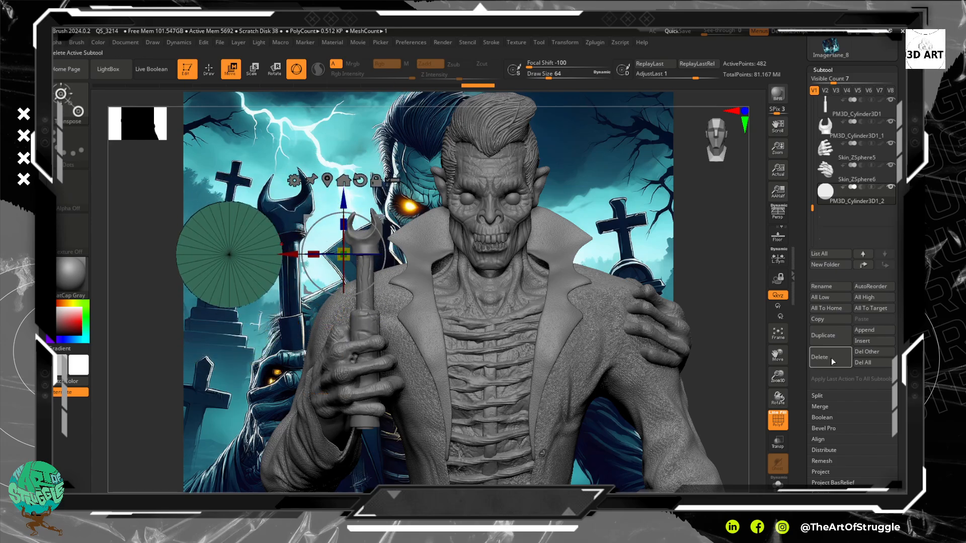
- Try remeshing the cylinder with ZRemesher using the Same polygon count option
scroll(901, 411, down, 5)
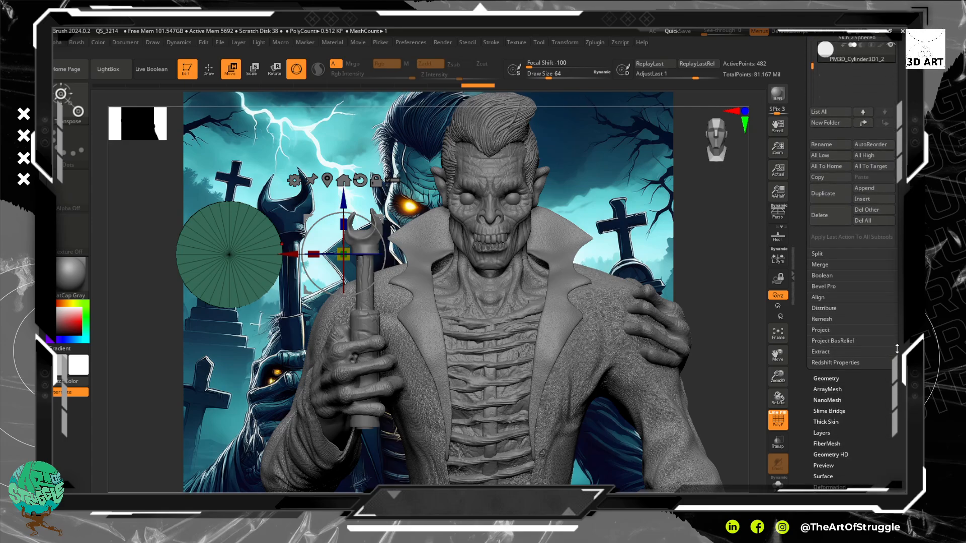
click(831, 374)
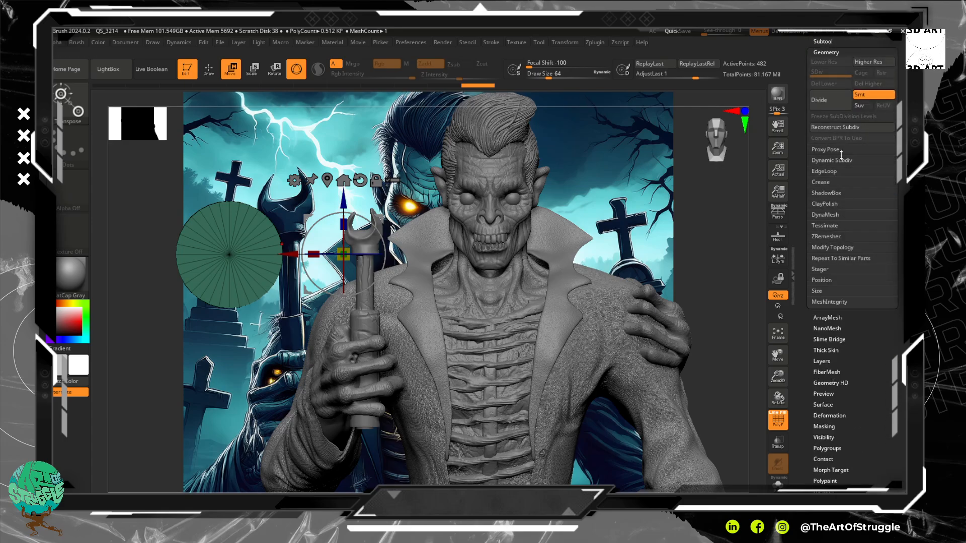
click(819, 236)
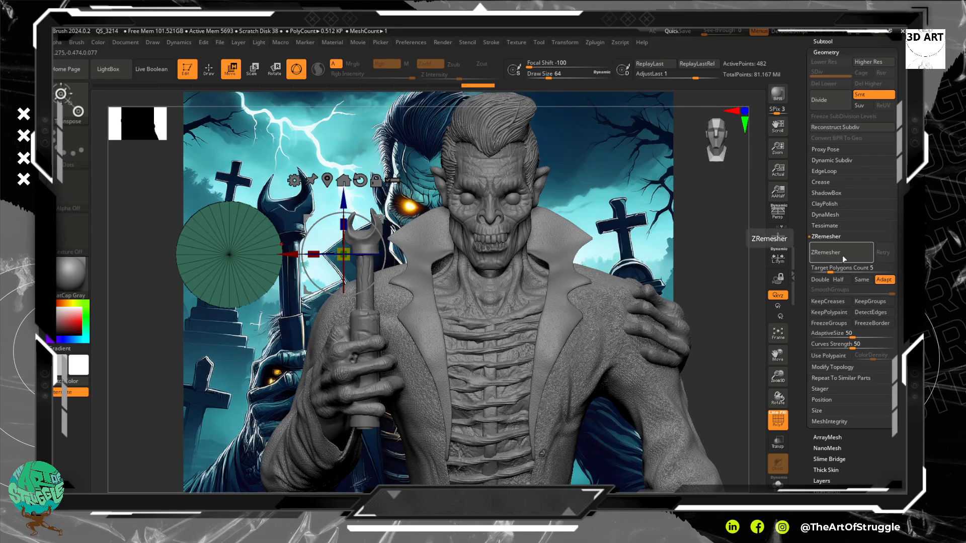
click(854, 255)
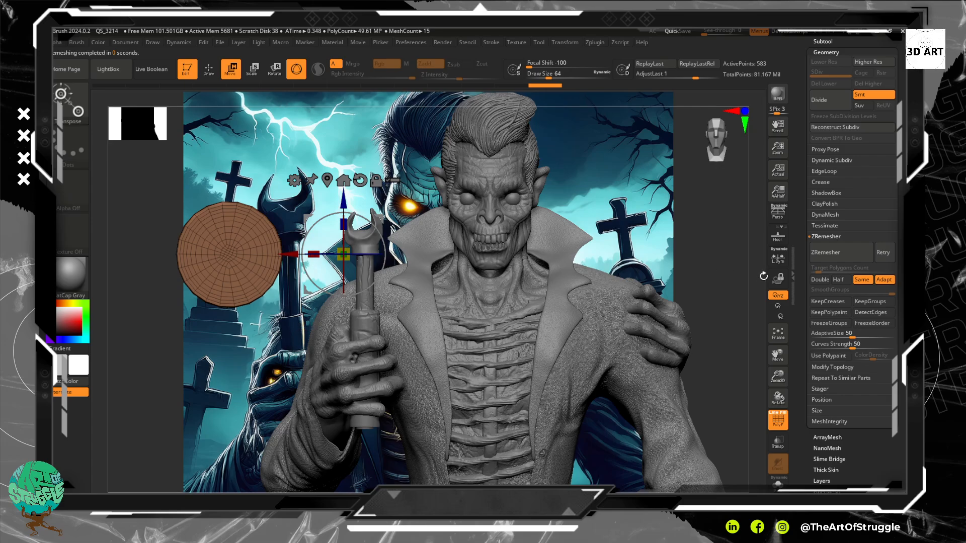
key(ctrl+z)
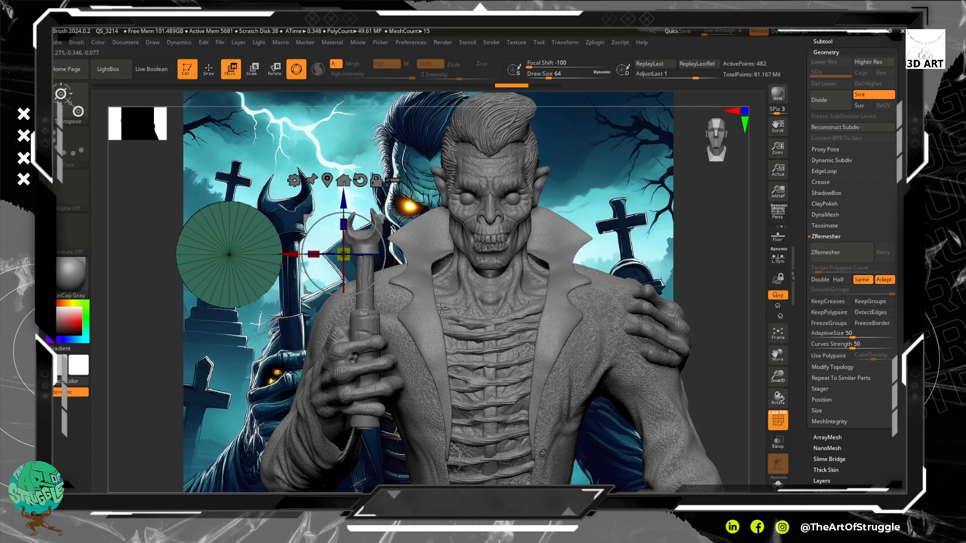
- Examine the cylinder's shape from the side in draw mode with the polygon wireframe hidden
key(q)
drag(272, 352, 695, 369)
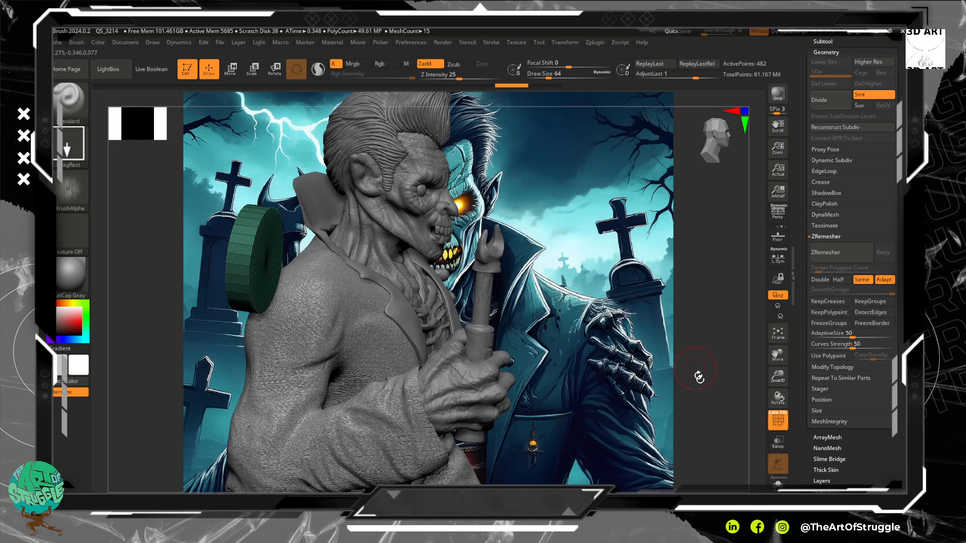
click(775, 424)
click(775, 424)
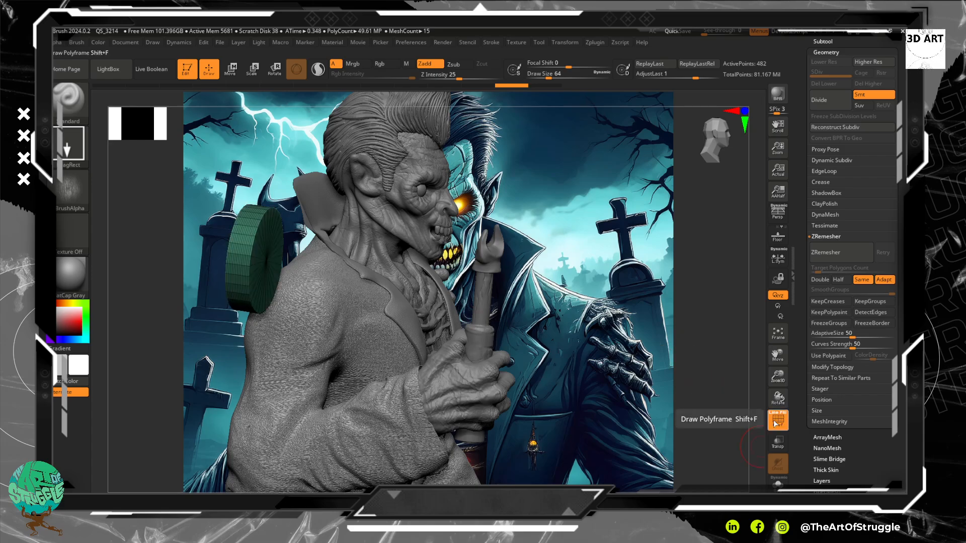
click(775, 424)
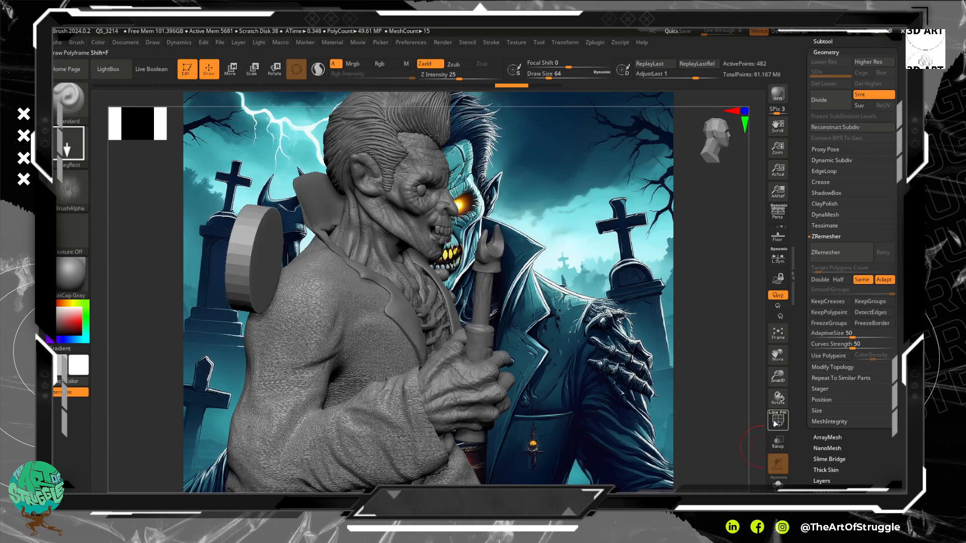
- Try remeshing the cylinder with ZRemesher with DetectEdges and KeepCreases enabled, showing the wireframe again
click(858, 313)
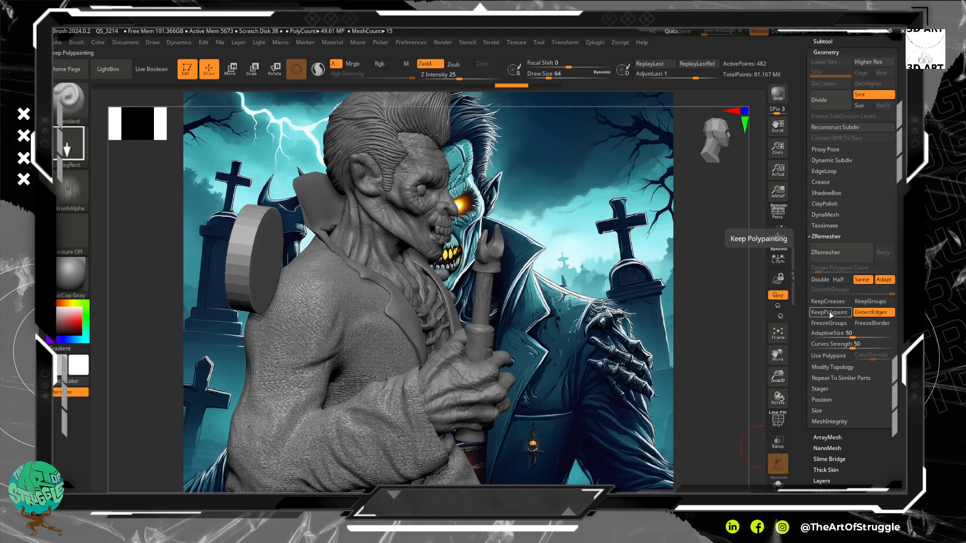
click(839, 303)
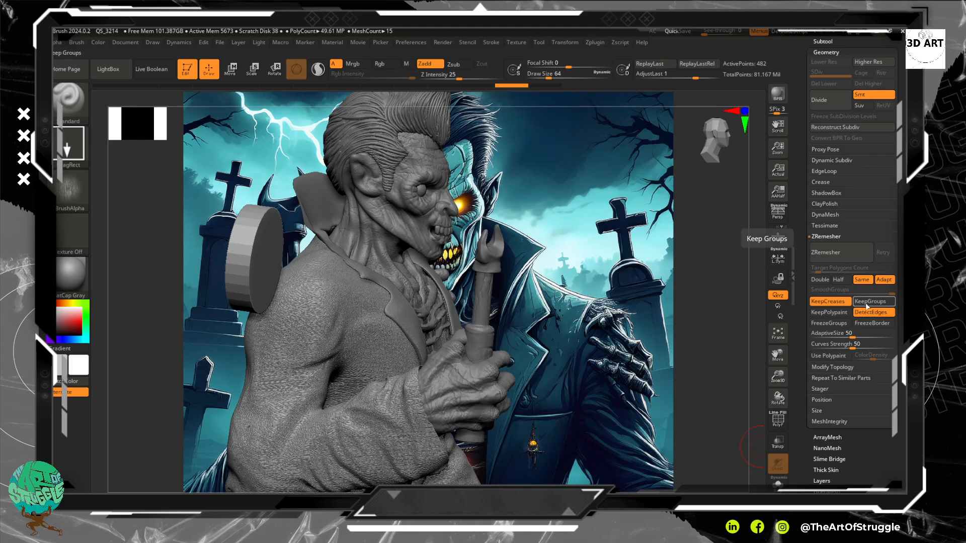
click(832, 257)
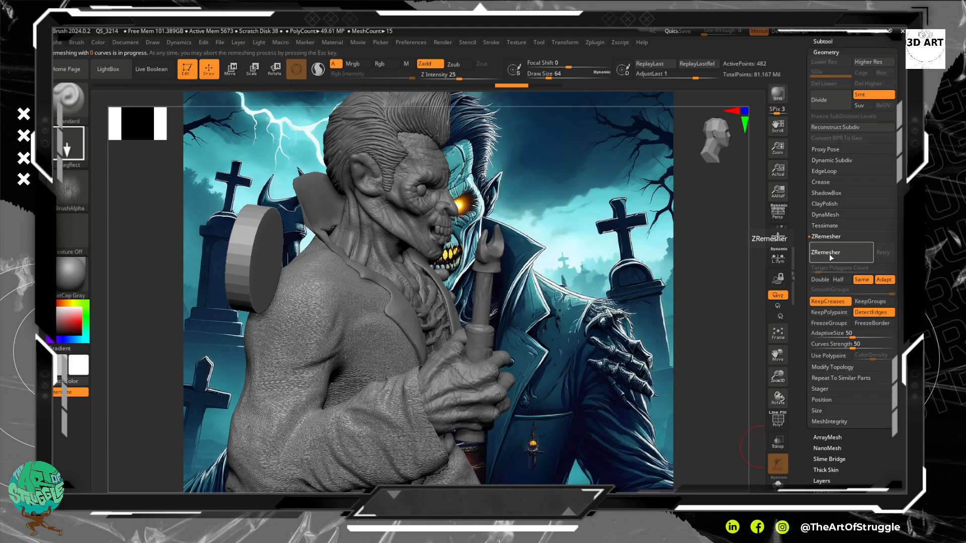
click(781, 423)
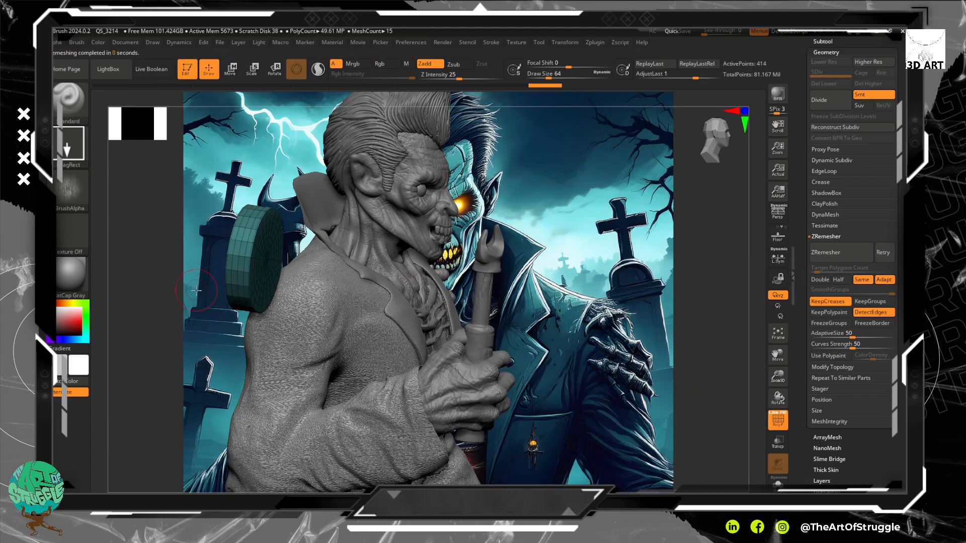
drag(197, 290, 165, 284)
key(shift)
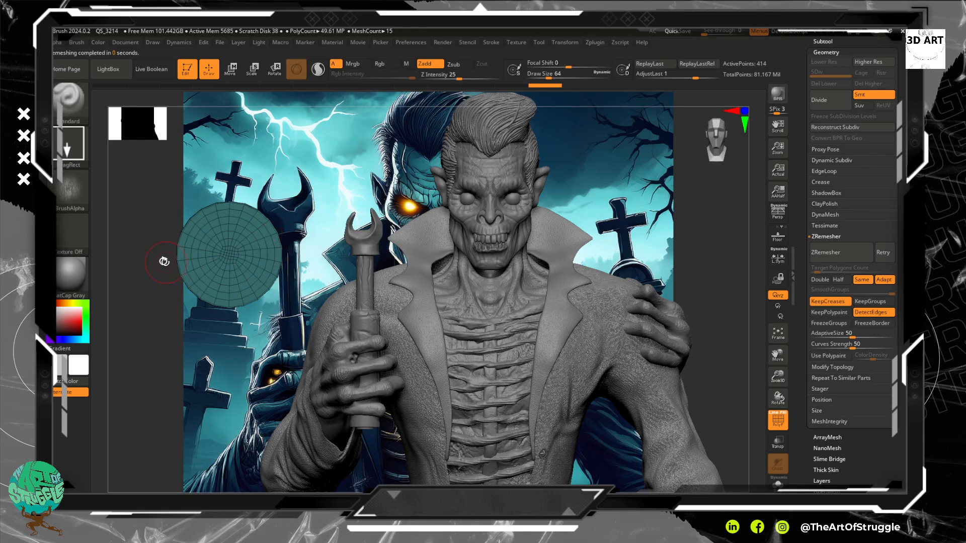
mouse_move(158, 250)
ctrl+mouse_down()
mouse_move(341, 286)
mouse_move(352, 395)
ctrl+mouse_up()
key(ctrl+z)
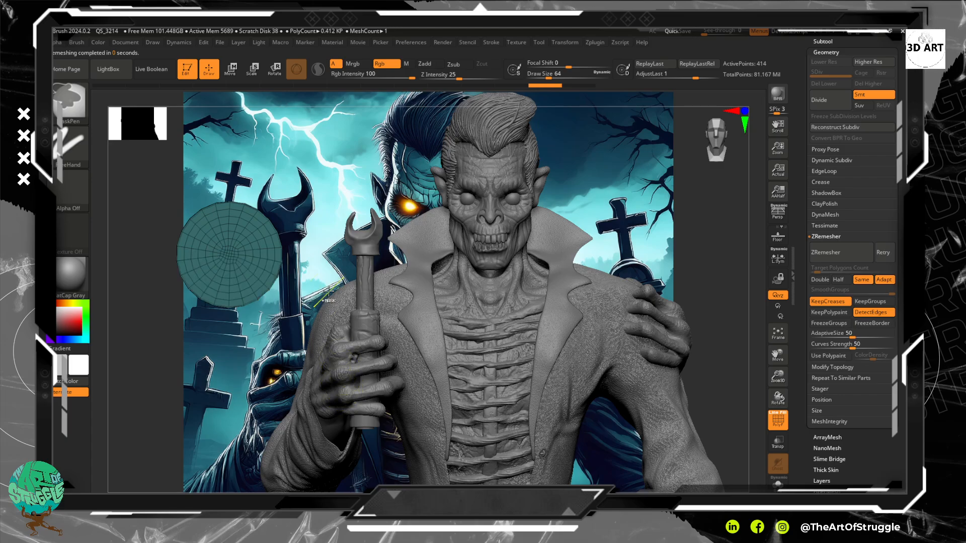
key(ctrl+z)
- Try masking the lower half of the original low-poly cylinder
mouse_move(318, 287)
ctrl+mouse_down()
mouse_move(99, 268)
mouse_move(95, 258)
ctrl+mouse_up()
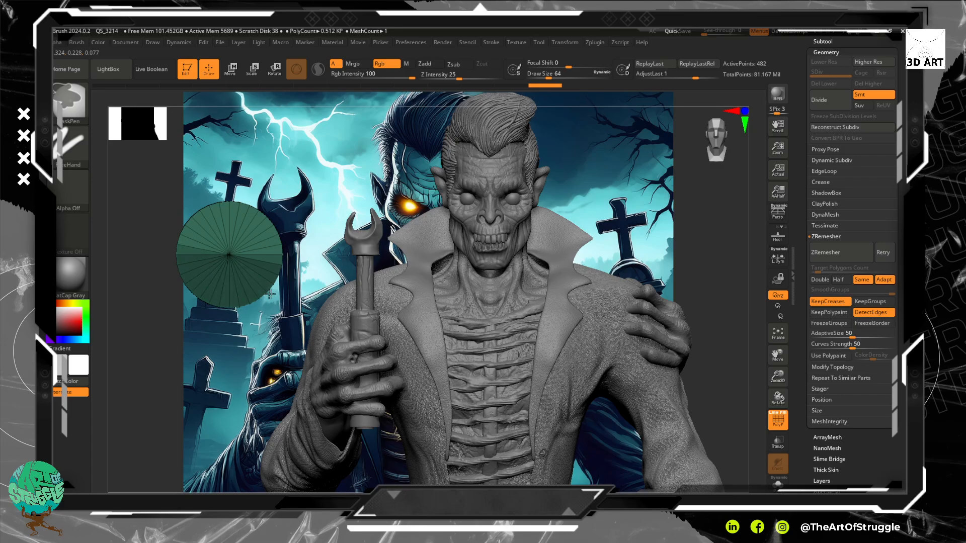
ctrl+drag(298, 215, 103, 257)
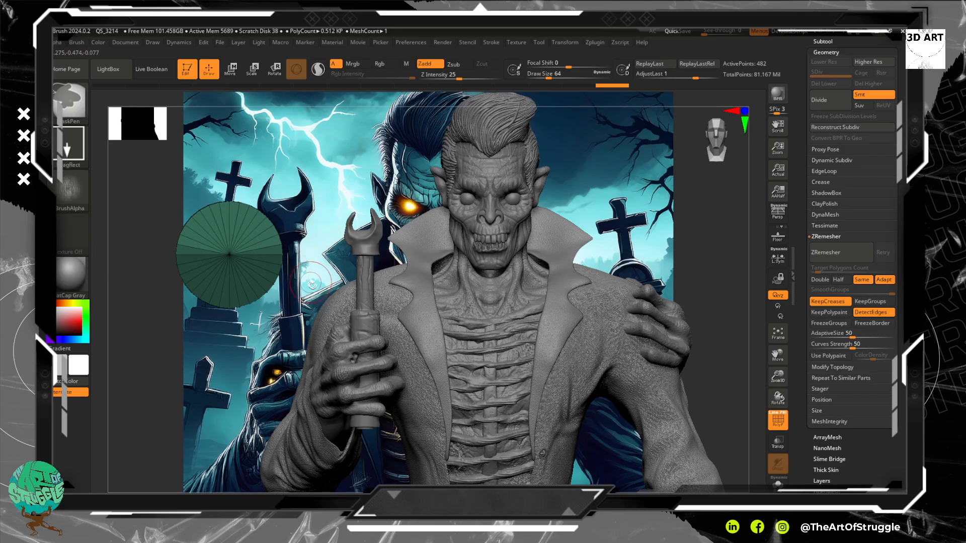
mouse_move(332, 240)
mouse_down()
mouse_move(366, 284)
mouse_move(288, 300)
mouse_up()
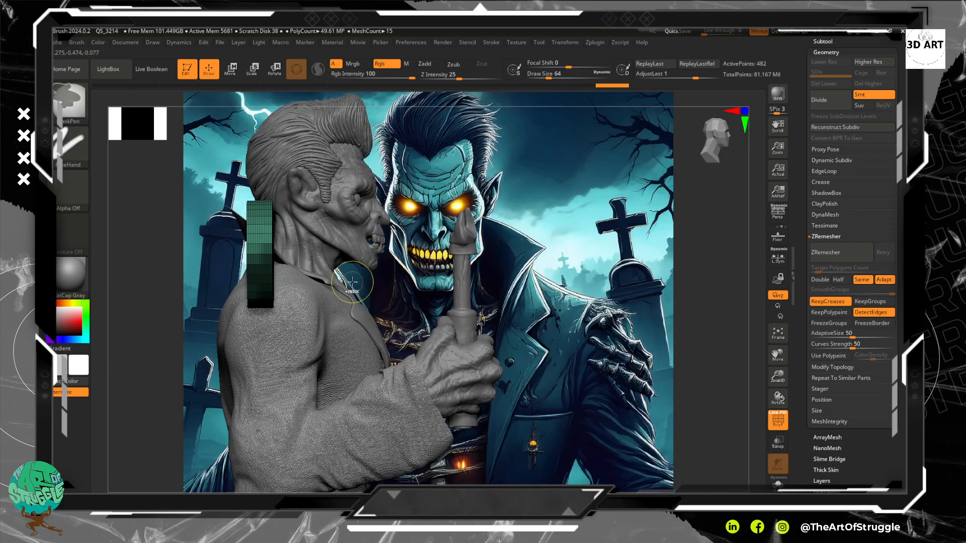
key(ctrl)
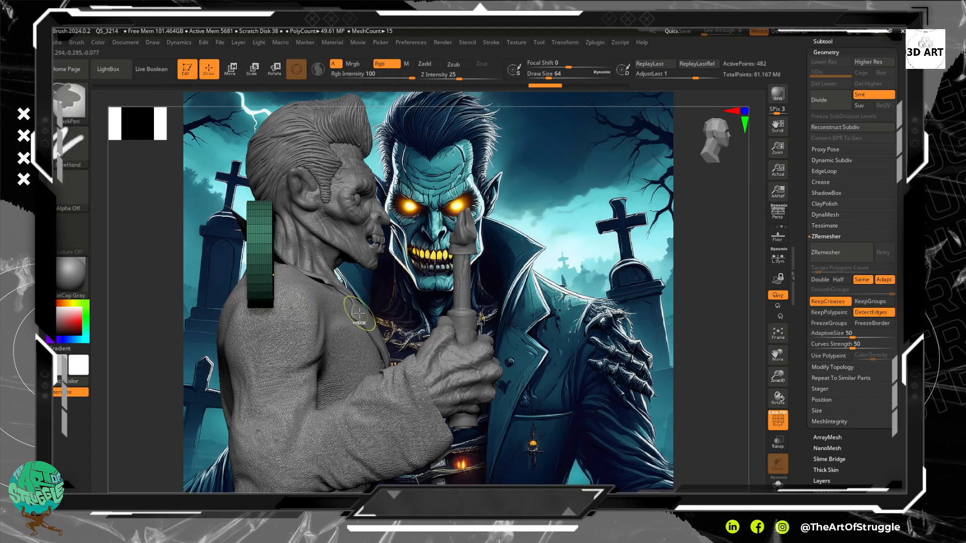
drag(170, 366, 133, 362)
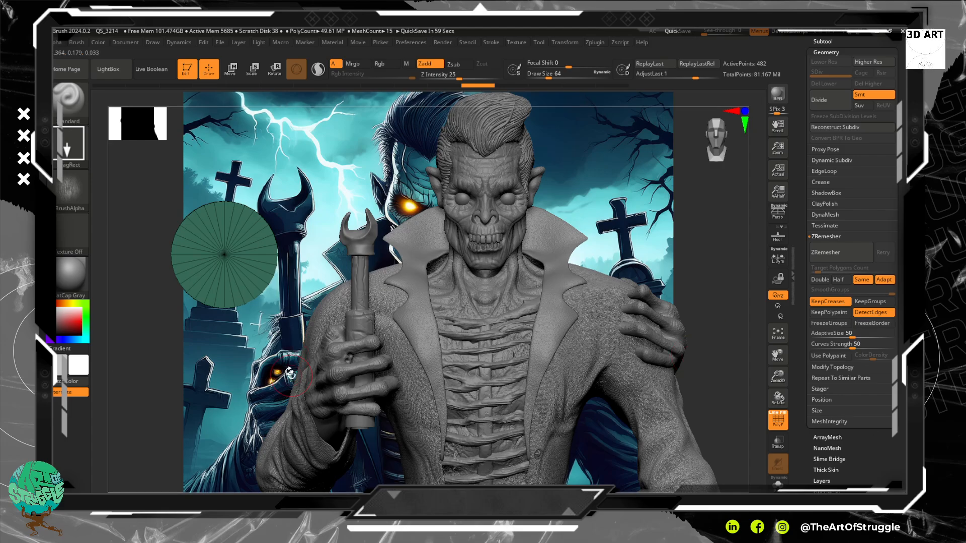
- Convert the cylinder to a DynaMesh at resolution 128 and mask its lower half
ctrl+right_drag(290, 374, 268, 324)
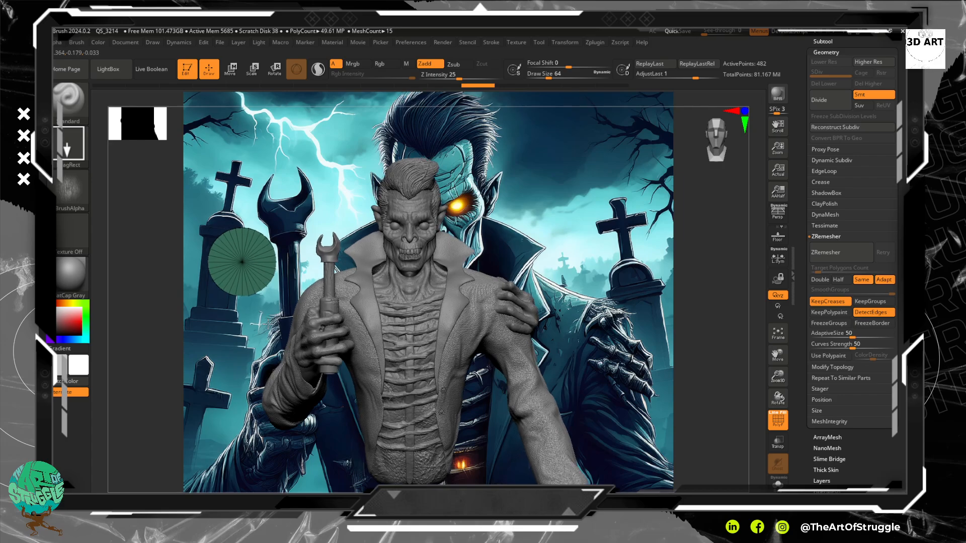
mouse_move(269, 287)
alt+right_down()
mouse_move(254, 264)
mouse_move(266, 267)
mouse_move(322, 413)
mouse_move(316, 402)
alt+right_up()
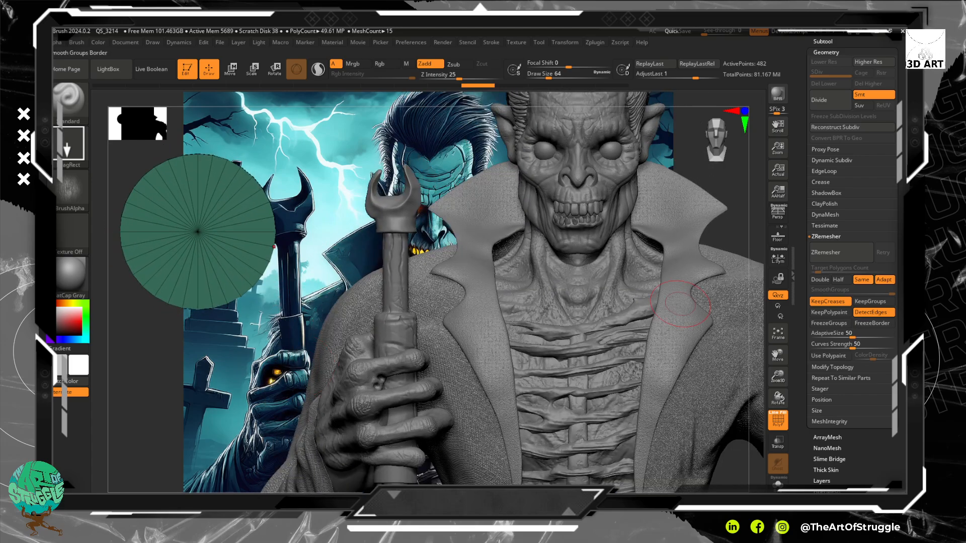
click(825, 215)
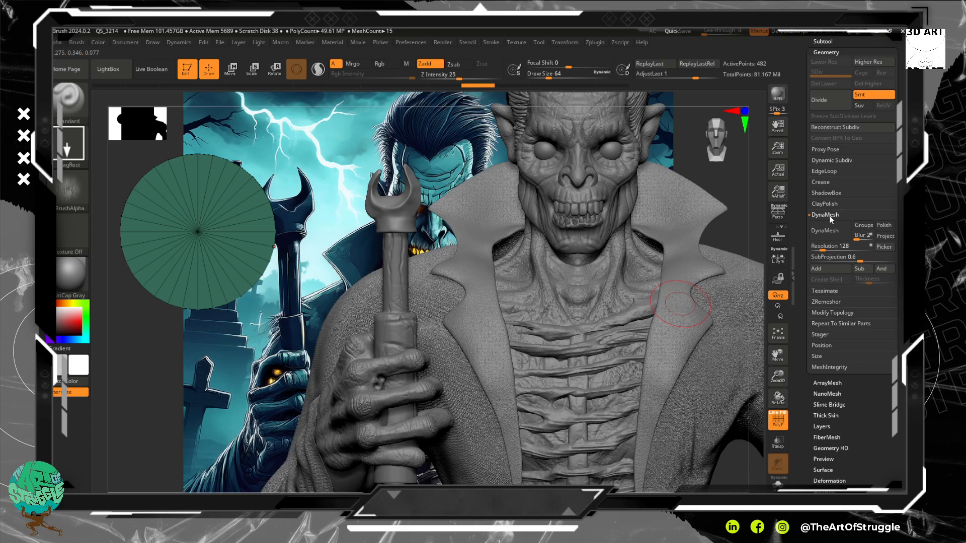
click(824, 231)
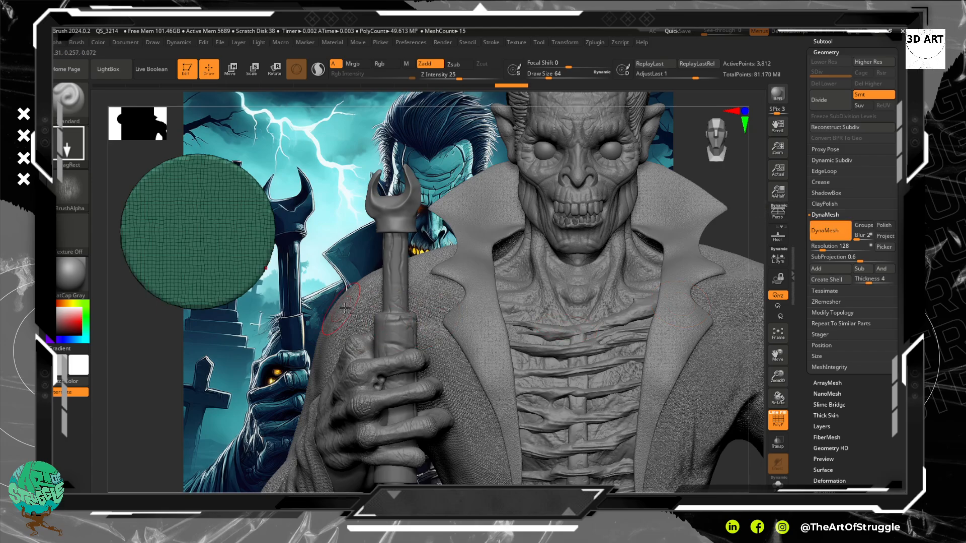
mouse_move(276, 256)
mouse_down()
mouse_move(399, 274)
mouse_move(382, 292)
mouse_move(346, 270)
mouse_move(347, 254)
mouse_move(342, 298)
mouse_up()
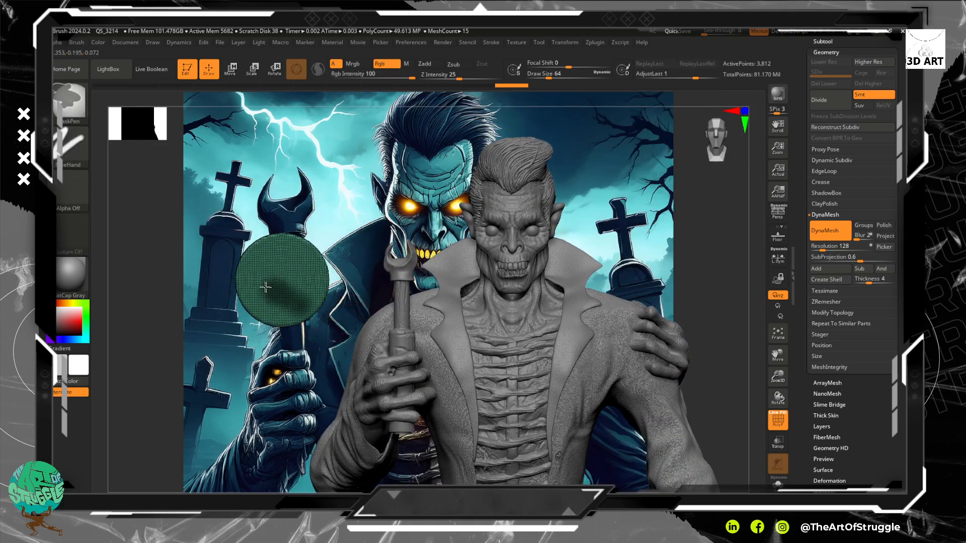
ctrl+drag(389, 284, 146, 365)
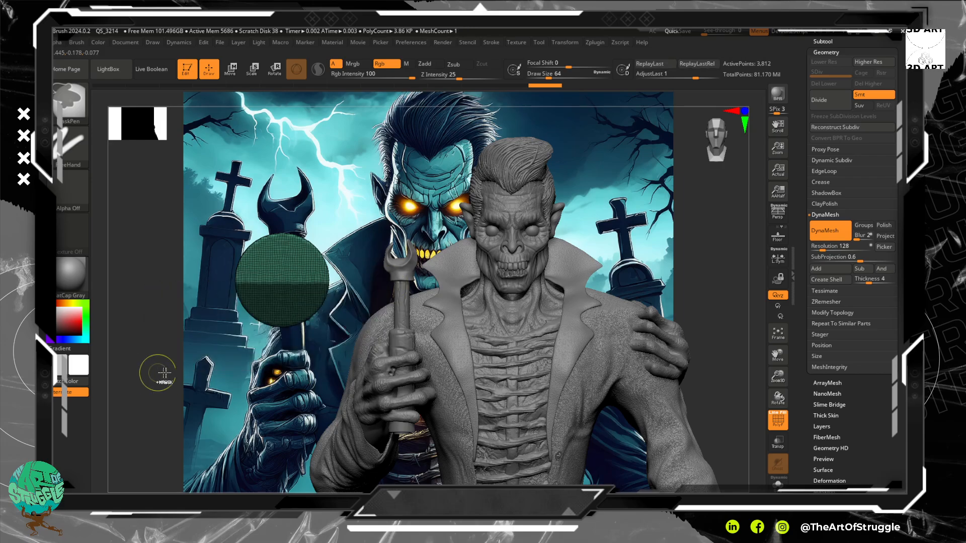
- Try stretching the cylinder by moving its unmasked upper half upward and repositioning the transform gizmo above it
click(231, 69)
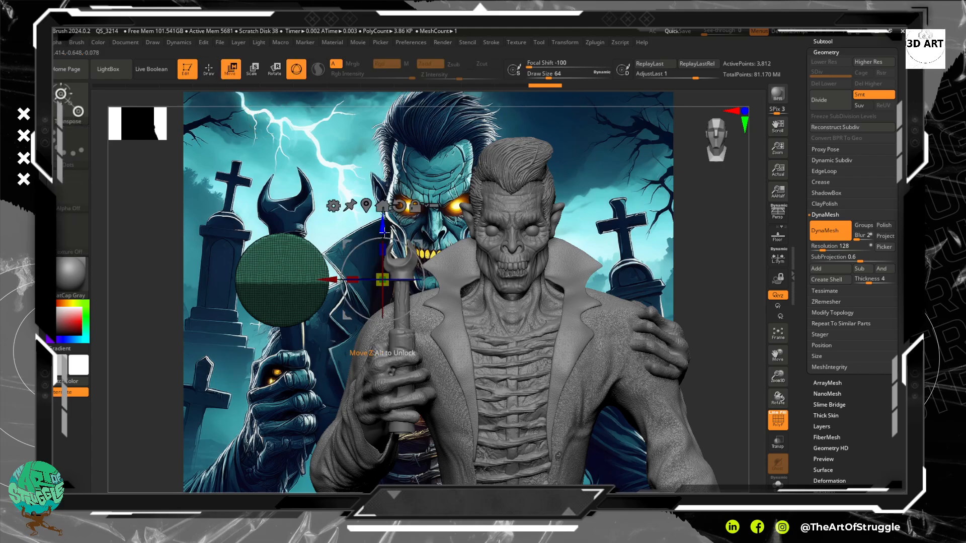
drag(382, 222, 382, 156)
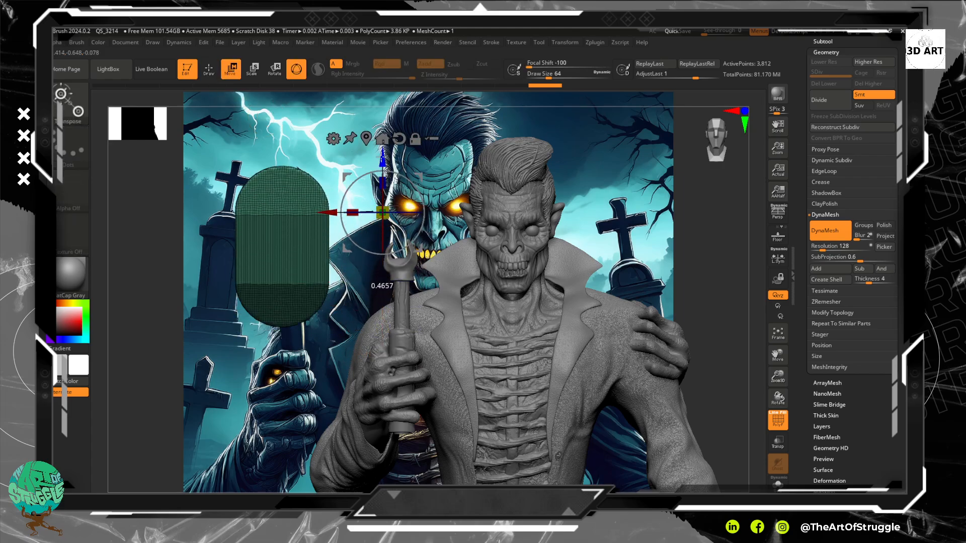
key(ctrl+z)
alt+drag(382, 280, 306, 159)
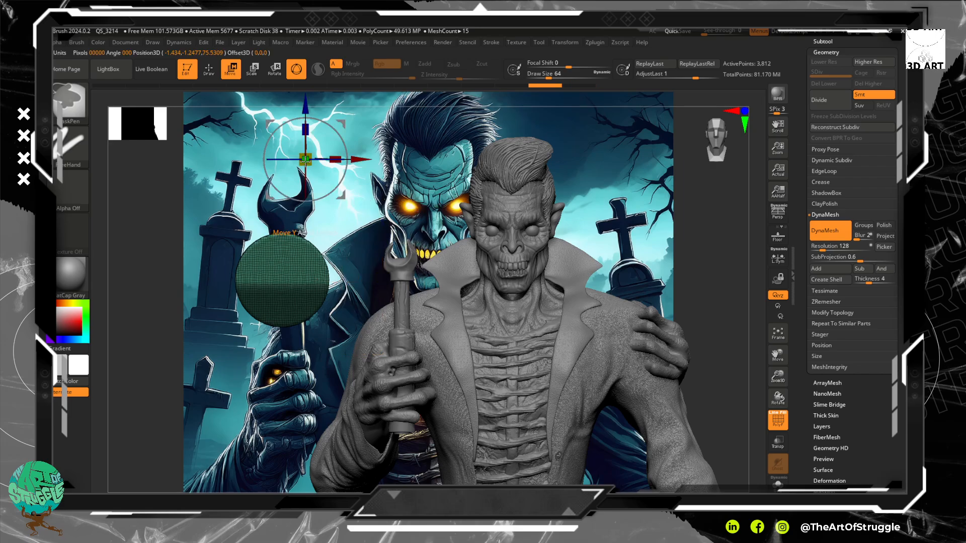
alt+click(370, 243)
key(ctrl+z)
key(ctrl+z)
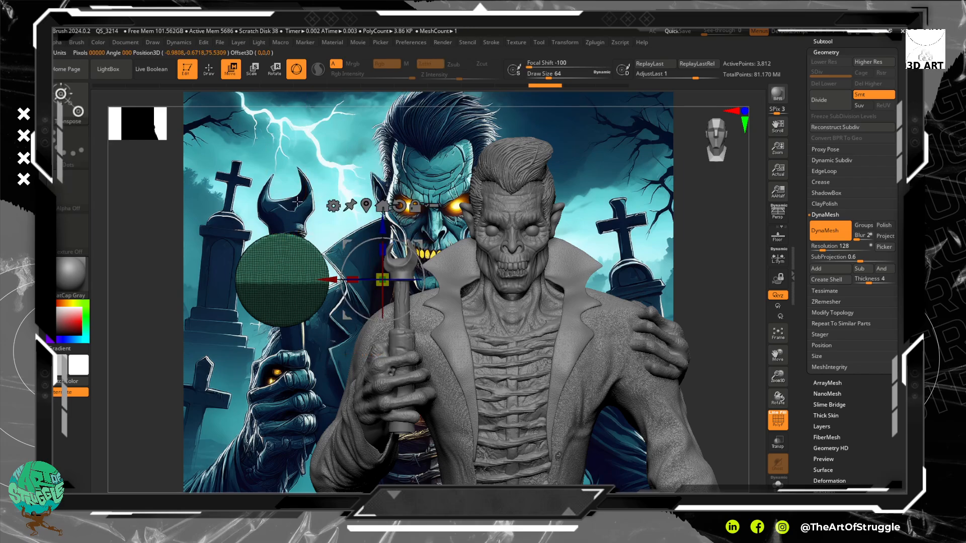
- Invert the mask and move the cylinder's lower half straight down, stretching it into a long capsule
click(215, 77)
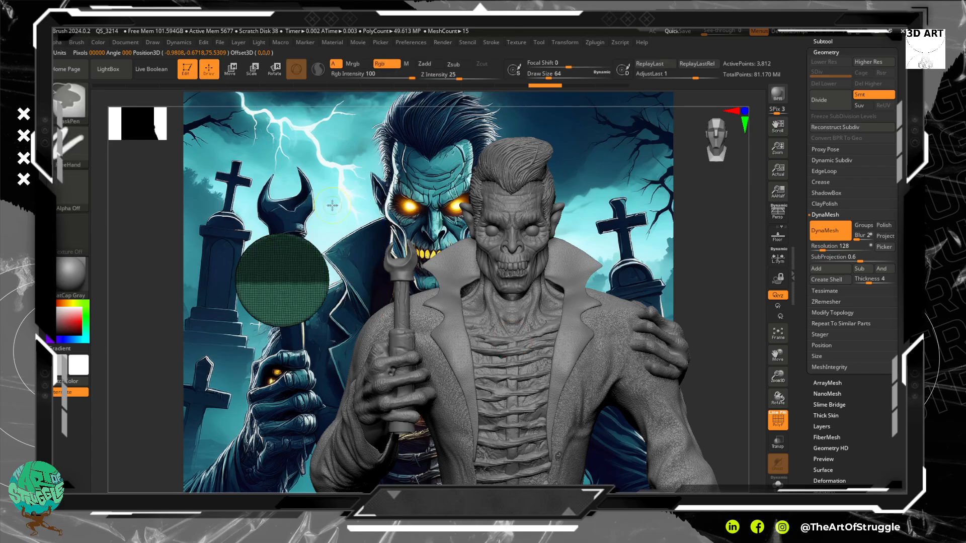
ctrl+drag(334, 269, 352, 325)
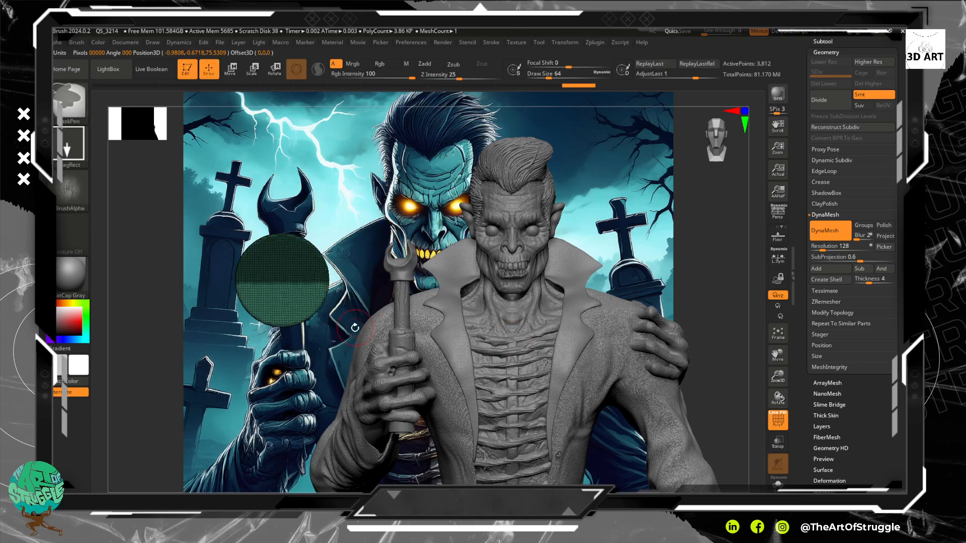
click(239, 64)
drag(388, 230, 388, 329)
key(ctrl)
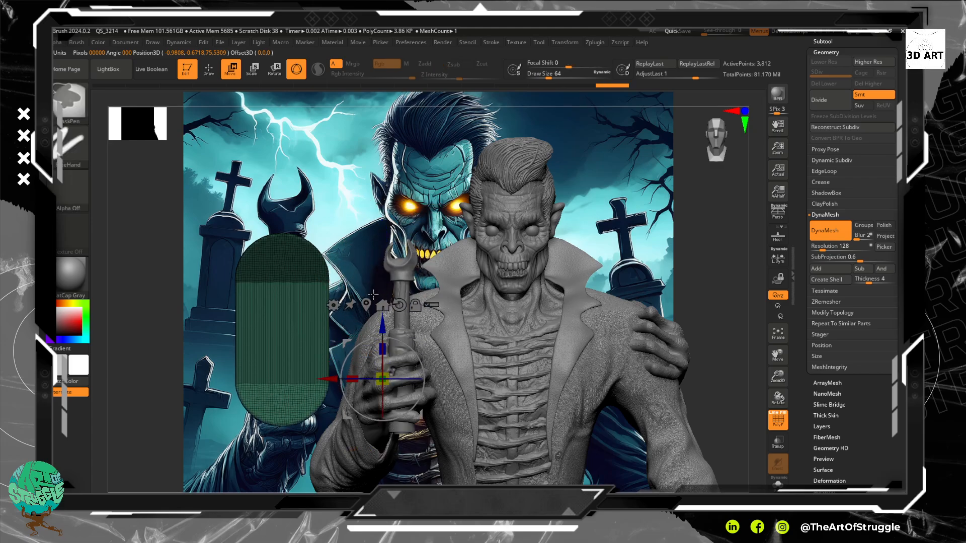
drag(383, 326, 383, 351)
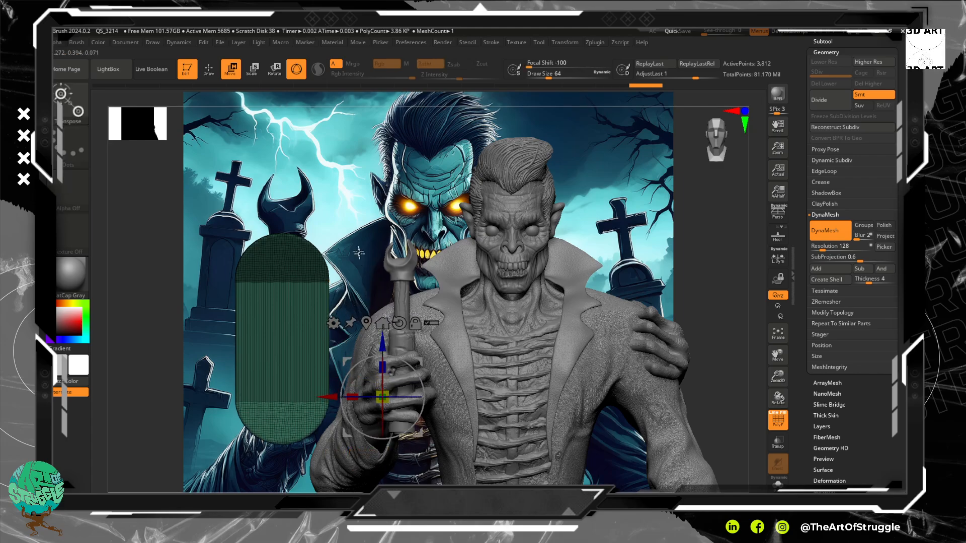
- Reposition the transform gizmo above the wrench head, beside the upper end of the stretched capsule
ctrl+drag(323, 403, 357, 220)
click(351, 335)
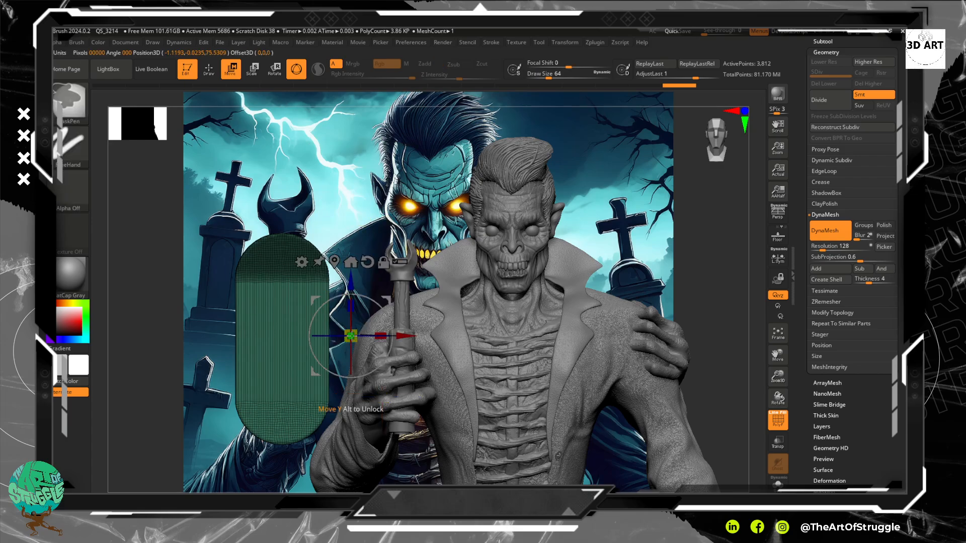
click(355, 188)
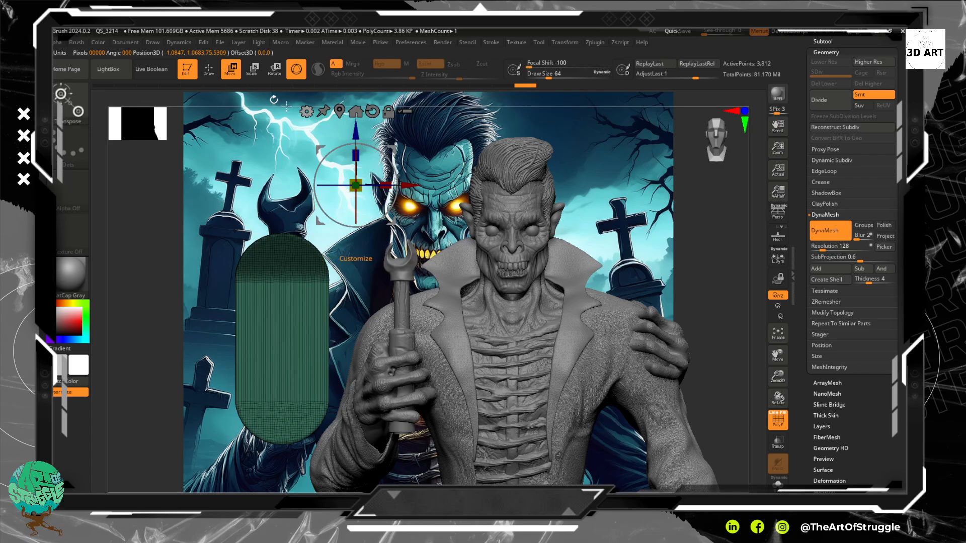
- Return to drawing mode and clear the mask from the stretched capsule
click(208, 69)
ctrl+click(331, 190)
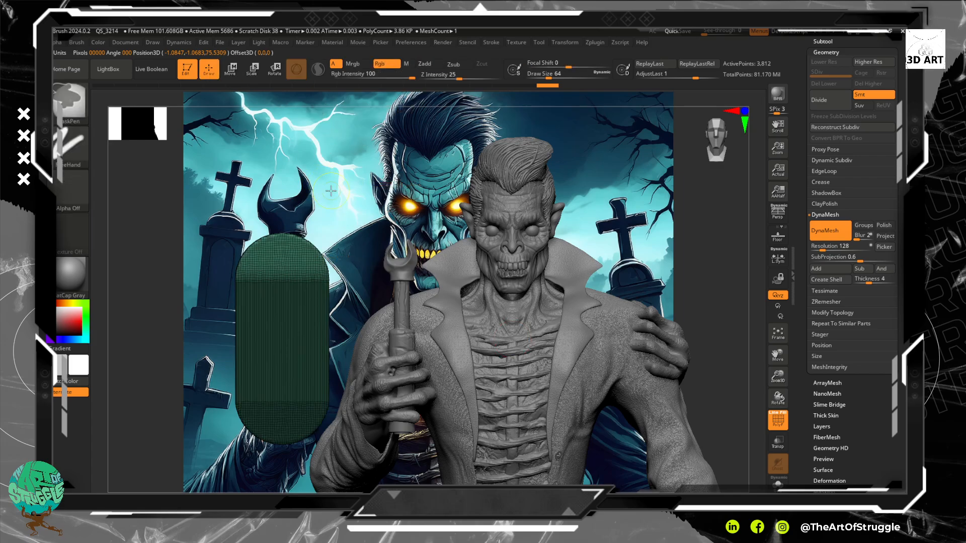
ctrl+drag(353, 195, 368, 203)
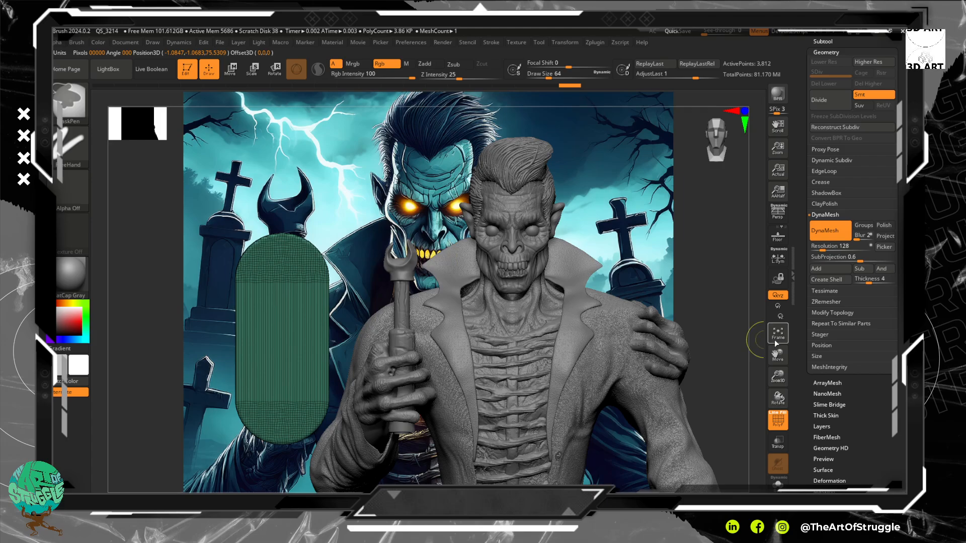
key(ctrl+z)
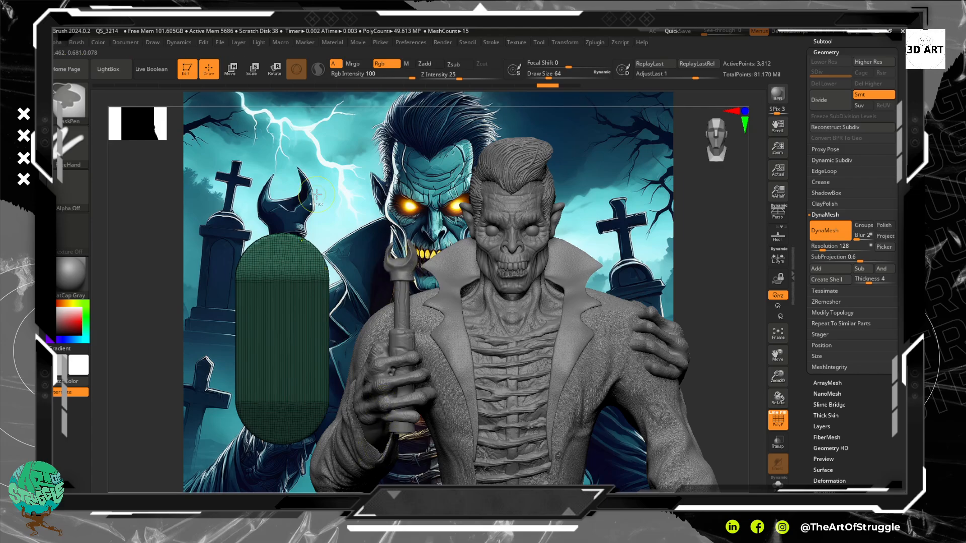
key(ctrl+shift+z)
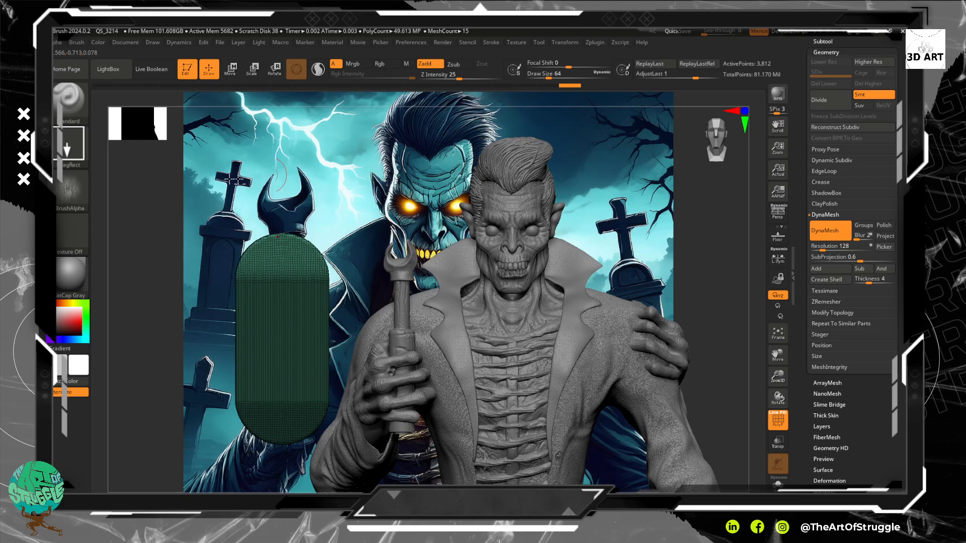
key(ctrl+shift+z)
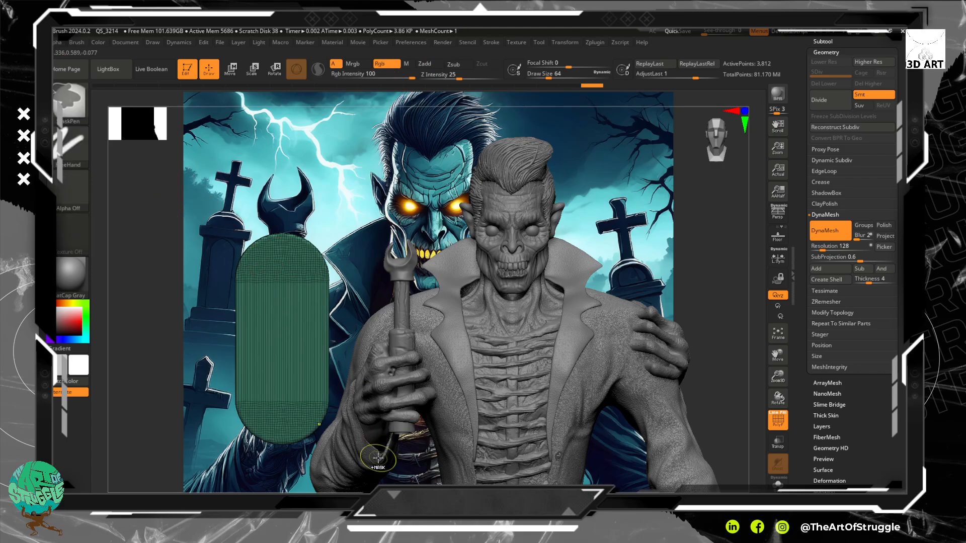
key(ctrl+shift+z)
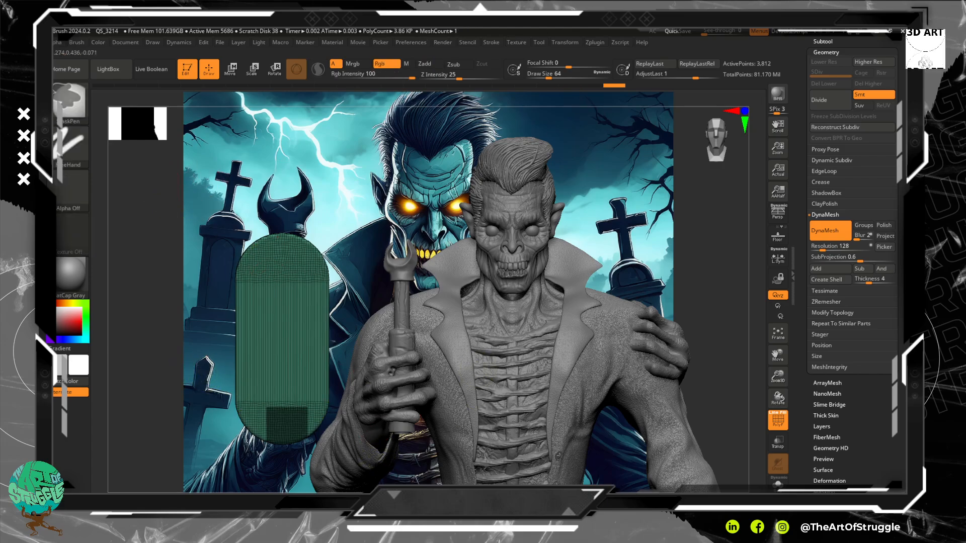
- Clear the trial mask and rebuild the capsule's mesh with DynaMesh at resolution 128
ctrl+drag(443, 389, 255, 438)
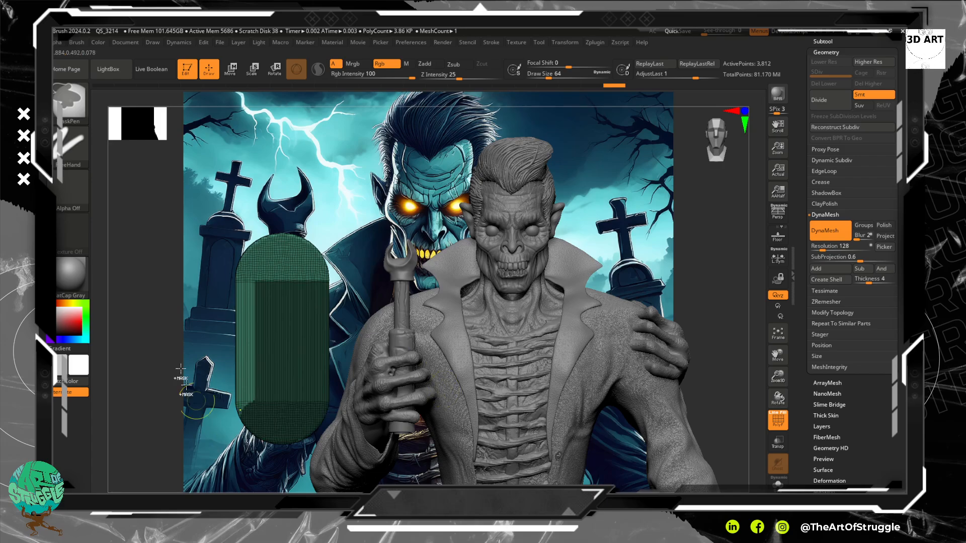
mouse_move(180, 369)
ctrl+mouse_down()
mouse_move(300, 407)
mouse_move(412, 480)
ctrl+mouse_up()
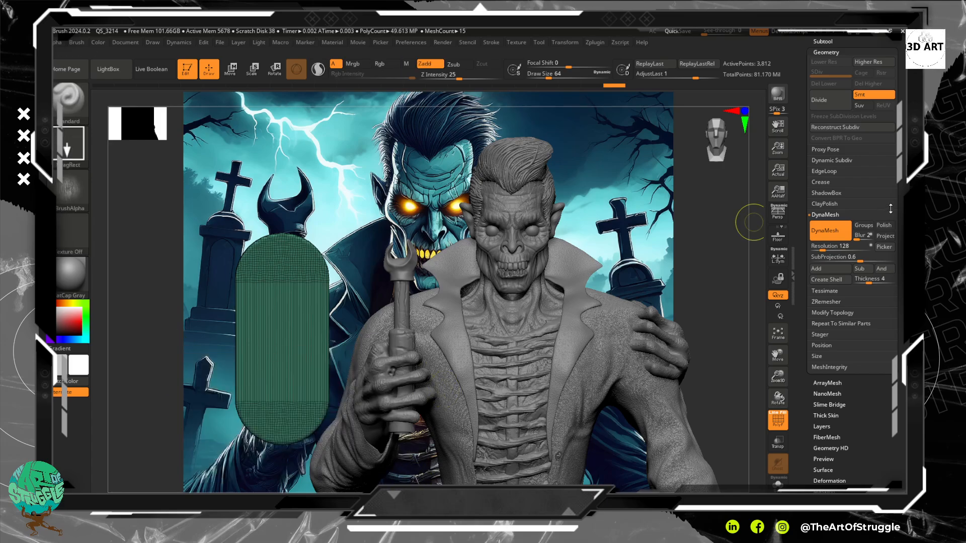
click(831, 234)
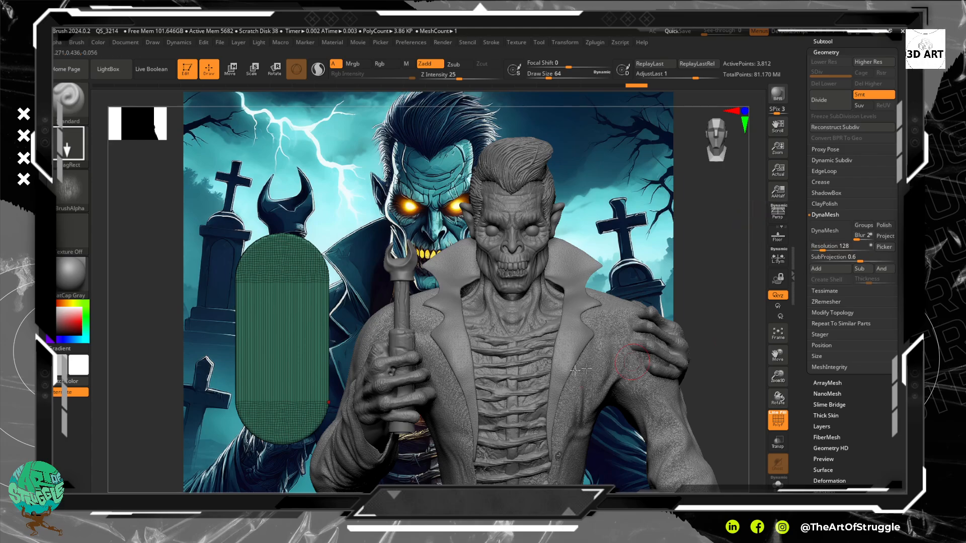
click(821, 233)
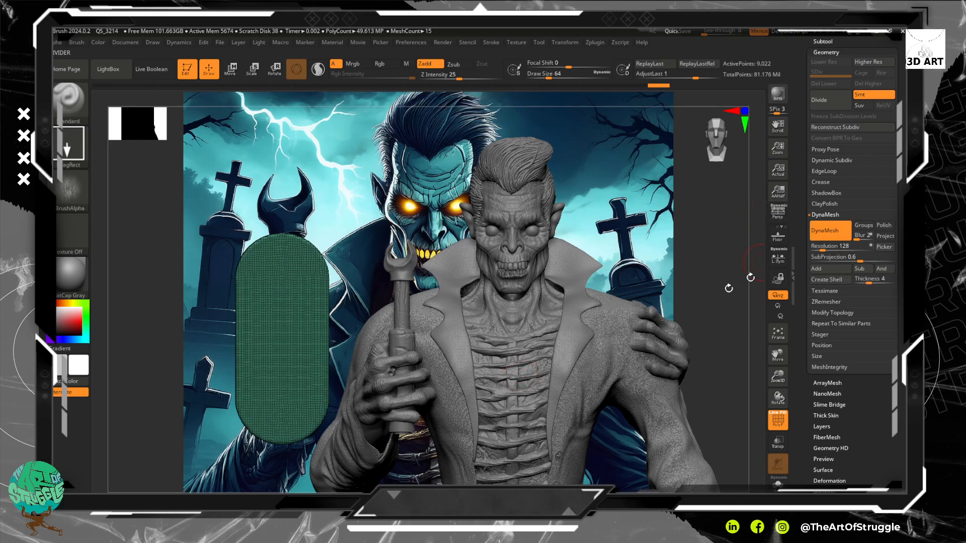
- Mask all but the capsule's lower end and try flattening that end by scaling and moving it vertically with the gizmo
mouse_move(184, 398)
ctrl+mouse_down()
mouse_move(342, 427)
mouse_move(401, 491)
ctrl+mouse_up()
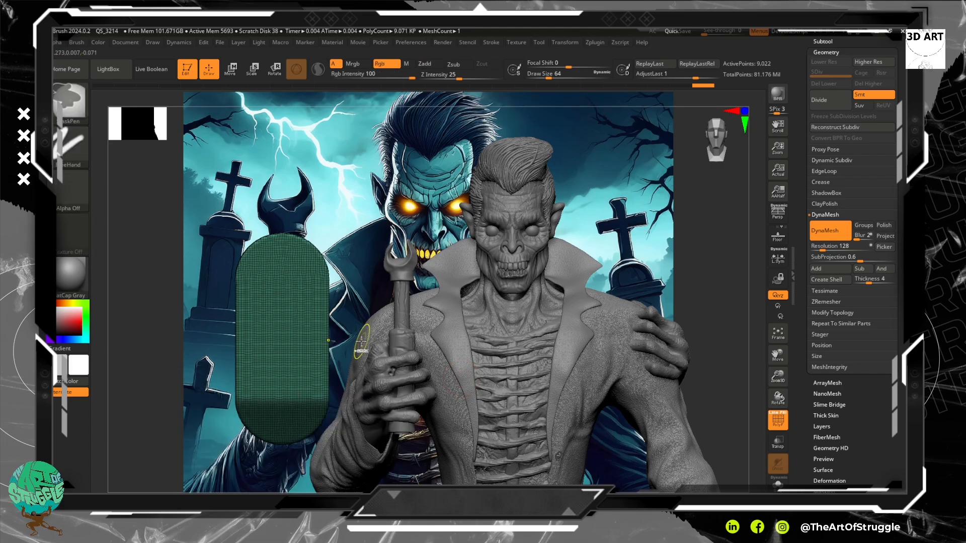
ctrl+click(138, 251)
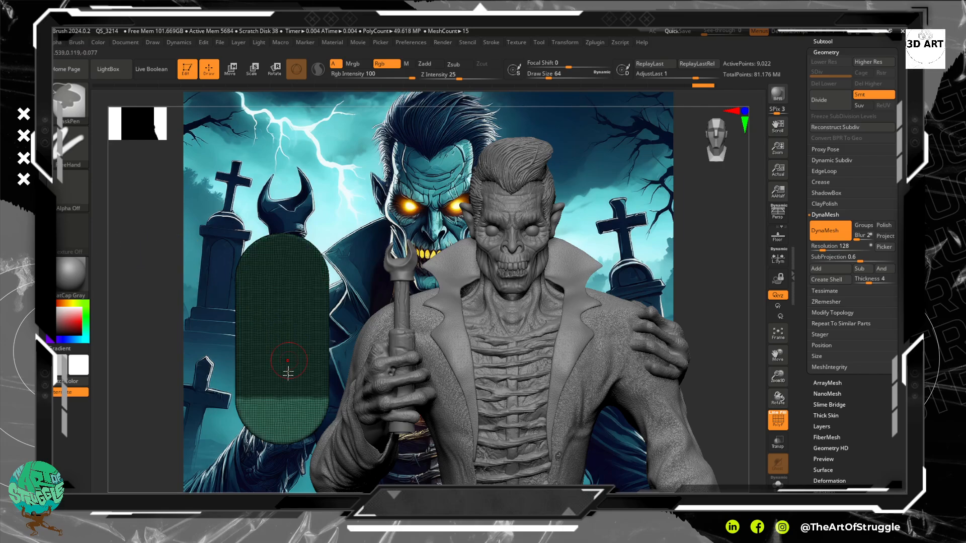
click(252, 69)
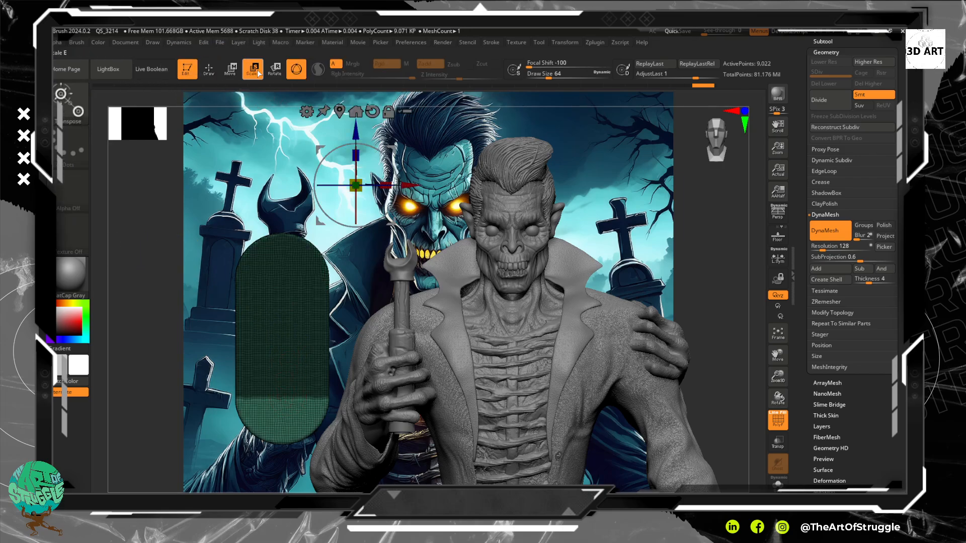
drag(357, 155, 368, 244)
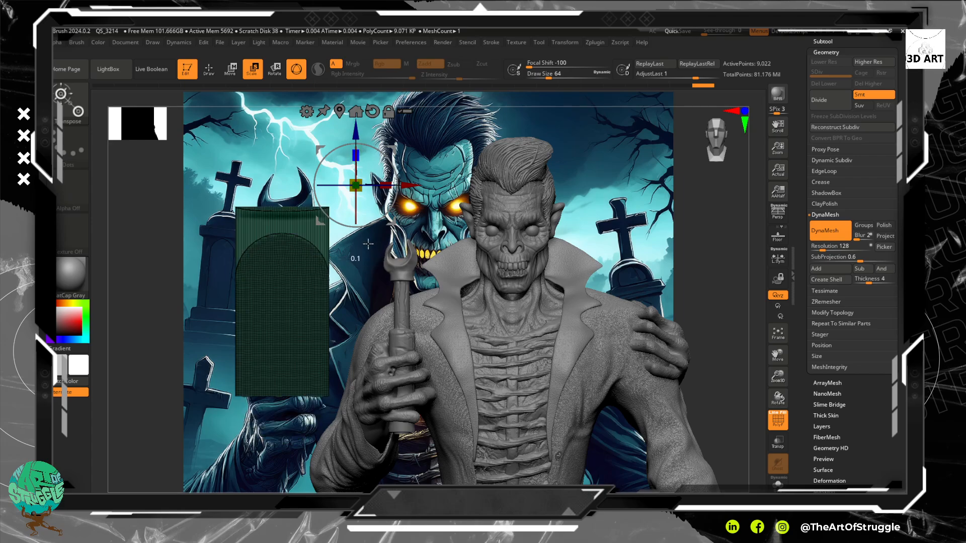
key(ctrl+z)
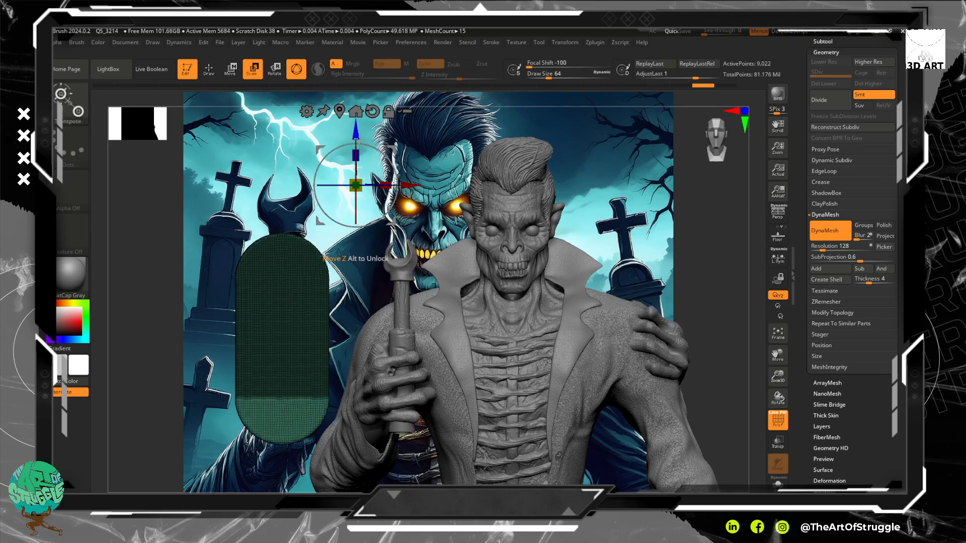
drag(357, 137, 356, 181)
key(ctrl+z)
key(ctrl+z)
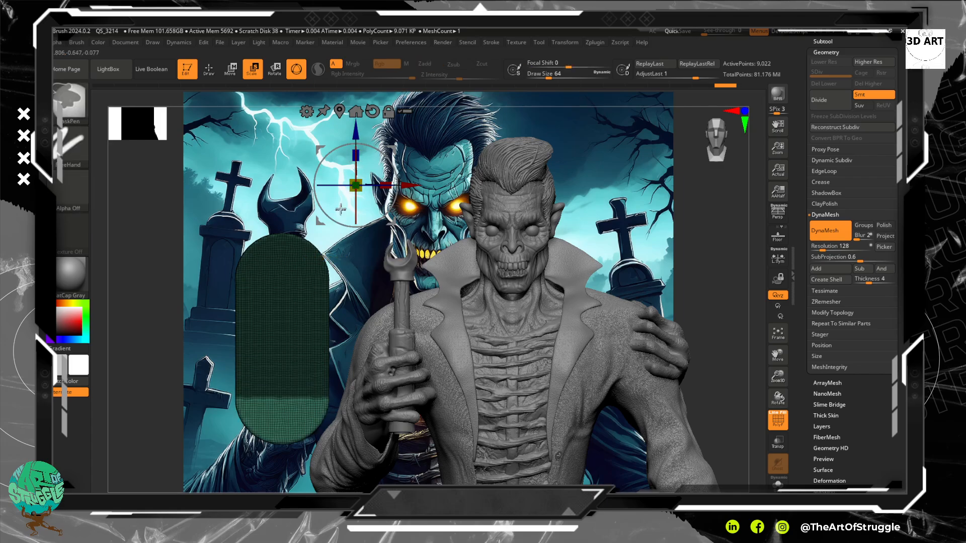
- Undo the gizmo repositioning, return to drawing mode and clear the capsule's mask
click(410, 301)
key(ctrl+z)
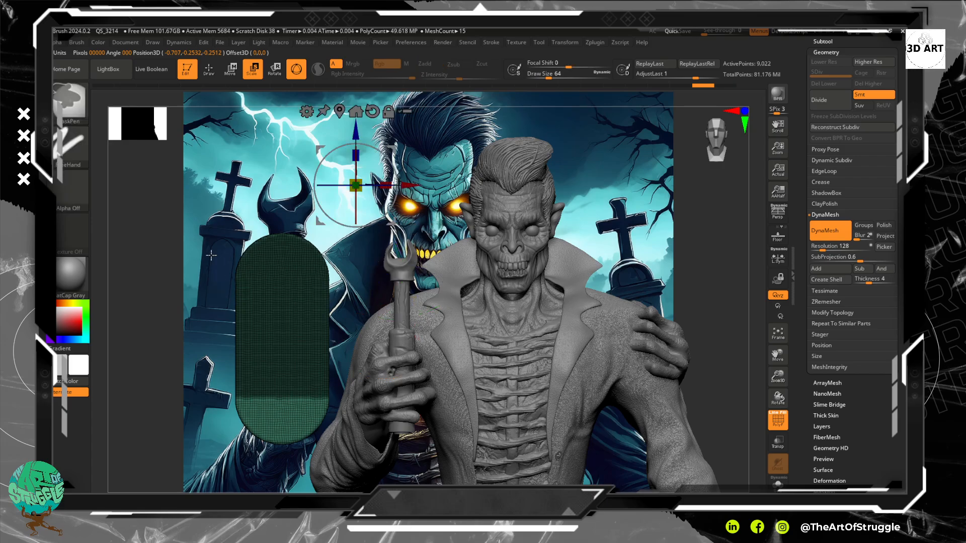
click(186, 196)
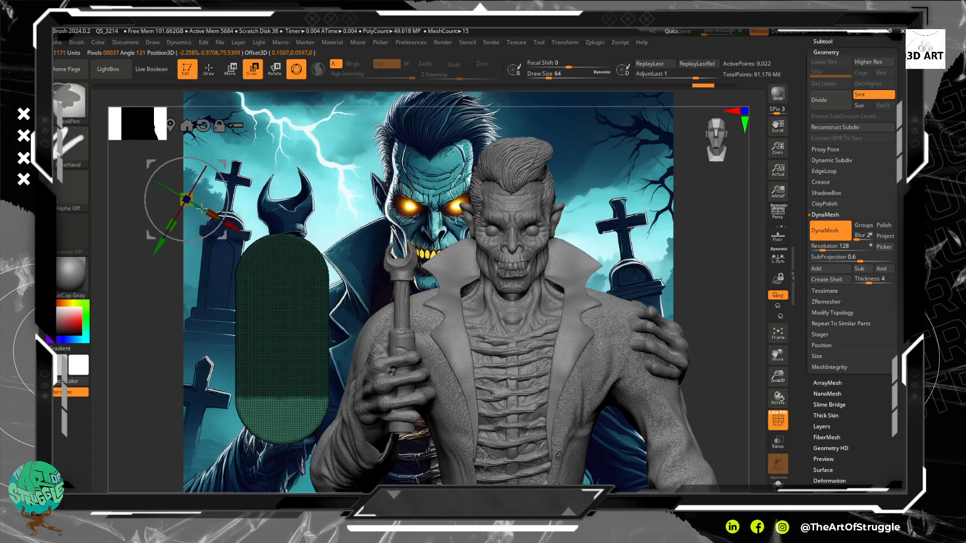
key(ctrl+z)
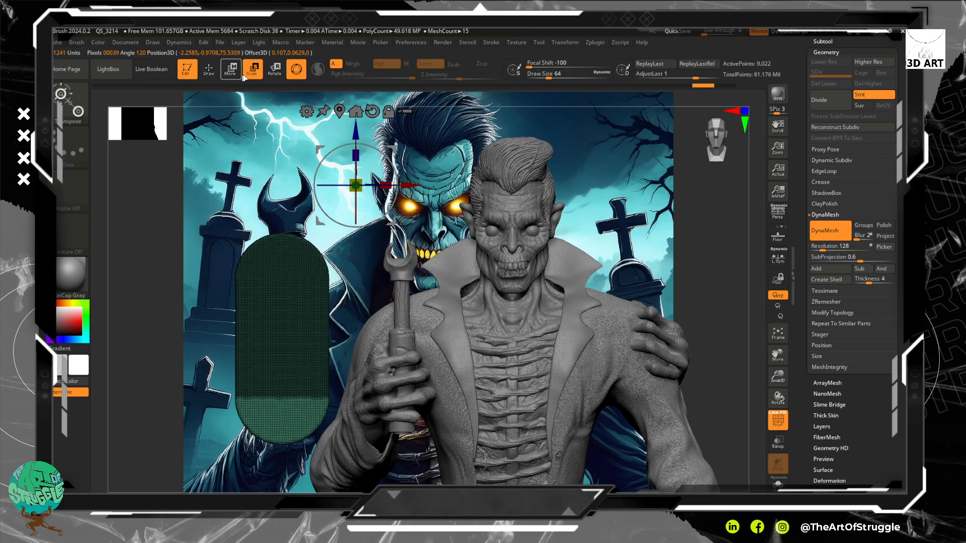
click(231, 71)
click(208, 71)
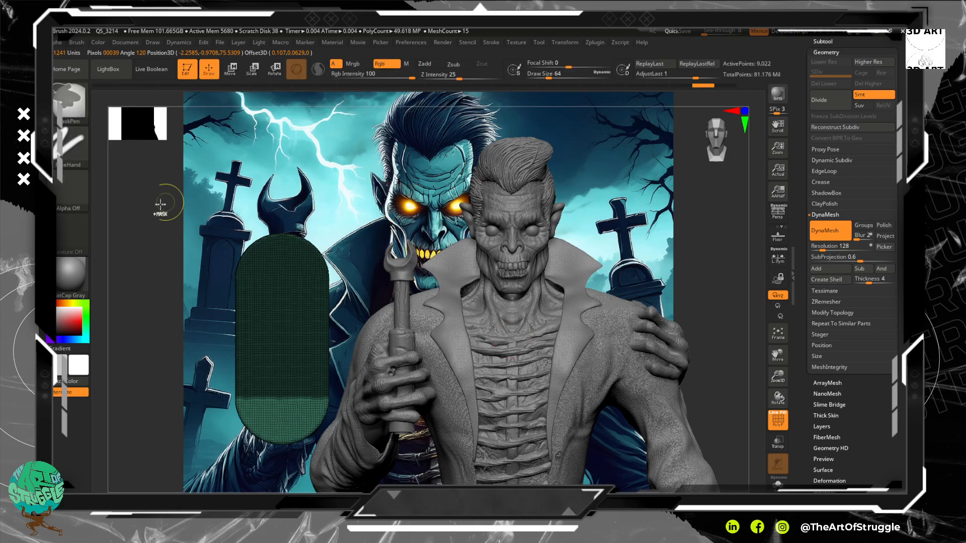
ctrl+click(166, 225)
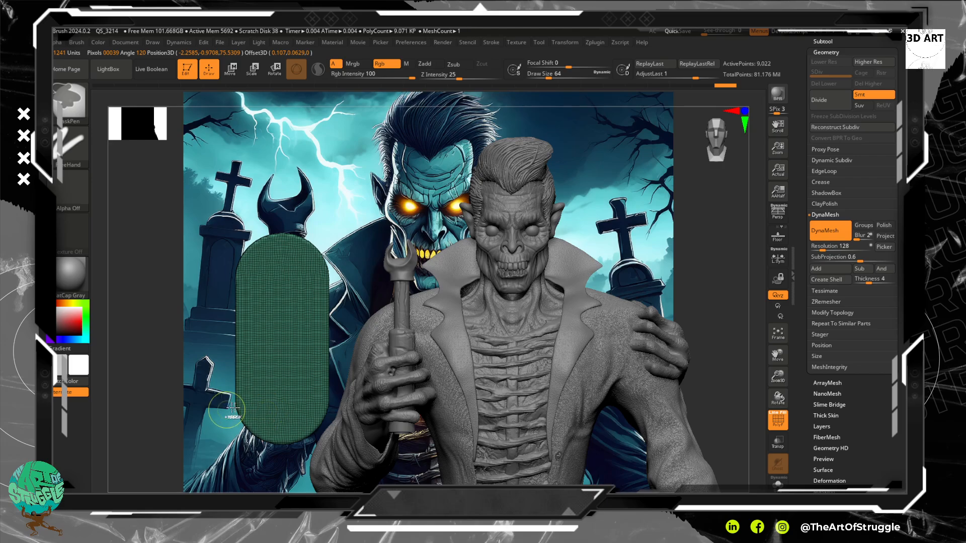
- Cut the capsule's rounded lower end flat with a horizontal ClipCurve line
ctrl+shift+click(78, 120)
ctrl+shift+click(197, 151)
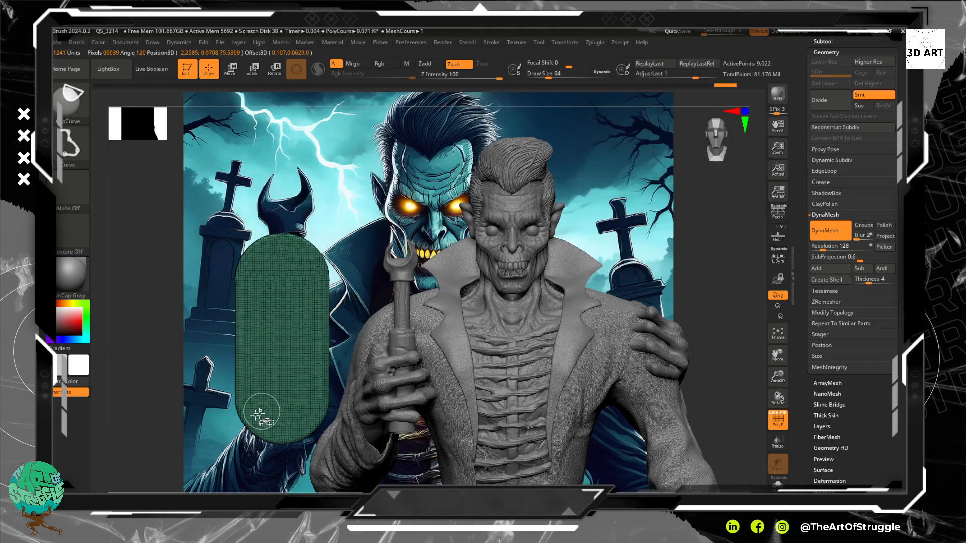
mouse_move(188, 401)
ctrl+shift+mouse_down()
mouse_move(405, 381)
mouse_move(189, 401)
ctrl+shift+mouse_up()
key(ctrl+z)
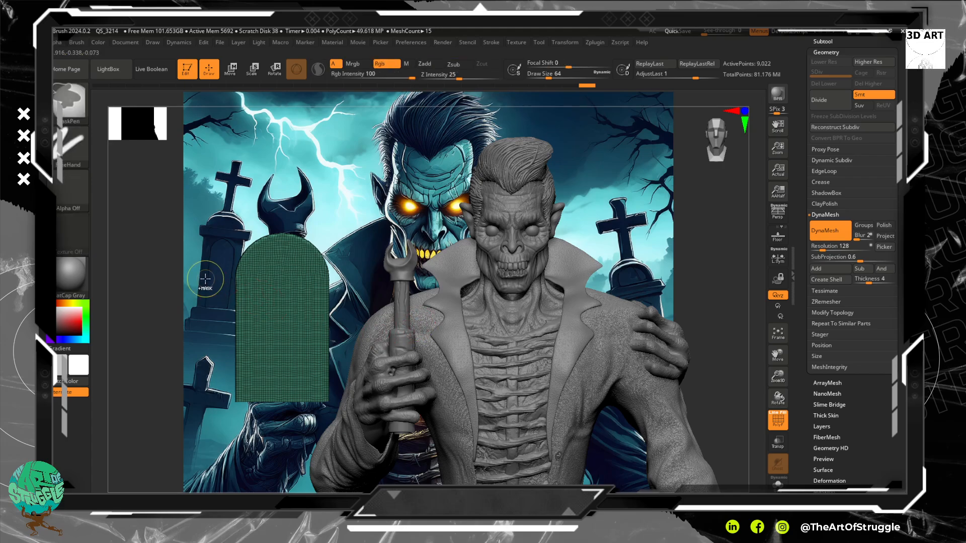
- Mask everything except a horizontal band just below the dome and apply an Inflate deformation of 47 to form a raised collar
ctrl+drag(217, 288, 371, 307)
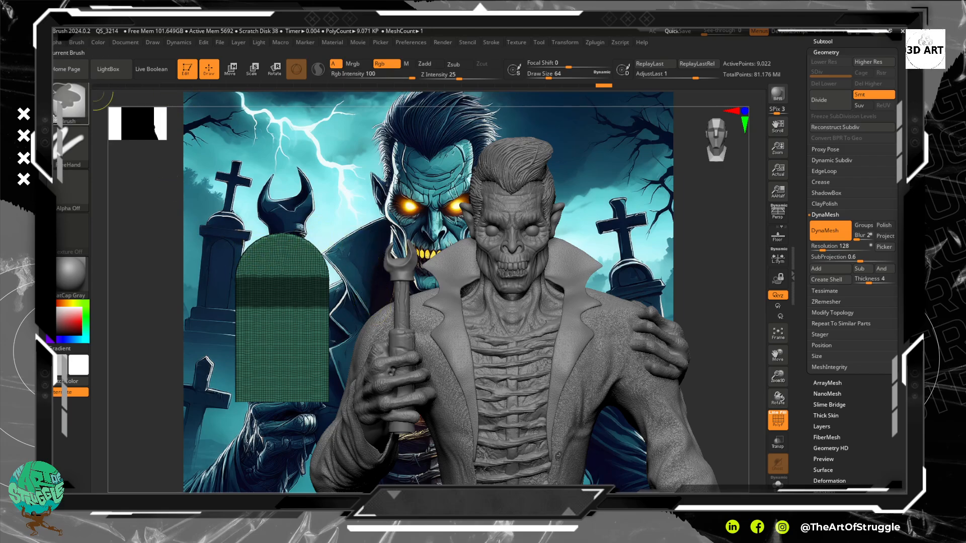
ctrl+click(175, 314)
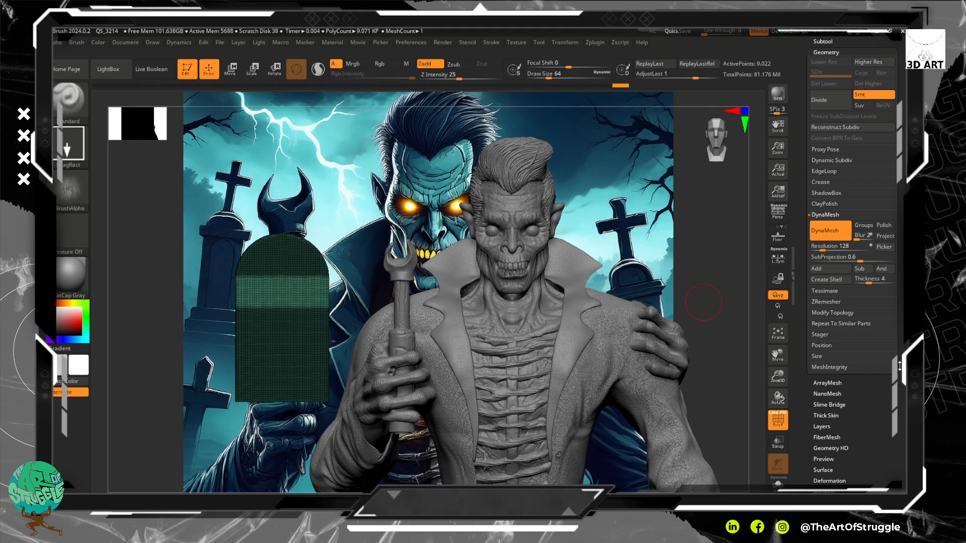
drag(899, 365, 899, 313)
drag(899, 351, 896, 302)
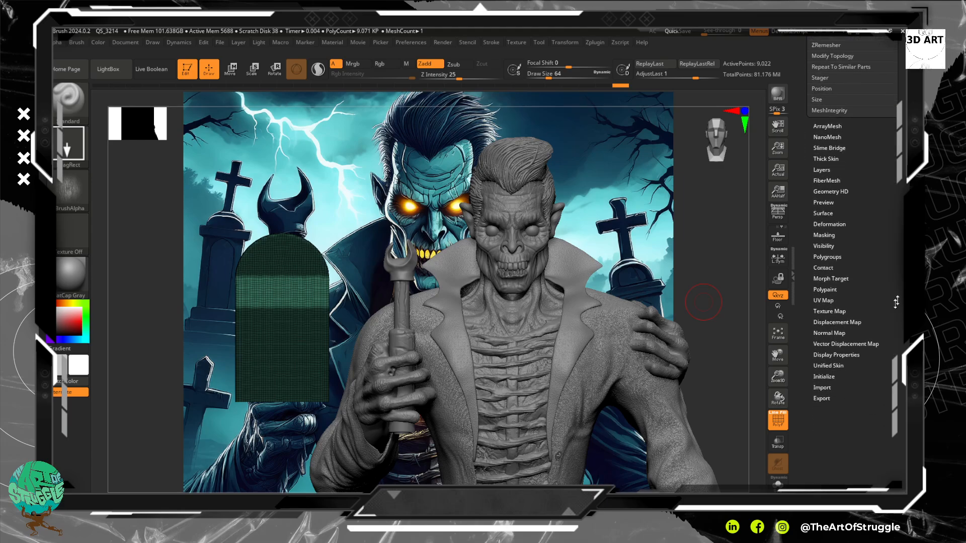
click(831, 224)
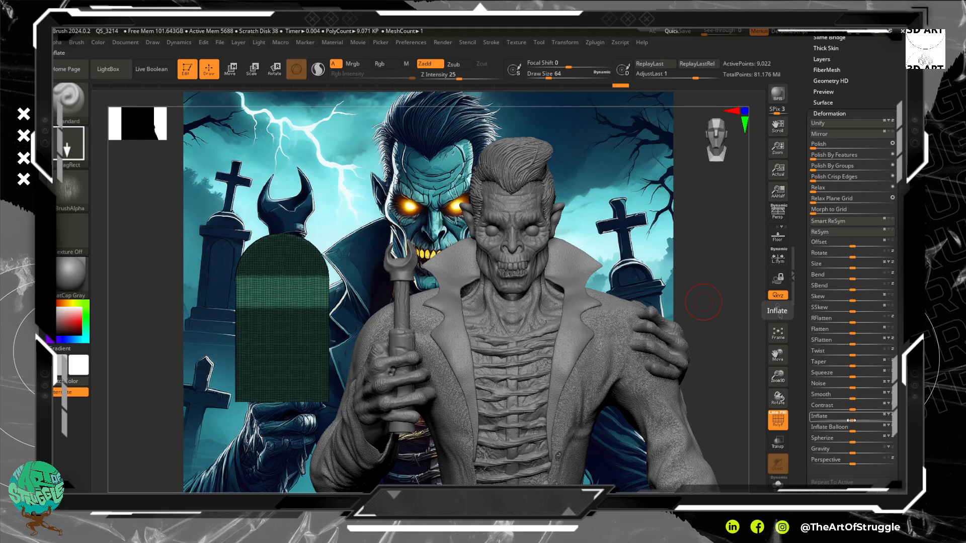
drag(850, 420, 863, 420)
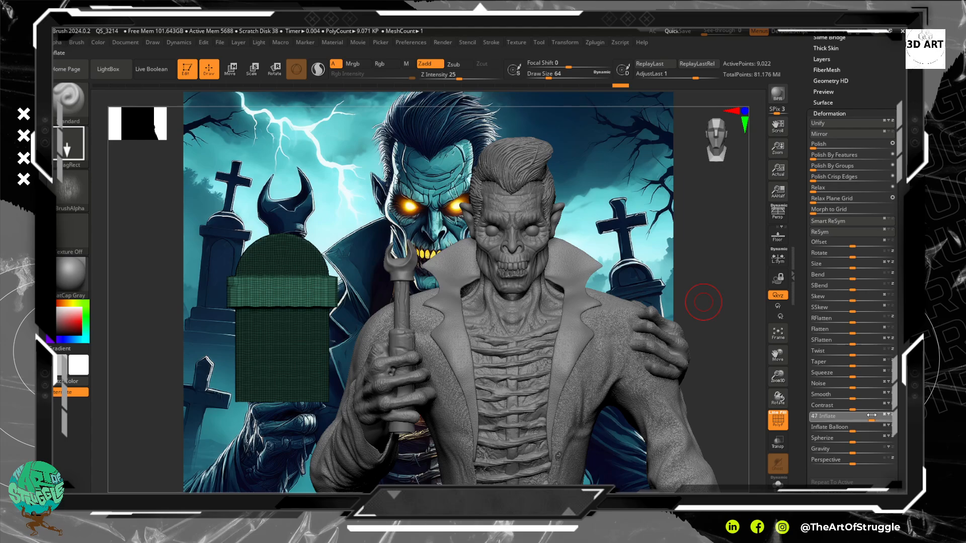
drag(871, 415, 871, 415)
- Clear the mask from the domed shape with the raised collar
mouse_move(374, 283)
mouse_down()
mouse_move(371, 305)
mouse_move(351, 314)
mouse_move(373, 275)
mouse_move(393, 269)
mouse_move(367, 272)
mouse_up()
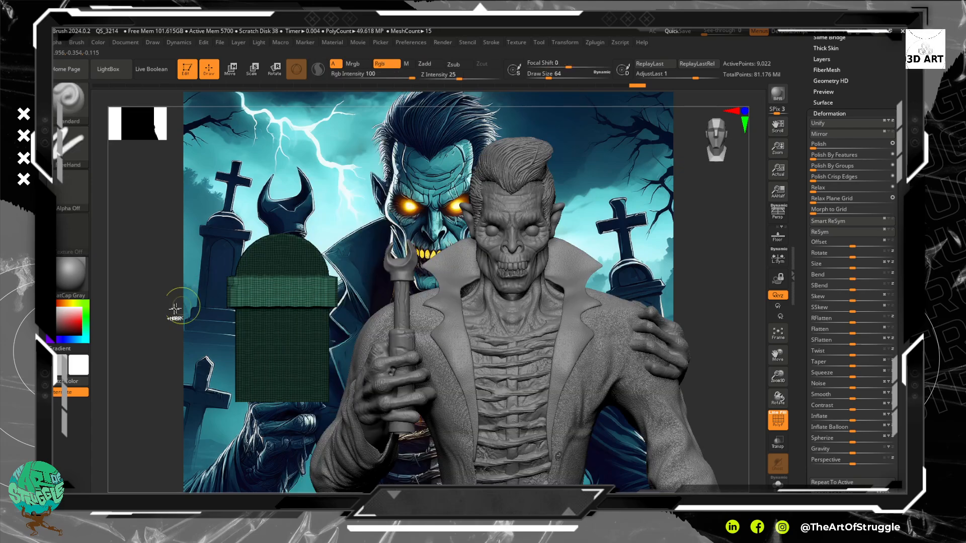
ctrl+click(143, 306)
ctrl+drag(147, 275, 182, 305)
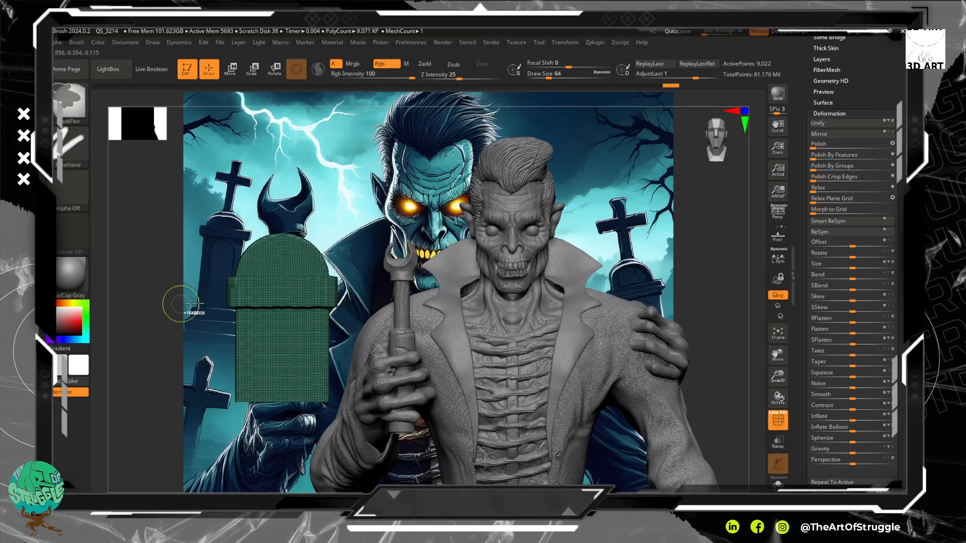
- Try to remesh the domed shape with the raised collar using DynaMesh at resolution 128
alt+drag(176, 338, 197, 272)
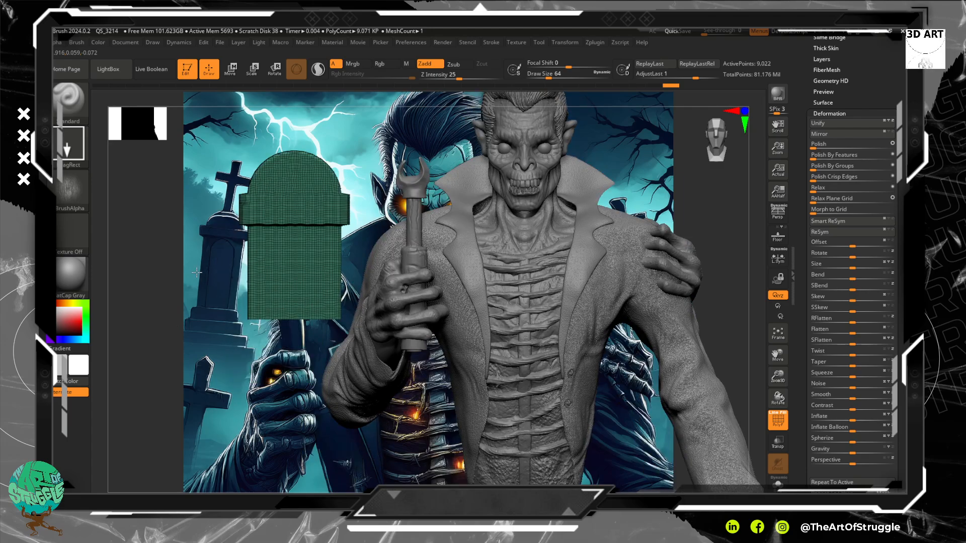
key(ctrl)
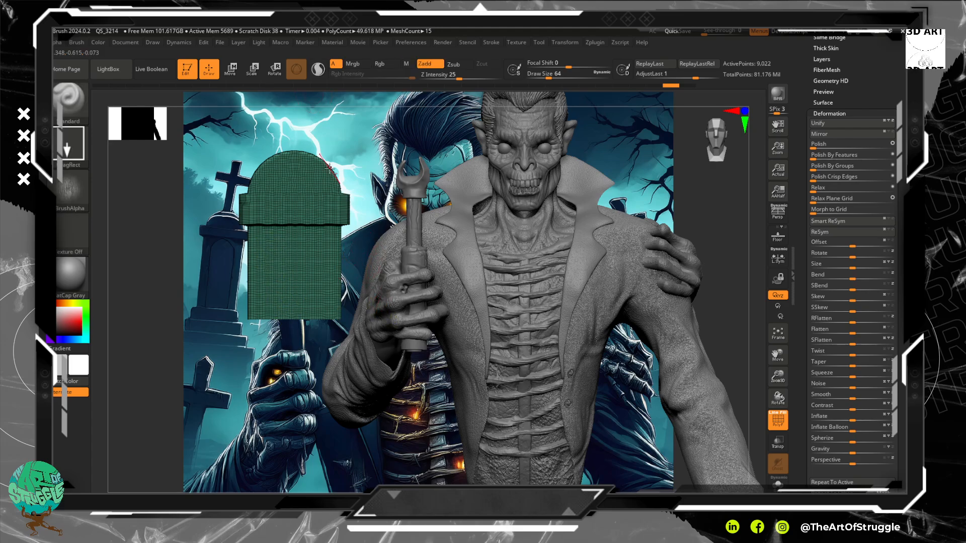
scroll(886, 176, up, 5)
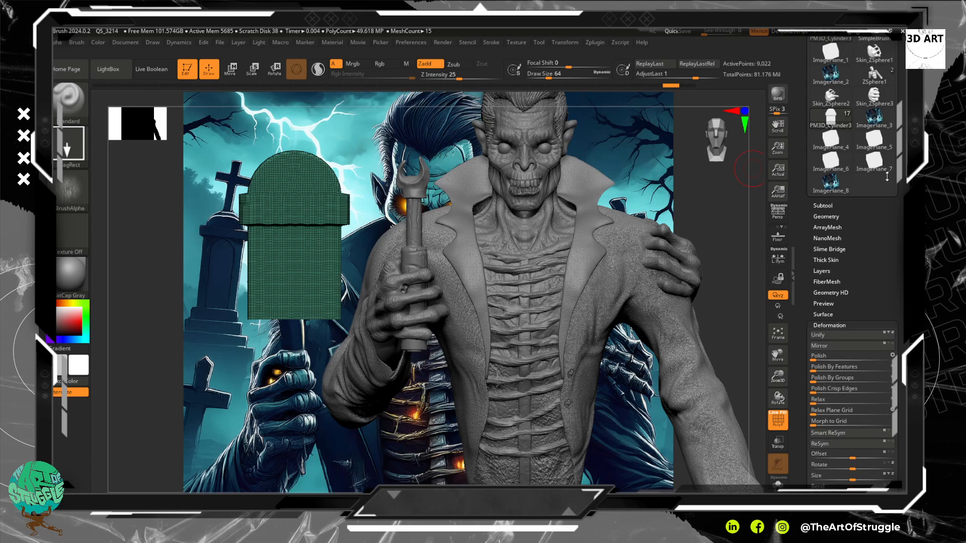
scroll(886, 177, up, 2)
click(823, 296)
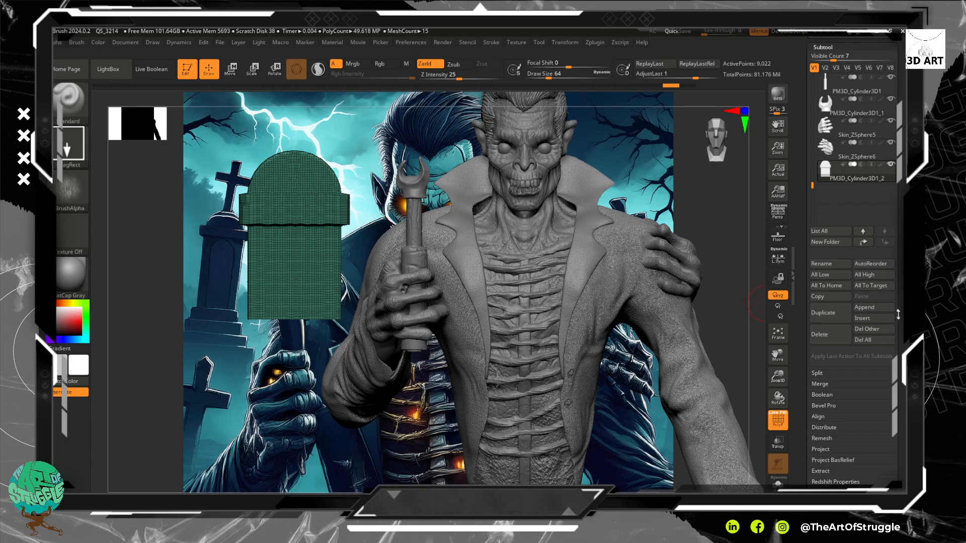
scroll(897, 229, down, 6)
click(820, 204)
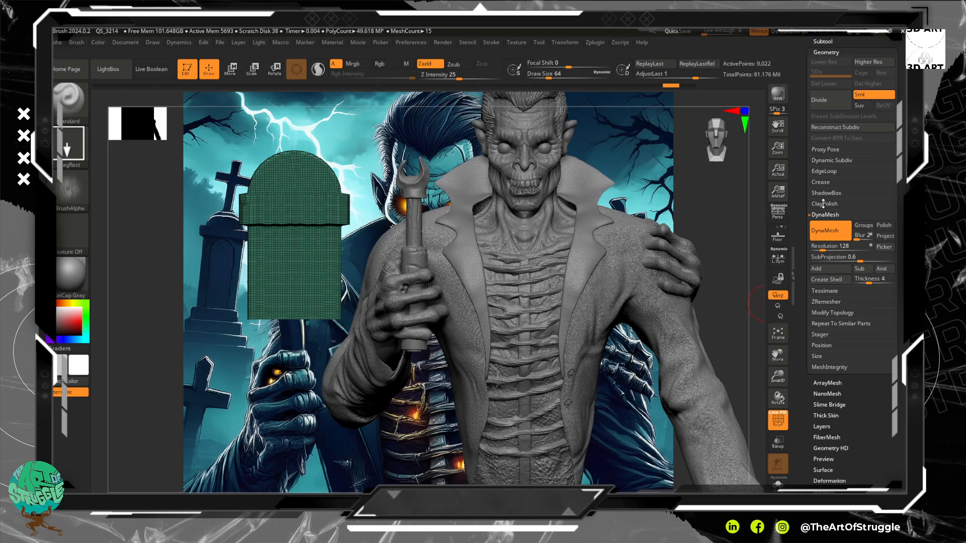
click(827, 235)
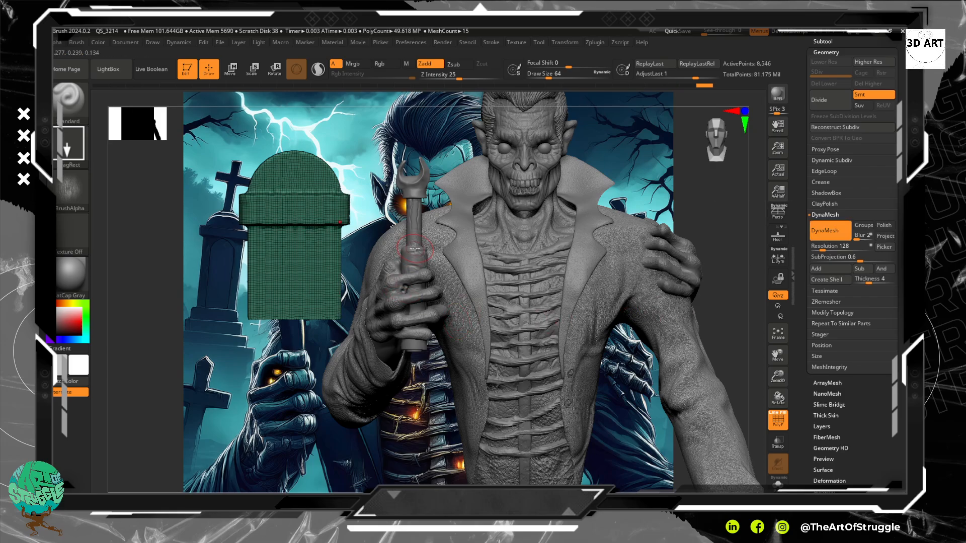
key(ctrl+z)
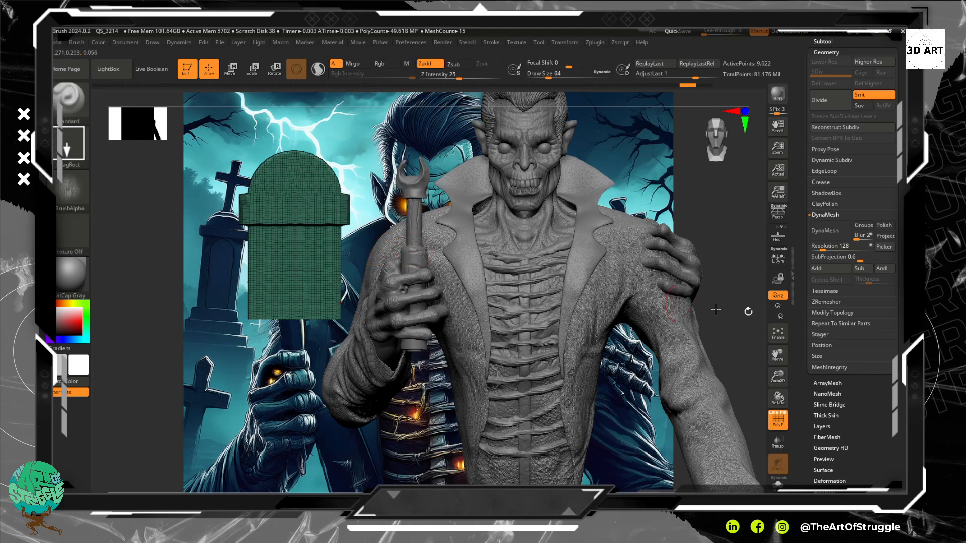
- Retopologize the collared dome shape with ZRemesher, using the Same polygon count and keeping creases
click(827, 300)
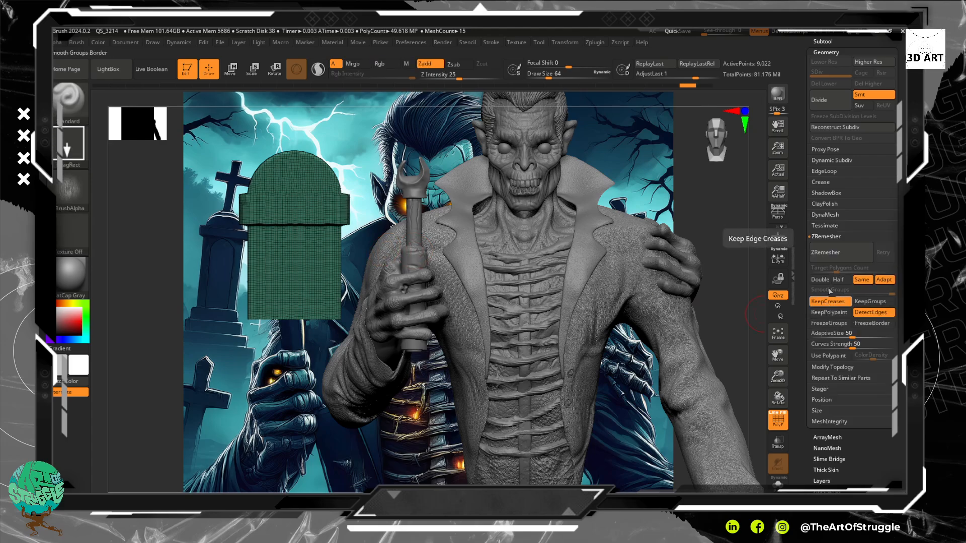
click(833, 258)
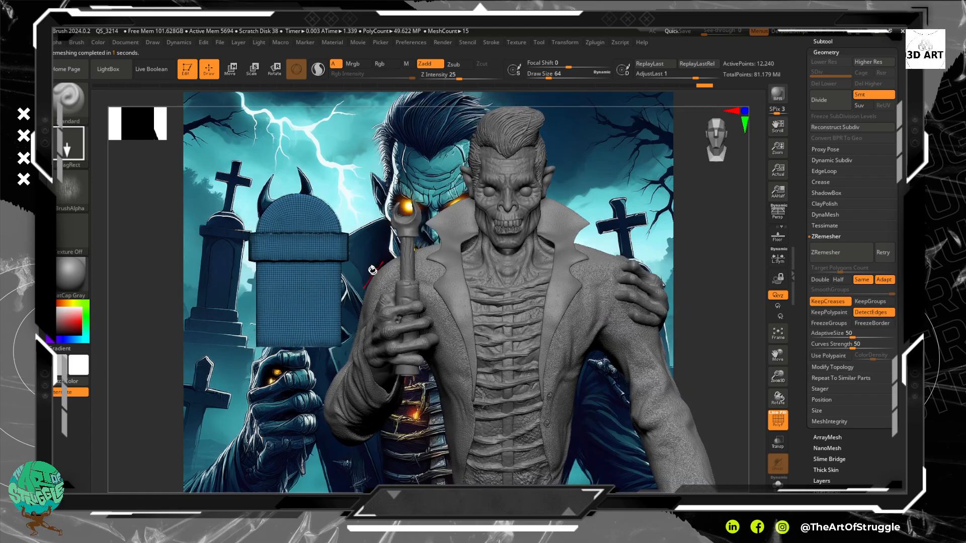
key(ctrl)
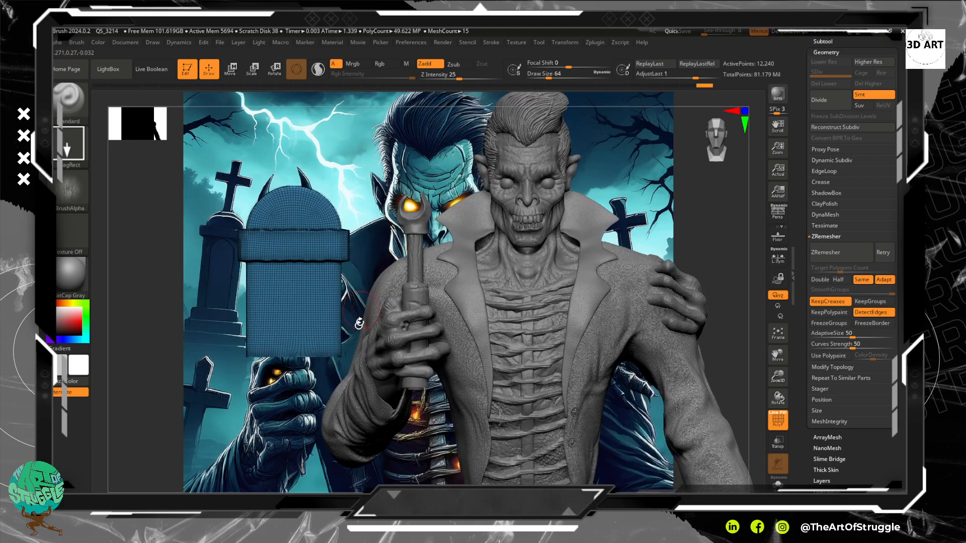
- Mask the whole collared shape except a band at its flat lower end, using MaskRect and inverting the mask
key(ctrl)
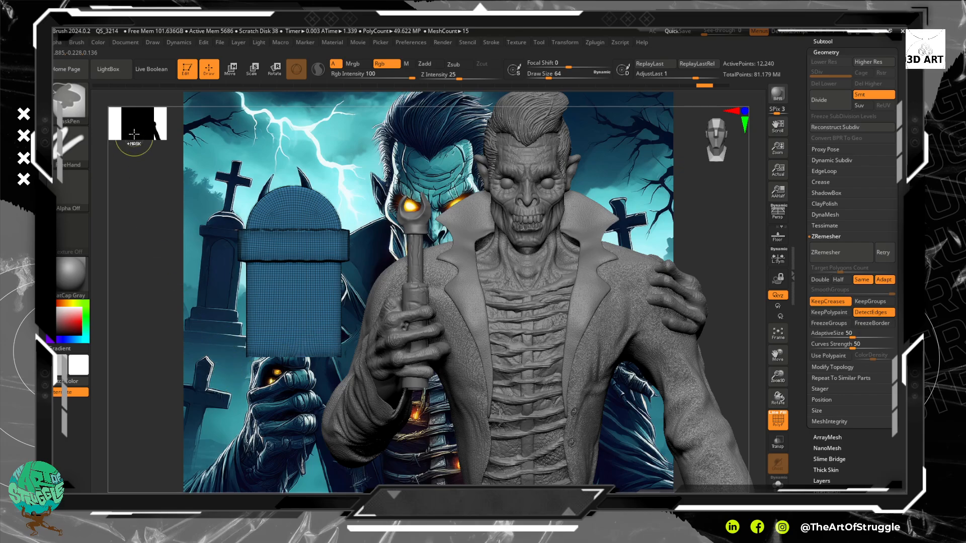
click(65, 112)
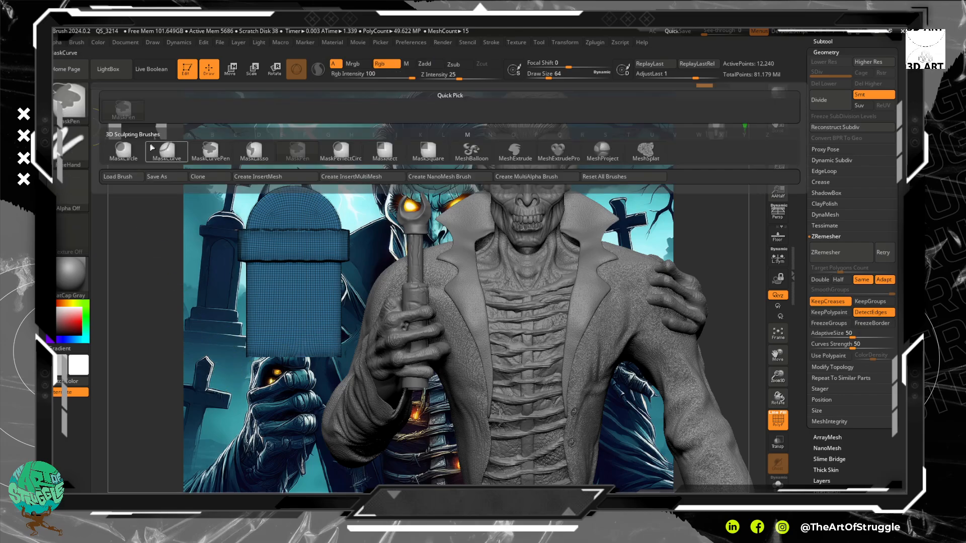
click(383, 150)
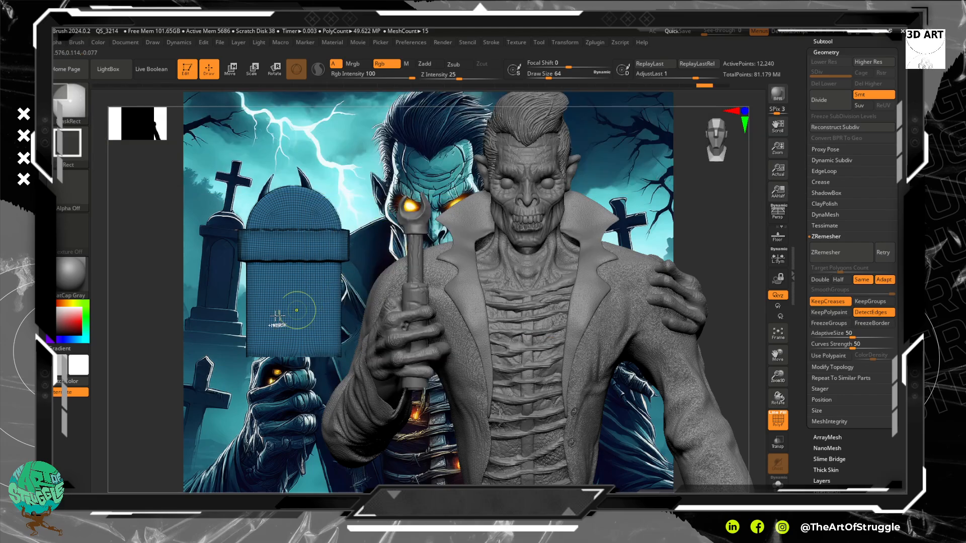
mouse_move(190, 329)
ctrl+mouse_down()
mouse_move(237, 366)
mouse_move(386, 433)
ctrl+mouse_up()
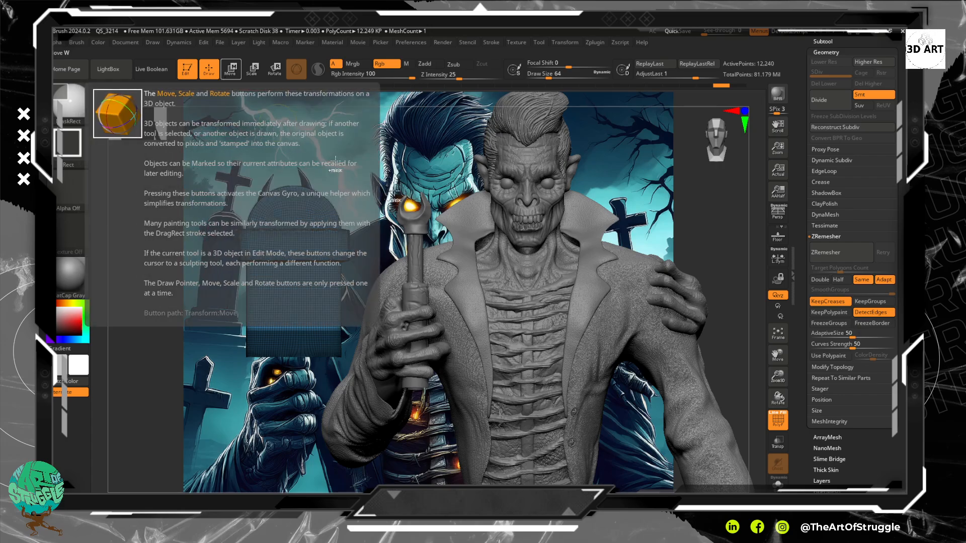
ctrl+click(167, 250)
- Lengthen the body below the collar by moving its unmasked lower end straight down with the gizmo
key(w)
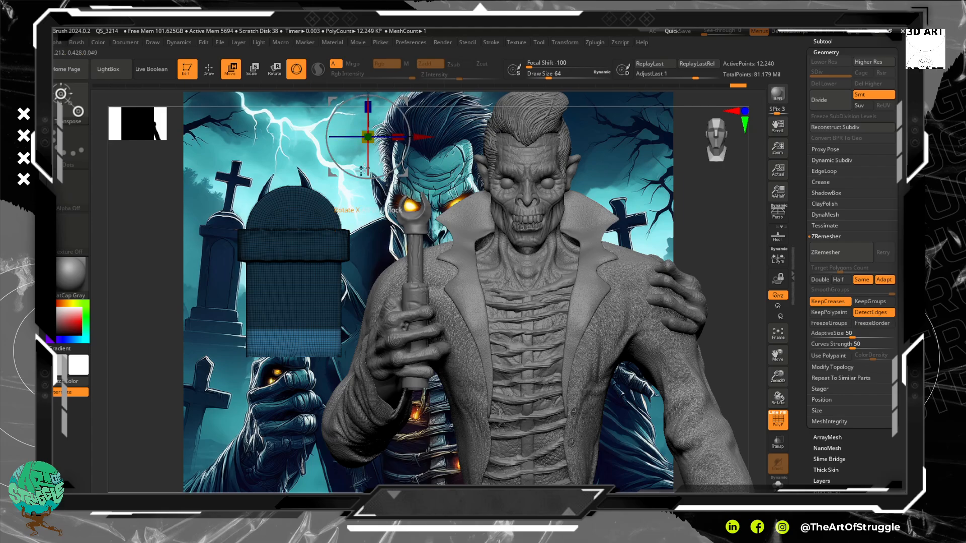
ctrl+click(340, 325)
ctrl+click(333, 356)
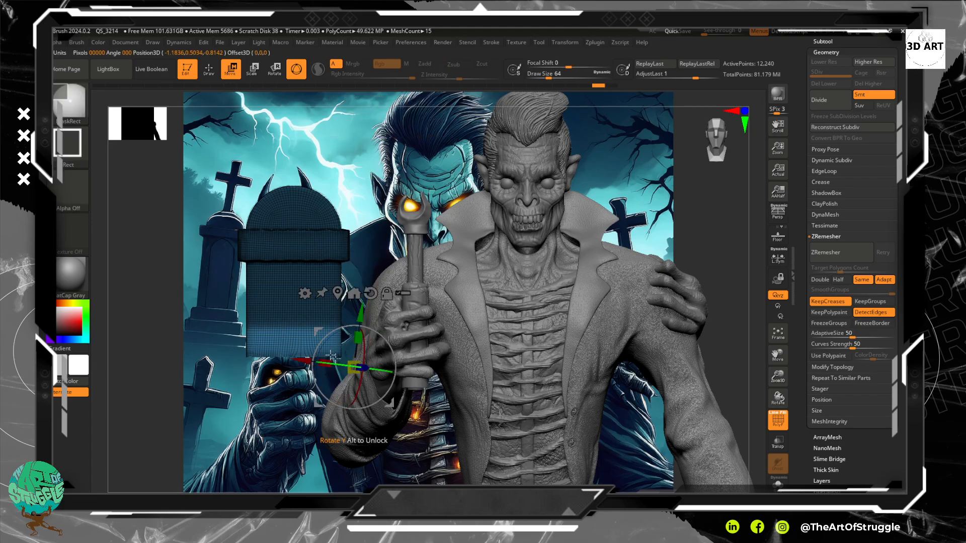
drag(297, 310, 299, 350)
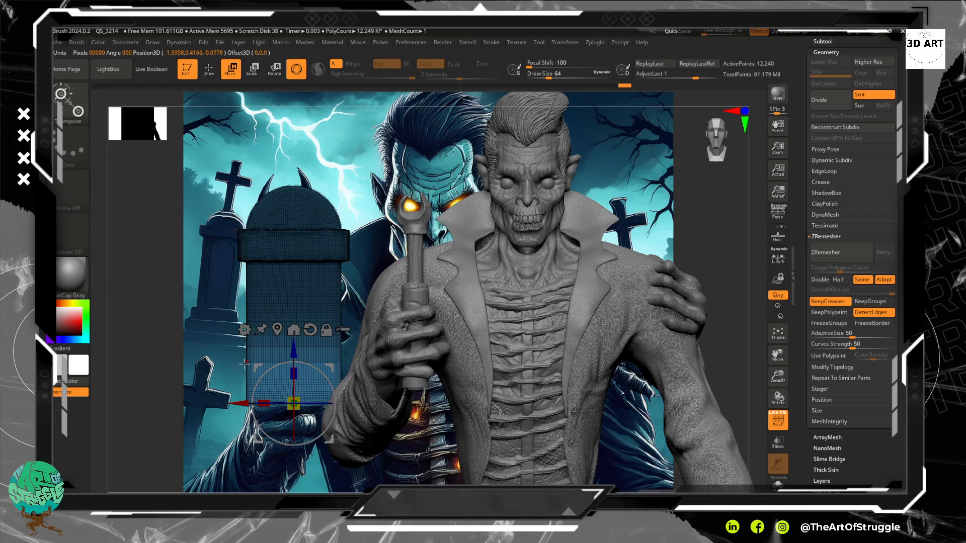
alt+drag(245, 363, 208, 315)
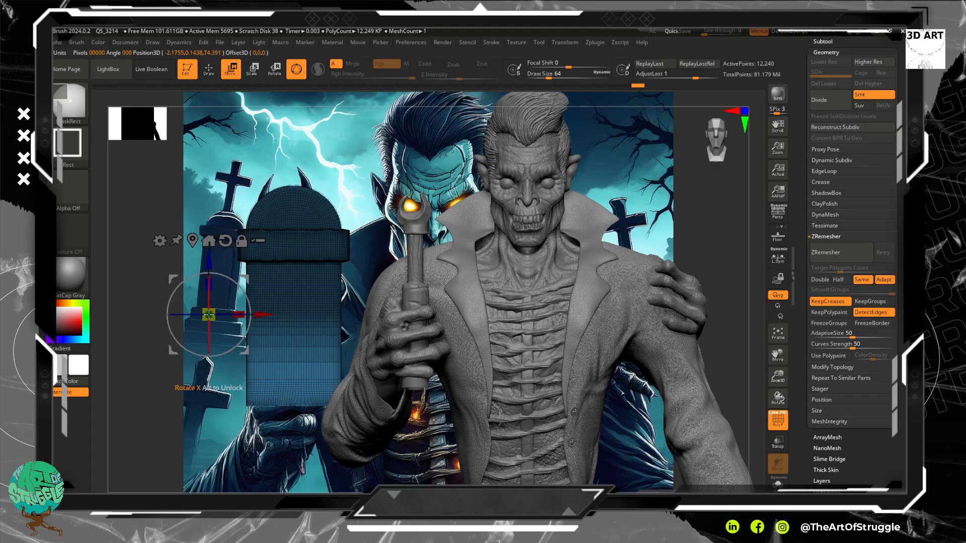
- Return to drawing mode, clear the mask and retopologize the lengthened shape with ZRemesher
click(205, 73)
ctrl+drag(109, 211, 129, 230)
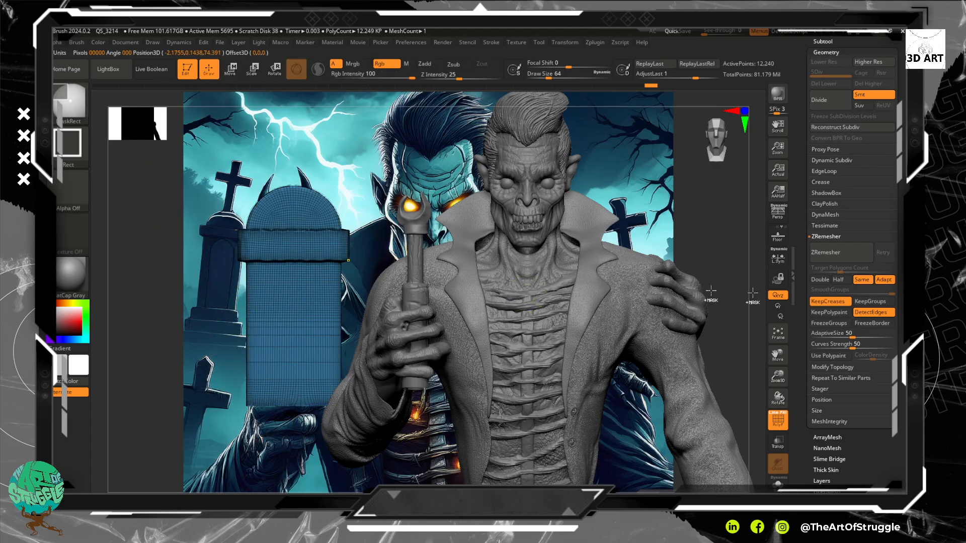
click(828, 254)
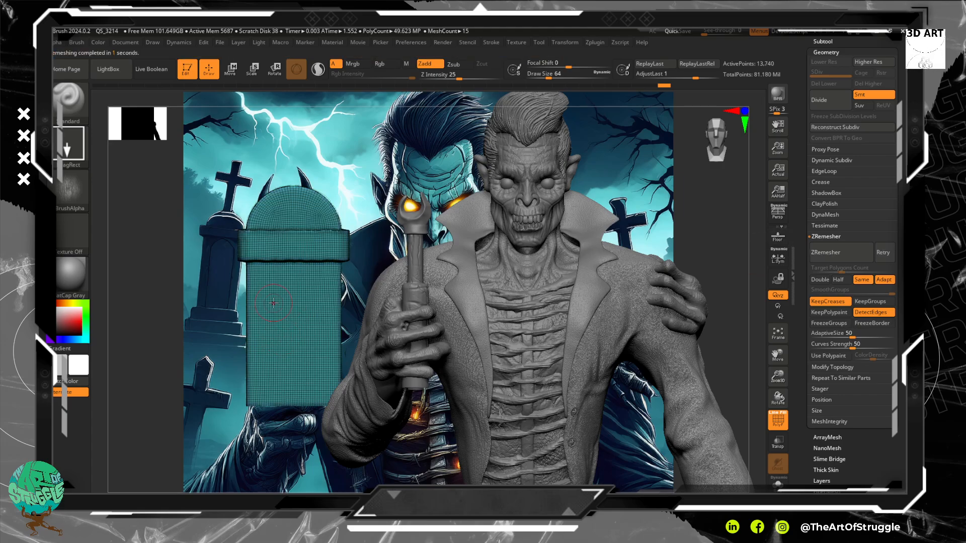
- Mask a narrow upright rectangle on the front of the body, from just below the collar to the bottom edge
key(ctrl)
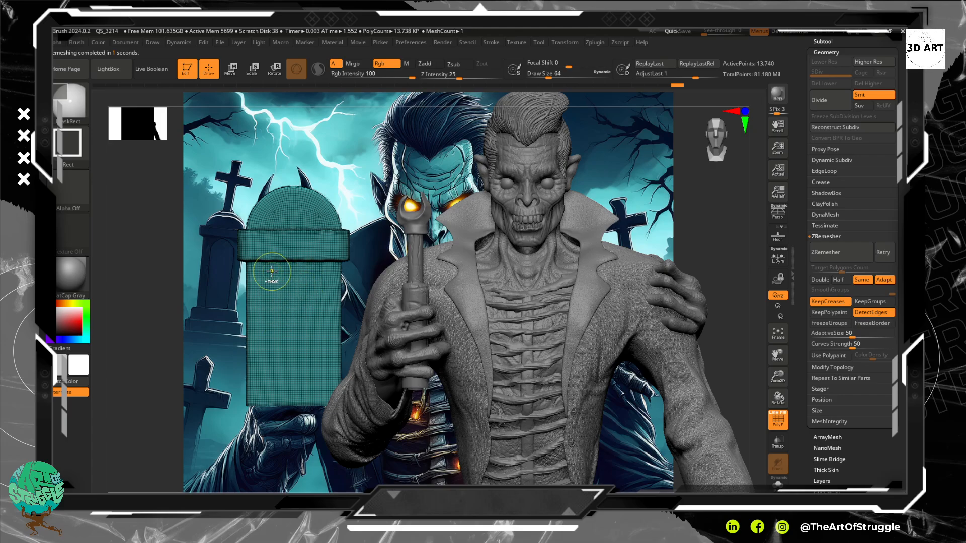
mouse_move(270, 271)
ctrl+mouse_down()
mouse_move(320, 419)
mouse_move(264, 323)
mouse_move(258, 275)
mouse_move(271, 276)
ctrl+mouse_up()
ctrl+click(318, 424)
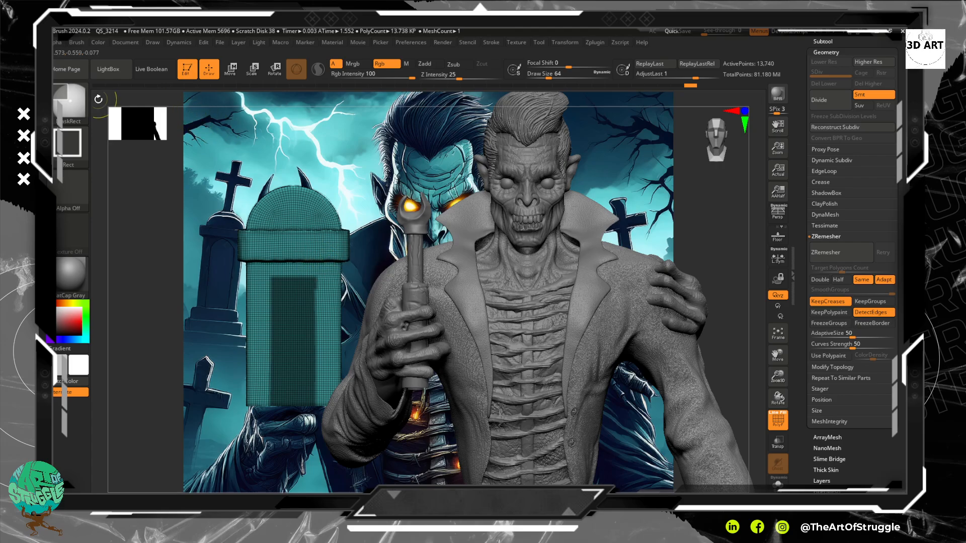
- Round the upper corners of the narrow rectangular mask into an arch with MaskPen, undoing the last stroke
click(71, 109)
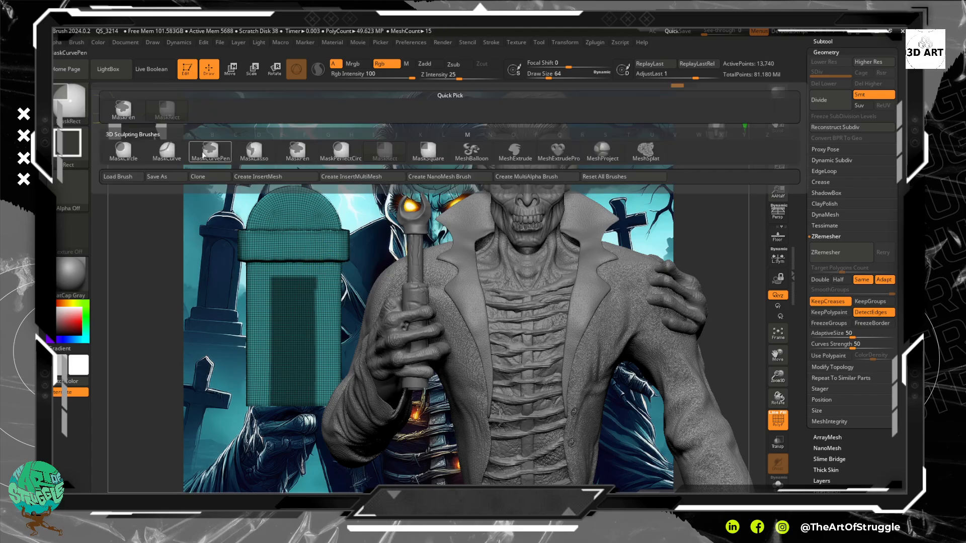
click(204, 154)
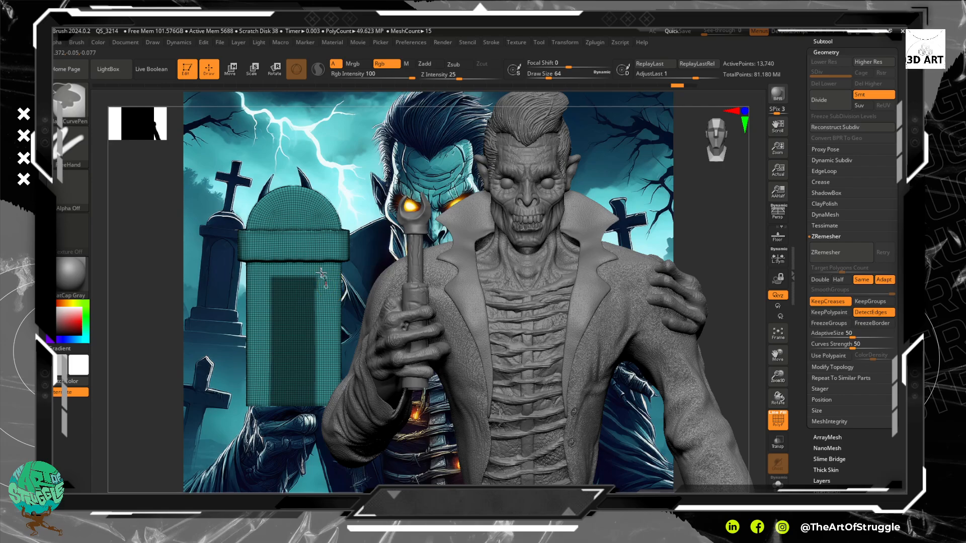
click(72, 114)
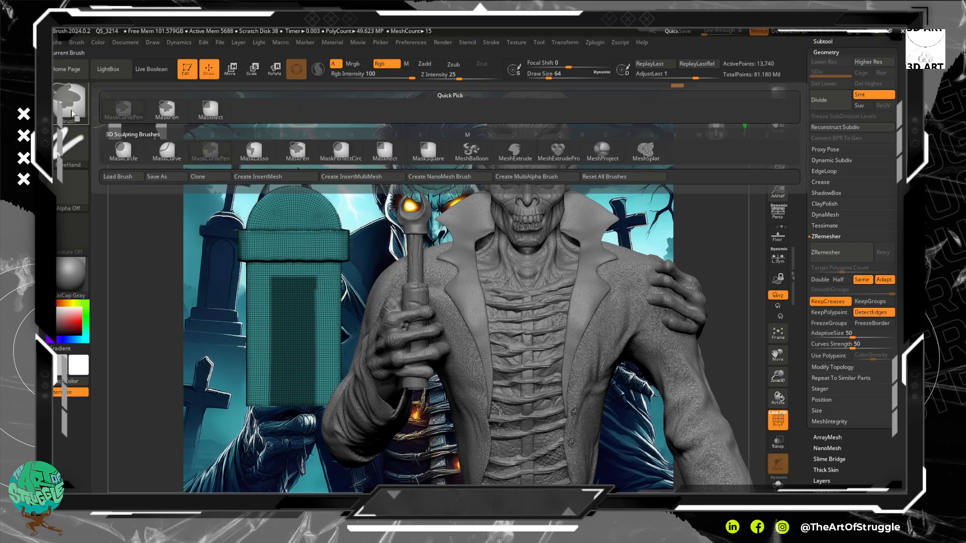
click(167, 108)
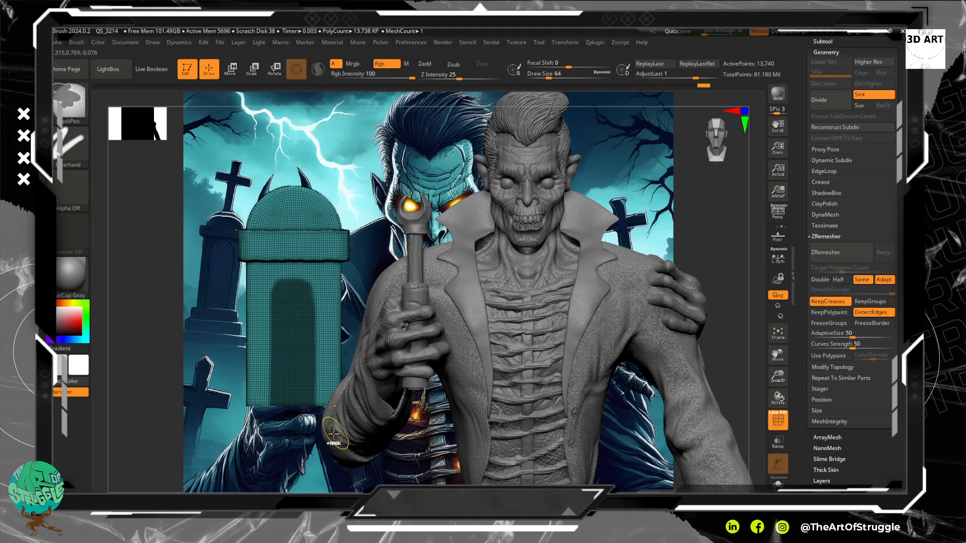
key(ctrl+z)
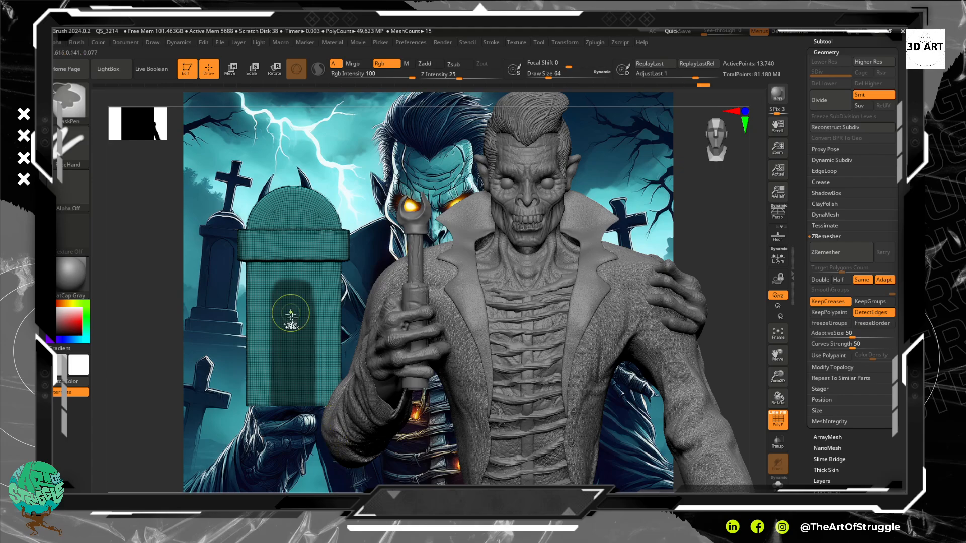
- Mask a wider upright rectangle over the arched mask with MaskRect, from just below the collar to the bottom edge
click(68, 95)
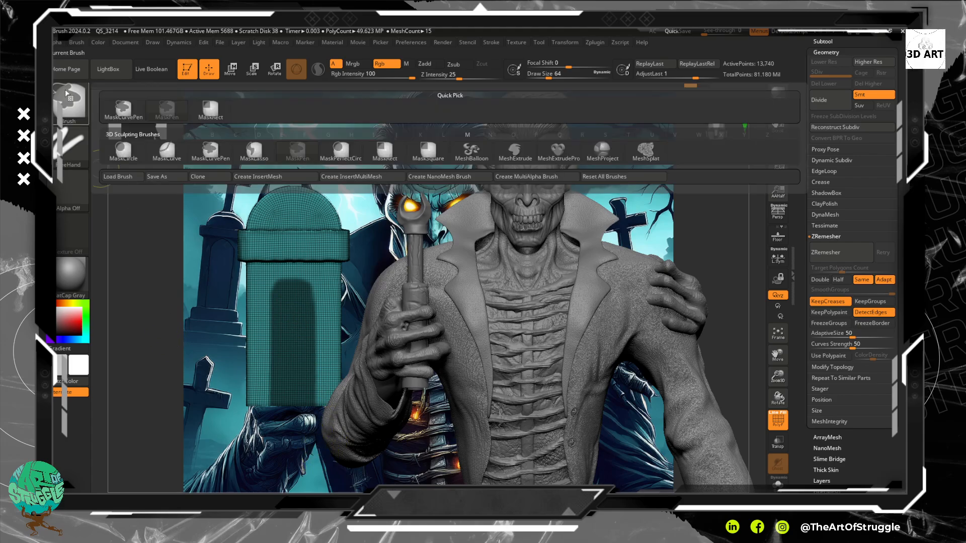
click(387, 157)
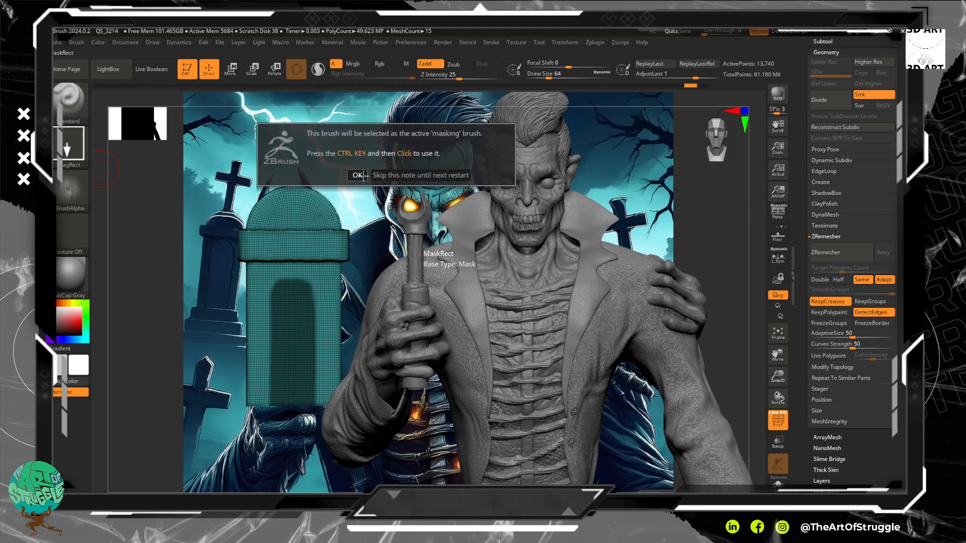
click(358, 175)
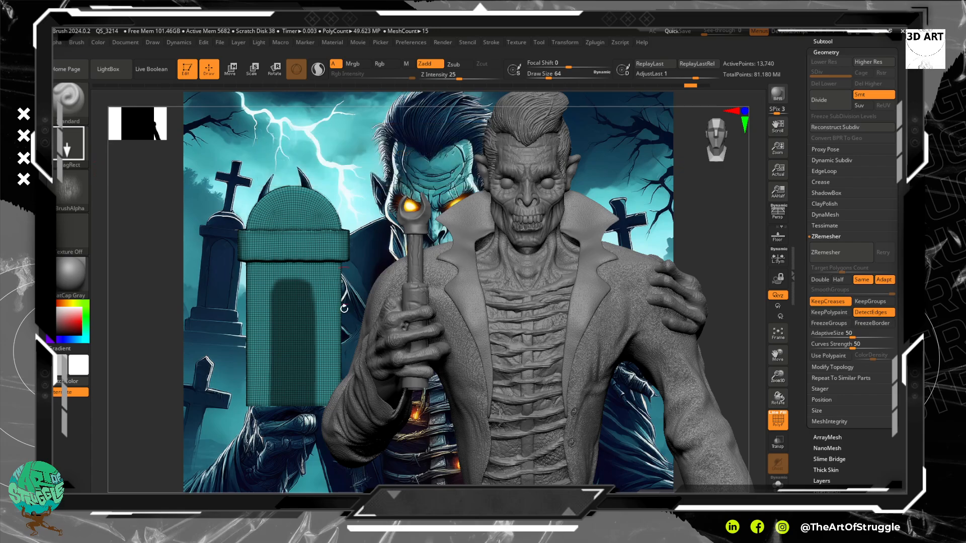
mouse_move(322, 415)
ctrl+mouse_down()
mouse_move(305, 314)
mouse_move(277, 271)
mouse_move(264, 271)
ctrl+mouse_up()
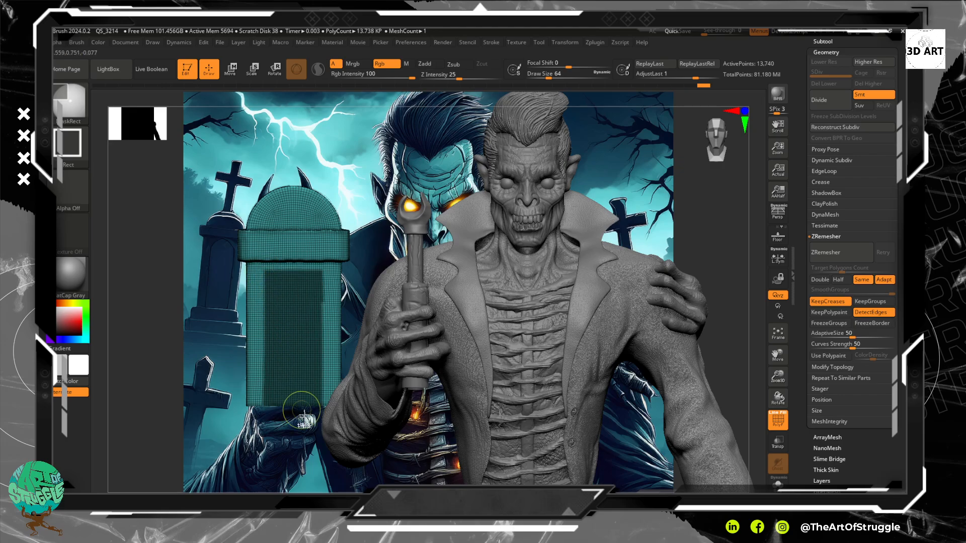
ctrl+drag(326, 441, 264, 270)
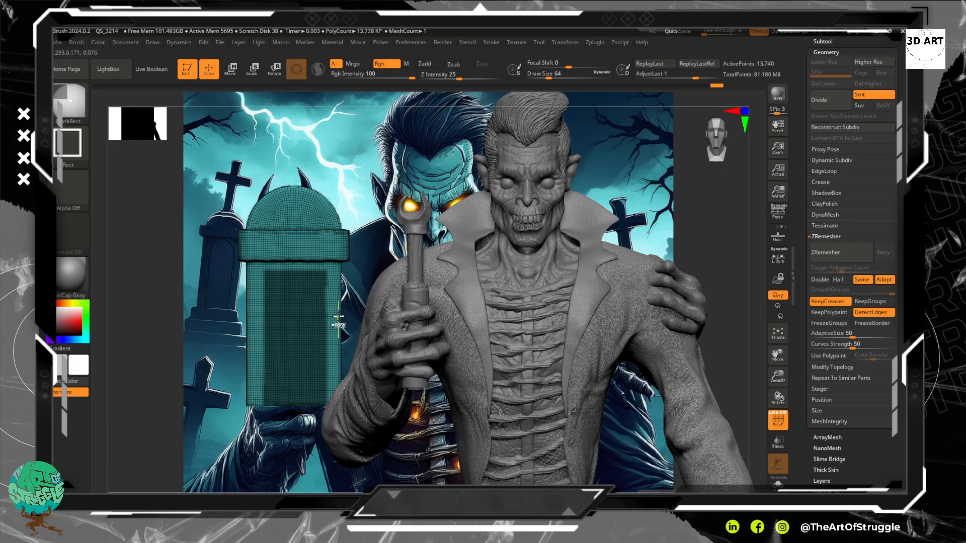
- Round the upper corners of the wide rectangular mask into a doorway arch with MaskPen
click(70, 98)
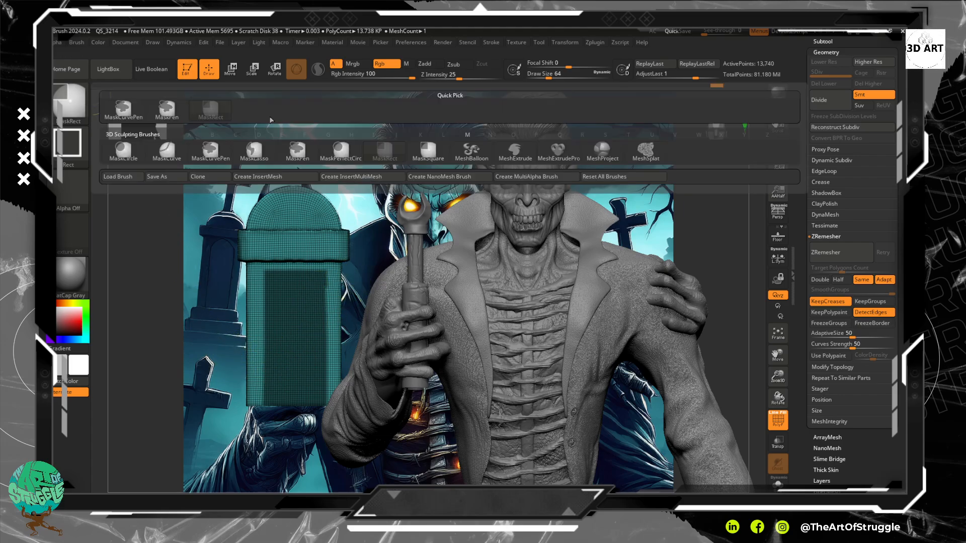
click(298, 152)
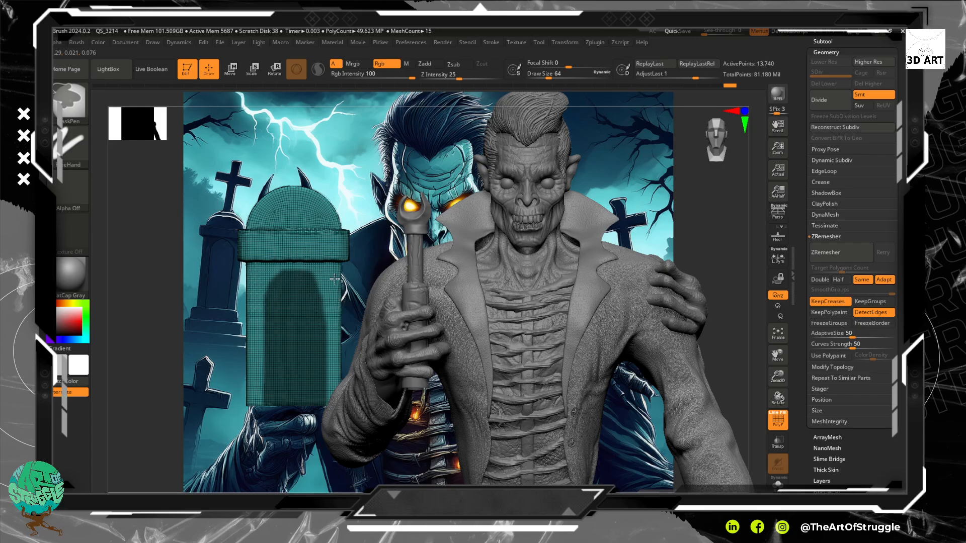
key(ctrl+z)
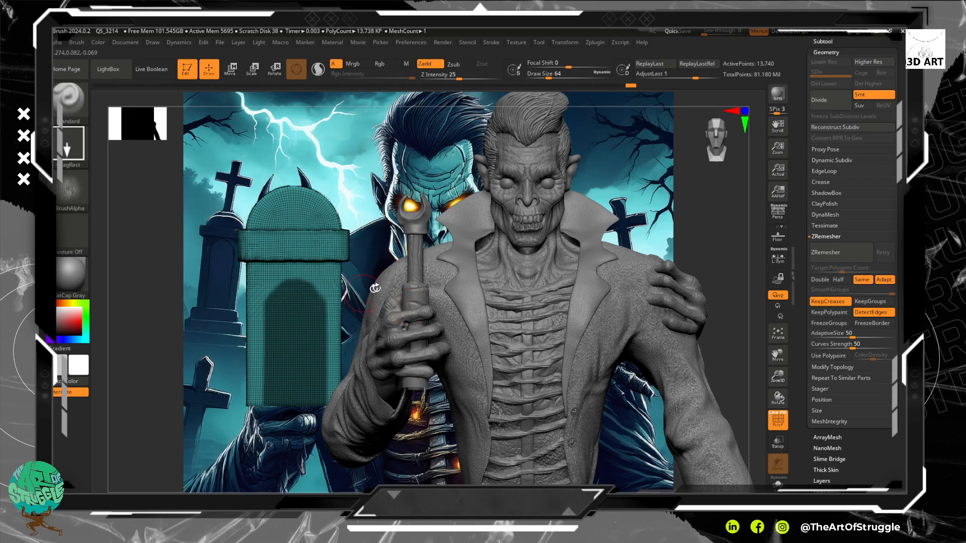
- Clear the mask from the rear half of the body in side view, then undo a MaskPen touch-up on the arch's top
drag(177, 289, 217, 284)
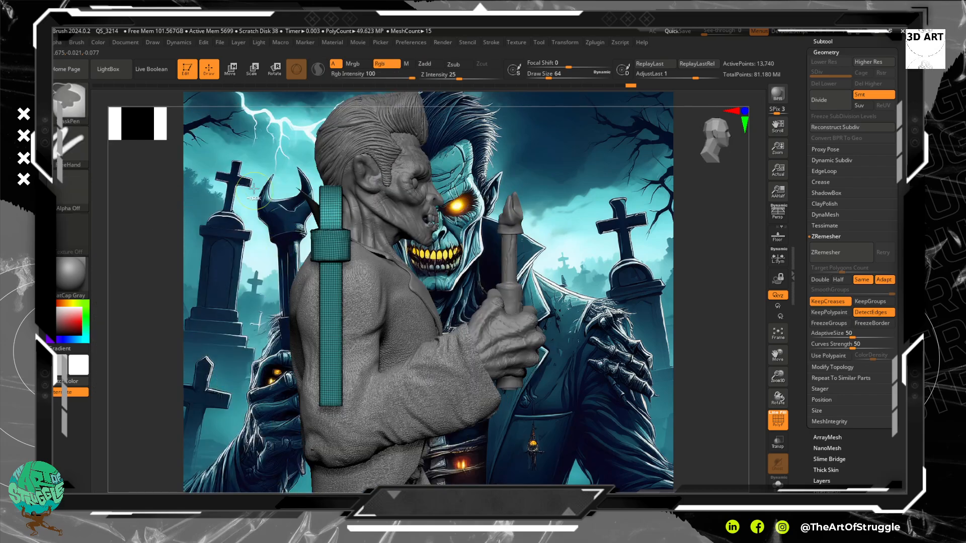
mouse_move(253, 187)
ctrl+mouse_down()
mouse_move(324, 436)
mouse_move(337, 449)
ctrl+mouse_up()
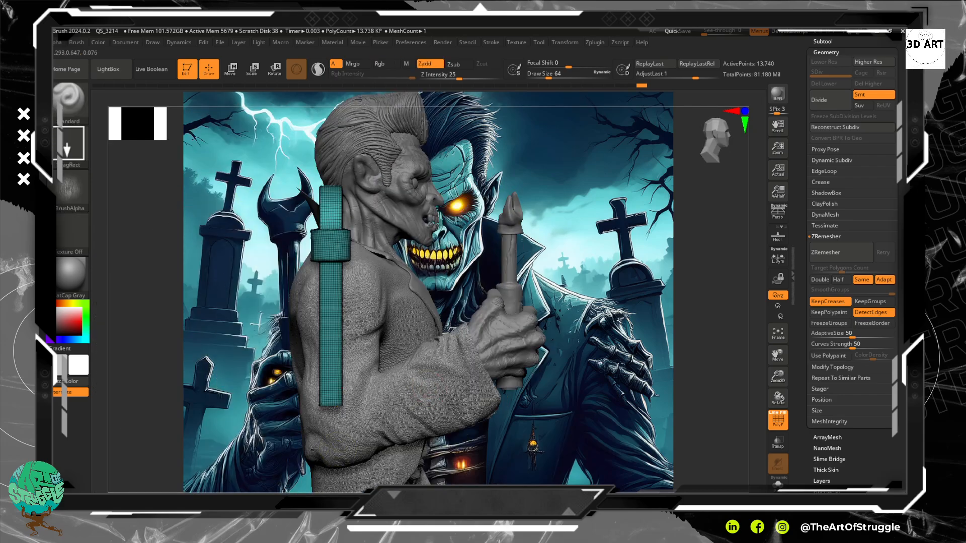
alt+drag(248, 391, 229, 437)
key(ctrl)
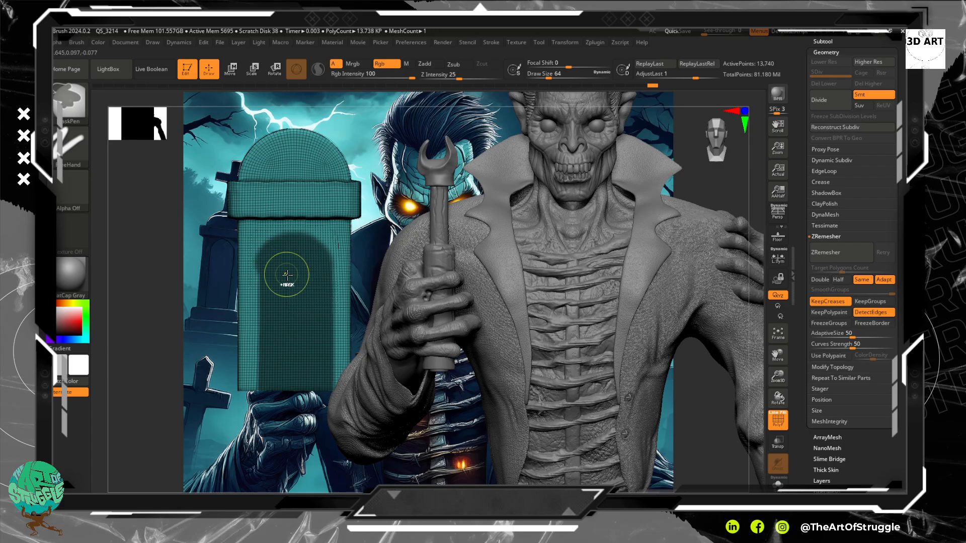
key(ctrl+z)
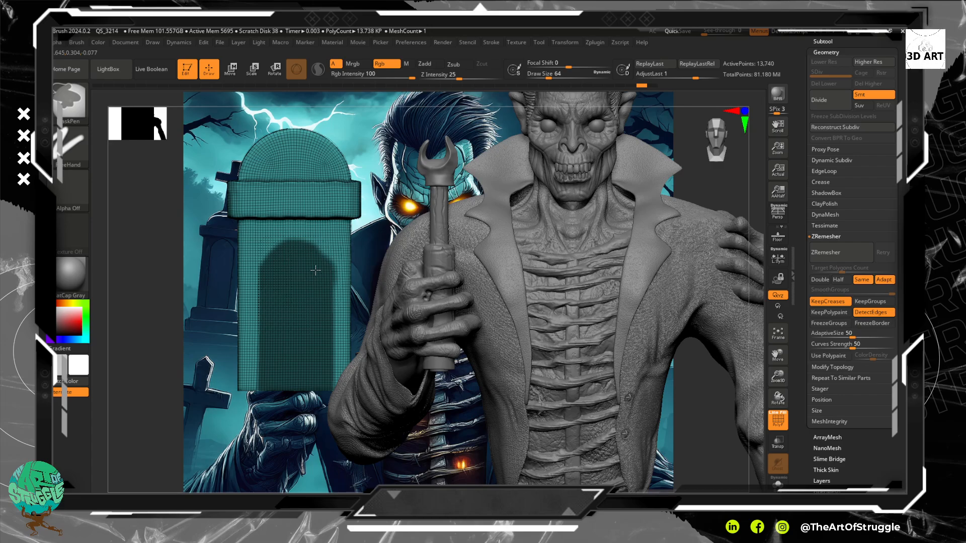
- Examine the brush's Auto Masking settings, including the backface mask option
mouse_move(209, 333)
mouse_down()
mouse_move(266, 322)
mouse_move(128, 255)
mouse_move(109, 187)
mouse_up()
click(132, 42)
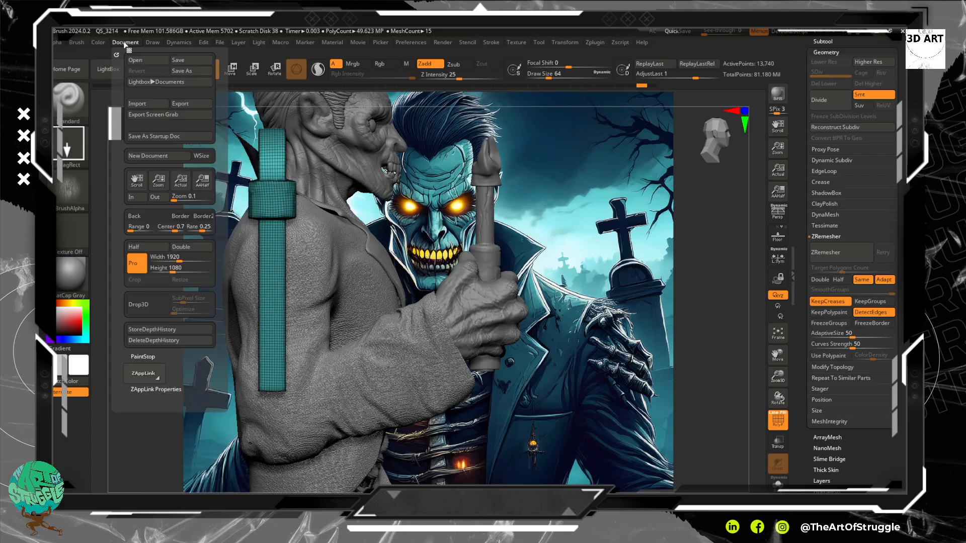
mouse_move(153, 43)
mouse_move(76, 44)
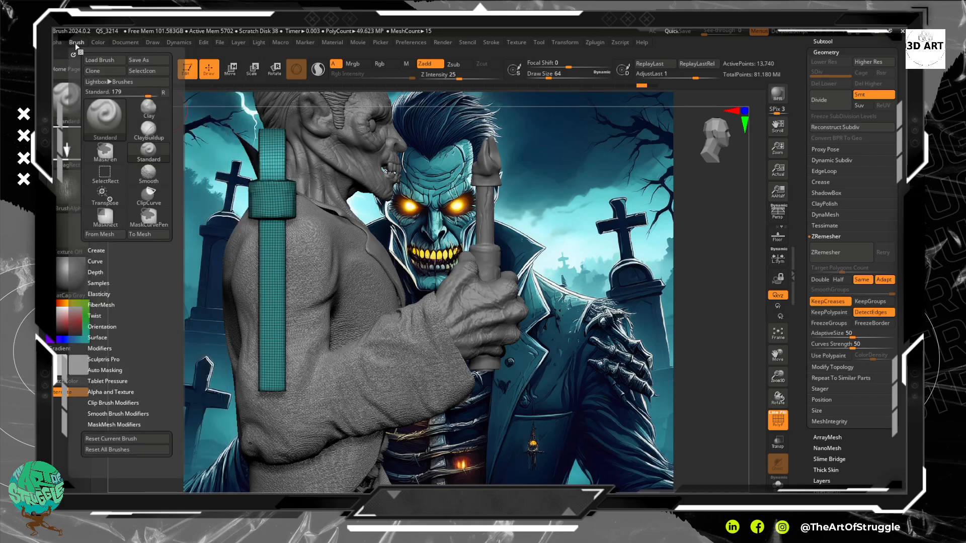
click(76, 44)
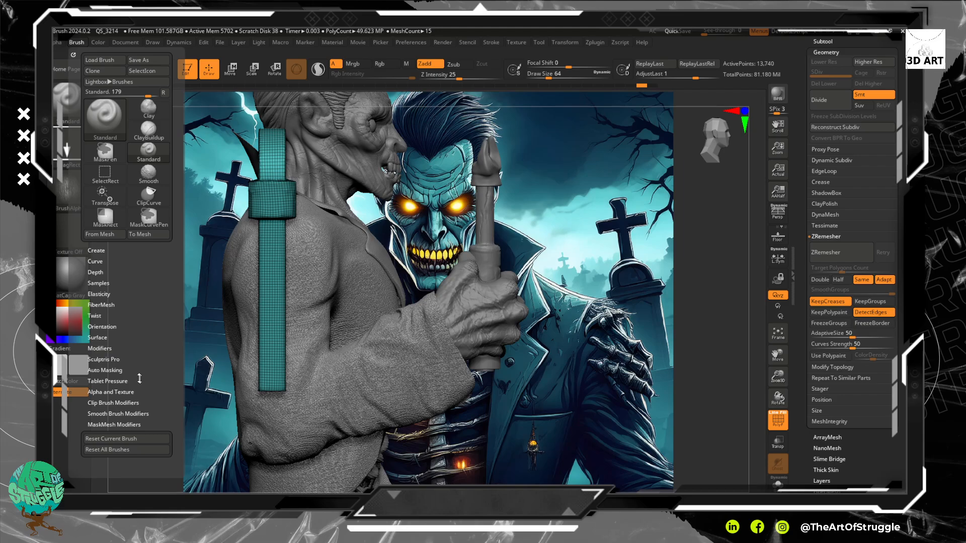
scroll(131, 349, down, 2)
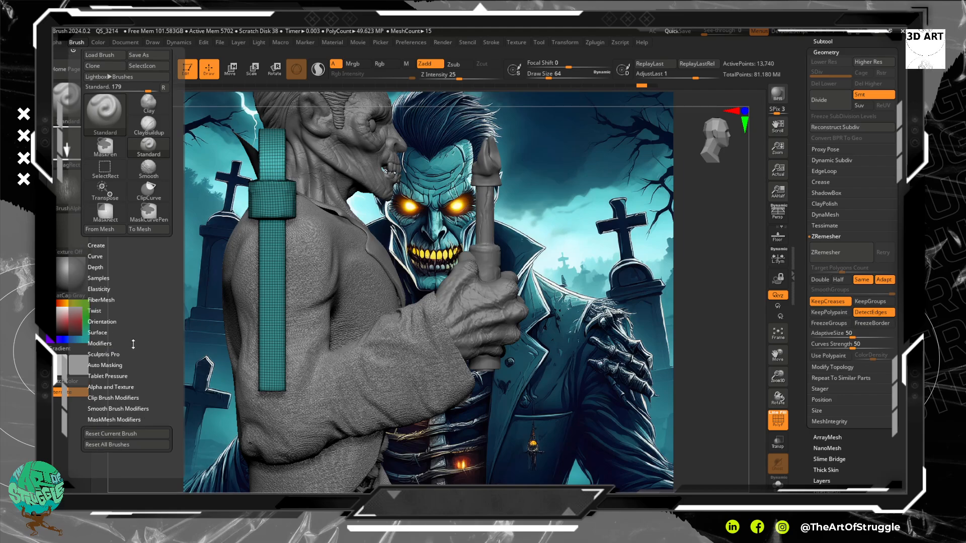
click(112, 360)
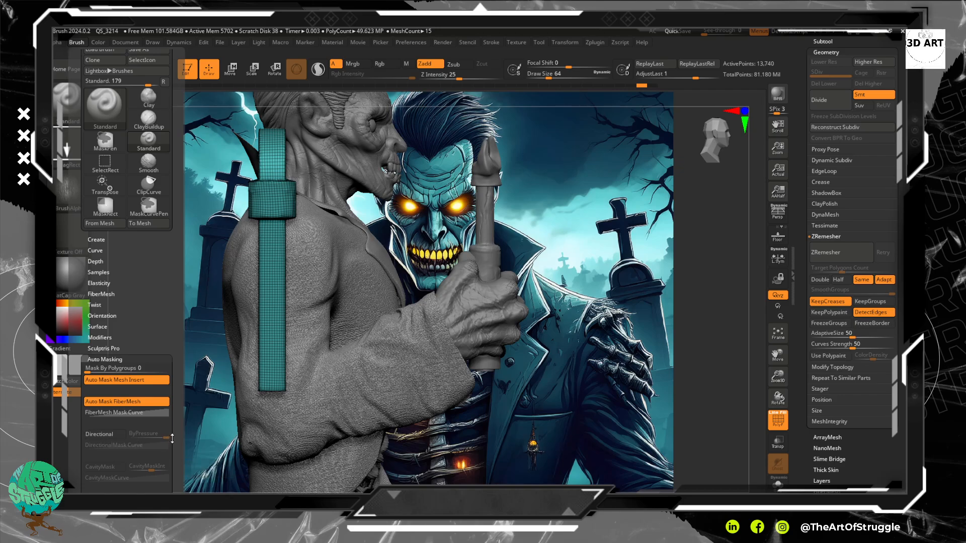
scroll(142, 414, down, 5)
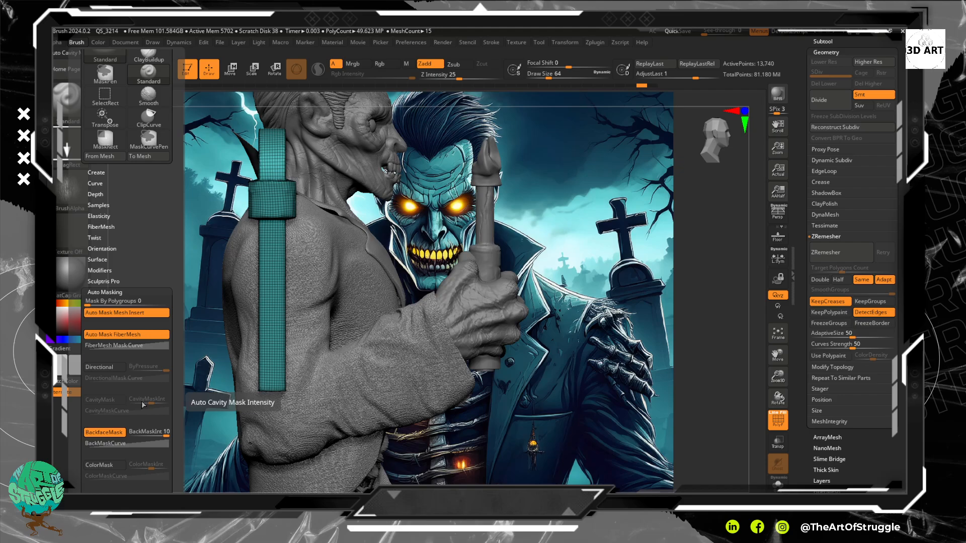
drag(147, 288, 121, 293)
- Refine the top of the doorway mask with MaskPen and clear the mask from the rear half of the body
key(ctrl)
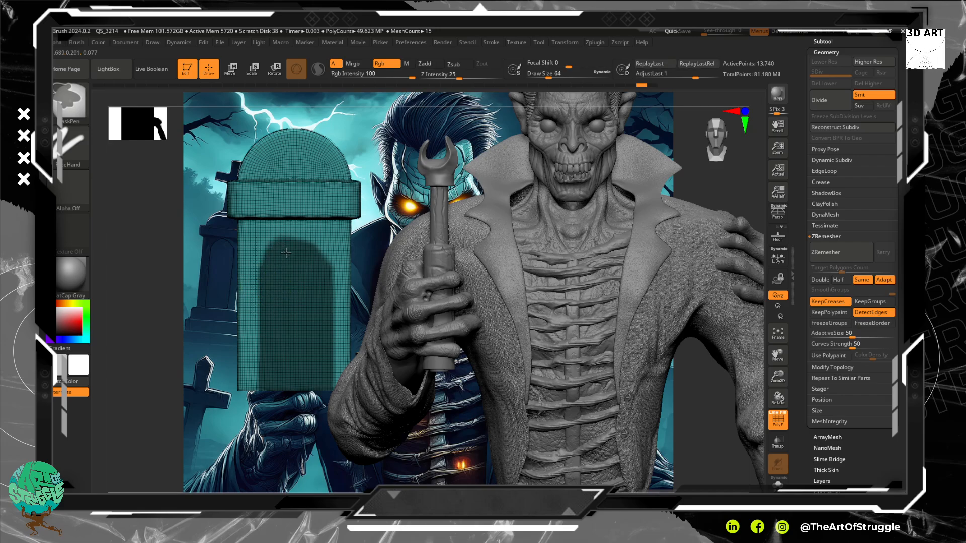
ctrl+click(310, 267)
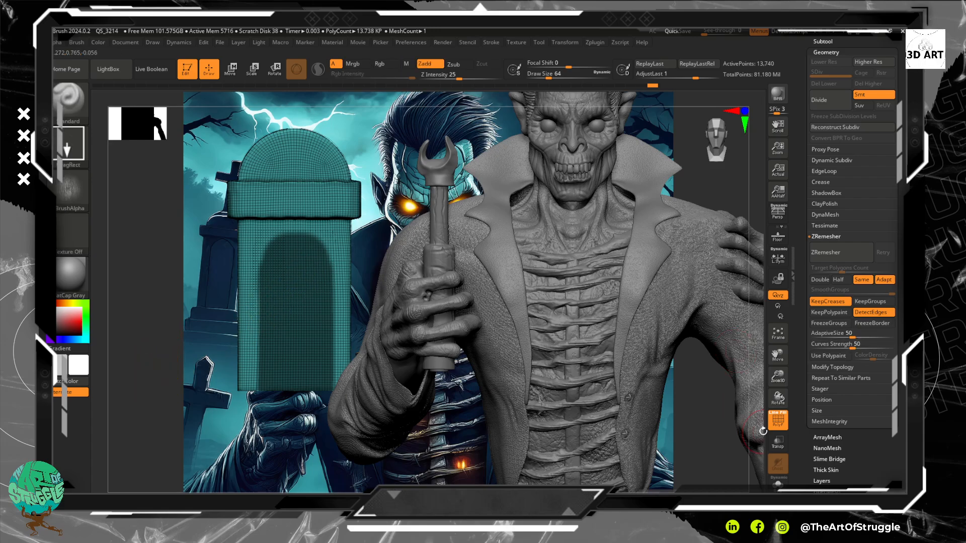
mouse_move(179, 388)
mouse_down()
mouse_move(254, 374)
mouse_move(222, 367)
mouse_move(215, 352)
mouse_up()
ctrl+drag(213, 311, 275, 417)
drag(162, 374, 131, 370)
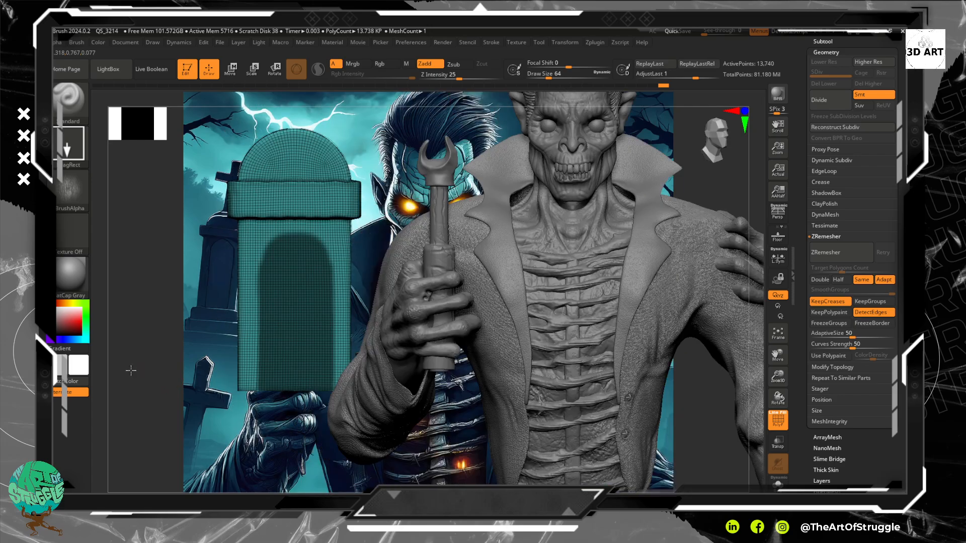
- Invert the mask so only the arched doorway area is unmasked, and open the Deformation settings
scroll(899, 302, down, 5)
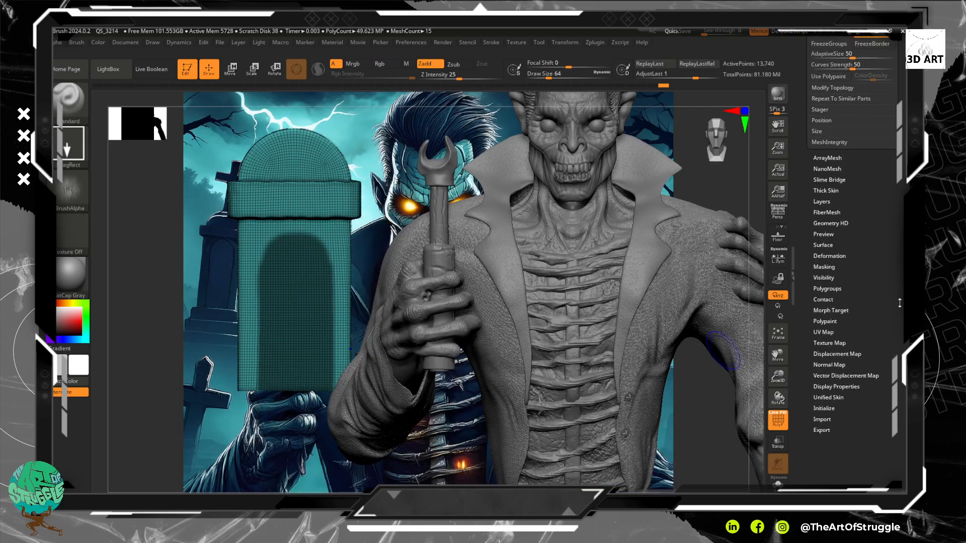
ctrl+click(156, 314)
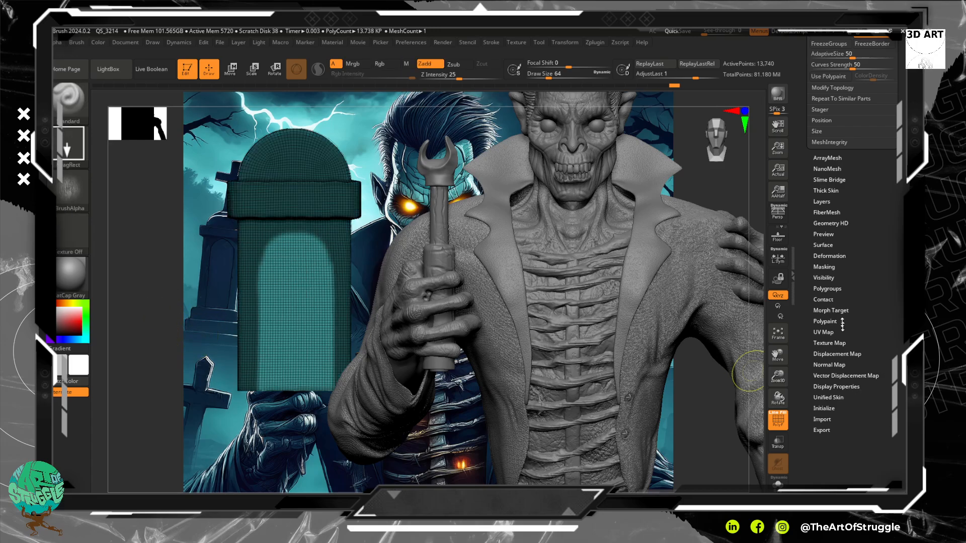
click(832, 257)
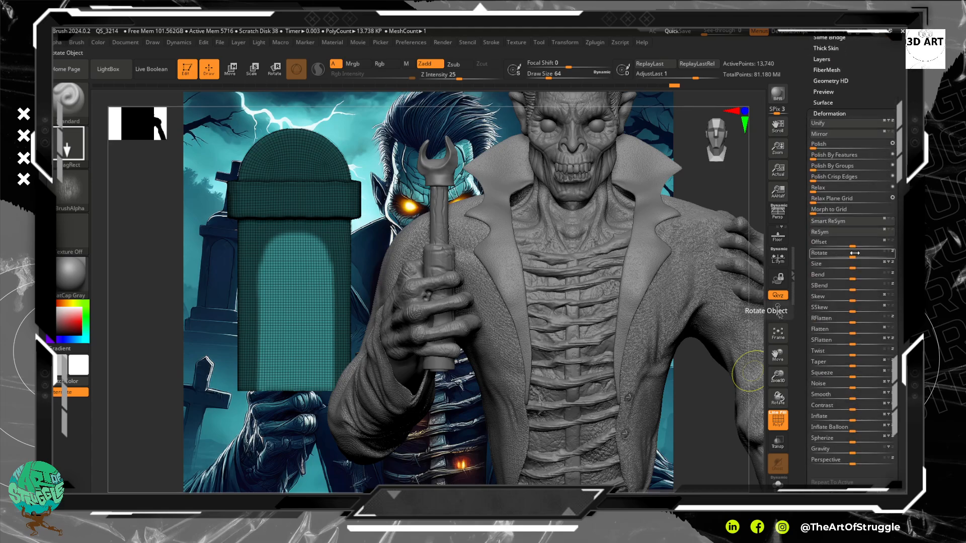
- Try a negative Inflate on the unmasked arched area and undo it
click(851, 420)
mouse_move(844, 421)
mouse_down()
mouse_move(825, 421)
mouse_move(853, 431)
mouse_move(840, 434)
mouse_up()
key(ctrl+z)
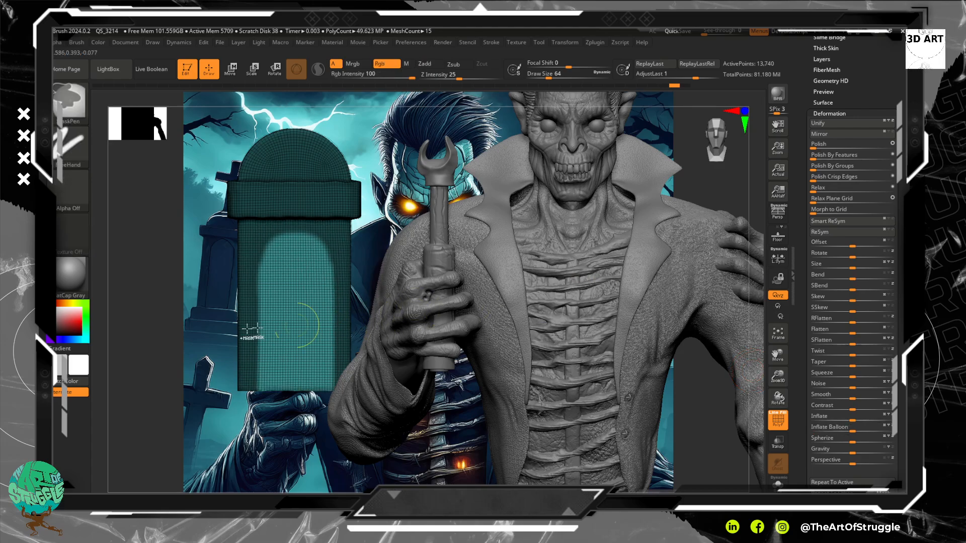
- Try to push the unmasked arched area into the body along its depth with the move gizmo placed on it
drag(182, 336, 214, 332)
key(w)
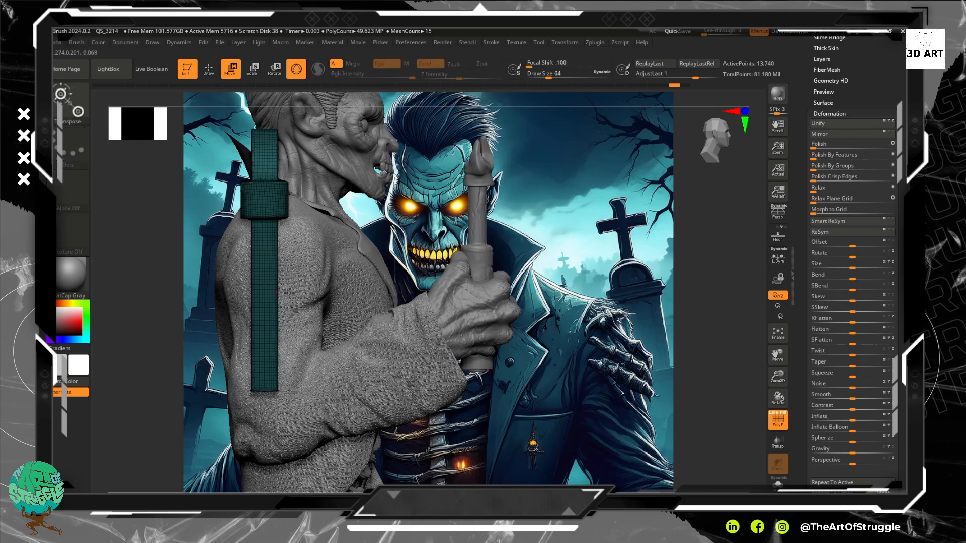
key(q)
drag(196, 300, 161, 302)
key(ctrl)
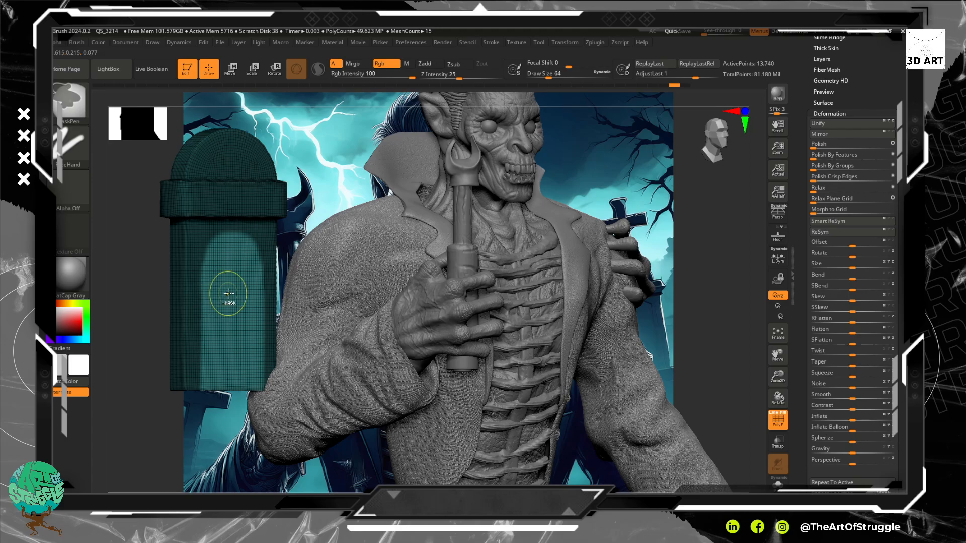
key(w)
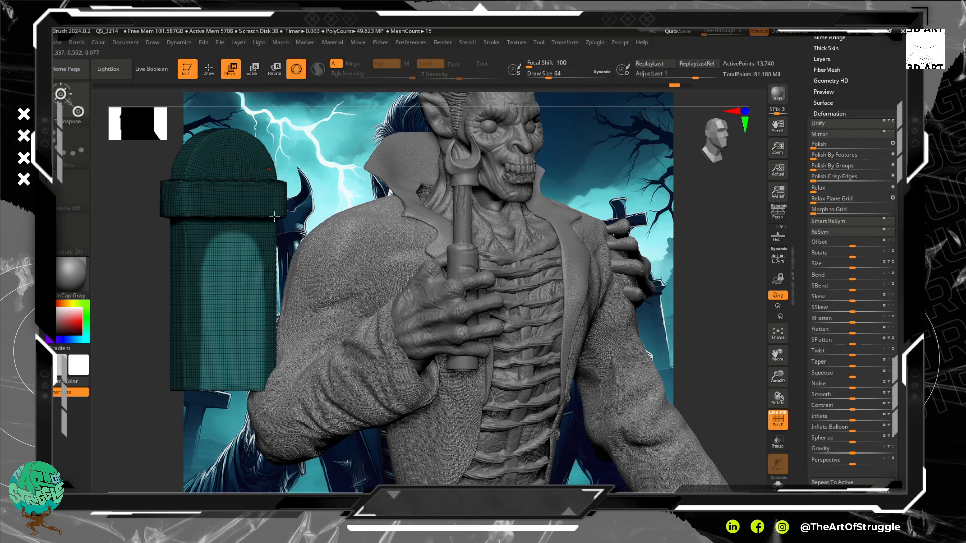
alt+click(229, 296)
mouse_move(159, 329)
mouse_down()
mouse_move(187, 332)
mouse_move(171, 331)
mouse_up()
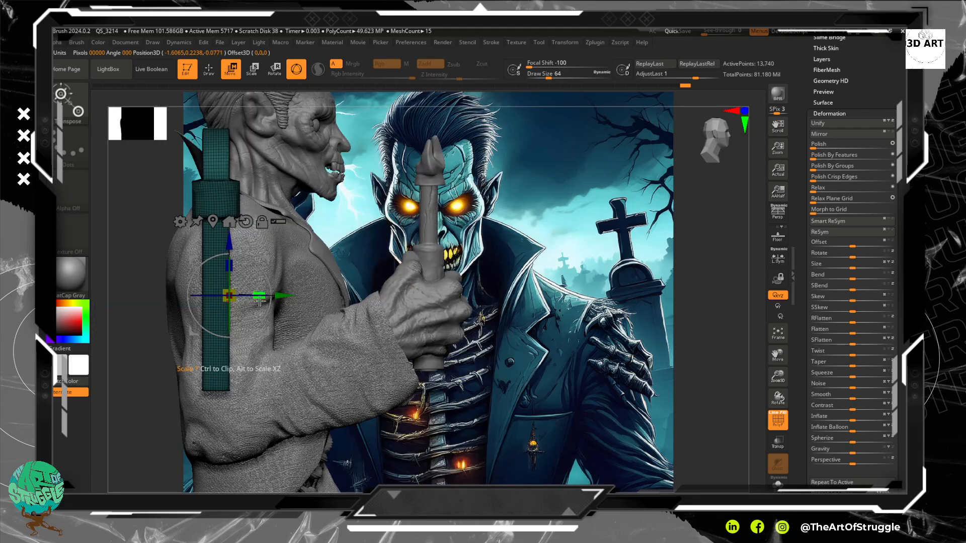
drag(285, 295, 276, 296)
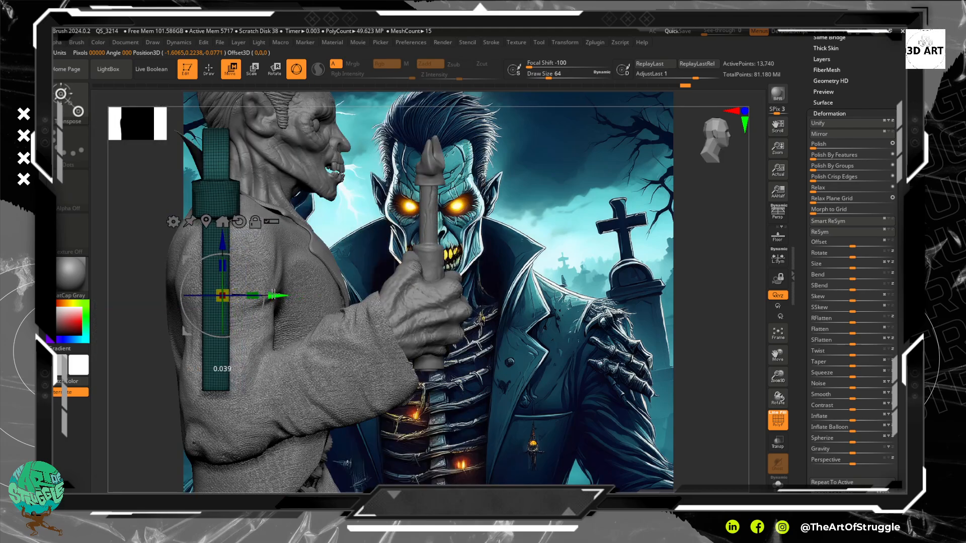
mouse_move(128, 328)
mouse_down()
mouse_move(80, 325)
mouse_move(136, 336)
mouse_move(106, 331)
mouse_move(141, 360)
mouse_move(153, 332)
mouse_up()
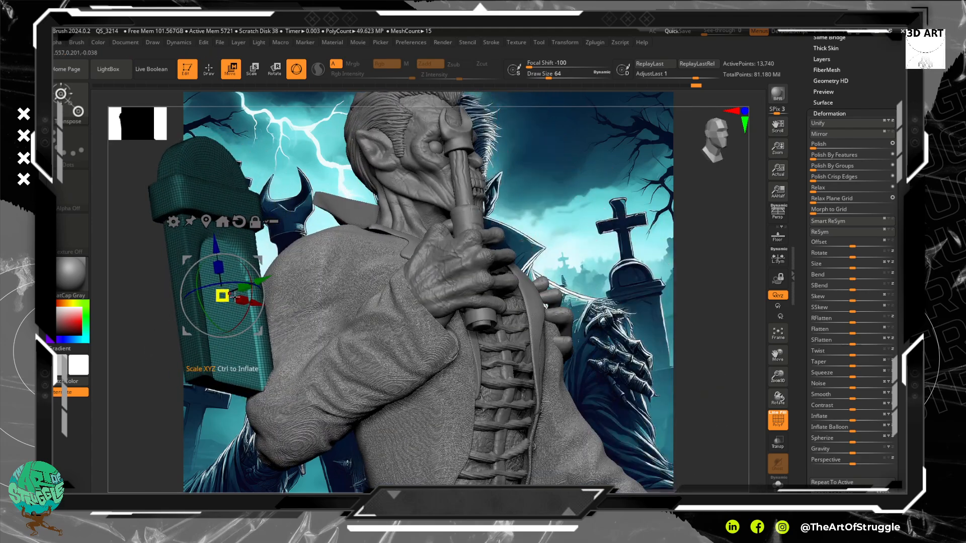
drag(264, 285, 269, 284)
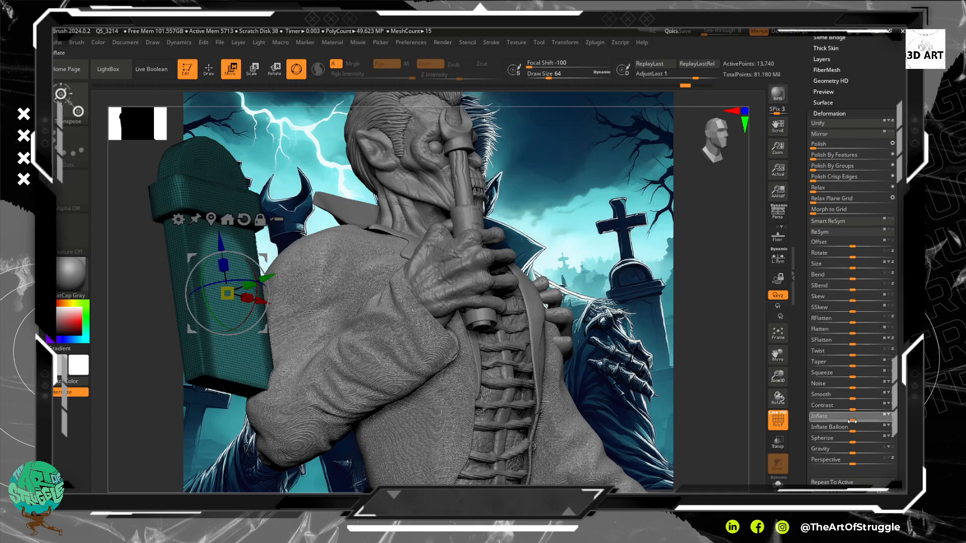
- Try a negative Inflate on the arched area again, and return to the sharp inverted doorway mask
drag(842, 424, 835, 426)
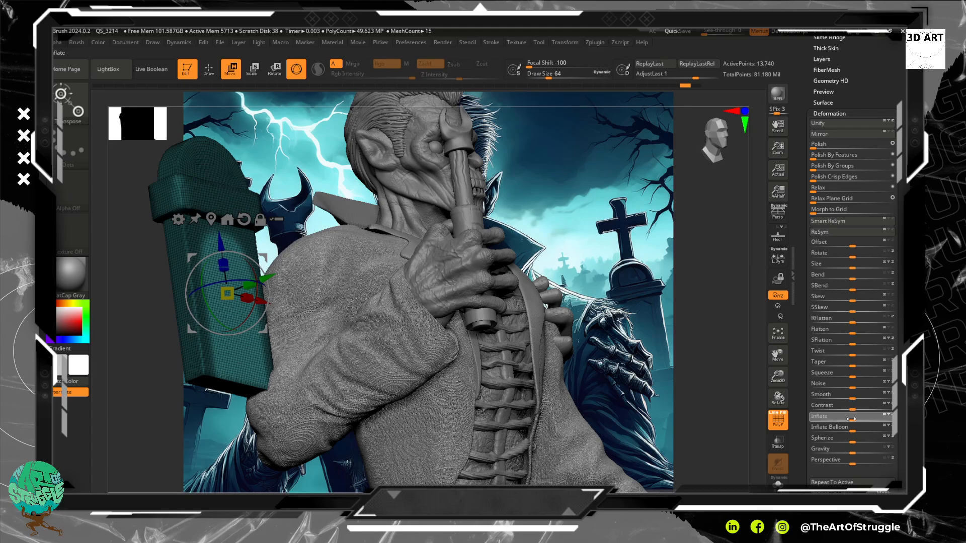
drag(848, 419, 834, 421)
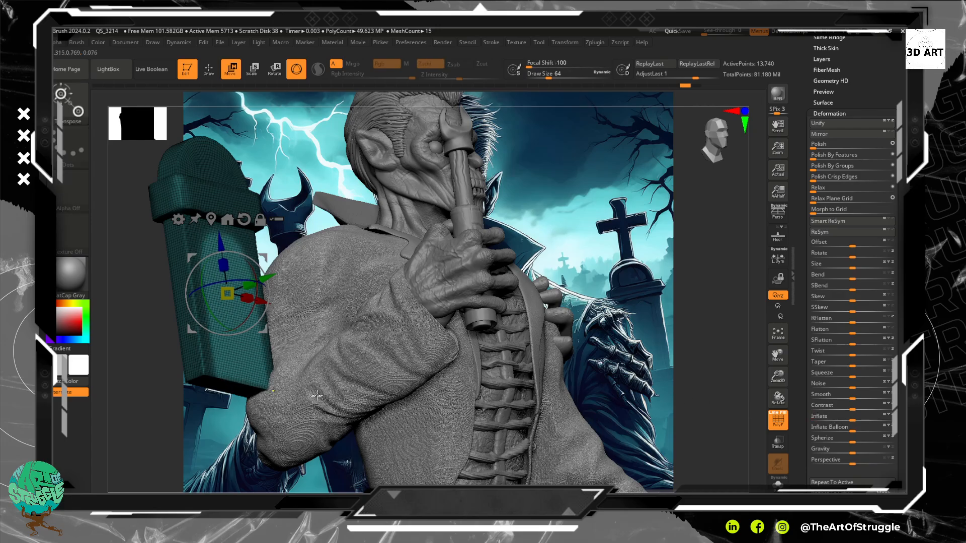
mouse_move(135, 435)
mouse_down()
mouse_move(101, 406)
mouse_move(123, 333)
mouse_move(159, 467)
mouse_move(127, 464)
mouse_up()
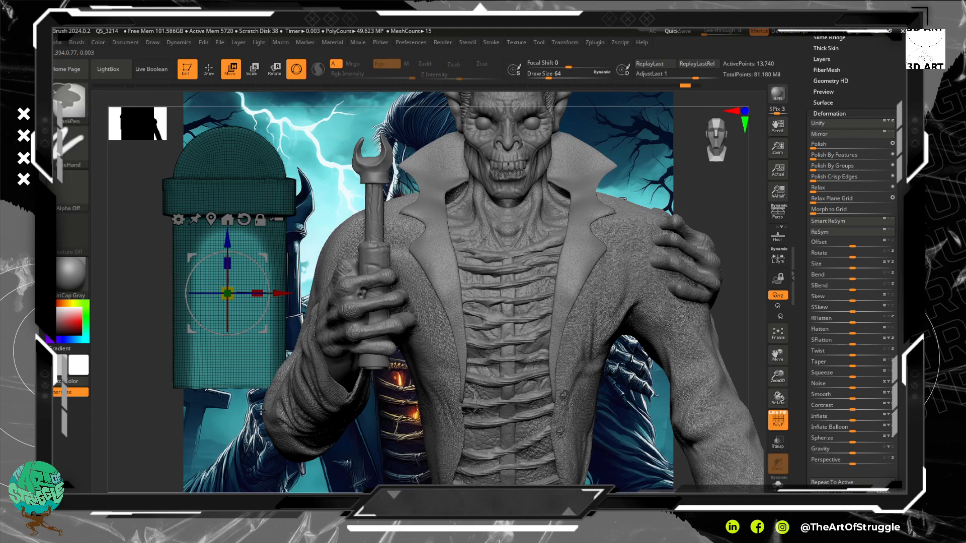
drag(267, 406, 256, 399)
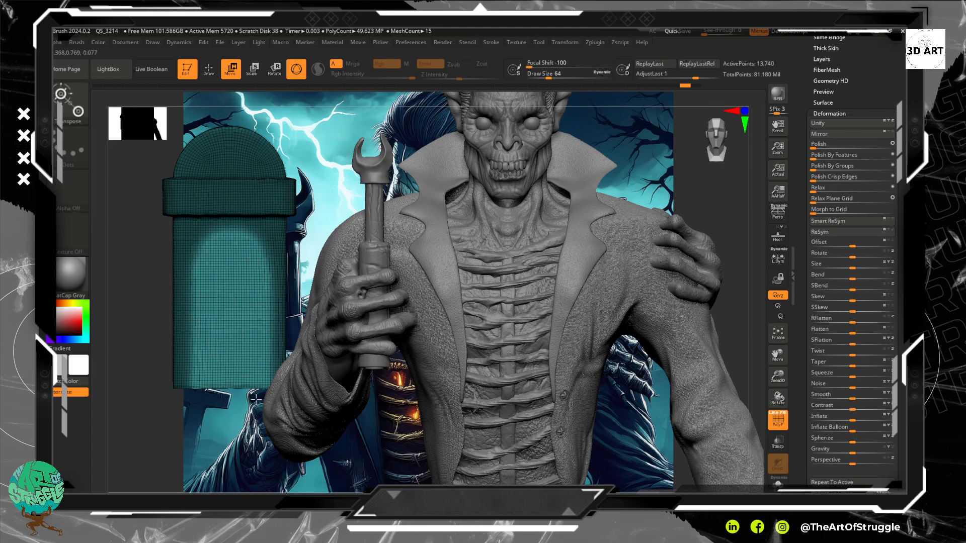
ctrl+click(161, 429)
ctrl+click(175, 400)
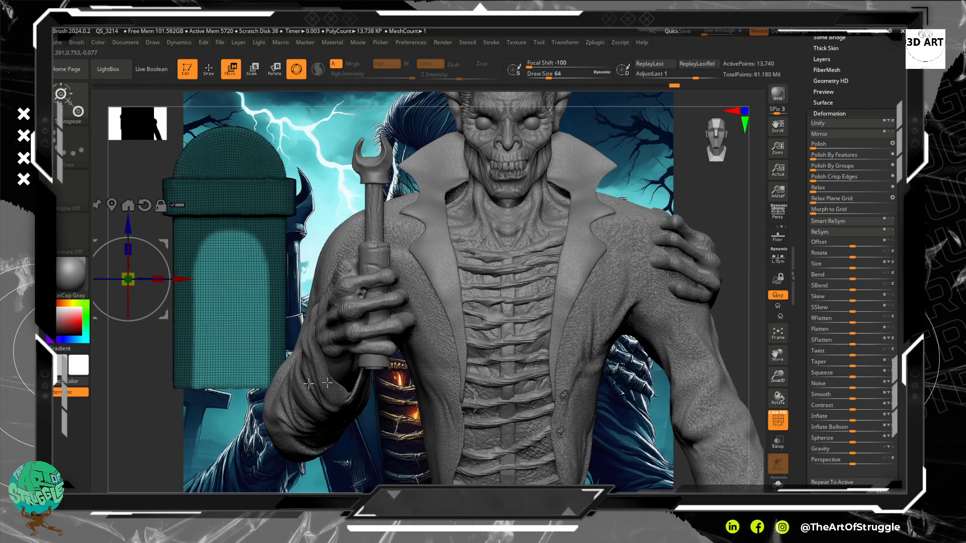
- Recess the unmasked arched doorway area into the front of the body with a negative Inflate deformation
scroll(850, 367, down, 1)
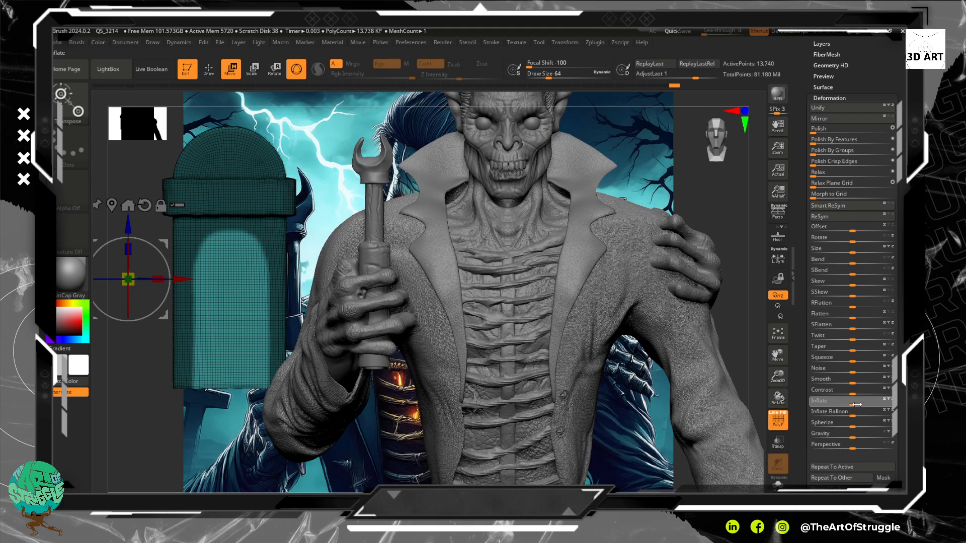
drag(856, 404, 831, 406)
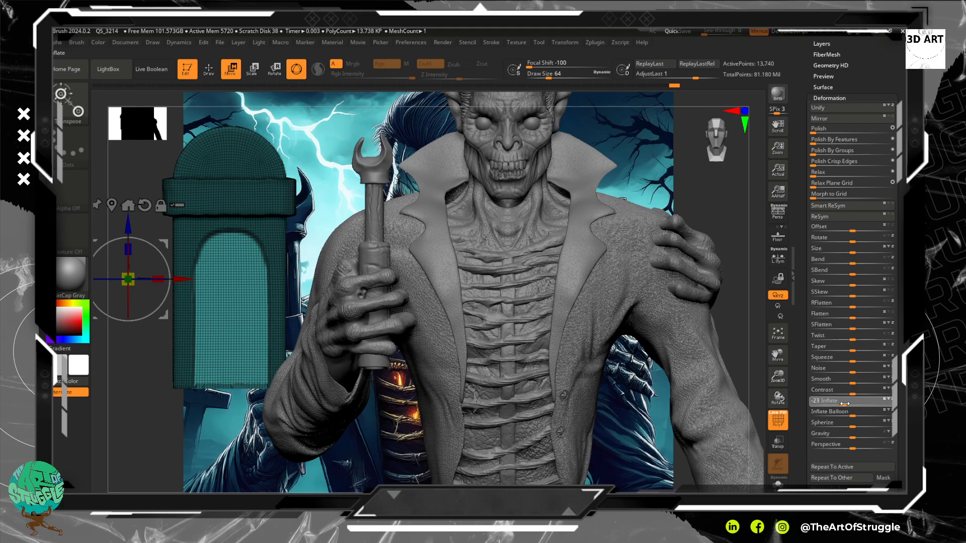
drag(844, 403, 836, 403)
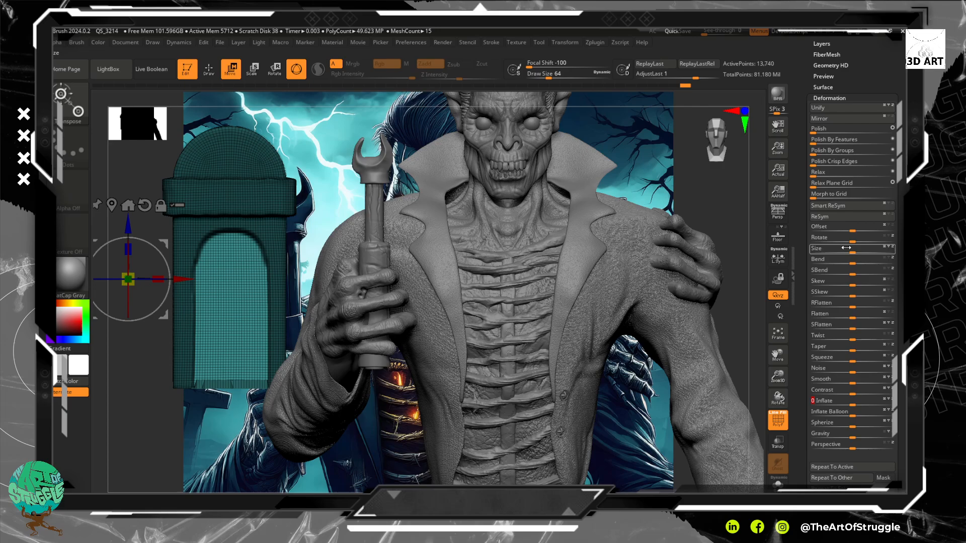
- Try a light Polish deformation on the recessed doorway area and undo it
scroll(899, 279, up, 3)
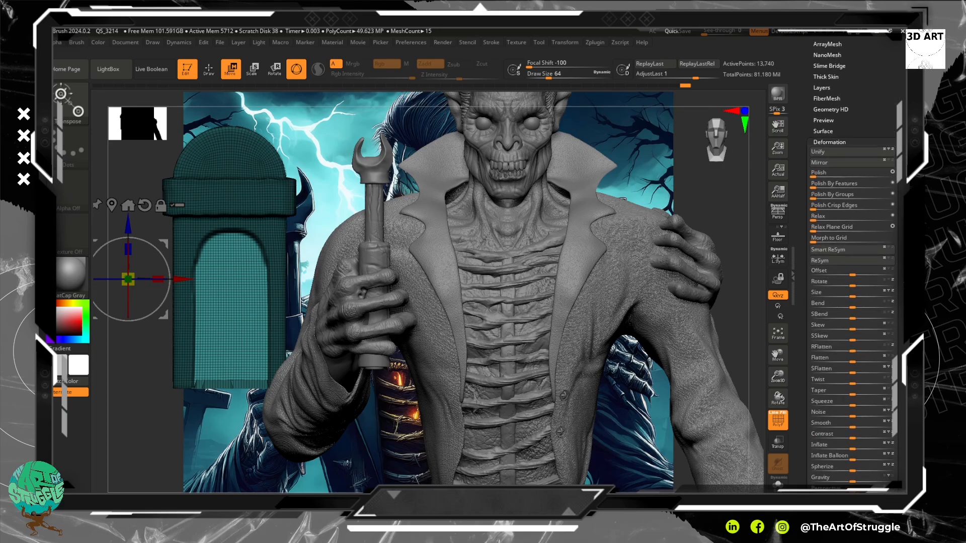
drag(824, 172, 833, 173)
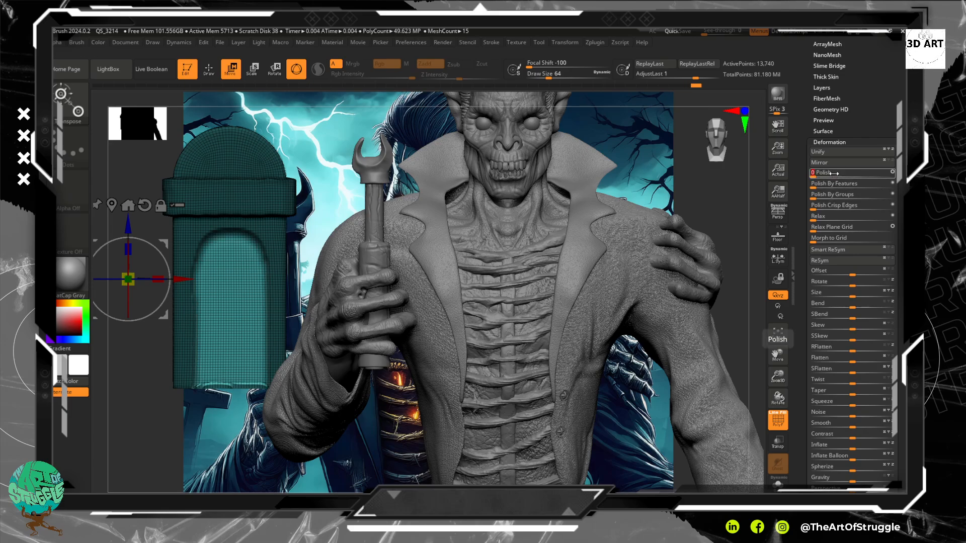
key(ctrl)
key(ctrl+z)
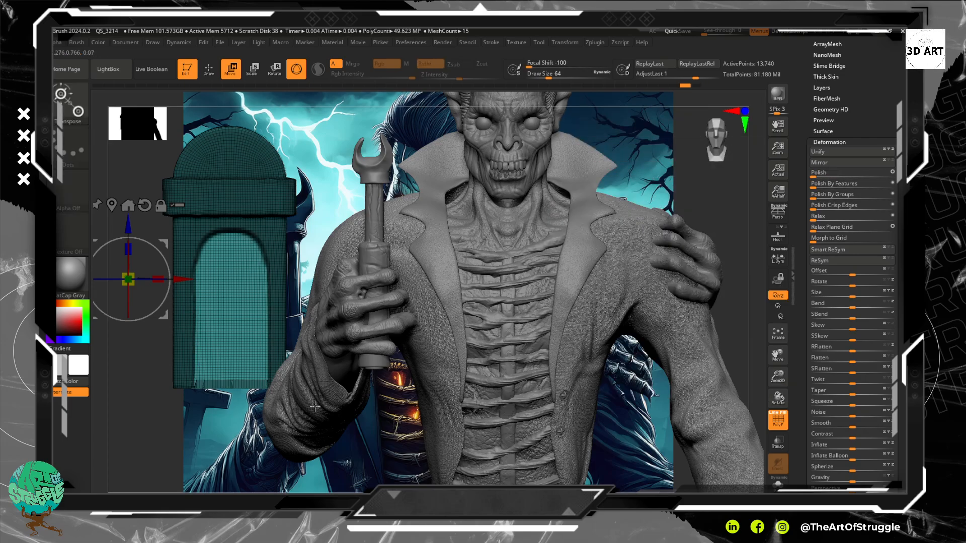
- Clear the doorway mask so the whole tower form is unmasked, and return to draw mode
mouse_move(139, 421)
mouse_down()
mouse_move(146, 439)
mouse_move(140, 394)
mouse_move(153, 356)
mouse_move(134, 385)
mouse_move(146, 362)
mouse_move(136, 383)
mouse_move(161, 383)
mouse_up()
key(ctrl)
key(ctrl)
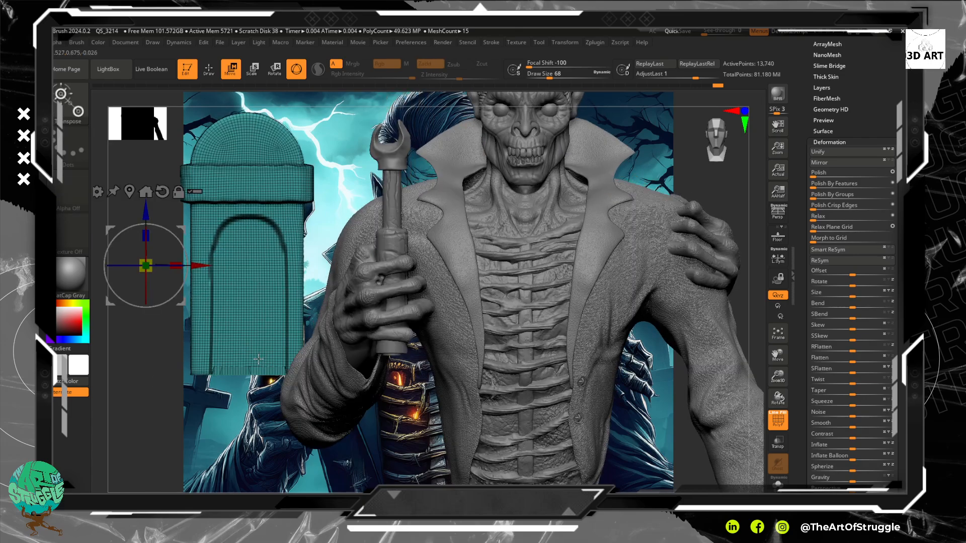
key(q)
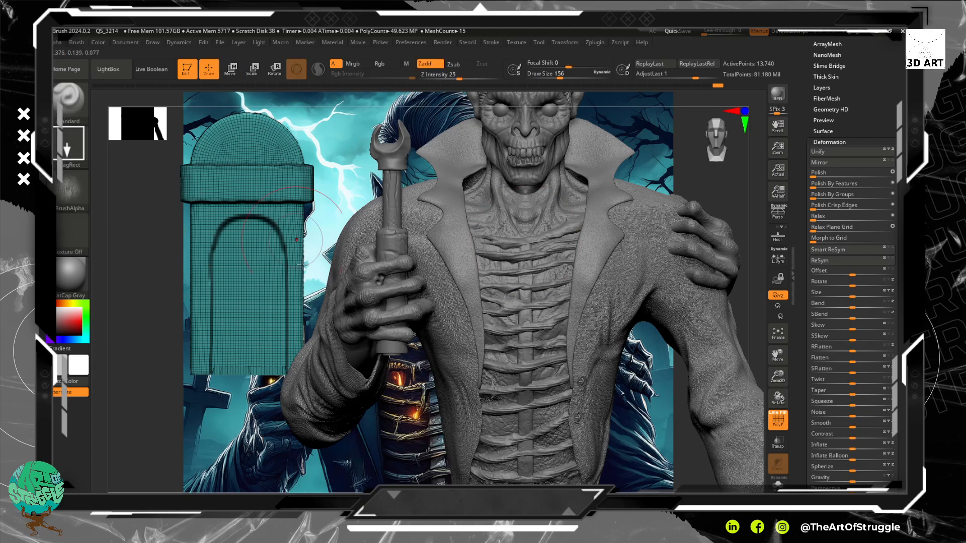
- Try a light Polish deformation on the whole unmasked tower form
key(shift)
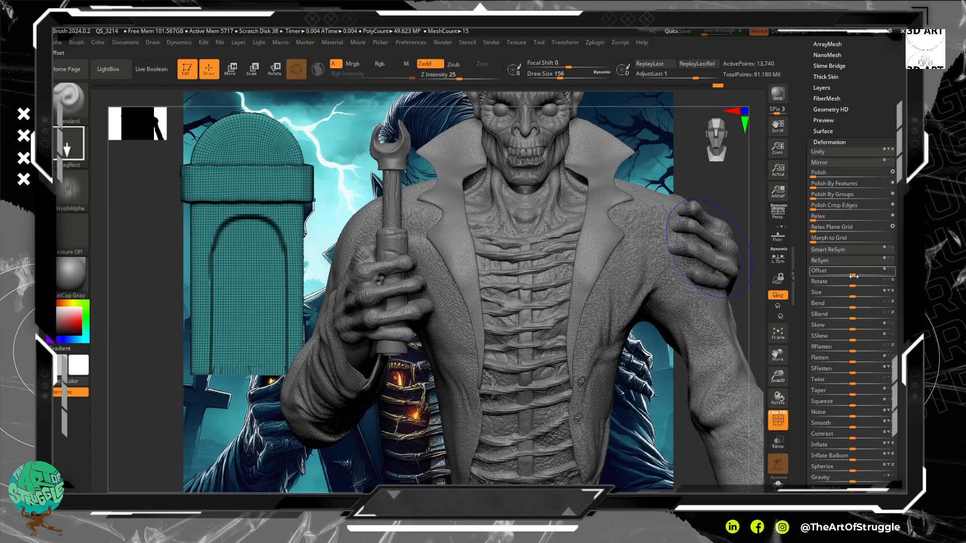
drag(817, 172, 823, 173)
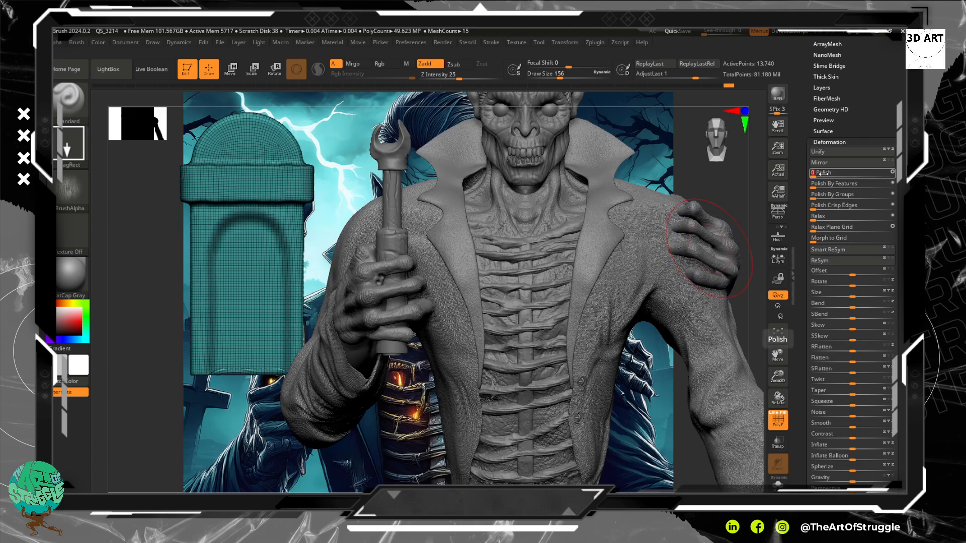
key(ctrl)
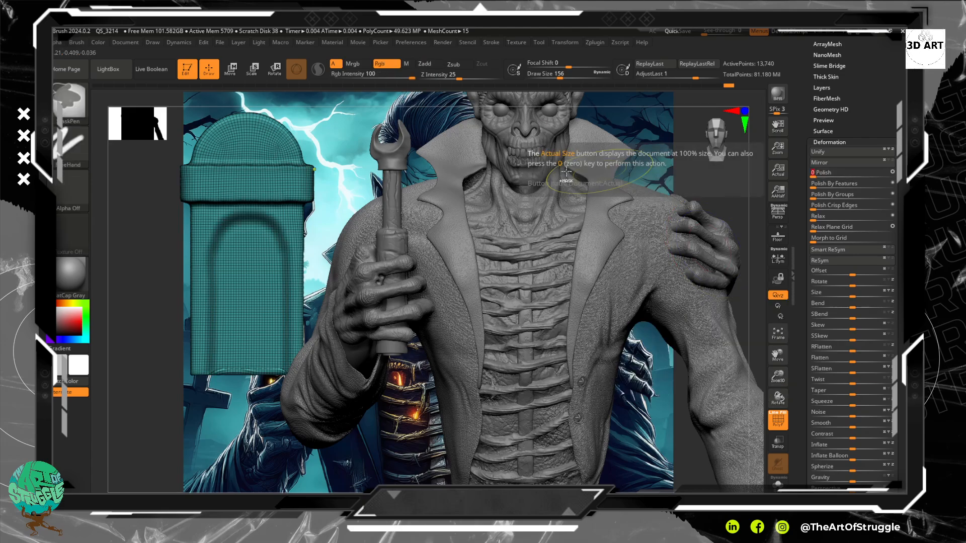
- Choose the DamStandard brush and set its draw size to 30 over the arched recess
key(b)
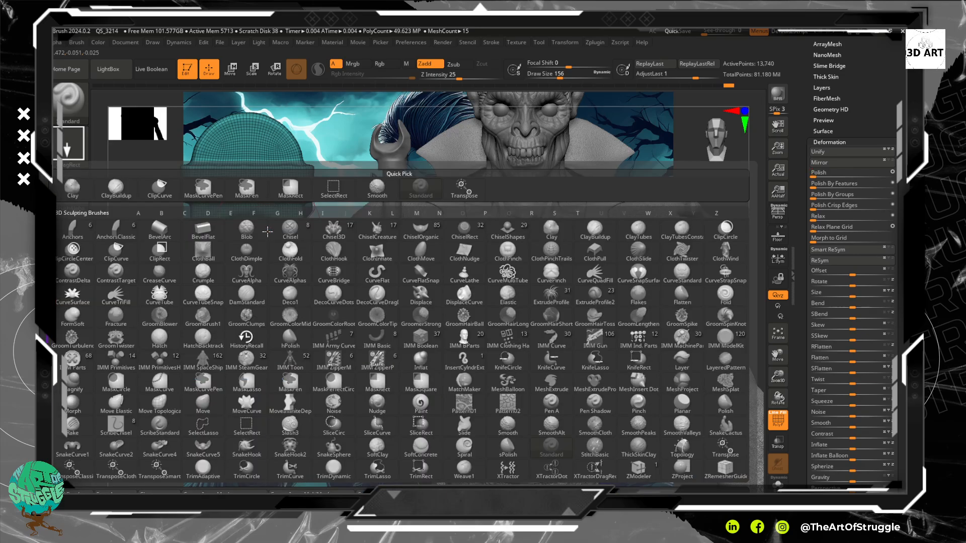
key(d)
key(s)
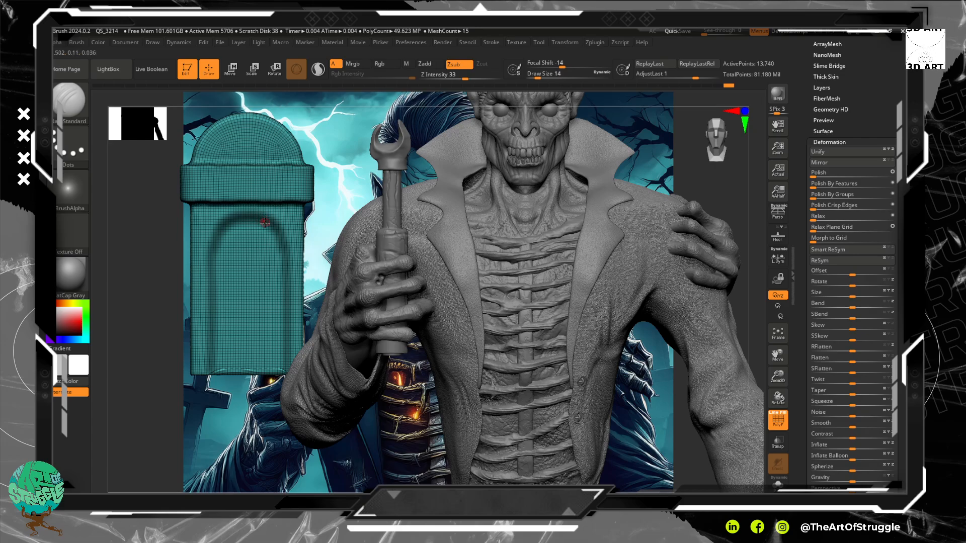
key(bracketright)
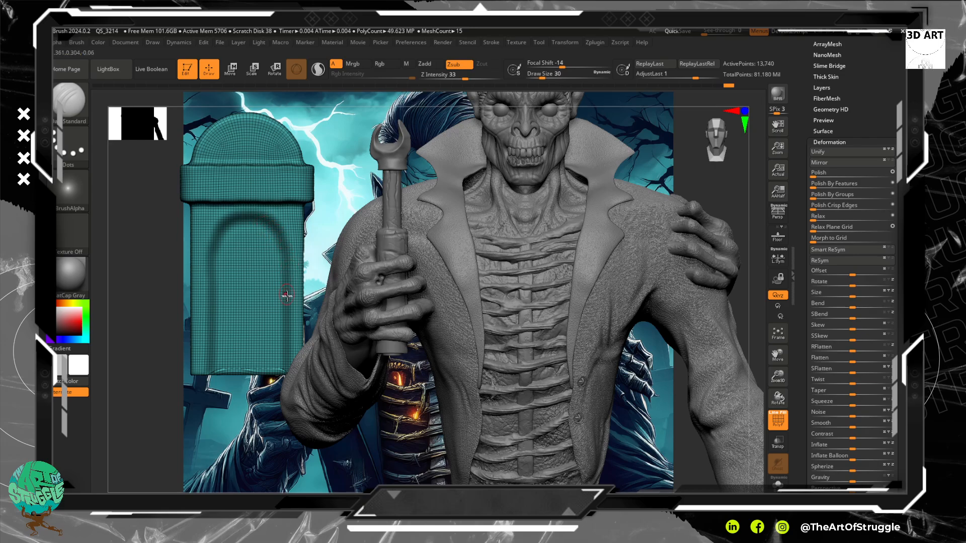
- Undo the light Polish and soften the tower form with Polish By Features at about 24 instead
key(ctrl+z)
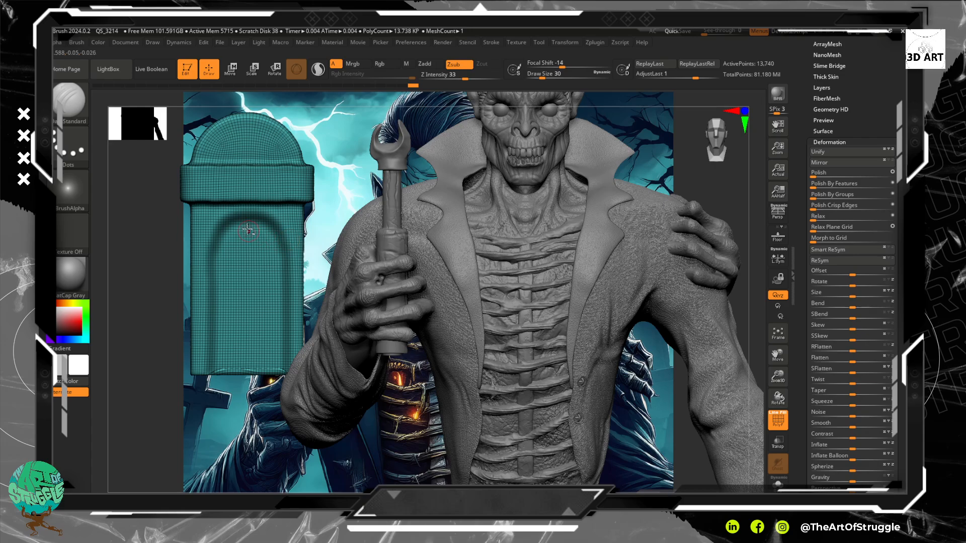
key(ctrl+z)
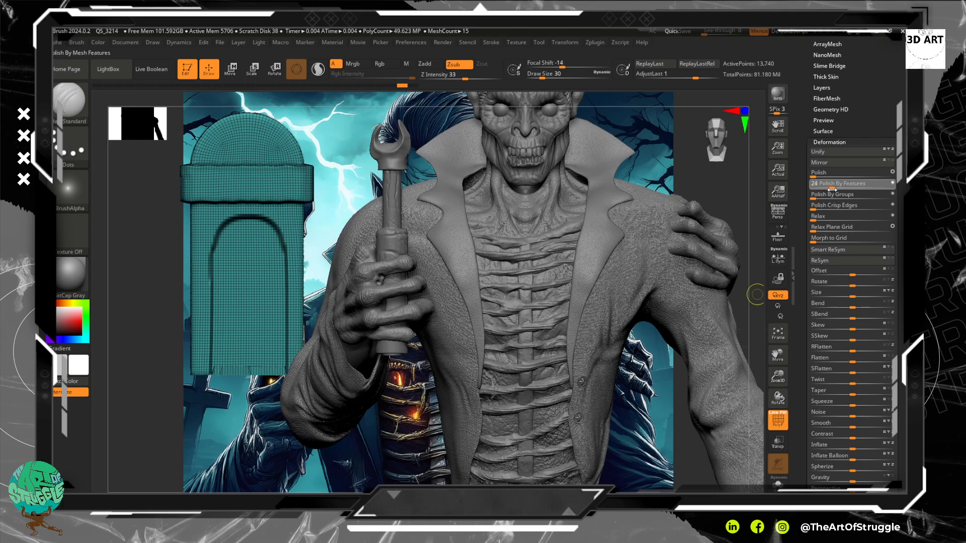
drag(832, 189, 832, 189)
- Trim the tower's ragged bottom edge flat with a straight ClipCurve line, redoing the first cut slightly differently
mouse_move(145, 262)
mouse_down()
mouse_move(162, 265)
mouse_move(149, 274)
mouse_move(134, 255)
mouse_move(148, 212)
mouse_up()
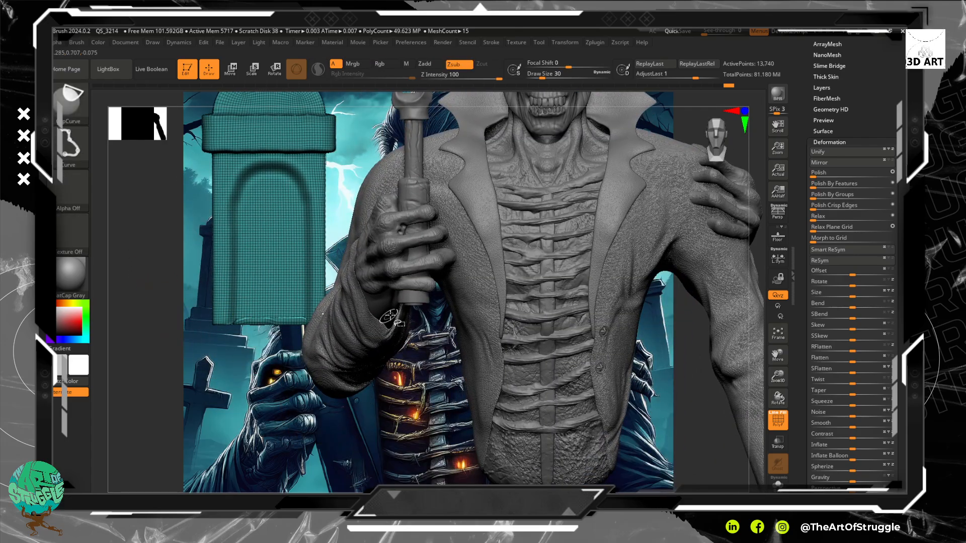
ctrl+shift+drag(372, 309, 168, 310)
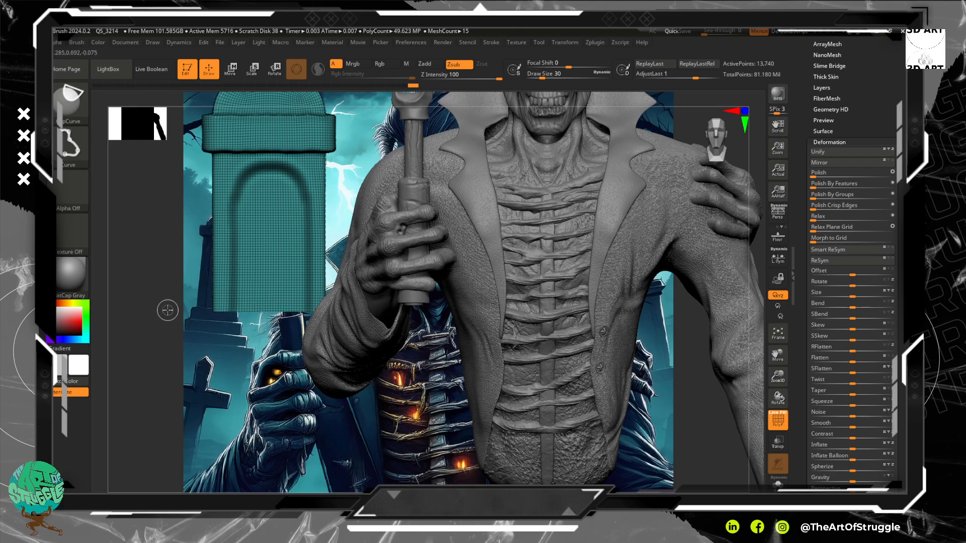
key(ctrl+z)
mouse_move(354, 314)
ctrl+shift+mouse_down()
mouse_move(164, 315)
mouse_move(184, 323)
mouse_move(162, 324)
mouse_move(168, 351)
ctrl+shift+mouse_up()
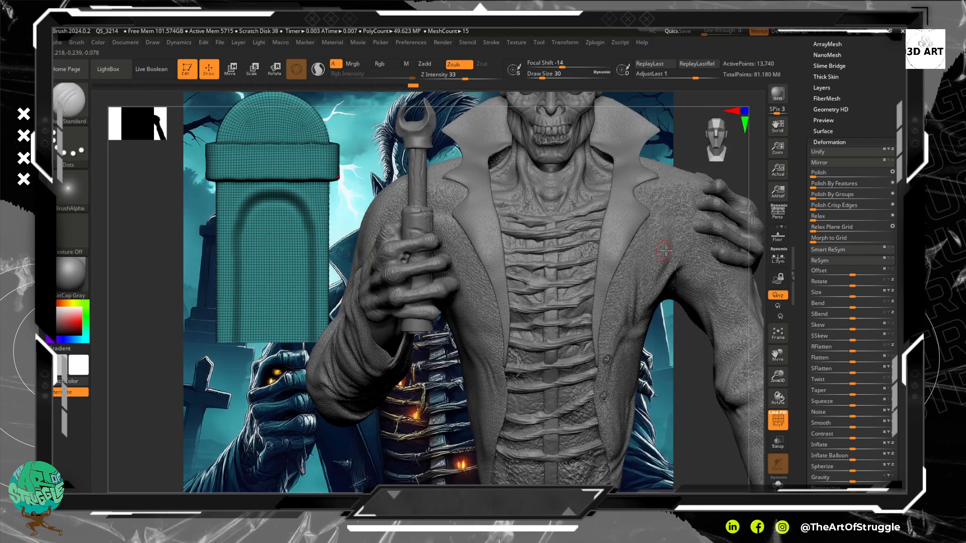
- Try ZRemesher twice on the tower at the same polygon count with KeepCreases and DetectEdges, undoing each result
drag(867, 125, 842, 279)
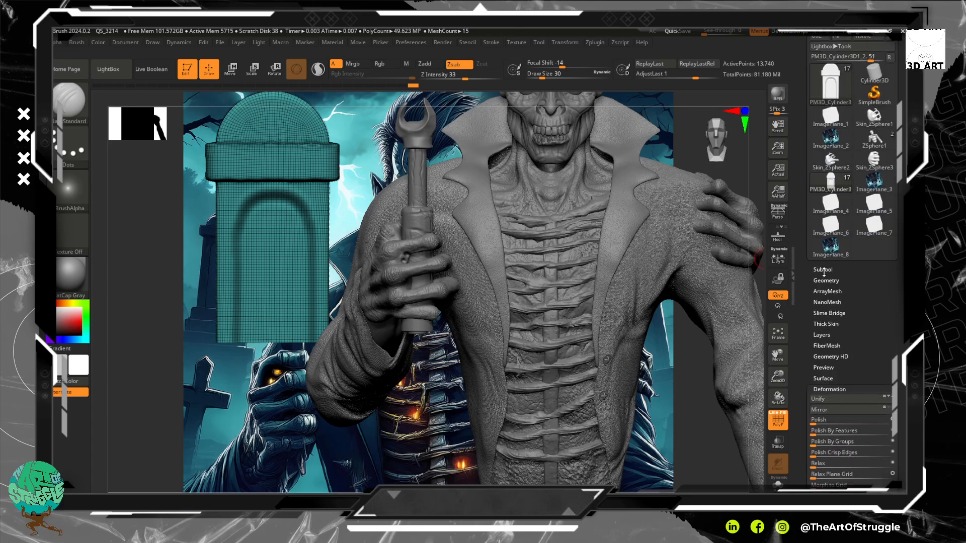
click(826, 280)
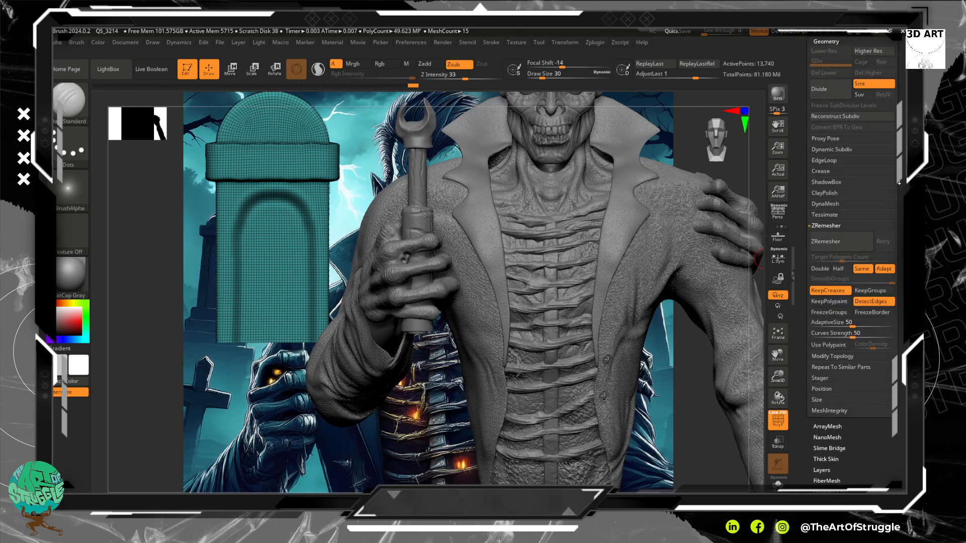
click(844, 244)
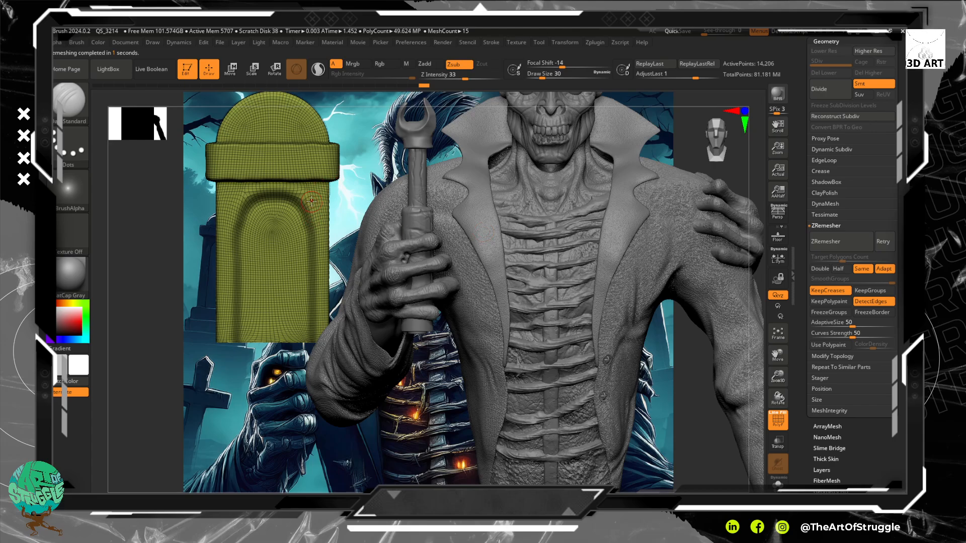
key(ctrl+z)
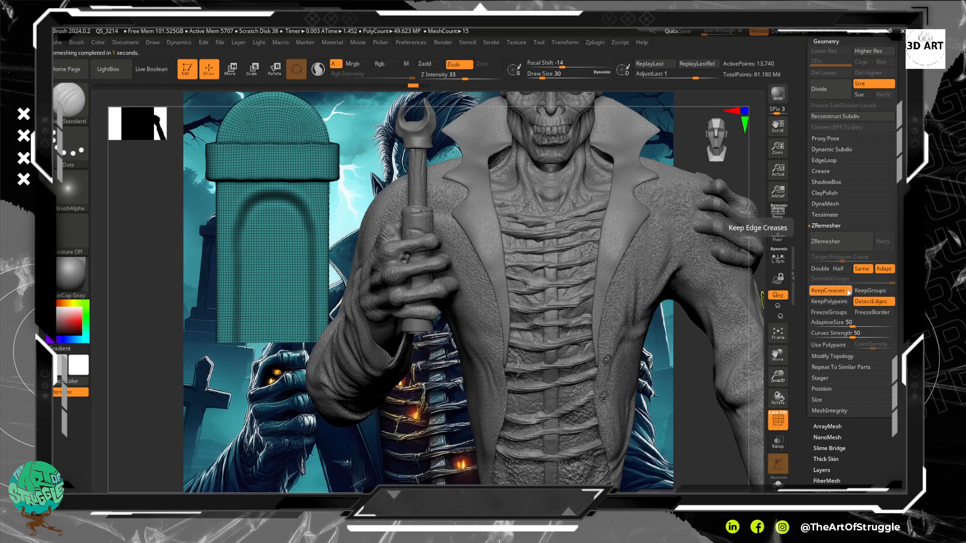
click(846, 240)
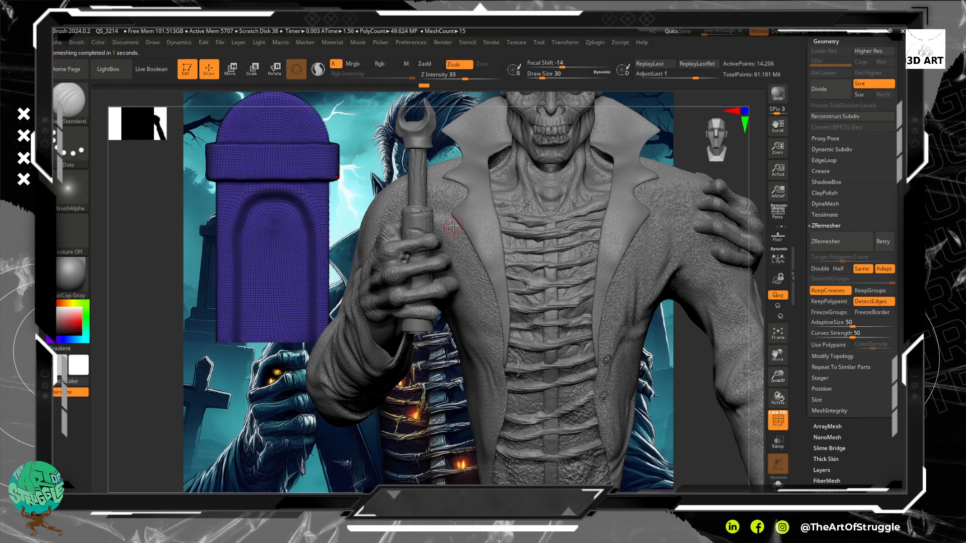
key(ctrl)
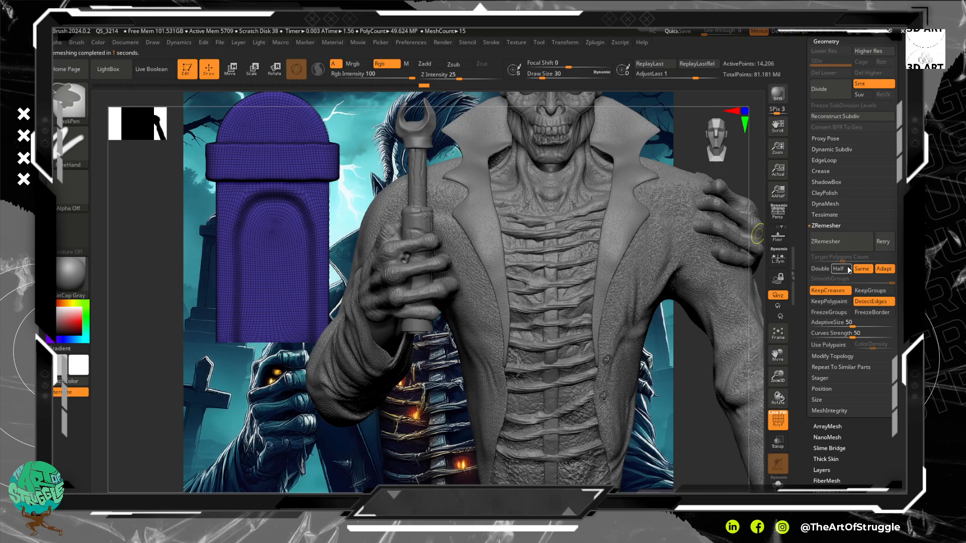
key(ctrl+w)
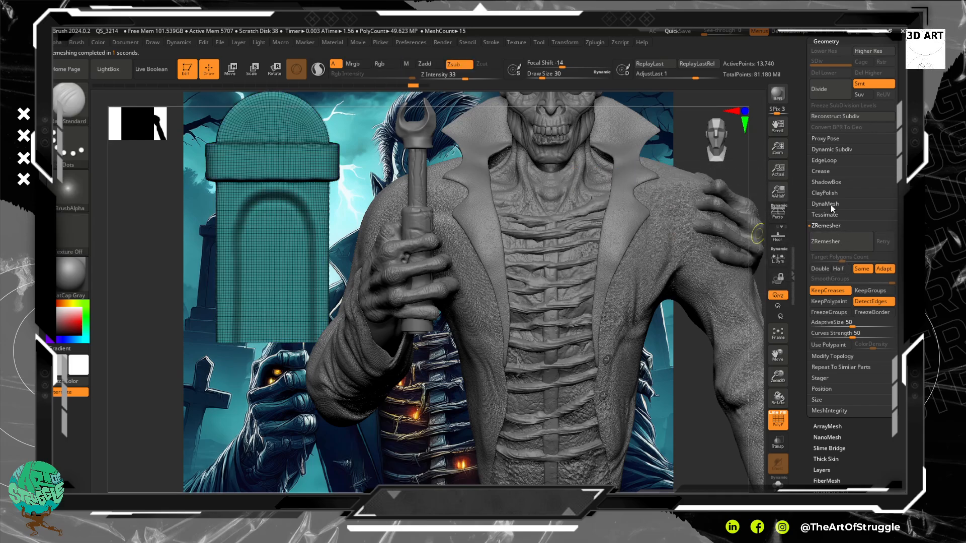
- Rebuild the trimmed tower mesh with DynaMesh at resolution 128
click(831, 203)
click(830, 220)
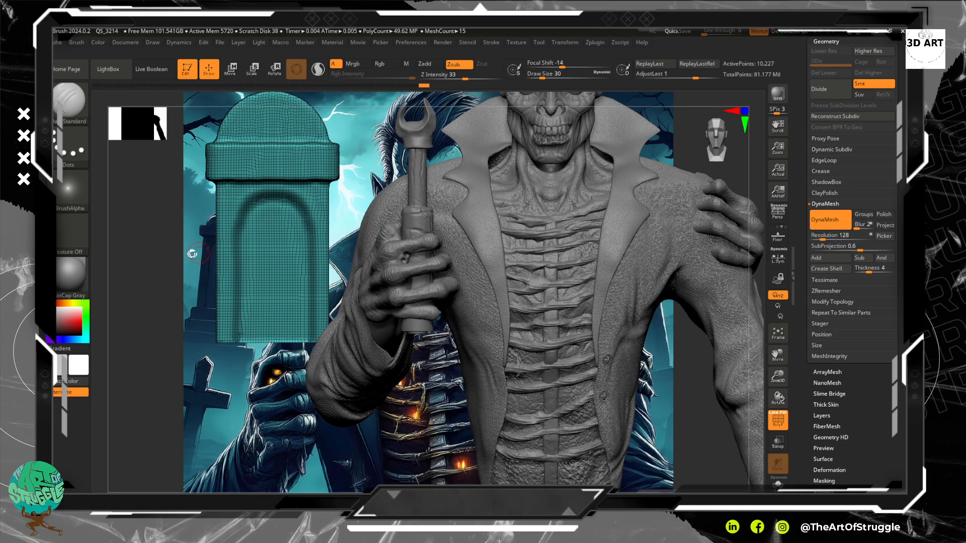
mouse_move(154, 261)
mouse_down()
mouse_move(170, 270)
mouse_move(172, 247)
mouse_up()
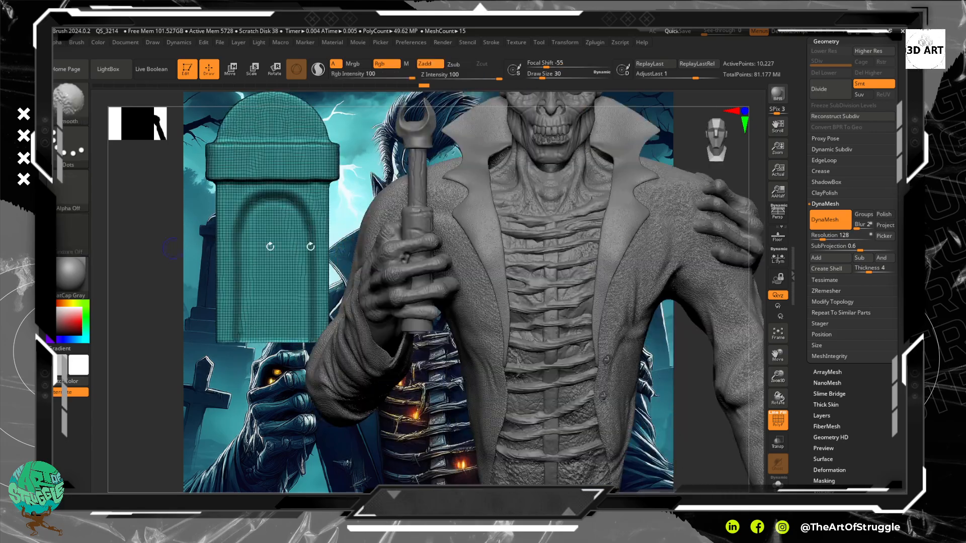
- Try ZRemesher at the same polygon count on the DynaMeshed tower, inspect the topology, and undo it
click(825, 291)
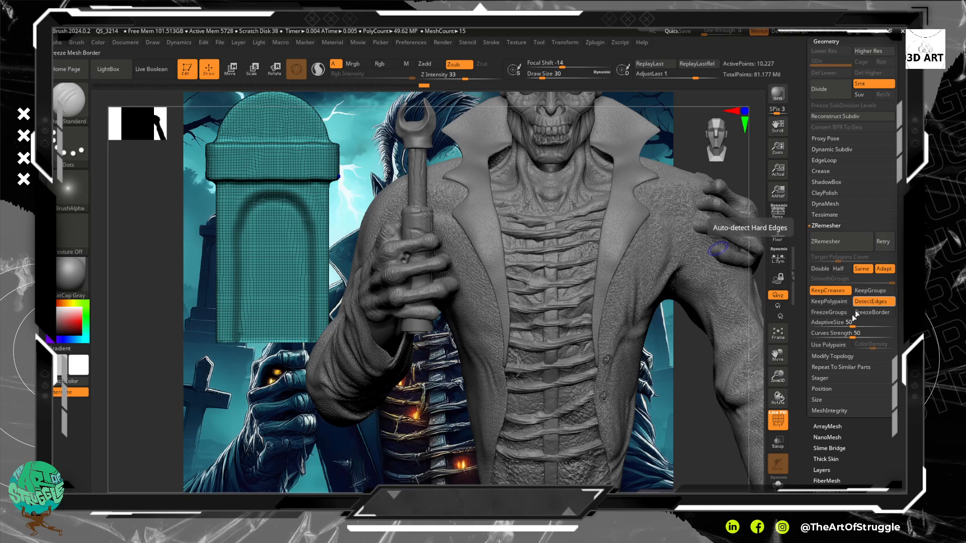
click(833, 246)
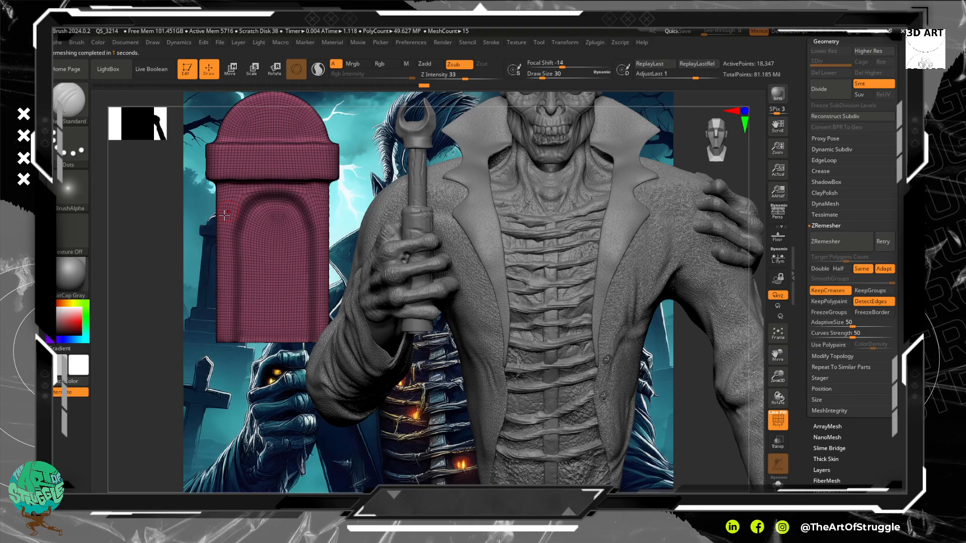
mouse_move(143, 243)
mouse_down()
mouse_move(139, 272)
mouse_move(151, 262)
mouse_move(151, 237)
mouse_move(151, 276)
mouse_move(141, 197)
mouse_move(166, 251)
mouse_move(170, 222)
mouse_move(211, 186)
mouse_move(239, 189)
mouse_move(207, 124)
mouse_move(158, 217)
mouse_move(198, 352)
mouse_move(199, 404)
mouse_move(141, 448)
mouse_move(136, 260)
mouse_move(84, 284)
mouse_move(99, 343)
mouse_move(81, 410)
mouse_up()
key(ctrl+z)
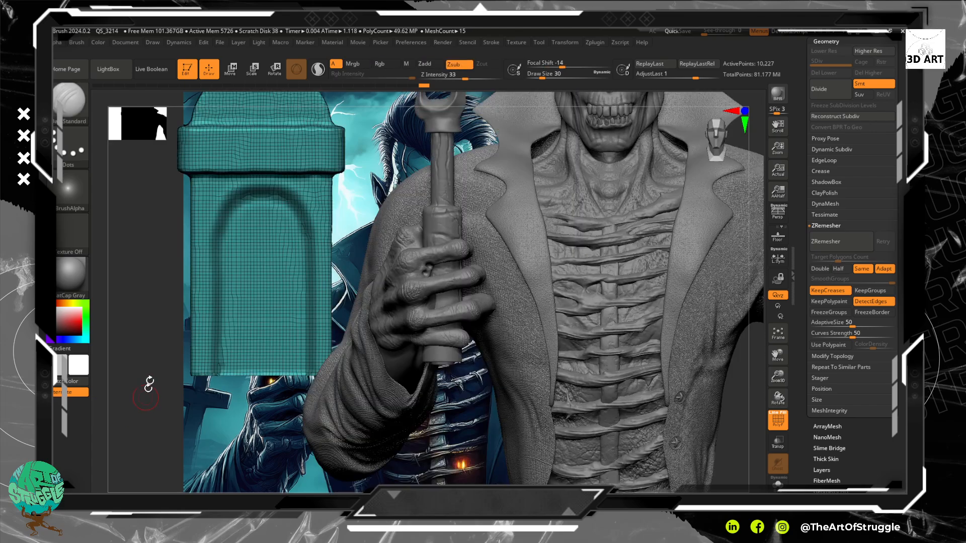
- Remesh the DynaMeshed tower with ZRemesher set to Double the polygon count
alt+drag(171, 350, 183, 331)
key(ctrl)
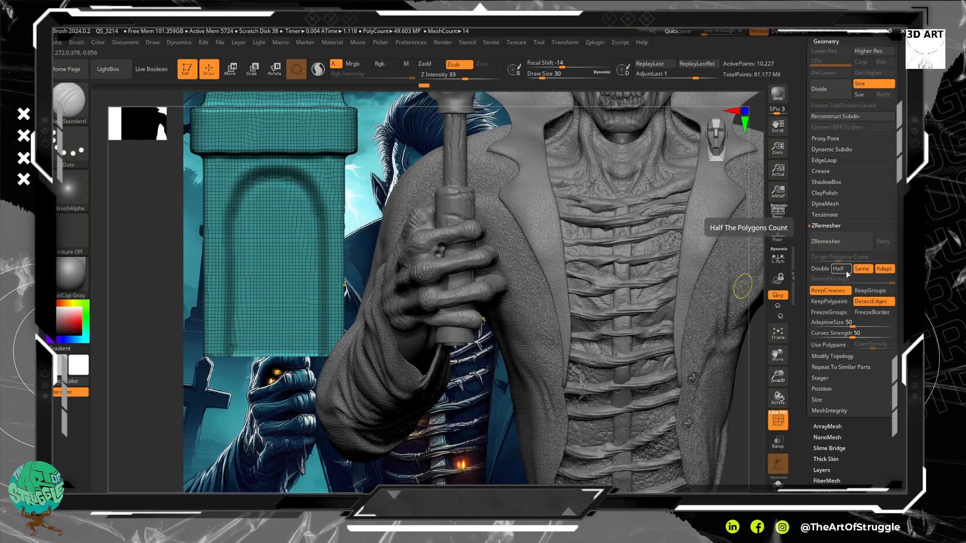
click(820, 269)
click(841, 242)
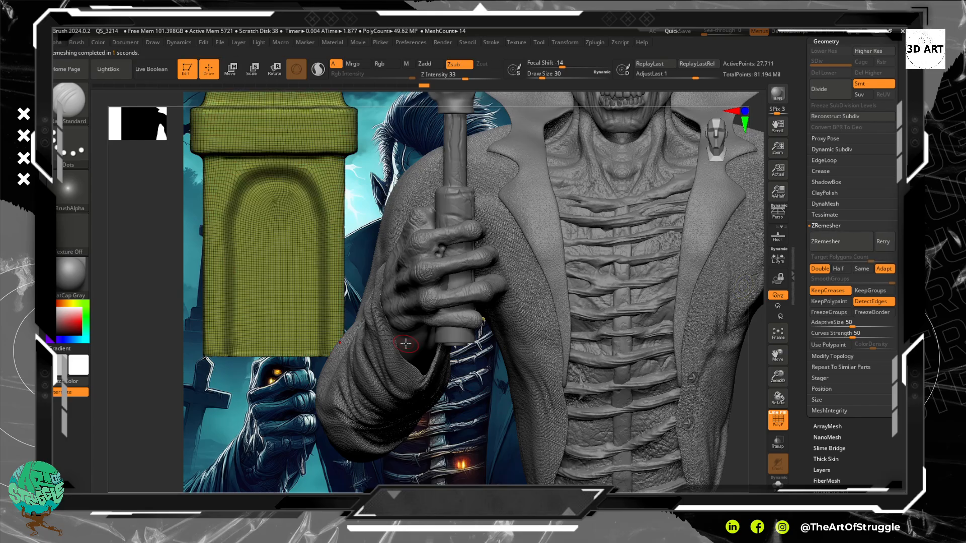
drag(160, 357, 150, 337)
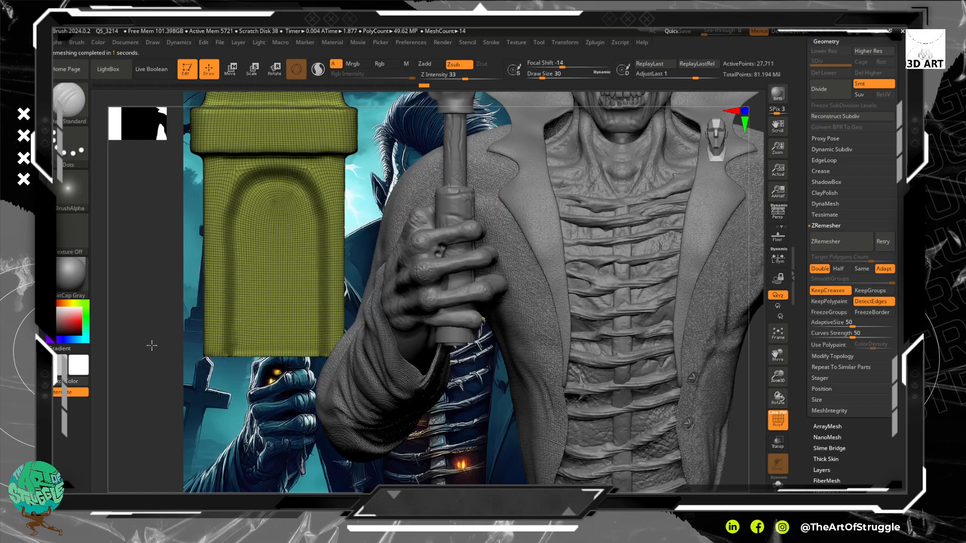
- Assign the whole visible tower mesh to a new polygroup with GroupVisible
key(ctrl)
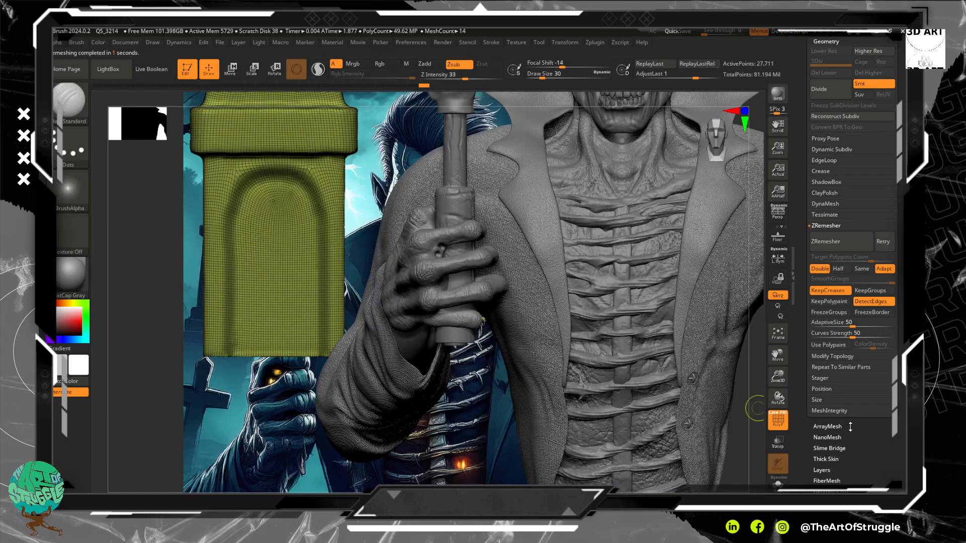
scroll(863, 355, down, 5)
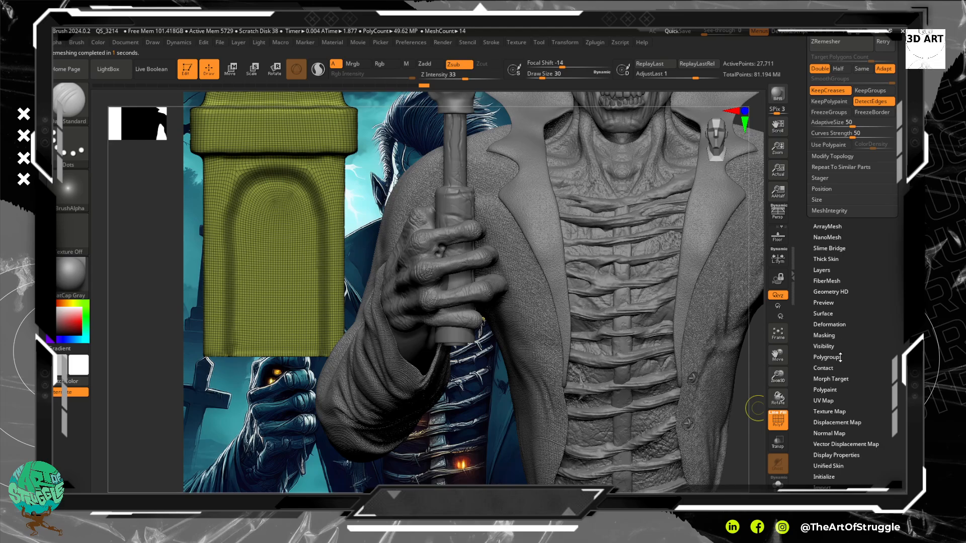
click(839, 357)
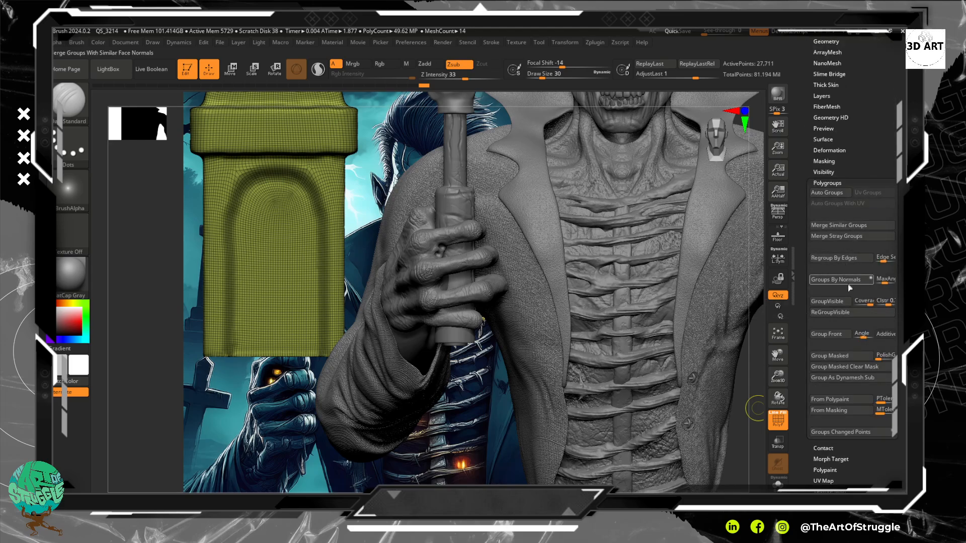
click(845, 301)
key(ctrl)
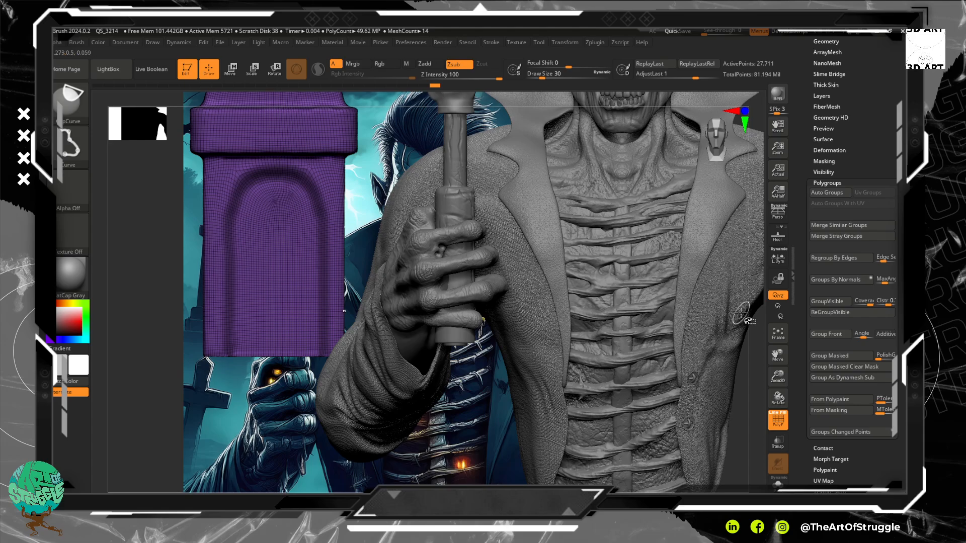
key(ctrl)
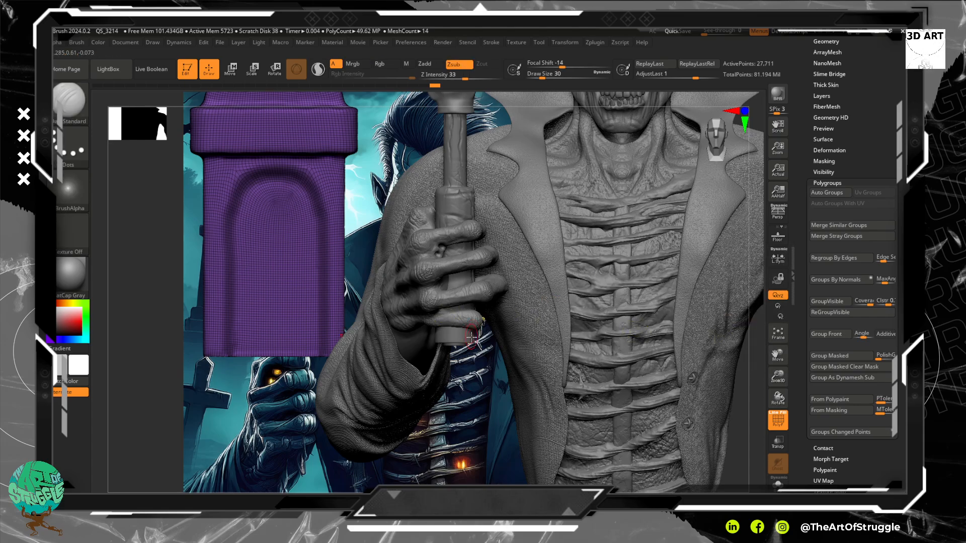
mouse_move(181, 370)
mouse_down()
mouse_move(241, 368)
mouse_move(158, 375)
mouse_move(133, 362)
mouse_move(206, 229)
mouse_up()
key(ctrl)
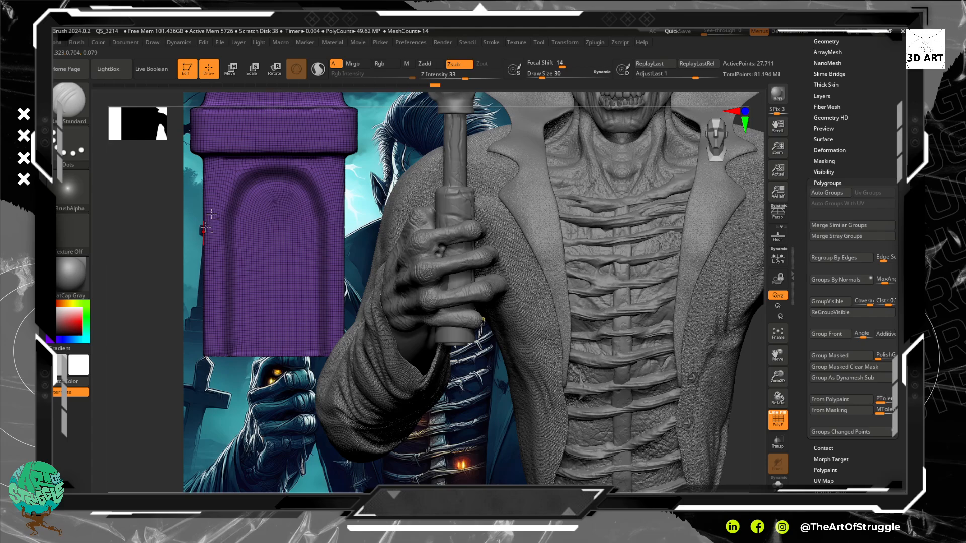
drag(159, 173, 353, 430)
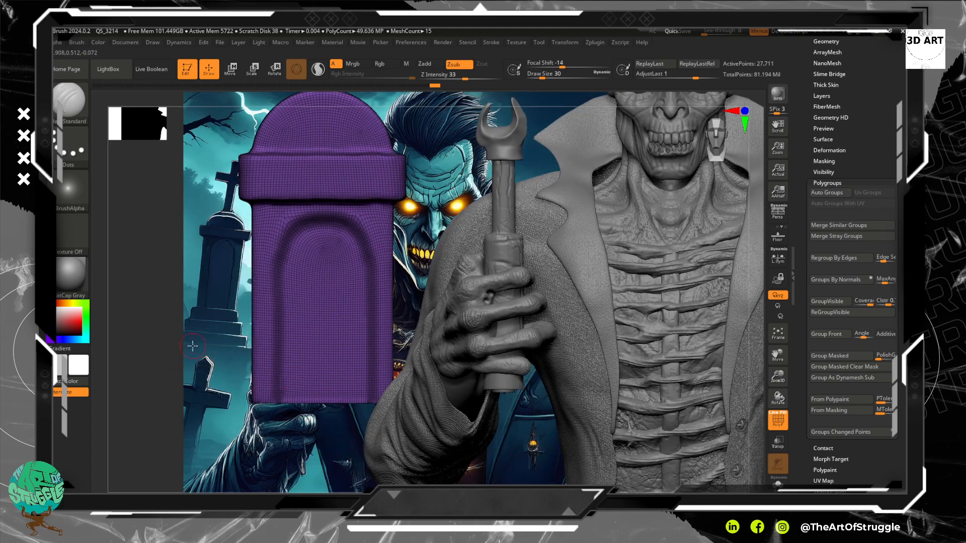
- Append a cube as a new subtool below the tower subtool in the list
drag(192, 346, 216, 271)
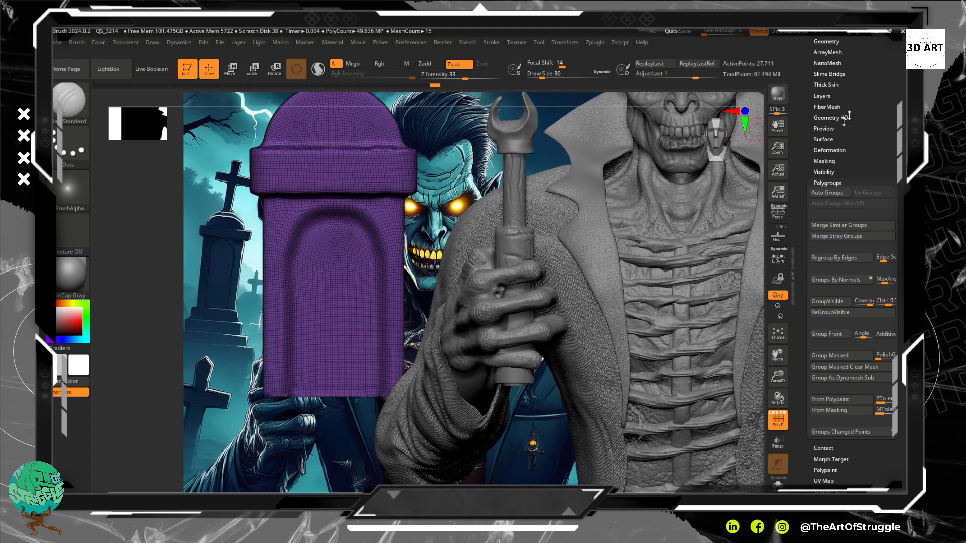
drag(868, 128, 809, 295)
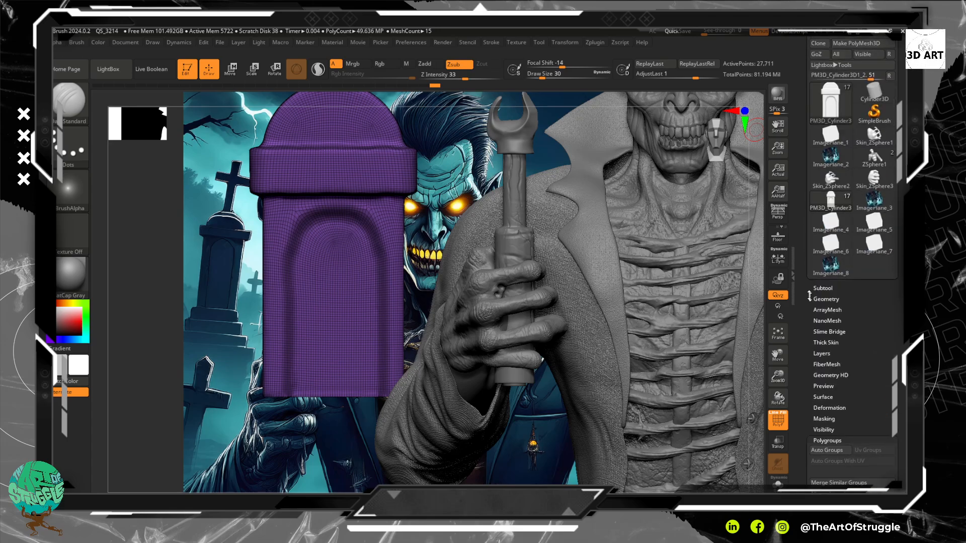
click(824, 288)
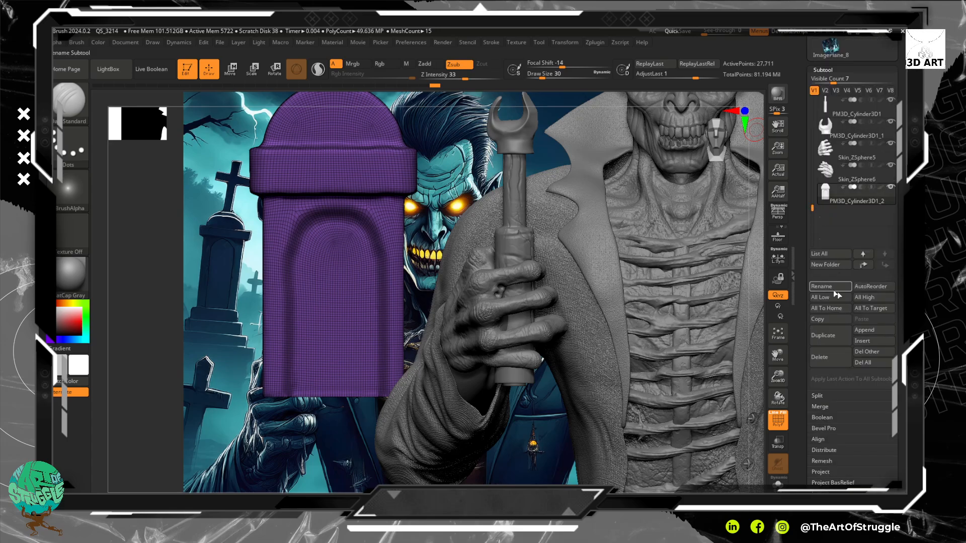
click(858, 332)
click(441, 374)
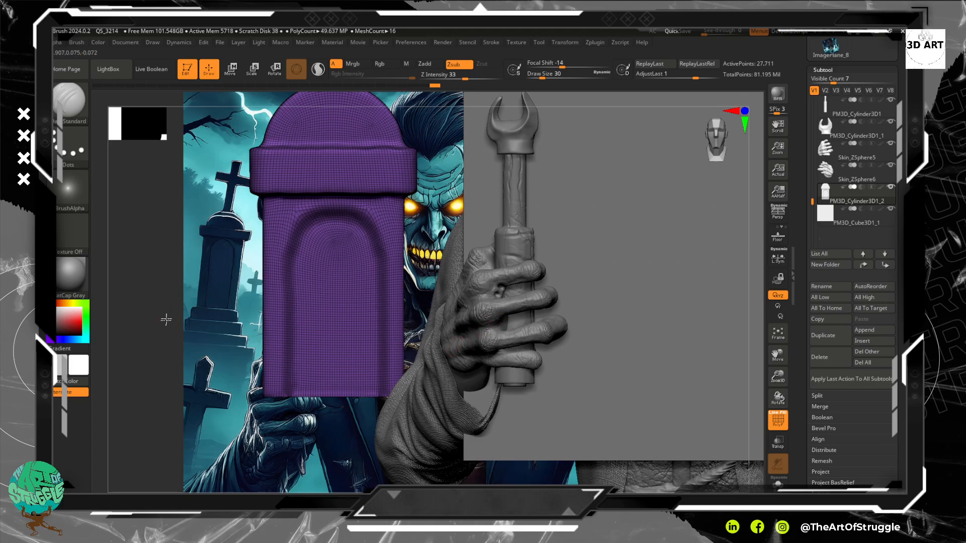
- Select the cube, place it beneath the tower and scale it down to roughly the tower's width
ctrl+right_drag(166, 319, 177, 222)
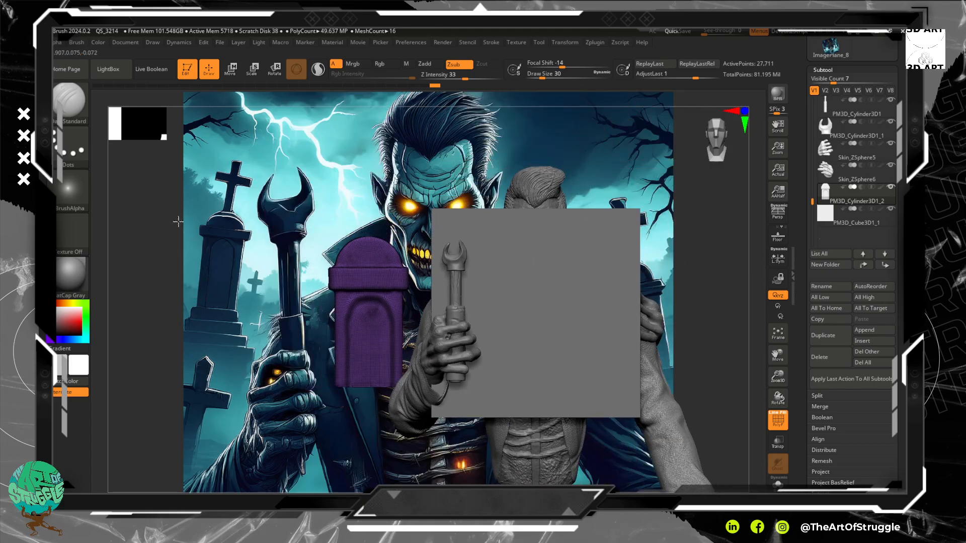
click(236, 75)
alt+click(544, 285)
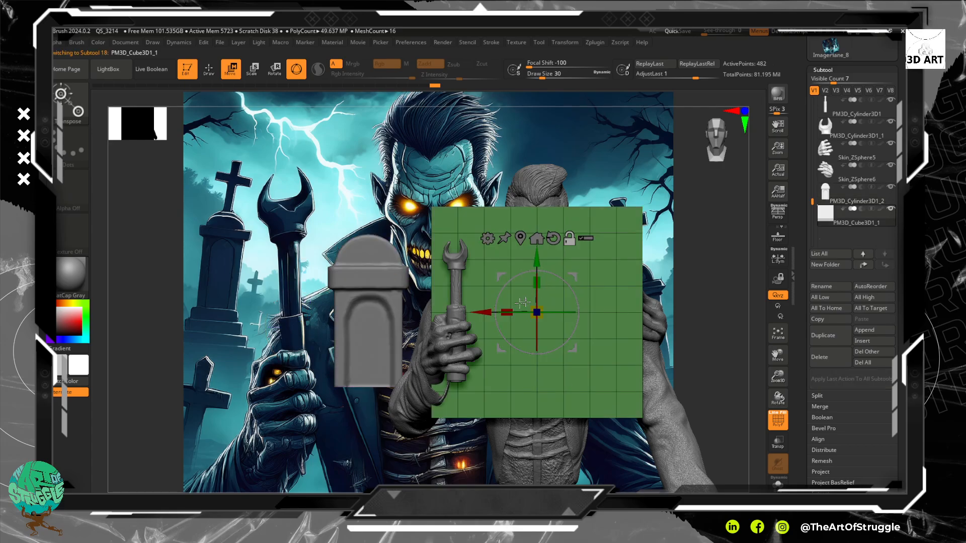
drag(477, 313, 330, 277)
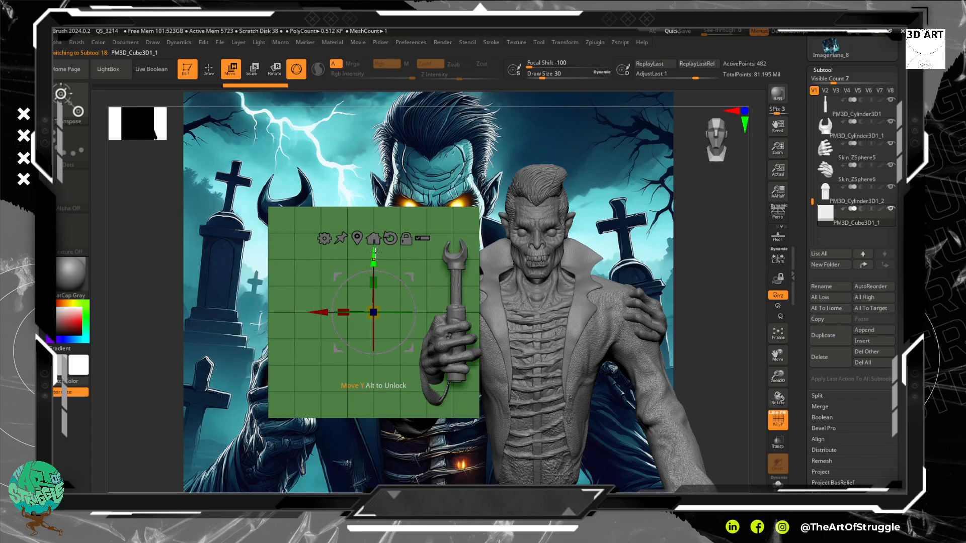
drag(375, 251, 362, 347)
drag(375, 404, 377, 373)
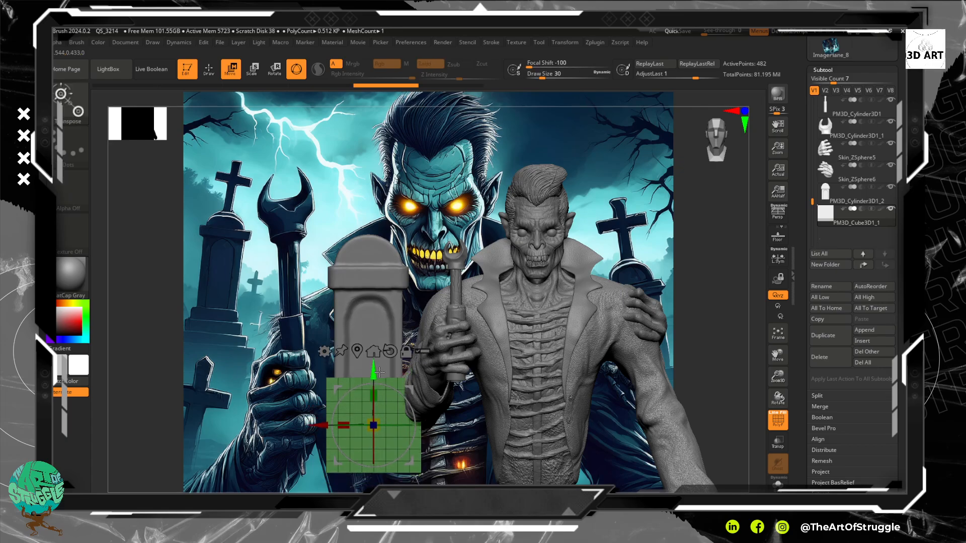
- Center the cube under the tower, flatten it vertically into a slab and raise it against the tower's base
drag(319, 429, 321, 430)
click(325, 425)
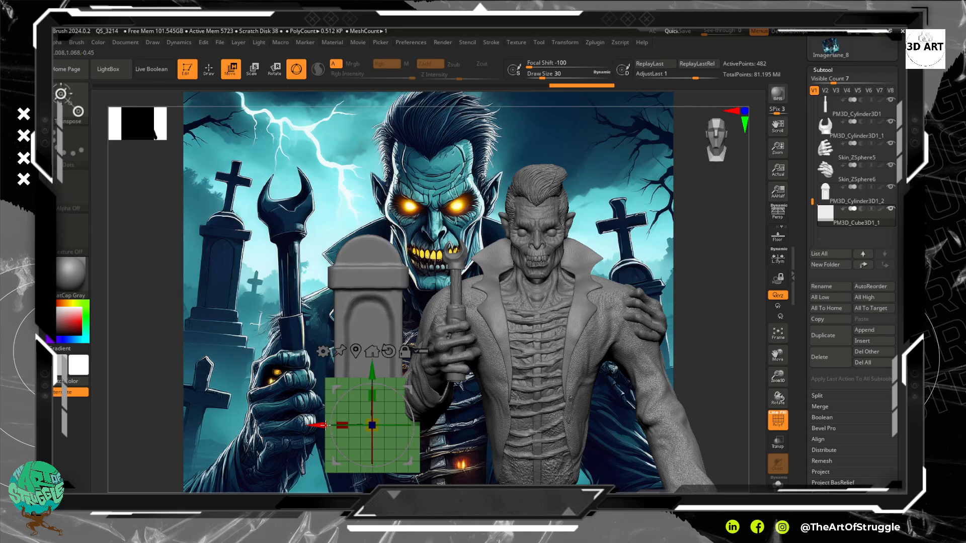
click(323, 429)
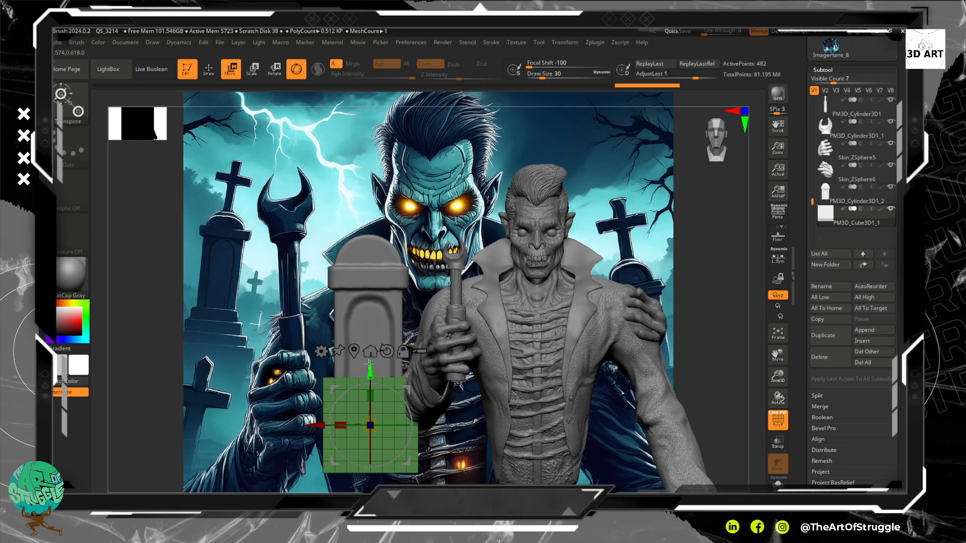
drag(370, 365, 370, 359)
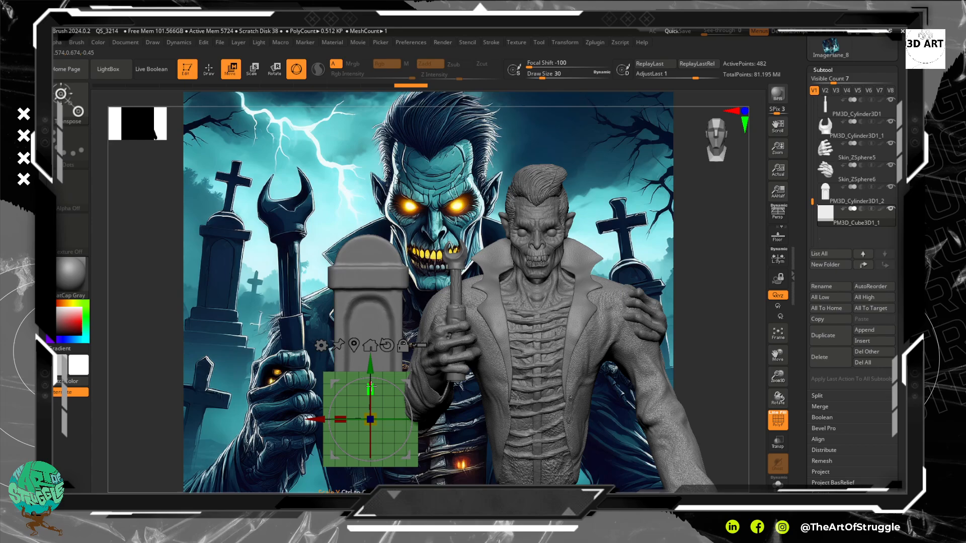
drag(370, 386, 370, 411)
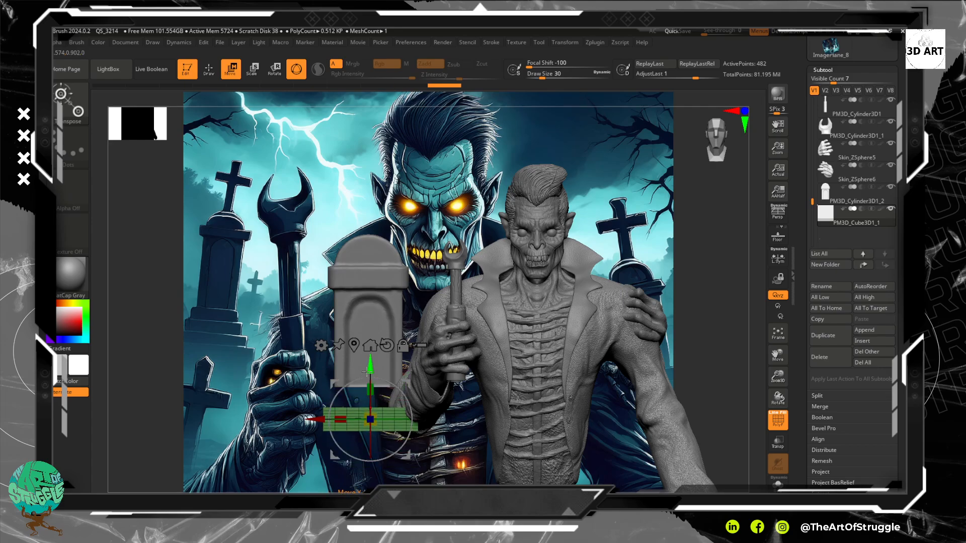
drag(366, 371, 366, 347)
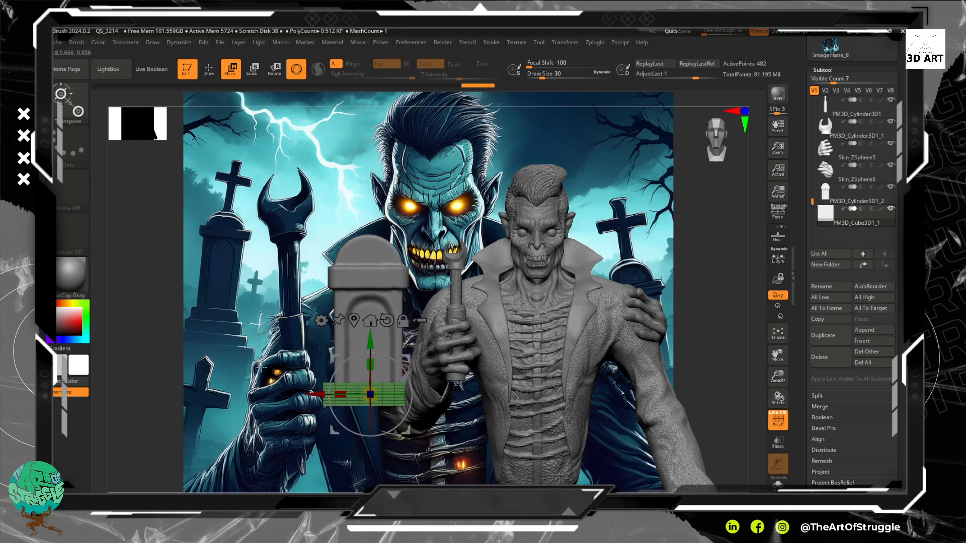
- Reduce the slab's depth along Z to suit the tower as seen from the side
key(q)
mouse_move(245, 385)
mouse_down()
mouse_move(171, 362)
mouse_move(163, 378)
mouse_up()
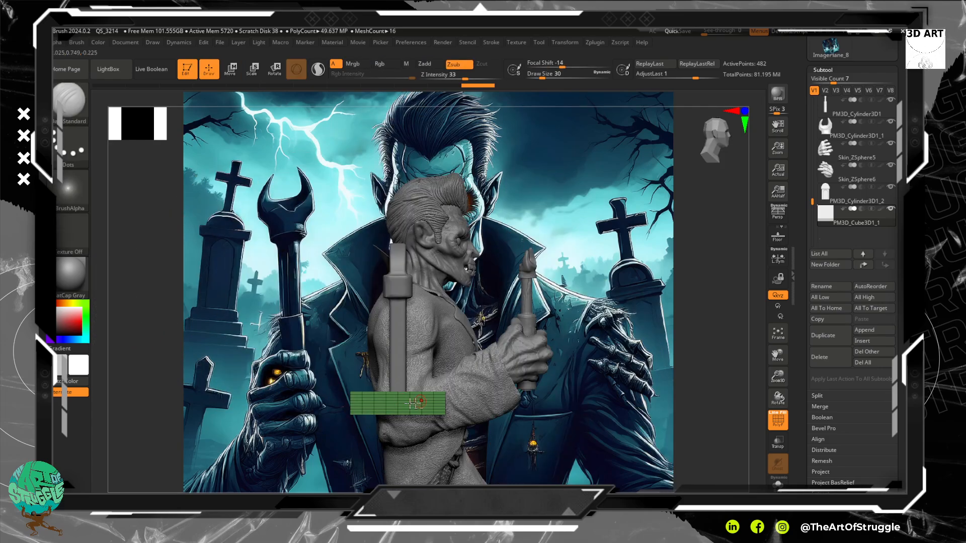
key(w)
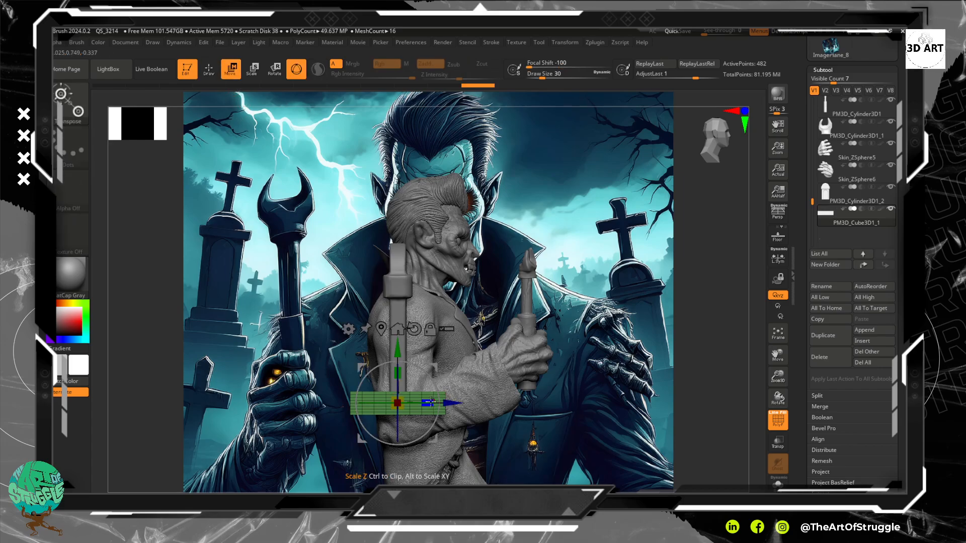
drag(430, 402, 406, 405)
drag(169, 360, 85, 328)
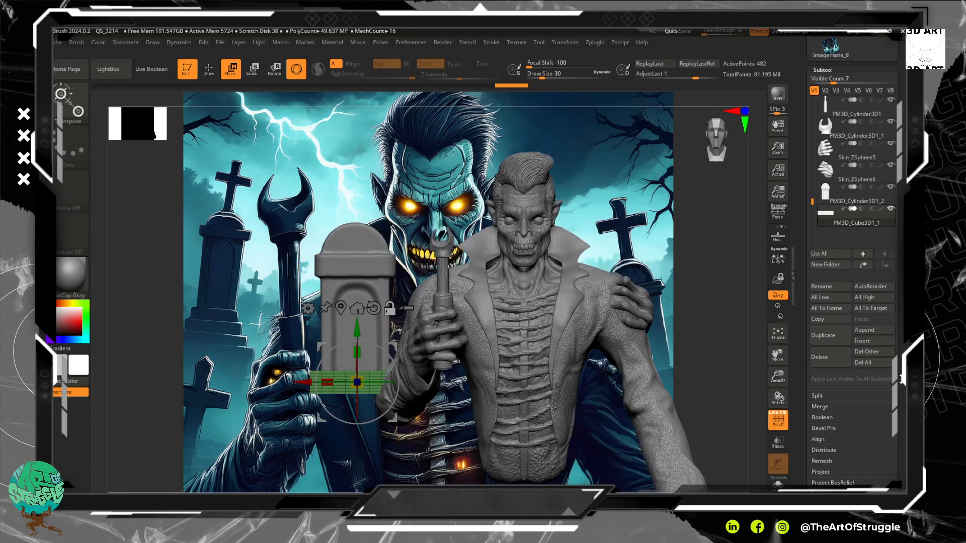
- Convert the slab to a DynaMesh at resolution 128
drag(899, 357, 900, 323)
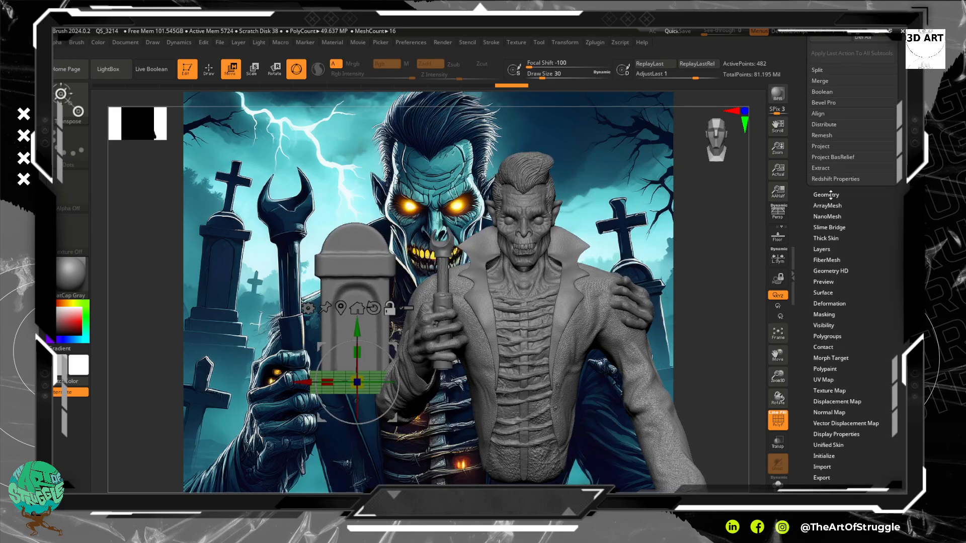
click(831, 195)
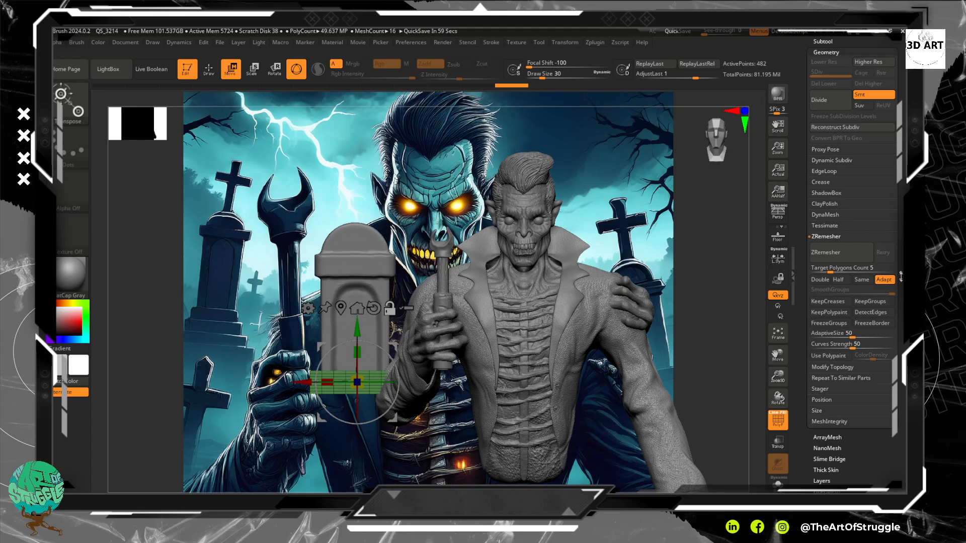
drag(901, 278, 900, 306)
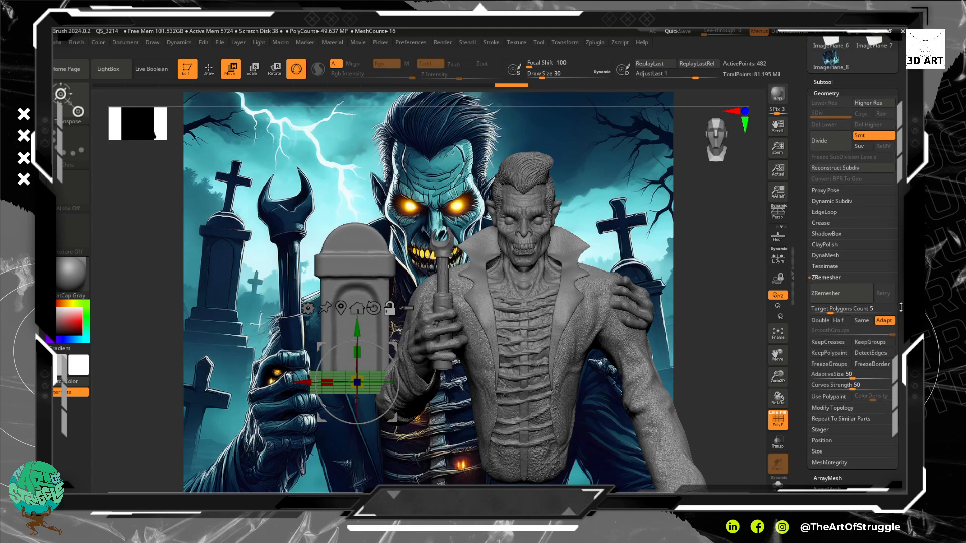
click(825, 256)
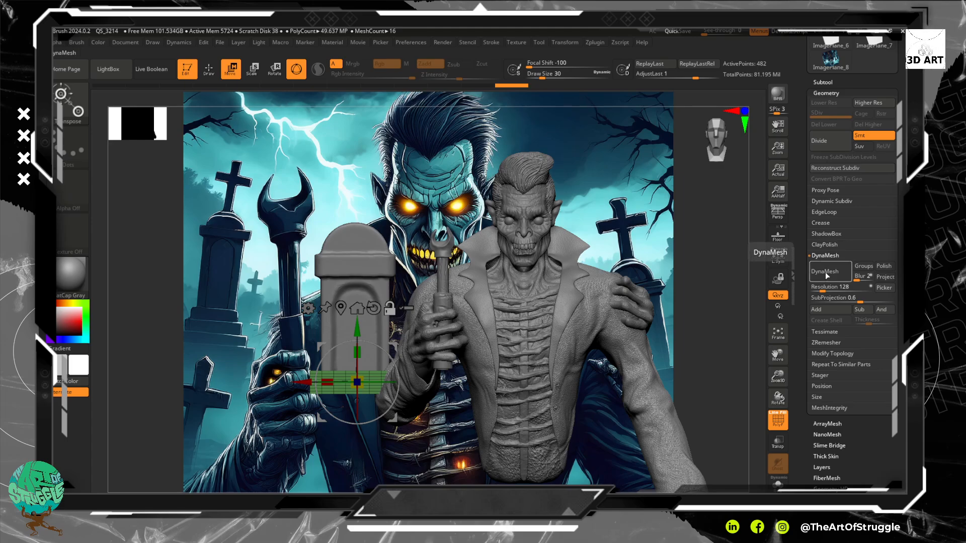
click(825, 272)
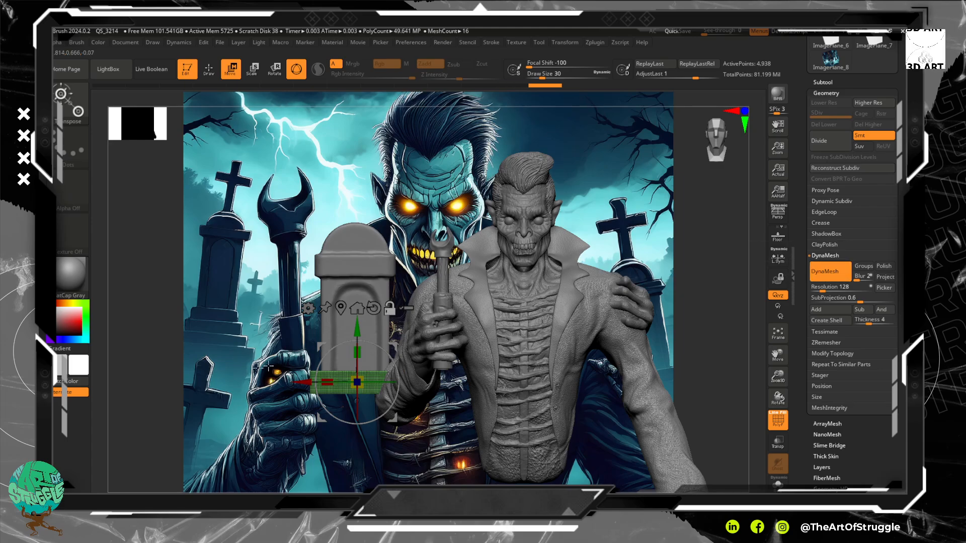
- Mask the upper half of the slab across its full width
click(209, 68)
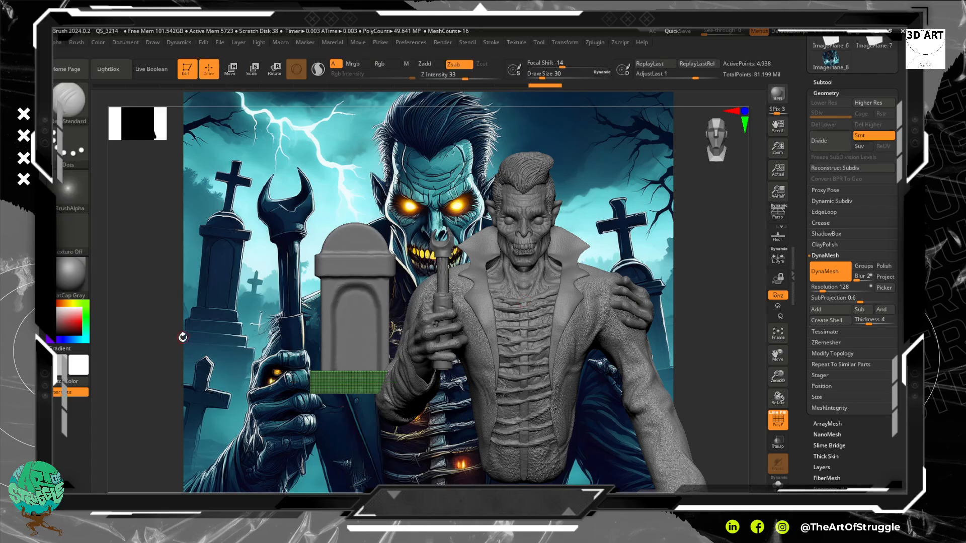
mouse_move(183, 337)
alt+mouse_down()
mouse_move(209, 478)
mouse_move(197, 395)
alt+mouse_up()
ctrl+drag(213, 342, 515, 383)
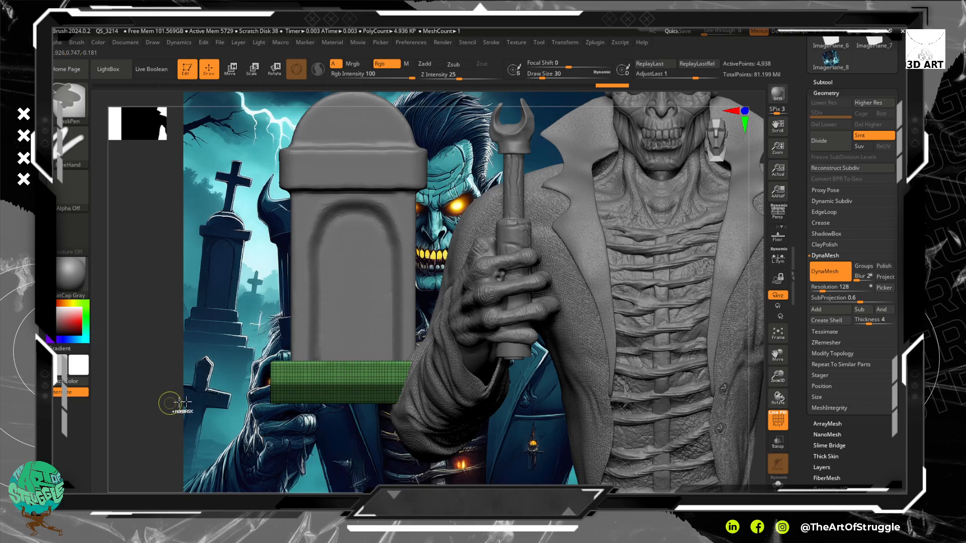
- Try to pull the slab's unmasked lower half downward, and undo it
drag(894, 432, 894, 342)
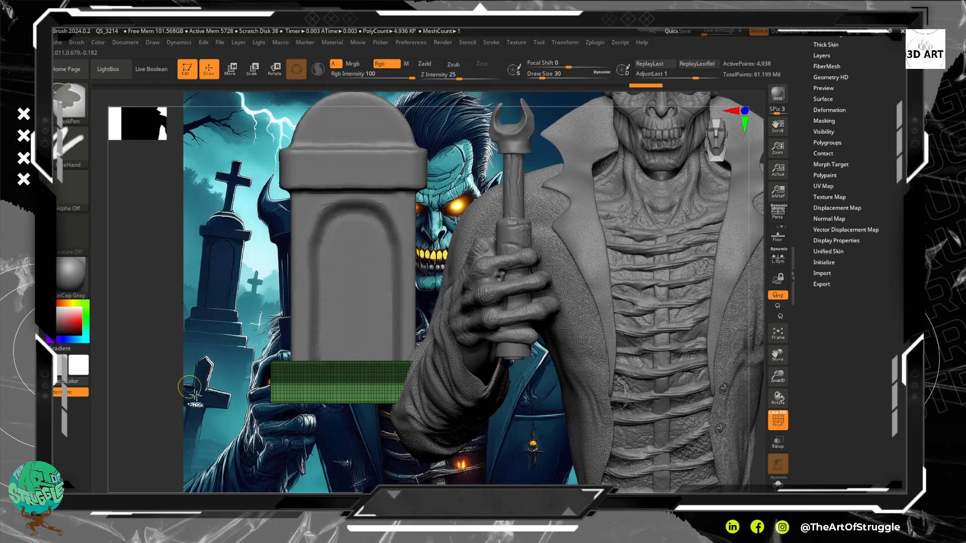
click(236, 74)
drag(353, 330, 352, 379)
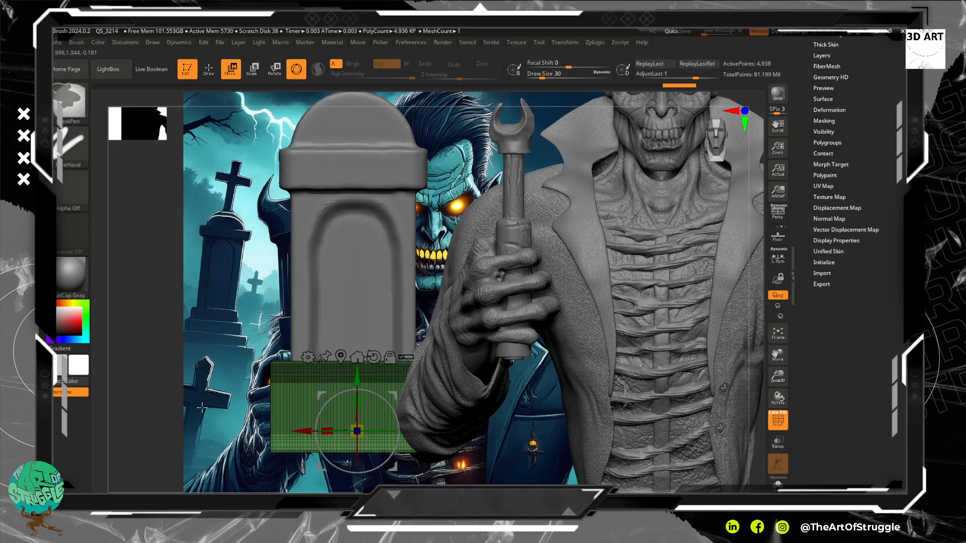
key(ctrl+z)
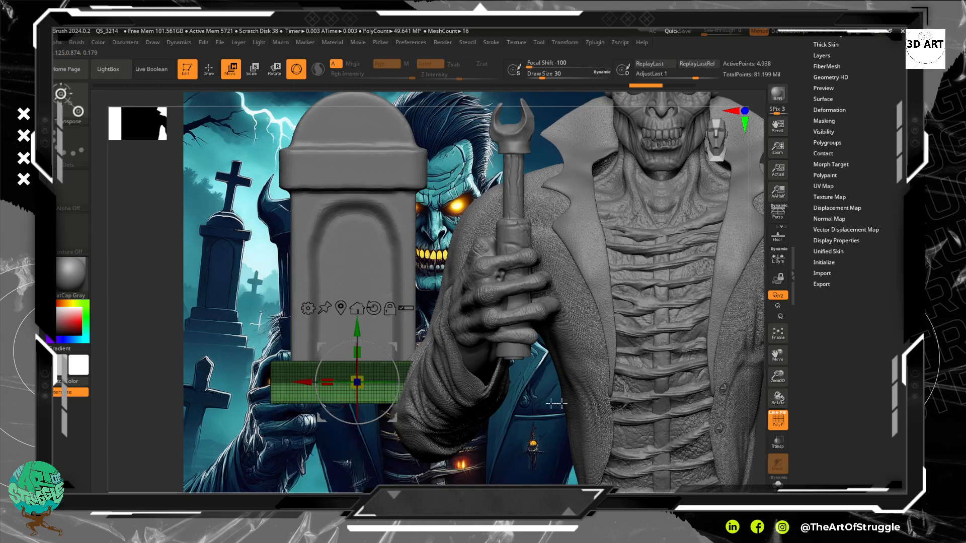
- Inflate the slab's unmasked lower half with the Inflate deformation to form a wider lower tier
scroll(869, 166, up, 4)
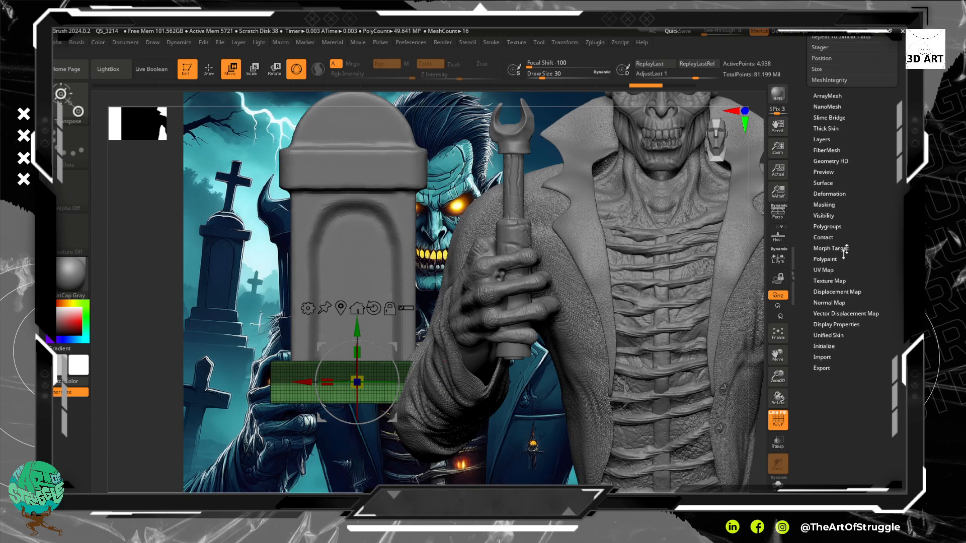
click(828, 193)
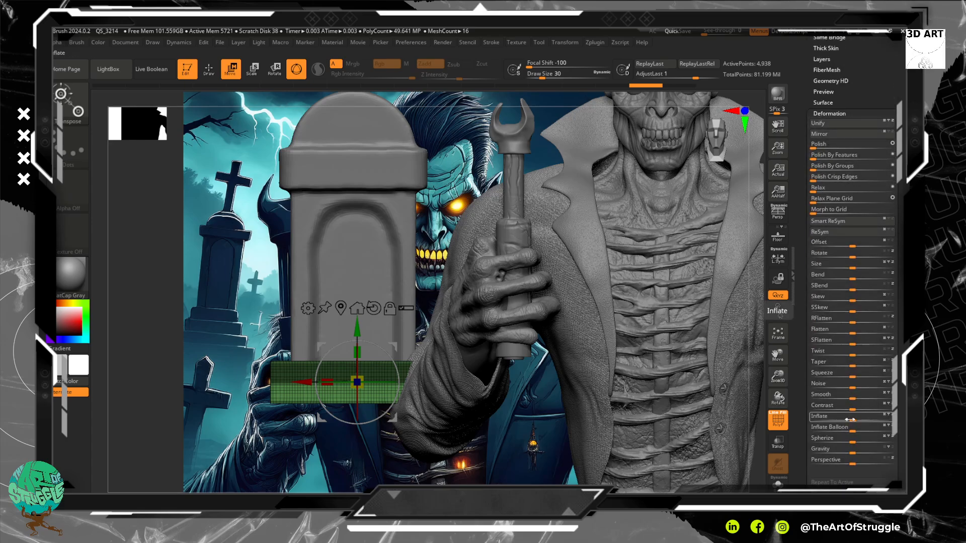
mouse_move(852, 418)
mouse_down()
mouse_move(879, 417)
mouse_move(869, 415)
mouse_up()
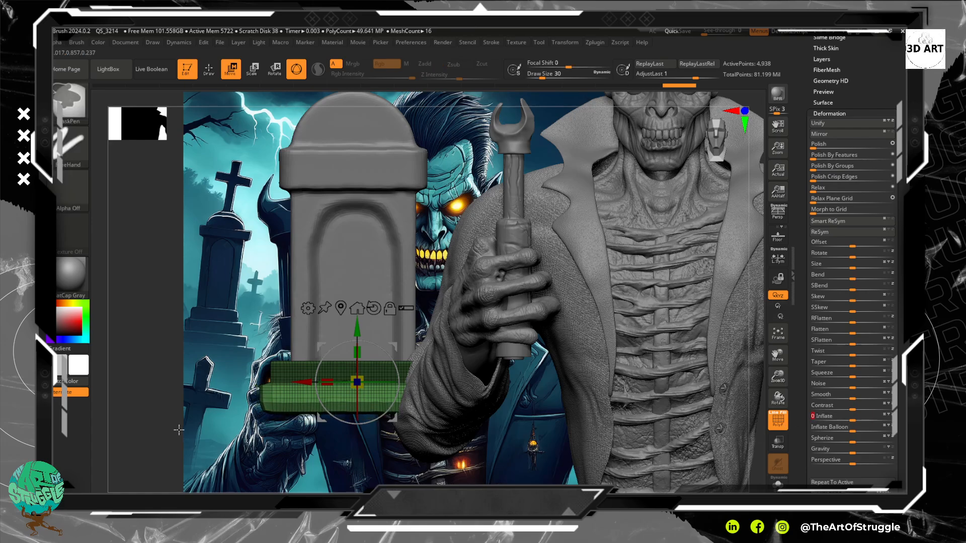
- Clear the slab's mask and mask a thin strip along the bottom of its lower tier
ctrl+click(175, 413)
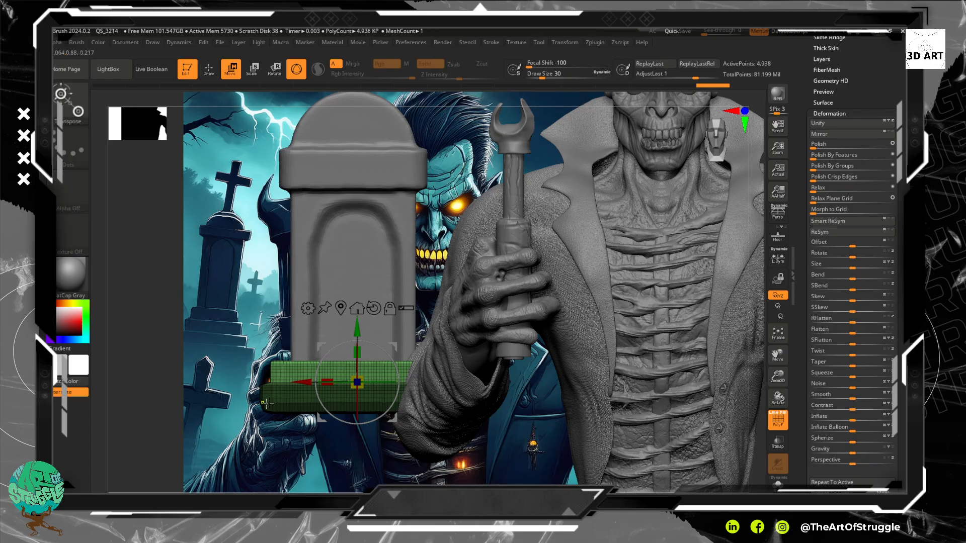
mouse_move(164, 355)
mouse_down()
mouse_move(158, 408)
mouse_move(184, 422)
mouse_move(181, 352)
mouse_move(151, 349)
mouse_up()
ctrl+click(164, 416)
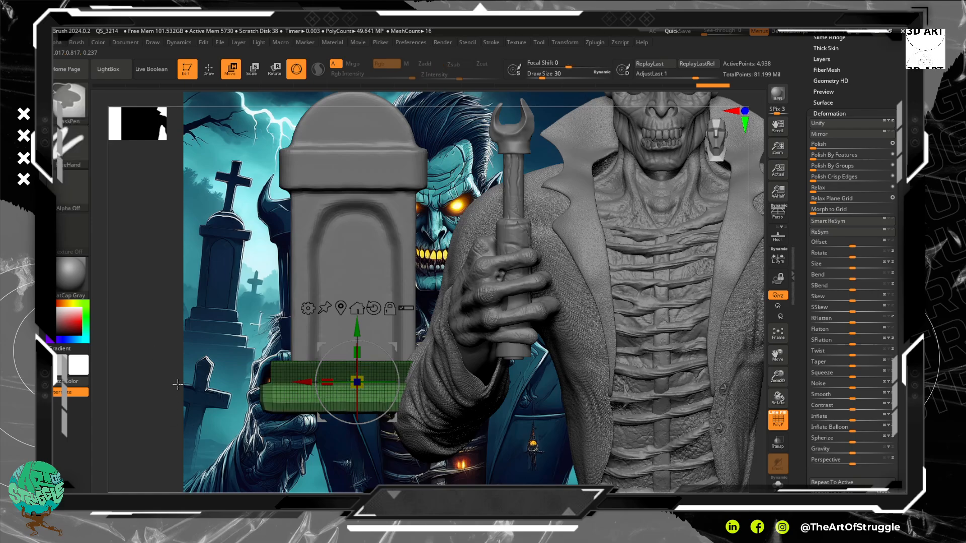
ctrl+drag(173, 428, 204, 440)
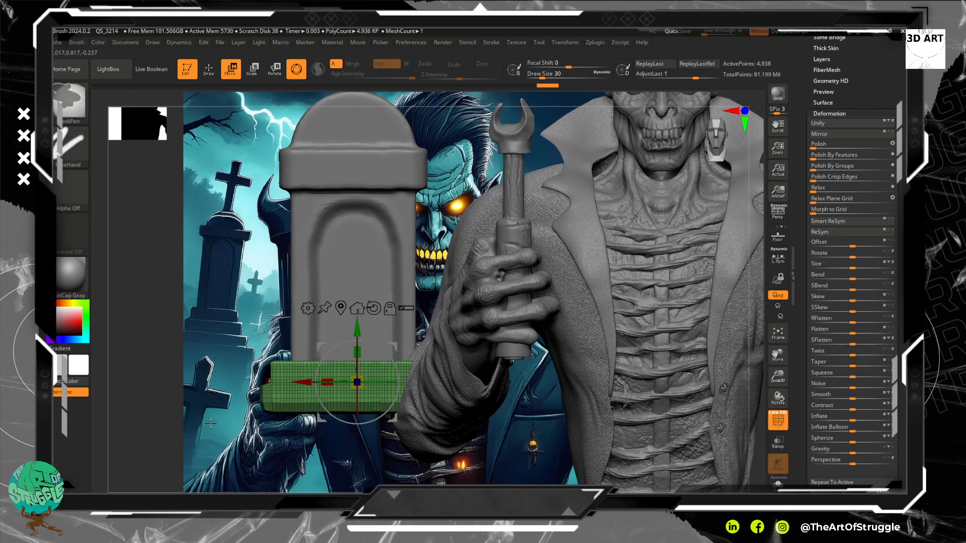
ctrl+drag(216, 401, 239, 413)
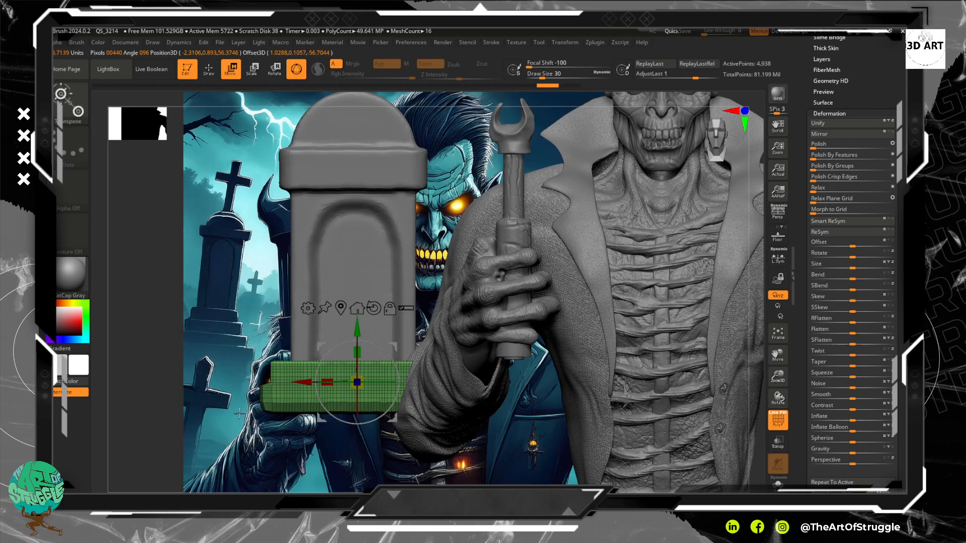
ctrl+click(474, 424)
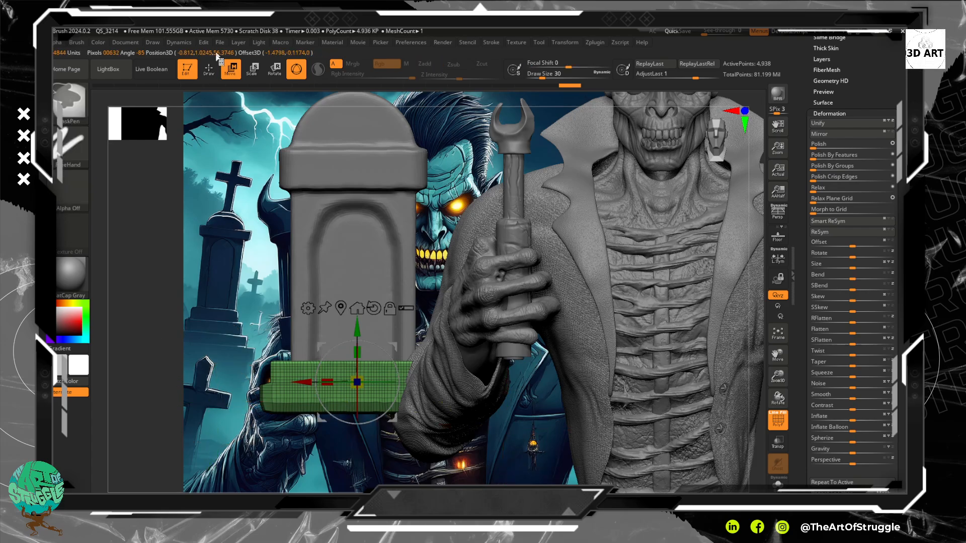
click(209, 69)
ctrl+drag(165, 402, 519, 448)
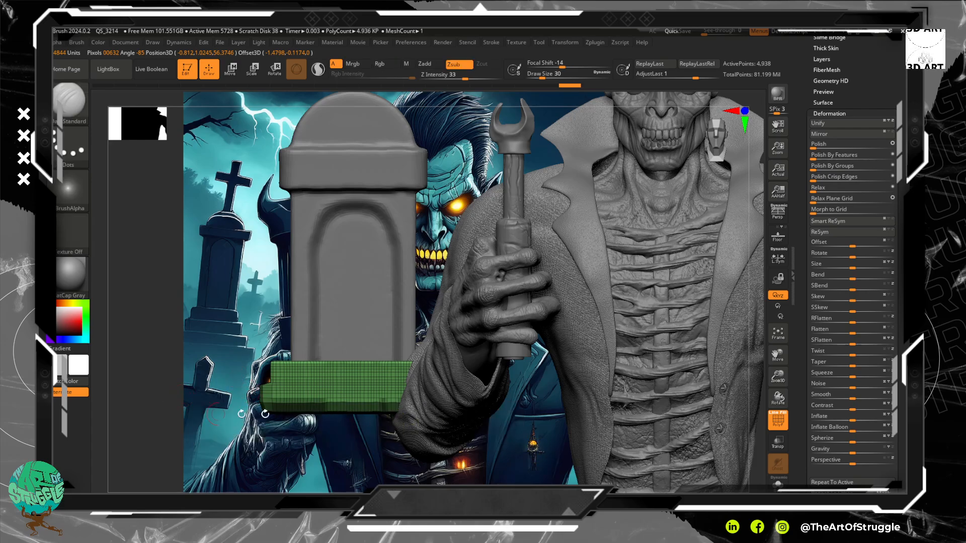
- Remesh the slab with DynaMesh at resolution 128
click(231, 69)
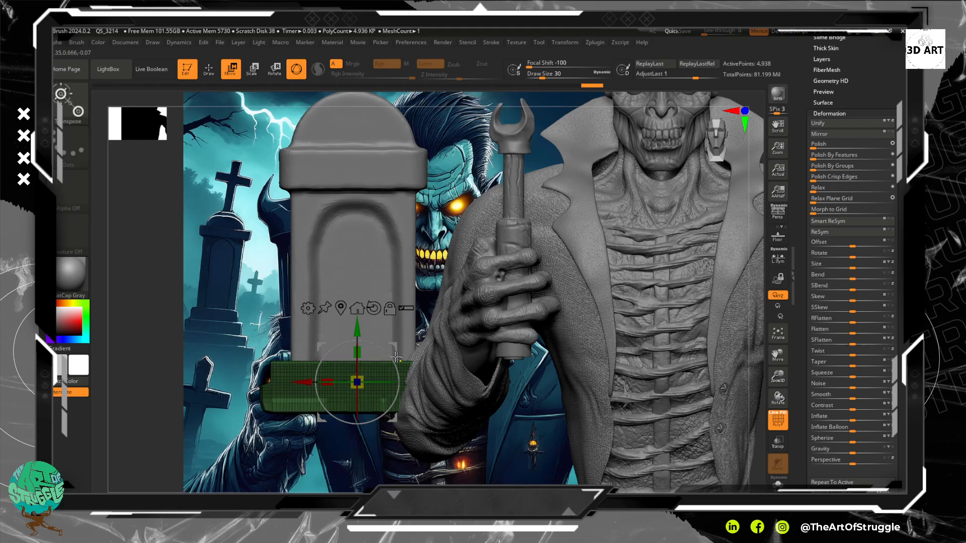
ctrl+click(158, 396)
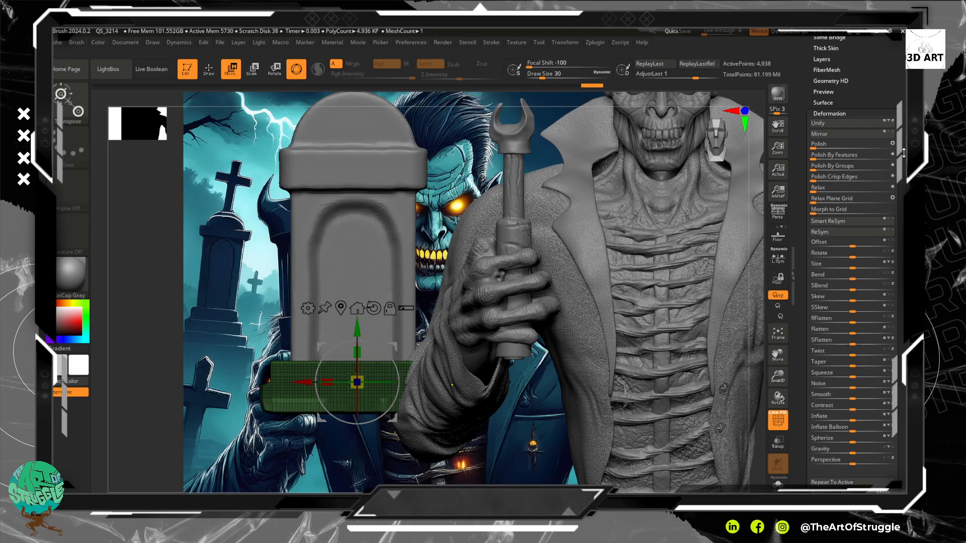
drag(843, 107, 843, 304)
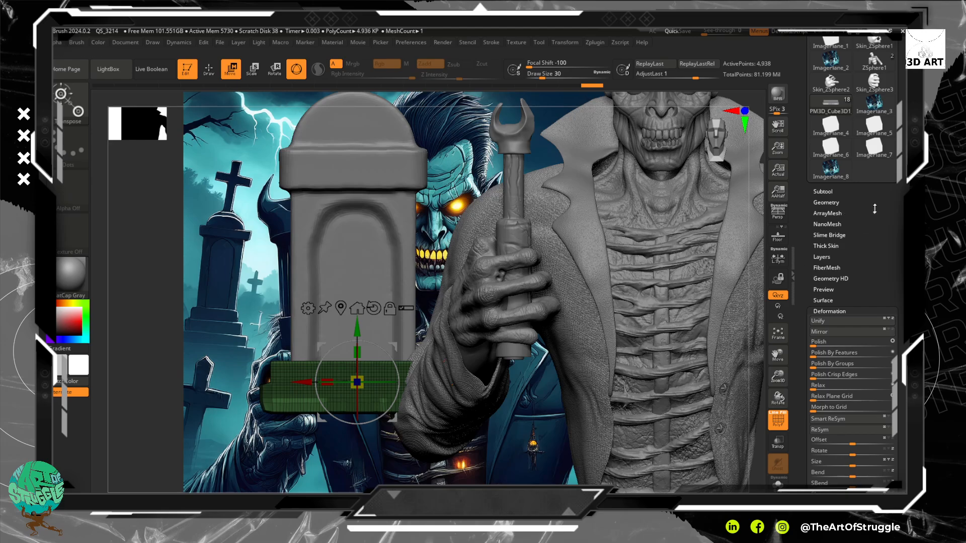
click(875, 292)
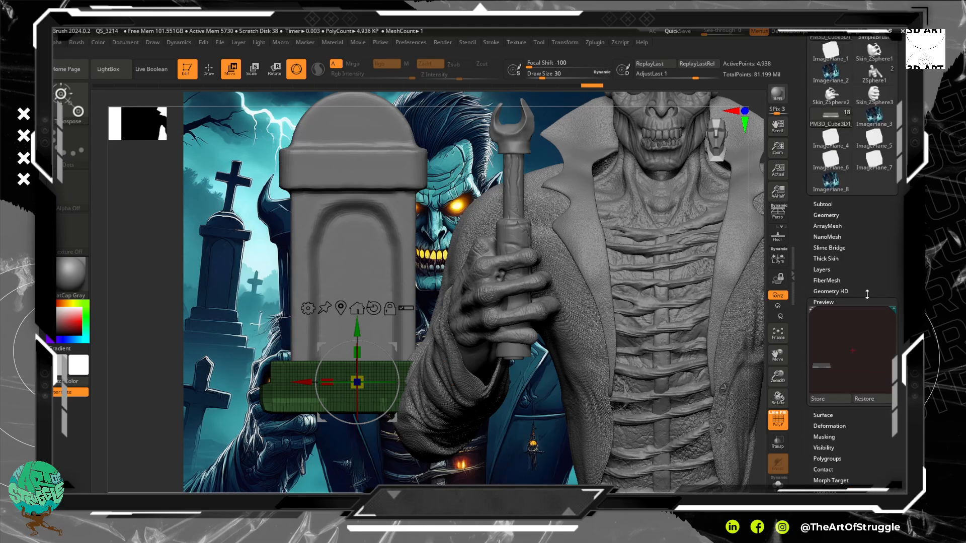
click(861, 297)
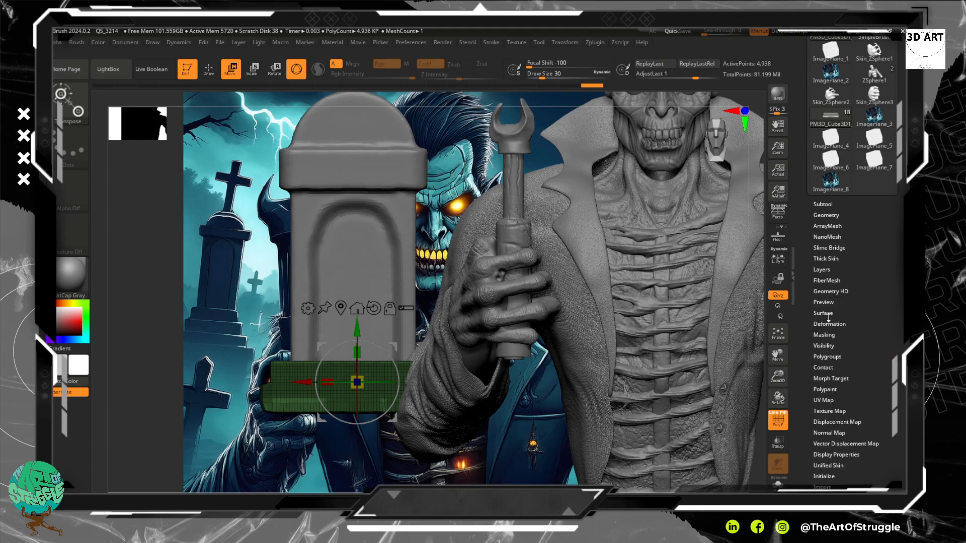
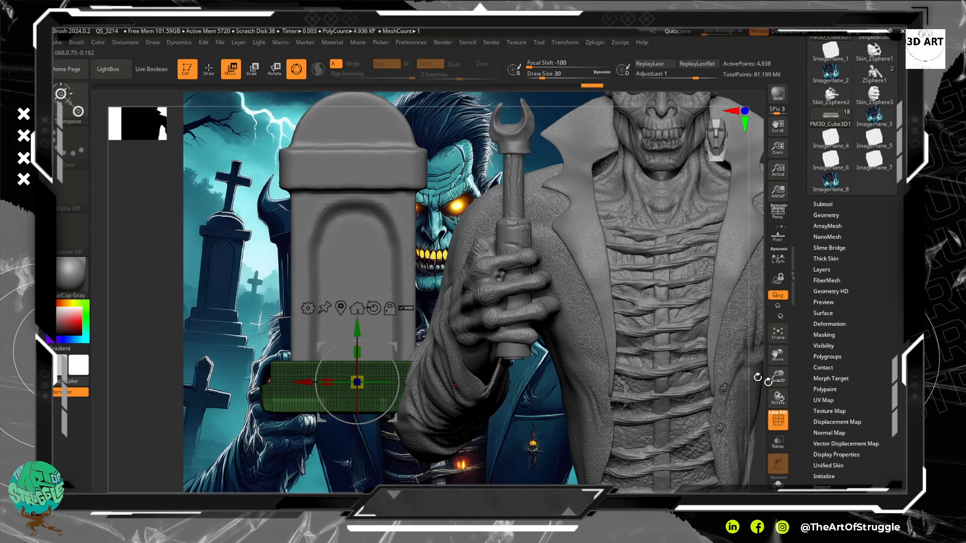
drag(860, 308, 862, 331)
click(862, 324)
click(854, 324)
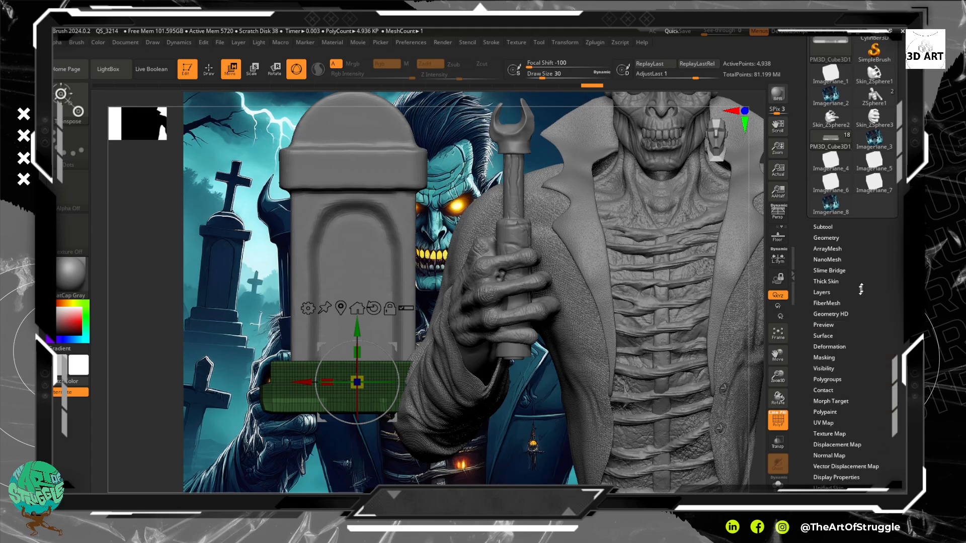
click(833, 257)
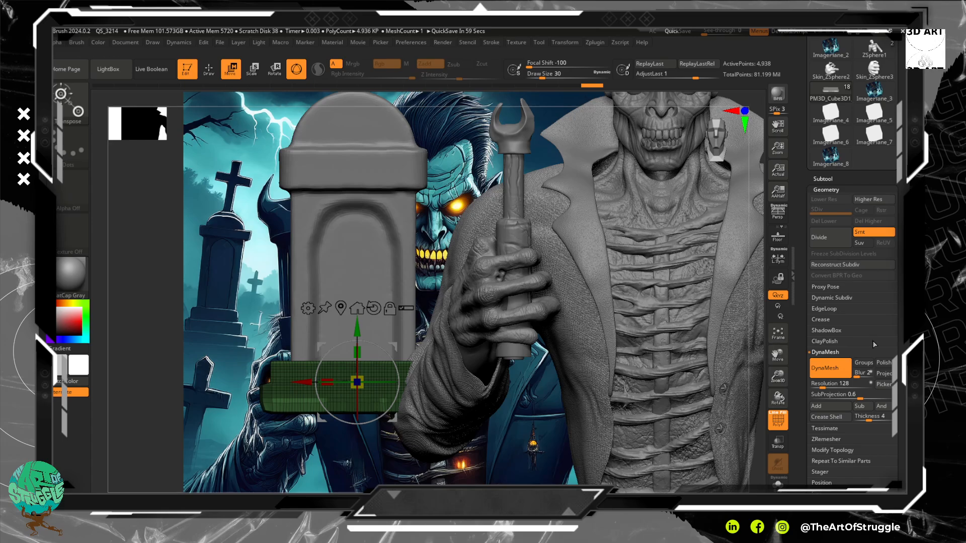
mouse_move(901, 308)
mouse_down()
mouse_move(898, 328)
mouse_move(896, 317)
mouse_up()
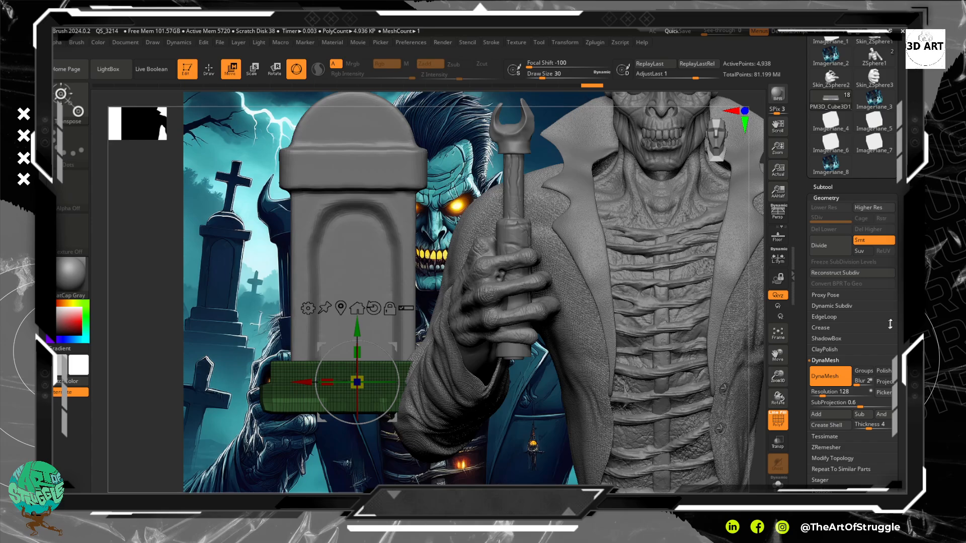
drag(900, 311, 892, 202)
drag(891, 256, 892, 254)
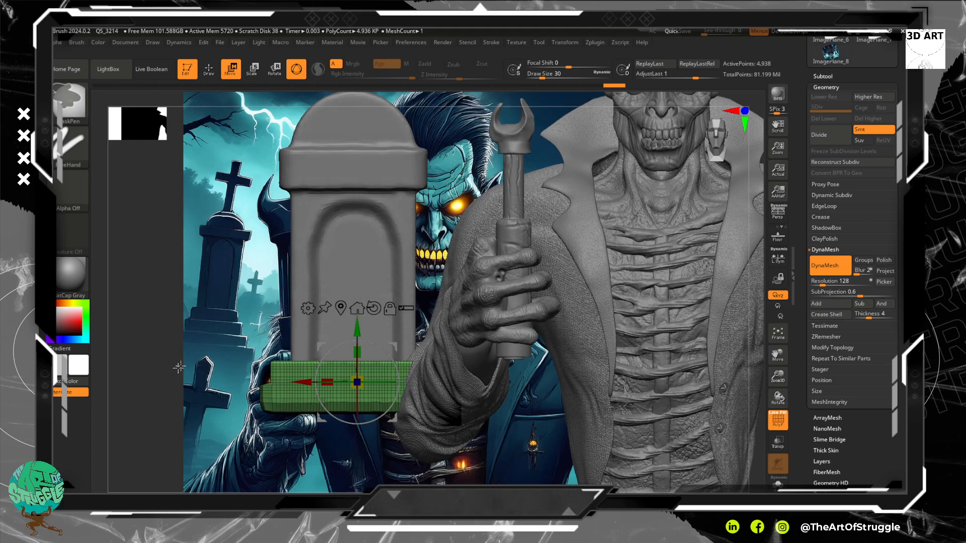
click(834, 270)
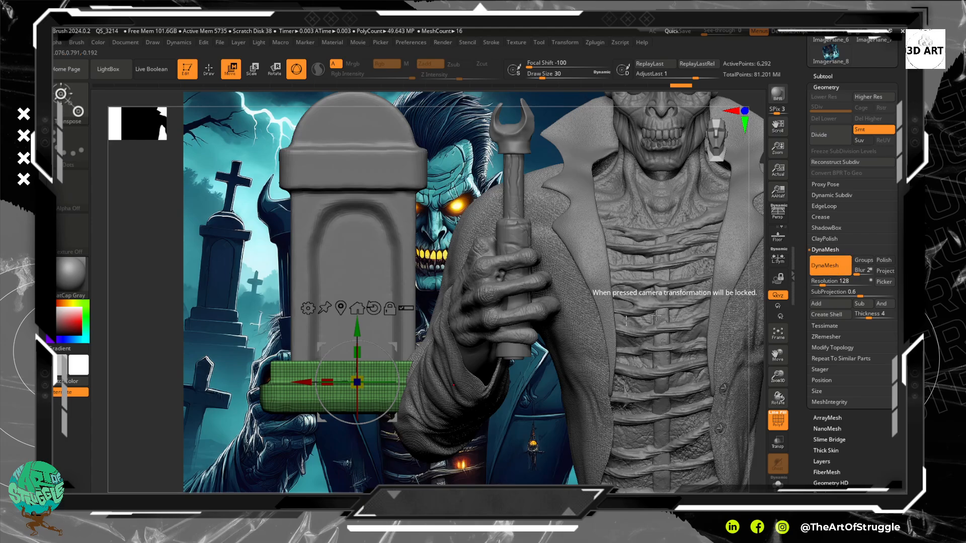
- Mask all of the slab except its bottom strip and stretch the bottom downward along Y to make the base taller
ctrl+drag(174, 396, 523, 475)
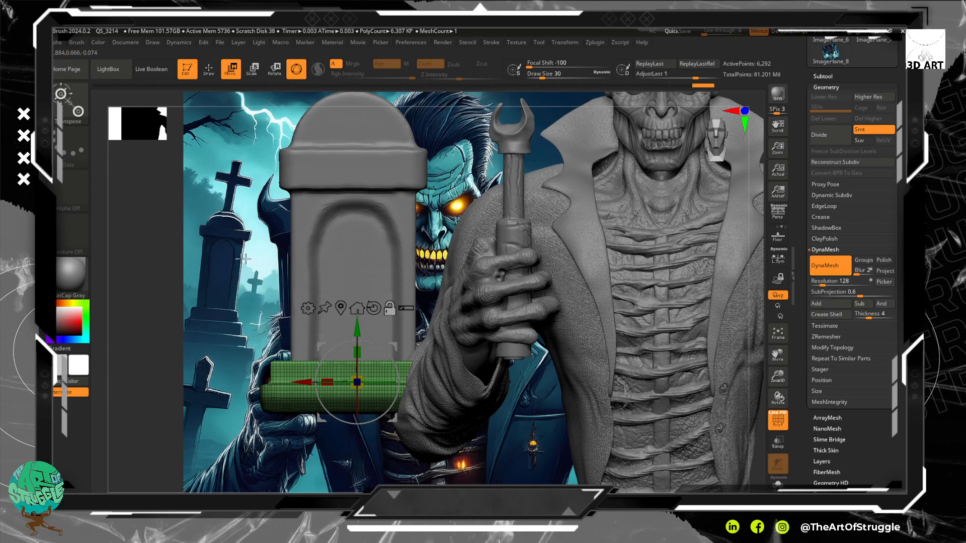
alt+drag(245, 258, 247, 207)
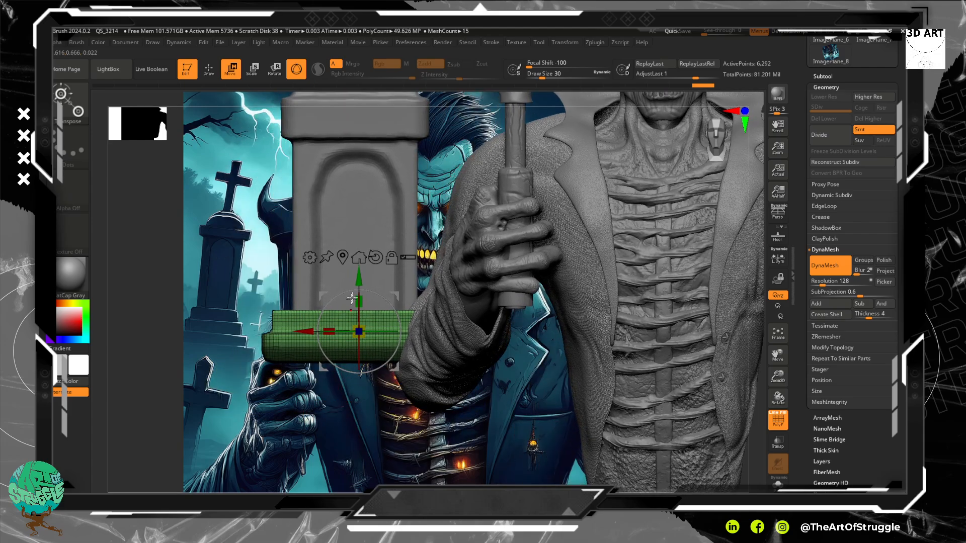
drag(358, 286, 358, 297)
key(ctrl+z)
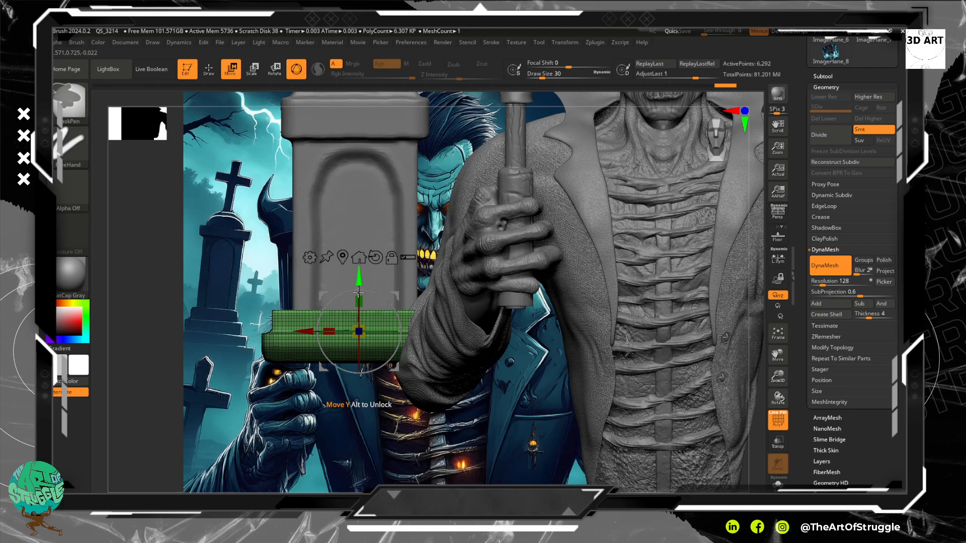
ctrl+click(174, 304)
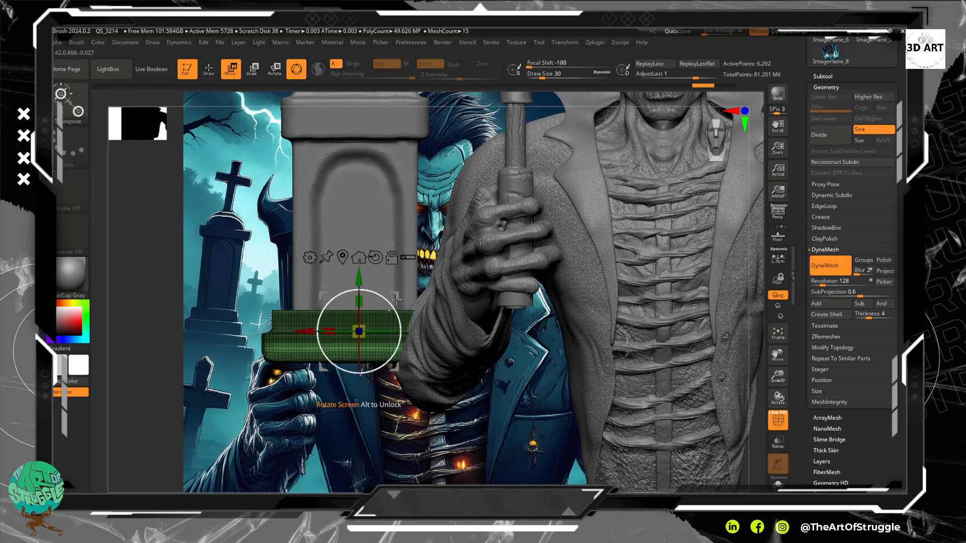
drag(359, 280, 367, 355)
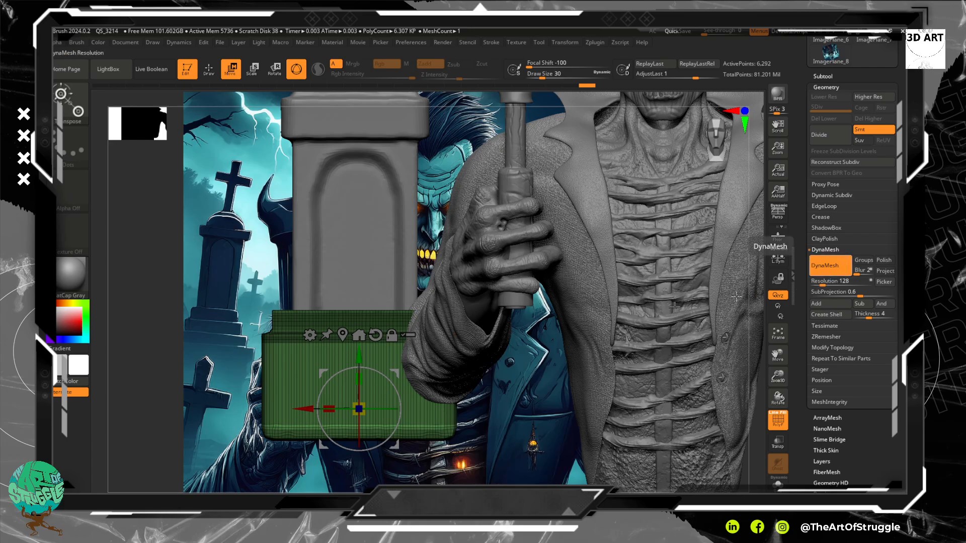
- Remesh the stretched base with DynaMesh at resolution 128
click(830, 266)
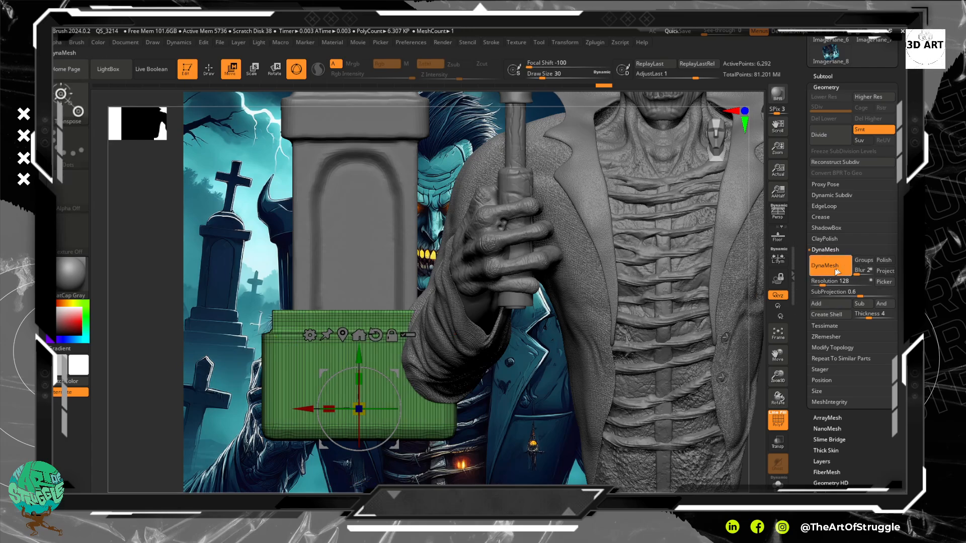
ctrl+click(201, 359)
key(ctrl+z)
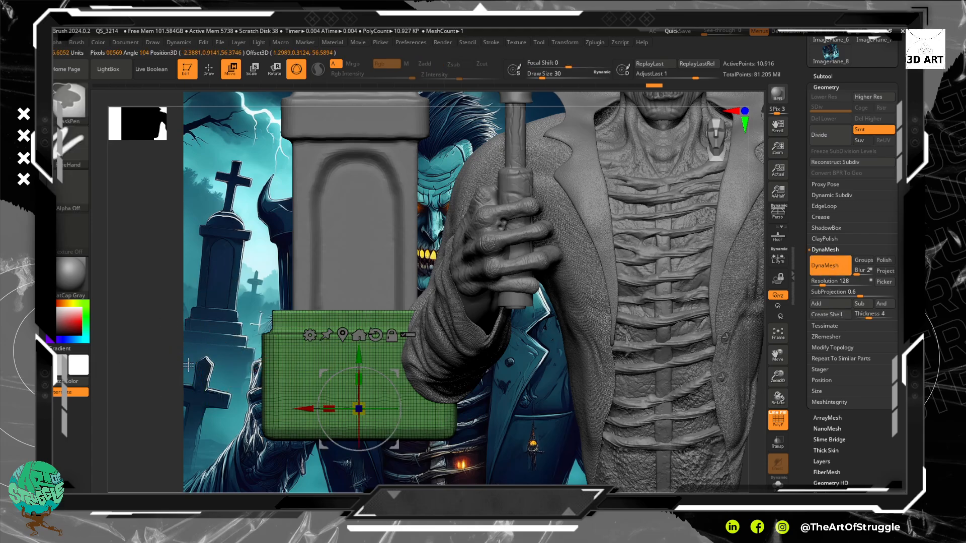
- Mask the upper part of the base across its full width, leaving the lower part free
ctrl+drag(144, 362, 532, 460)
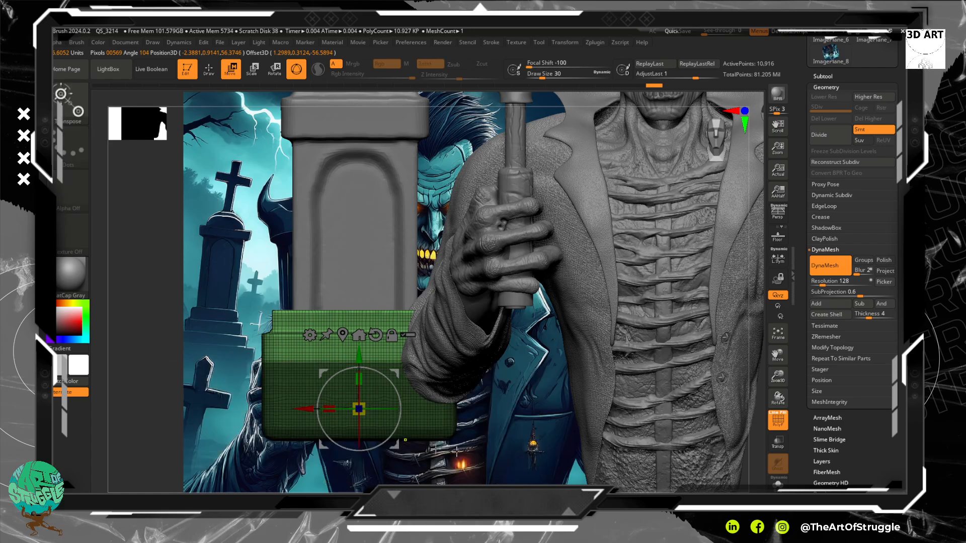
ctrl+click(525, 457)
key(ctrl+z)
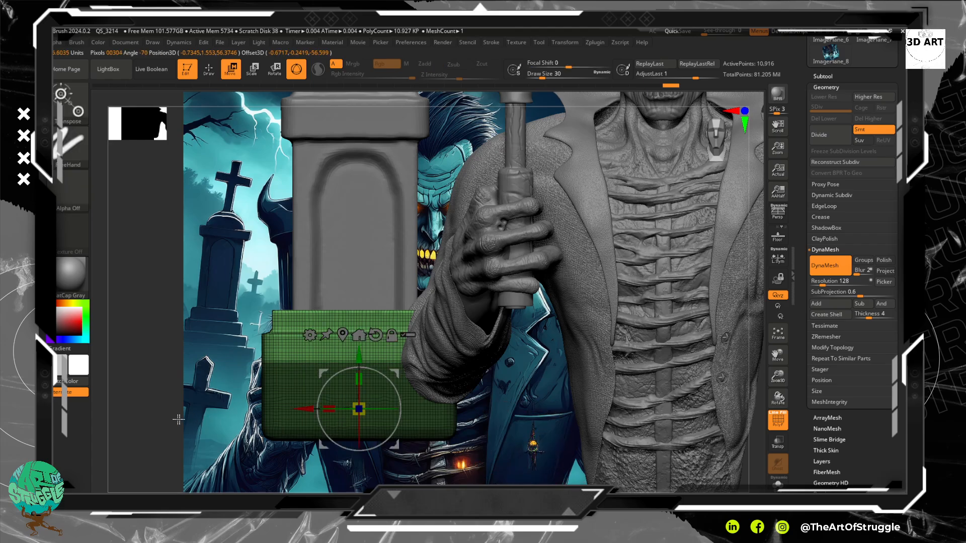
ctrl+drag(112, 352, 576, 476)
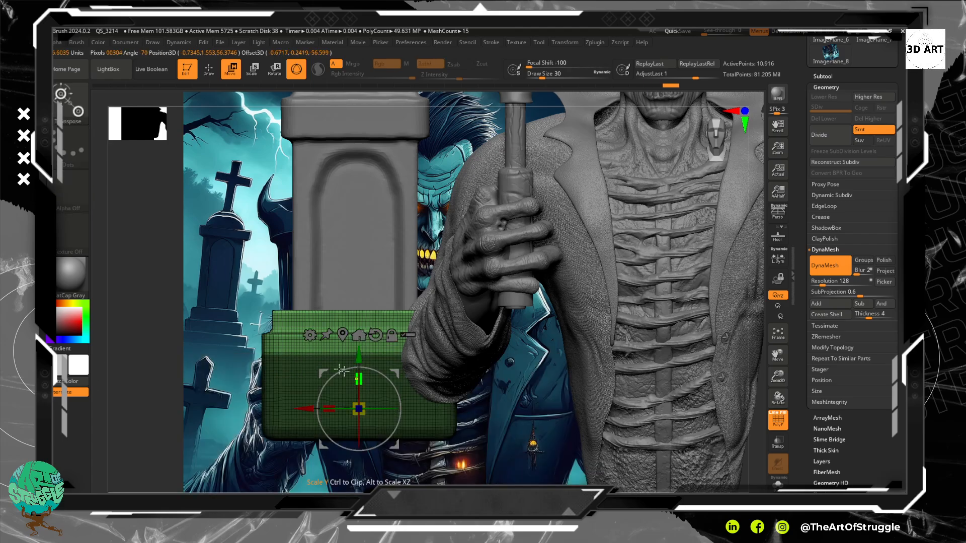
ctrl+click(164, 304)
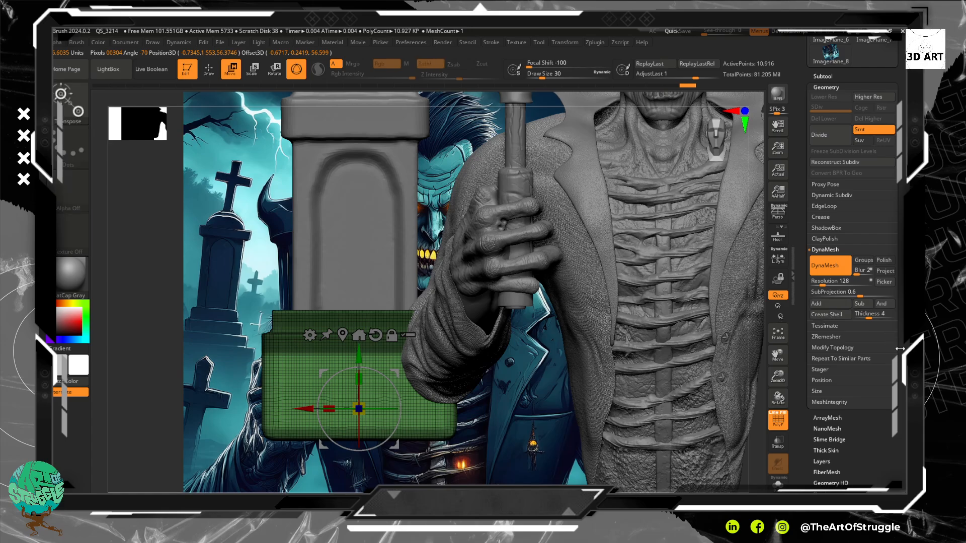
- Inflate the unmasked lower part of the base with the Inflate deformation to form another wider tier
drag(903, 413, 864, 354)
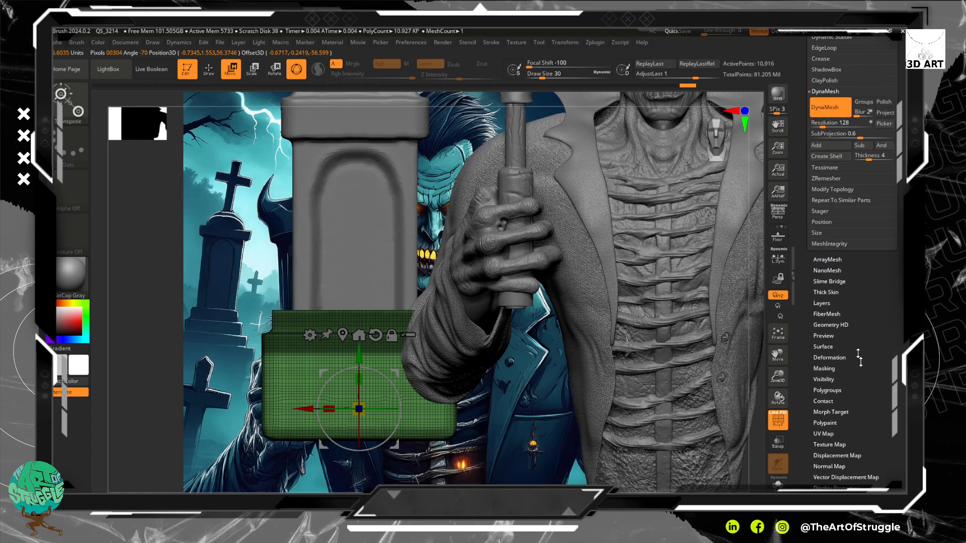
click(826, 358)
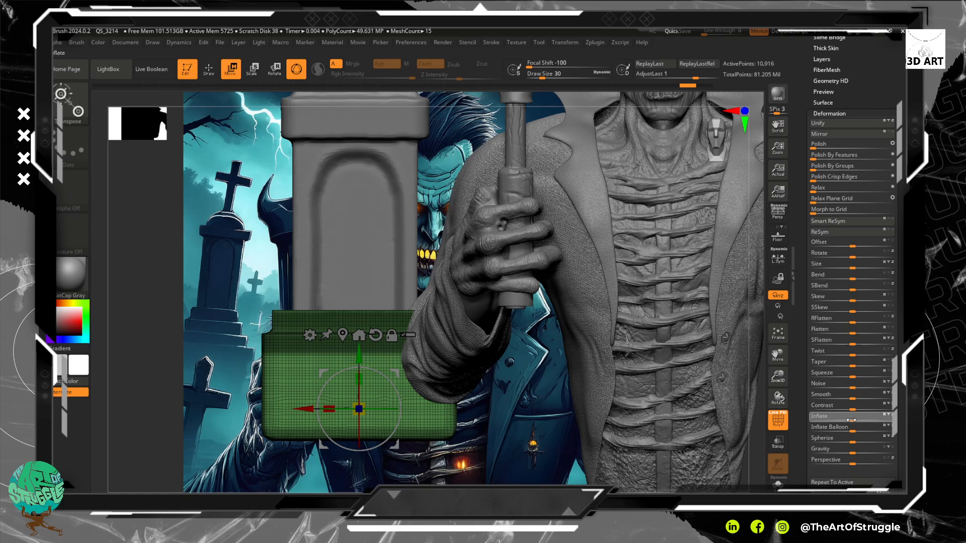
drag(855, 420, 883, 419)
- Mask the base's upper tiers and inflate the unmasked remainder into a still wider bottom tier
key(ctrl)
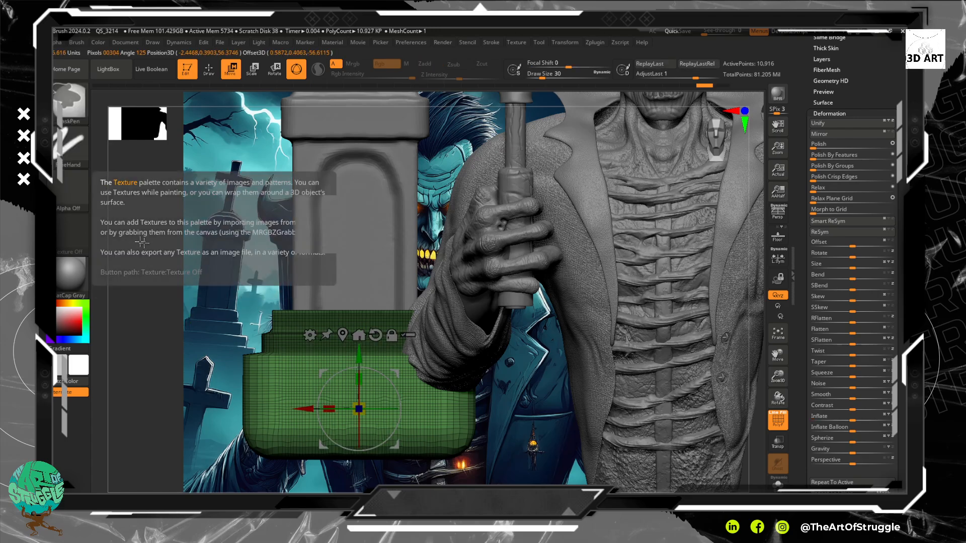
ctrl+drag(130, 260, 536, 388)
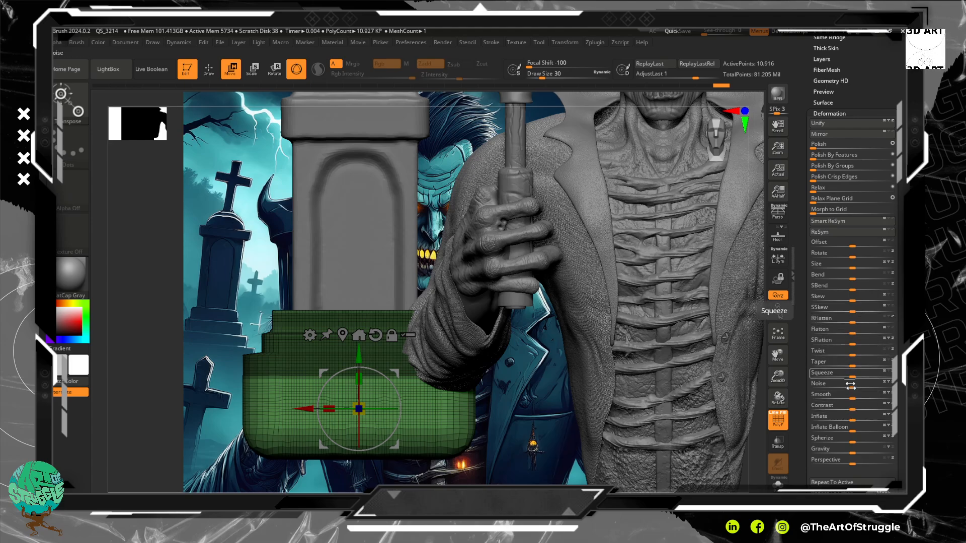
drag(852, 416, 899, 413)
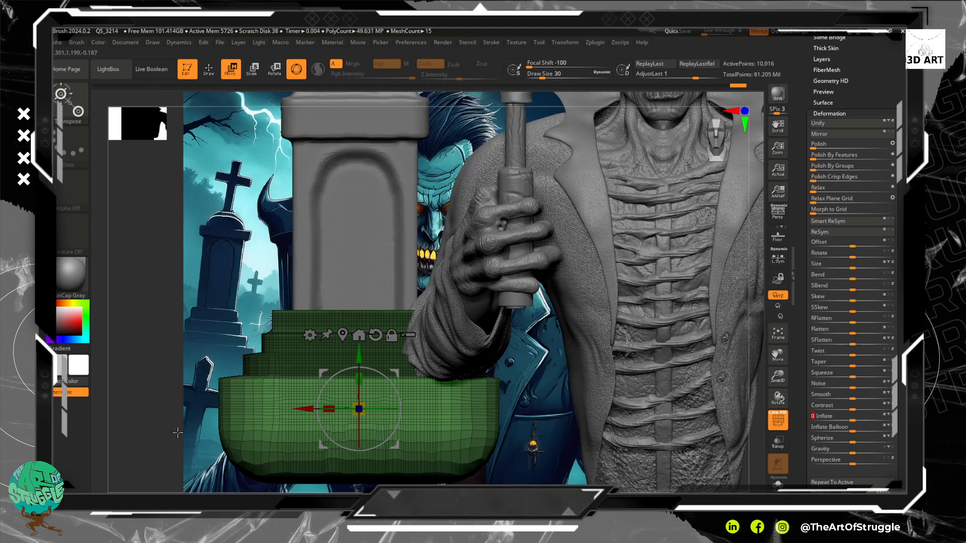
- Try masking the lower part of the bottom tier, and clear all masking from the base
ctrl+click(163, 411)
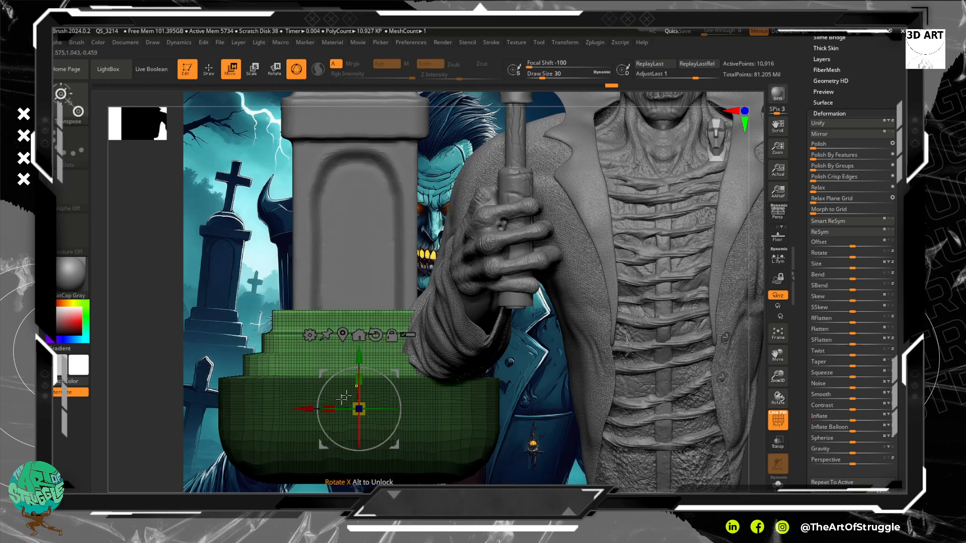
key(ctrl)
mouse_move(148, 425)
ctrl+mouse_down()
mouse_move(182, 441)
mouse_move(611, 511)
ctrl+mouse_up()
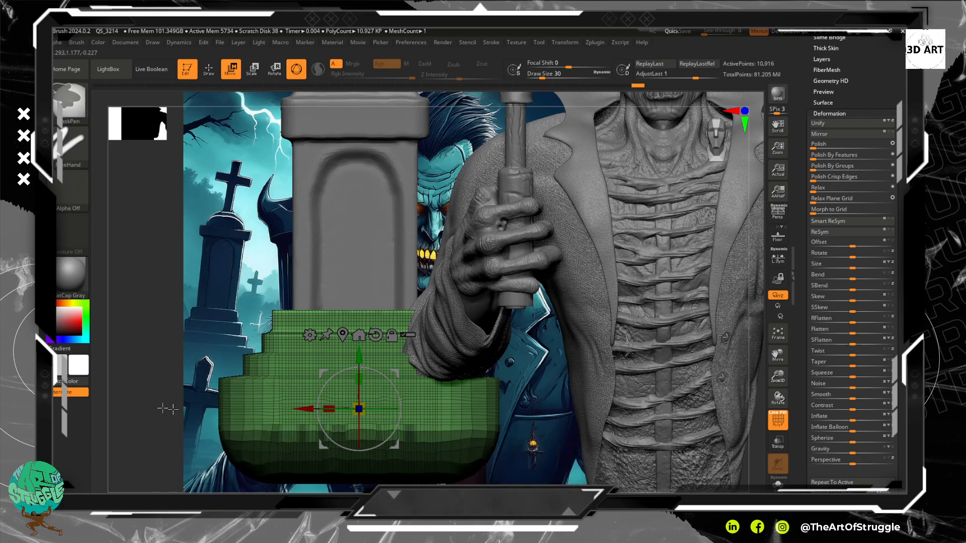
mouse_move(146, 410)
ctrl+mouse_down()
mouse_move(583, 503)
mouse_move(636, 503)
ctrl+mouse_up()
ctrl+drag(126, 347, 196, 405)
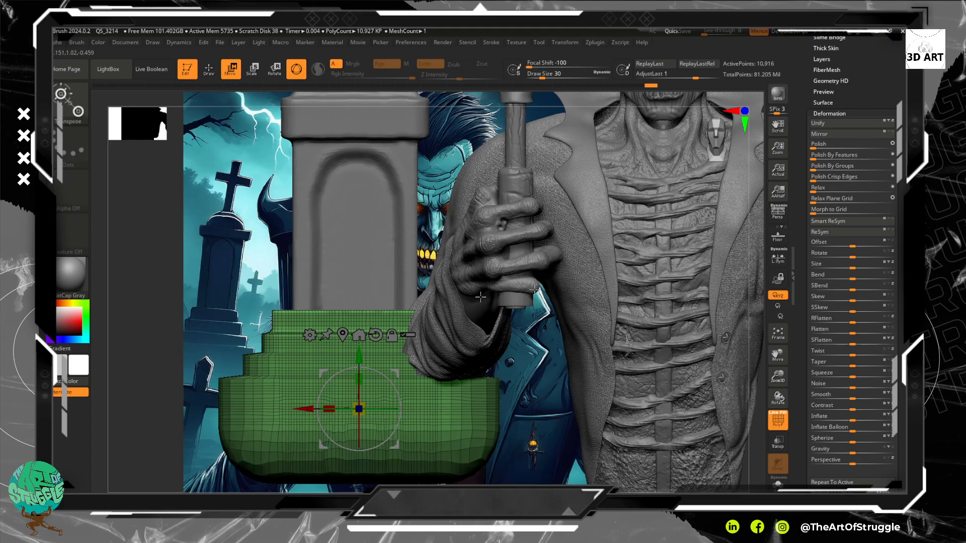
- Remesh the stepped base with DynaMesh at resolution 128
scroll(828, 209, up, 5)
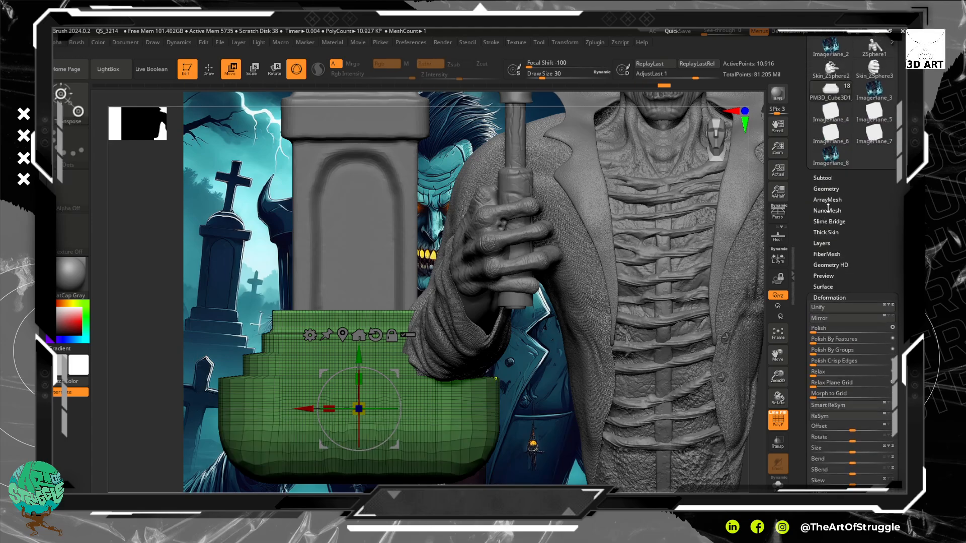
click(826, 189)
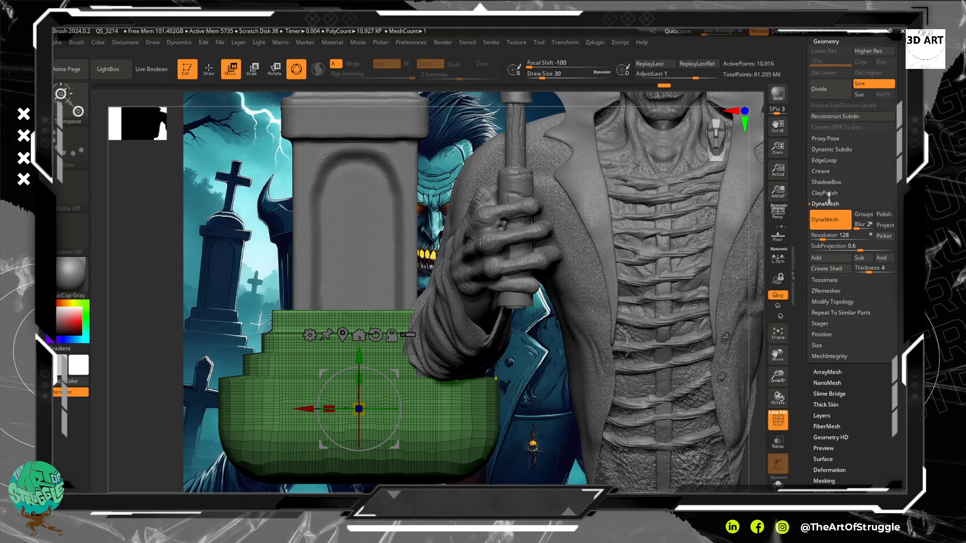
click(827, 220)
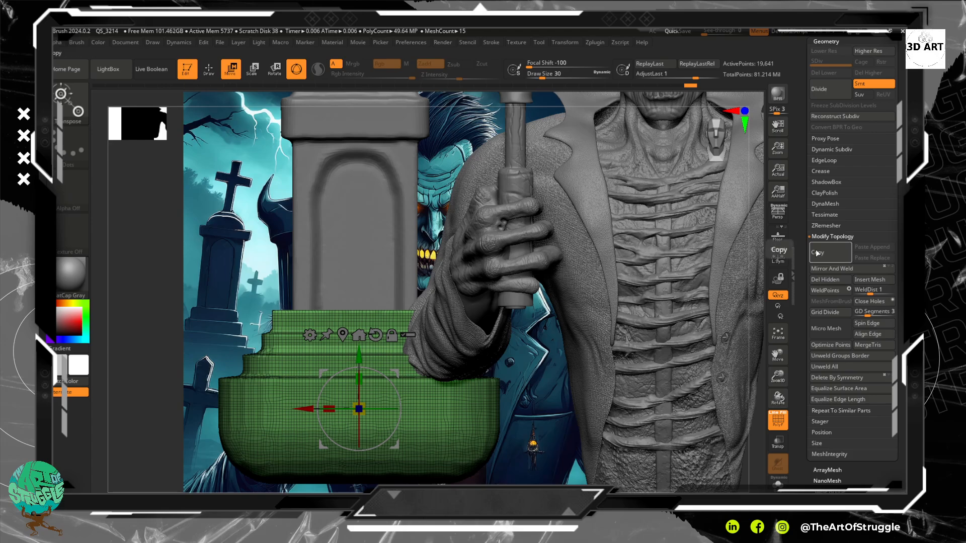
- Retopologize the stepped base with ZRemesher at a target polygon count of 5, and turn off its wireframe display
click(825, 226)
click(828, 241)
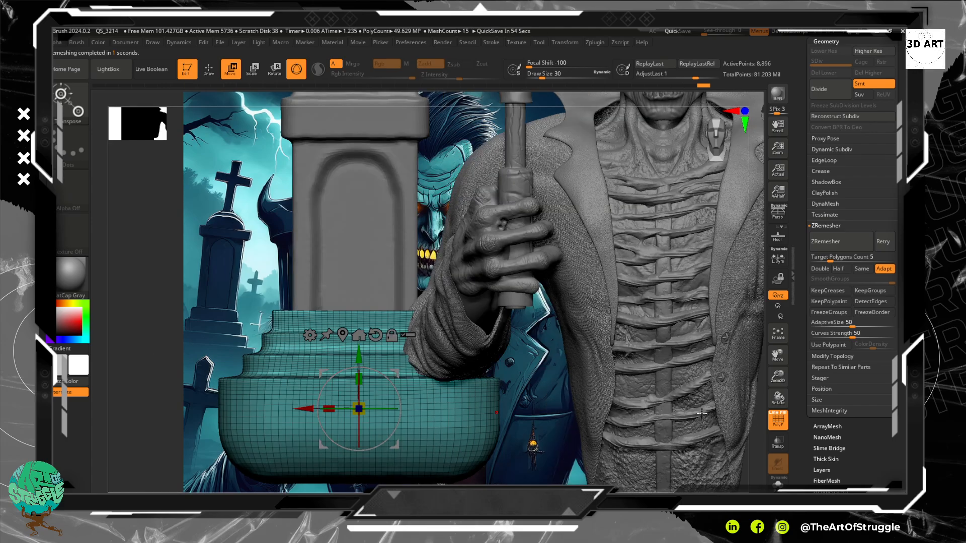
click(775, 425)
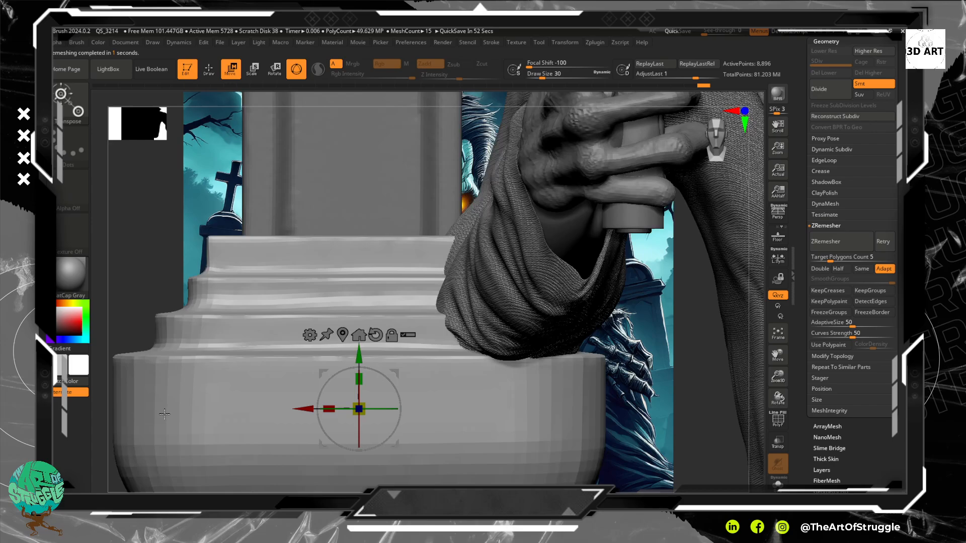
- Mask the stepped base's upper tiers, leaving only the lower part of the bottom tier unmasked
mouse_move(147, 361)
ctrl+right_down()
mouse_move(141, 327)
mouse_move(162, 360)
ctrl+right_up()
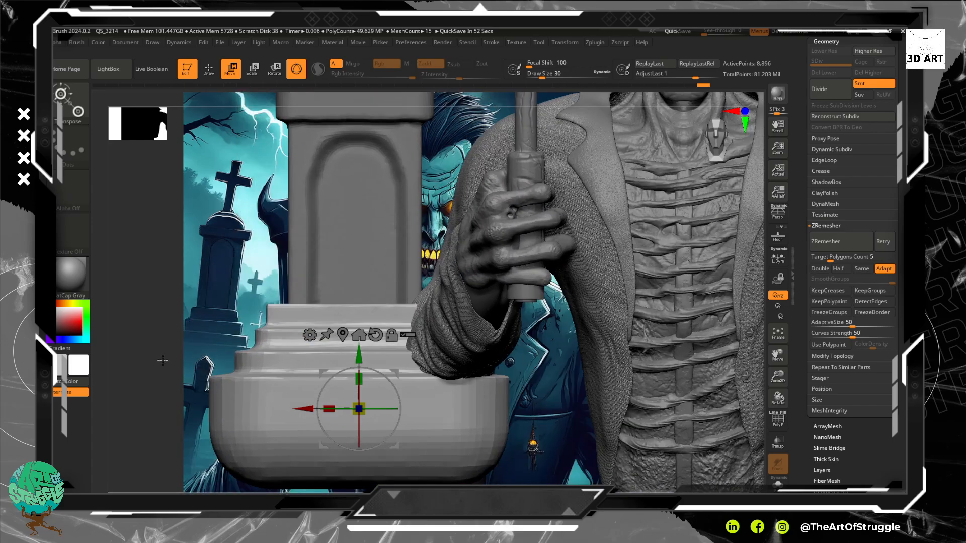
key(q)
mouse_move(203, 316)
mouse_down()
mouse_move(168, 315)
mouse_move(215, 332)
mouse_move(175, 366)
mouse_move(523, 441)
mouse_move(619, 482)
mouse_up()
key(ctrl)
ctrl+drag(559, 467, 119, 353)
ctrl+click(169, 327)
key(w)
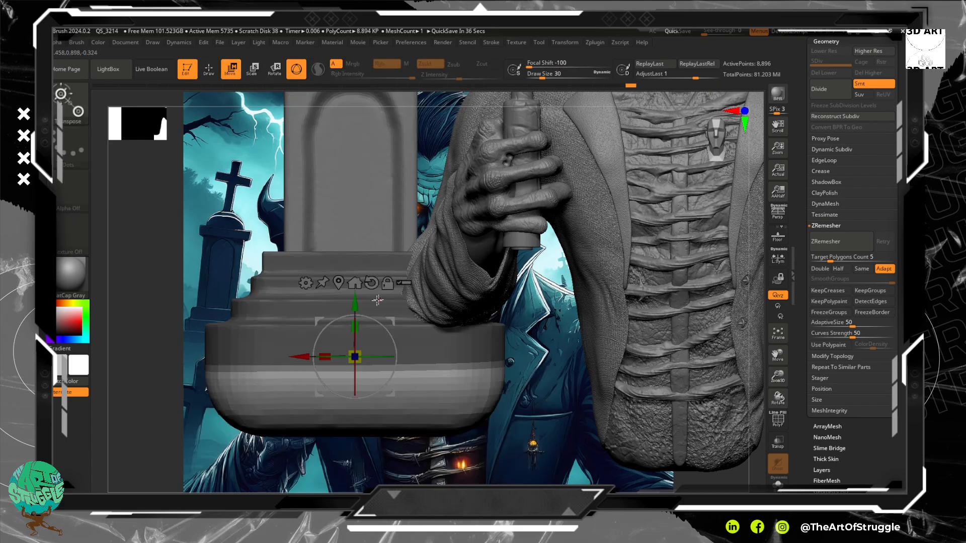
- Pull the unmasked lower part of the base straight down to make the bottom tier taller, and clear the mask
drag(355, 302, 372, 446)
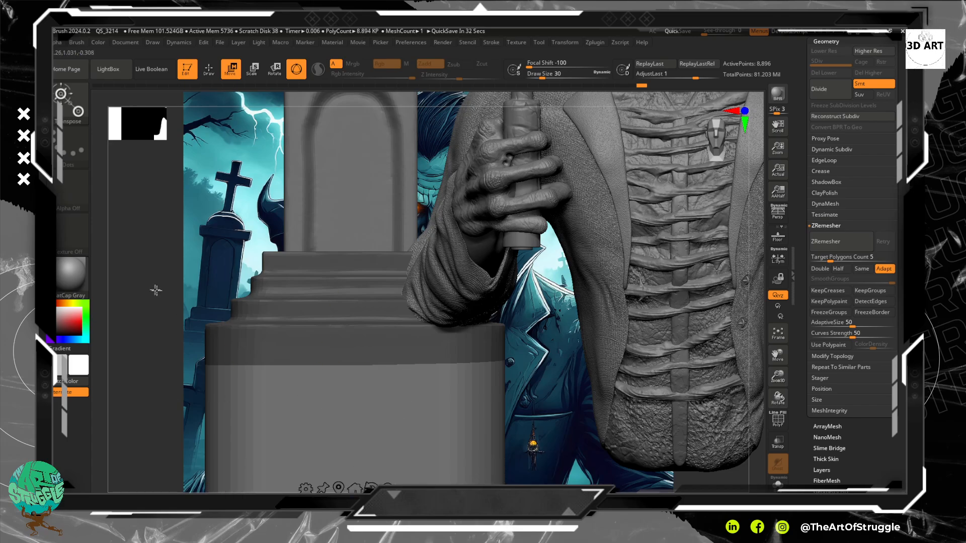
ctrl+drag(126, 256, 183, 344)
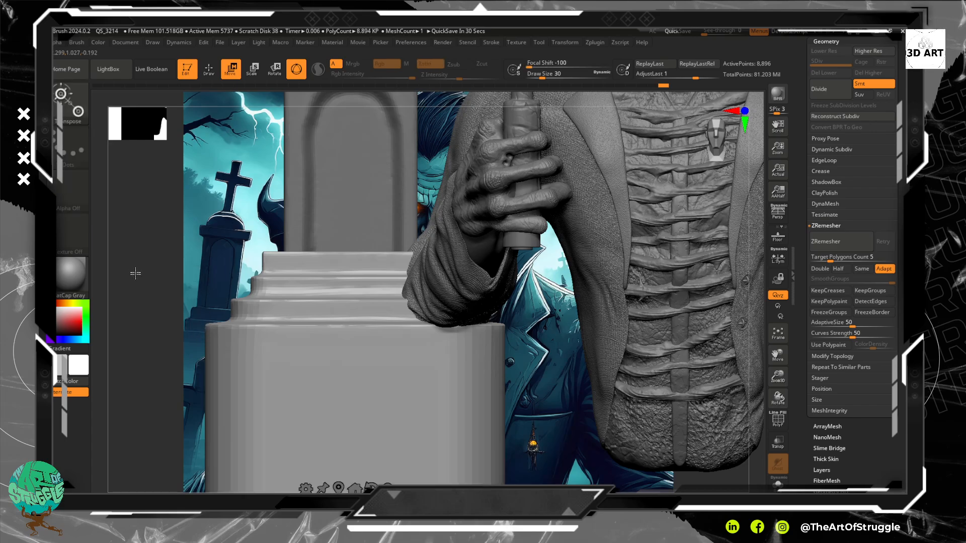
alt+drag(135, 273, 132, 291)
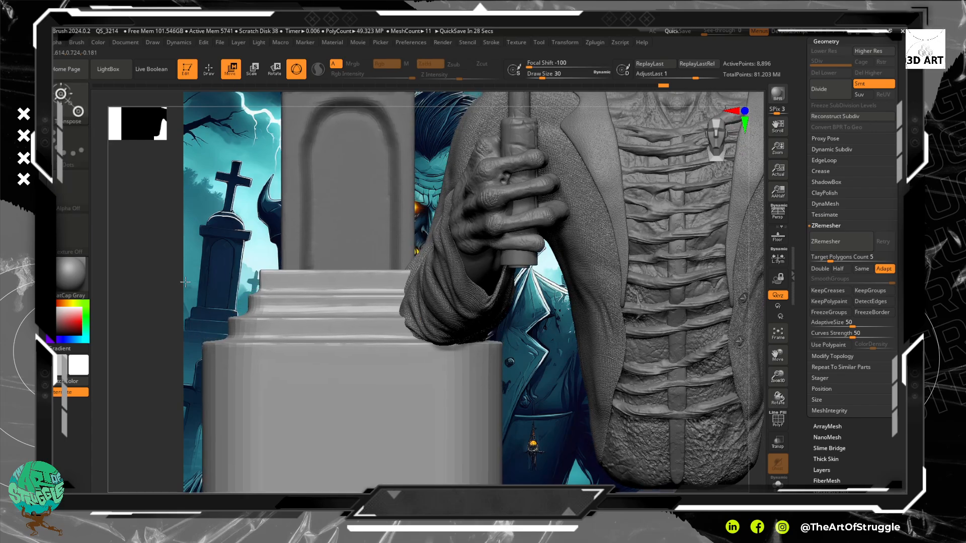
ctrl+right_drag(133, 273, 135, 230)
mouse_move(177, 280)
ctrl+right_down()
mouse_move(168, 252)
mouse_move(173, 280)
mouse_move(166, 273)
ctrl+right_up()
drag(166, 272, 131, 283)
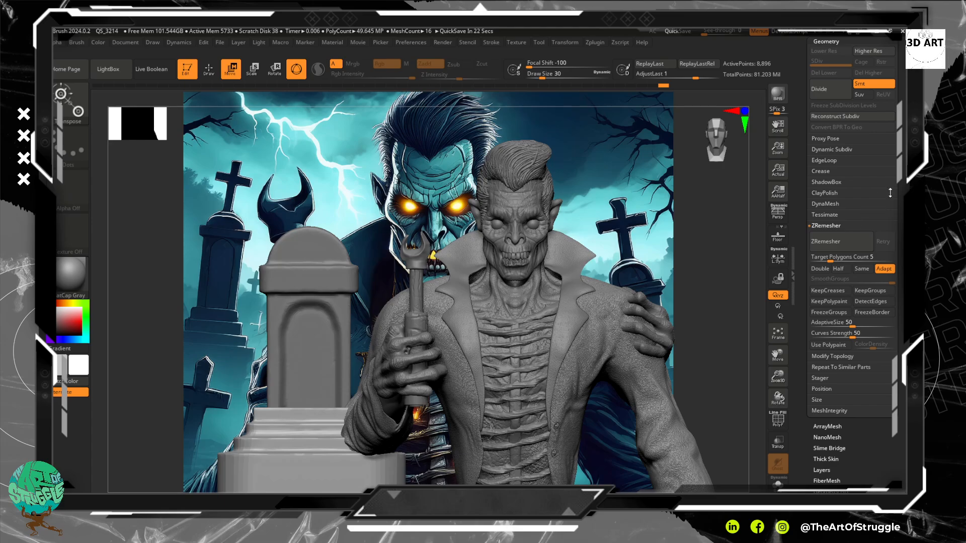
- Append a Cube3D as a new subtool and make it the active one
scroll(900, 266, up, 5)
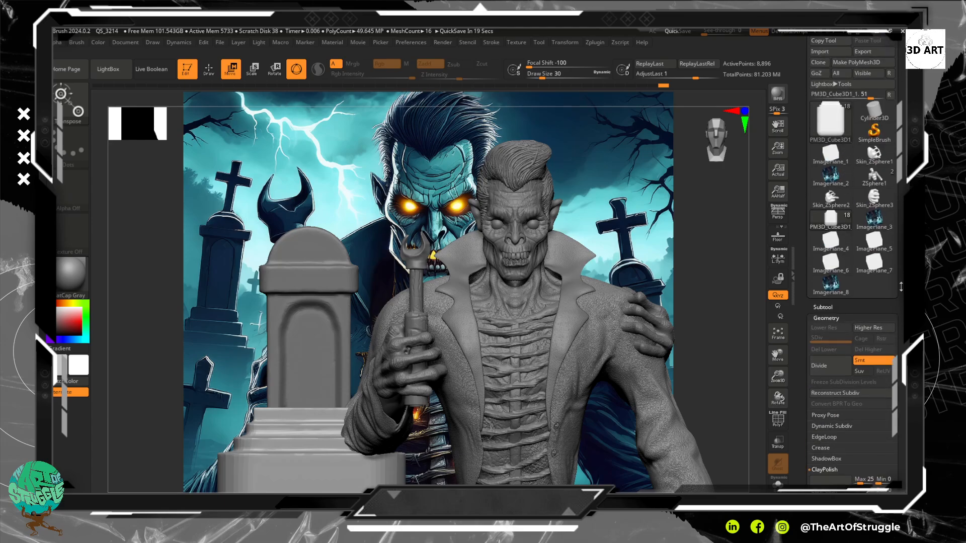
click(825, 308)
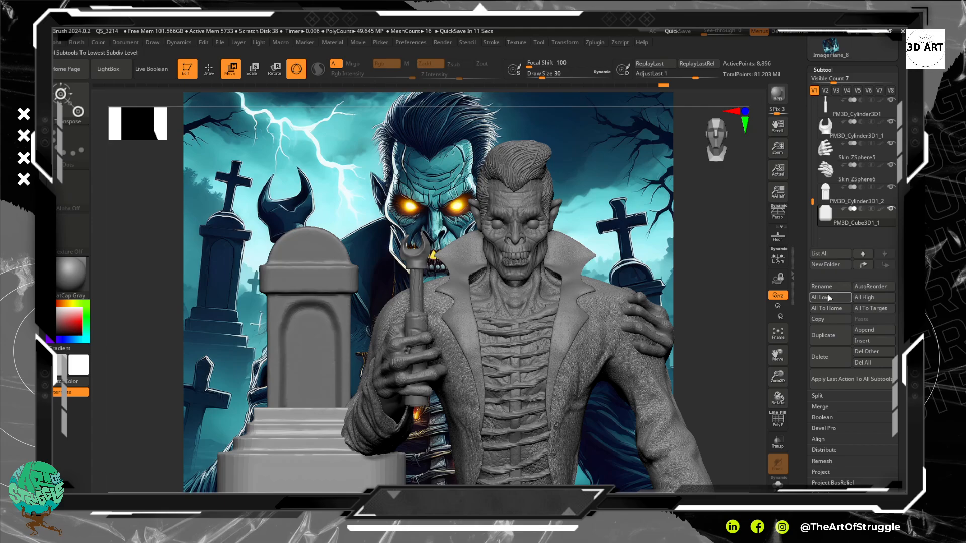
click(867, 331)
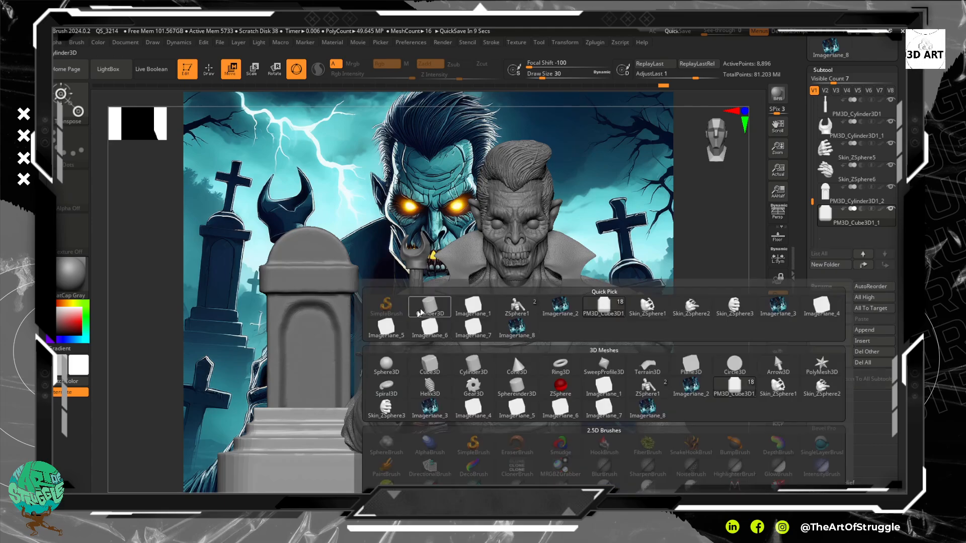
click(428, 366)
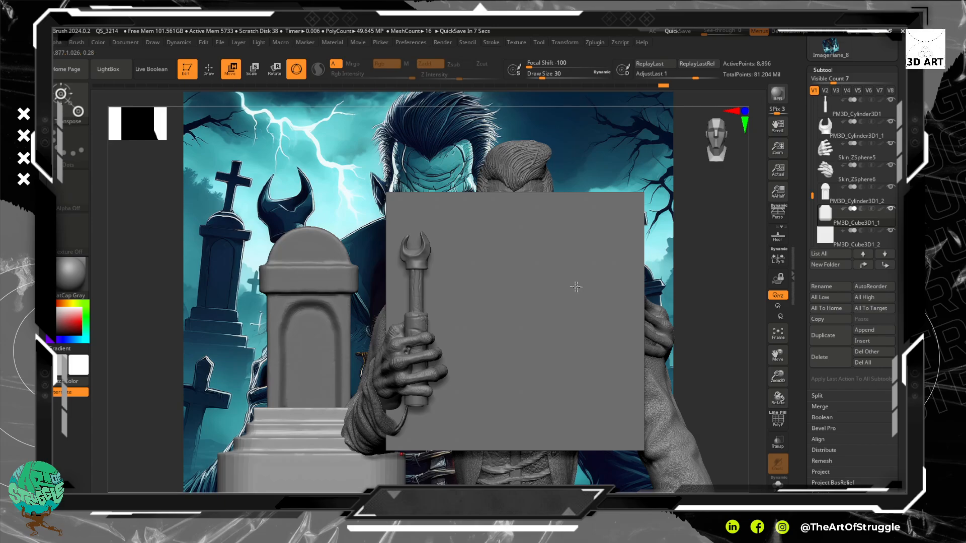
click(214, 72)
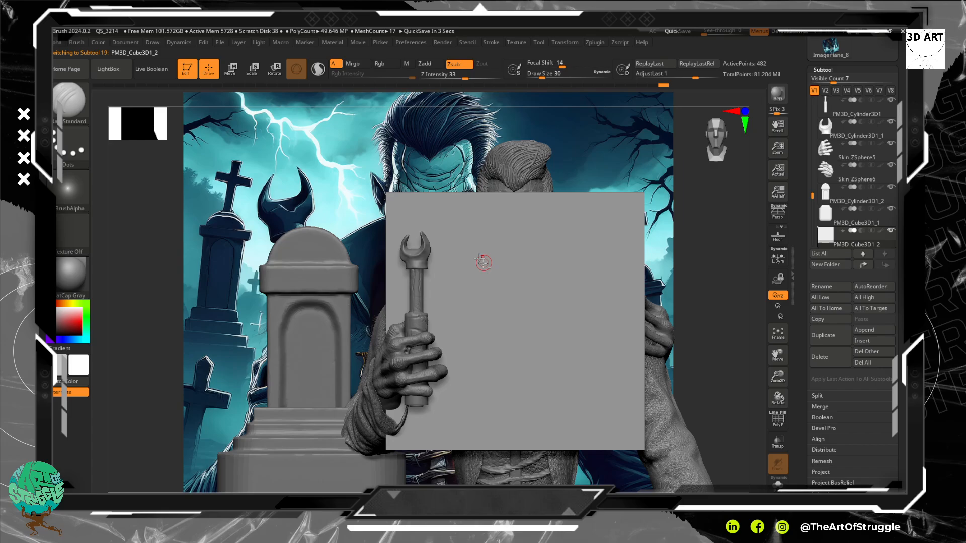
alt+click(483, 263)
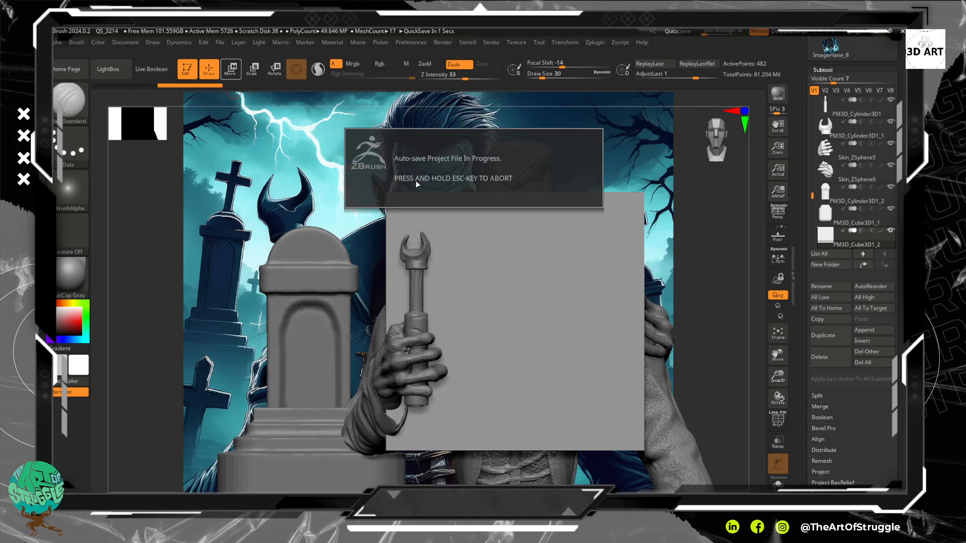
- Narrow the new cube in width and depth to form a slim upright post
key(w)
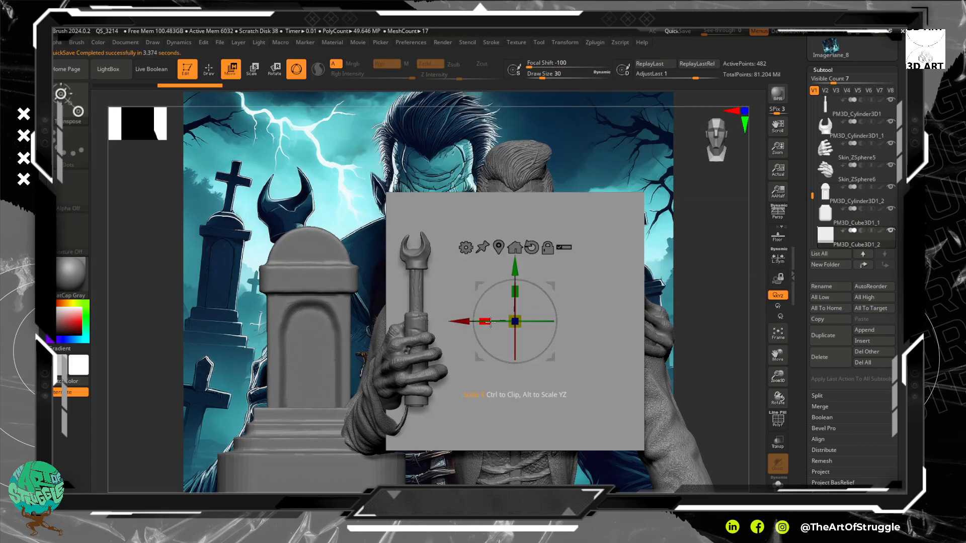
drag(490, 322, 610, 328)
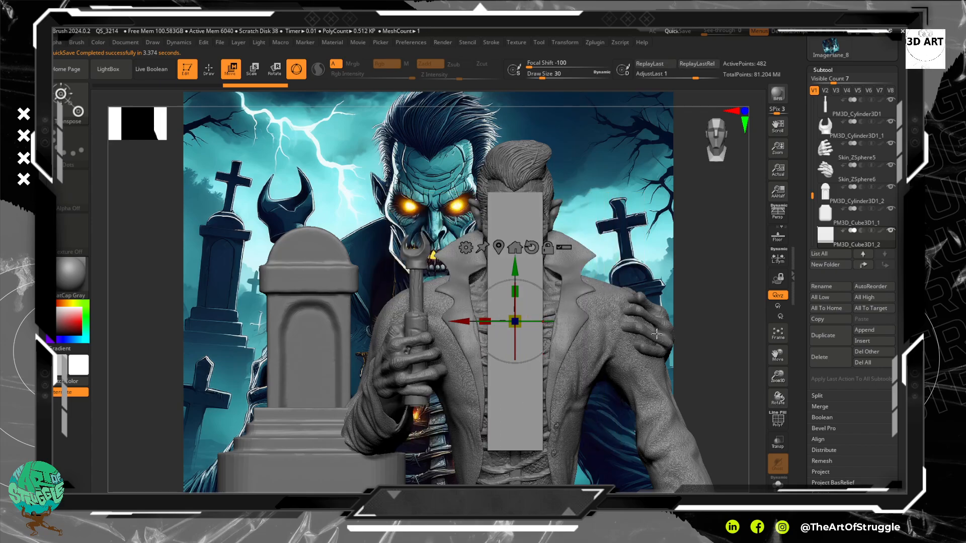
drag(702, 332, 748, 336)
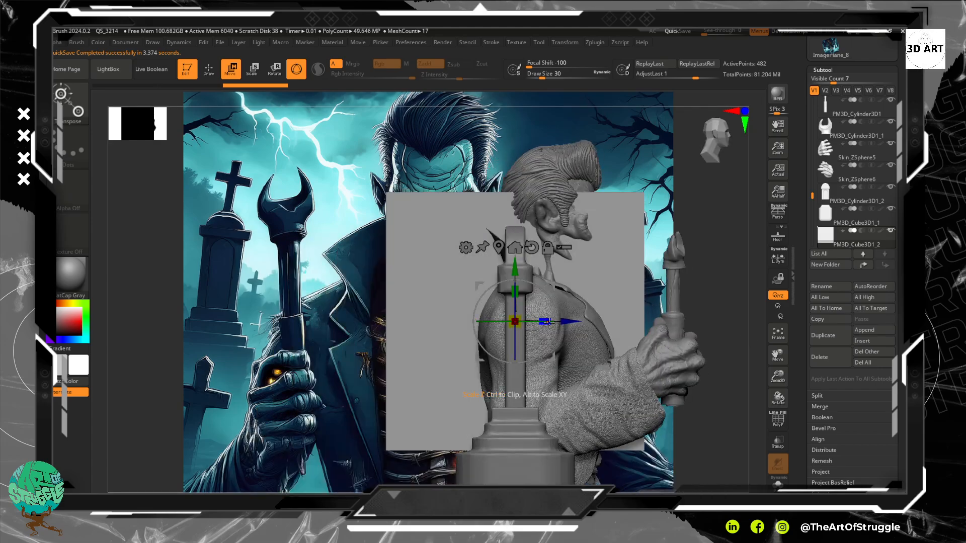
drag(548, 322, 389, 341)
drag(547, 324, 477, 342)
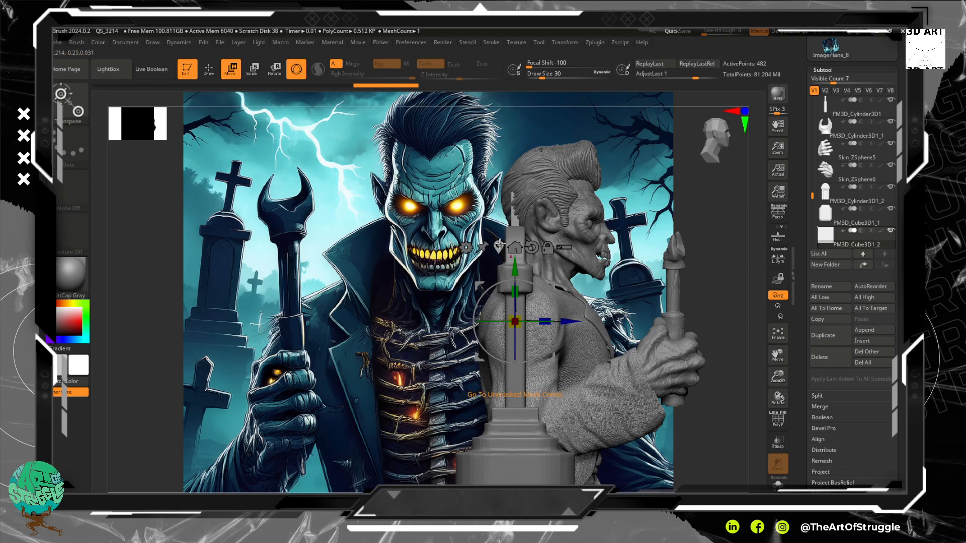
- Scale the post down, stand it centred on top of the tower's dome, and thicken its depth
drag(515, 266, 514, 170)
drag(719, 309, 667, 314)
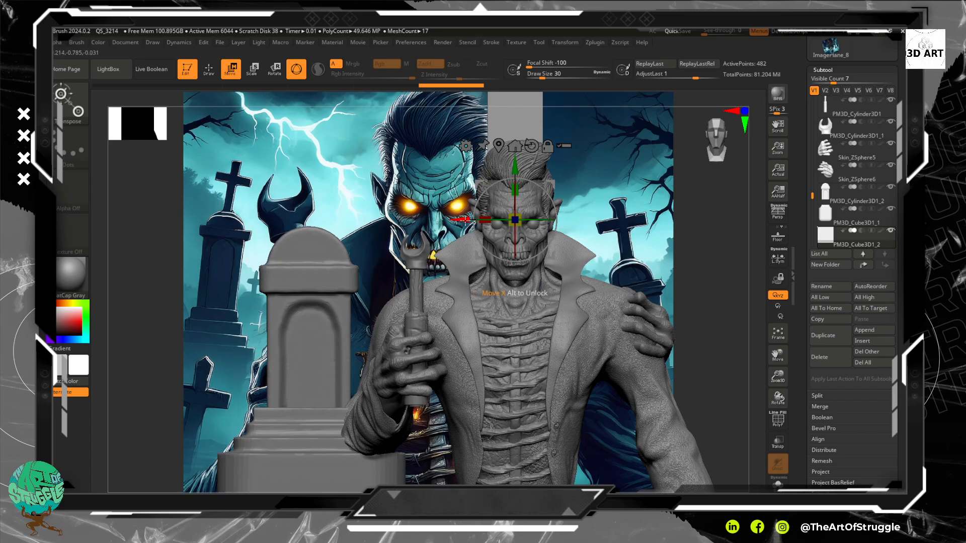
drag(466, 219, 315, 136)
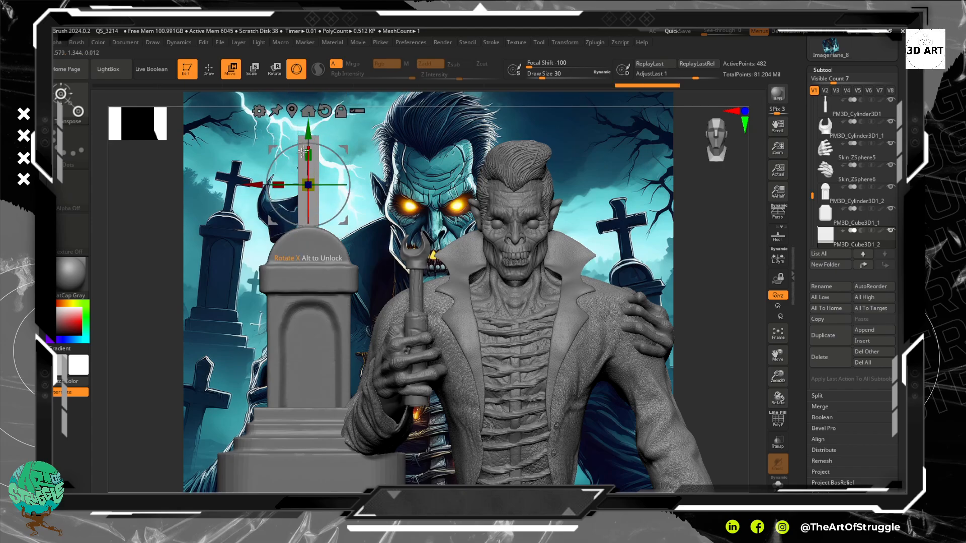
drag(179, 215, 209, 217)
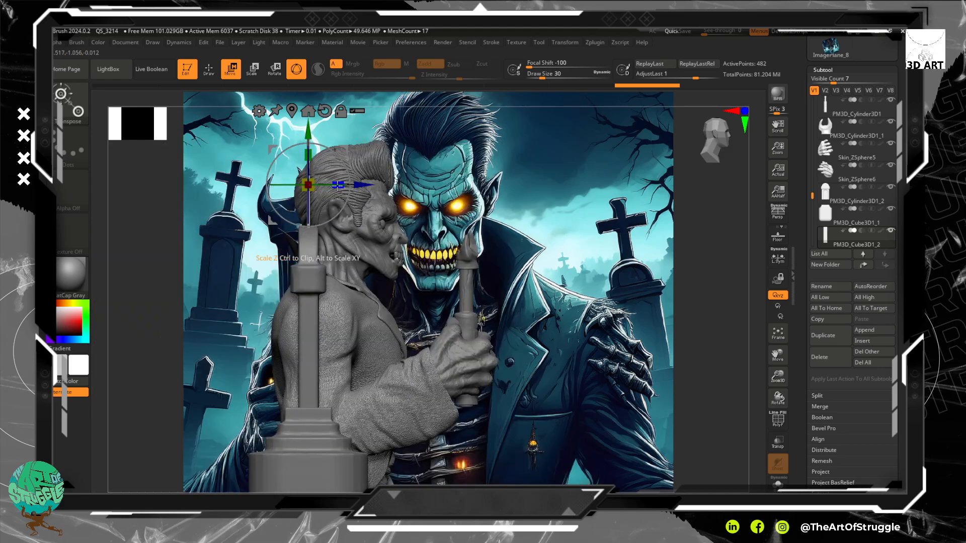
drag(338, 184, 400, 180)
drag(724, 221, 756, 237)
drag(370, 174, 370, 172)
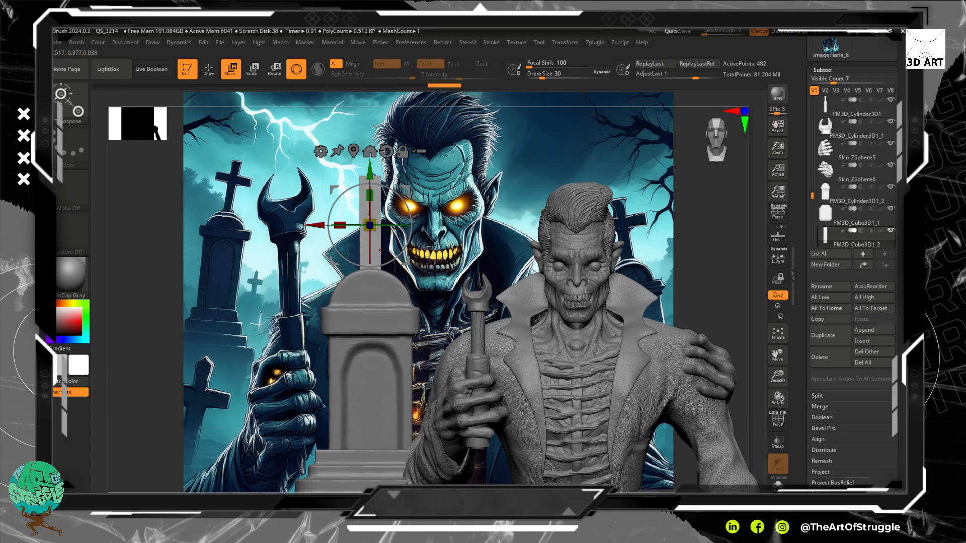
- Remesh the post with DynaMesh at resolution 128 and display its wireframe
scroll(904, 445, down, 5)
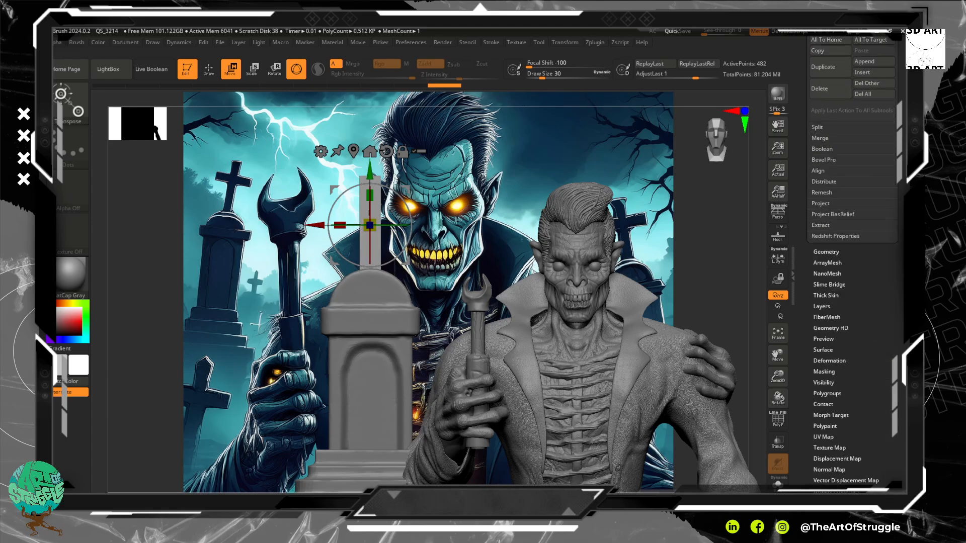
click(835, 251)
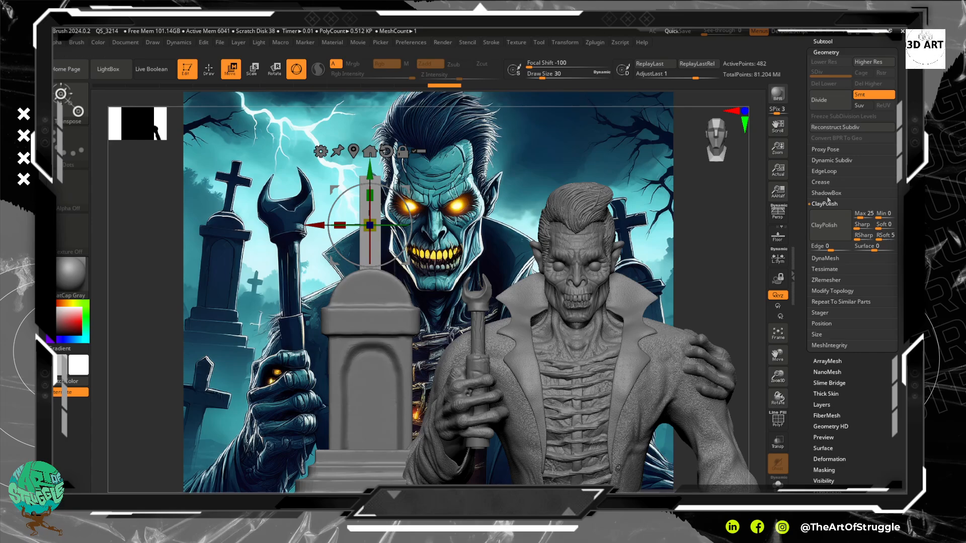
click(830, 260)
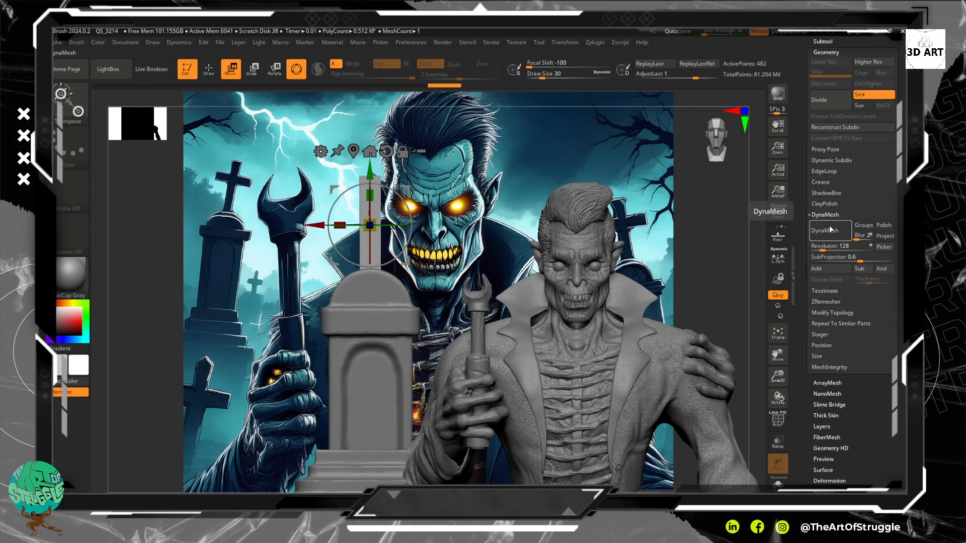
click(777, 419)
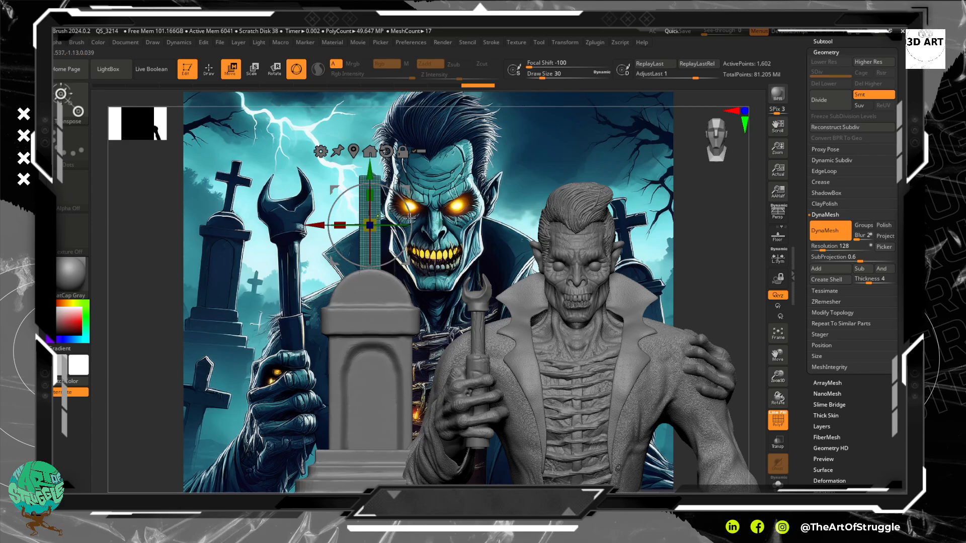
- Try masking horizontal bands across the upright post above the dome
click(209, 71)
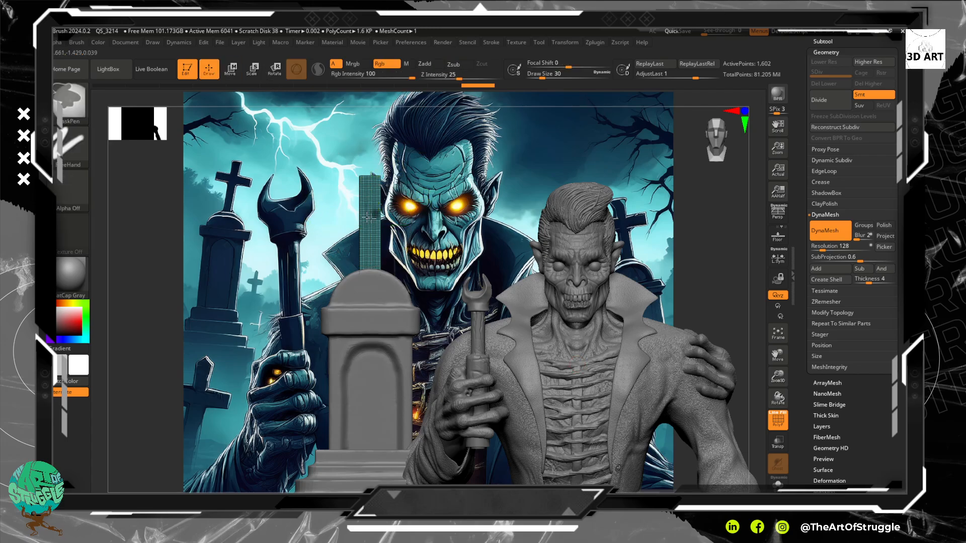
ctrl+drag(145, 190, 460, 237)
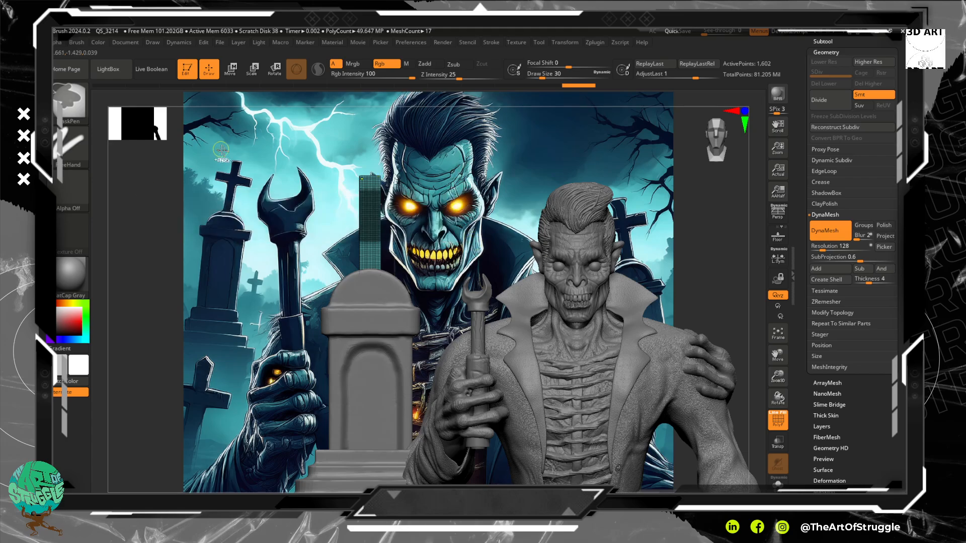
ctrl+drag(142, 164, 495, 207)
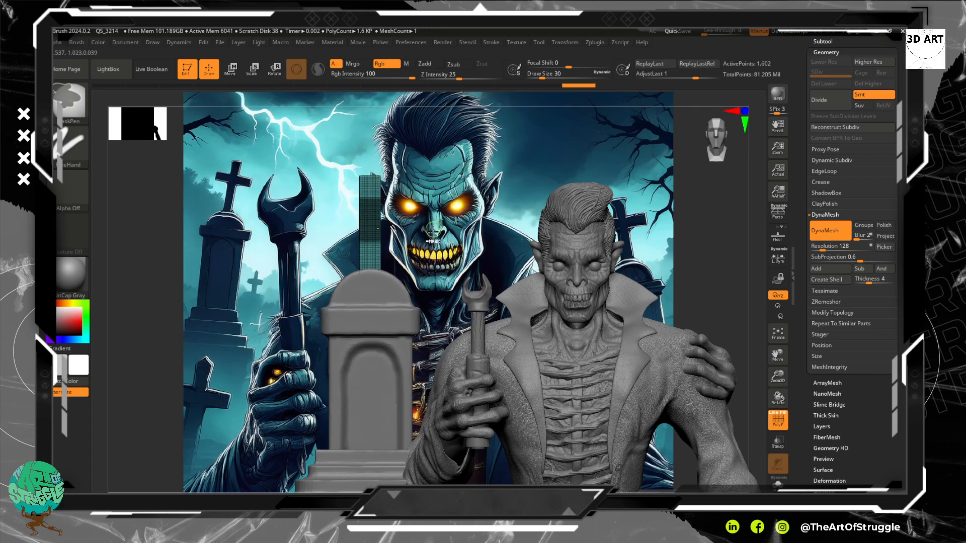
ctrl+drag(167, 225, 505, 266)
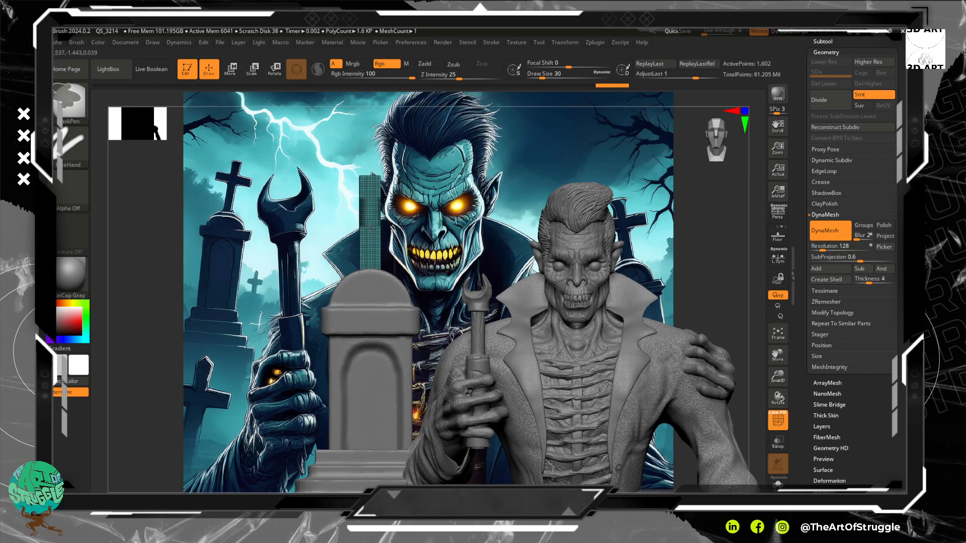
- Set the masking brush to MaskRect and try a rectangular mask on the post from above
drag(374, 235, 223, 265)
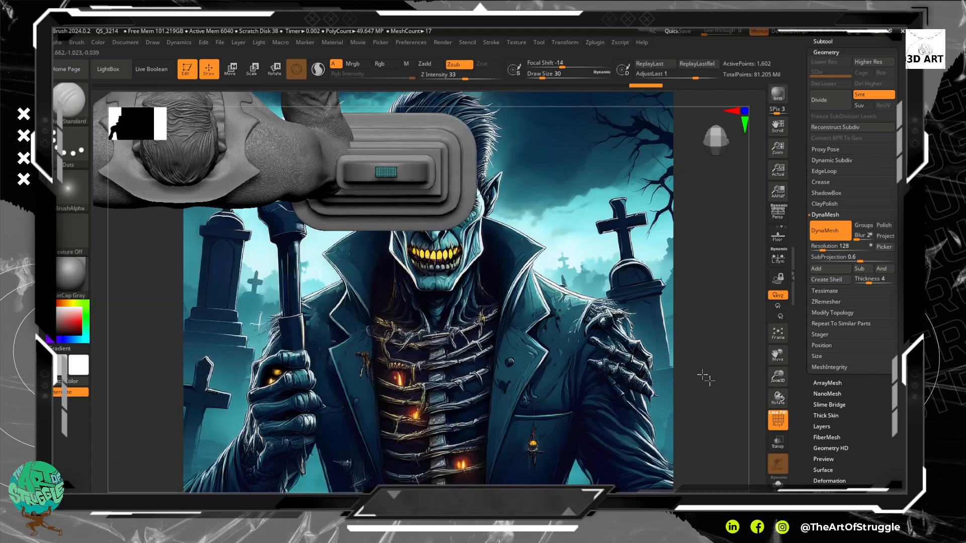
key(ctrl)
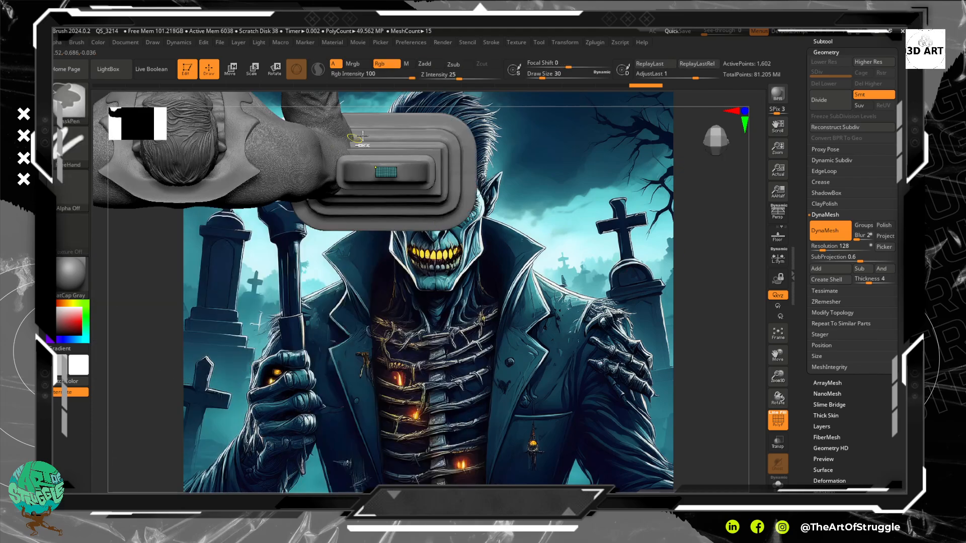
ctrl+drag(387, 199, 386, 207)
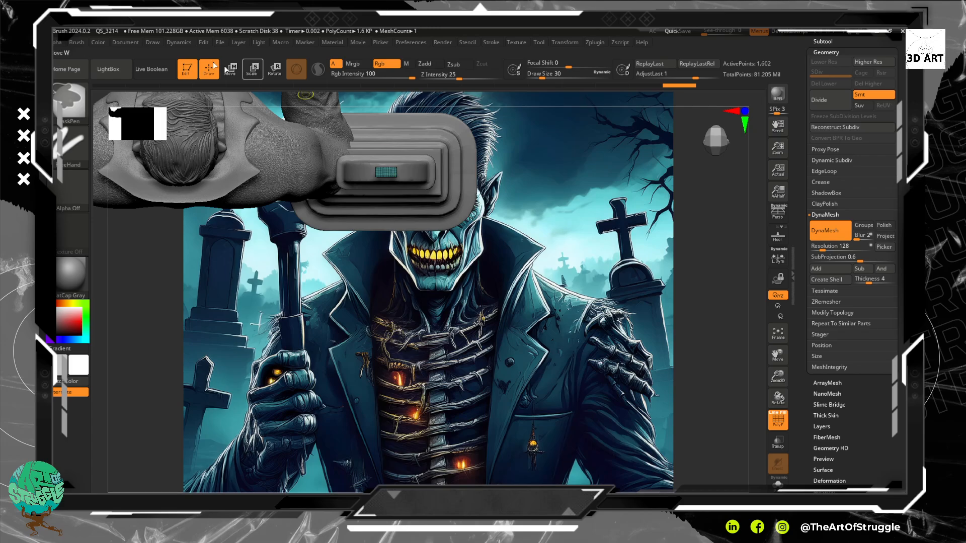
ctrl+alt+click(86, 110)
click(105, 115)
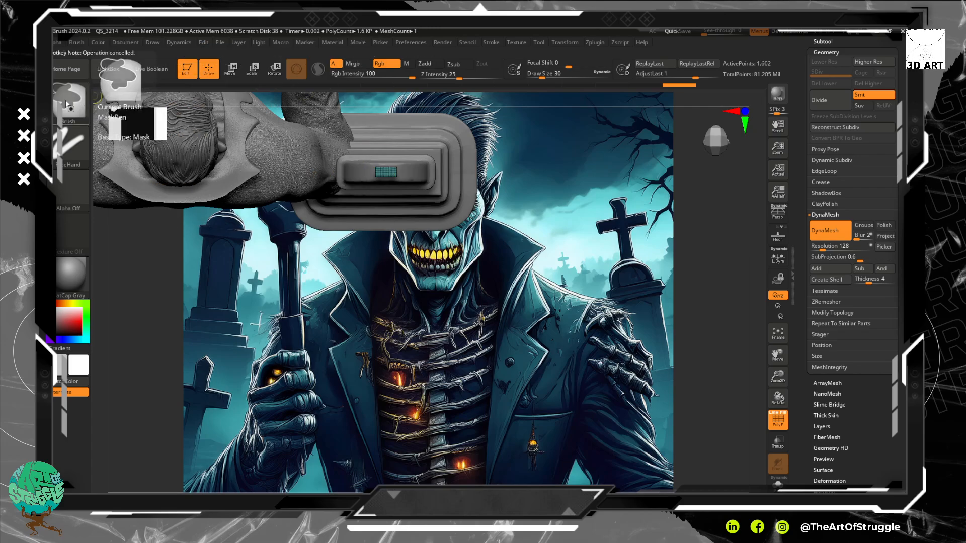
ctrl+click(76, 103)
click(378, 152)
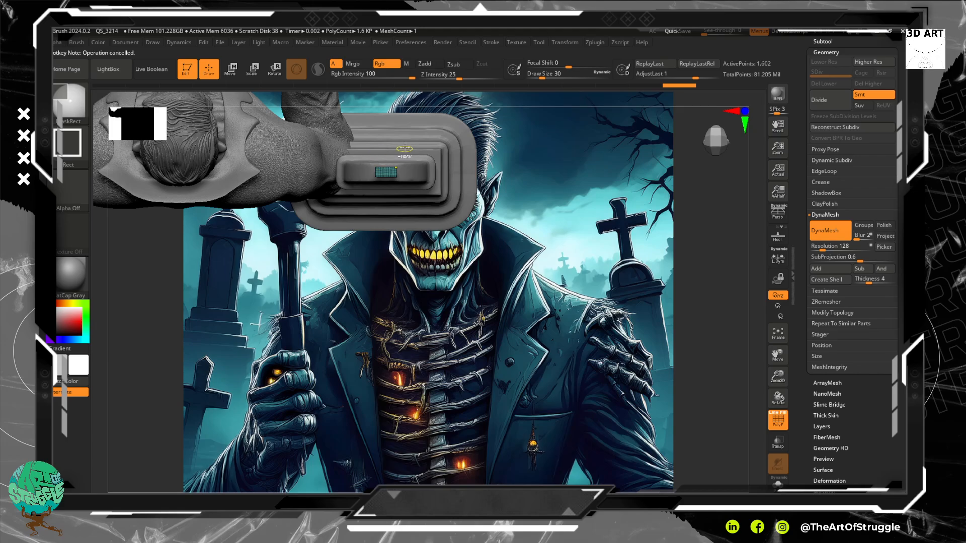
mouse_move(379, 134)
ctrl+mouse_down()
mouse_move(396, 214)
mouse_move(378, 149)
ctrl+mouse_up()
mouse_move(693, 245)
mouse_down()
mouse_move(698, 197)
mouse_move(639, 163)
mouse_move(661, 222)
mouse_move(732, 196)
mouse_move(639, 185)
mouse_up()
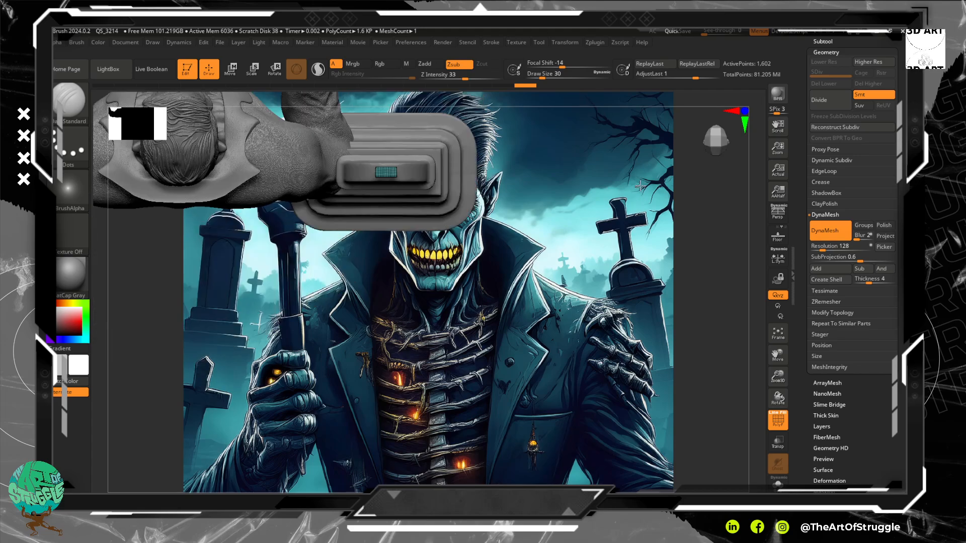
drag(640, 117, 633, 371)
mouse_move(682, 388)
mouse_down()
mouse_move(656, 292)
mouse_move(701, 262)
mouse_up()
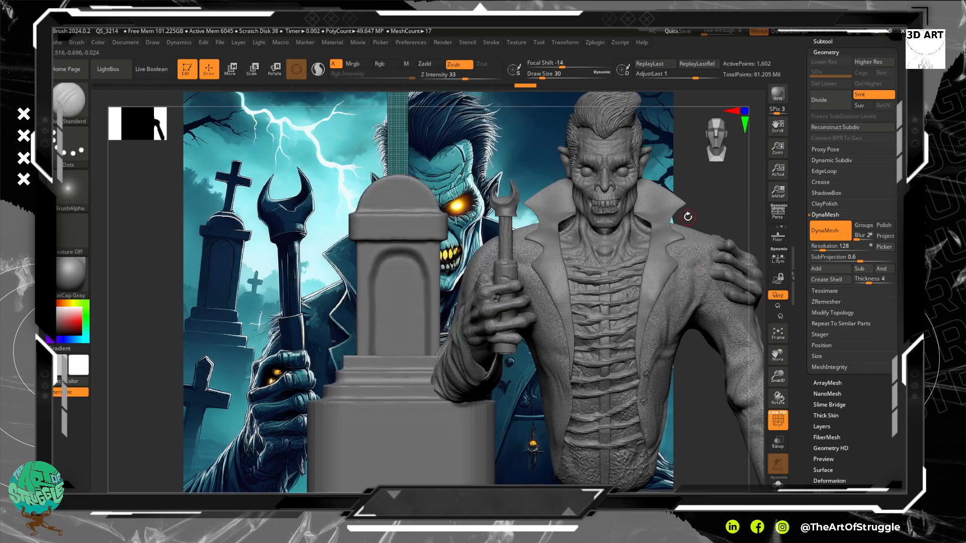
- Mask the upright post above the dome with rectangular masks, leaving a horizontal band unmasked for the cross arms
alt+drag(687, 217, 698, 350)
ctrl+drag(345, 224, 474, 273)
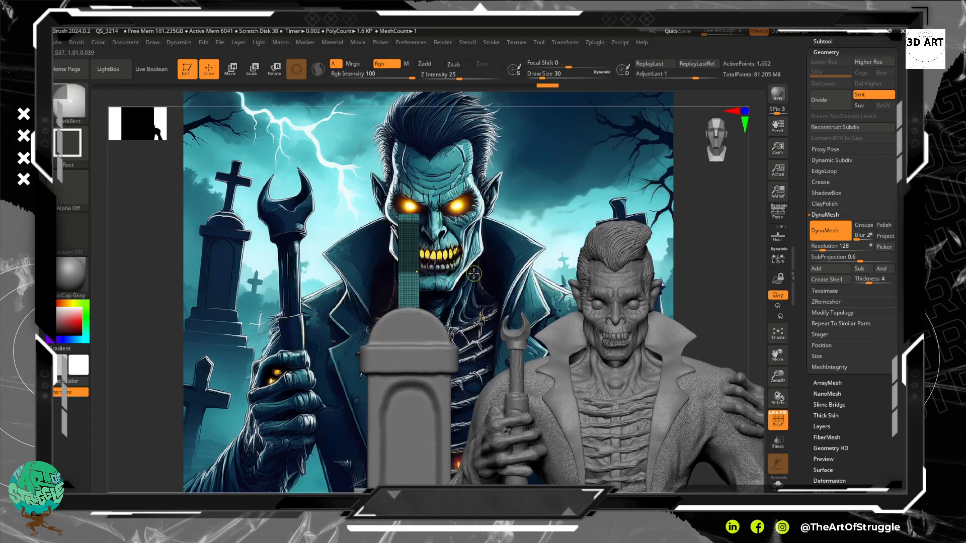
ctrl+alt+drag(344, 194, 482, 234)
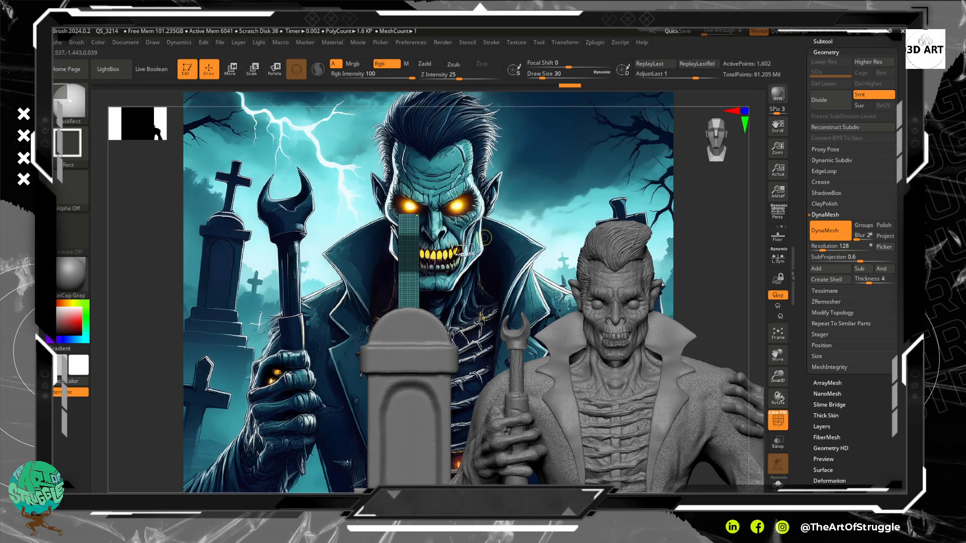
ctrl+alt+drag(463, 298, 345, 262)
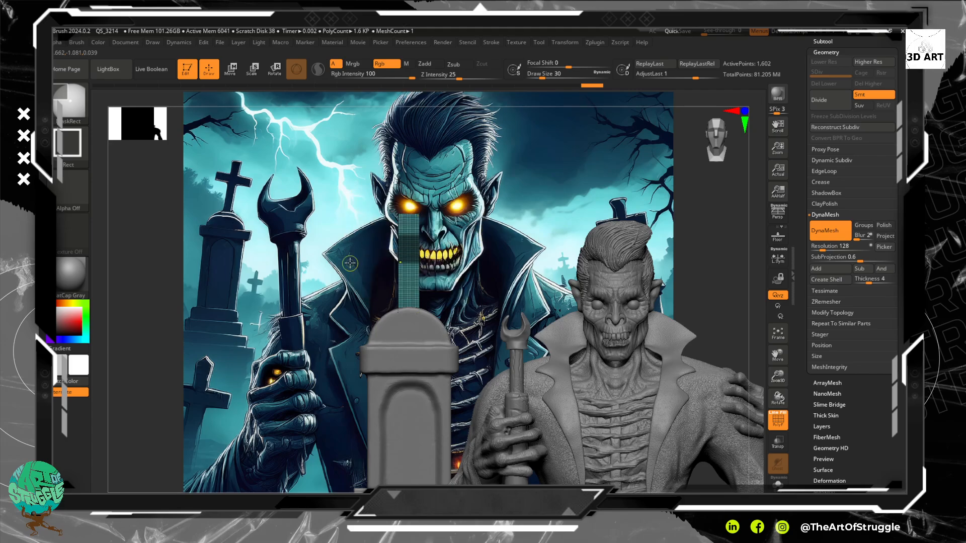
ctrl+drag(357, 206, 466, 236)
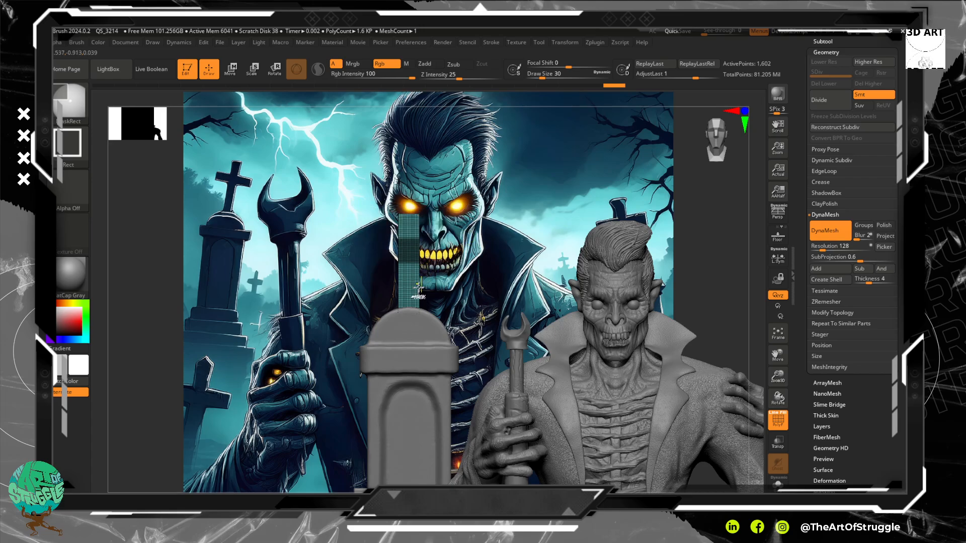
ctrl+alt+drag(404, 260, 385, 151)
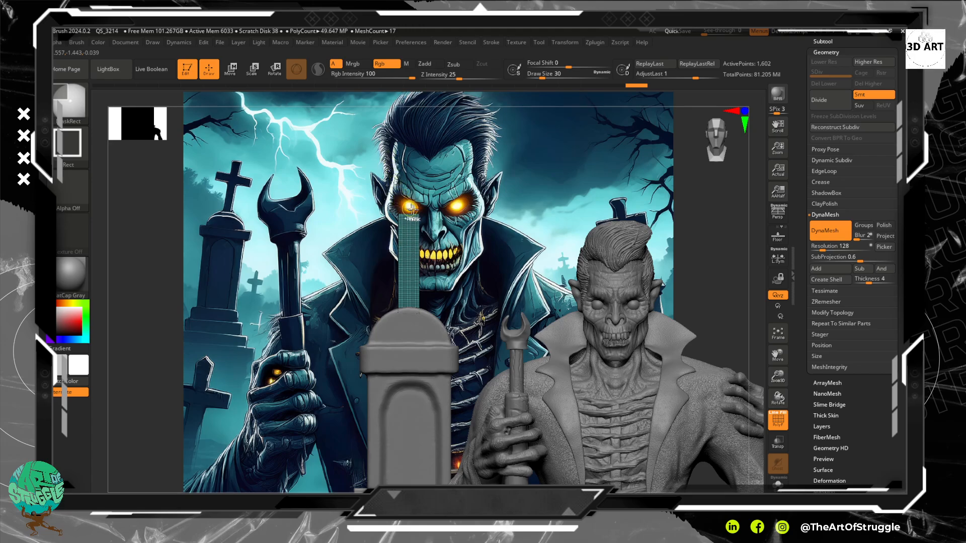
key(ctrl+z)
ctrl+drag(399, 190, 418, 282)
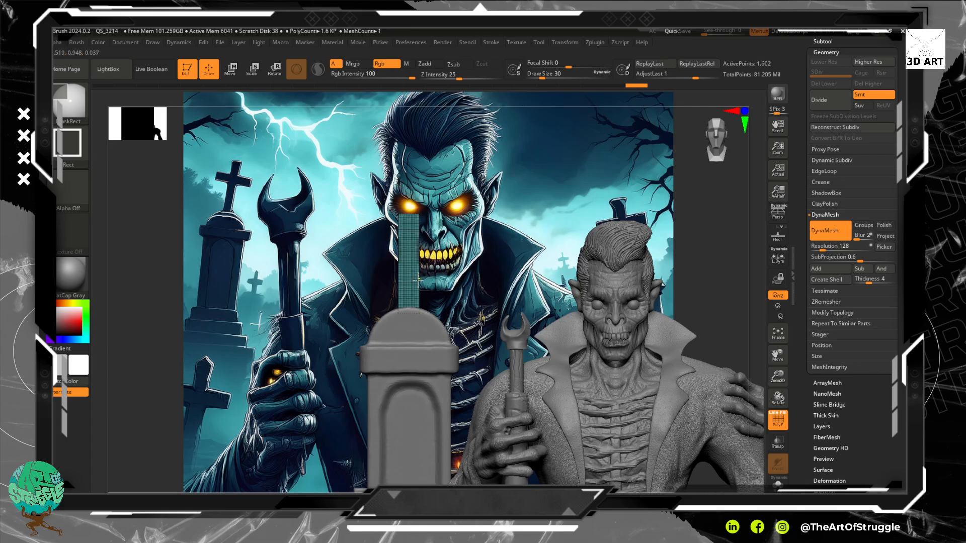
mouse_move(667, 266)
mouse_down()
mouse_move(611, 271)
mouse_move(689, 267)
mouse_move(606, 271)
mouse_move(655, 270)
mouse_up()
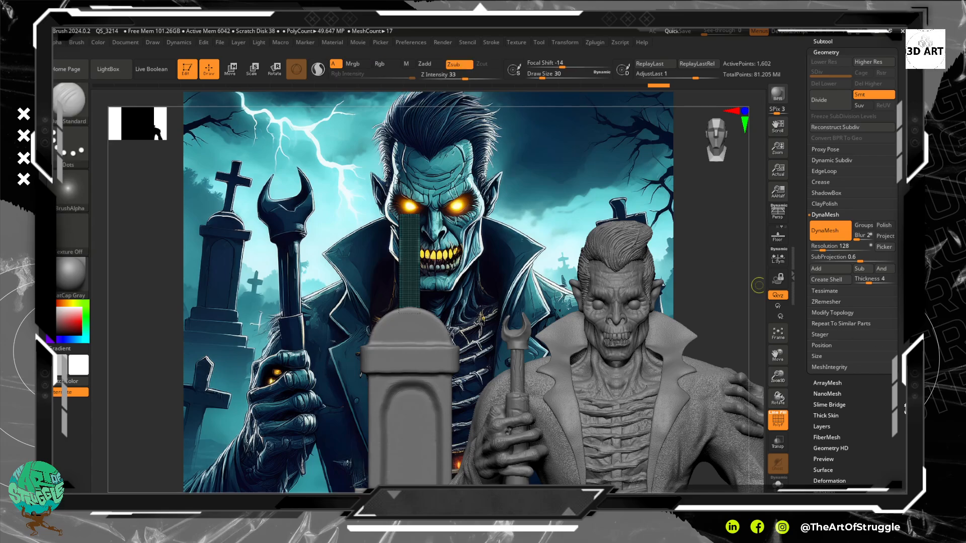
- Try pushing the post's unmasked band outward into cross arms with the Inflate deformation, and undo it
drag(904, 408, 892, 323)
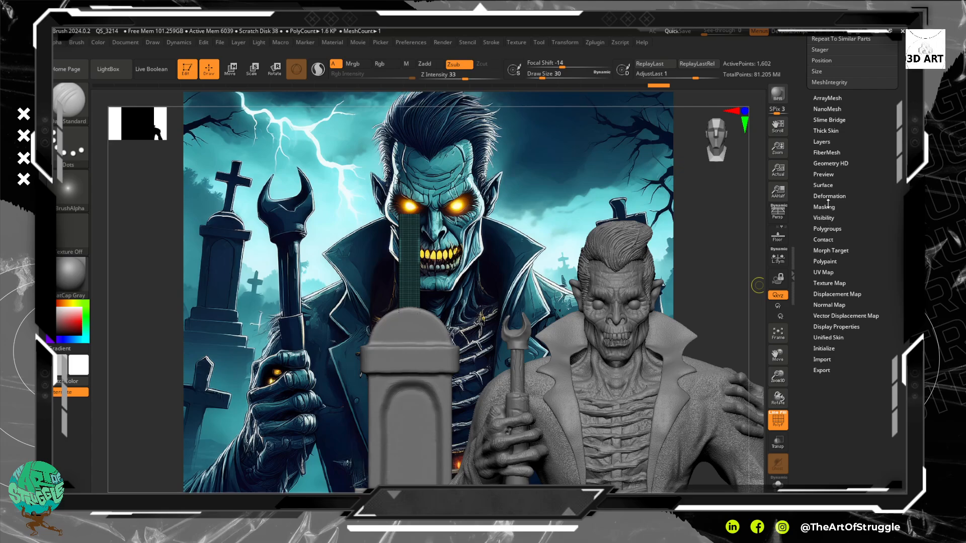
click(828, 197)
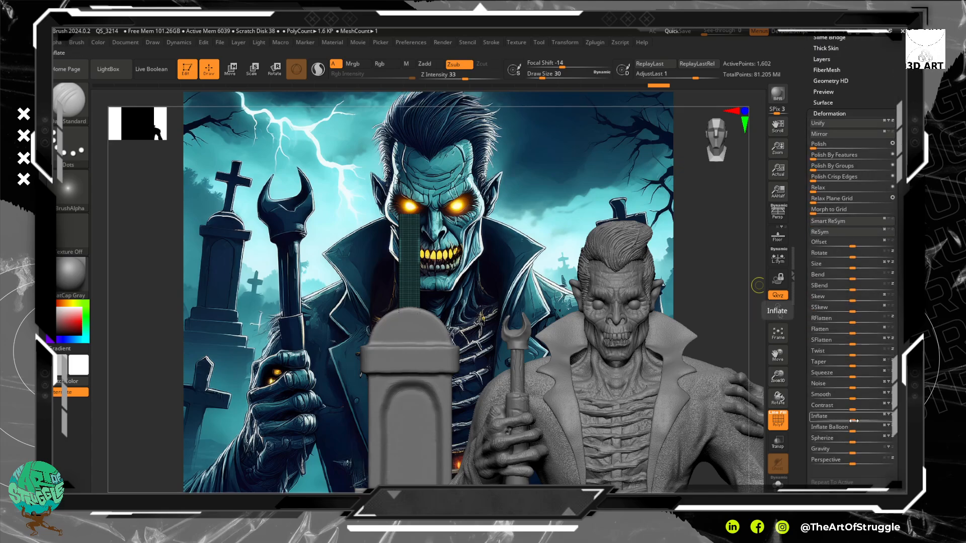
drag(864, 420, 904, 422)
key(ctrl+z)
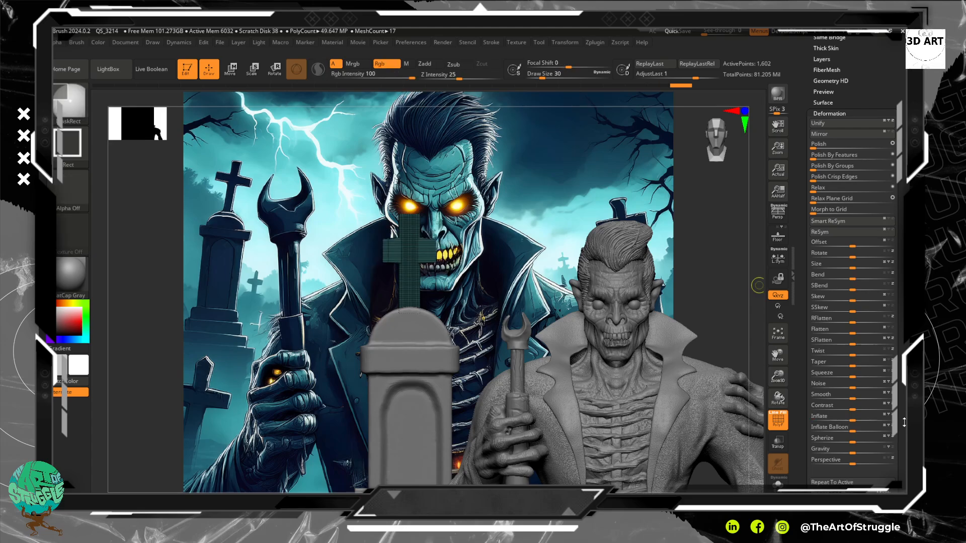
mouse_move(708, 280)
mouse_down()
mouse_move(638, 305)
mouse_move(679, 306)
mouse_move(603, 304)
mouse_move(344, 222)
mouse_up()
key(ctrl+z)
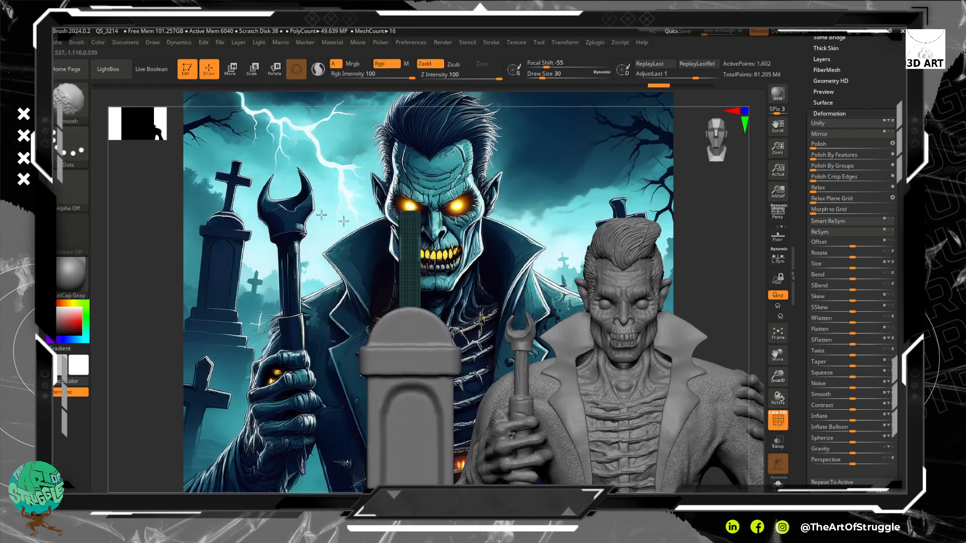
- Try moving the post's unmasked band sideways along X with the Move gizmo to form a cross arm, and undo it
mouse_move(326, 180)
ctrl+mouse_down()
mouse_move(403, 229)
mouse_move(419, 313)
mouse_move(412, 317)
ctrl+mouse_up()
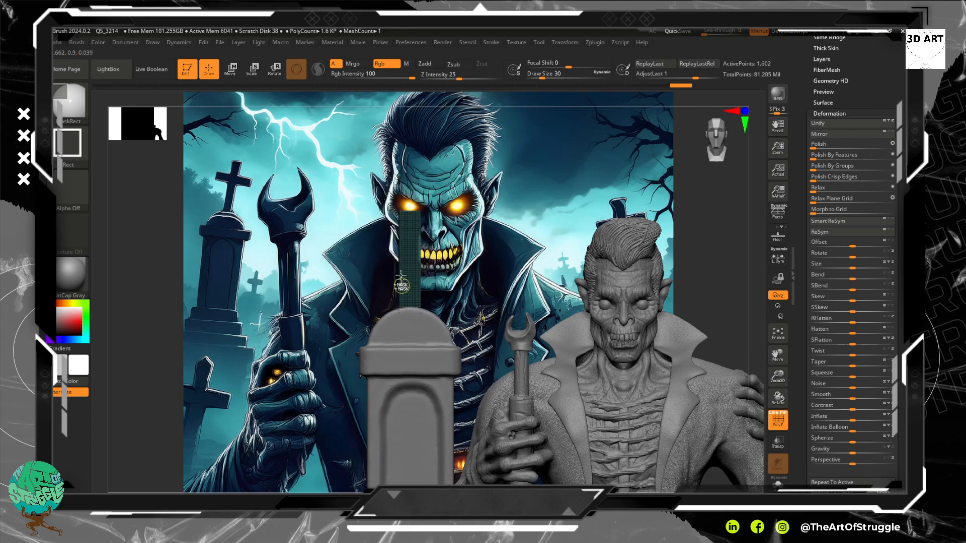
click(224, 72)
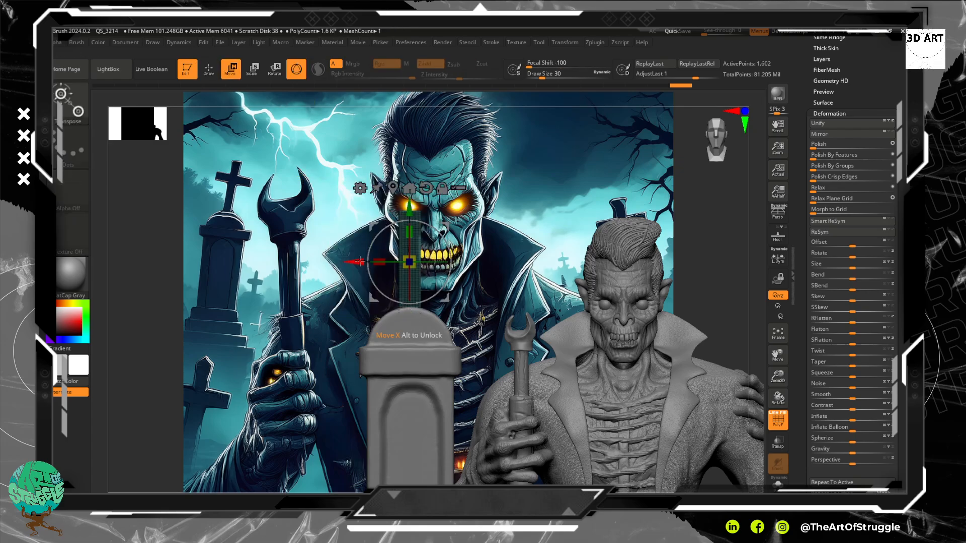
mouse_move(359, 262)
mouse_down()
mouse_move(442, 261)
mouse_move(398, 261)
mouse_up()
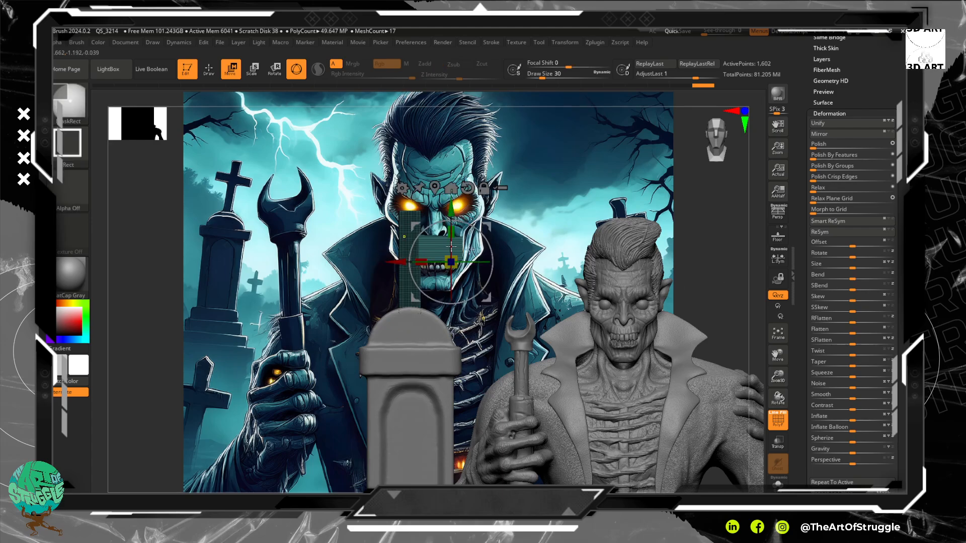
mouse_move(688, 231)
alt+mouse_down()
mouse_move(718, 379)
mouse_move(718, 360)
alt+mouse_up()
key(ctrl+z)
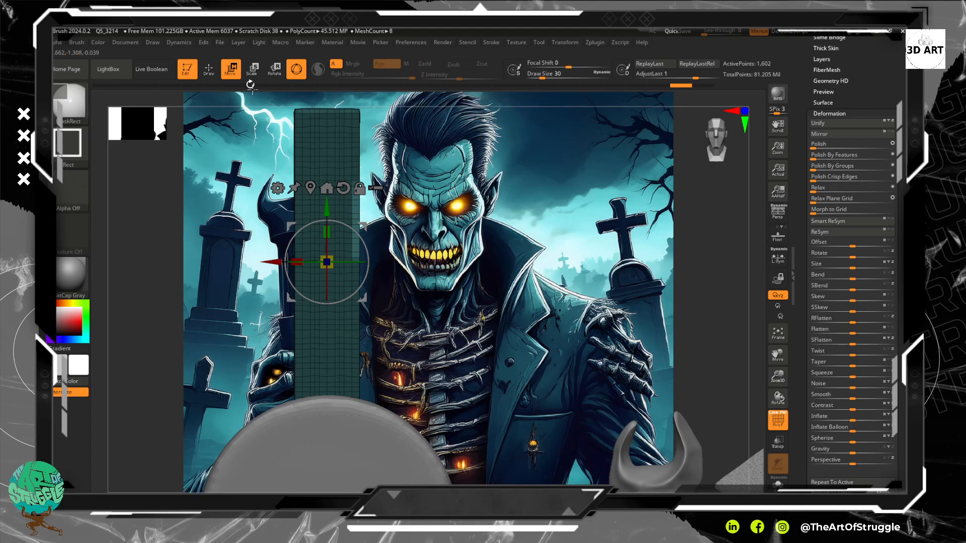
- Return to Draw mode and try masking one vertical half of the post with a rectangle, undoing the attempts
key(q)
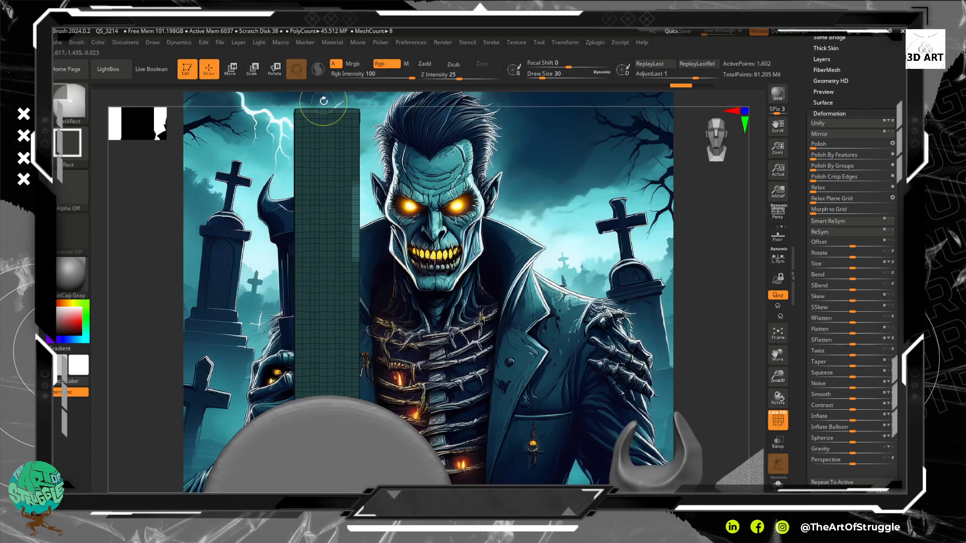
ctrl+drag(323, 100, 356, 317)
ctrl+drag(330, 101, 356, 300)
key(ctrl+z)
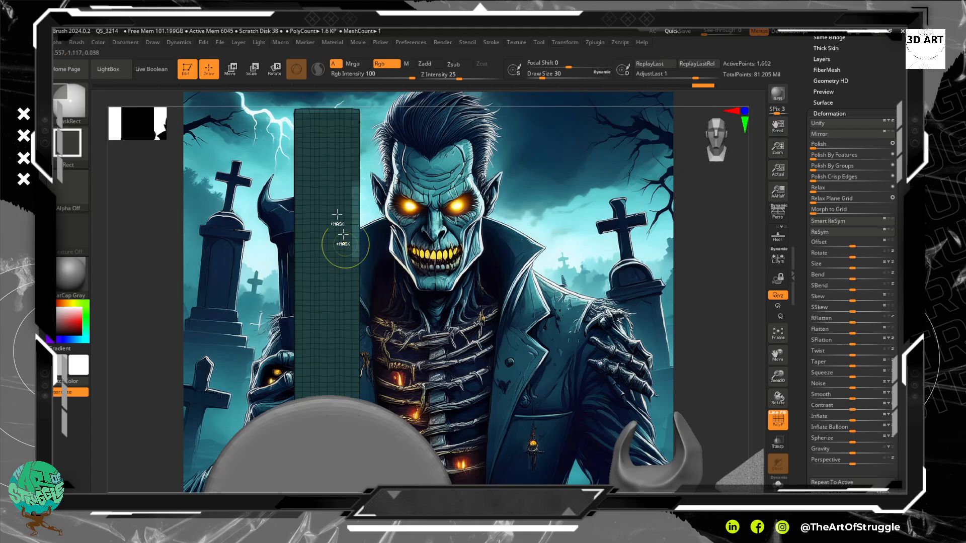
ctrl+drag(351, 108, 345, 295)
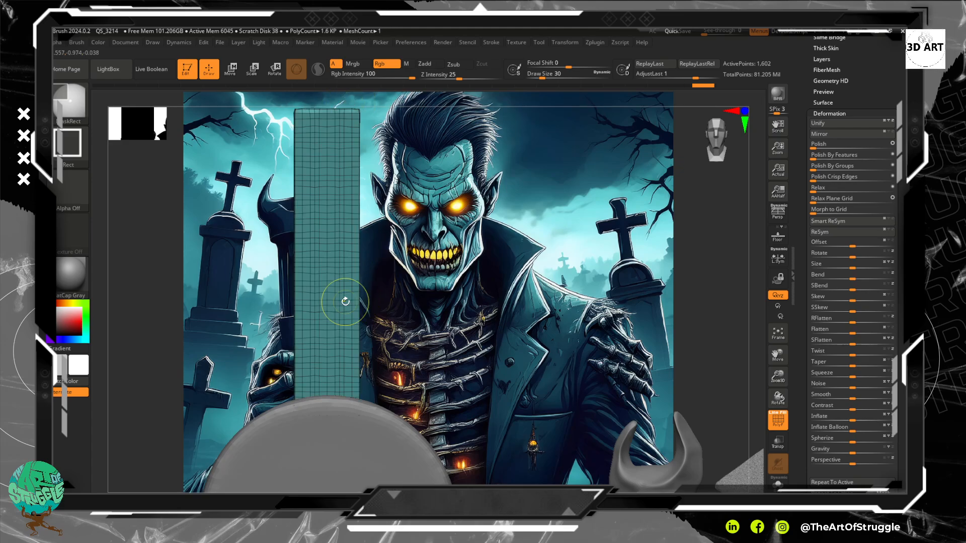
key(ctrl+z)
- Try masking a short rectangular strip on the post's upper side edge and subtracting from it, undoing the last change
mouse_move(169, 252)
mouse_down()
mouse_move(141, 259)
mouse_move(175, 277)
mouse_move(125, 281)
mouse_up()
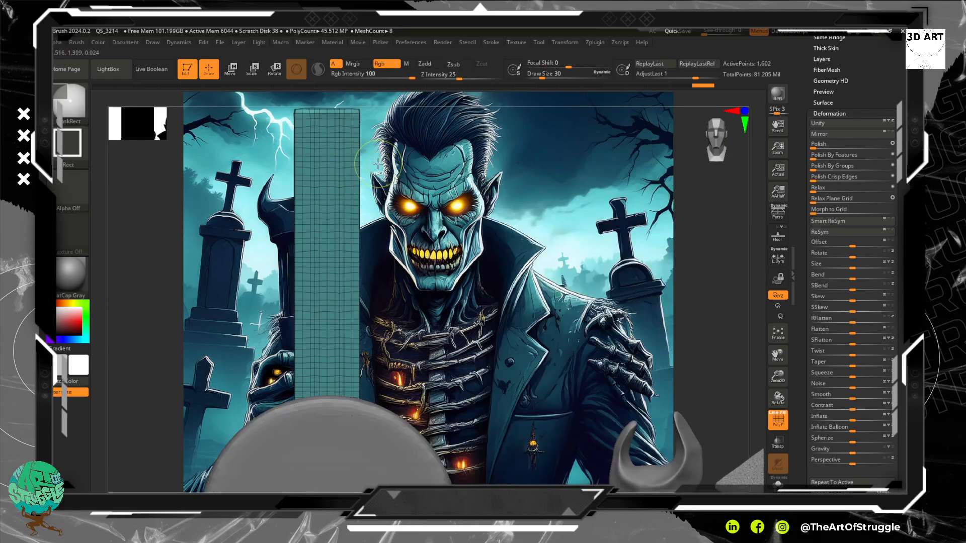
ctrl+drag(377, 163, 354, 258)
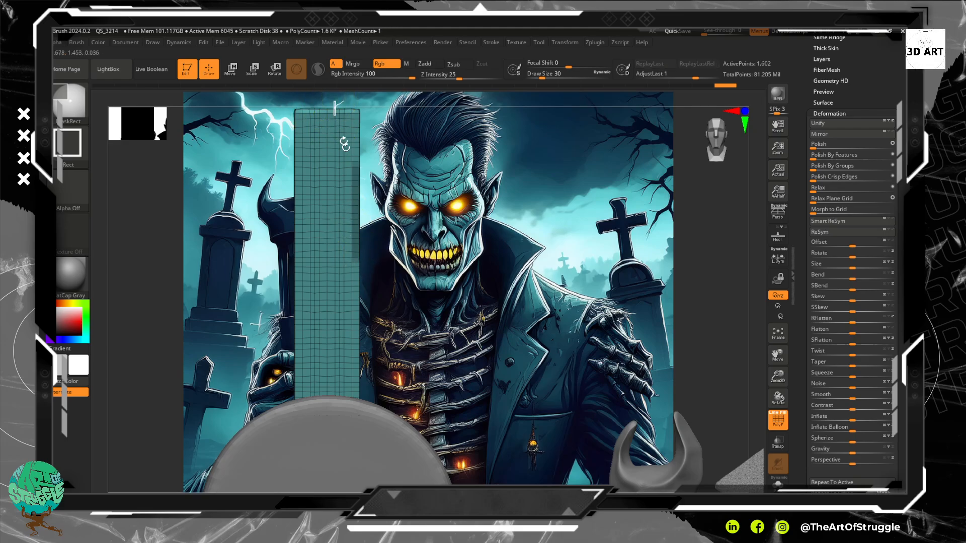
ctrl+alt+drag(345, 143, 325, 224)
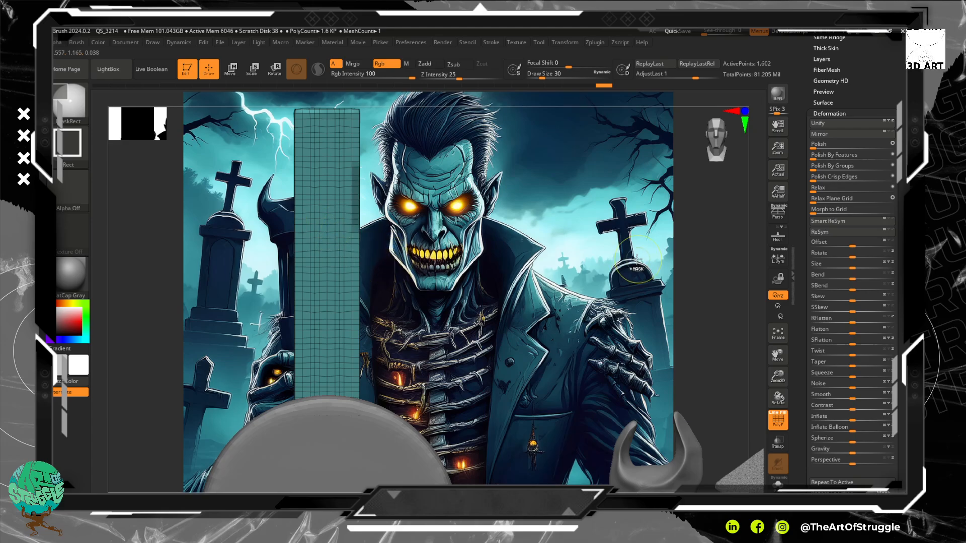
key(ctrl+z)
- View the post at an angle and reselect MaskRect as the masking brush
mouse_move(701, 282)
mouse_down()
mouse_move(604, 284)
mouse_move(638, 282)
mouse_up()
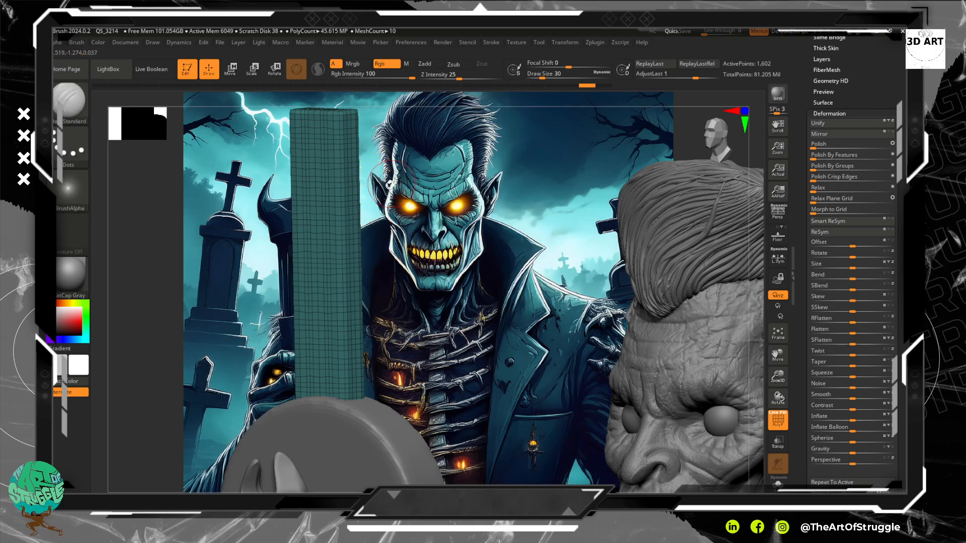
ctrl+click(85, 113)
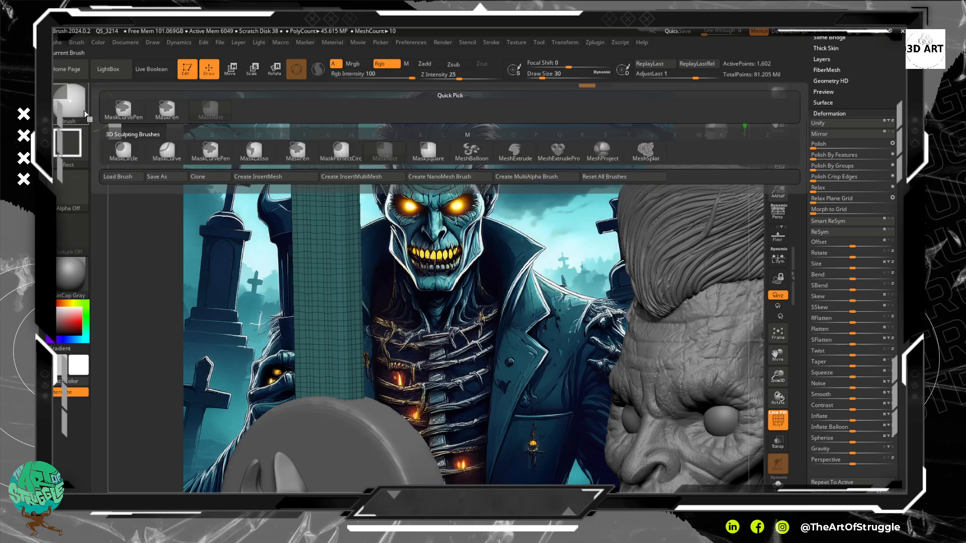
ctrl+click(388, 154)
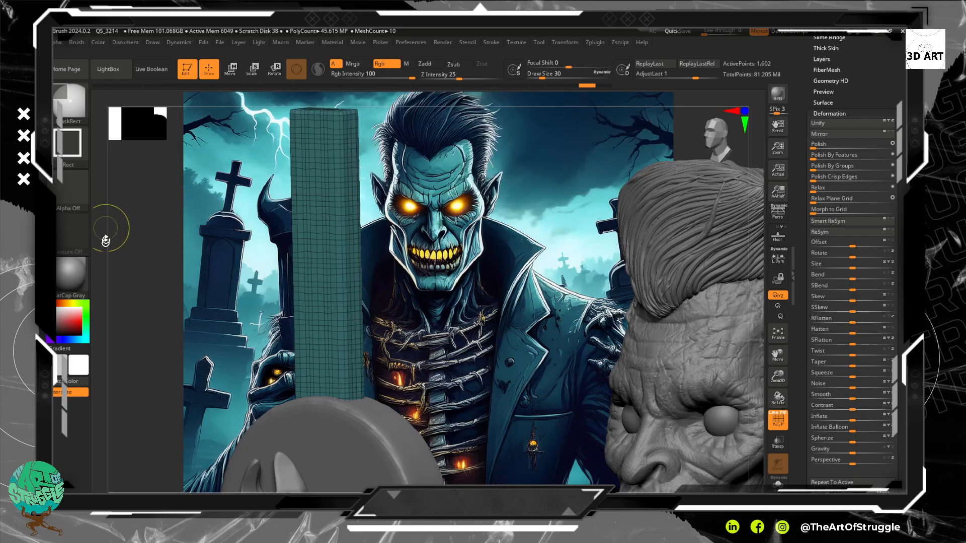
- Open the ZRemesher settings in the geometry options and remesh the tall upright bar
shift+drag(161, 280, 211, 254)
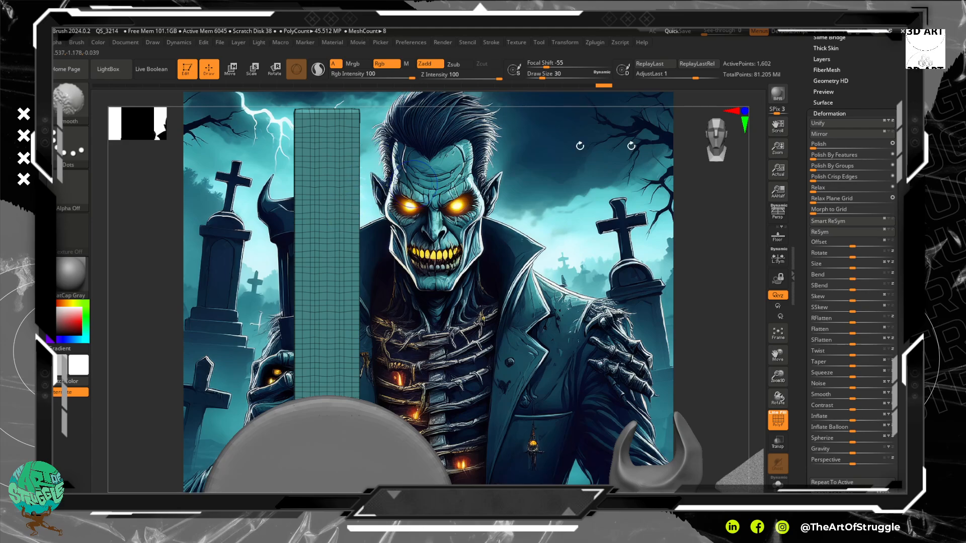
click(831, 114)
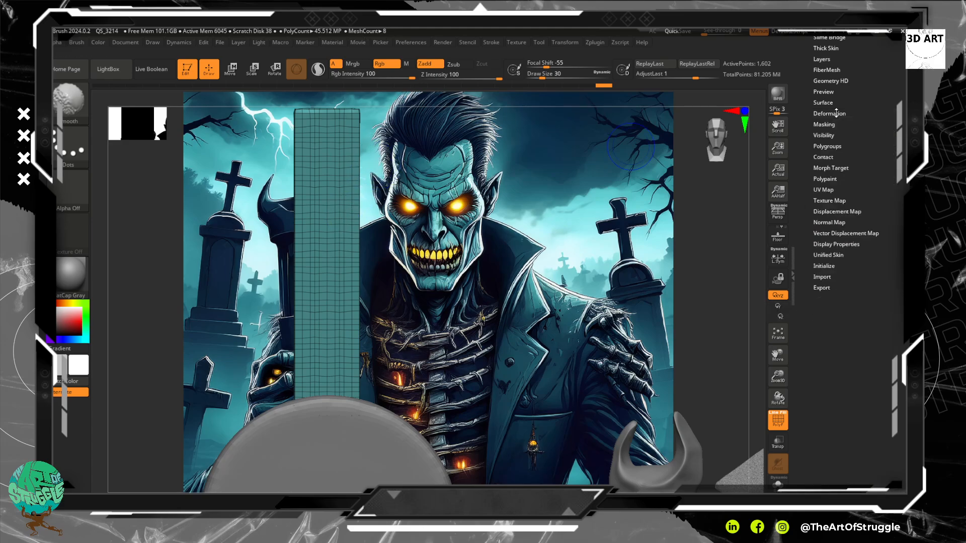
click(834, 112)
click(834, 112)
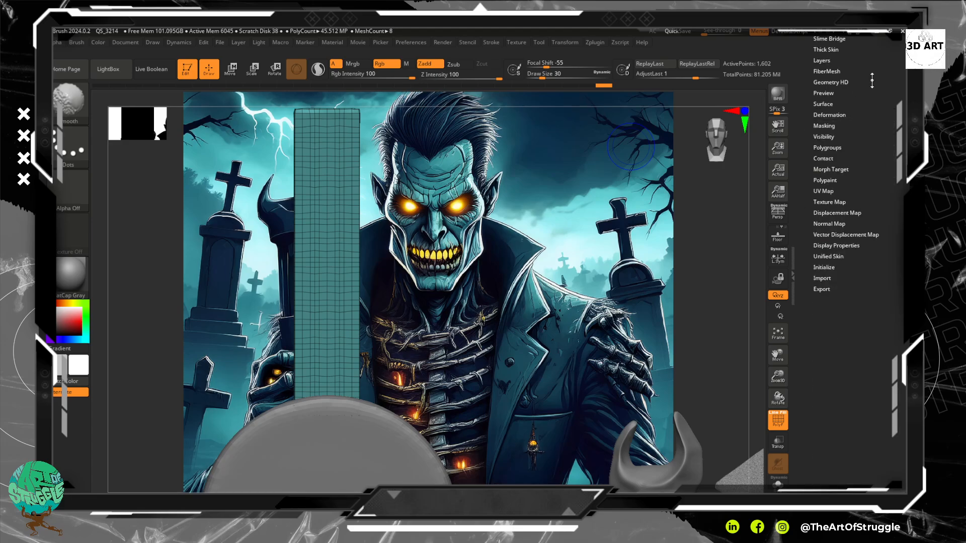
drag(855, 92, 871, 156)
click(826, 229)
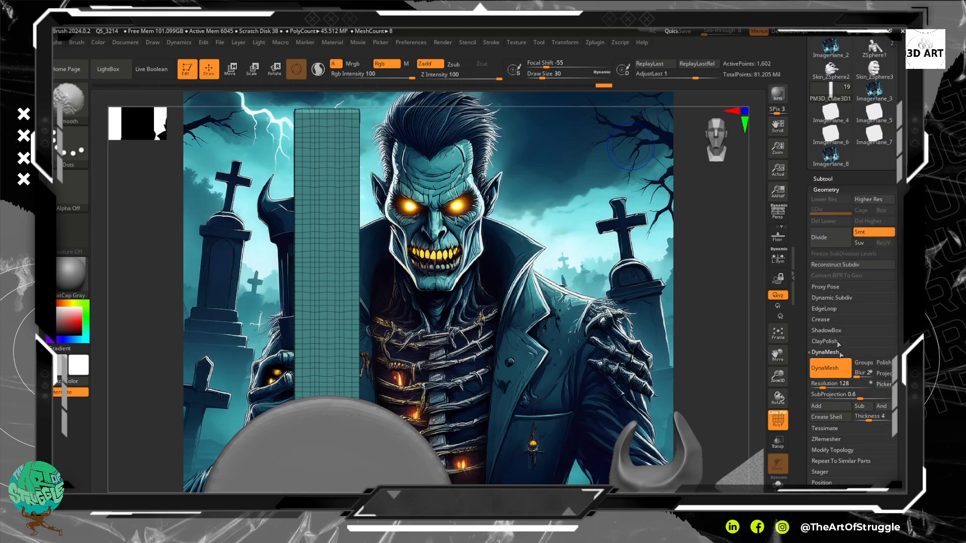
scroll(902, 328, down, 5)
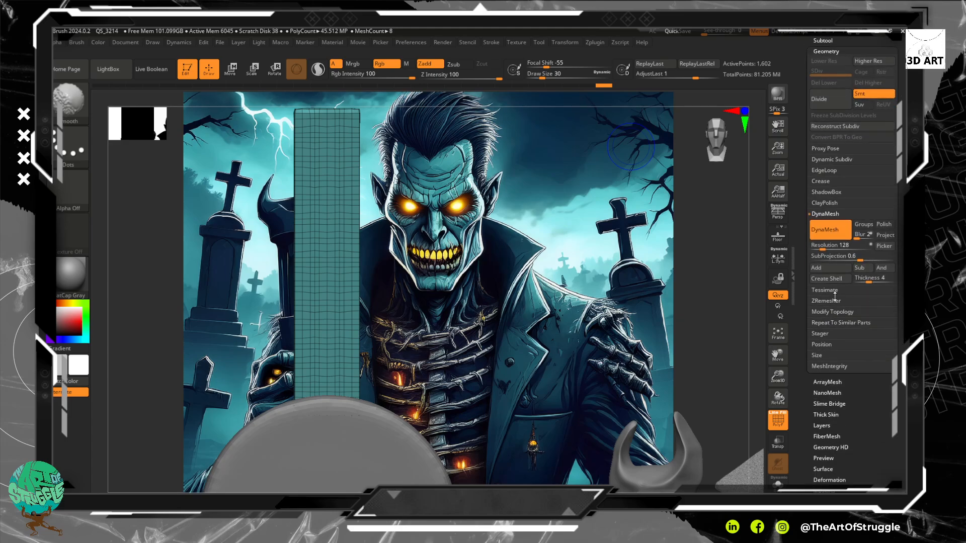
click(831, 301)
click(842, 319)
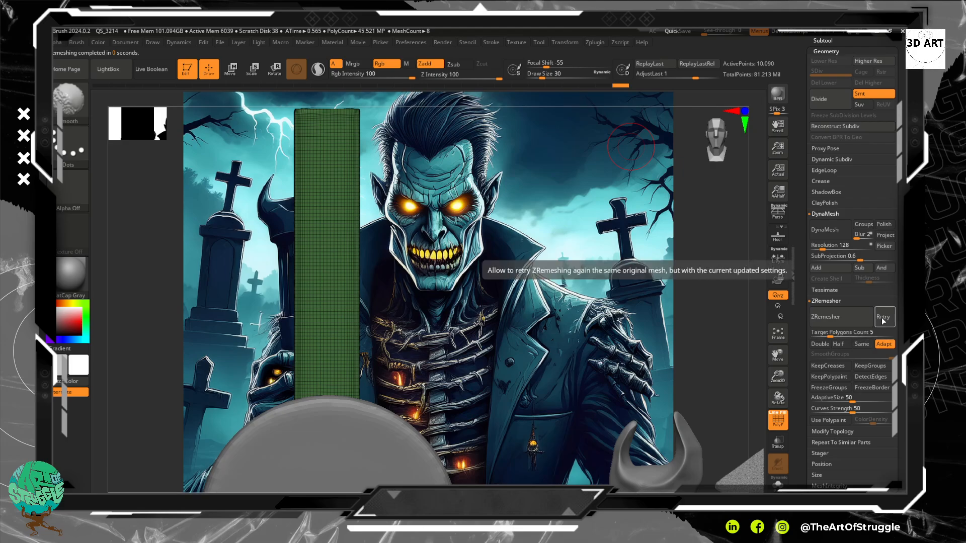
- Turn on Same and turn off Adapt for ZRemesher, and retry remeshing the upright bar
click(863, 344)
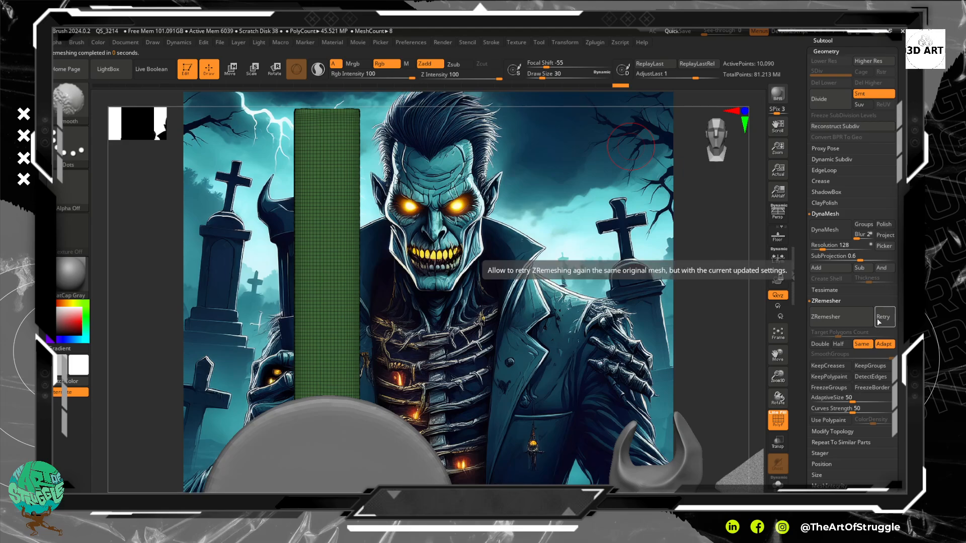
click(884, 344)
click(880, 317)
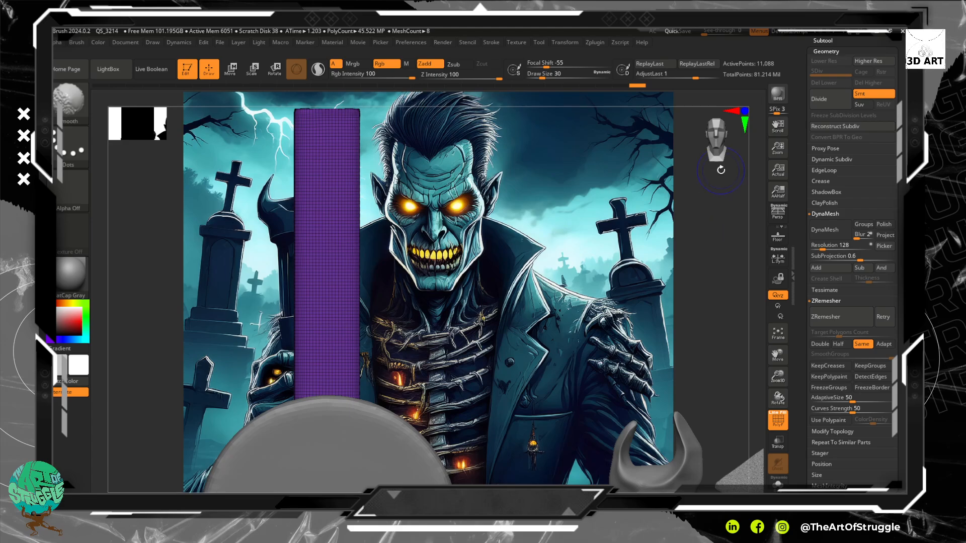
- Try to pull a horizontal cross arm out of a mask-isolated section on the bar's right side, and undo the pull
key(alt)
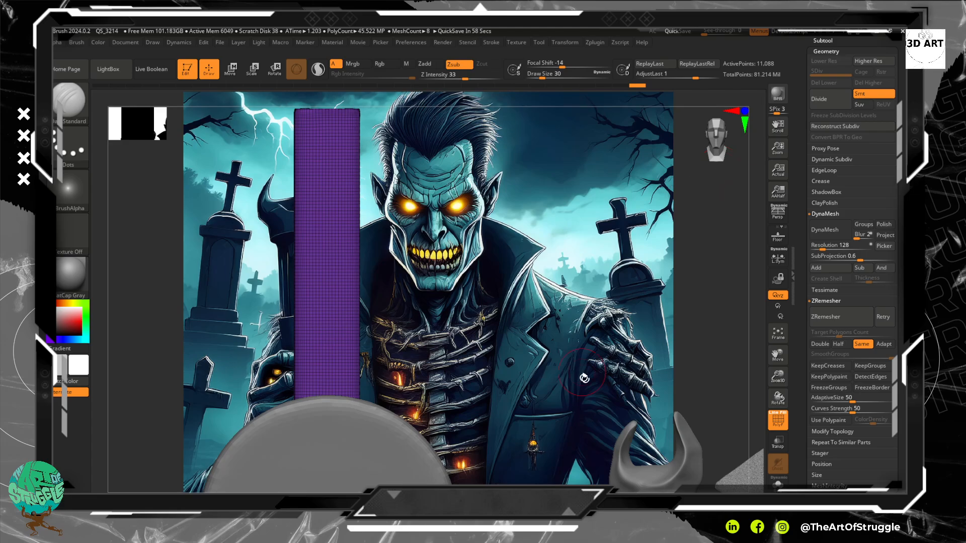
key(super)
click(703, 287)
mouse_move(712, 229)
mouse_down()
mouse_move(690, 234)
mouse_move(711, 231)
mouse_up()
ctrl+drag(385, 163, 354, 227)
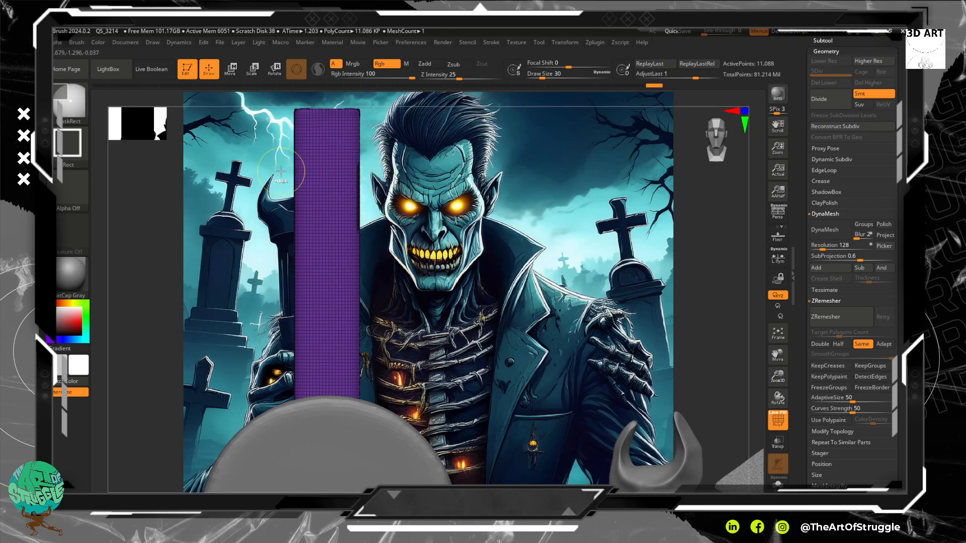
ctrl+click(158, 208)
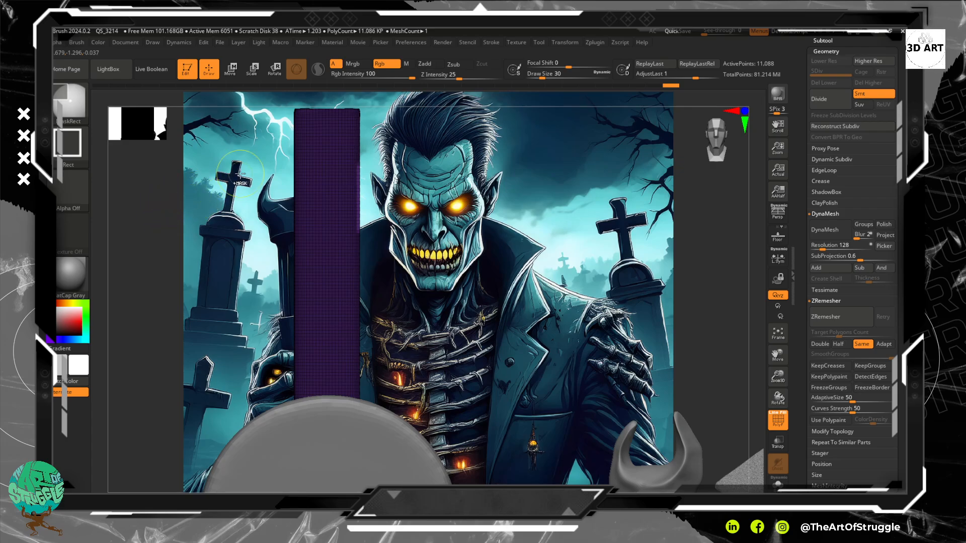
key(w)
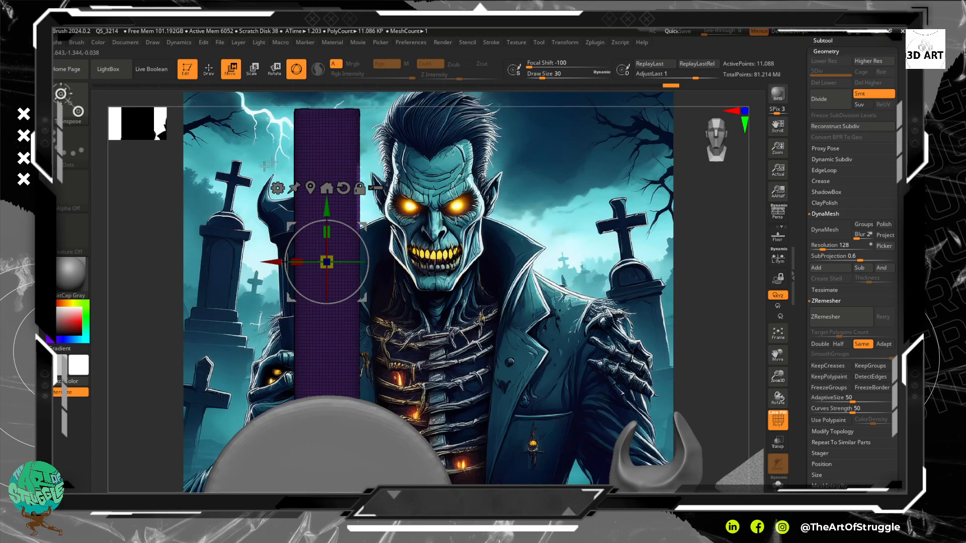
drag(274, 261, 408, 269)
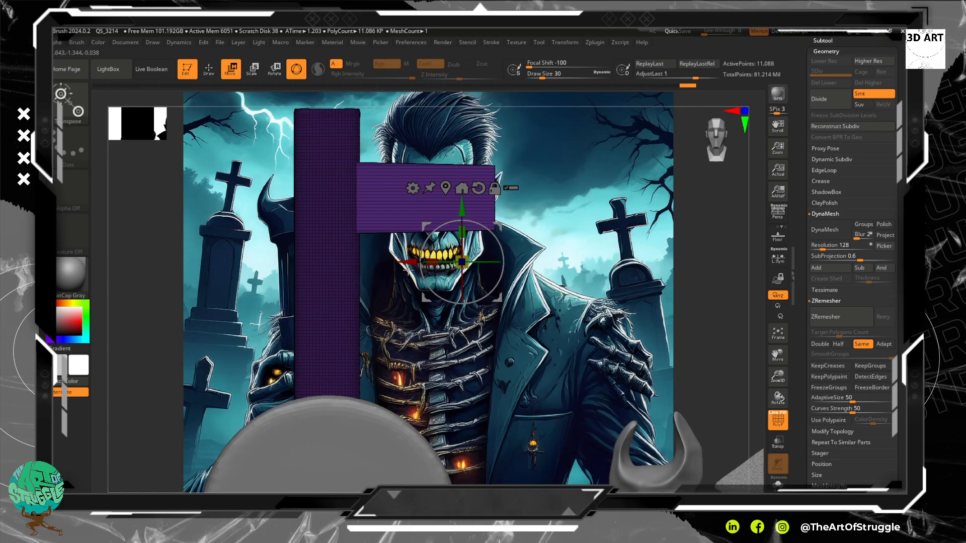
key(ctrl)
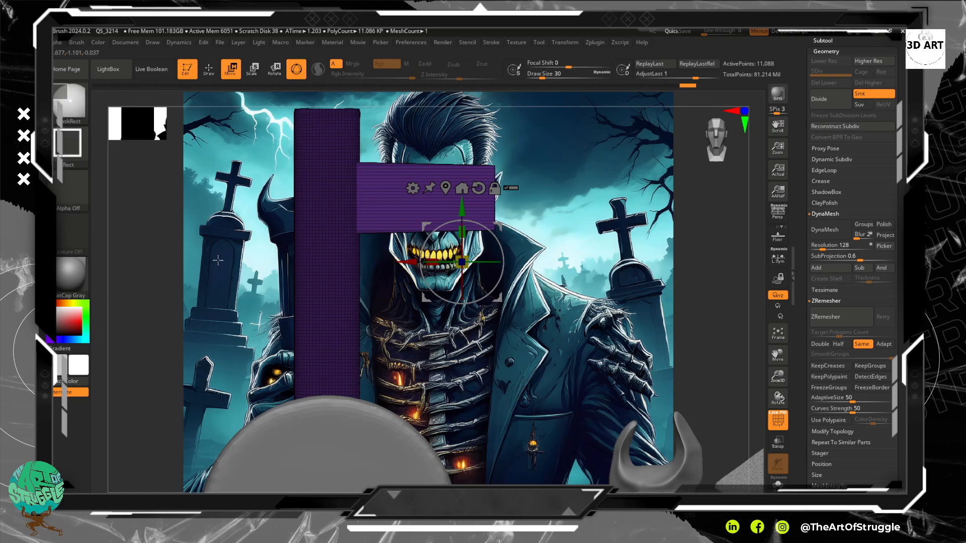
key(ctrl+z)
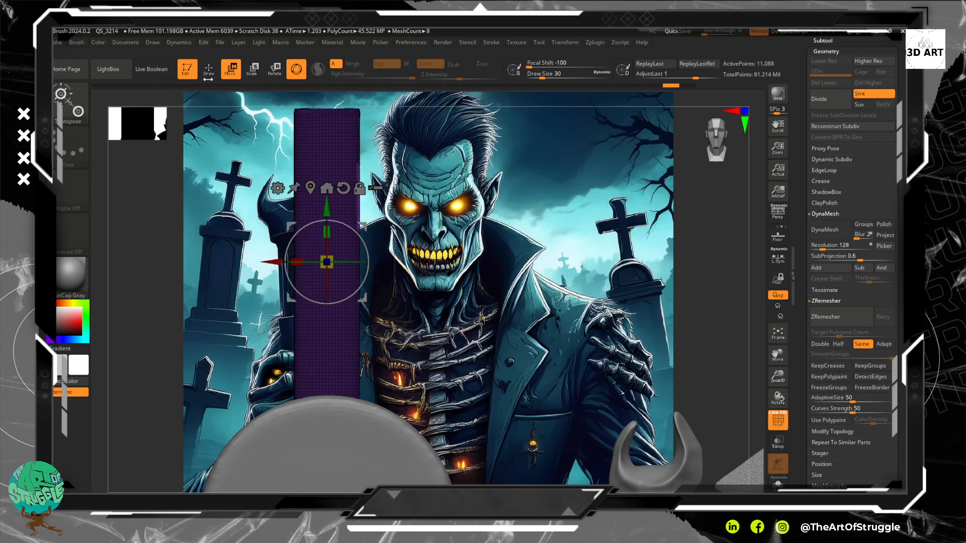
- Isolate a shorter section on the bar's right side with an inverted mask, move it outward as a horizontal arm, and clear the mask
click(208, 69)
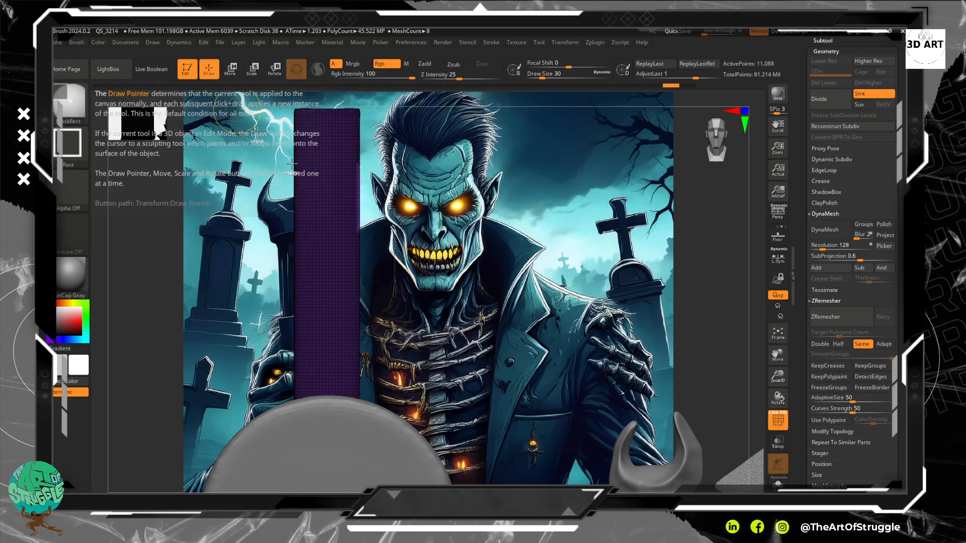
ctrl+click(317, 229)
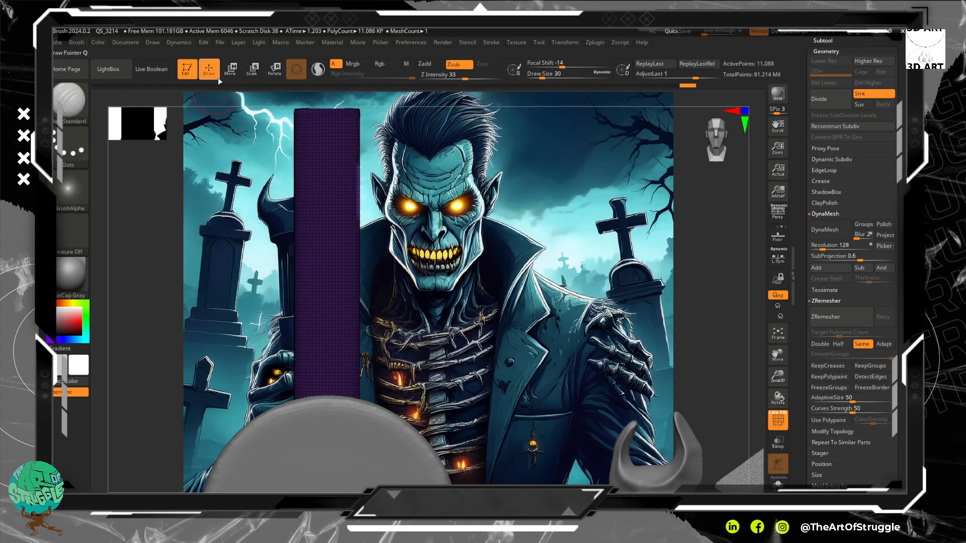
click(231, 69)
drag(275, 264, 406, 265)
key(ctrl)
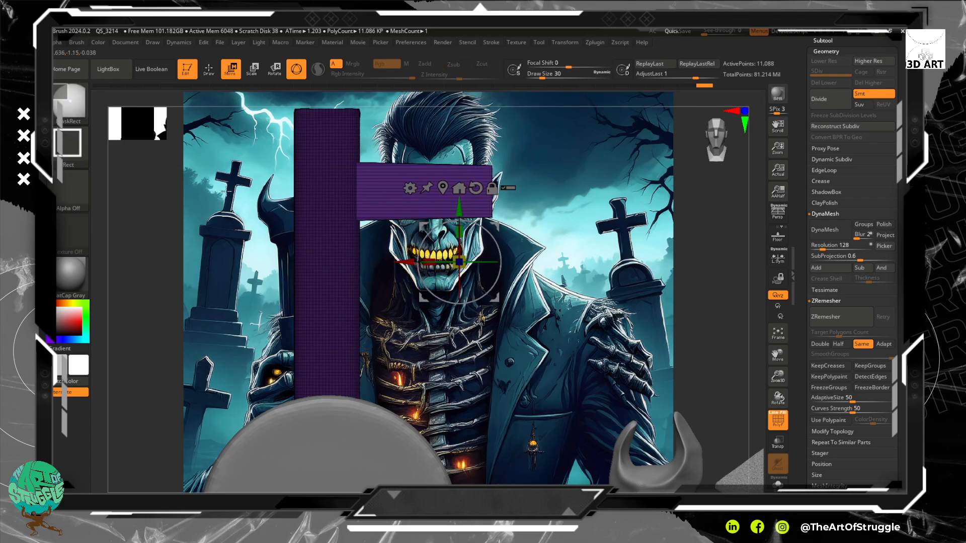
ctrl+click(226, 192)
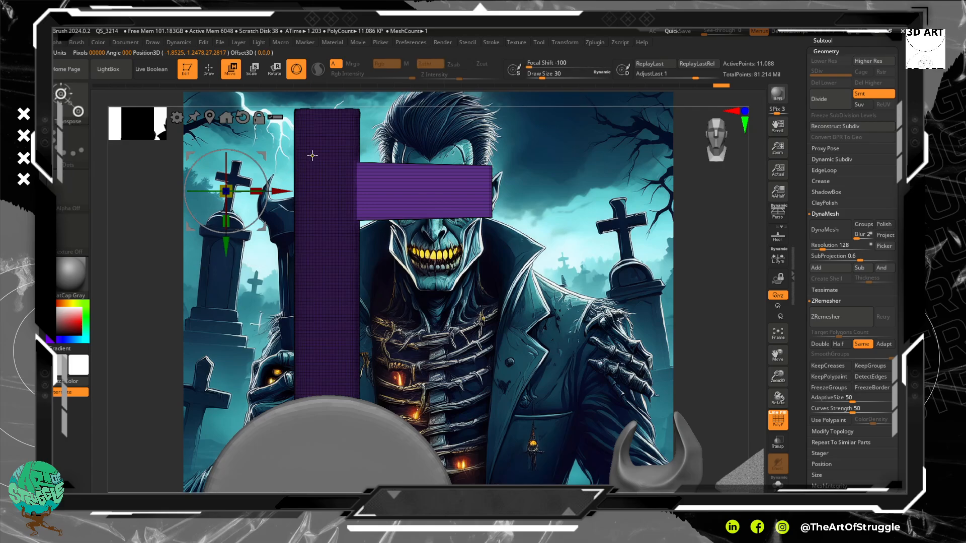
key(ctrl+z)
click(208, 69)
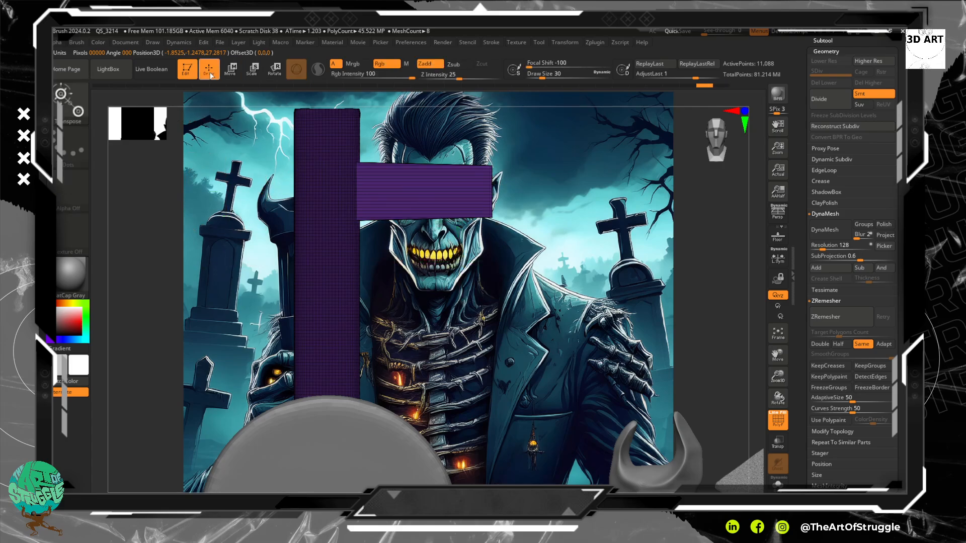
mouse_move(243, 153)
ctrl+mouse_down()
mouse_move(320, 209)
mouse_move(276, 235)
ctrl+mouse_up()
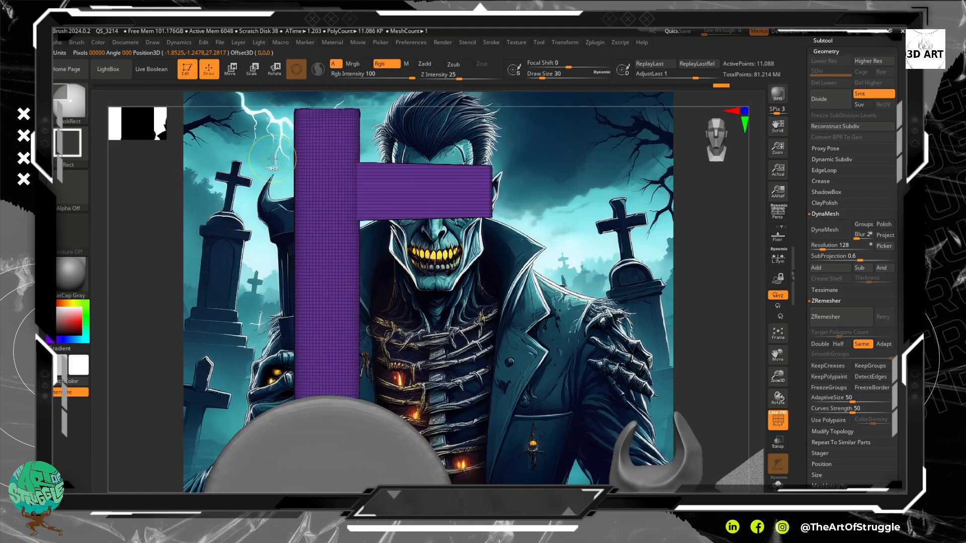
- Isolate the matching section on the bar's left side with an inverted mask and move it outward to form the opposite arm
ctrl+drag(288, 188, 299, 222)
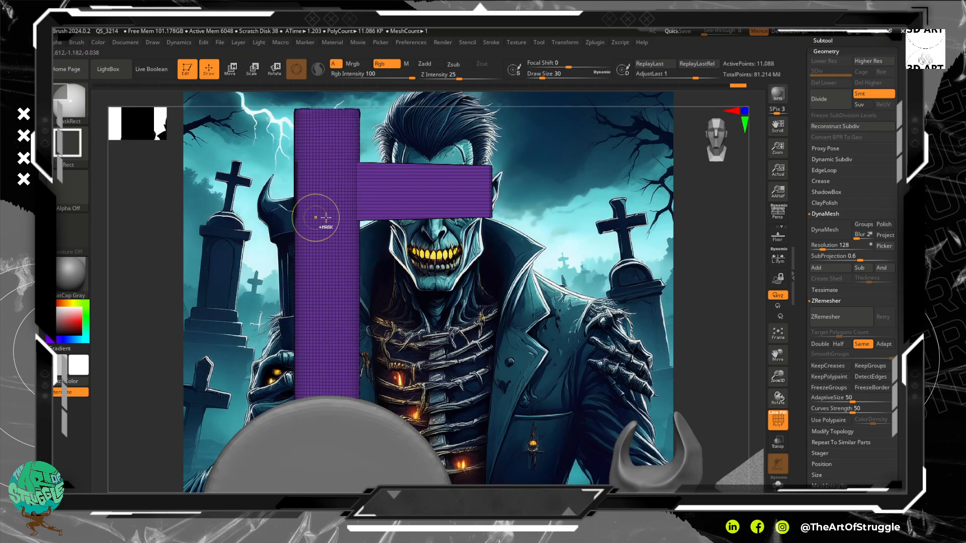
ctrl+click(436, 132)
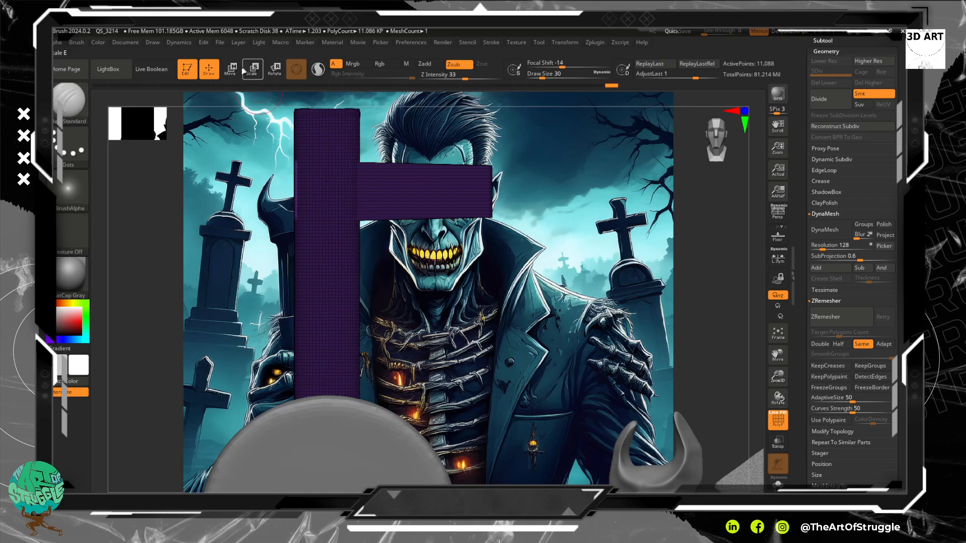
key(w)
drag(412, 263, 281, 276)
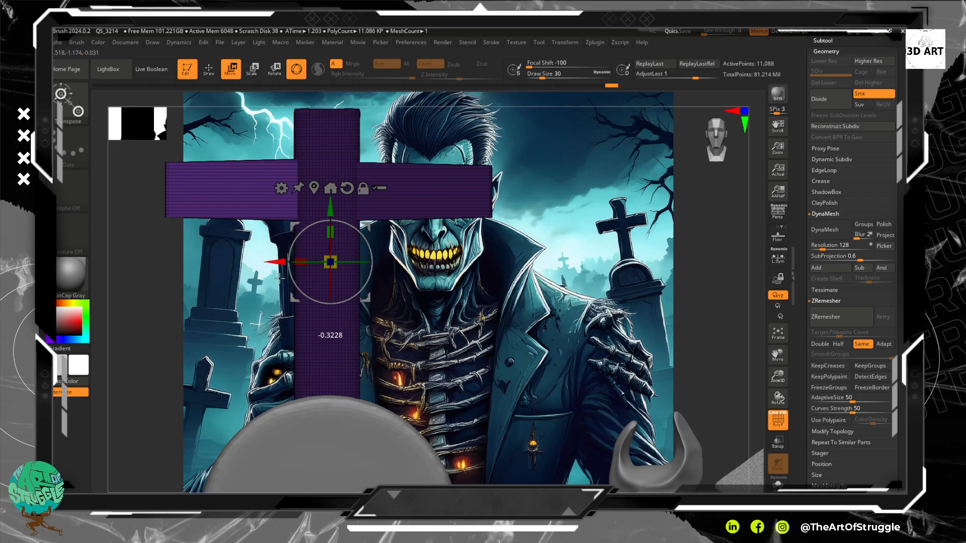
drag(280, 278, 282, 279)
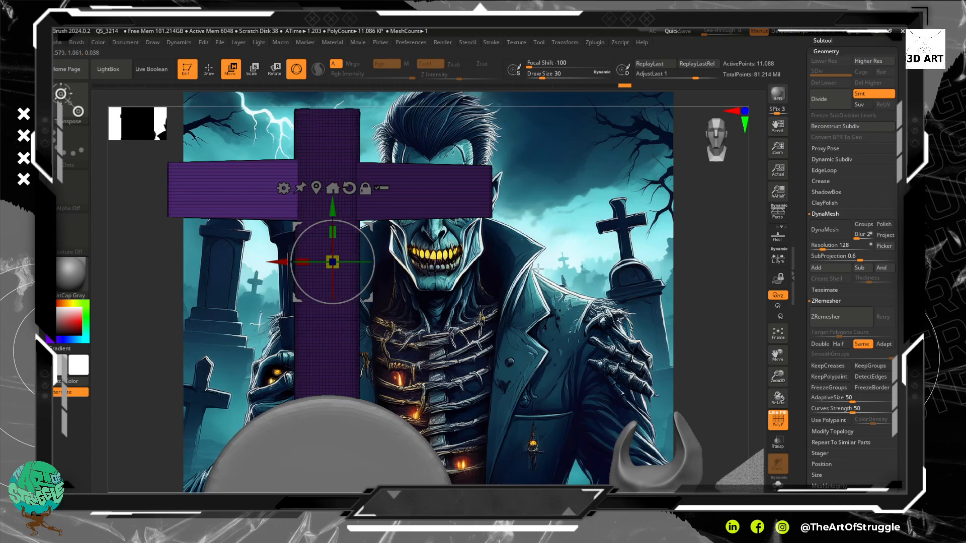
- Clear the mask and DynaMesh the cross at resolution 128
click(208, 69)
ctrl+drag(690, 237, 721, 279)
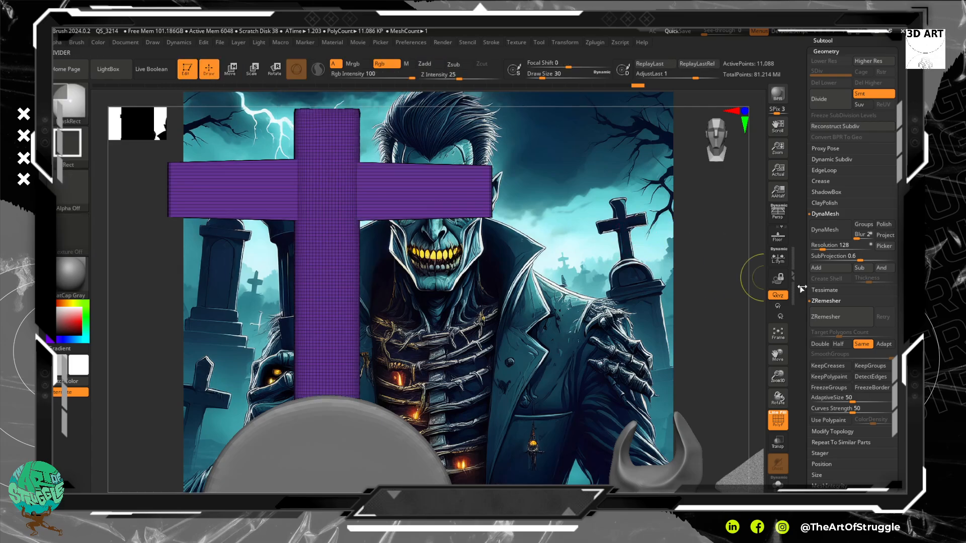
click(826, 233)
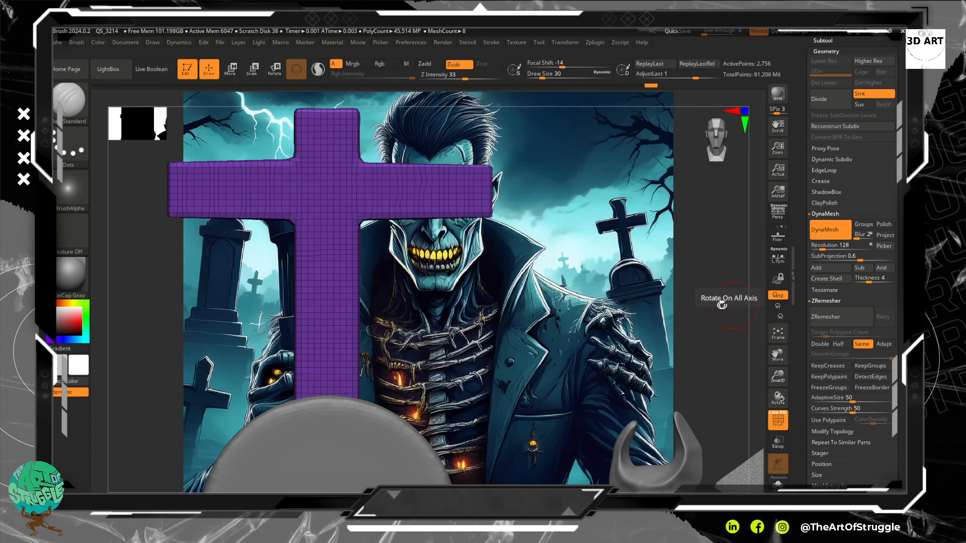
- Isolate the cross's top end with an inverted mask, move it upward to lengthen it, and DynaMesh the unmasked cross again
ctrl+right_drag(702, 312, 682, 237)
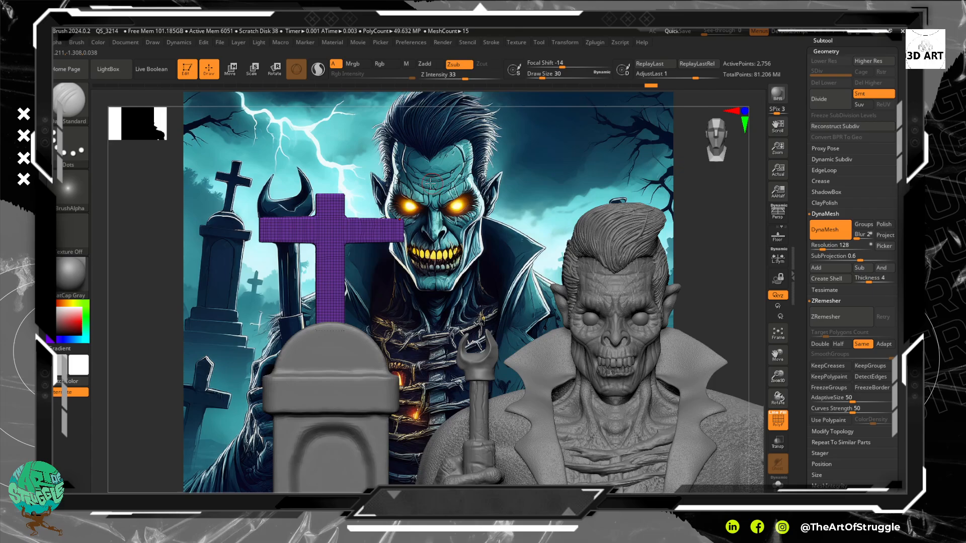
ctrl+drag(302, 178, 360, 200)
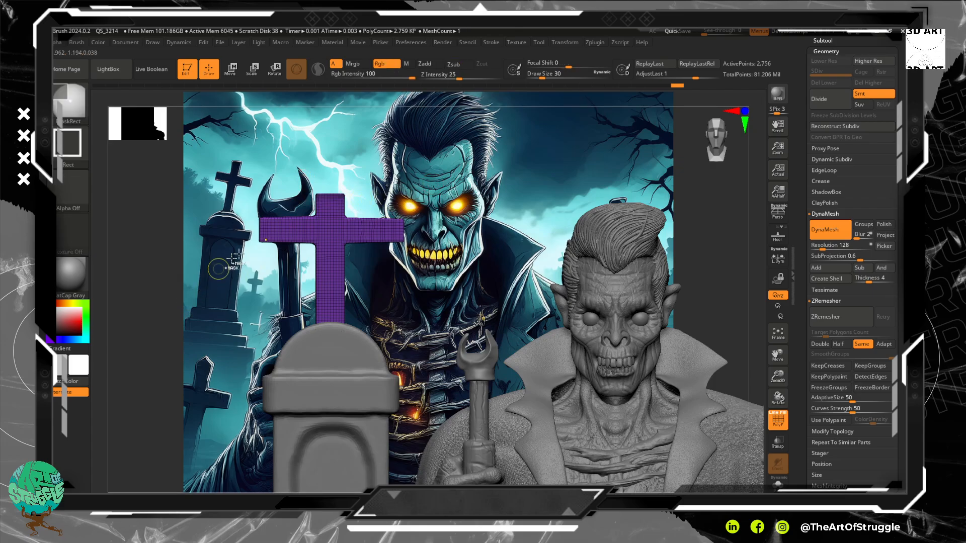
ctrl+click(141, 190)
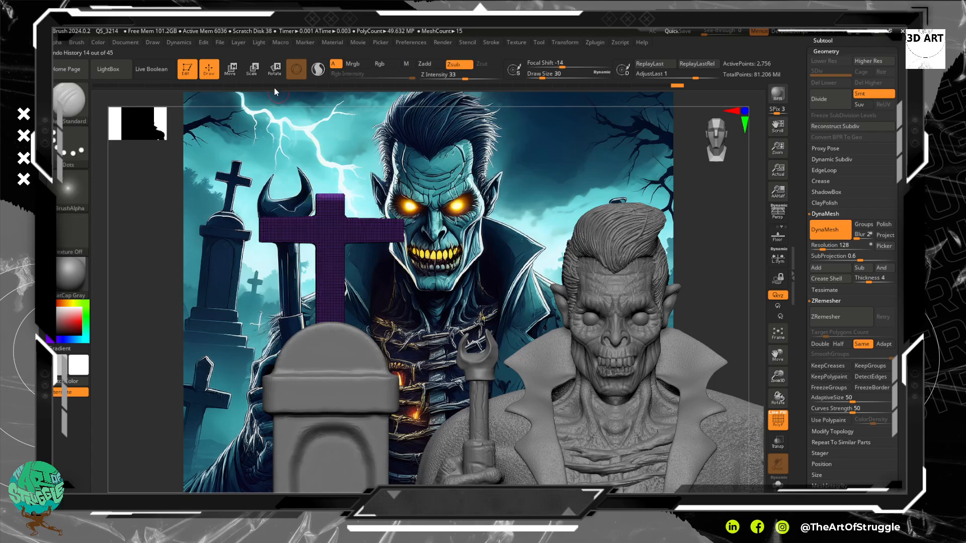
click(229, 70)
drag(330, 218, 327, 184)
ctrl+click(171, 204)
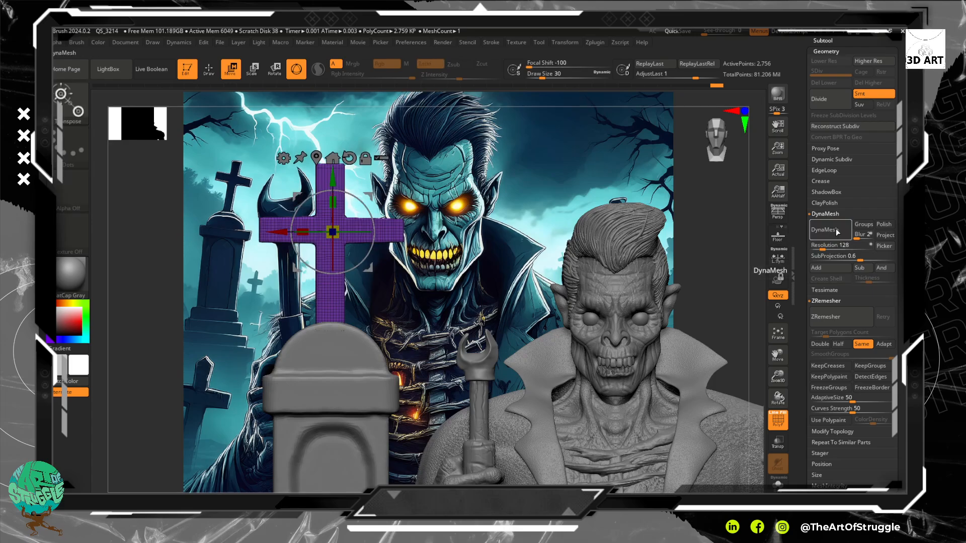
mouse_move(707, 278)
mouse_down()
mouse_move(606, 287)
mouse_move(695, 278)
mouse_up()
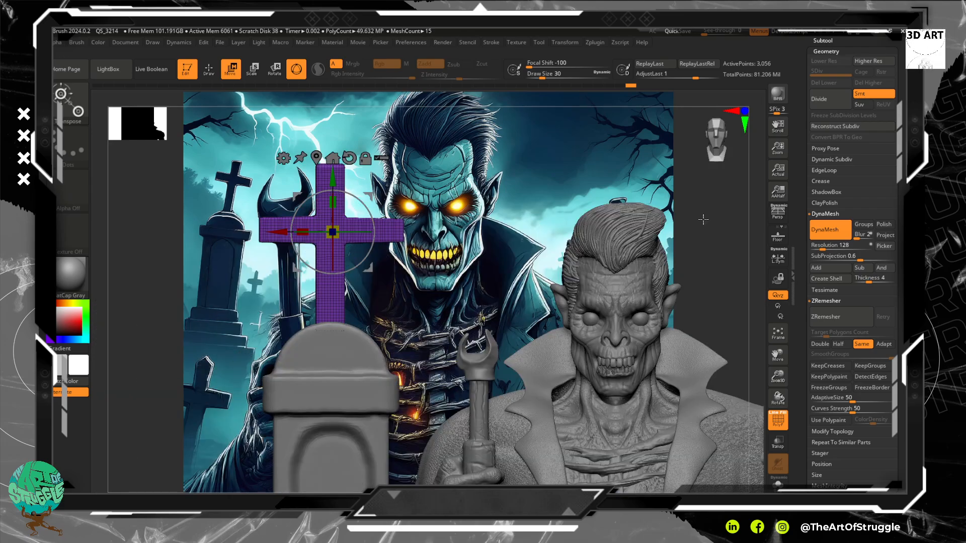
- Switch to drawing mode and load the Wood_crack6 alpha into the DamStandard brush
alt+drag(703, 219, 667, 282)
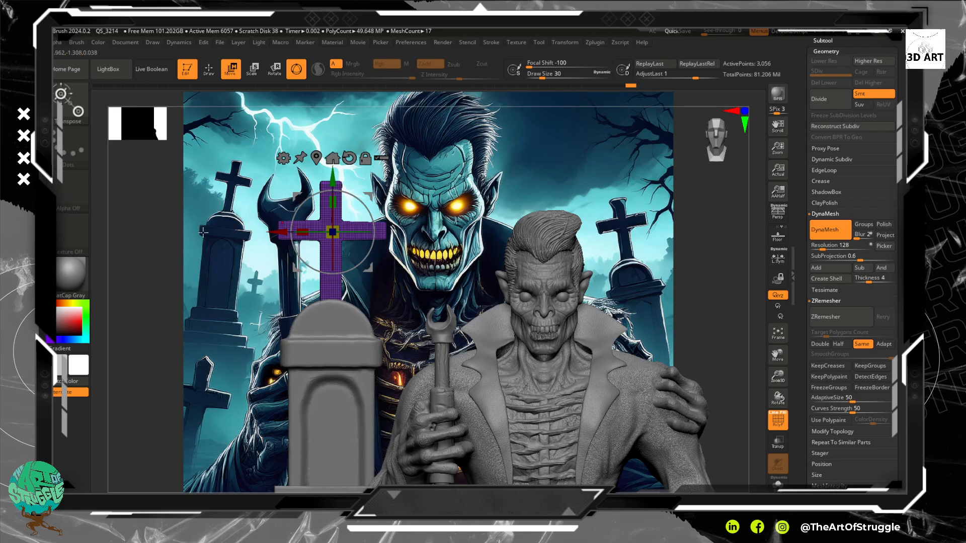
click(207, 73)
click(72, 195)
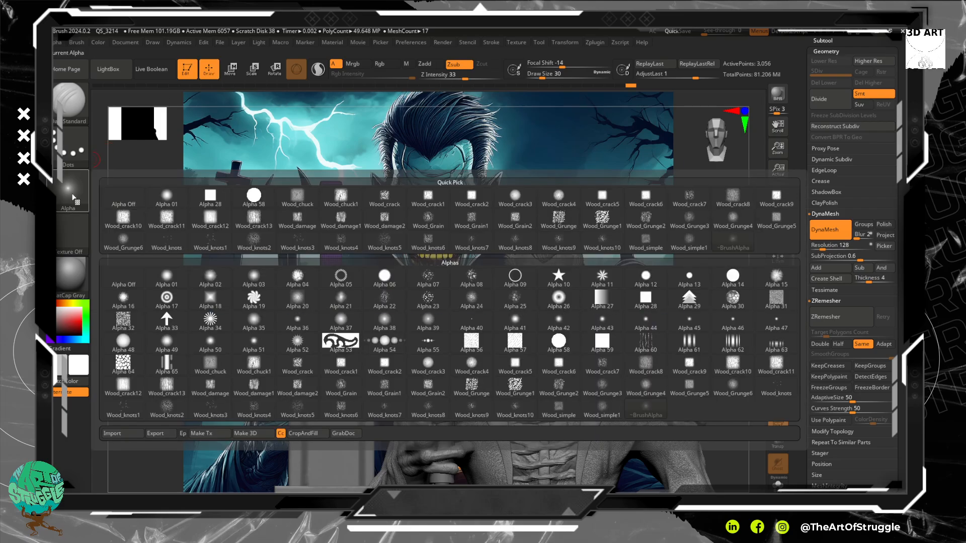
mouse_move(524, 391)
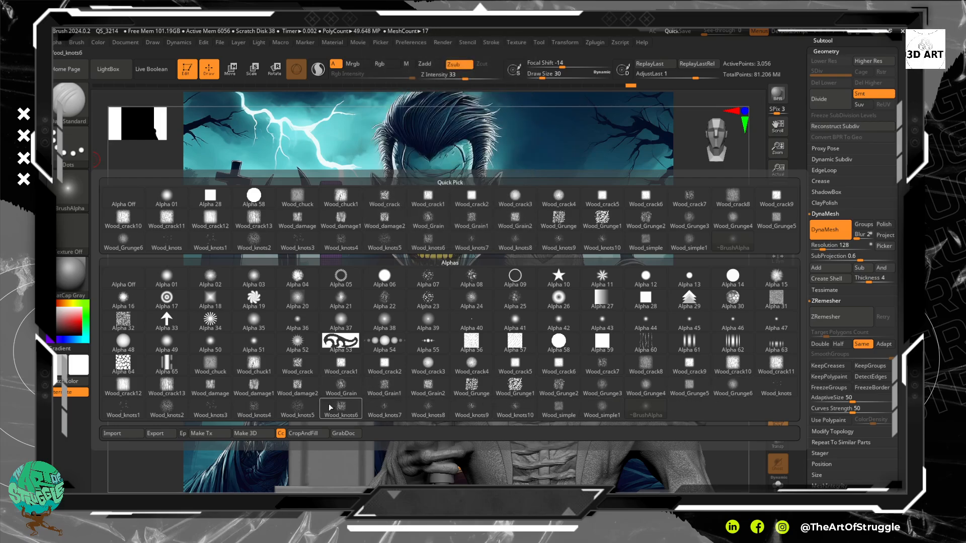
mouse_move(263, 412)
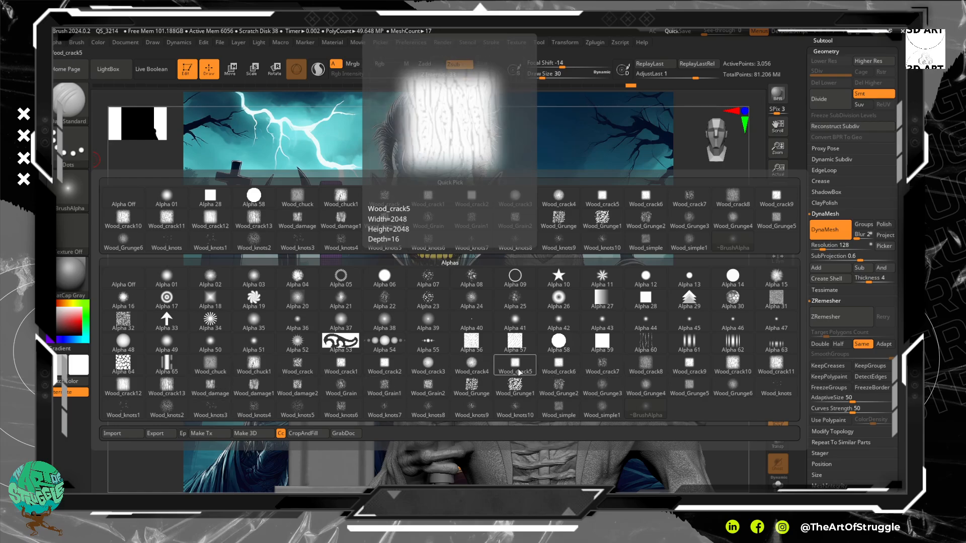
click(545, 373)
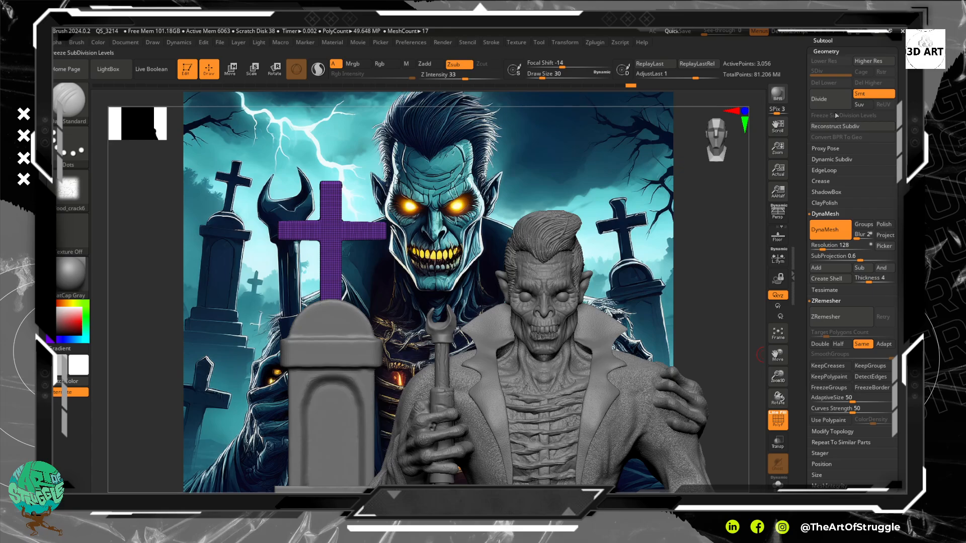
- Try subdividing the cross once, turn off the polygon wireframe display, and undo the subdivision
click(834, 115)
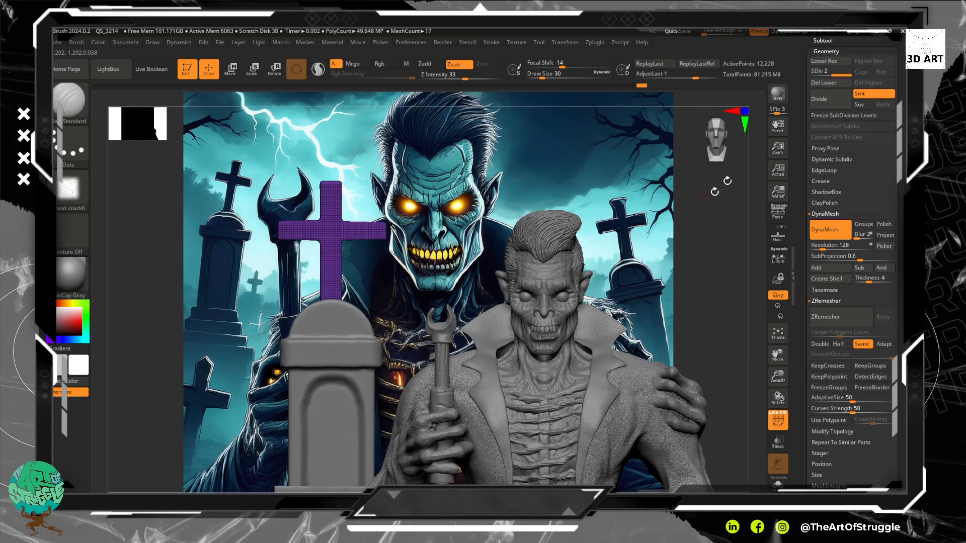
click(779, 426)
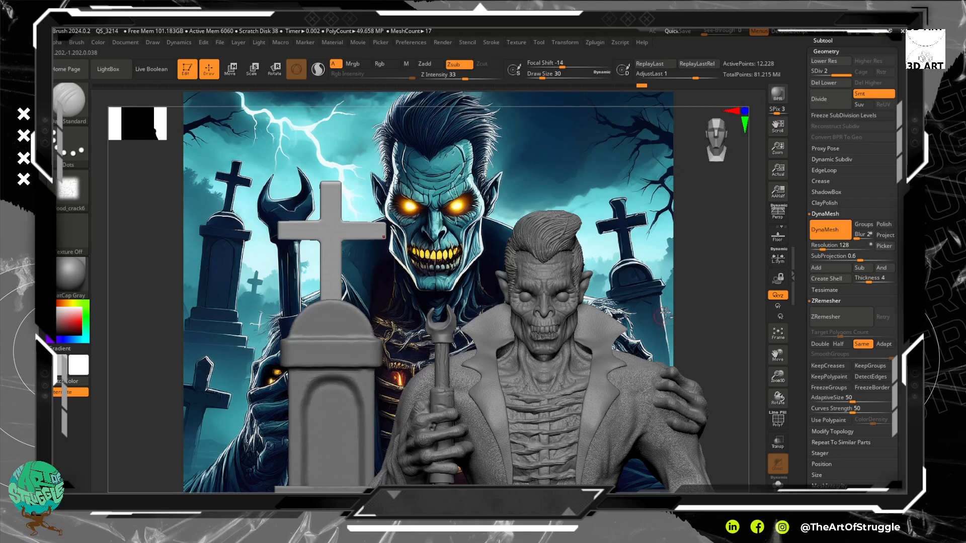
key(ctrl+shift+z)
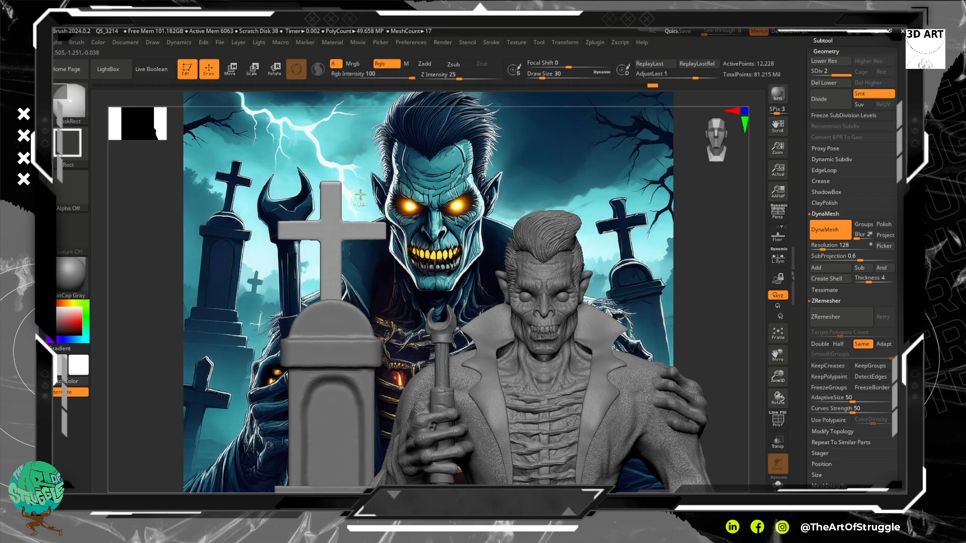
key(ctrl+z)
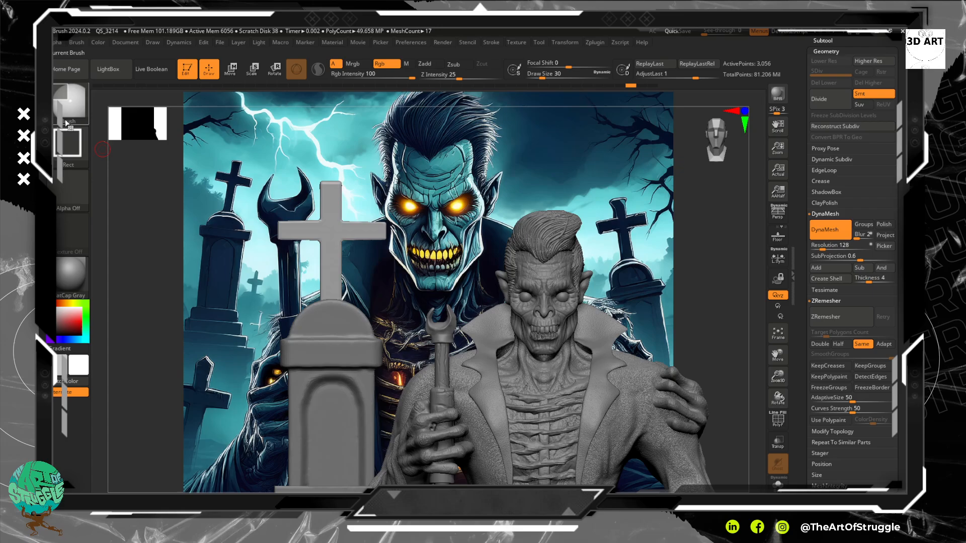
- Remove the wood alpha from the DamStandard brush by setting it to Alpha Off
click(70, 191)
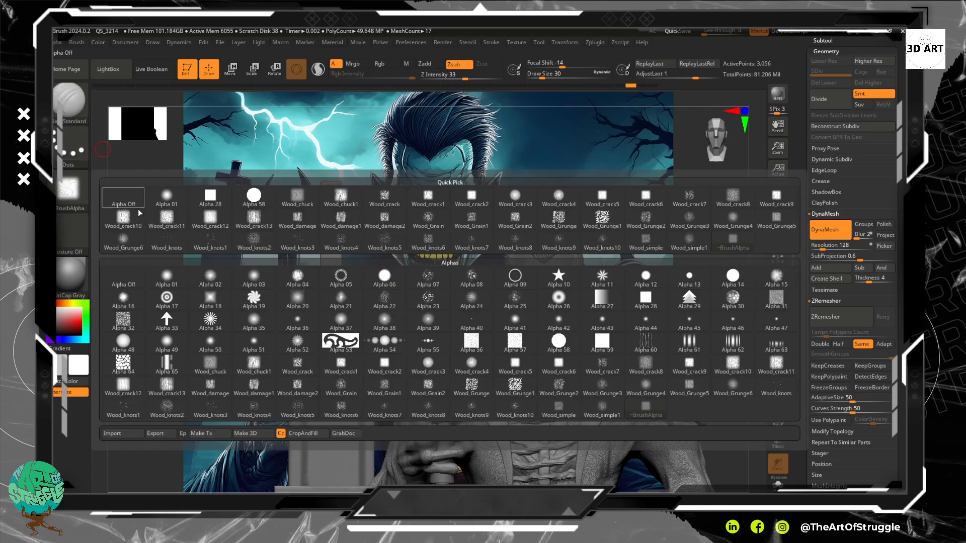
click(141, 200)
click(65, 105)
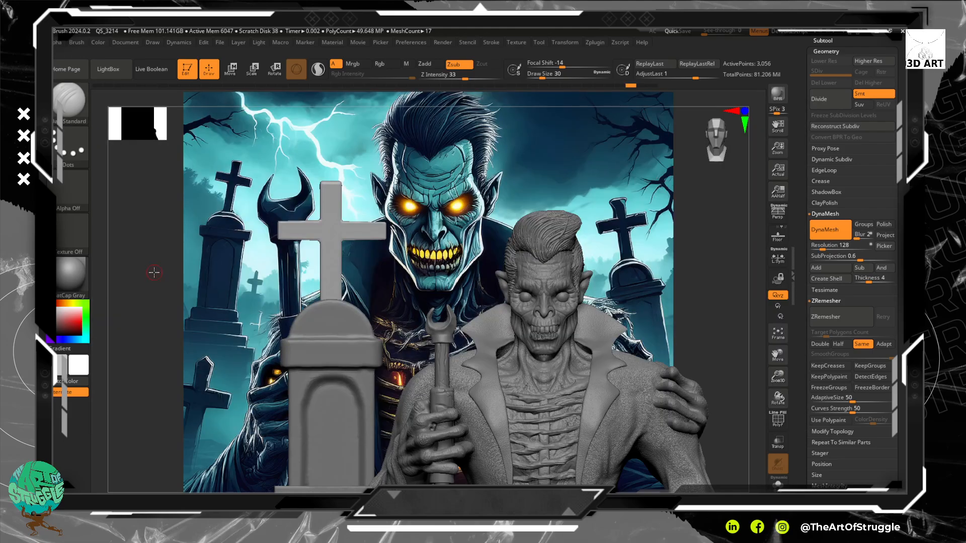
- Select the Standard brush with the DragRect stroke and load the Wood_crack9 alpha
key(b)
key(s)
key(t)
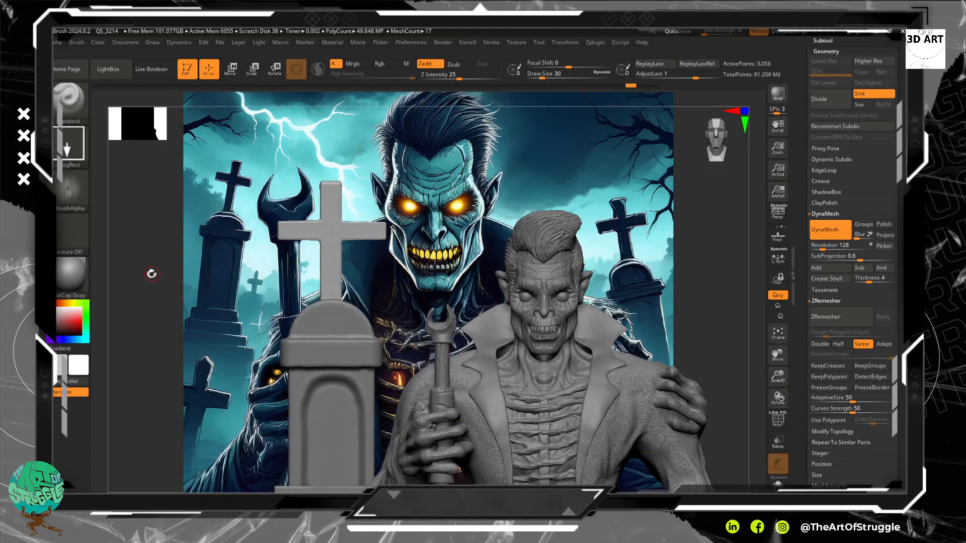
click(70, 190)
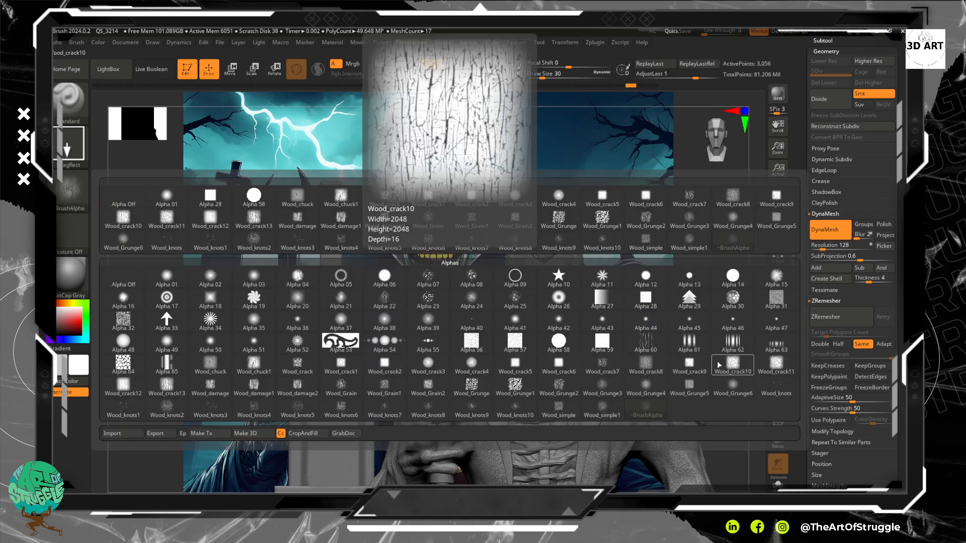
click(693, 361)
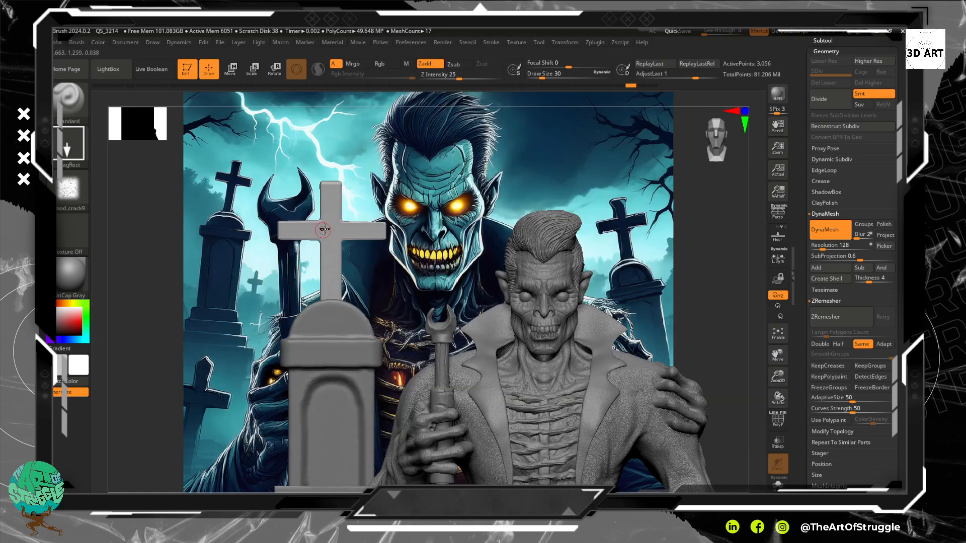
- Test-stamp the wood crack alpha on the cross, undo the stamp, and set the Z Intensity to 9
drag(324, 230, 338, 276)
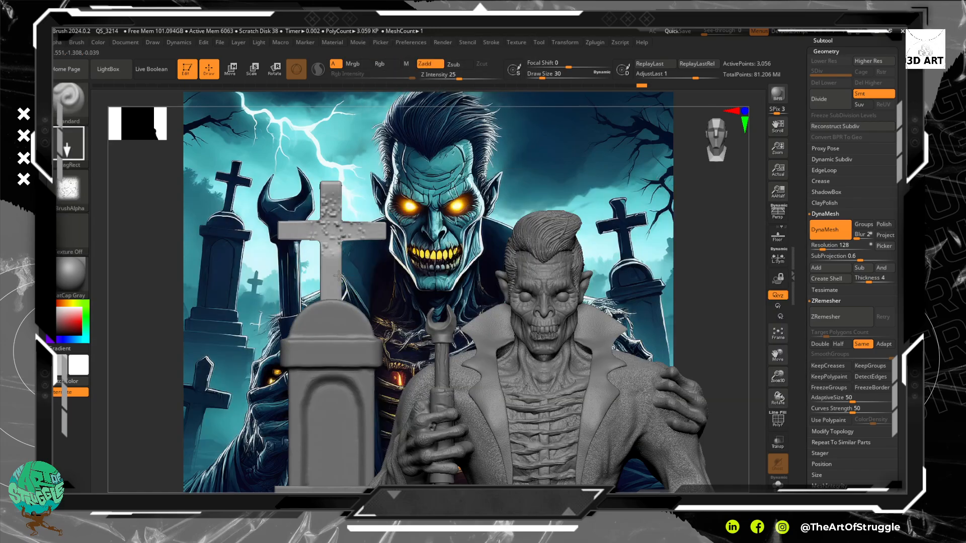
key(ctrl+z)
click(431, 75)
text(9)
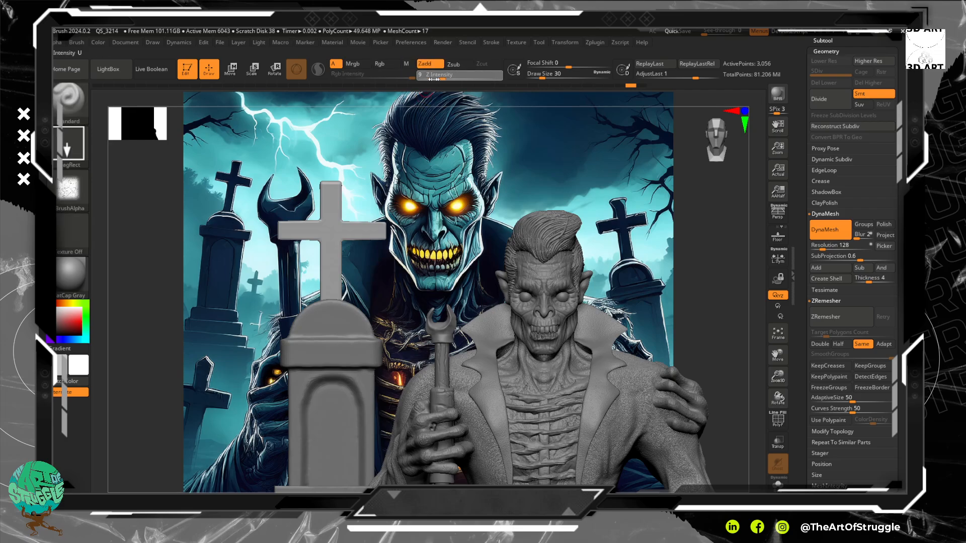
drag(441, 78, 443, 78)
- Subdivide the cross once and try stamping the wood crack alpha across its front, undoing the stamps
ctrl+right_drag(155, 198, 199, 342)
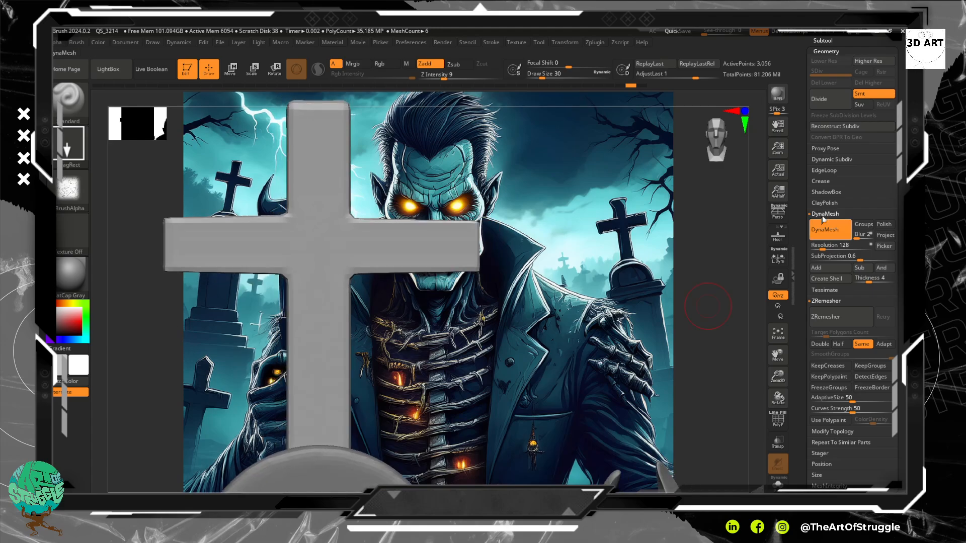
key(ctrl+d)
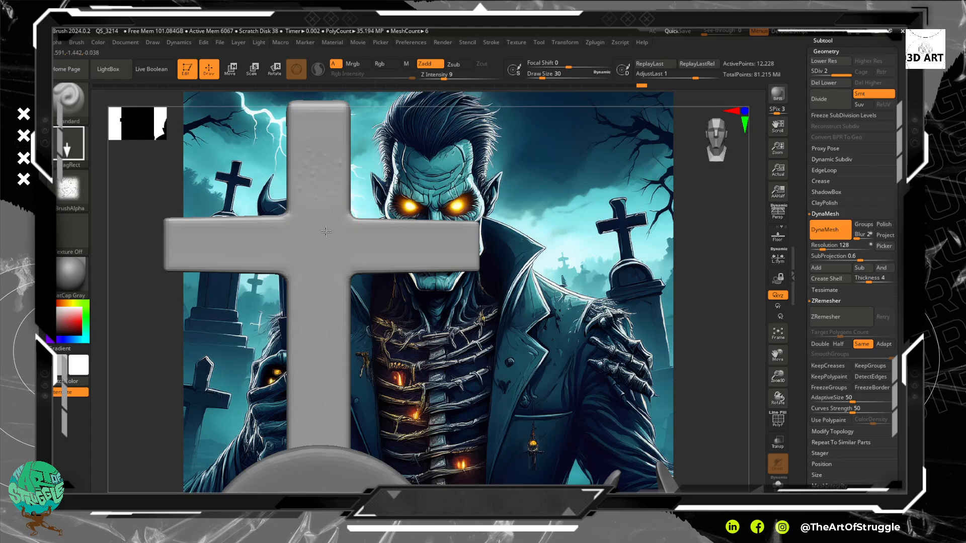
key(ctrl+z)
drag(315, 178, 722, 230)
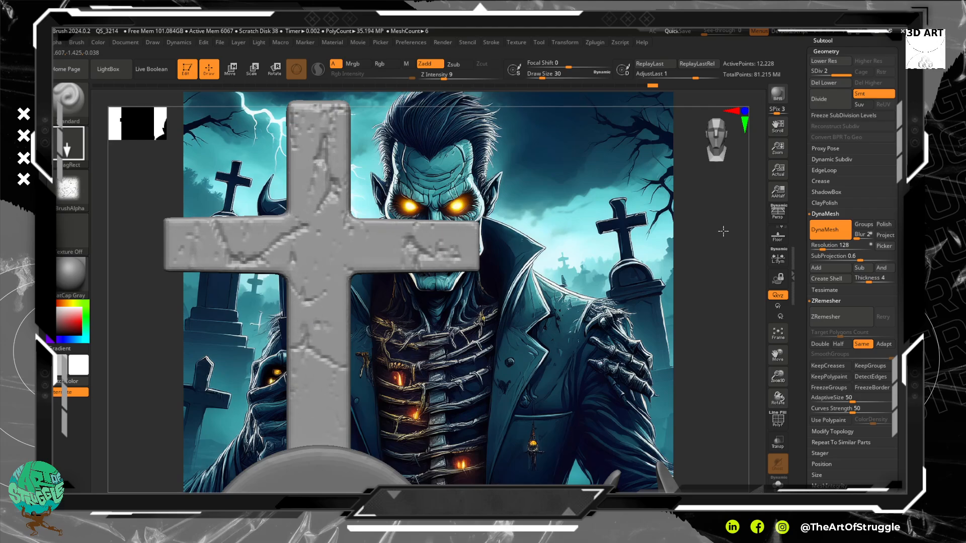
key(ctrl+z)
- Divide the cross to subdivision level 3, try stamping the wood crack alpha over it, and undo the stamp
click(828, 98)
drag(333, 214, 614, 286)
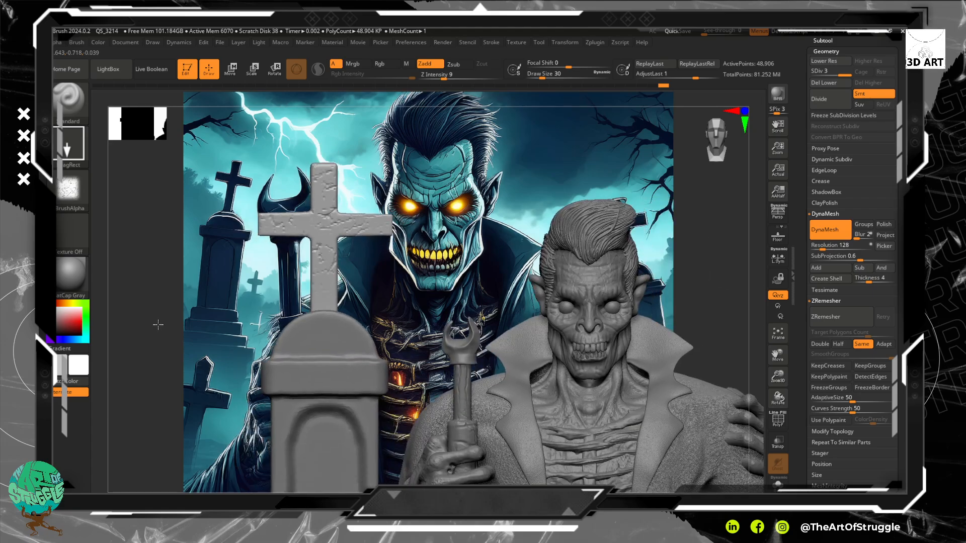
key(ctrl)
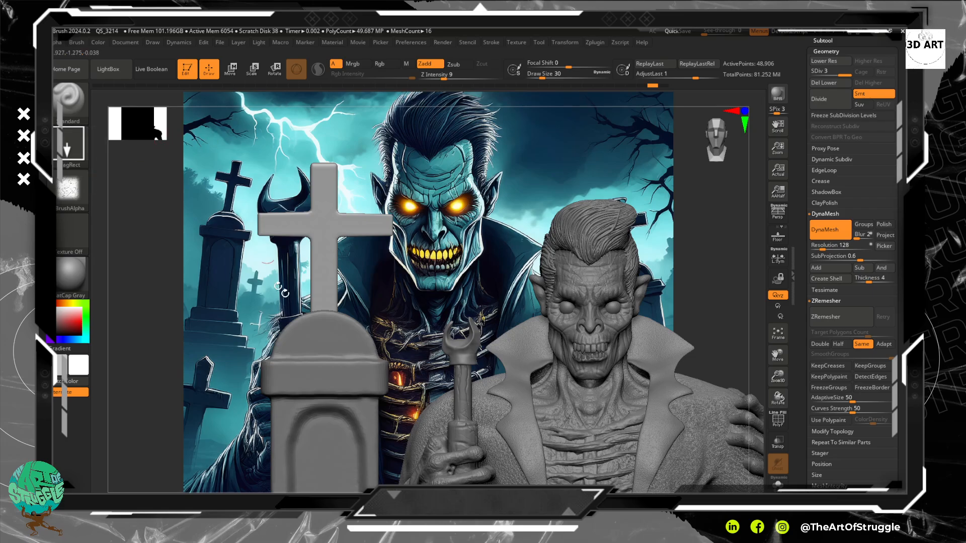
- Switch to the ClayTubes brush for sculpting the cross by hand
ctrl+right_drag(149, 264, 165, 398)
key(b)
key(c)
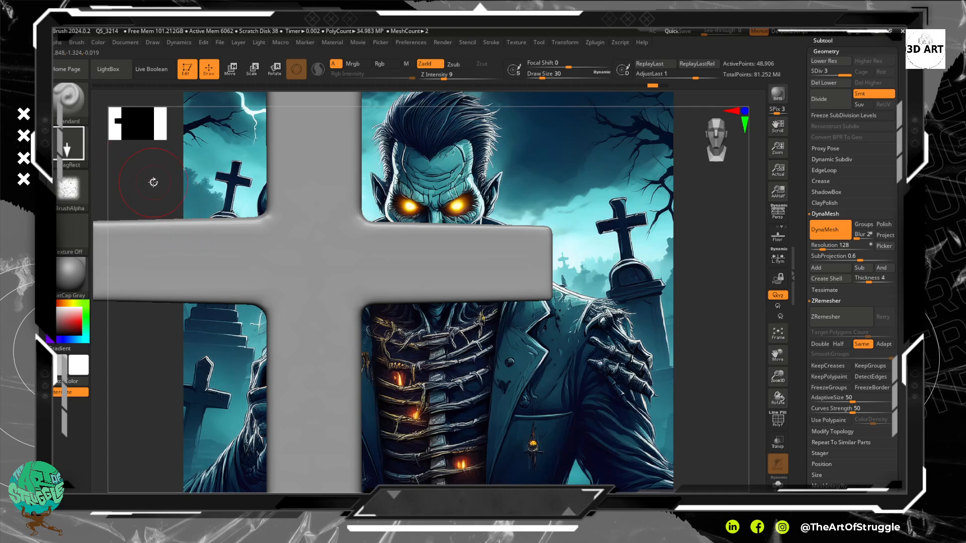
drag(153, 182, 134, 183)
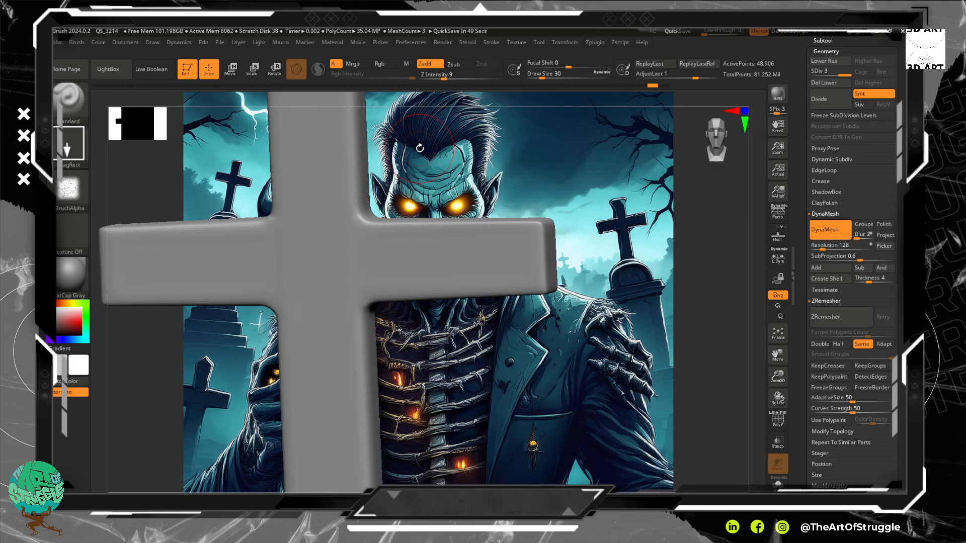
key(super)
key(Escape)
drag(683, 204, 690, 218)
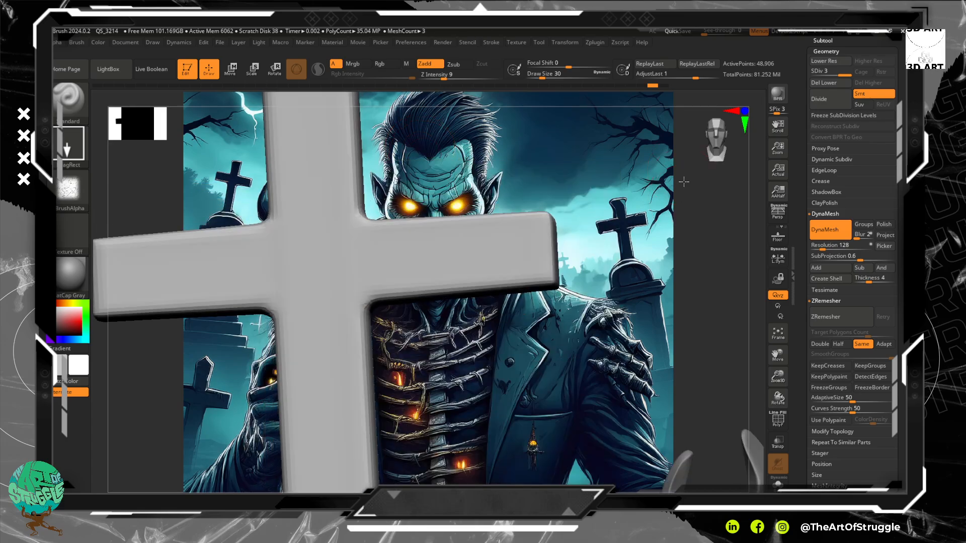
key(b)
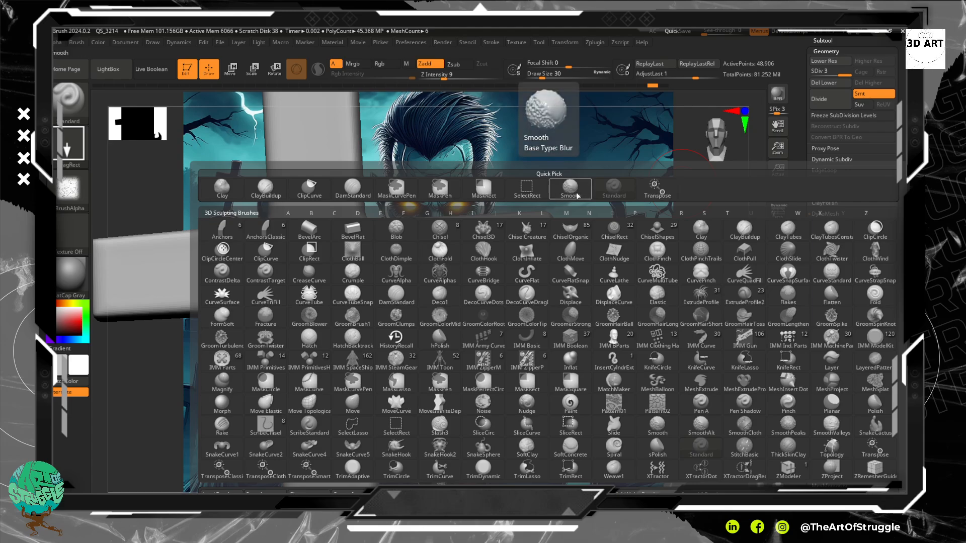
key(c)
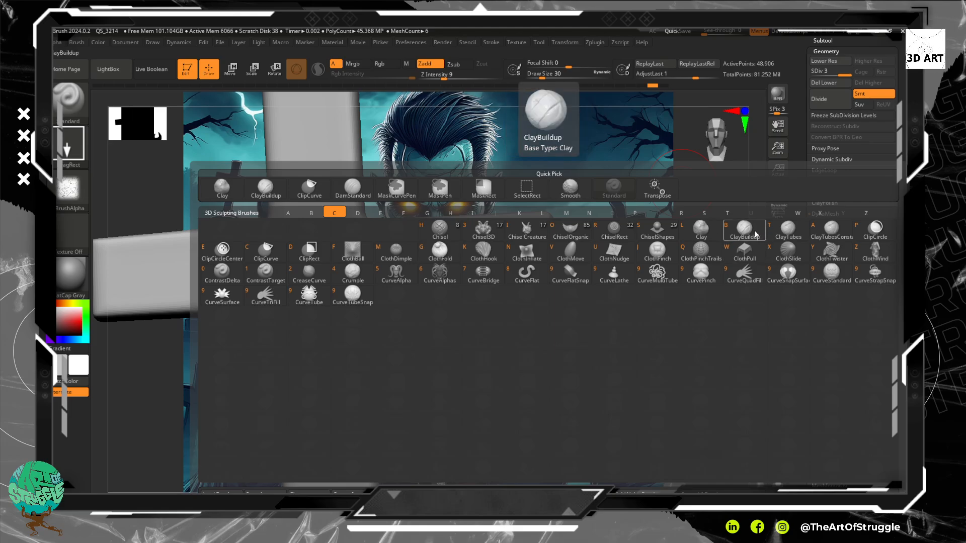
click(786, 231)
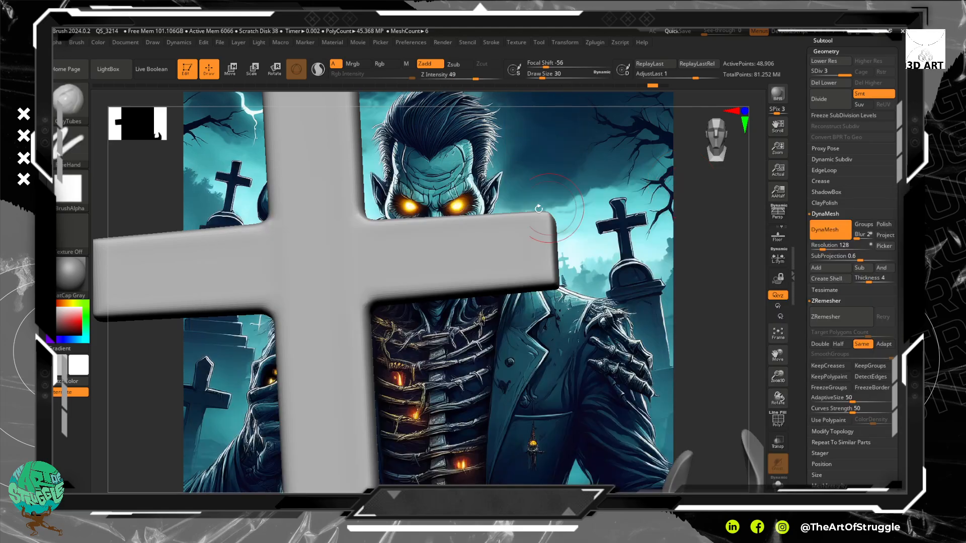
- Set ClayTubes to Zsub with Z Intensity 4 and carve along the upper front edge of the cross's right arm
drag(718, 278, 716, 284)
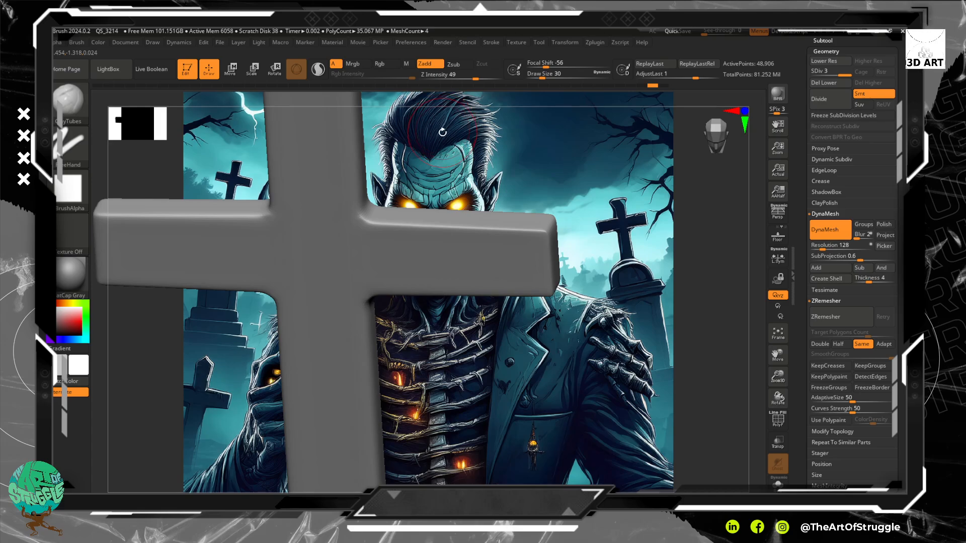
click(76, 43)
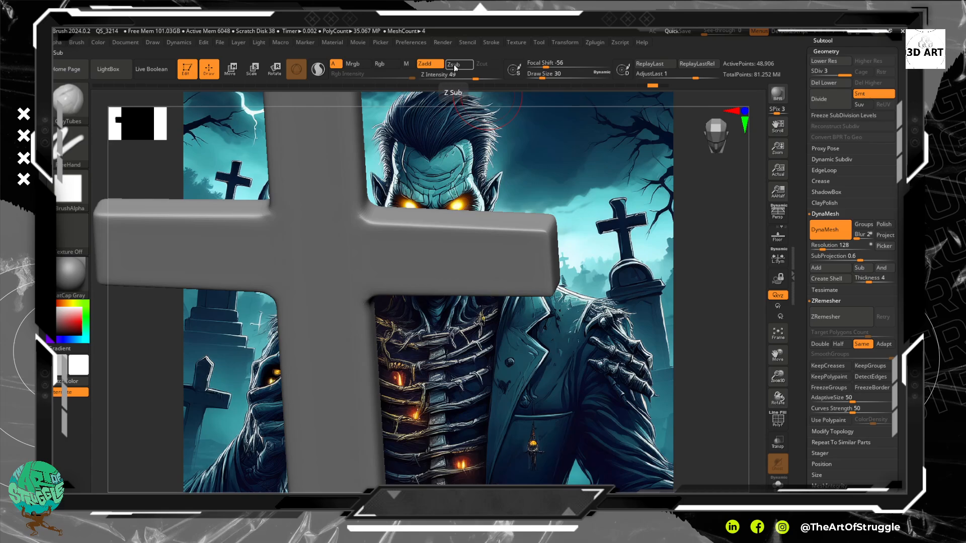
click(454, 66)
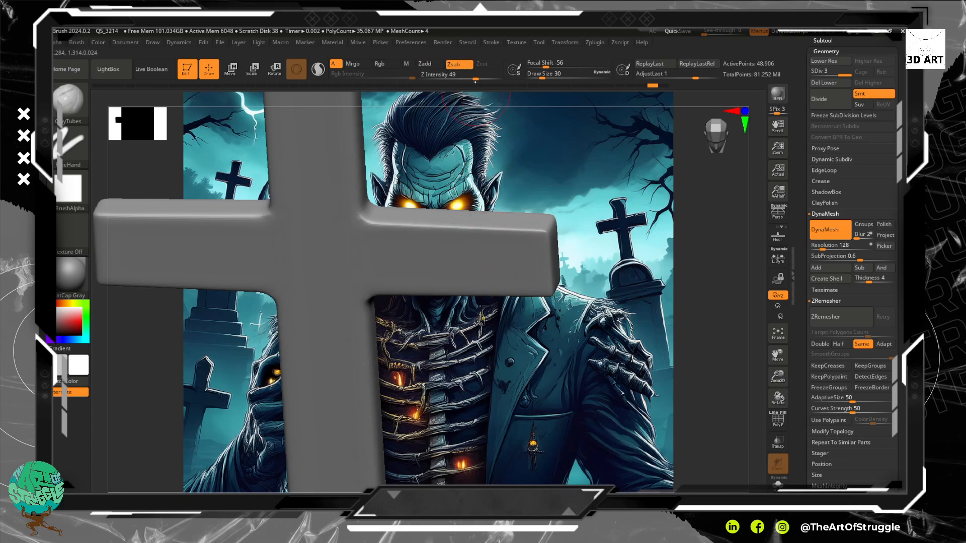
drag(446, 79, 420, 79)
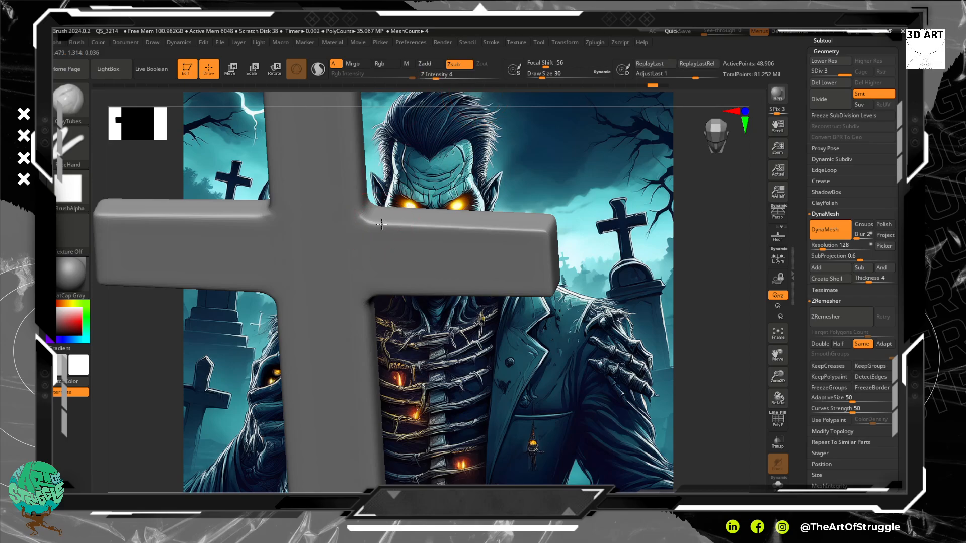
drag(376, 226, 543, 231)
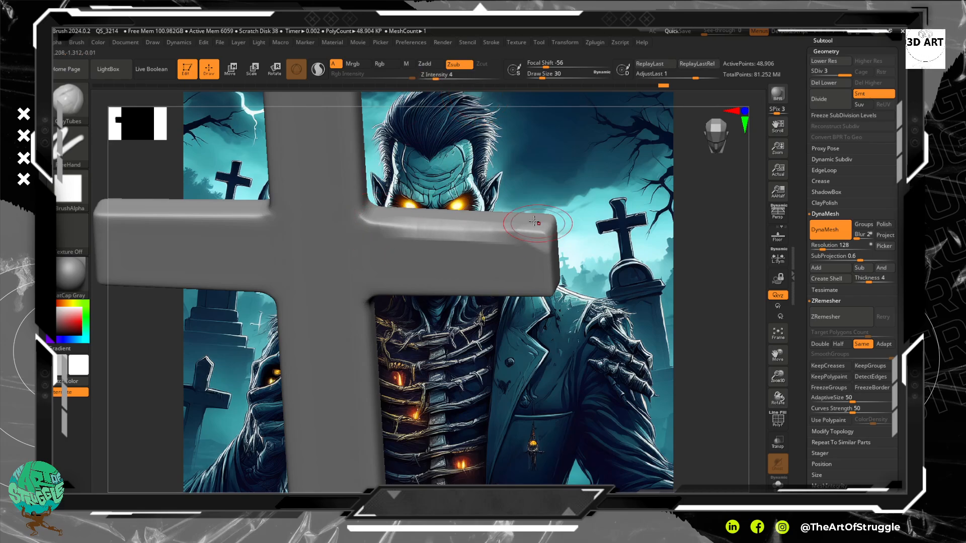
- Set ClayTubes to Draw Size of about 10.5 and Z Intensity 13 and chip the upper edge of the cross's left arm
mouse_move(721, 329)
mouse_down()
mouse_move(680, 309)
mouse_move(752, 341)
mouse_move(686, 286)
mouse_up()
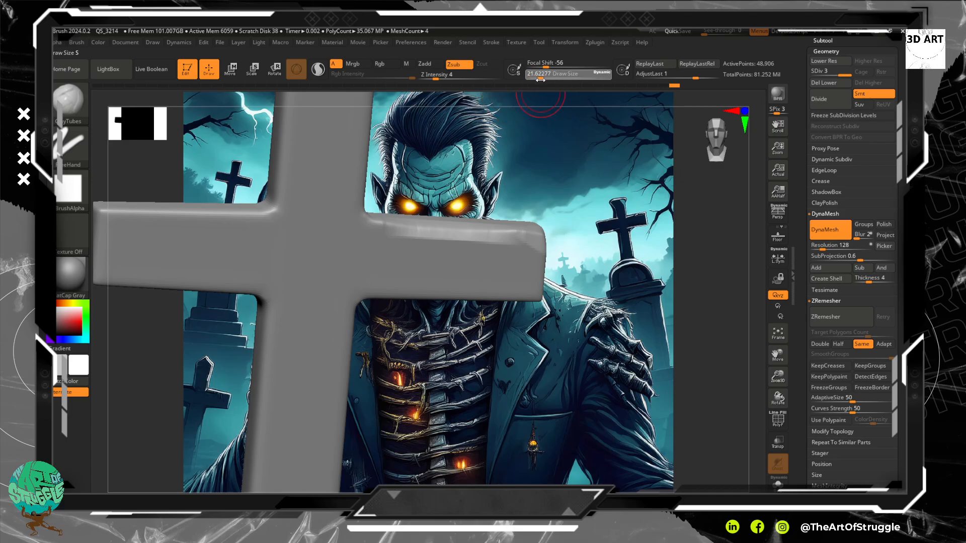
drag(537, 79, 533, 78)
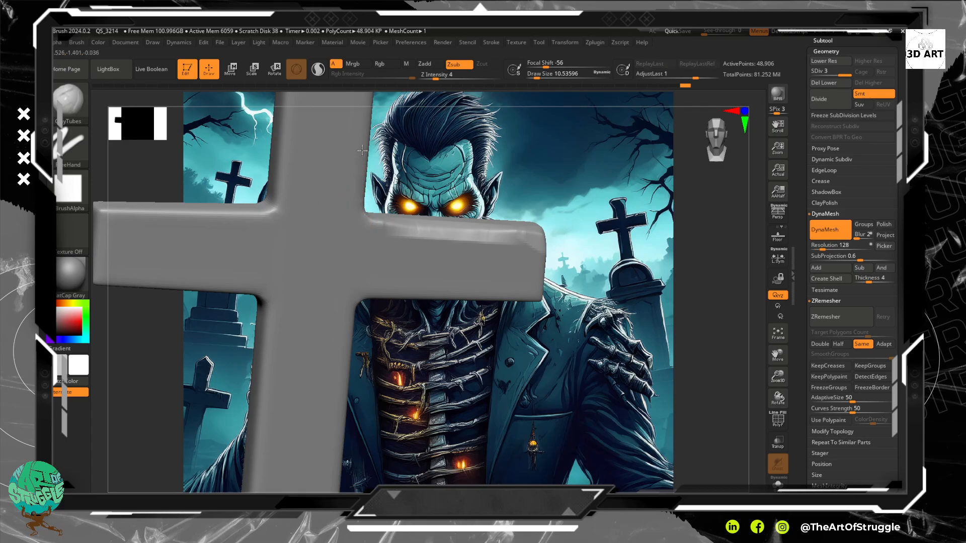
mouse_move(702, 300)
mouse_down()
mouse_move(729, 264)
mouse_move(717, 239)
mouse_up()
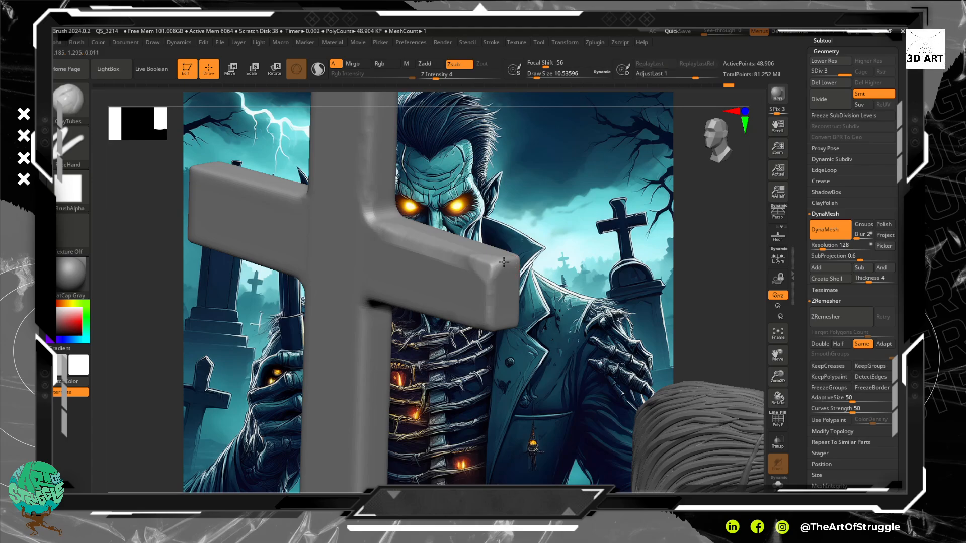
mouse_move(694, 288)
mouse_down()
mouse_move(726, 278)
mouse_move(665, 265)
mouse_up()
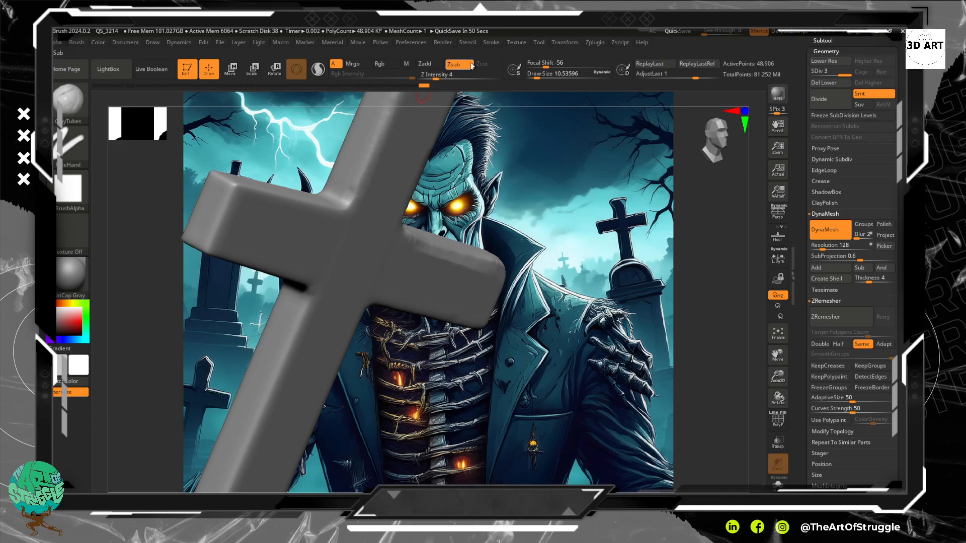
drag(436, 77, 450, 77)
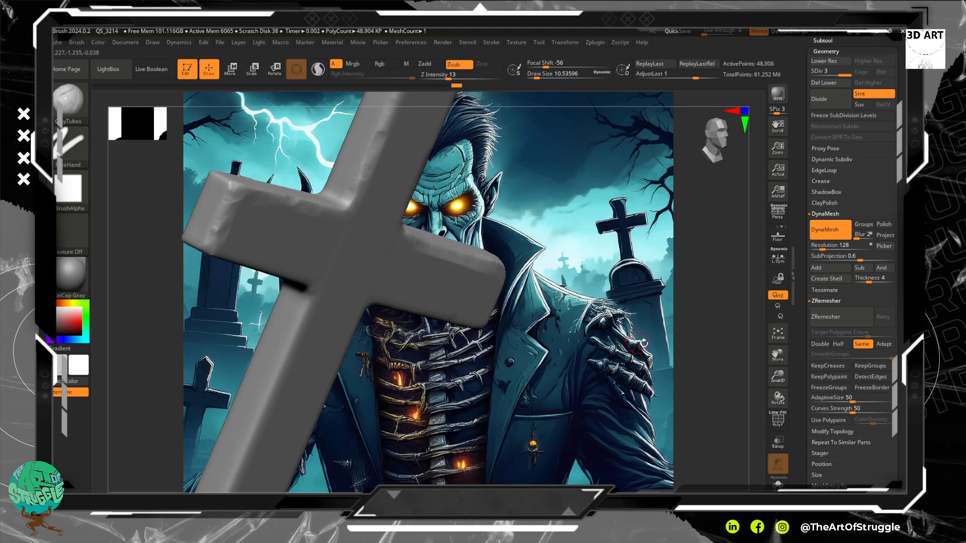
- Carve rough chips around the end of the cross's left arm and along the adjoining side edges
drag(721, 303, 668, 259)
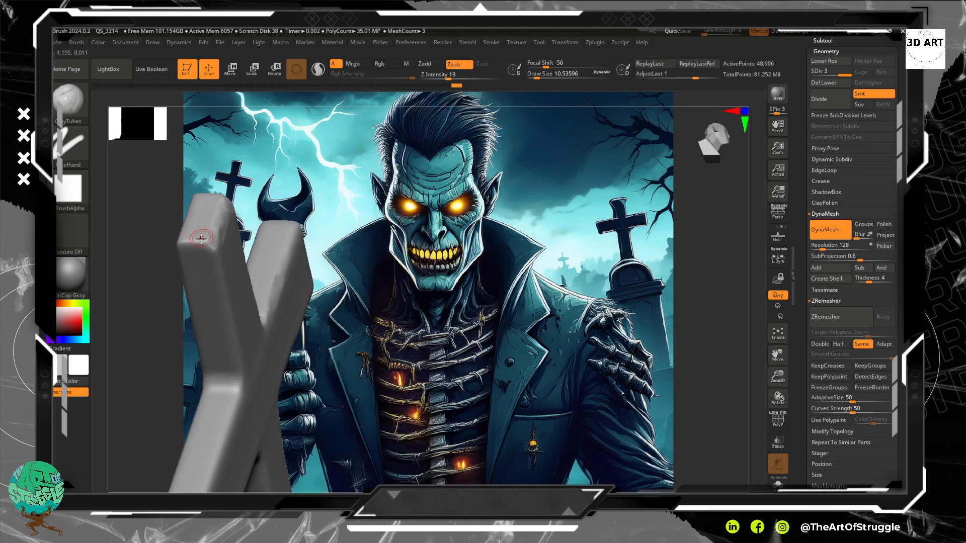
drag(209, 242, 186, 243)
right_drag(200, 216, 238, 284)
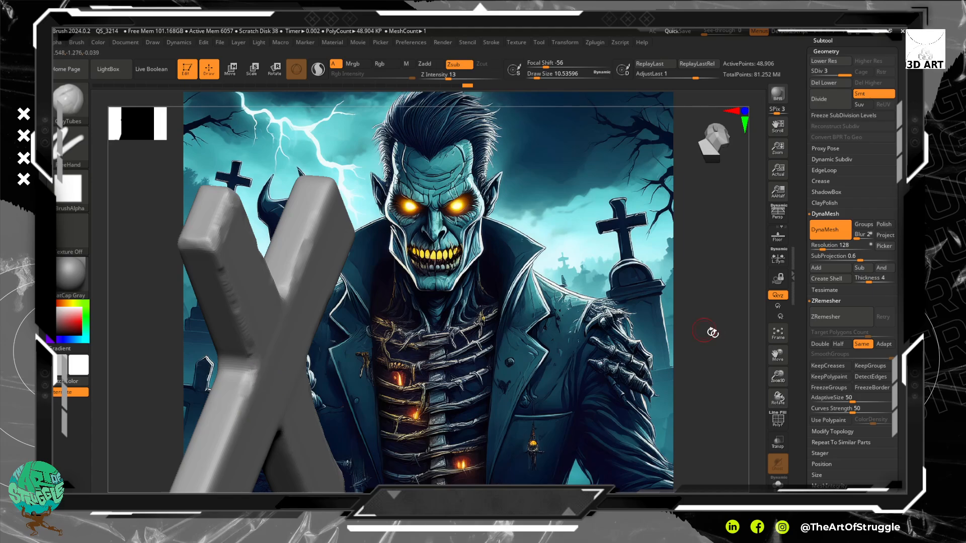
drag(665, 381, 553, 272)
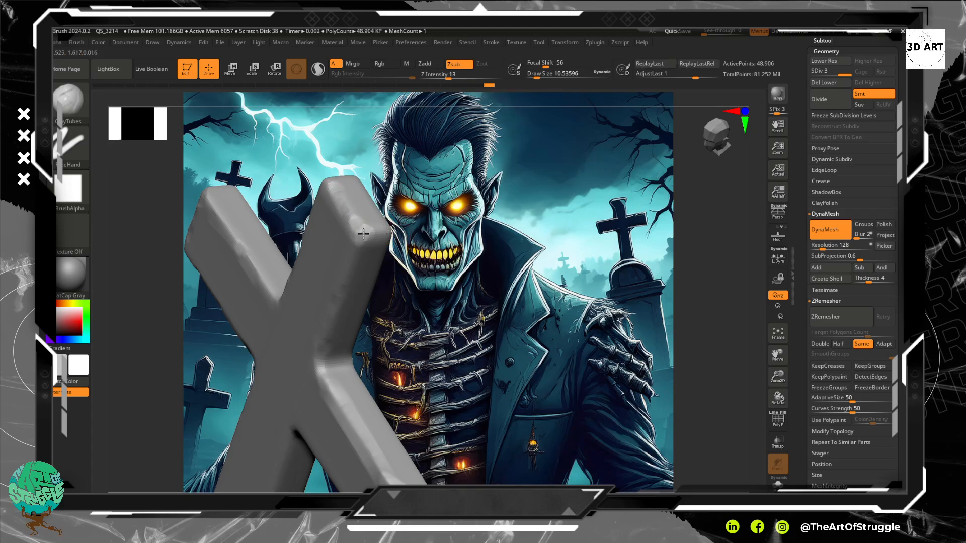
drag(659, 315, 543, 229)
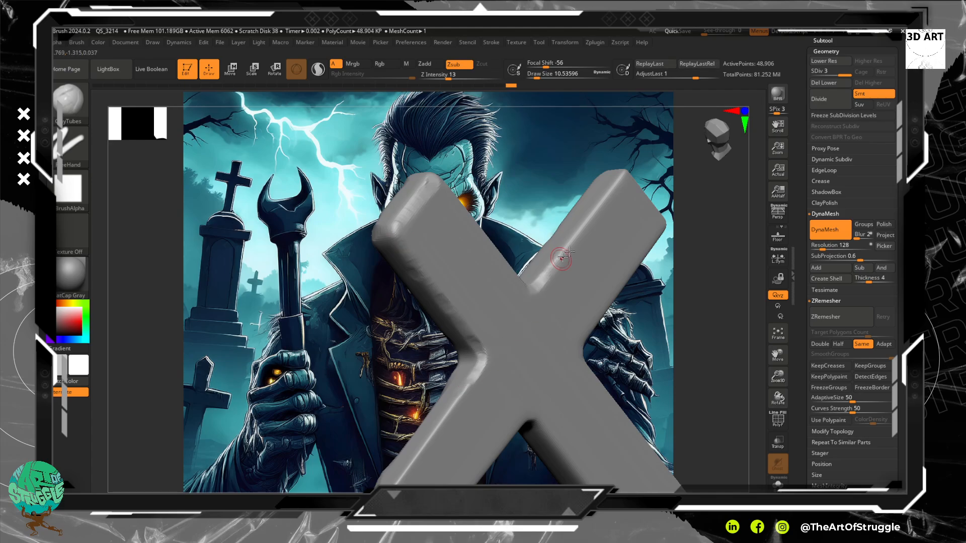
- Set the Draw Size to about 9.4 and carve worn chips along the front edges of the cross's arms
drag(536, 78, 536, 77)
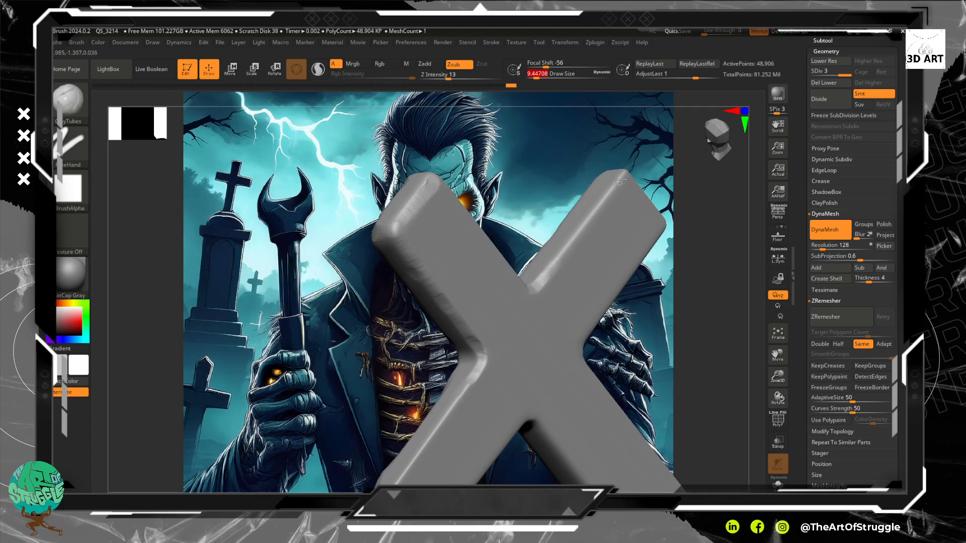
drag(623, 180, 595, 206)
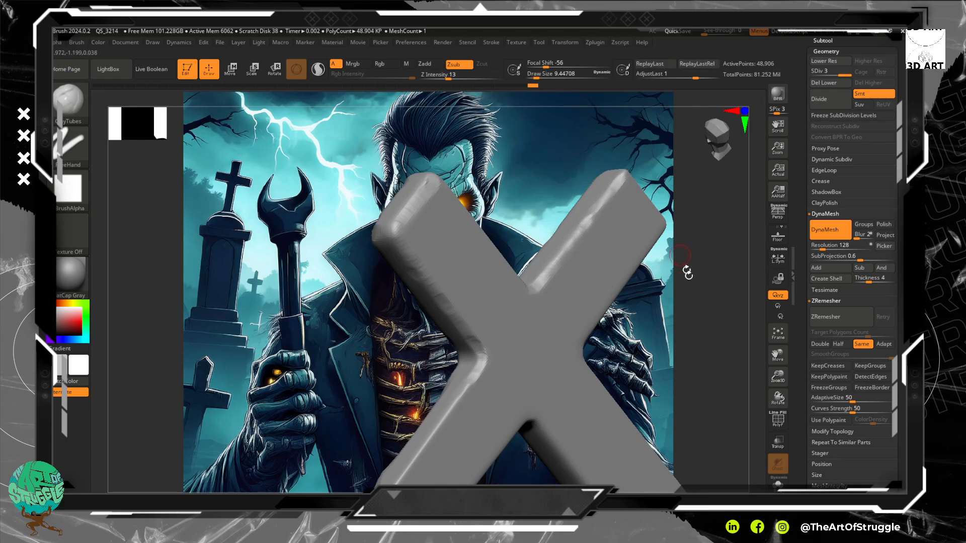
mouse_move(718, 341)
mouse_down()
mouse_move(709, 304)
mouse_move(564, 280)
mouse_up()
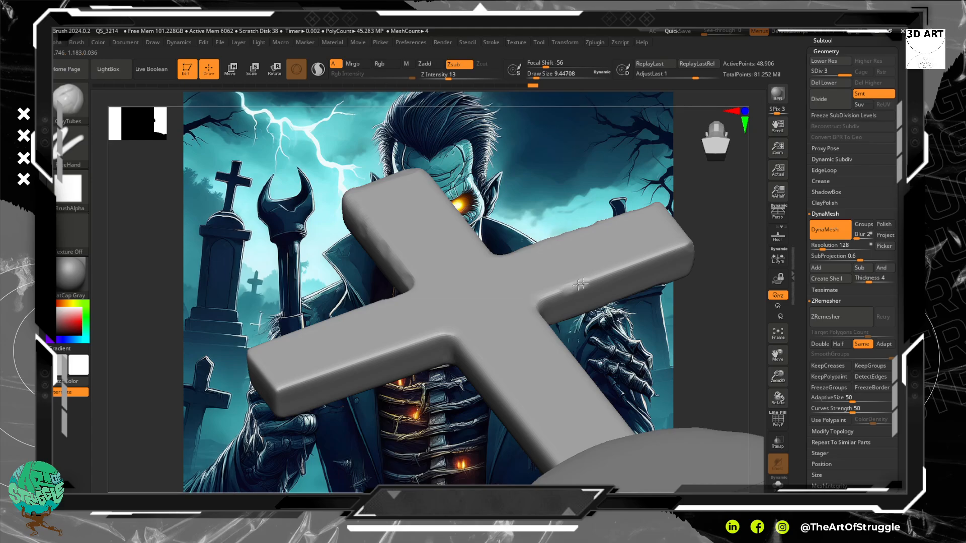
mouse_move(664, 258)
mouse_down()
mouse_move(648, 260)
mouse_move(669, 251)
mouse_up()
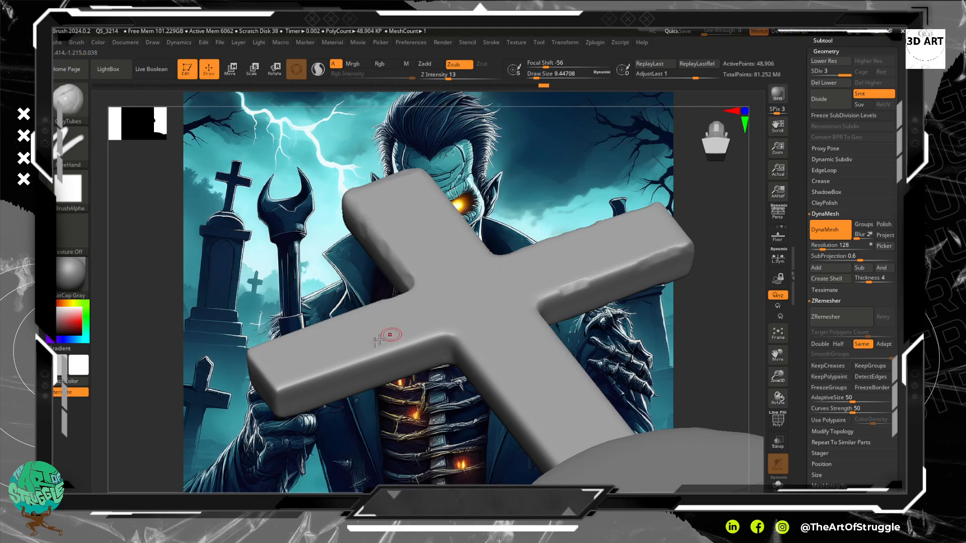
mouse_move(400, 350)
mouse_down()
mouse_move(278, 396)
mouse_move(278, 382)
mouse_up()
click(278, 388)
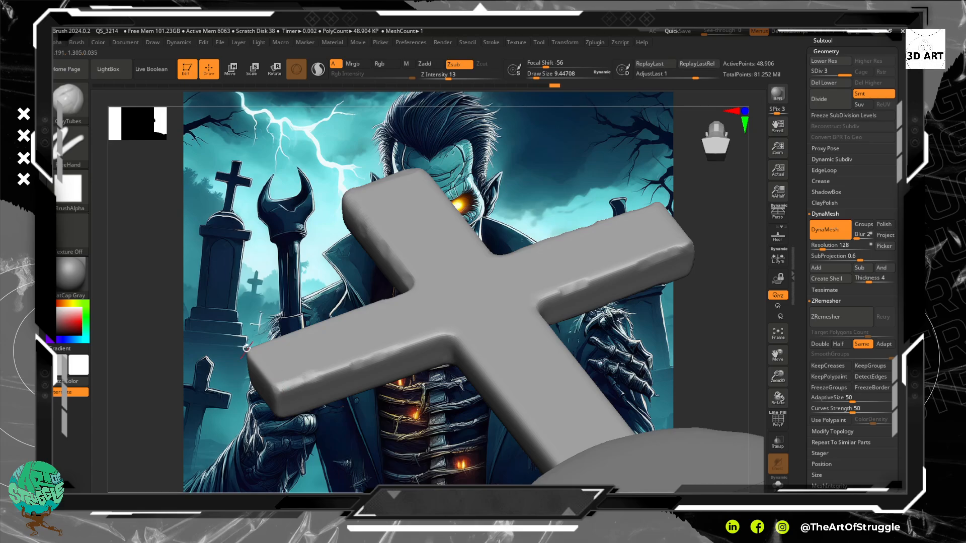
- Carve chips around the arm's end corner and down the long front edges of the cross's lower shaft
mouse_move(278, 382)
right_down()
mouse_move(237, 342)
mouse_move(259, 366)
right_up()
drag(242, 355, 237, 350)
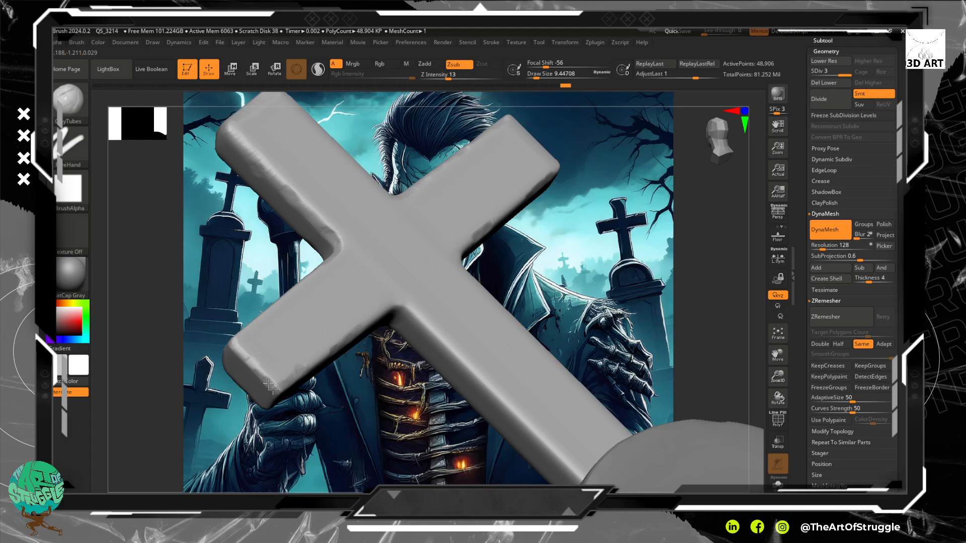
mouse_move(414, 313)
mouse_down()
mouse_move(452, 362)
mouse_move(576, 475)
mouse_move(516, 395)
mouse_up()
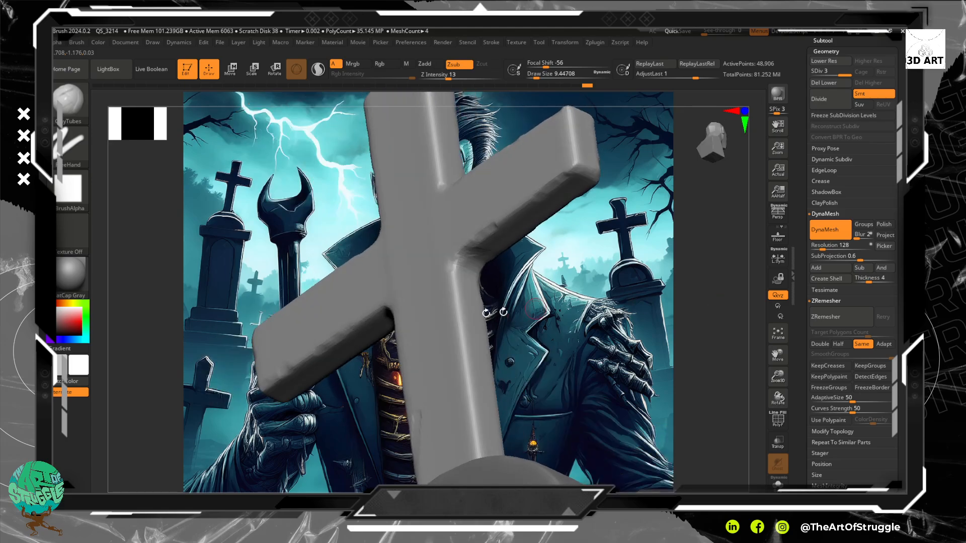
mouse_move(451, 272)
mouse_down()
mouse_move(475, 435)
mouse_move(449, 256)
mouse_up()
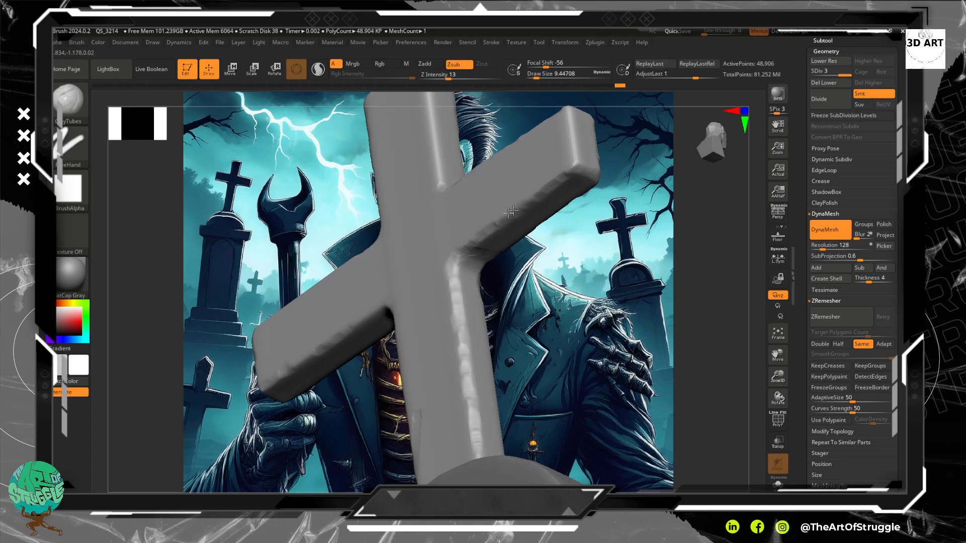
click(778, 278)
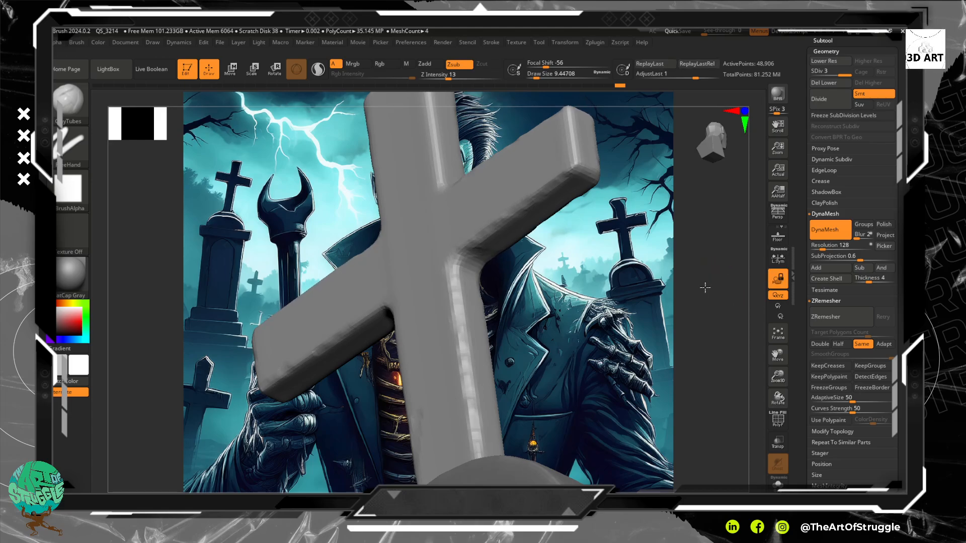
click(776, 238)
click(775, 240)
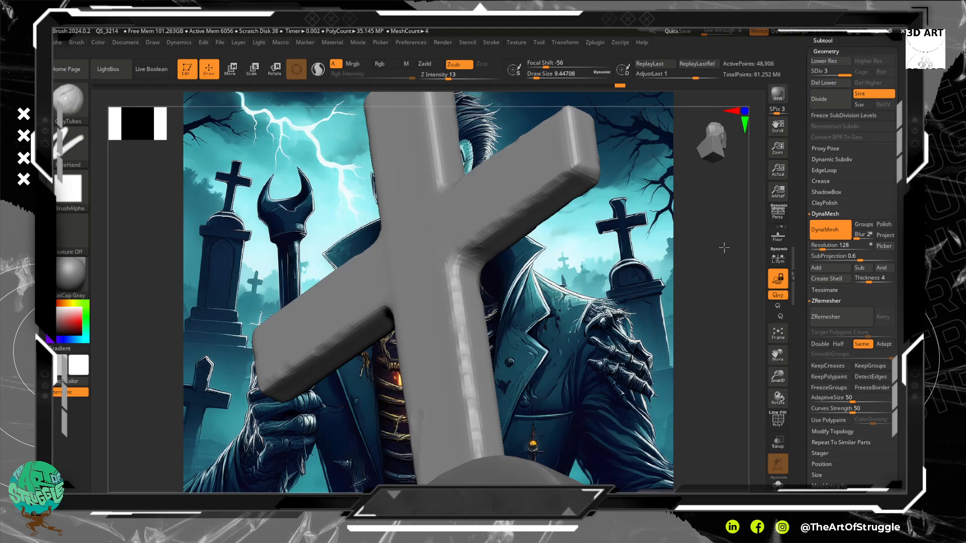
- Turn off DynaMesh for the cross and frame the whole zombie and tombstone model
click(827, 230)
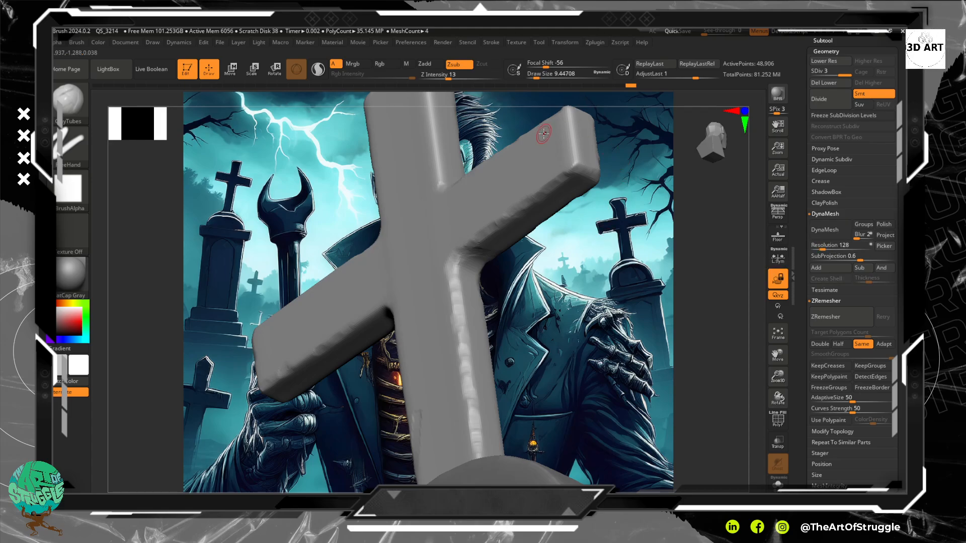
drag(718, 143, 704, 158)
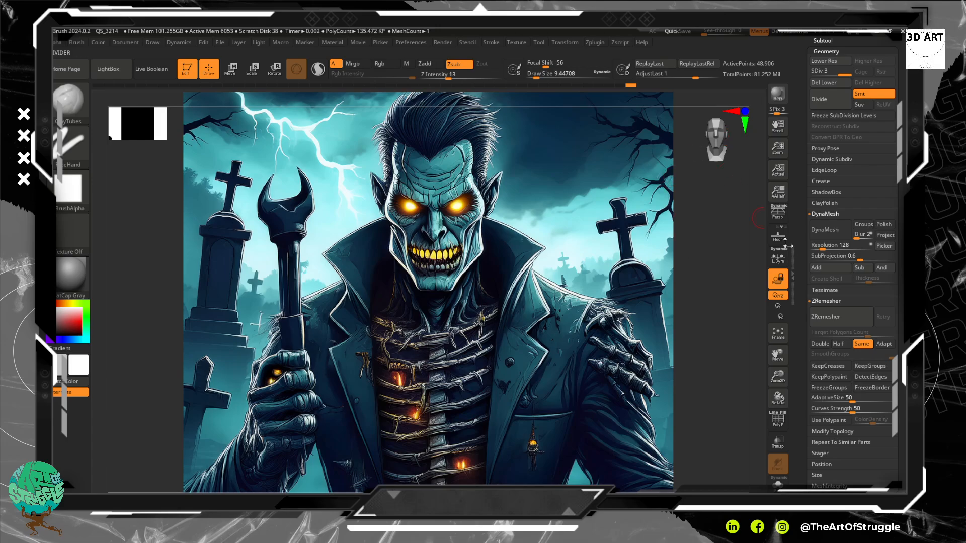
click(779, 332)
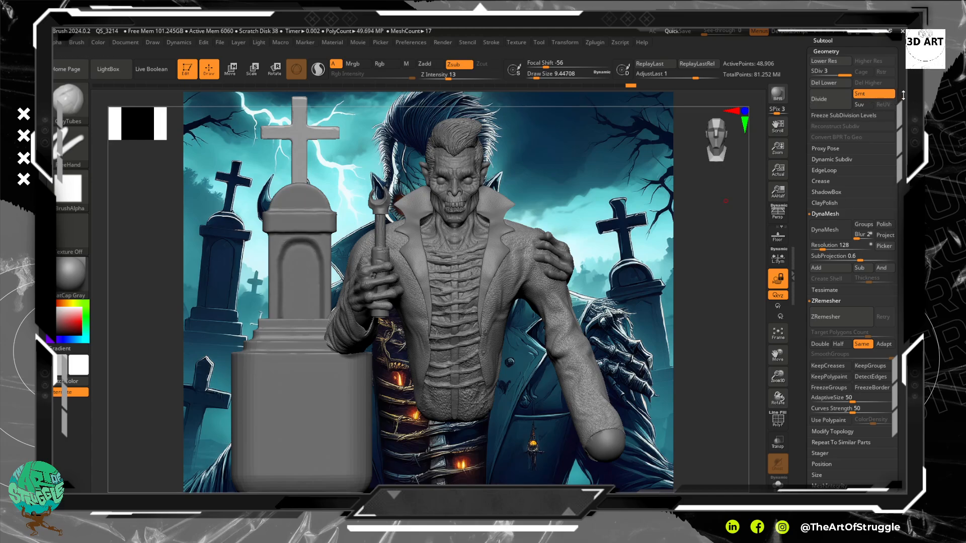
- Open the subtool list and make the arched upper tombstone, PM3D_Cylinder3D1_2, the active subtool
drag(903, 162, 891, 268)
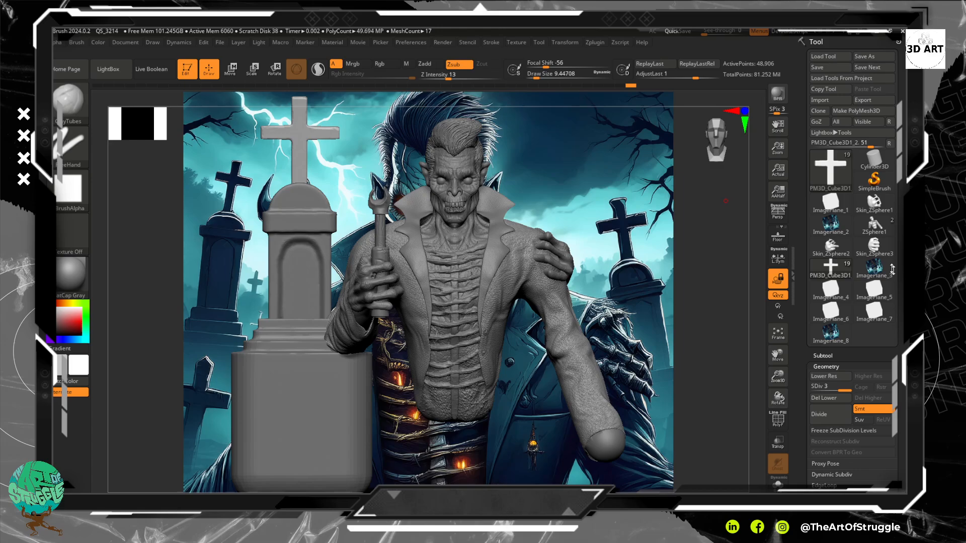
click(824, 354)
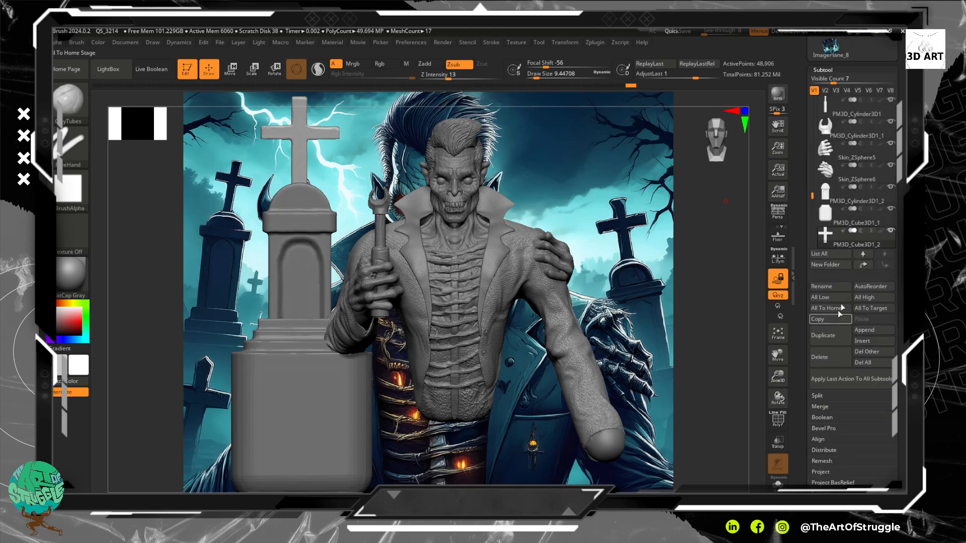
click(850, 217)
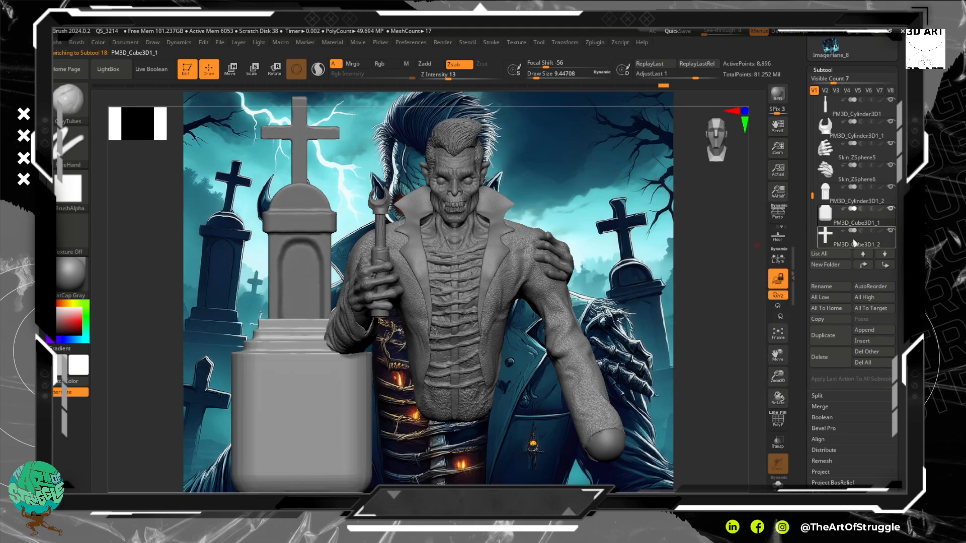
click(850, 197)
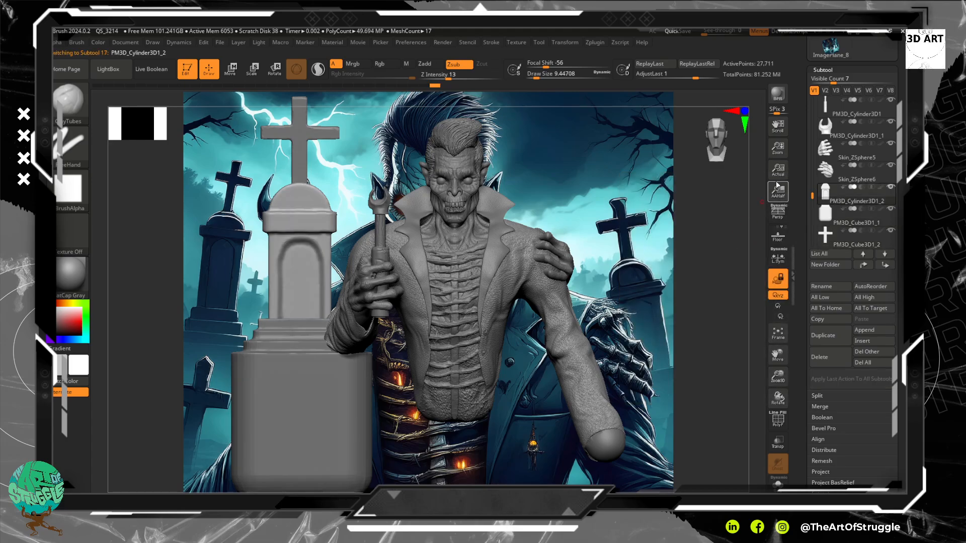
click(777, 148)
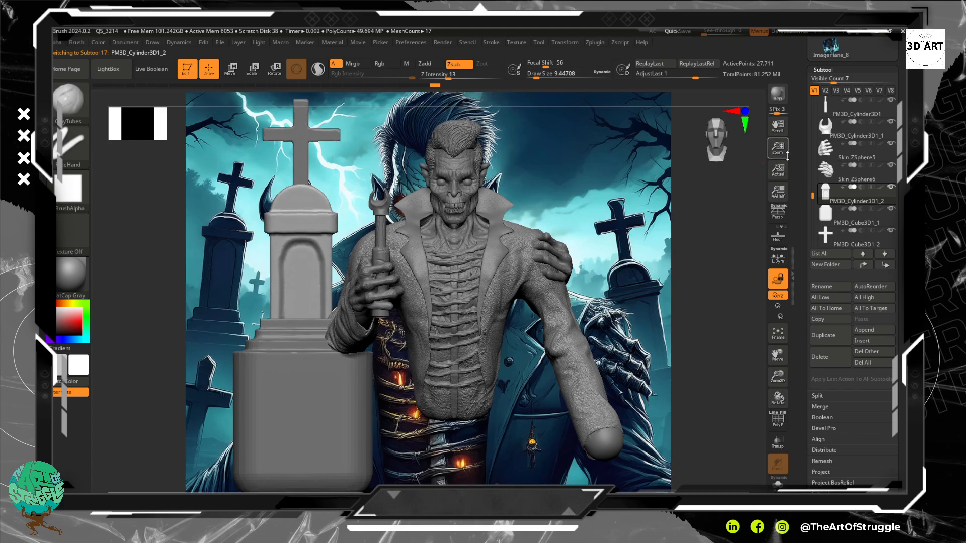
drag(780, 151, 791, 164)
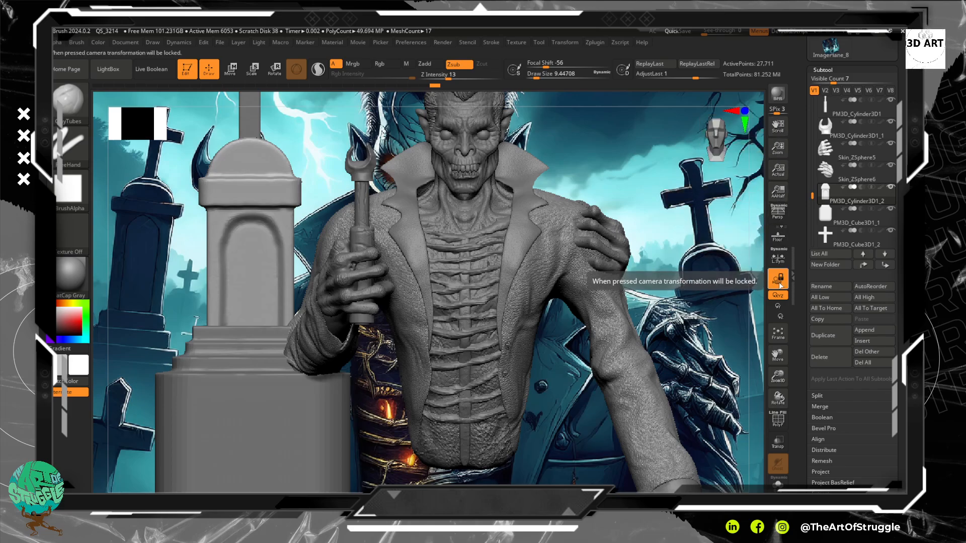
click(778, 172)
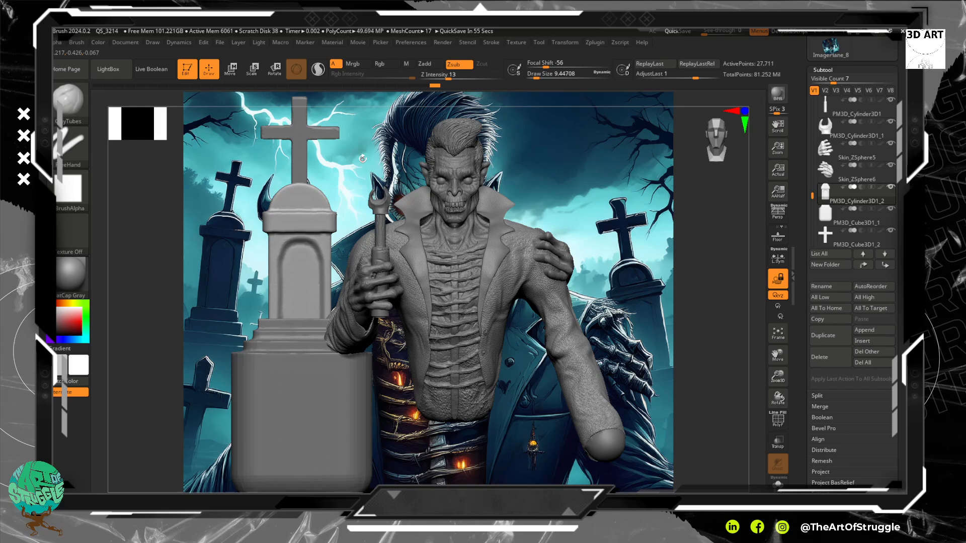
key(super)
key(super)
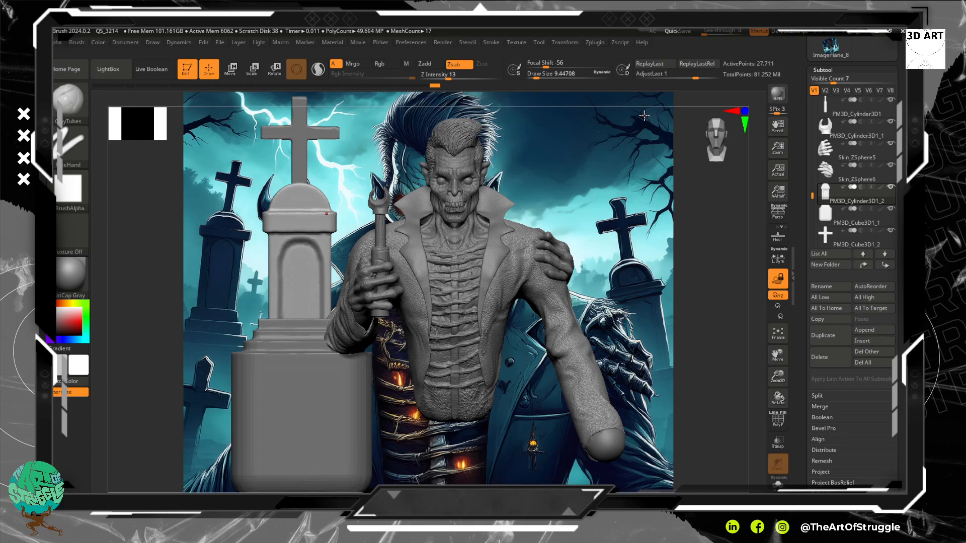
key(space)
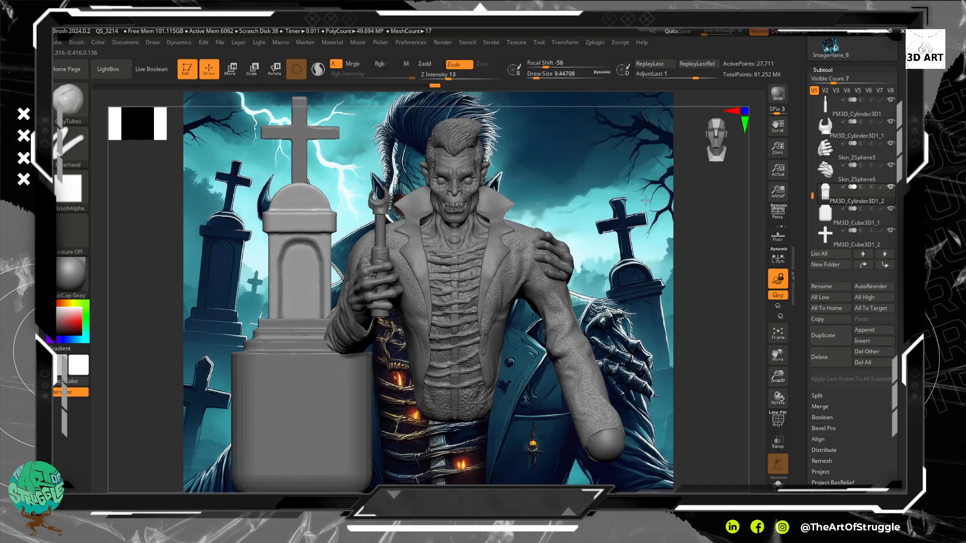
mouse_move(679, 195)
ctrl+mouse_down()
mouse_move(633, 205)
mouse_move(660, 202)
ctrl+mouse_up()
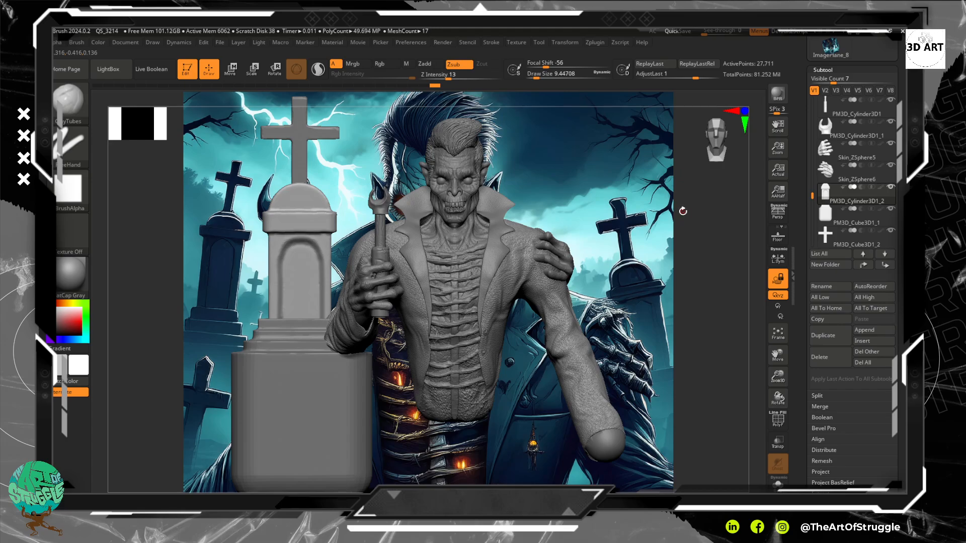
- Unlock the camera and orbit the model to a side view
key(super)
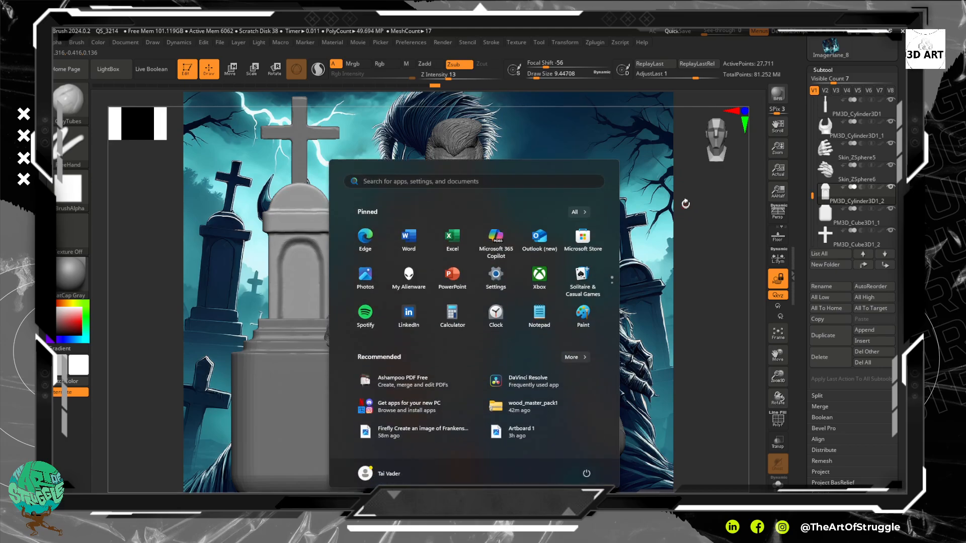
click(709, 255)
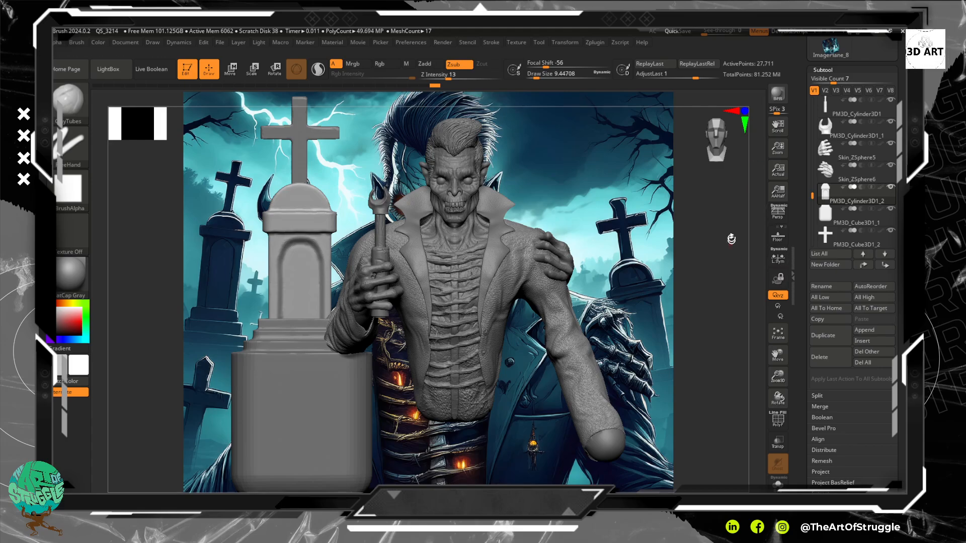
mouse_move(722, 238)
mouse_down()
mouse_move(719, 202)
mouse_move(682, 215)
mouse_move(706, 208)
mouse_move(692, 212)
mouse_move(694, 200)
mouse_move(720, 197)
mouse_move(675, 184)
mouse_move(654, 201)
mouse_move(623, 186)
mouse_up()
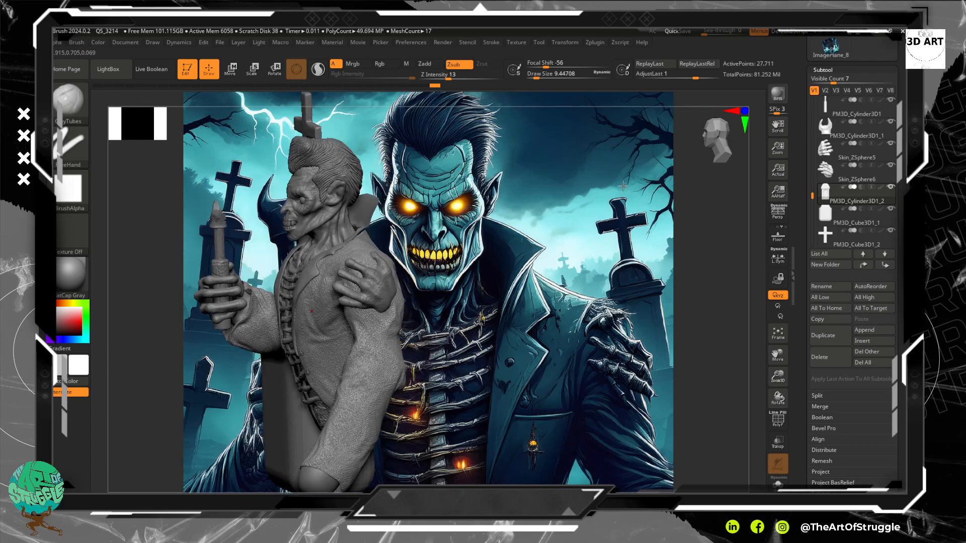
- Subdivide the arched upper tombstone once to give it a second subdivision level
drag(620, 236, 733, 211)
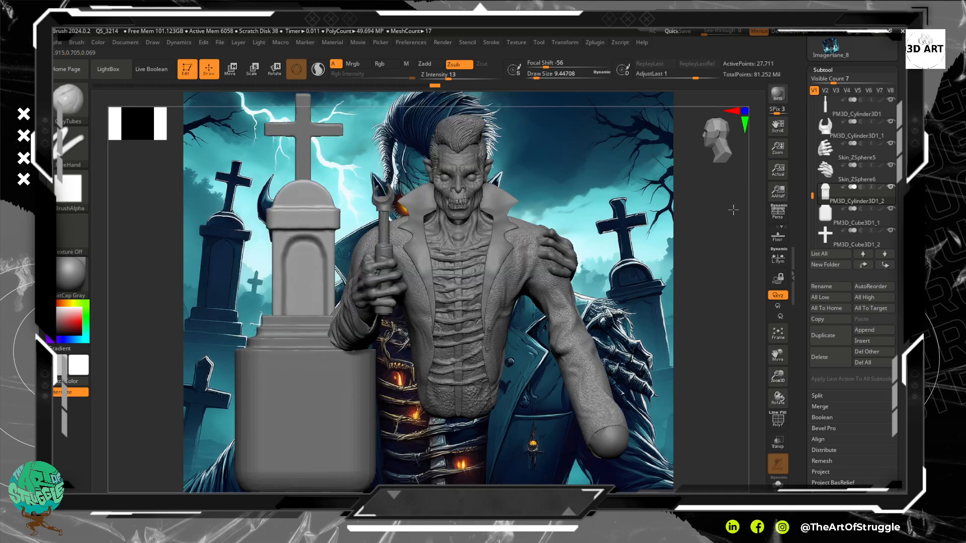
mouse_move(702, 166)
mouse_down()
mouse_move(718, 203)
mouse_move(703, 159)
mouse_up()
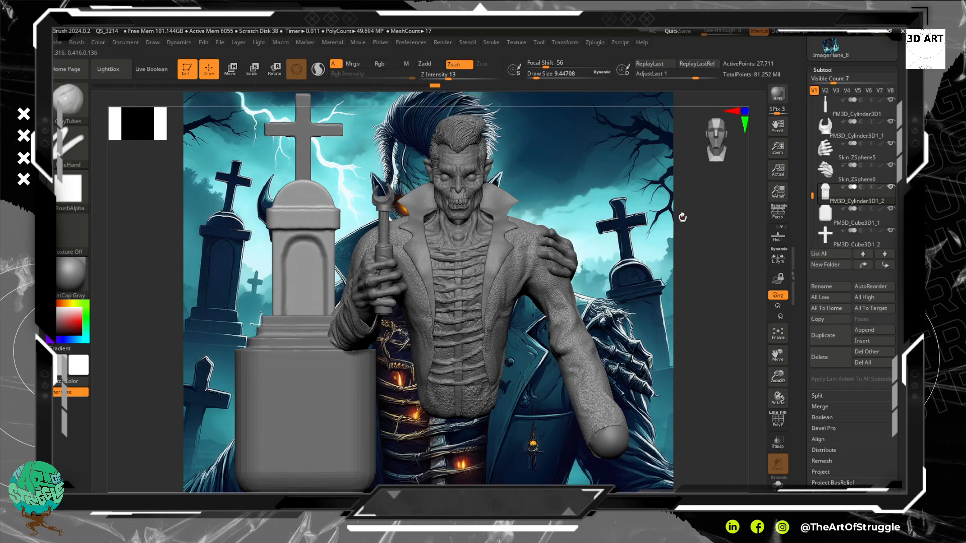
alt+drag(682, 218, 669, 320)
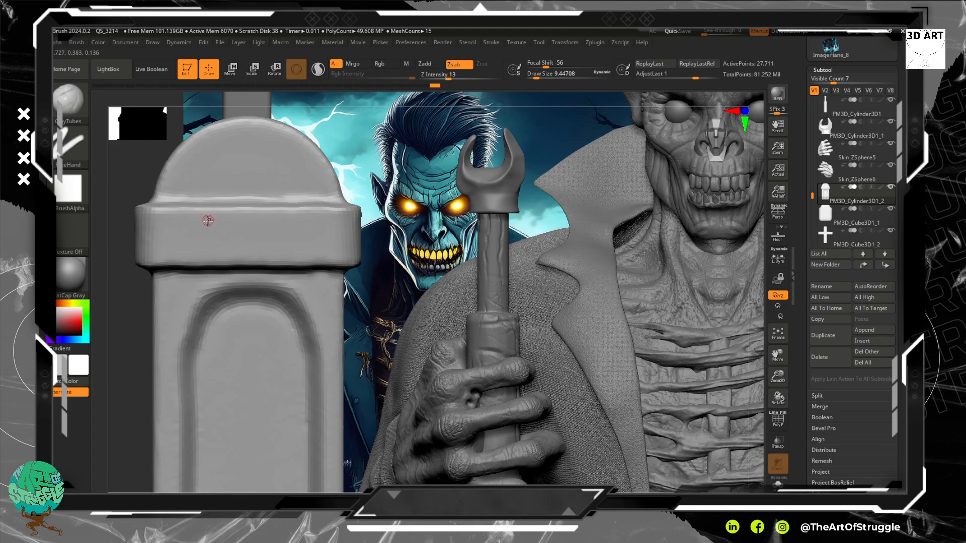
key(bracketright)
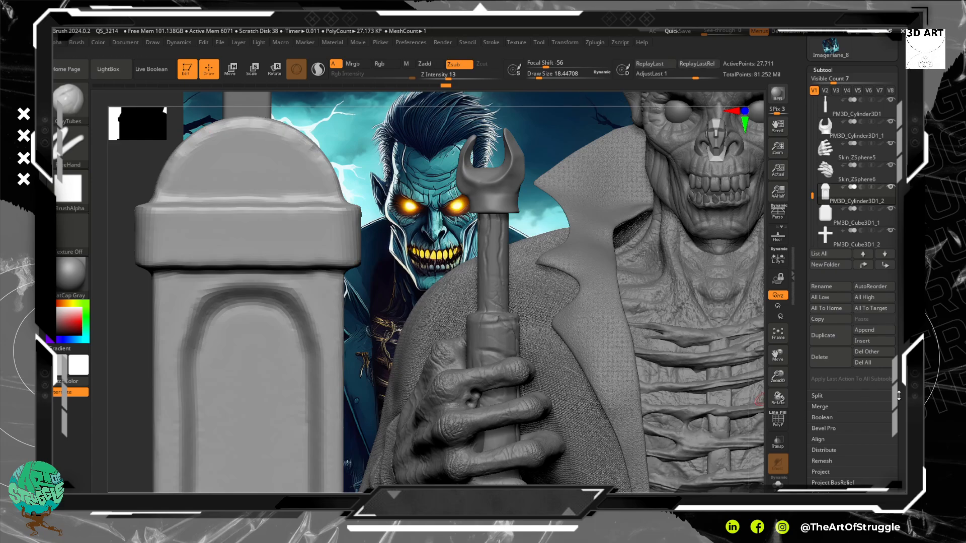
scroll(859, 254, down, 10)
click(825, 166)
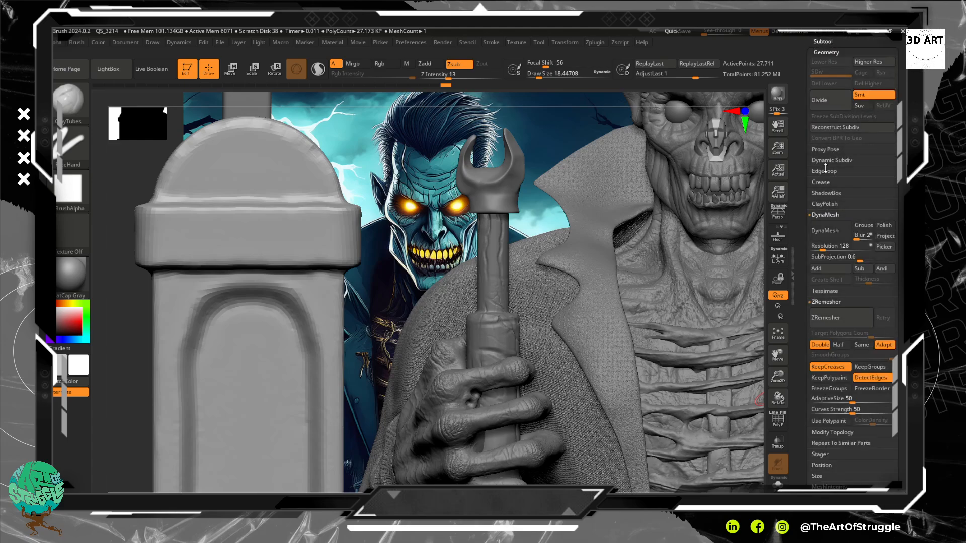
click(835, 101)
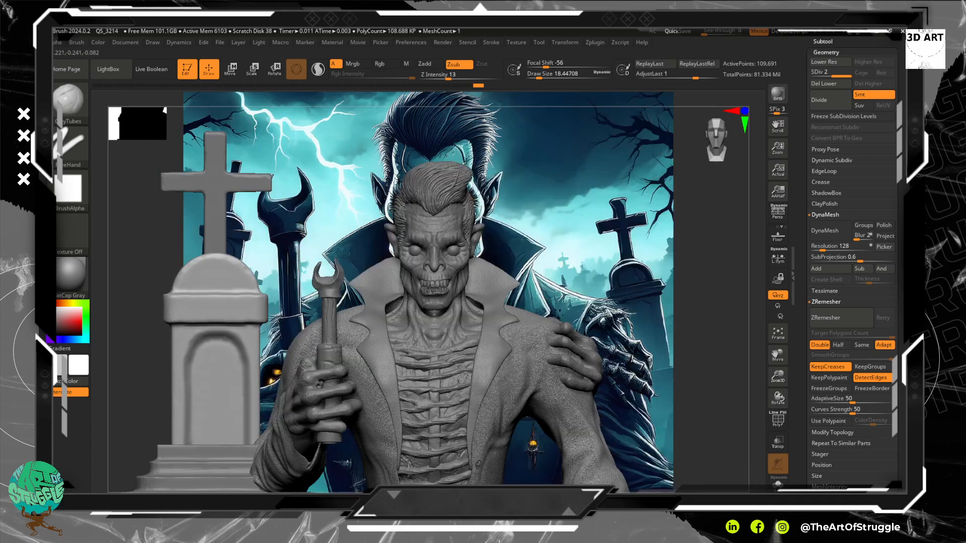
- Make the stepped tombstone base the active subtool and subdivide it once
alt+drag(344, 203, 374, 112)
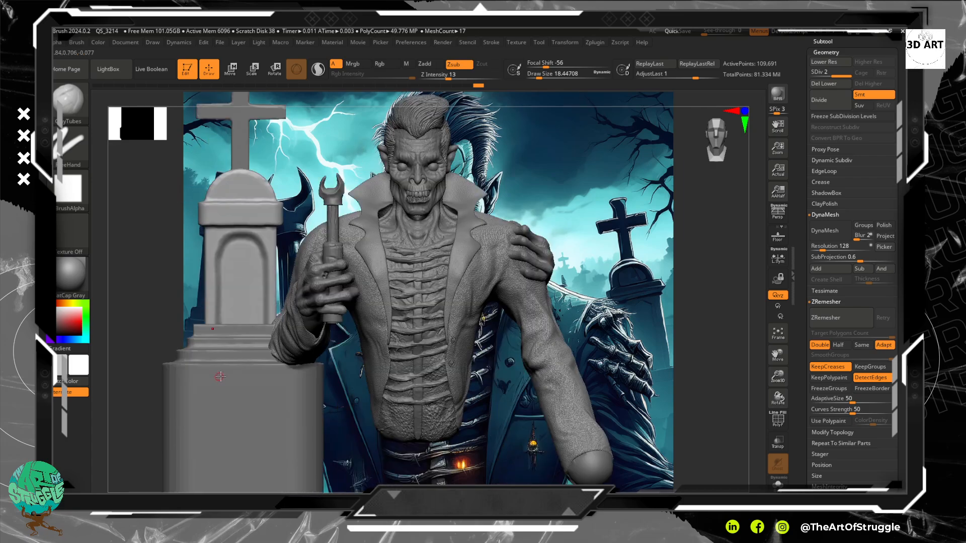
alt+click(211, 353)
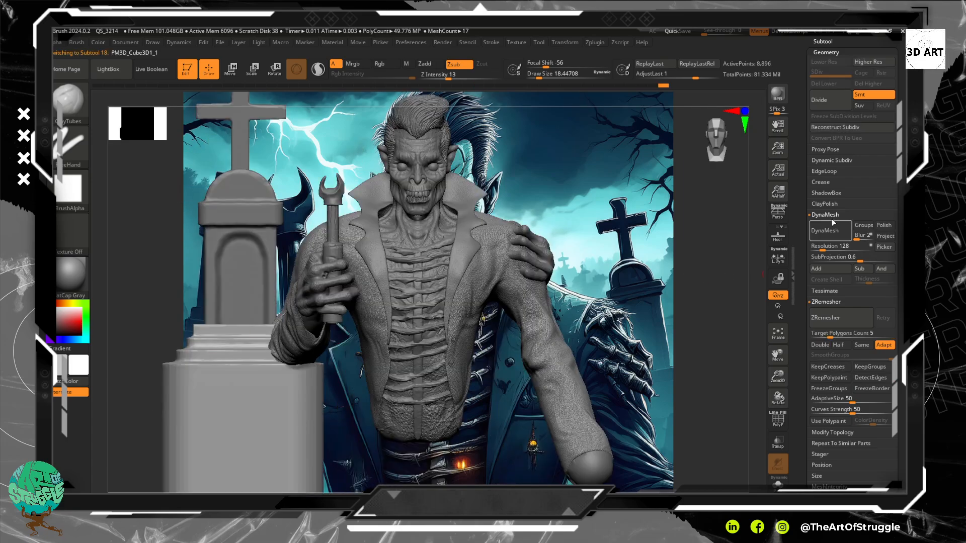
click(833, 104)
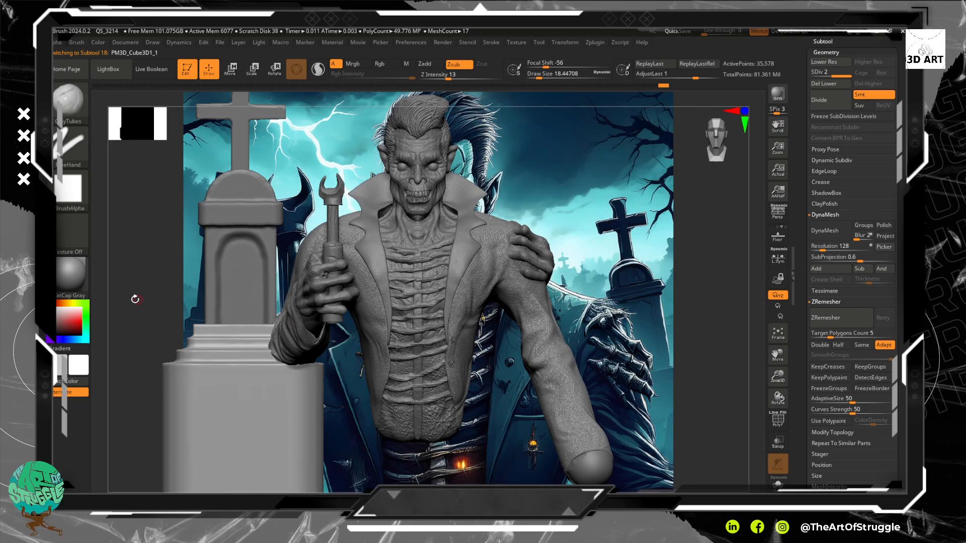
- Reduce the draw size to about 10 and carve chips along the front edges and corner of the base's upper two steps
mouse_move(153, 347)
alt+mouse_down()
mouse_move(198, 467)
mouse_move(194, 417)
alt+mouse_up()
key(bracketleft)
key(bracketleft)
key(bracketleft)
key(bracketleft)
key(bracketleft)
key(bracketleft)
key(bracketleft)
key(bracketleft)
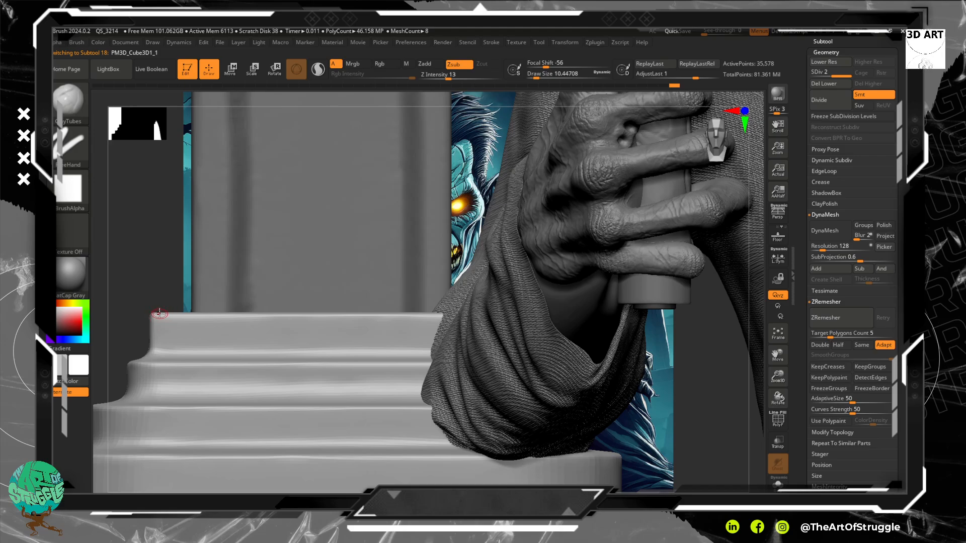
mouse_move(156, 314)
mouse_down()
mouse_move(434, 318)
mouse_move(408, 316)
mouse_up()
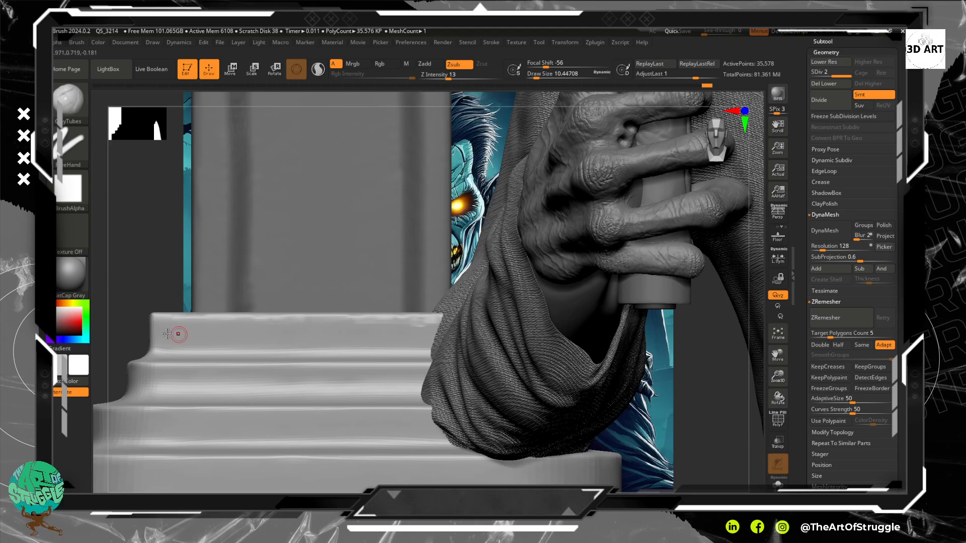
drag(140, 330, 150, 372)
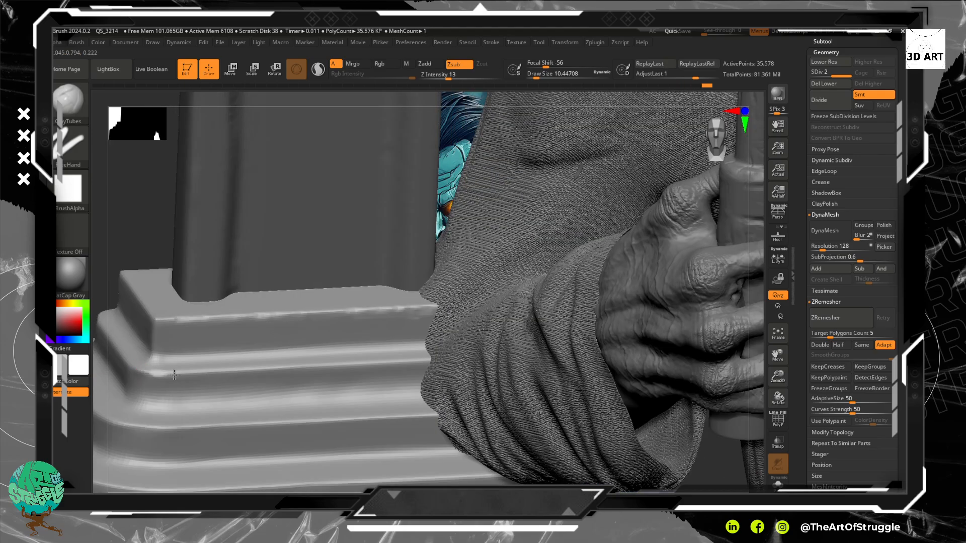
mouse_move(288, 367)
mouse_down()
mouse_move(404, 363)
mouse_move(327, 365)
mouse_up()
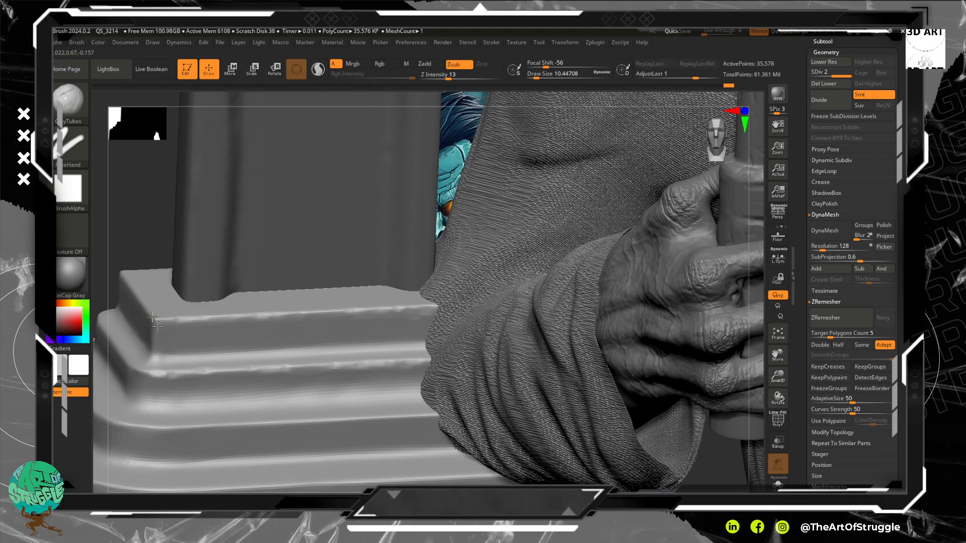
mouse_move(163, 320)
mouse_down()
mouse_move(154, 331)
mouse_move(152, 322)
mouse_up()
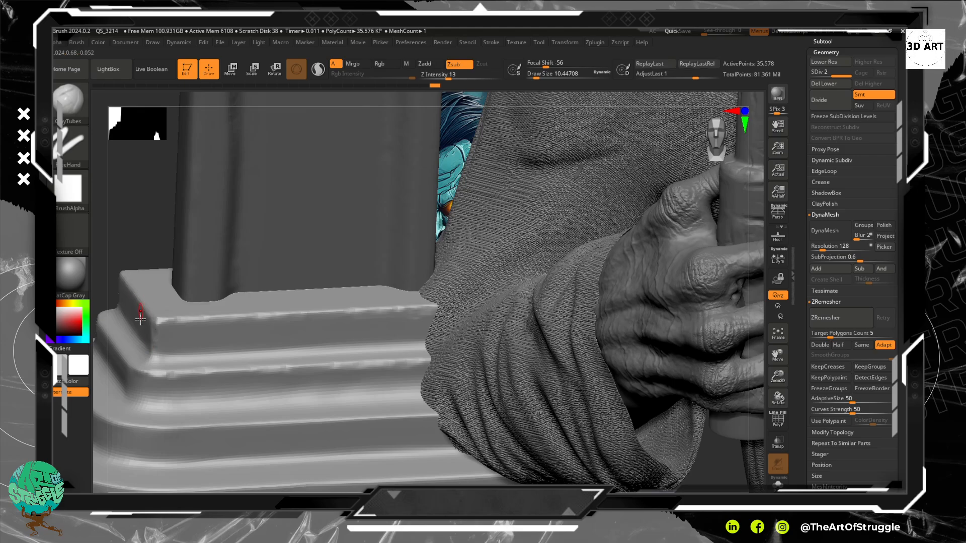
- Carve broader chips at draw size about 22 along the base's lower step and the upper rim and corner of its block
mouse_move(150, 200)
mouse_down()
mouse_move(239, 152)
mouse_move(168, 248)
mouse_move(227, 303)
mouse_move(312, 318)
mouse_move(486, 305)
mouse_up()
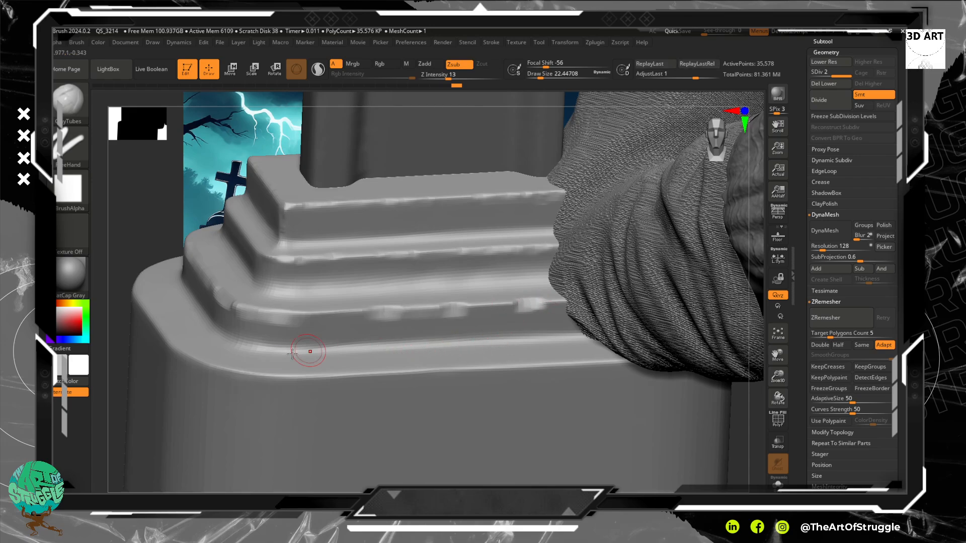
drag(209, 375, 619, 365)
drag(191, 365, 137, 297)
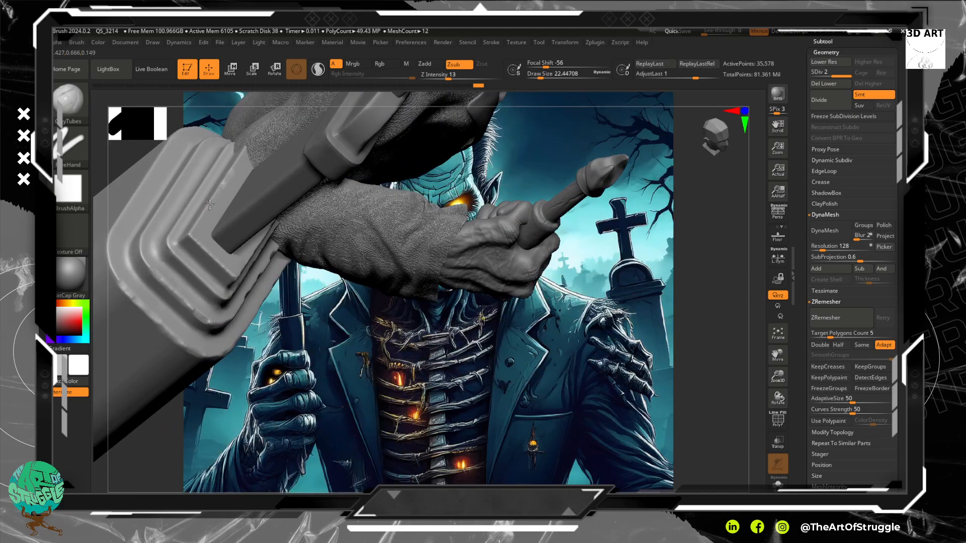
- Carve wear into the side edges of the base's steps, finishing with a draw size of about 14
drag(204, 210, 222, 182)
mouse_move(185, 243)
mouse_down()
mouse_move(196, 228)
mouse_move(168, 231)
mouse_move(191, 203)
mouse_up()
key([)
drag(219, 156, 187, 165)
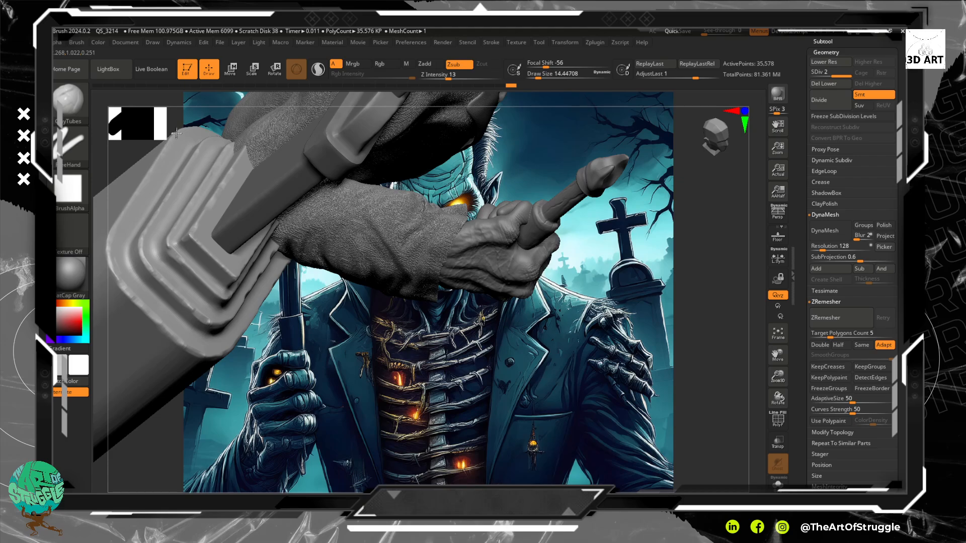
- Switch to the Standard brush at a draw size of about 78 and subdivide the tombstone base to level 4
drag(172, 413, 181, 320)
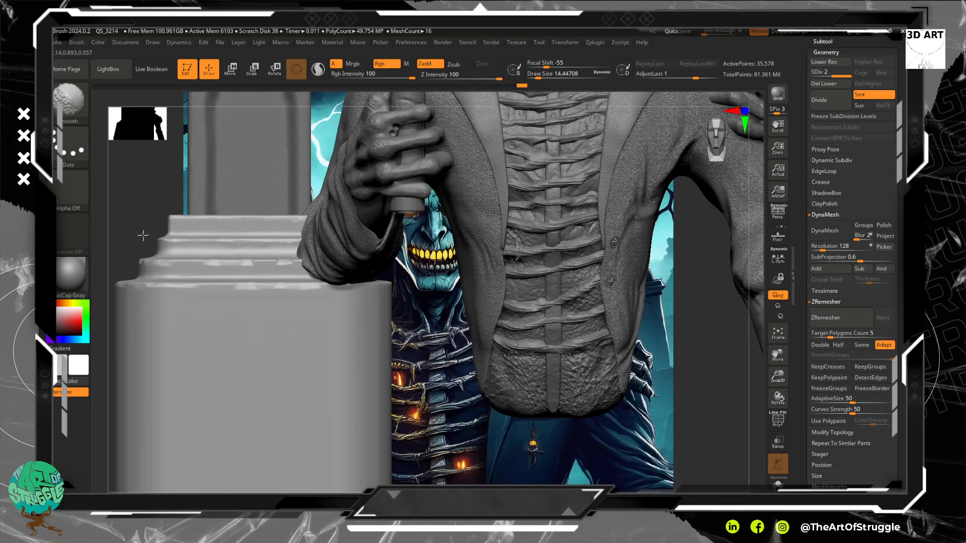
key(b)
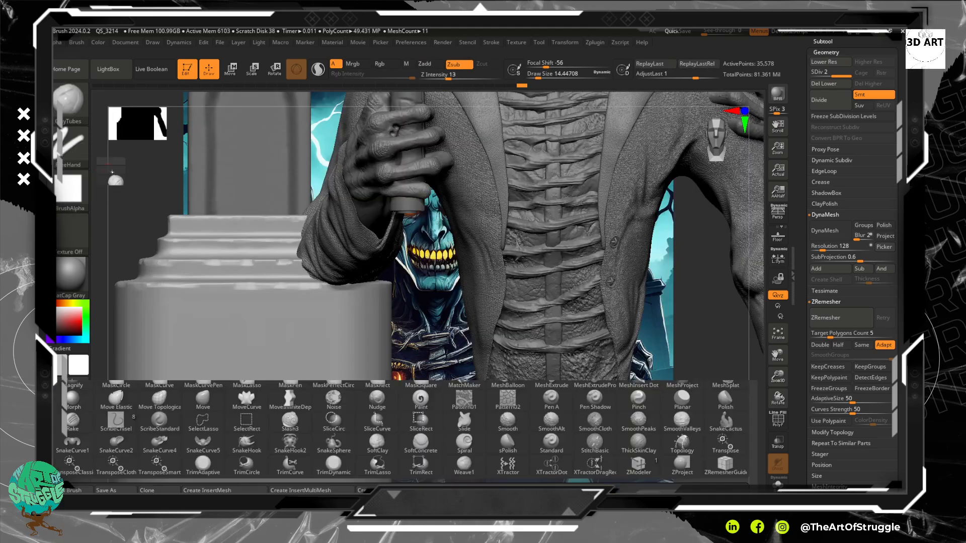
key(s)
key(t)
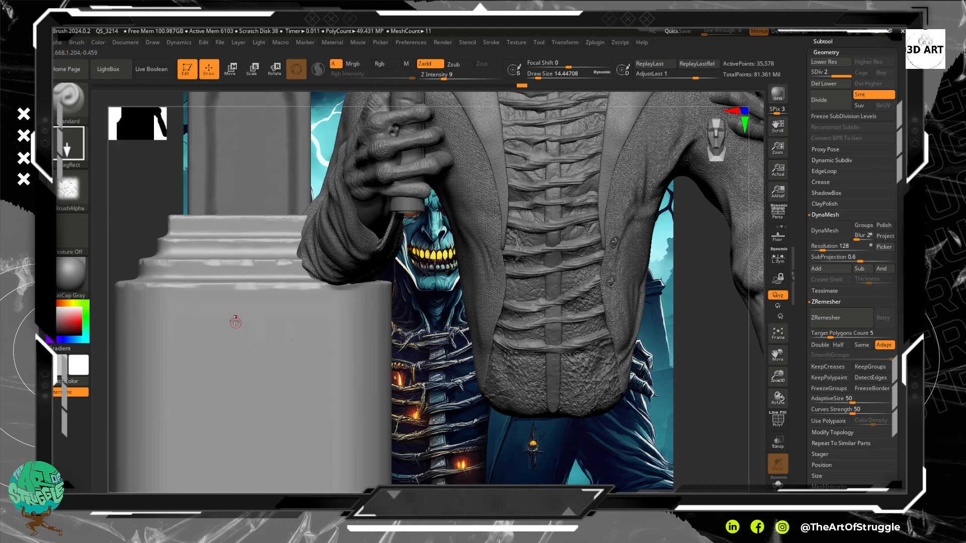
click(819, 107)
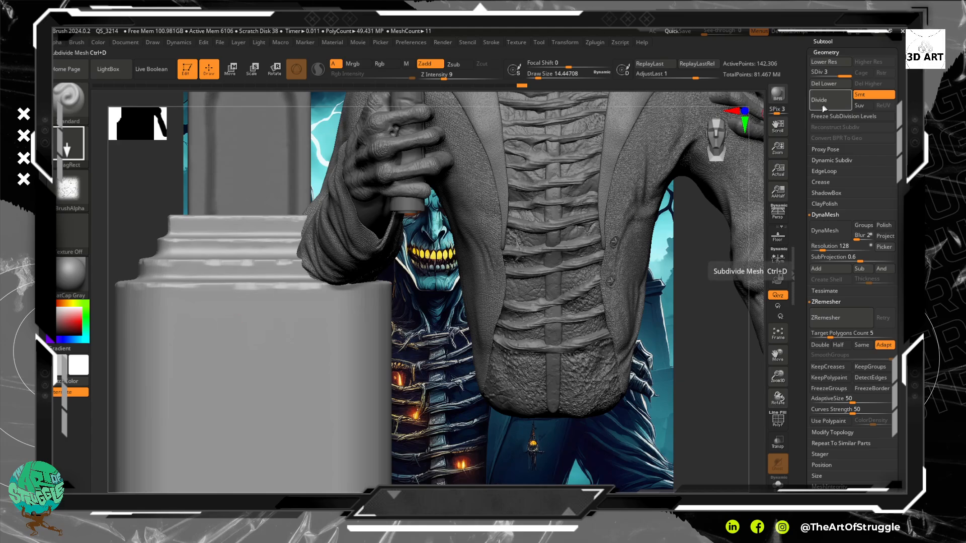
click(819, 104)
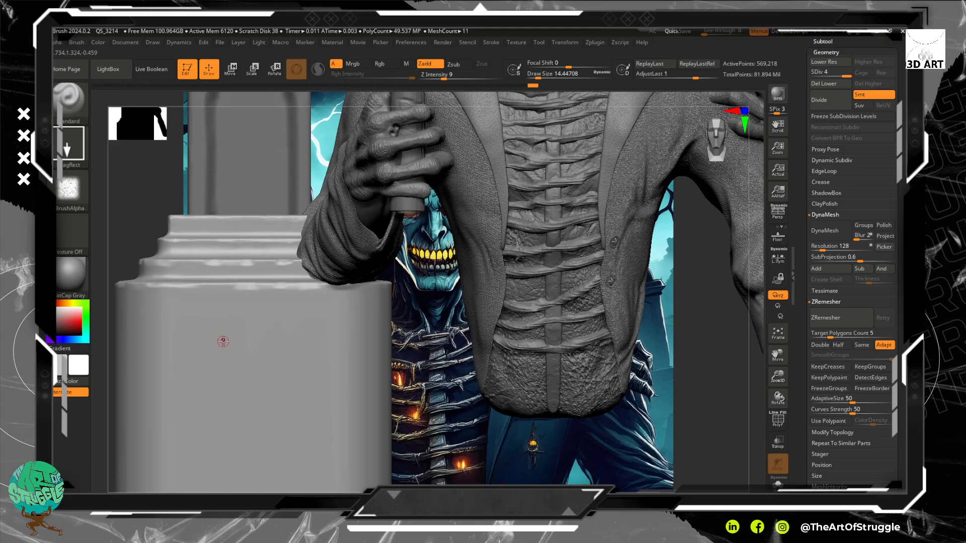
key(bracketright)
key(bracketright)
key(bracketright)
key(bracketright)
key(bracketright)
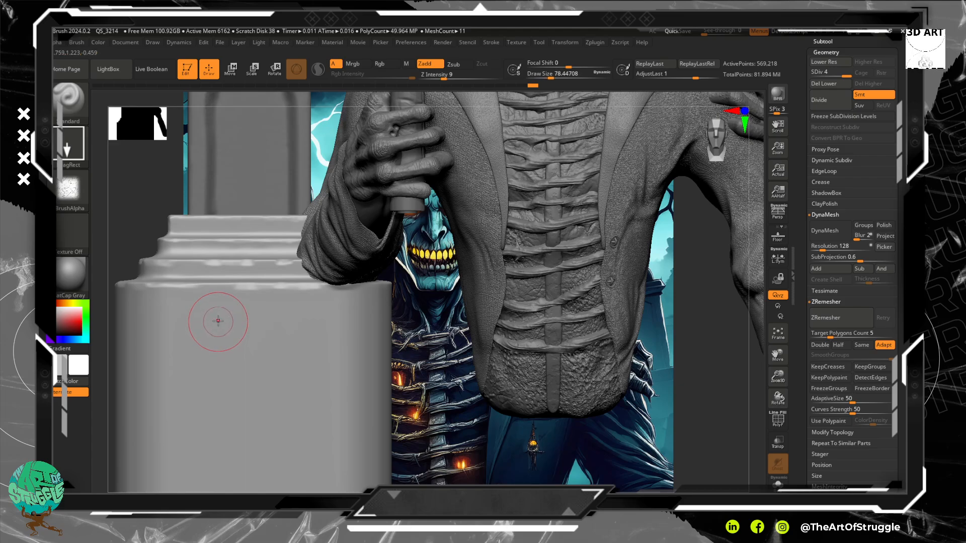
- Try a crack alpha stamp on the base's front face and try converting the base to DynaMesh with frozen subdivision levels
drag(224, 316, 281, 358)
key(ctrl+z)
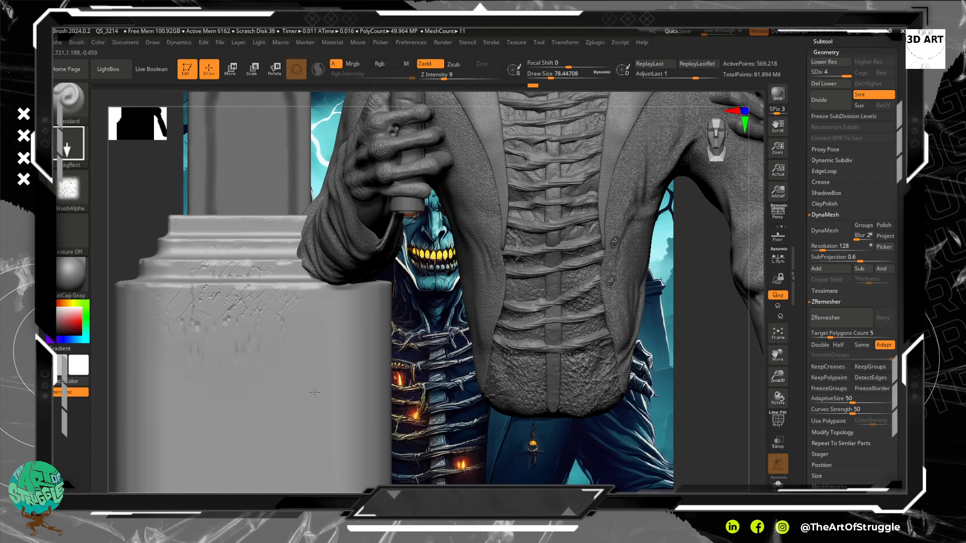
click(834, 237)
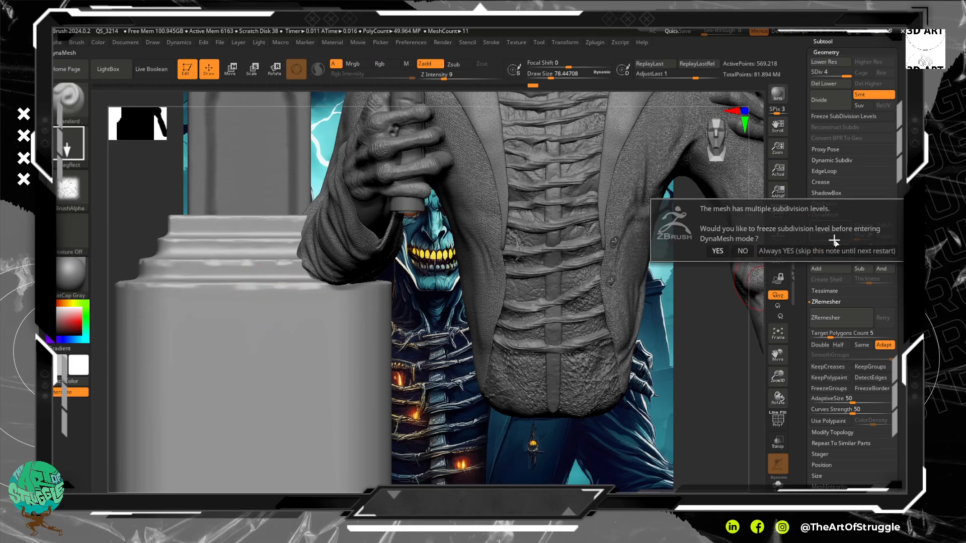
click(717, 251)
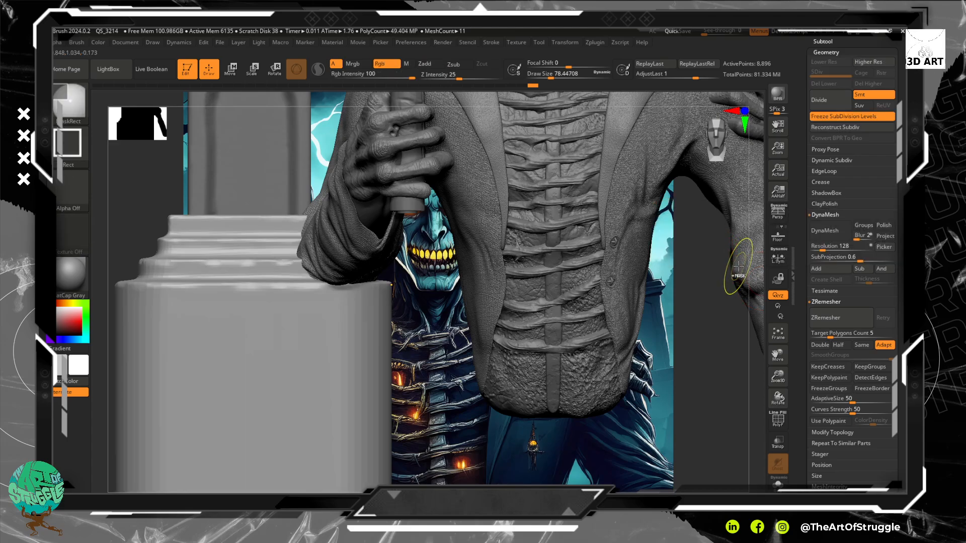
key(ctrl+z)
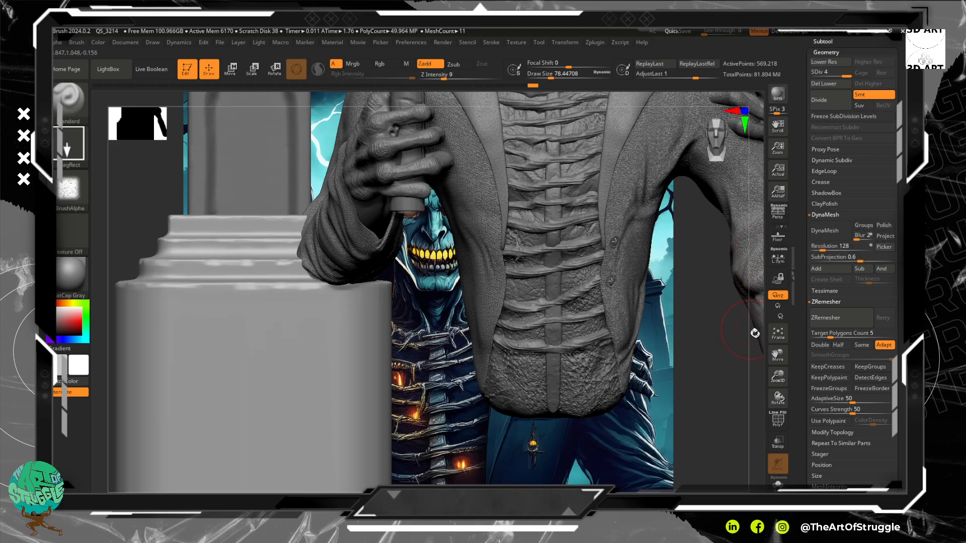
- With the wireframe displayed, ZRemesh the tombstone base and subdivide the new mesh to level 4
click(778, 420)
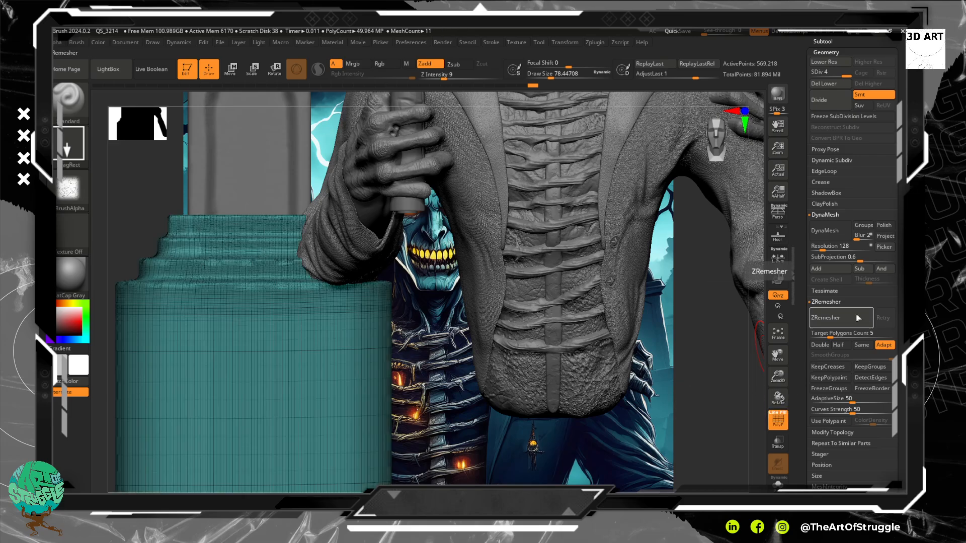
click(845, 325)
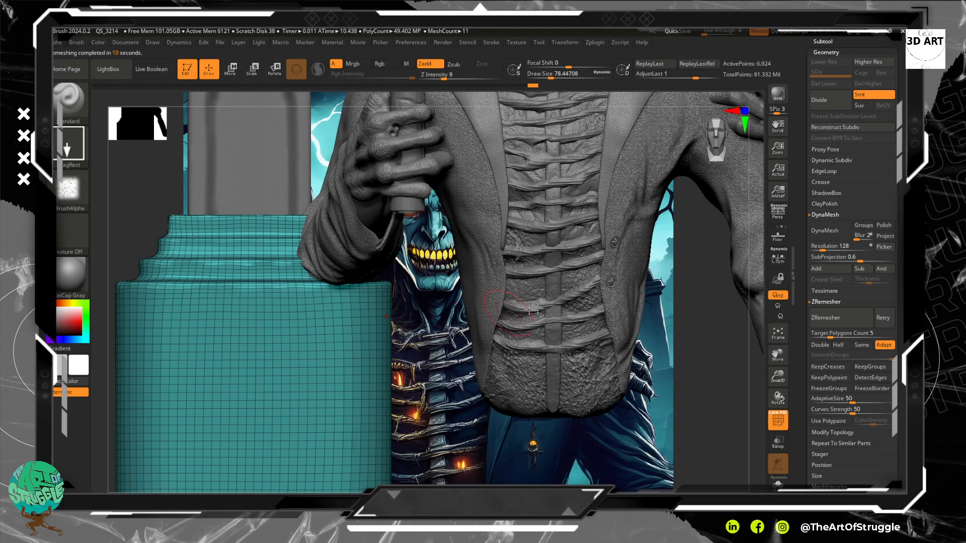
click(835, 107)
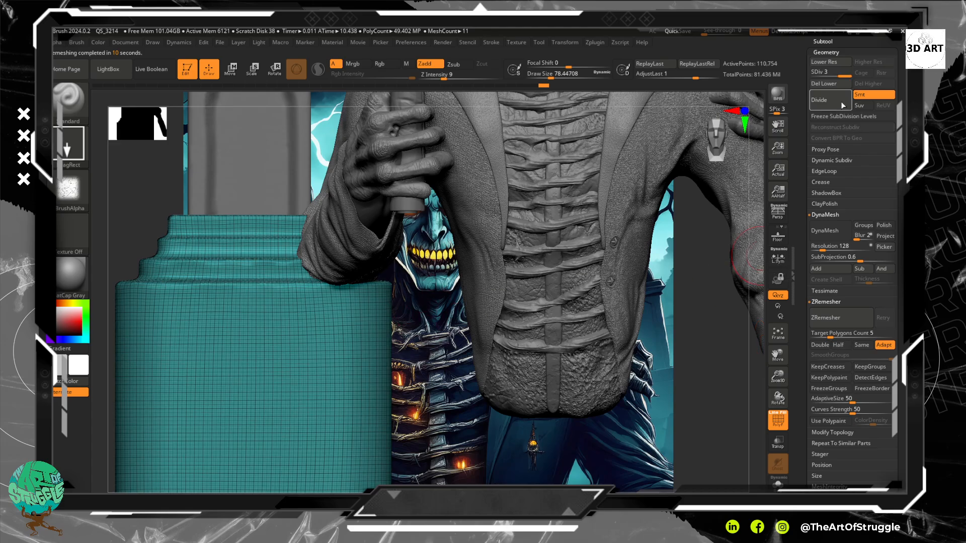
click(835, 104)
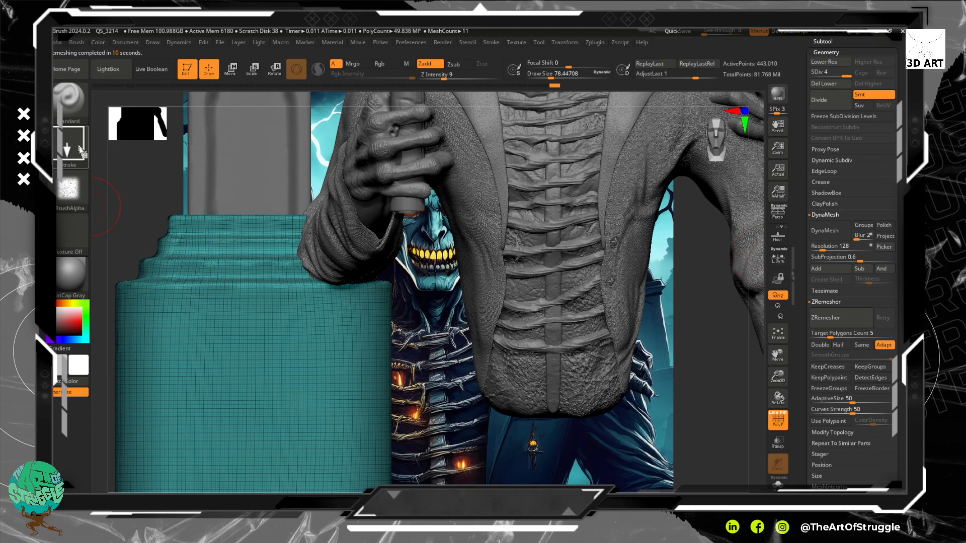
- Stamp the crack alpha across the upper front face and steps of the tombstone base and hide the wireframe
mouse_move(277, 352)
mouse_down()
mouse_move(312, 379)
mouse_move(304, 388)
mouse_up()
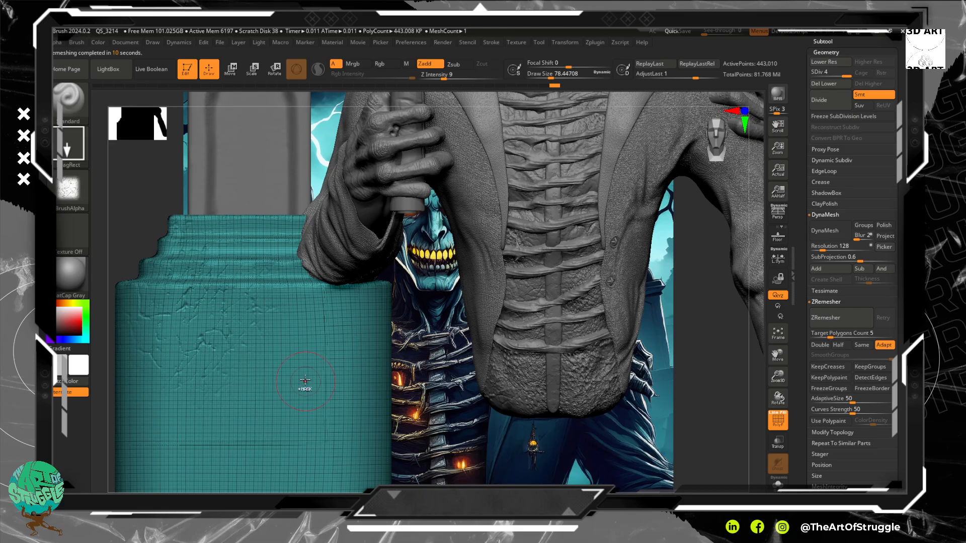
key(ctrl+z)
mouse_move(237, 302)
mouse_down()
mouse_move(384, 359)
mouse_move(442, 297)
mouse_up()
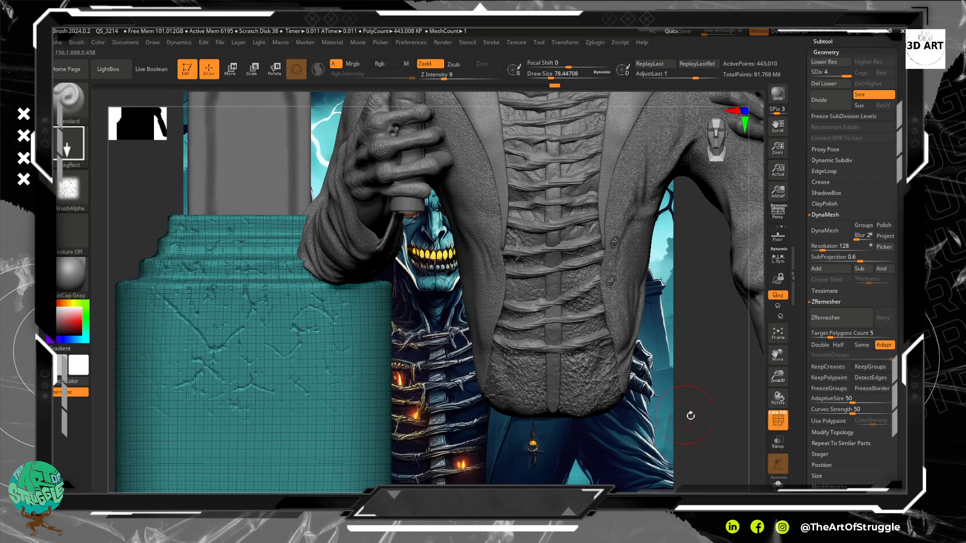
click(778, 420)
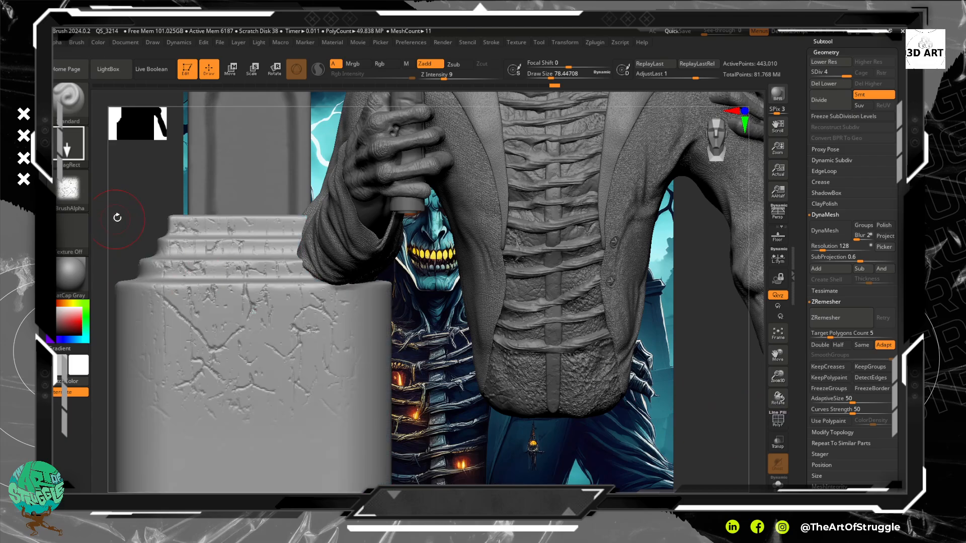
drag(117, 217, 168, 257)
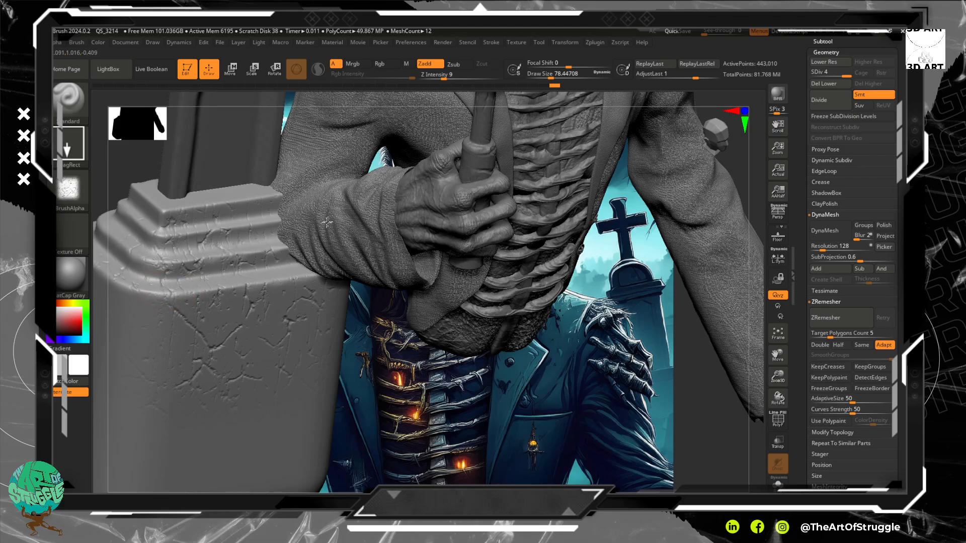
- Try Wood_crack9 as the alpha for the Standard brush
click(69, 188)
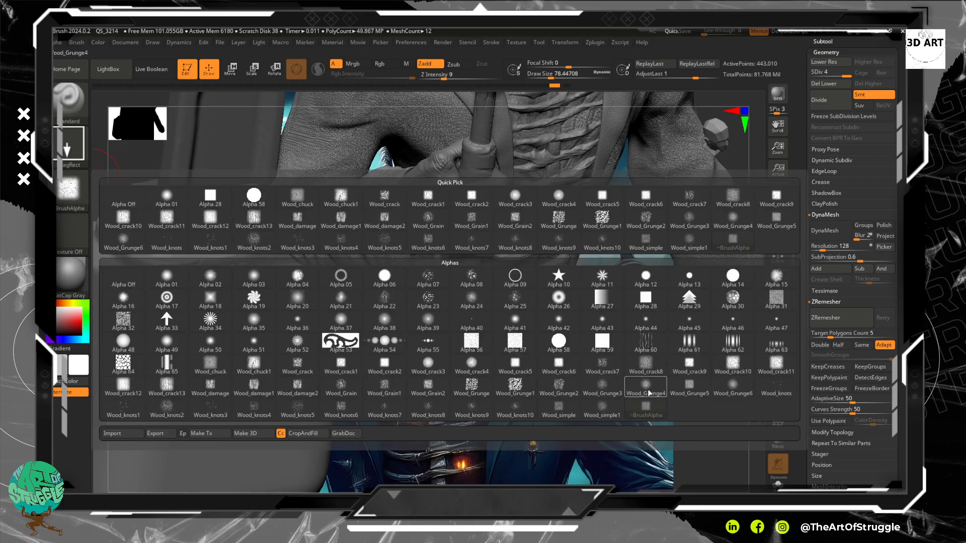
mouse_move(738, 372)
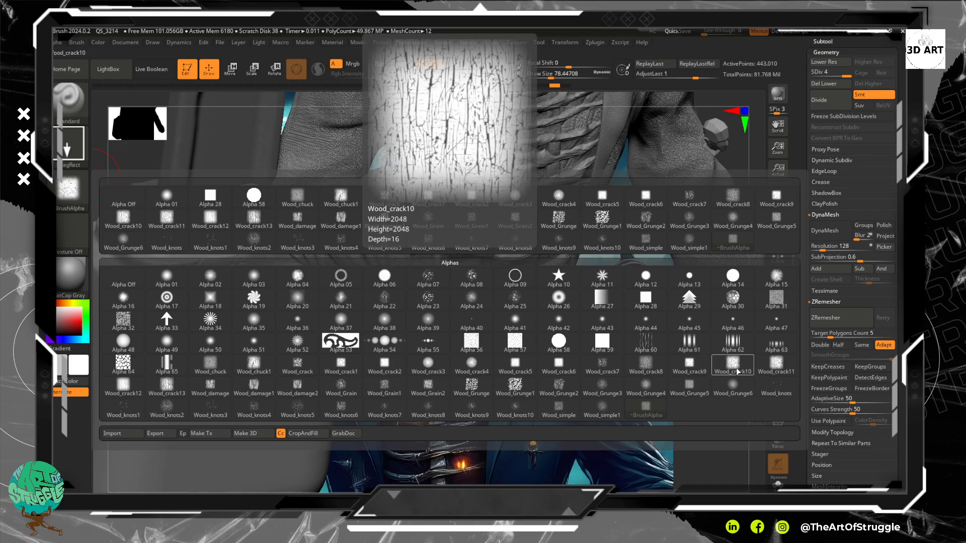
click(689, 363)
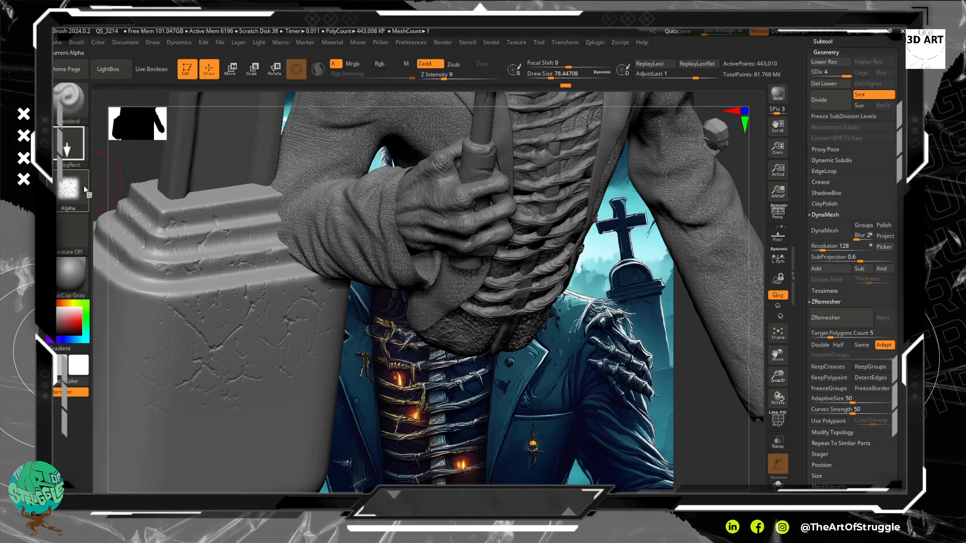
- Compare the crack, knot, grunge, grain and damage alphas and load Wood_crack3 for the Standard brush
click(68, 189)
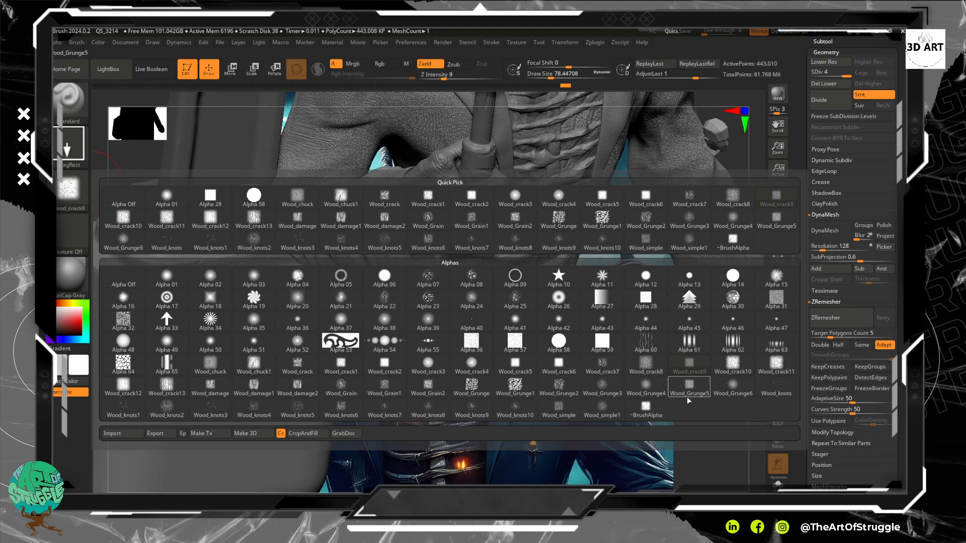
mouse_move(724, 383)
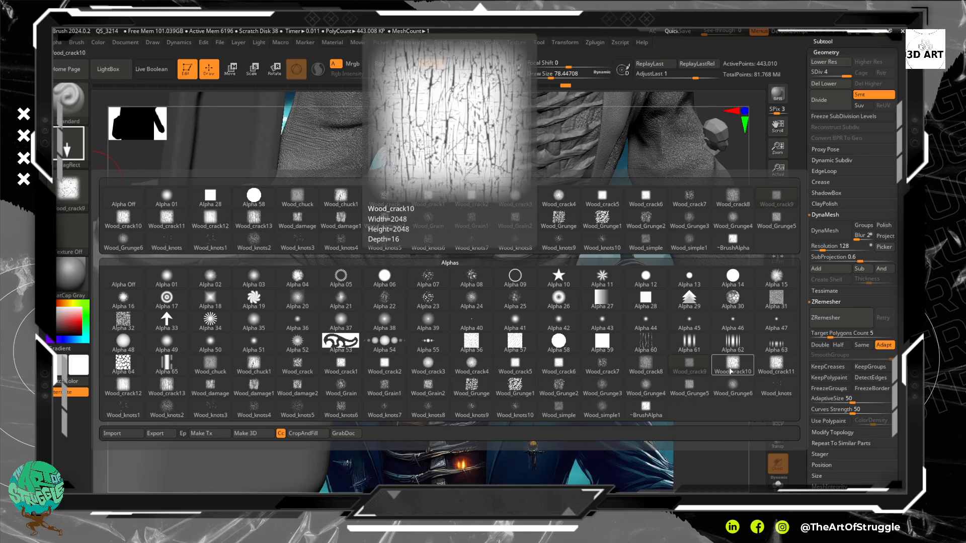
mouse_move(128, 396)
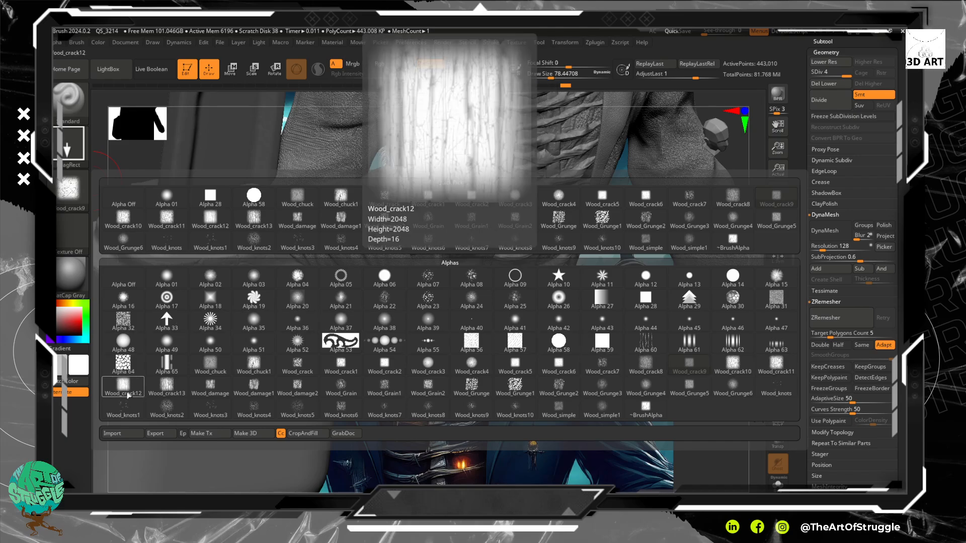
mouse_move(193, 406)
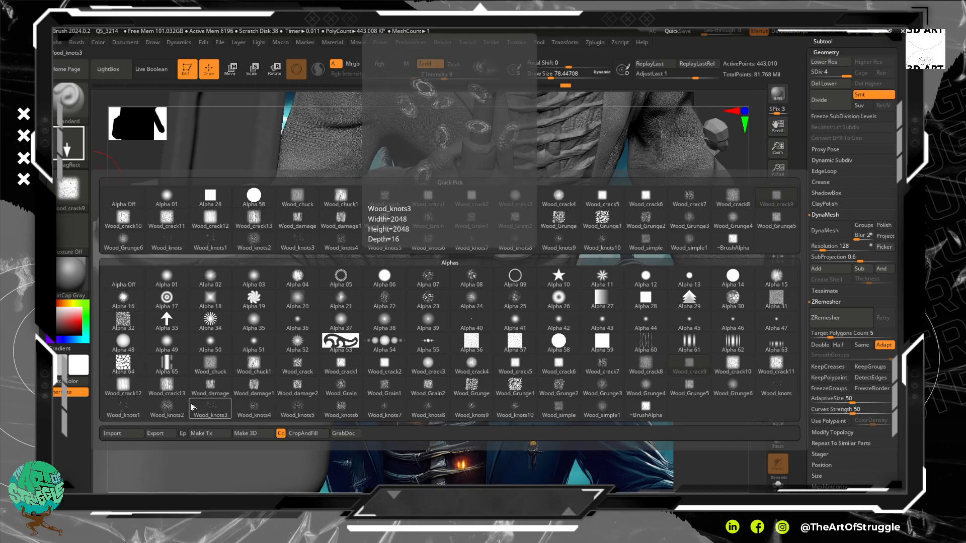
mouse_move(436, 403)
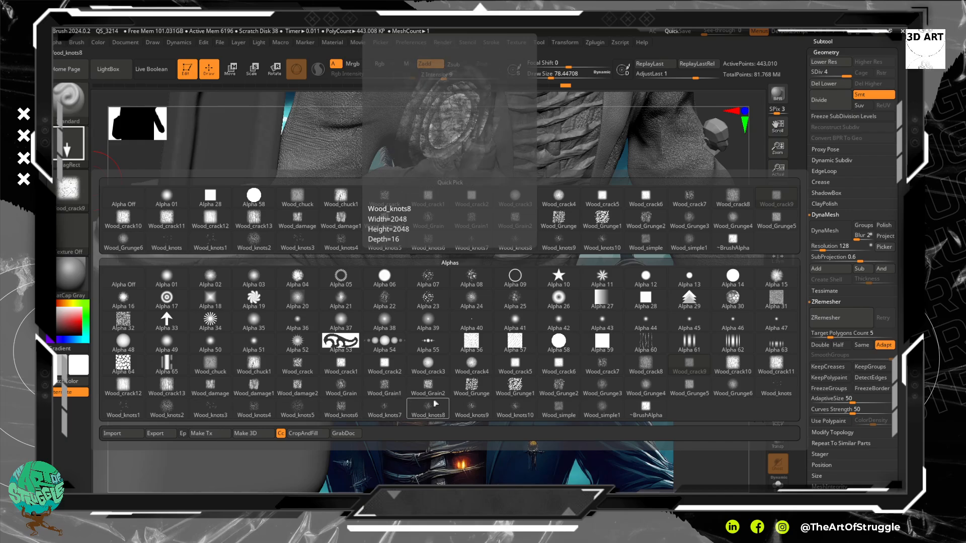
mouse_move(648, 393)
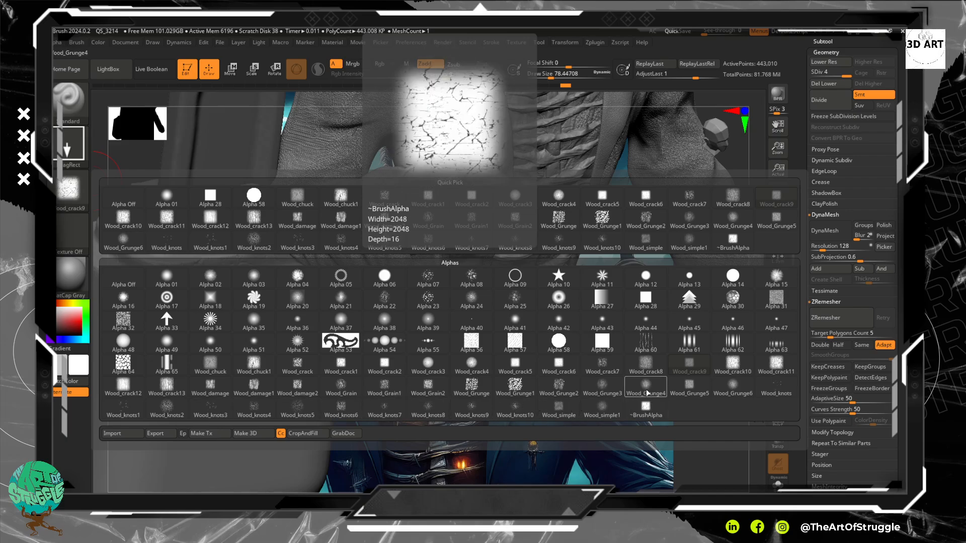
mouse_move(491, 384)
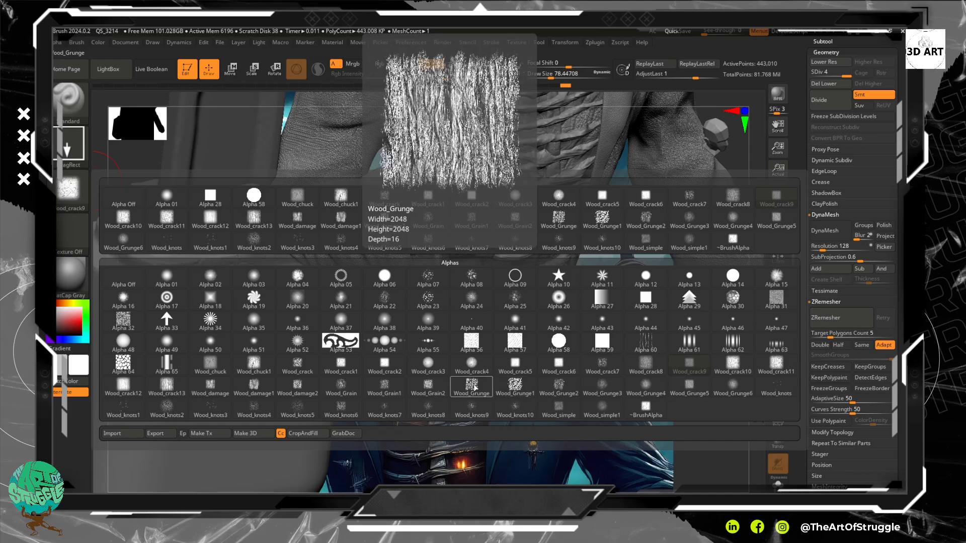
mouse_move(368, 389)
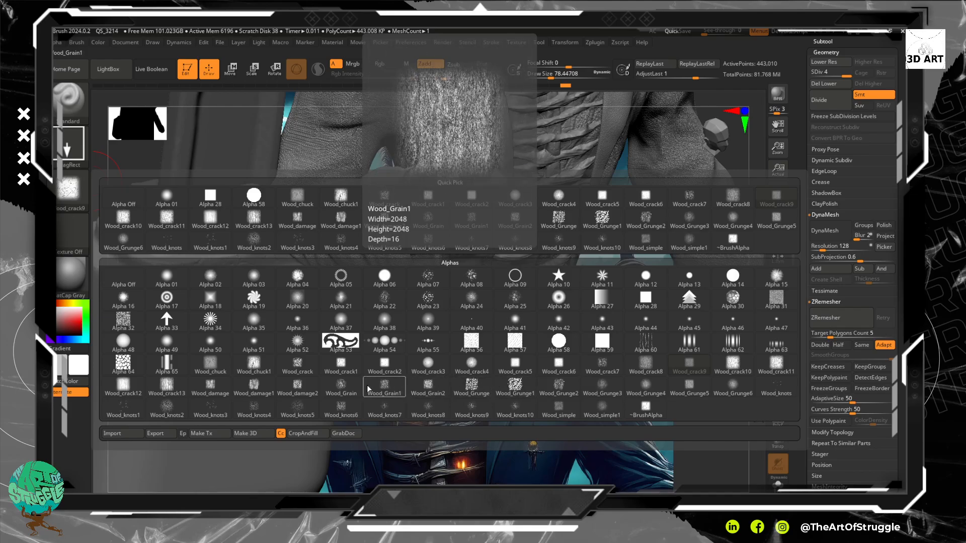
mouse_move(340, 386)
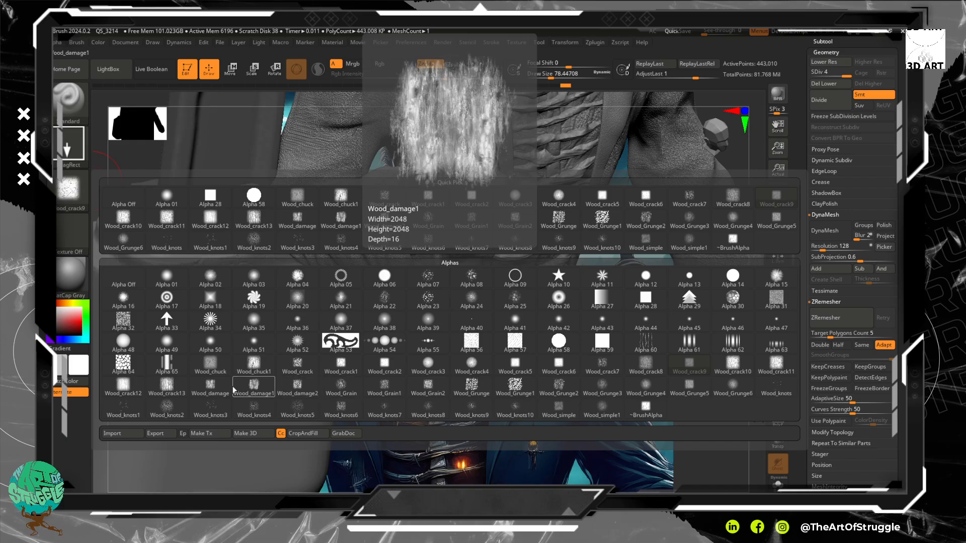
mouse_move(190, 383)
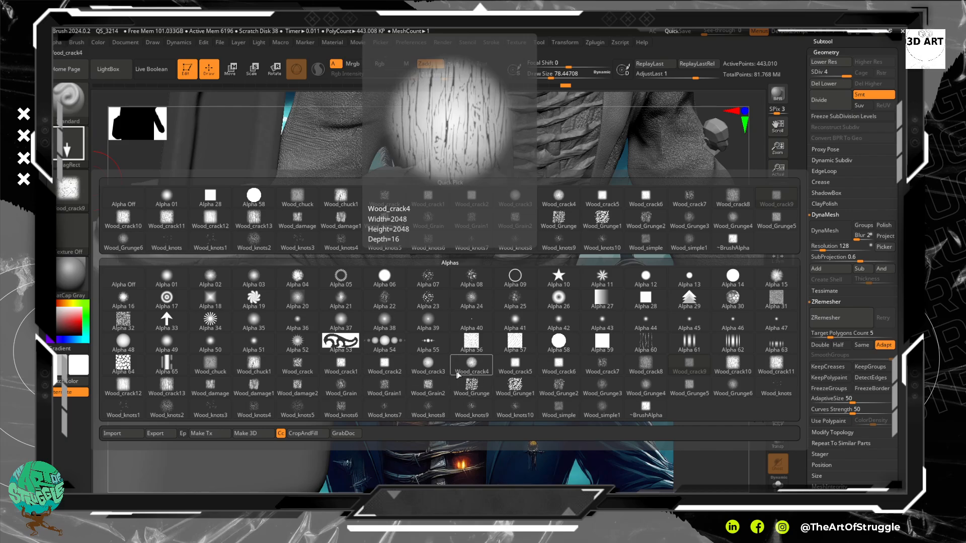
mouse_move(390, 366)
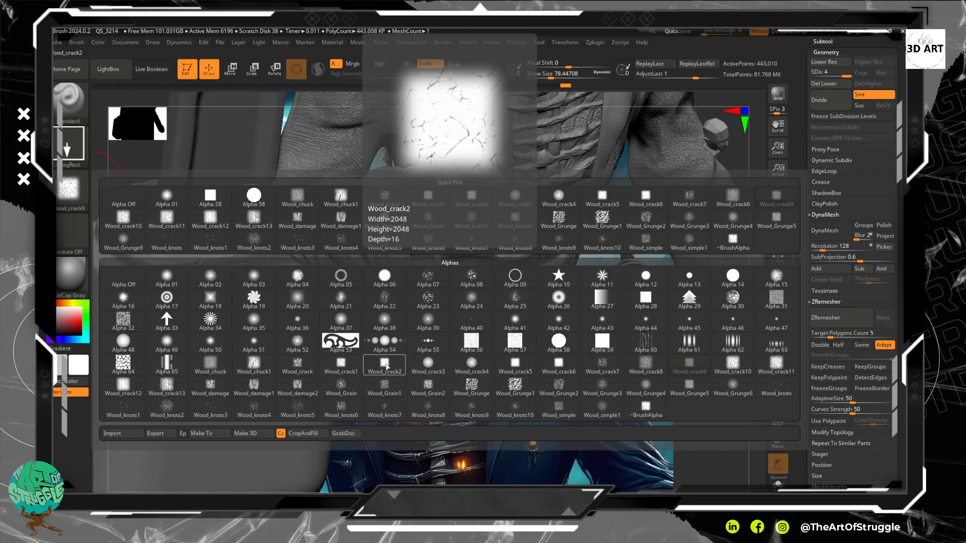
mouse_move(362, 372)
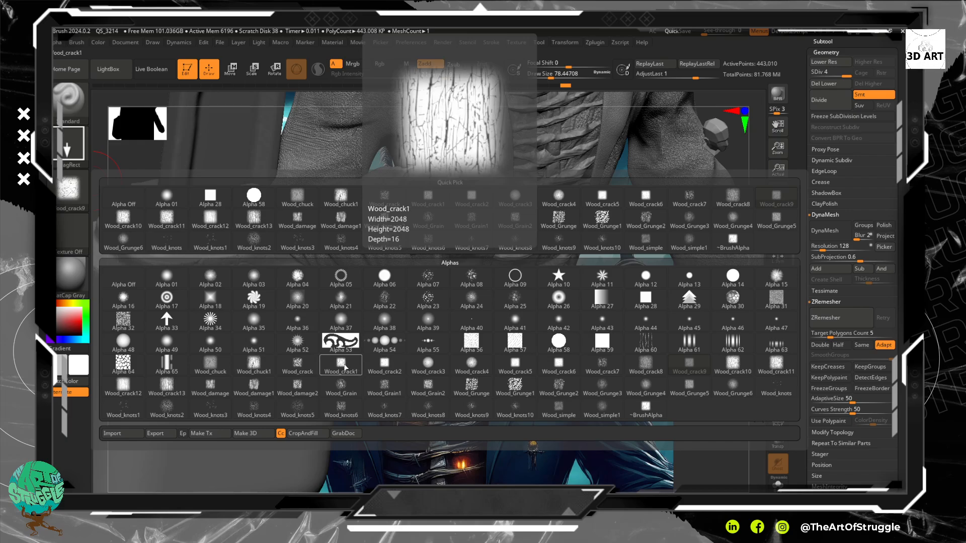
click(422, 373)
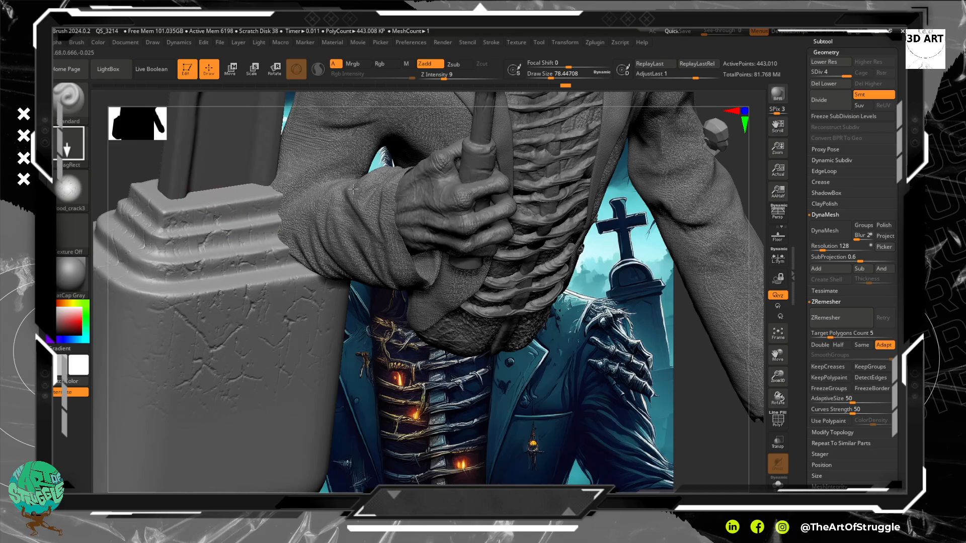
drag(709, 411, 654, 477)
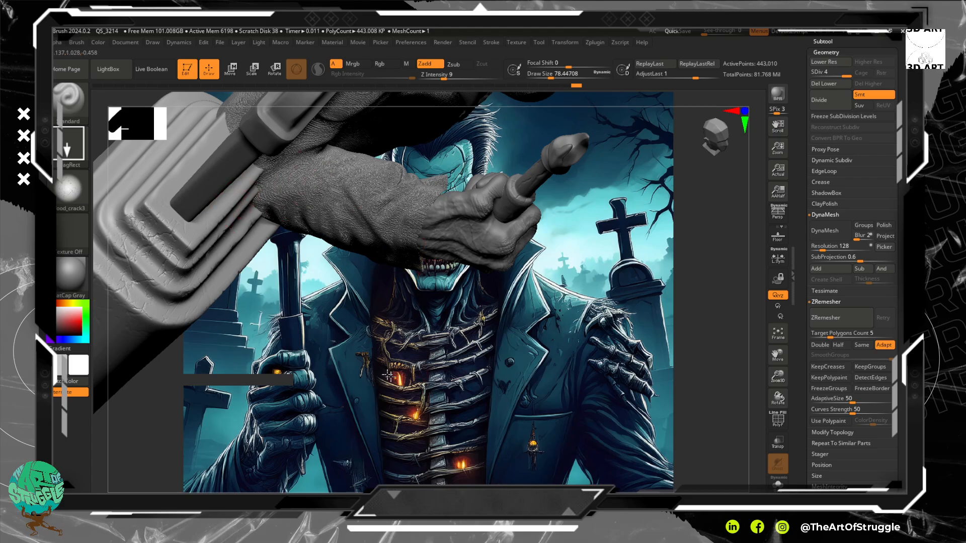
shift+drag(387, 374, 208, 365)
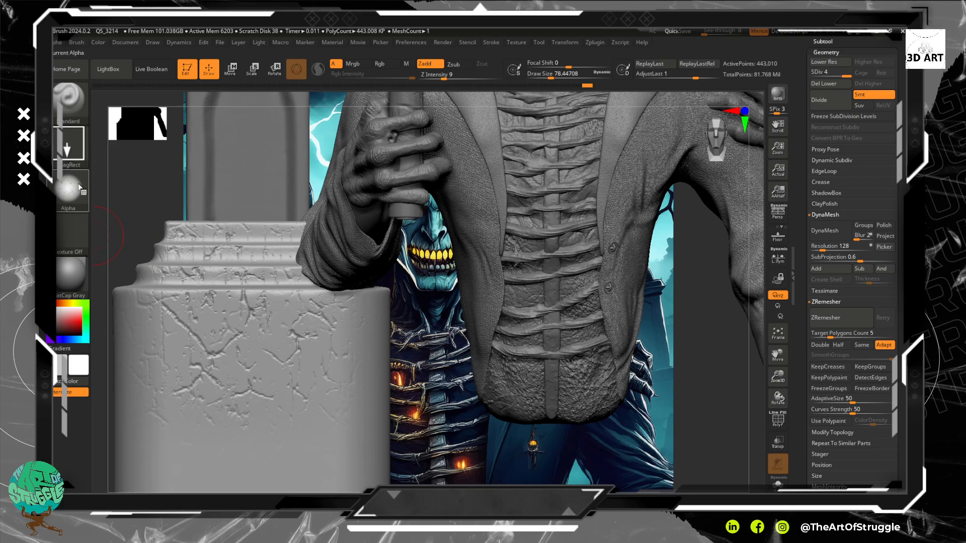
mouse_move(85, 191)
key(s)
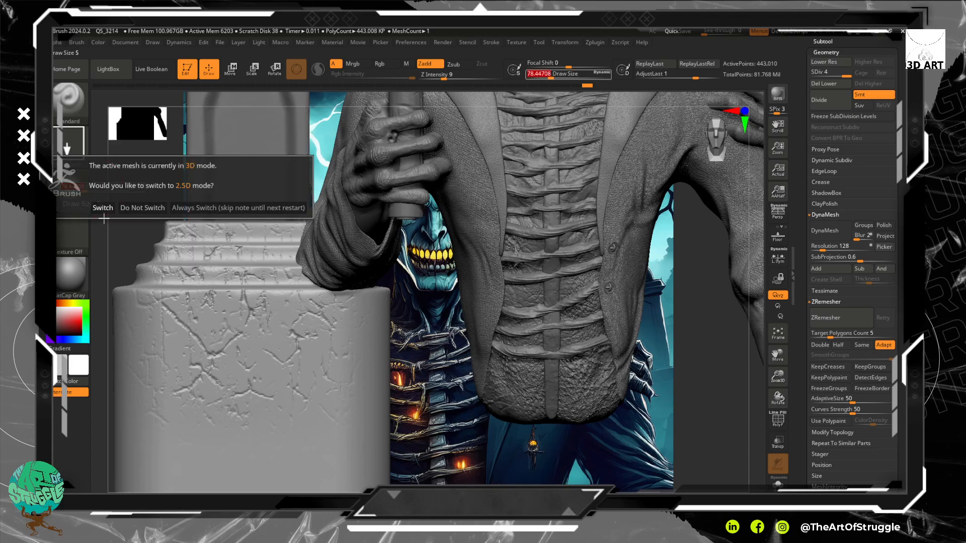
click(142, 207)
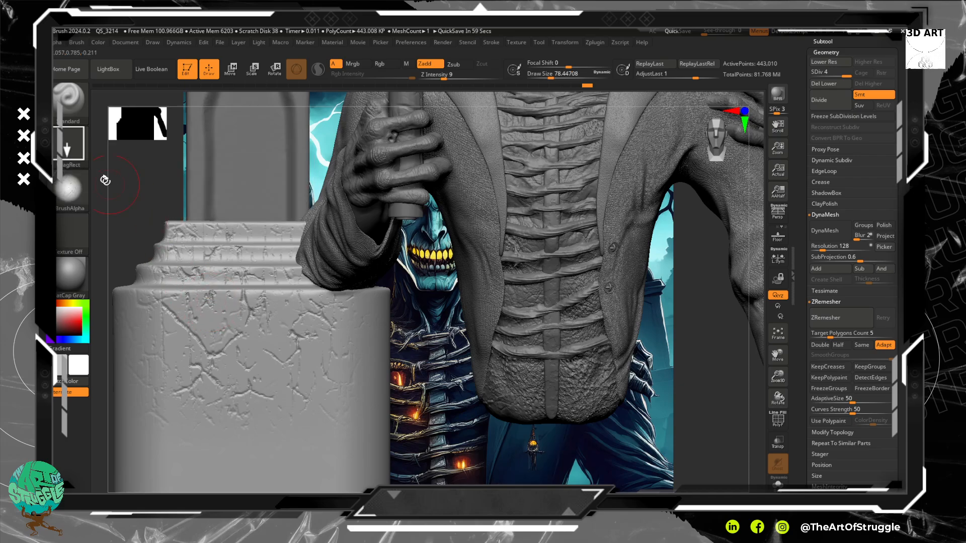
key(b)
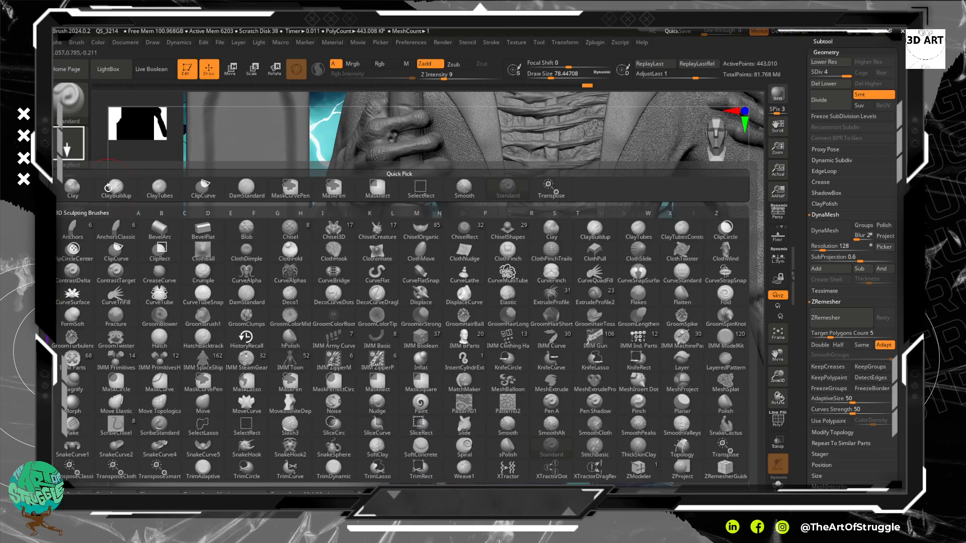
click(107, 192)
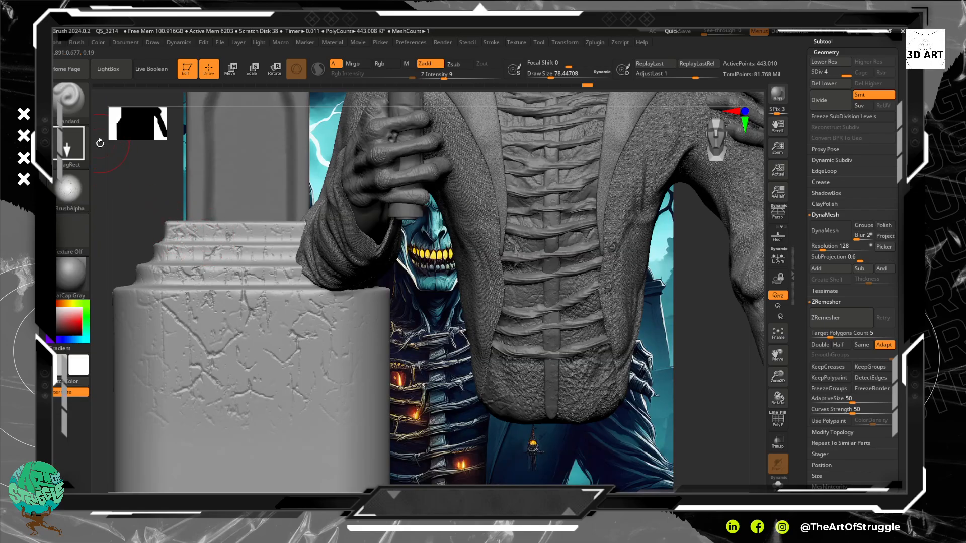
- Switch to the ClayTubes brush and reduce the draw size to about 18
key(b)
key(c)
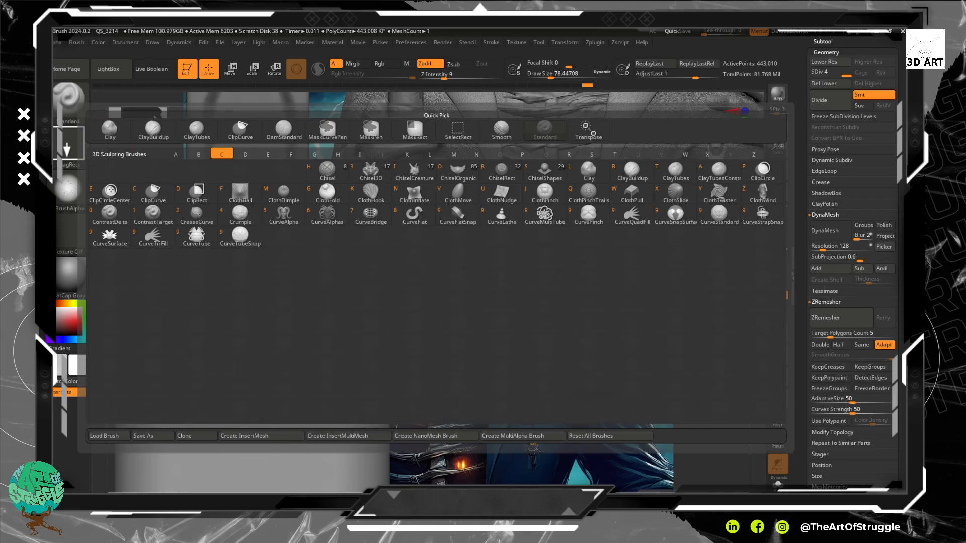
key(t)
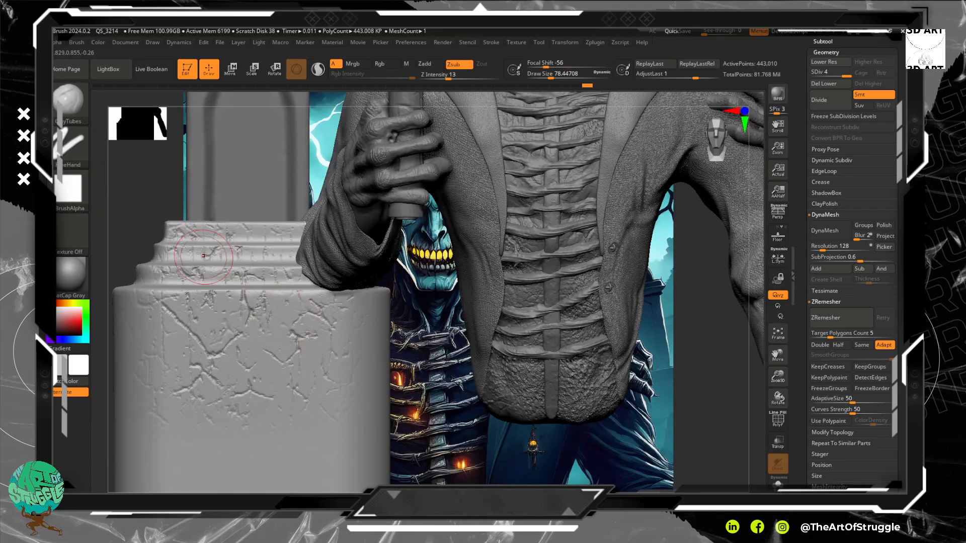
key(bracketleft)
key(bracketleft)
key(bracketleft)
key(bracketleft)
key(bracketleft)
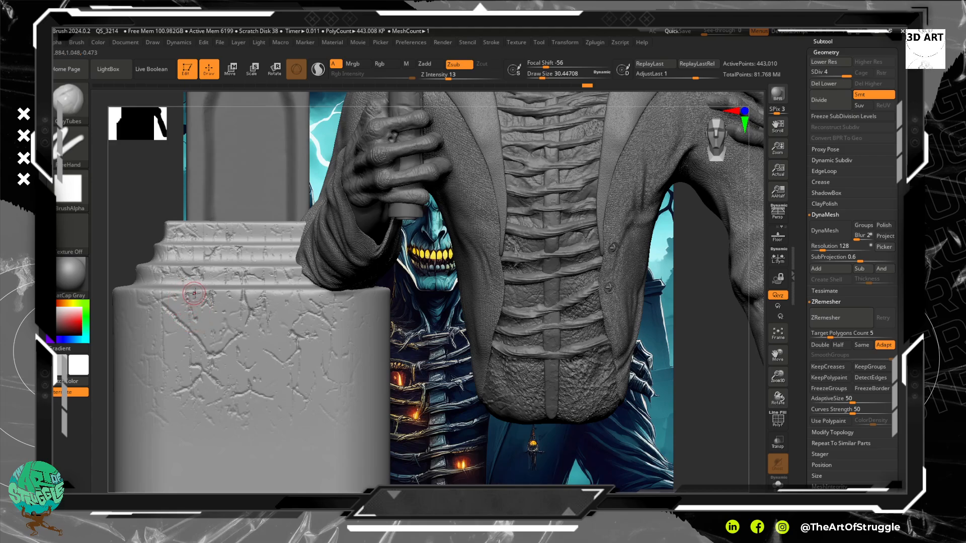
key(bracketleft)
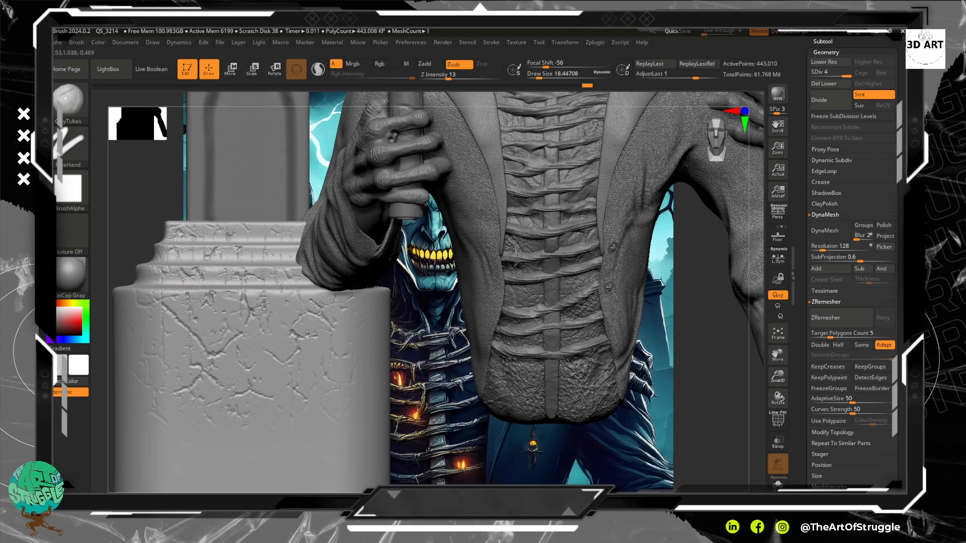
- Carve small chips into the upper front rim and stepped edges of the tombstone base with subtractive ClayTubes strokes
drag(732, 364, 850, 412)
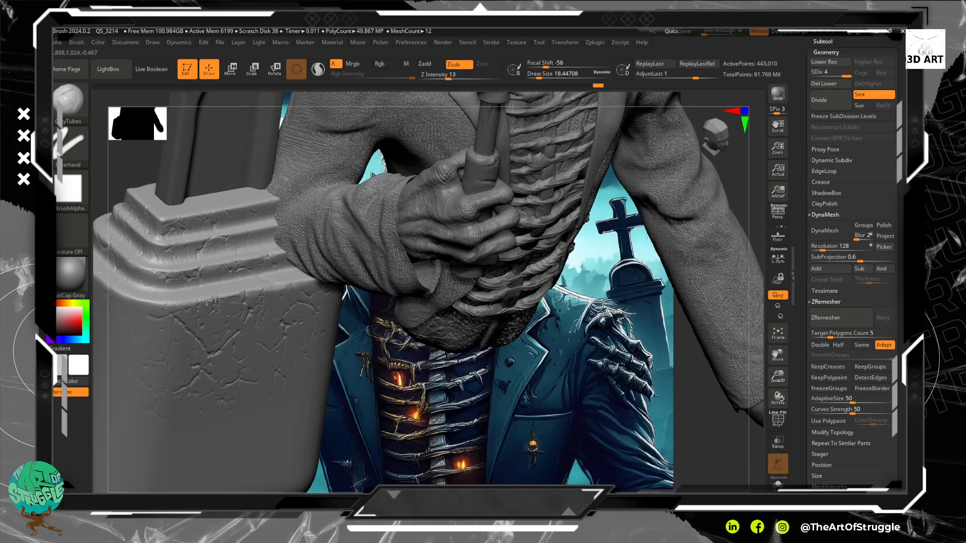
drag(149, 302, 139, 298)
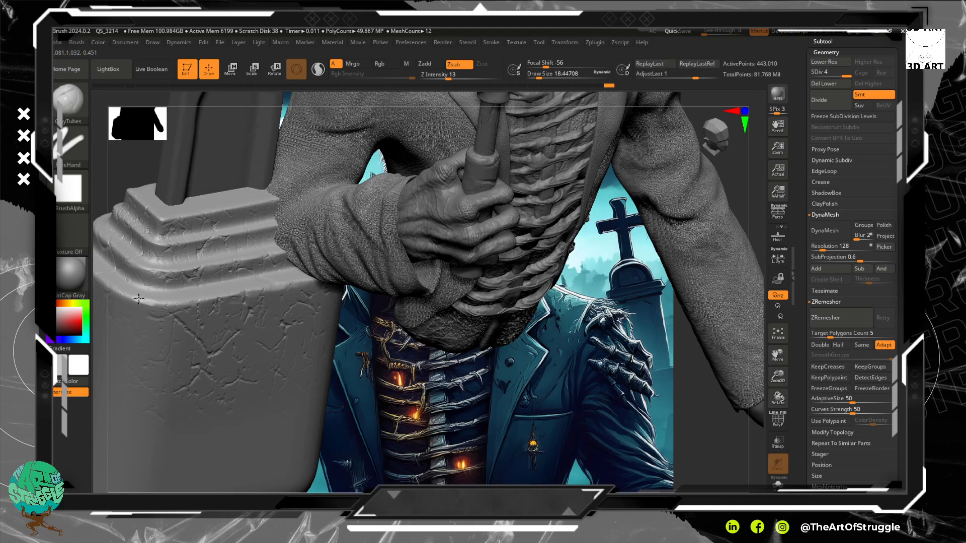
mouse_move(169, 270)
mouse_down()
mouse_move(271, 247)
mouse_move(262, 226)
mouse_move(253, 227)
mouse_move(269, 200)
mouse_move(206, 209)
mouse_up()
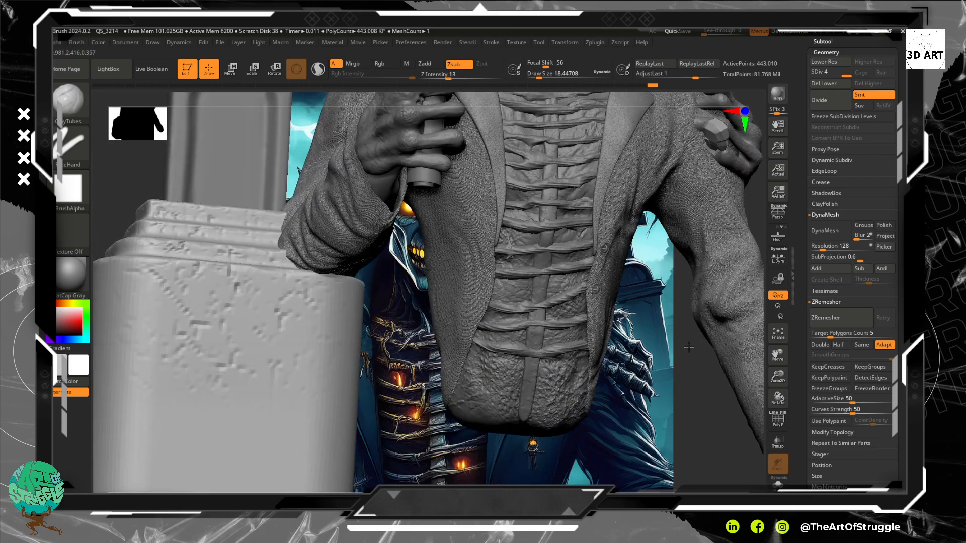
drag(702, 403, 698, 465)
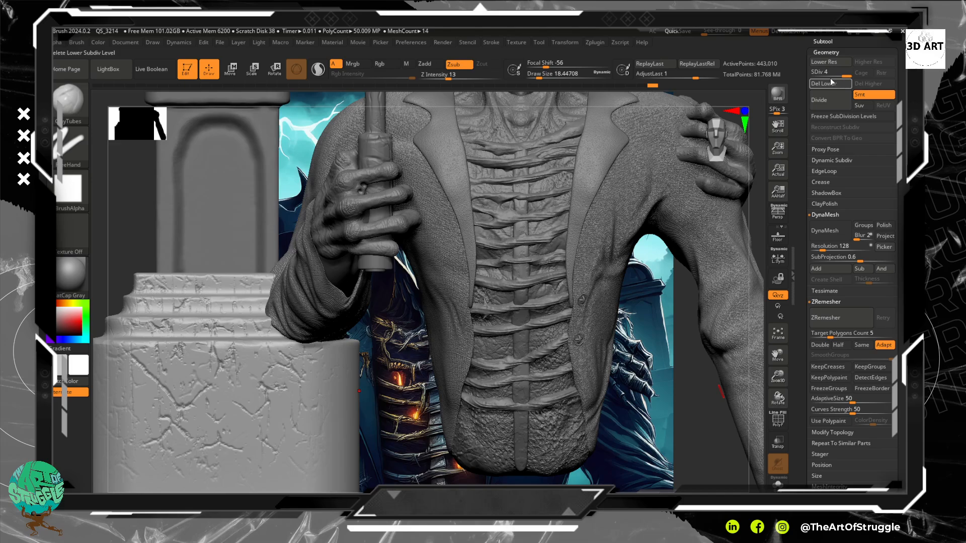
- Check the tombstone base's wireframe and ZRemesh it with the Same polygon count option
click(776, 425)
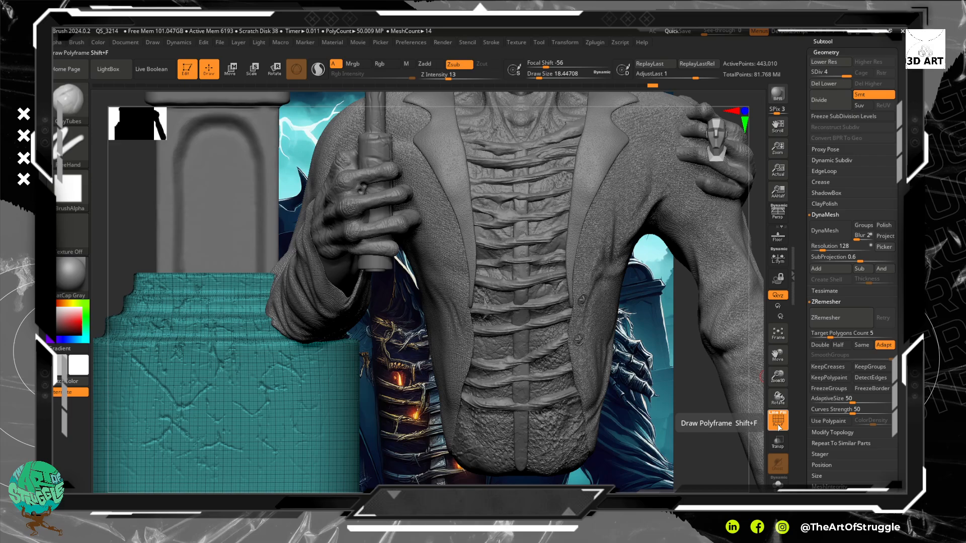
click(777, 427)
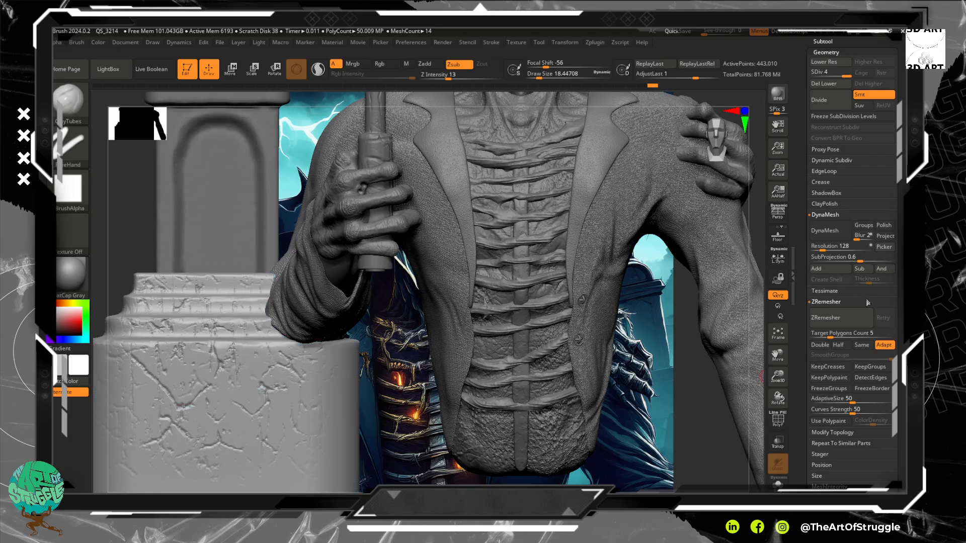
click(860, 346)
click(849, 317)
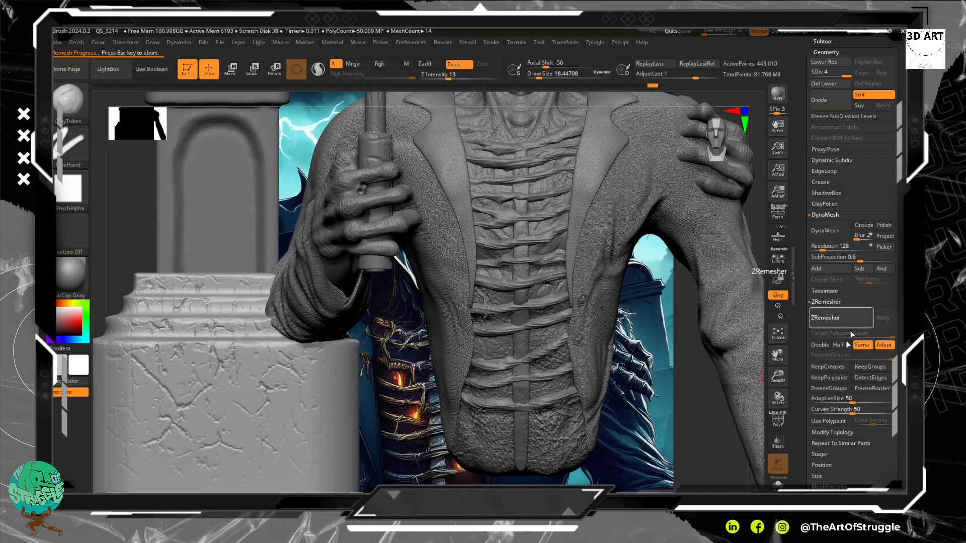
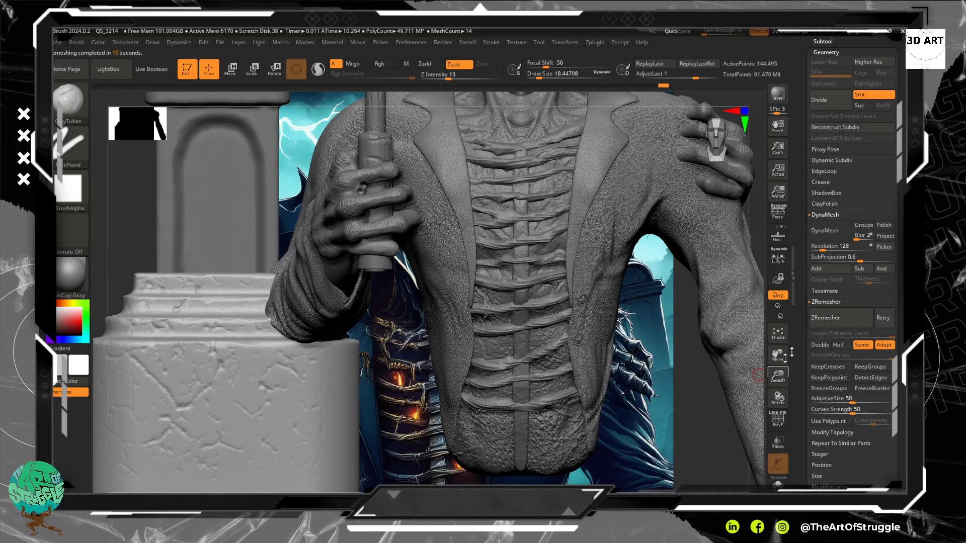
scroll(837, 219, up, 5)
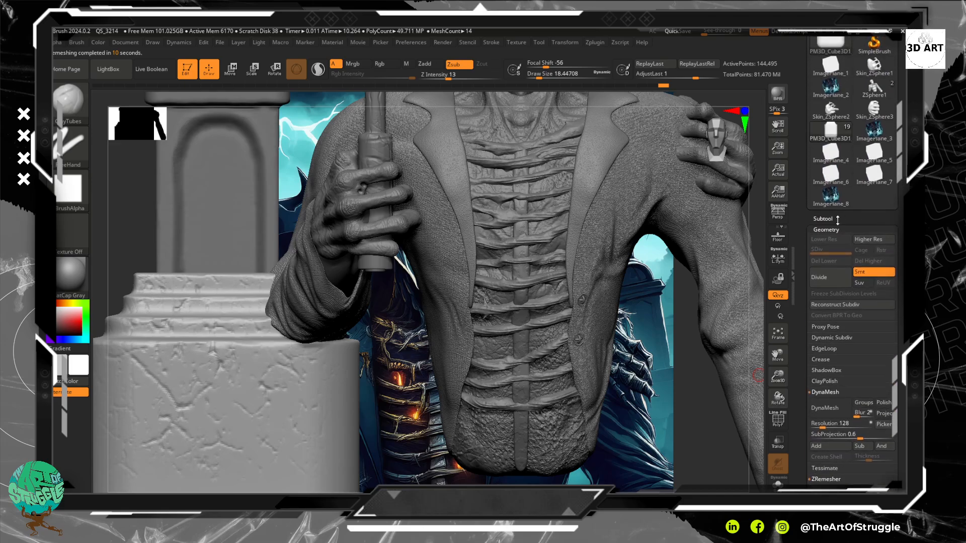
- Merge the tombstone body, its base and the cross into one subtool with MergeDown
click(822, 219)
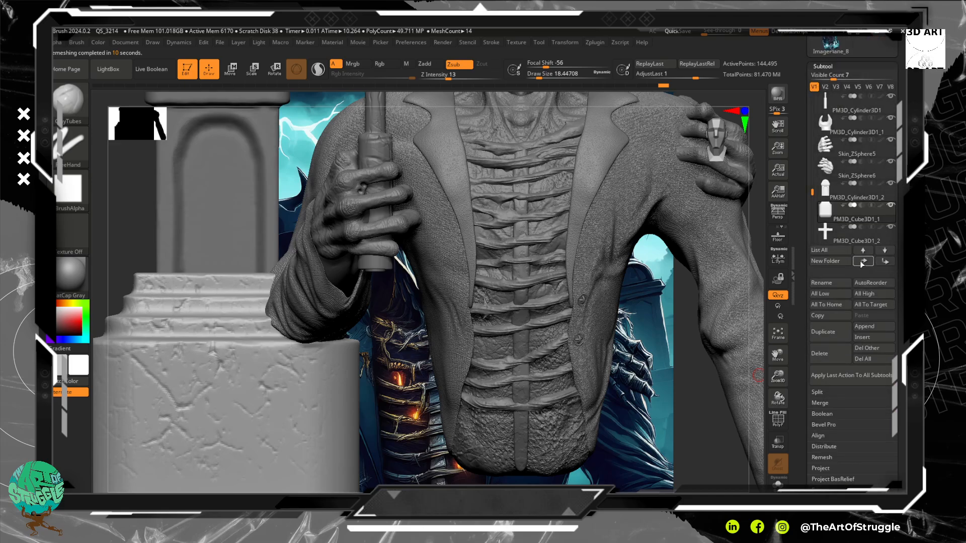
click(850, 196)
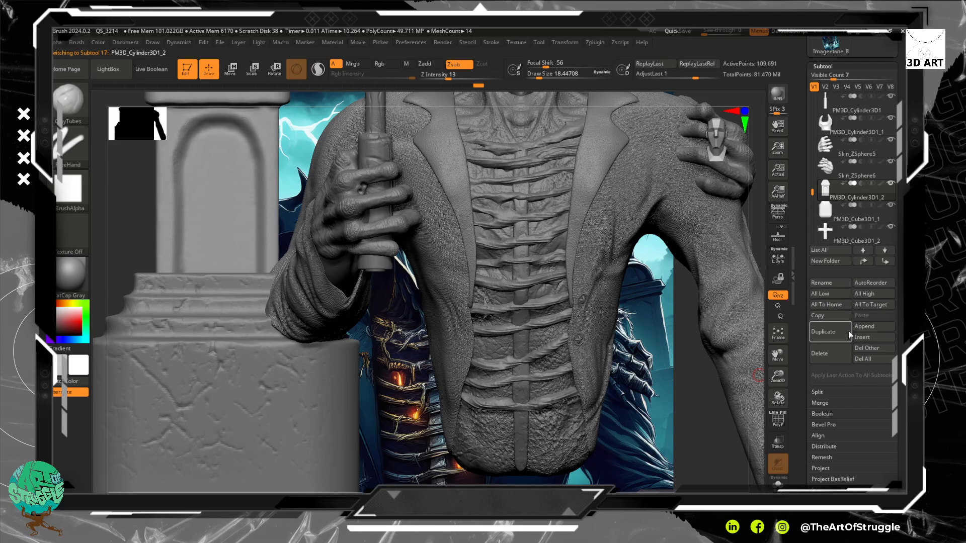
click(833, 404)
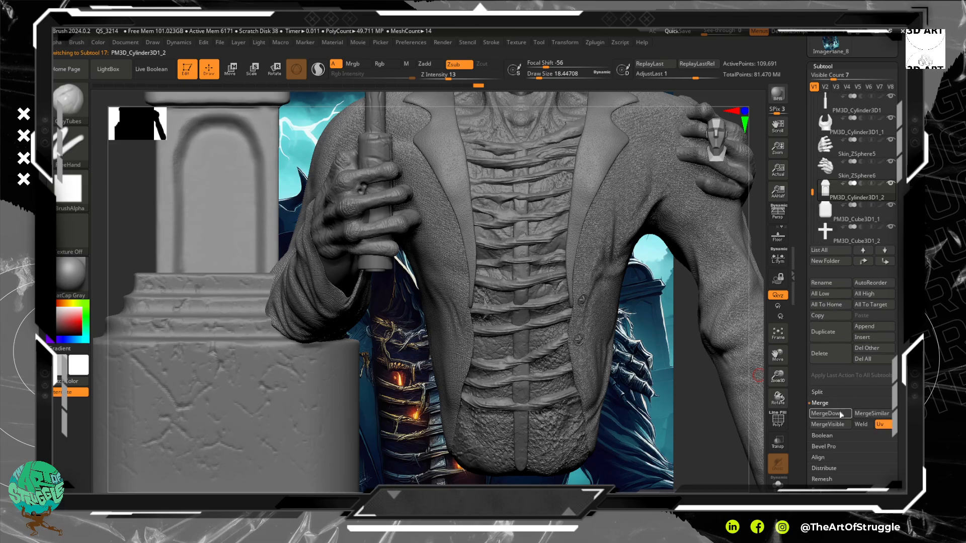
click(839, 416)
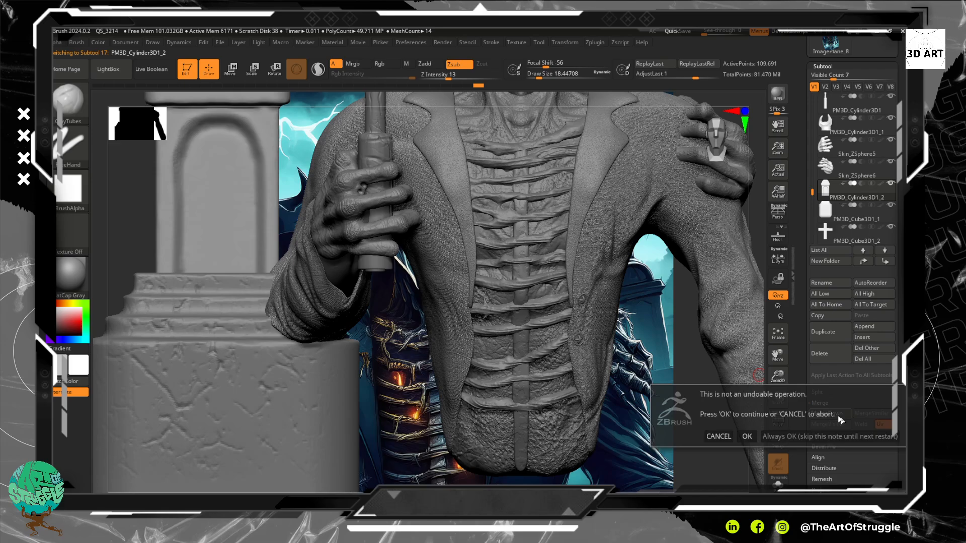
click(743, 436)
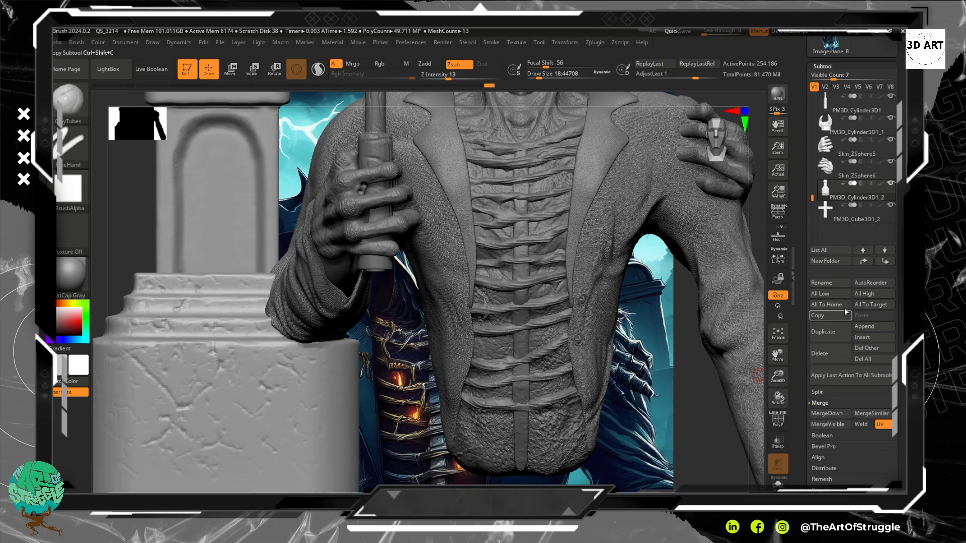
click(832, 413)
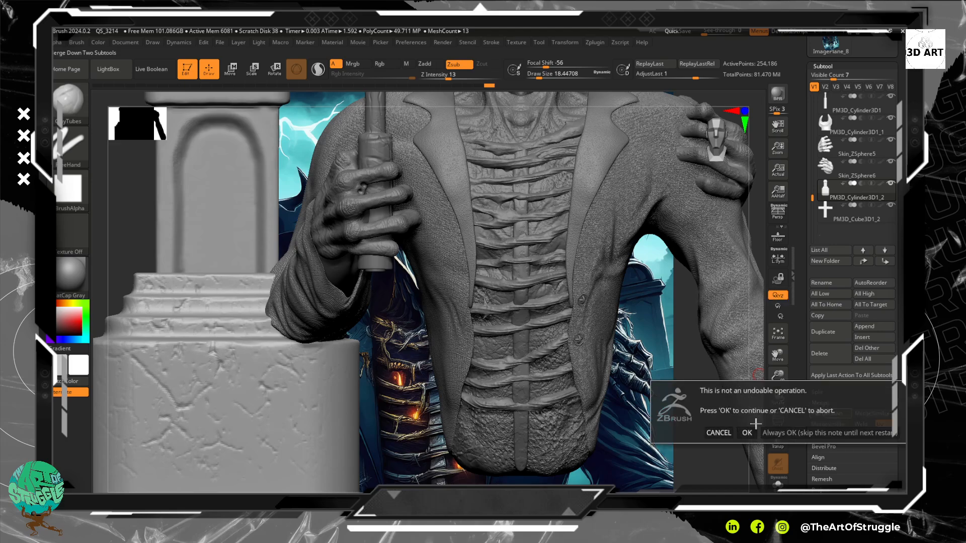
click(746, 432)
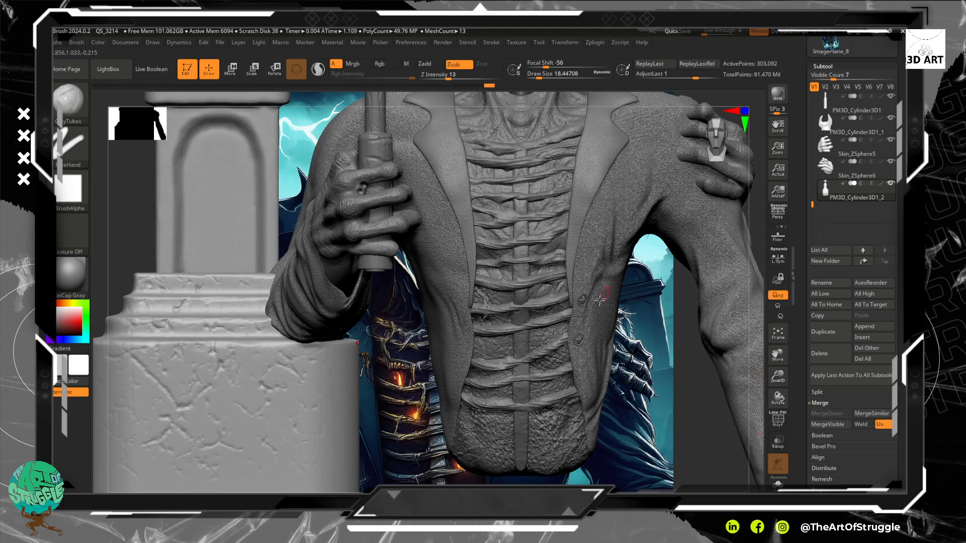
- Activate the Move gizmo for the merged tombstone and turn the scene to a side view
ctrl+right_drag(132, 249, 160, 126)
alt+right_drag(175, 191, 203, 275)
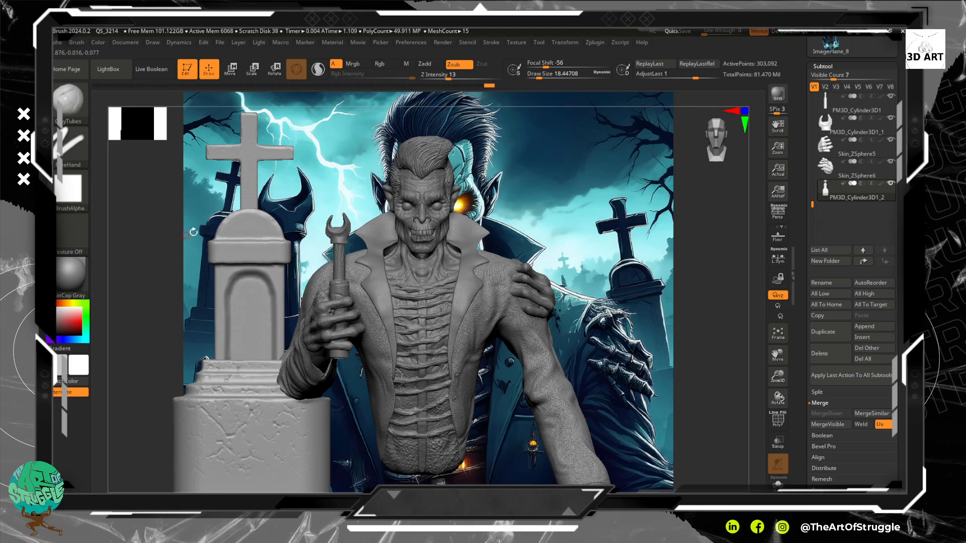
mouse_move(163, 293)
ctrl+right_down()
mouse_move(171, 310)
mouse_move(160, 294)
ctrl+right_up()
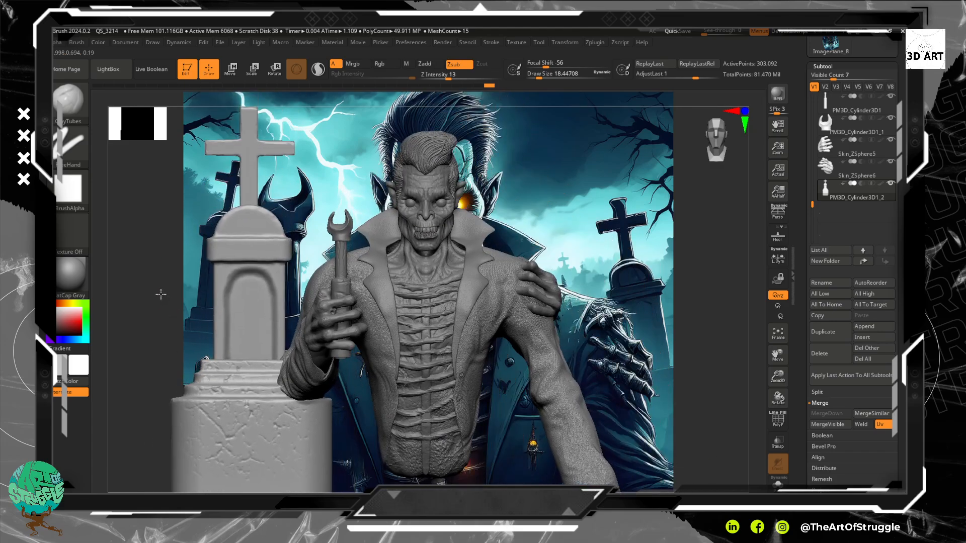
click(231, 70)
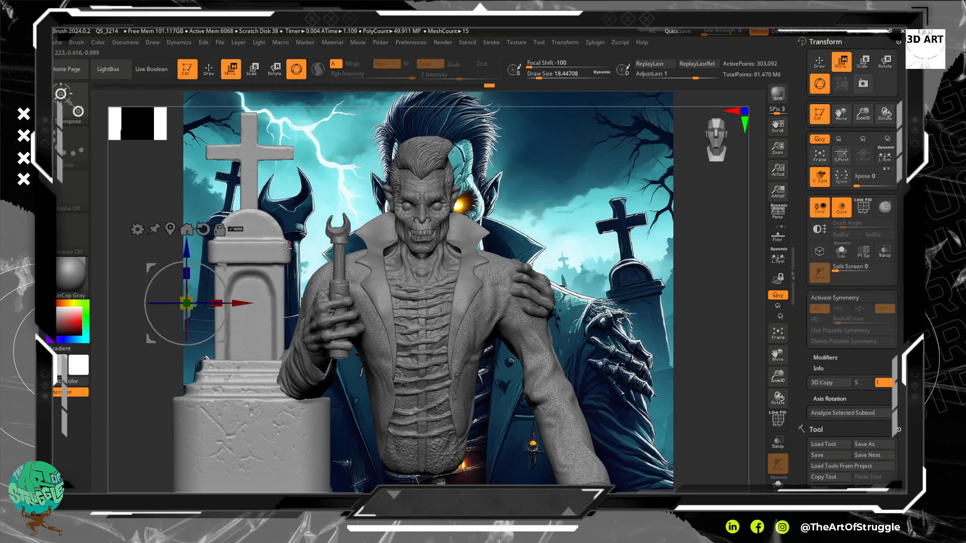
shift+right_drag(153, 345, 183, 346)
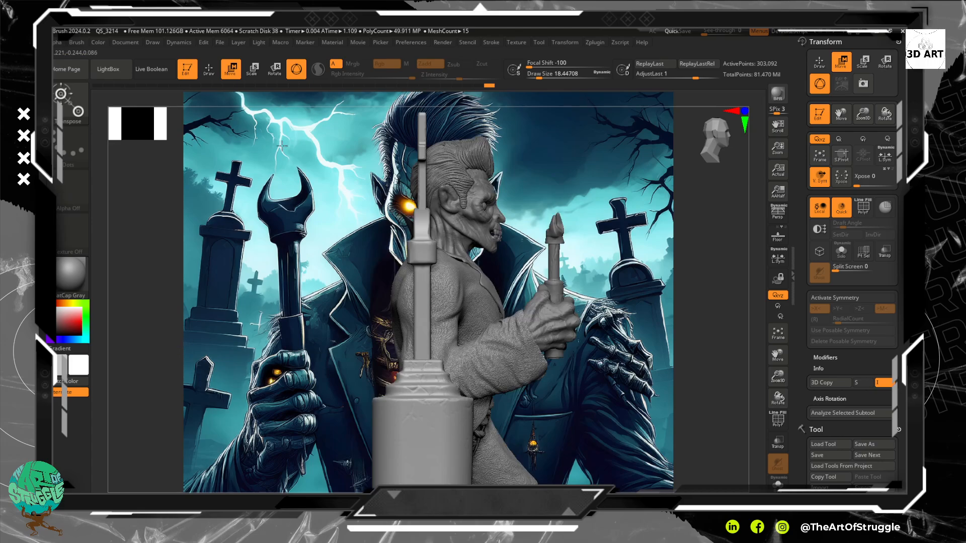
click(416, 244)
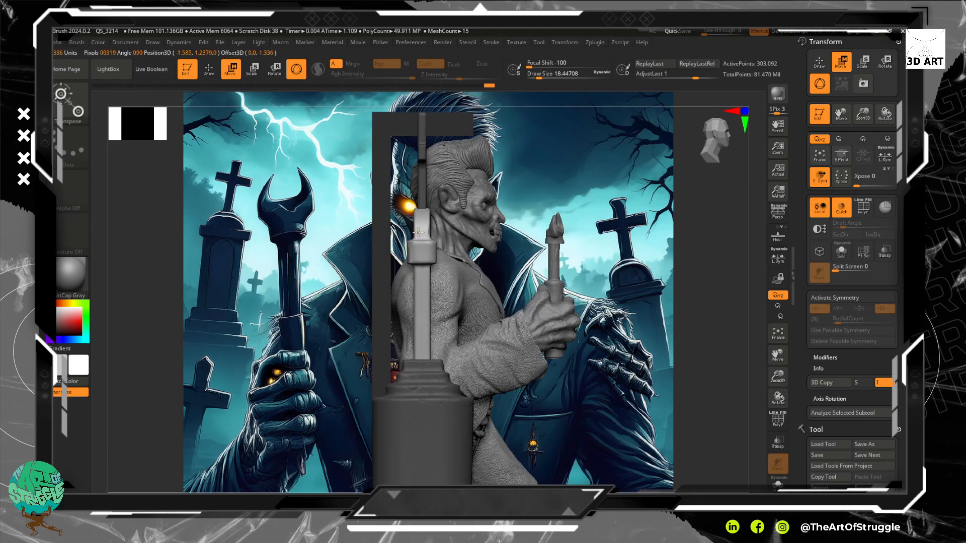
drag(473, 233, 372, 247)
key(ctrl+z)
key(ctrl+z)
- Clear the mask, place the Move gizmo on the tombstone and duplicate the tombstone to the opposite side of the zombie
ctrl+drag(290, 296, 304, 321)
ctrl+click(153, 271)
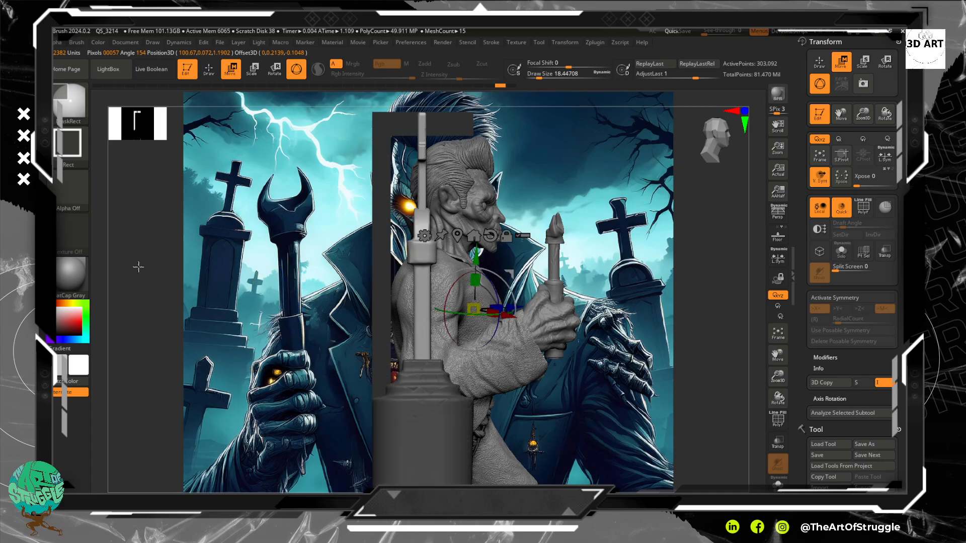
ctrl+drag(116, 249, 133, 260)
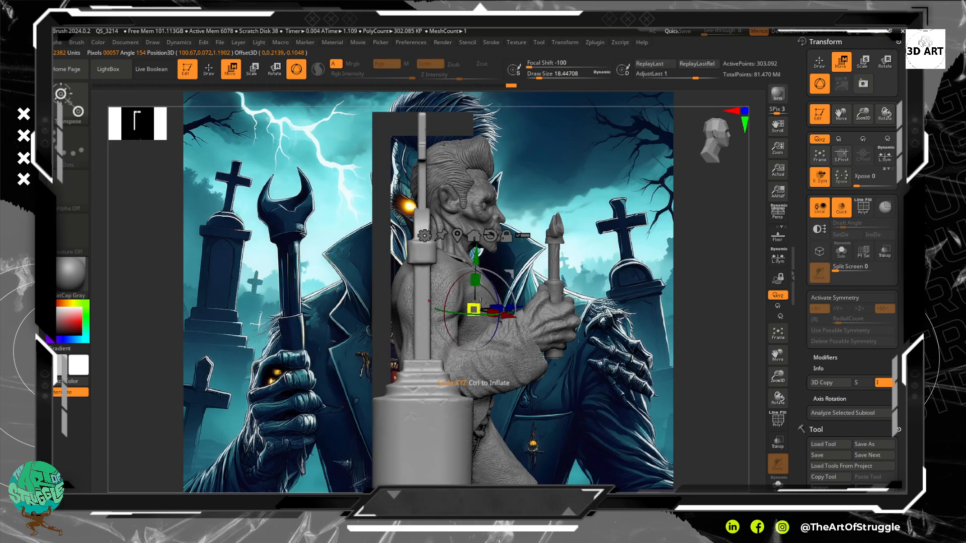
ctrl+click(424, 277)
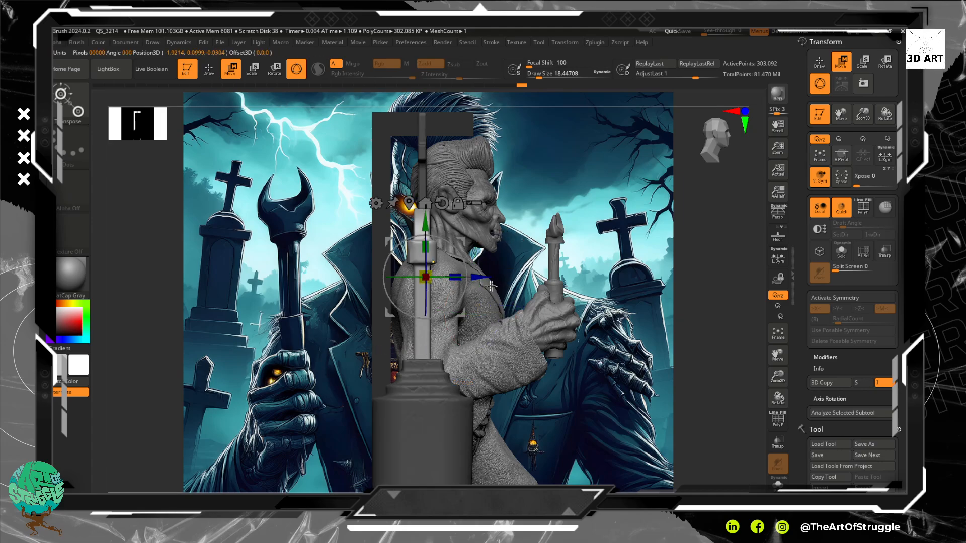
ctrl+drag(717, 308, 726, 315)
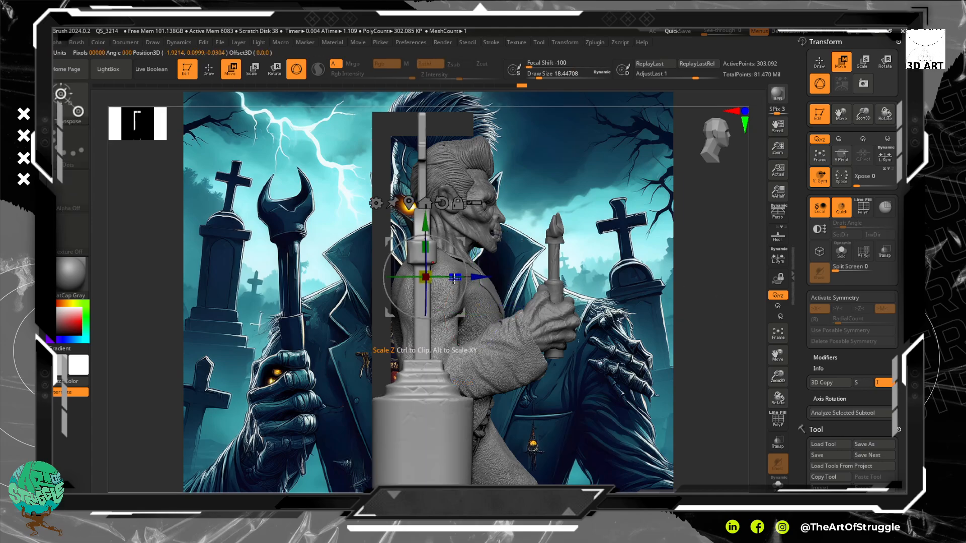
drag(474, 283, 263, 283)
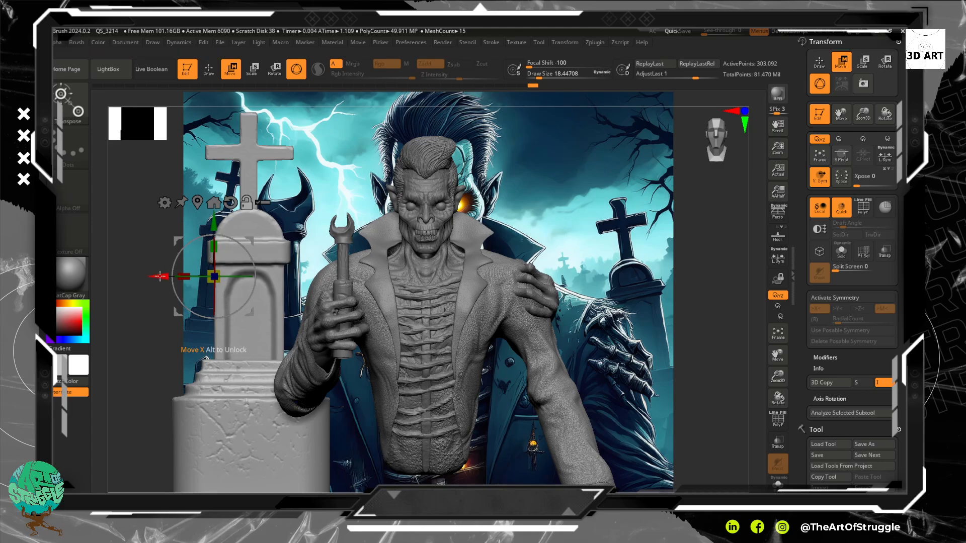
ctrl+drag(160, 276, 562, 276)
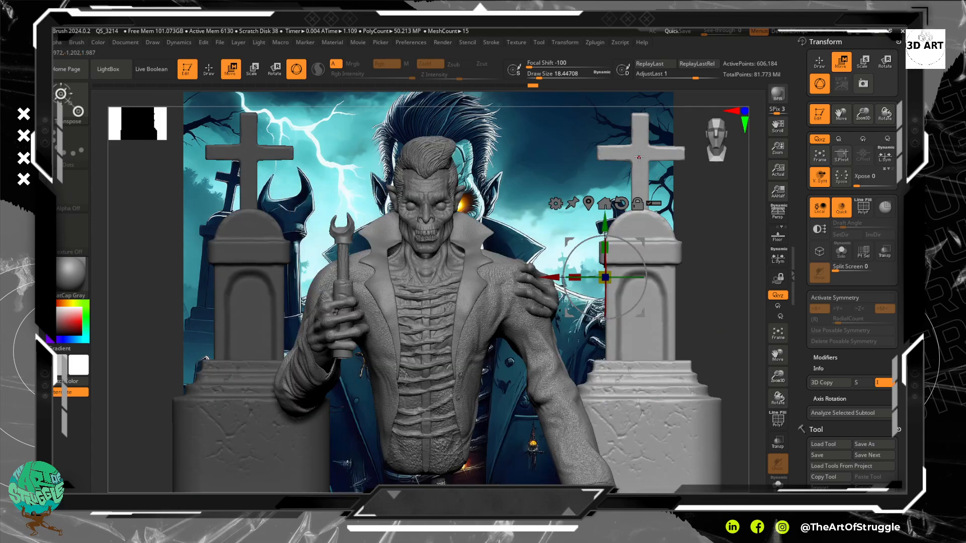
- Compare the duplicated tombstone with the background tombstones in the reference artwork
alt+click(638, 153)
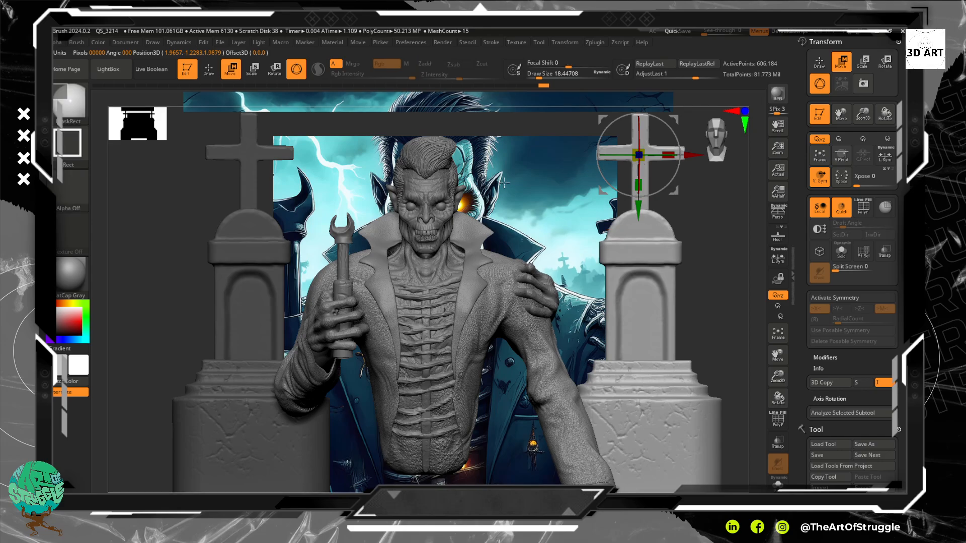
alt+click(221, 159)
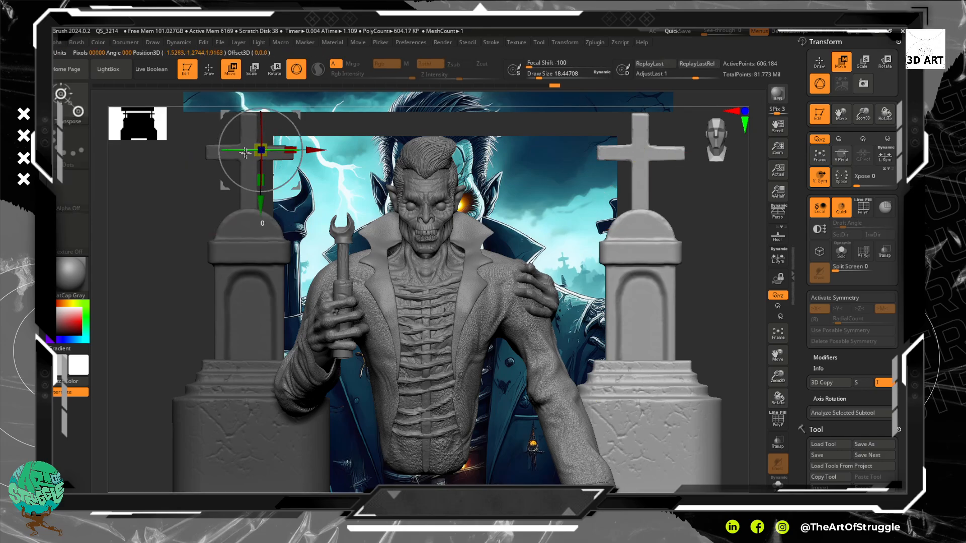
drag(158, 263, 216, 267)
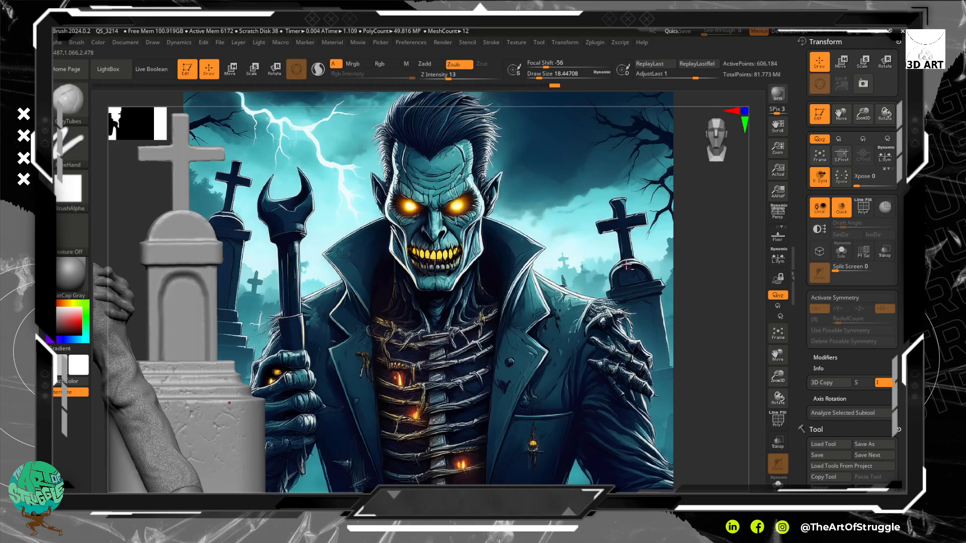
drag(626, 265, 638, 248)
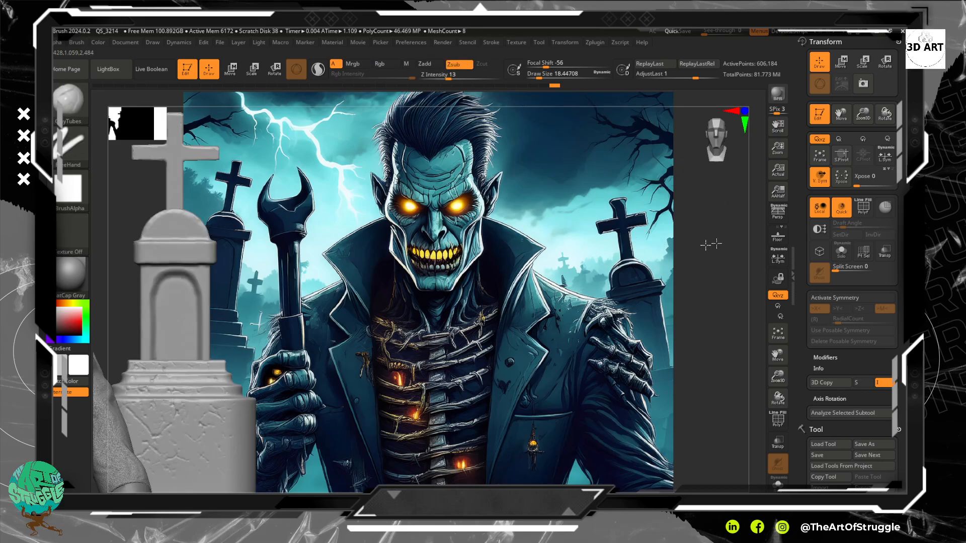
mouse_move(711, 244)
mouse_down()
mouse_move(726, 237)
mouse_move(704, 232)
mouse_up()
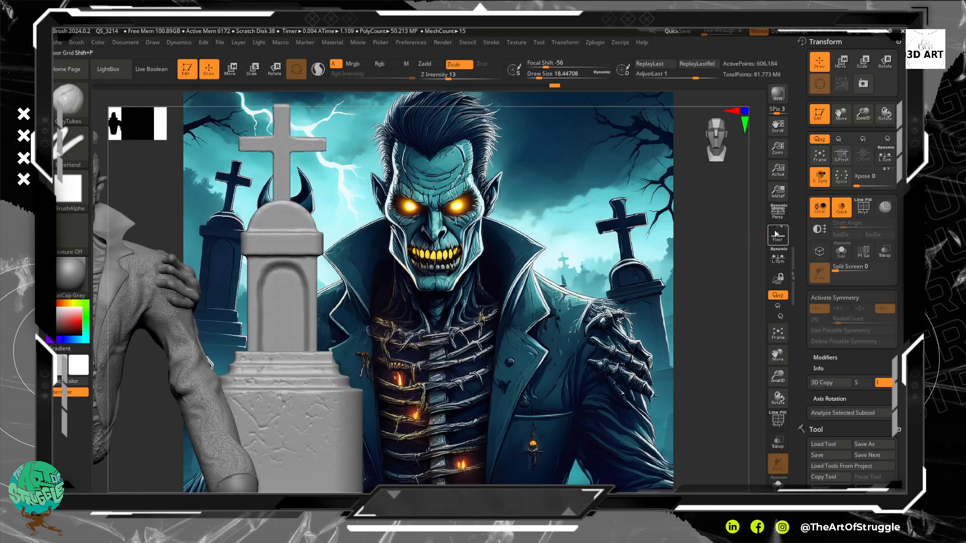
click(777, 332)
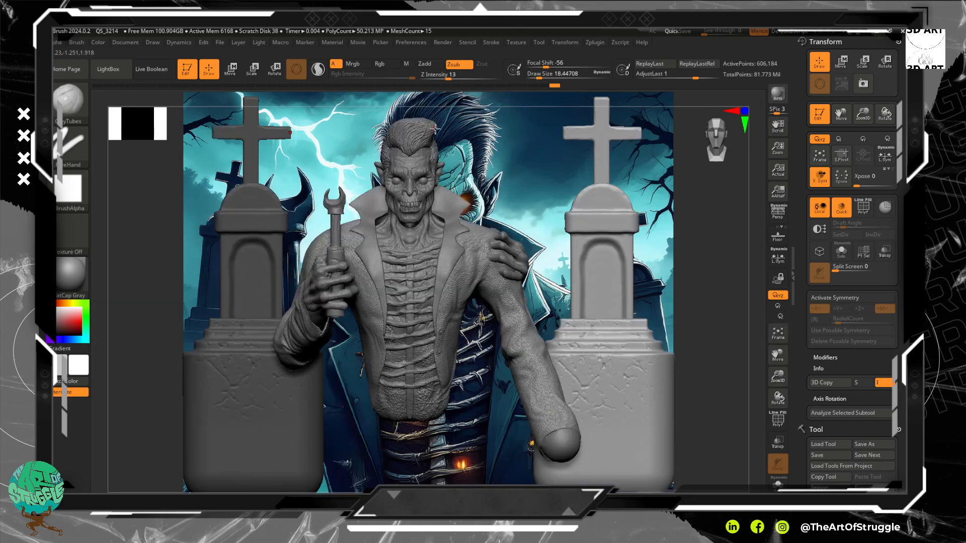
- Scale the duplicated tombstone down uniformly so it is clearly smaller than the original
click(249, 76)
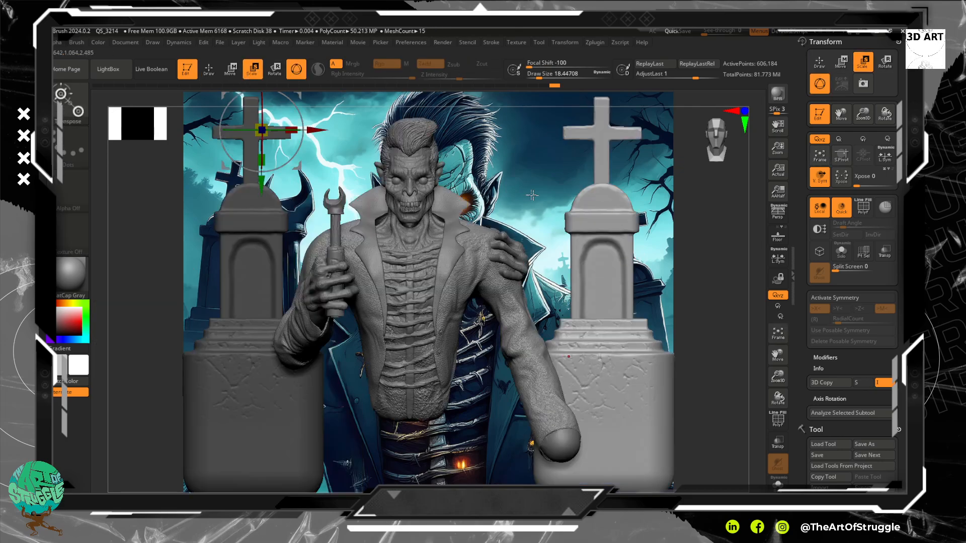
click(604, 228)
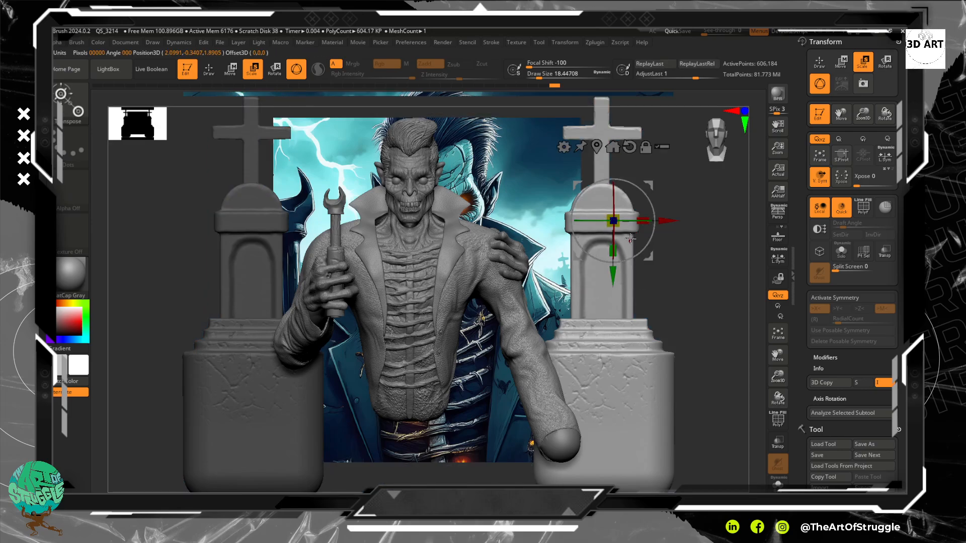
drag(614, 221, 622, 205)
click(691, 309)
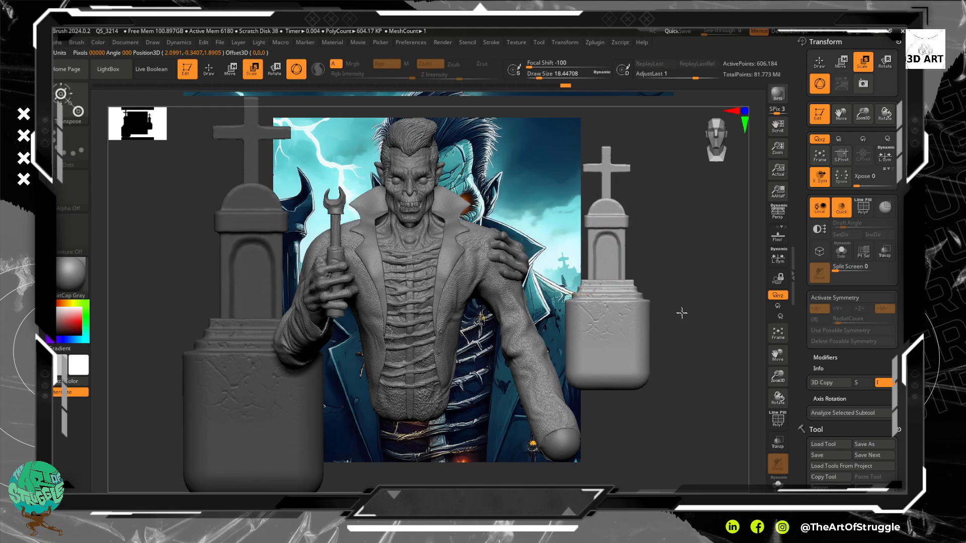
ctrl+right_drag(681, 325, 694, 364)
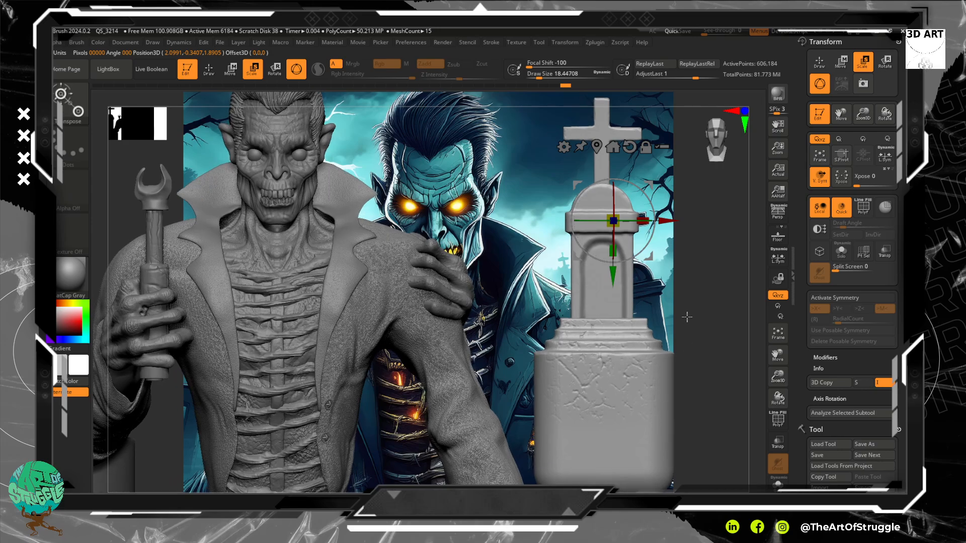
ctrl+right_drag(687, 327, 725, 333)
- Enable perspective distortion and line up the zombie bust with the figure in the reference artwork
click(777, 212)
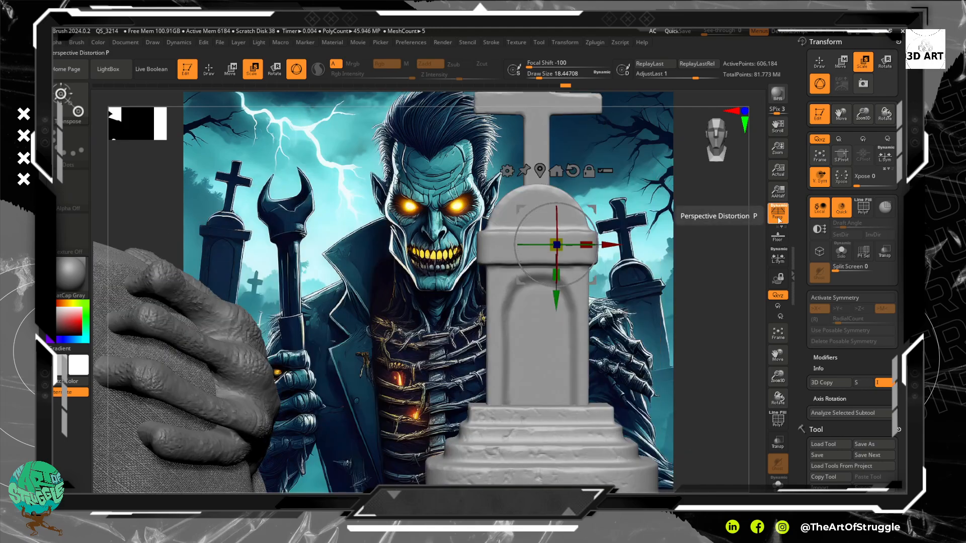
mouse_move(677, 300)
ctrl+right_down()
mouse_move(684, 274)
mouse_move(700, 319)
mouse_move(758, 319)
mouse_move(750, 313)
mouse_move(714, 322)
mouse_move(777, 360)
ctrl+right_up()
ctrl+right_drag(558, 242, 535, 226)
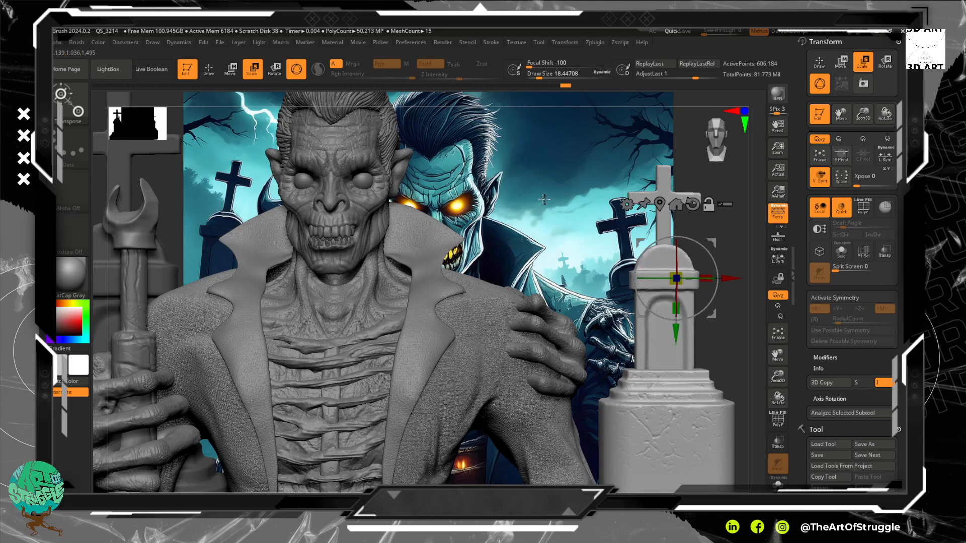
key(q)
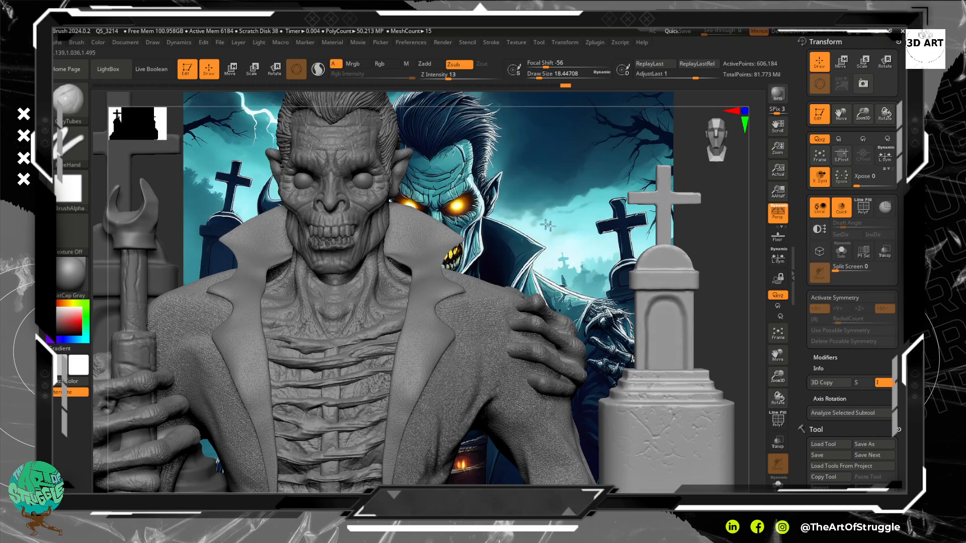
mouse_move(715, 170)
mouse_down()
mouse_move(754, 307)
mouse_move(757, 190)
mouse_up()
mouse_move(690, 305)
mouse_down()
mouse_move(696, 255)
mouse_move(707, 401)
mouse_move(724, 193)
mouse_move(715, 144)
mouse_move(733, 136)
mouse_up()
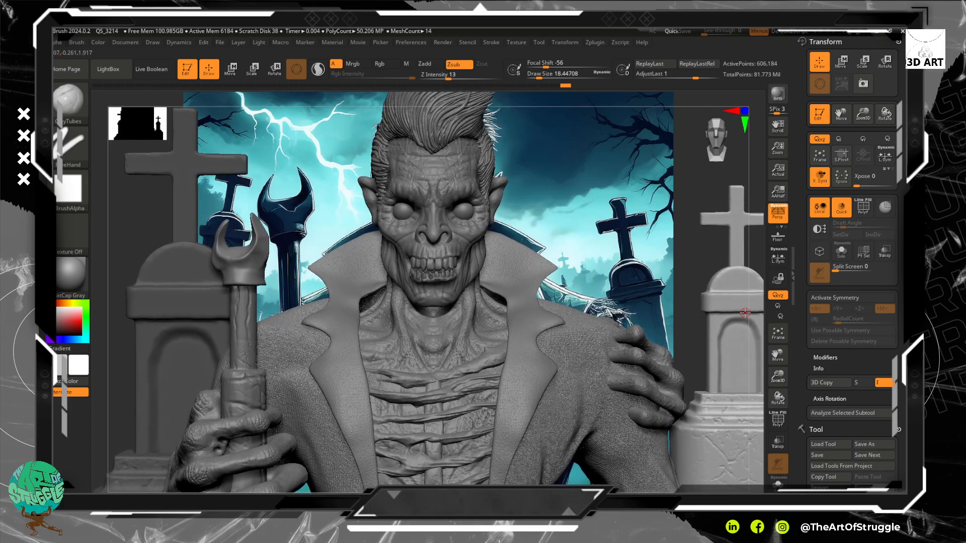
- Move the duplicated tombstone behind the hand on the zombie's shoulder and tilt it to match the leaning tombstone in the reference artwork
key(w)
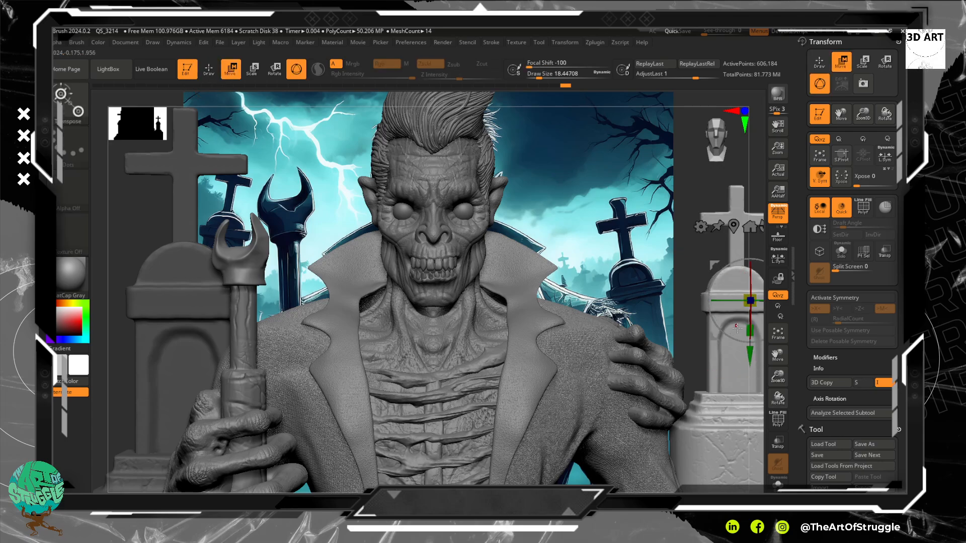
drag(748, 352, 746, 334)
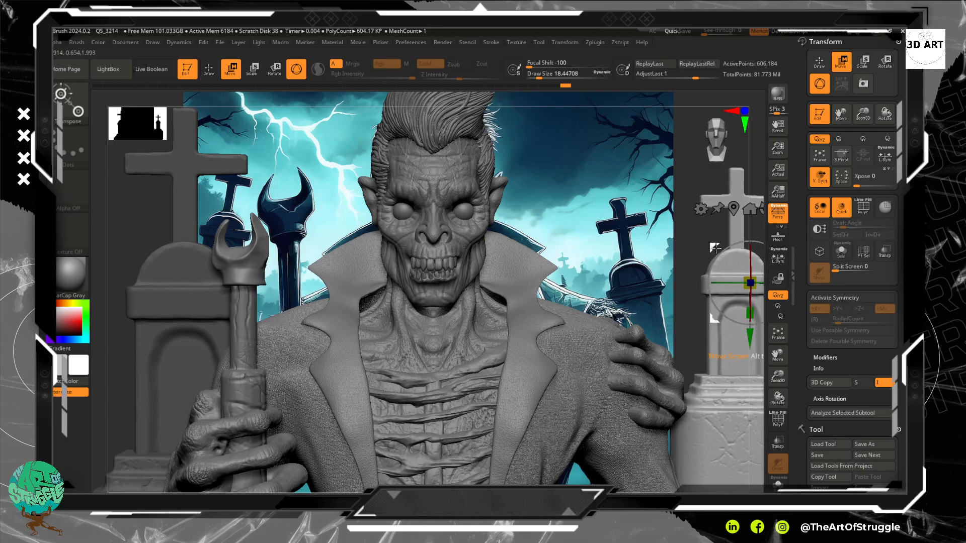
drag(715, 248, 613, 250)
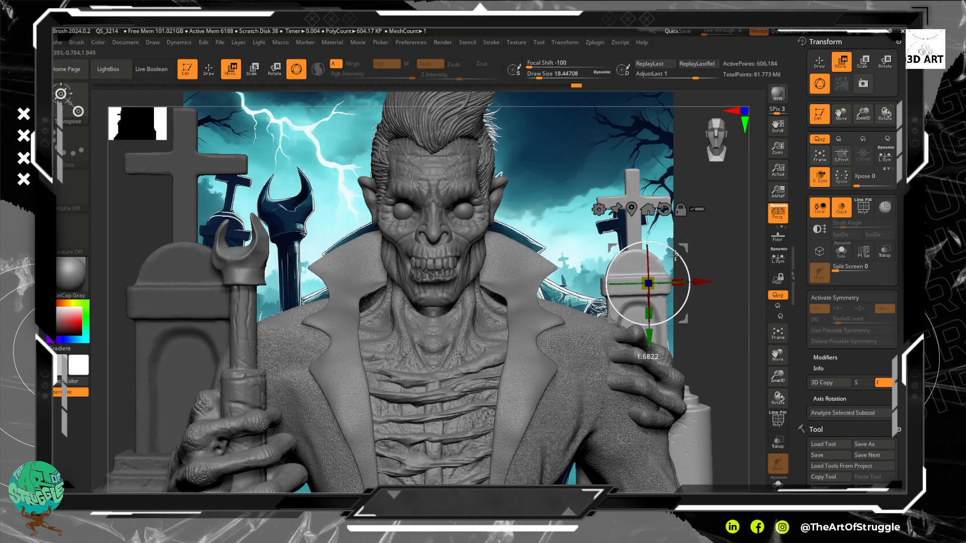
drag(675, 256, 652, 304)
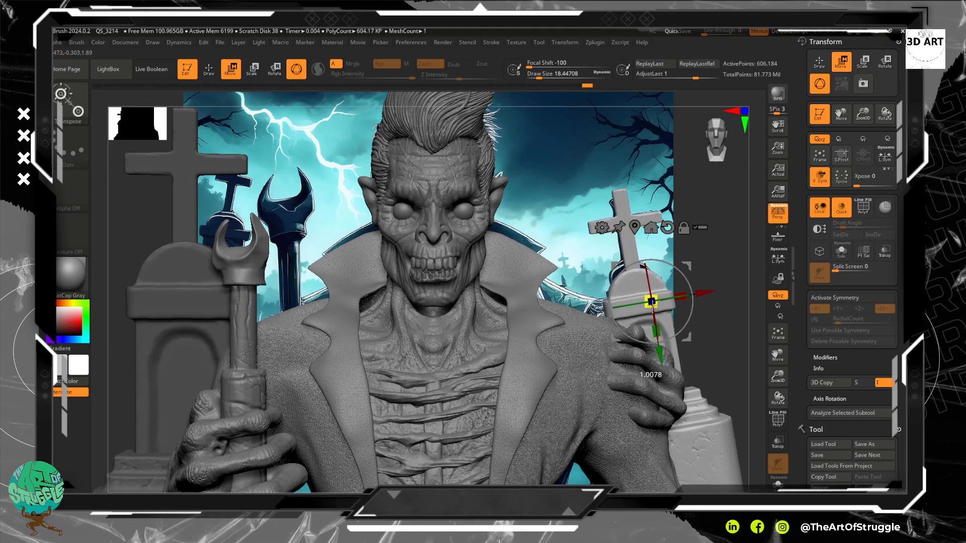
drag(658, 358, 653, 349)
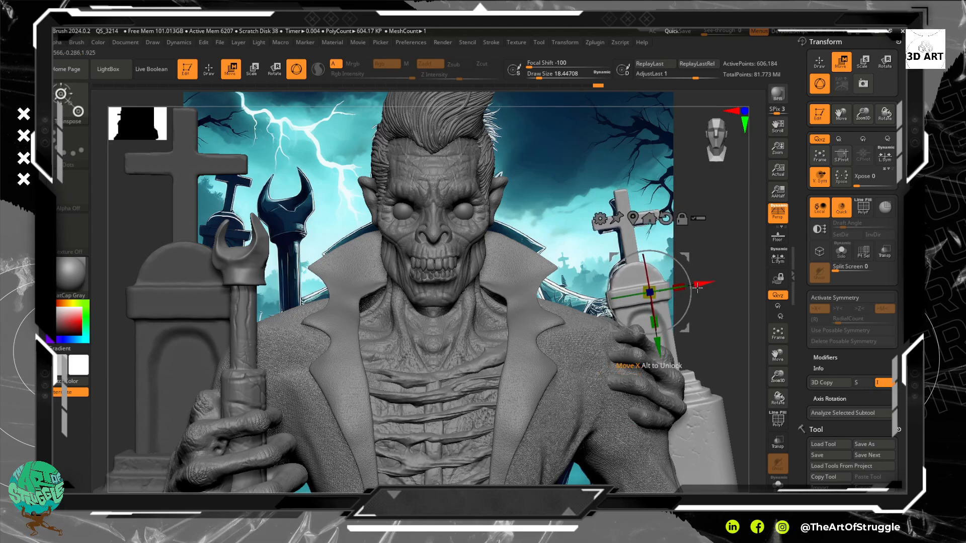
drag(697, 286, 694, 285)
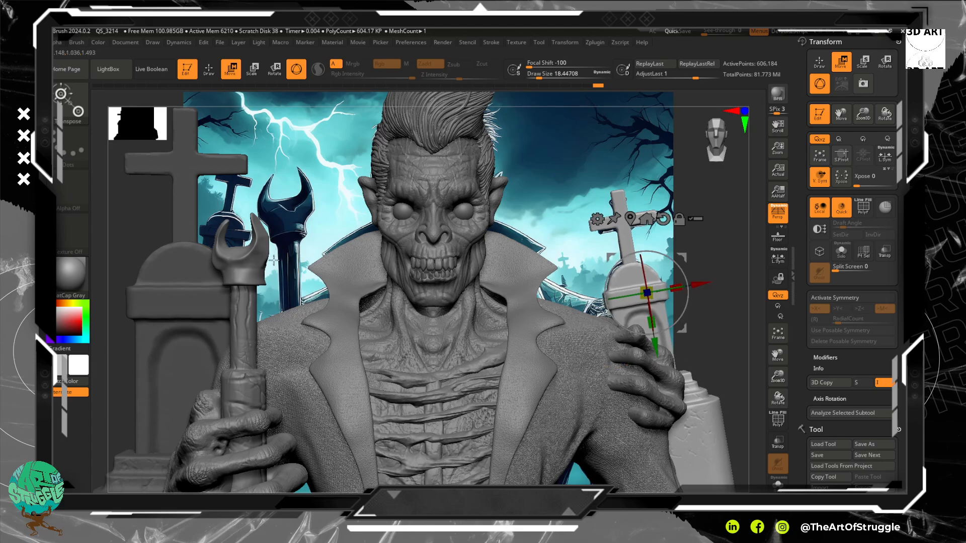
- Select the original tombstone behind the raised wrench, recentre the gizmo on it and tilt it toward the zombie
ctrl+click(300, 229)
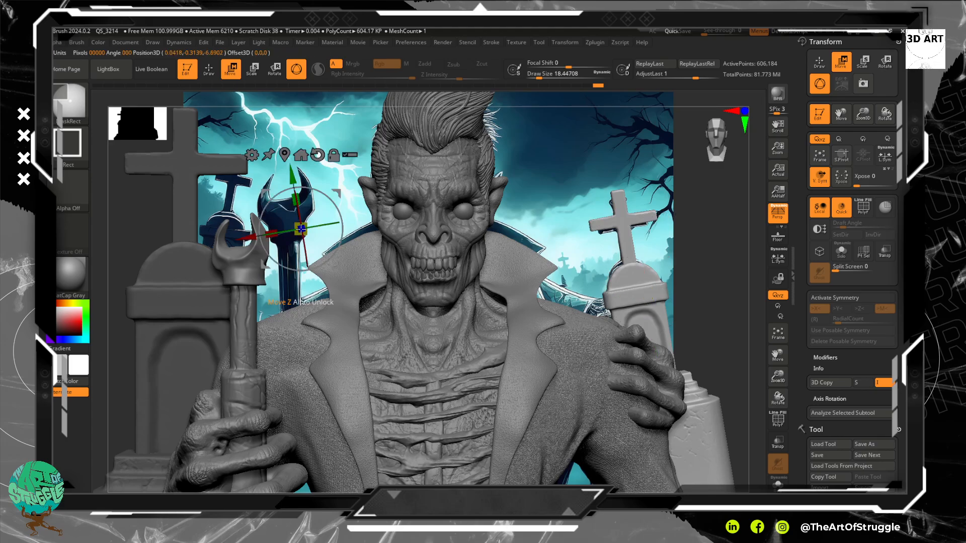
ctrl+click(741, 233)
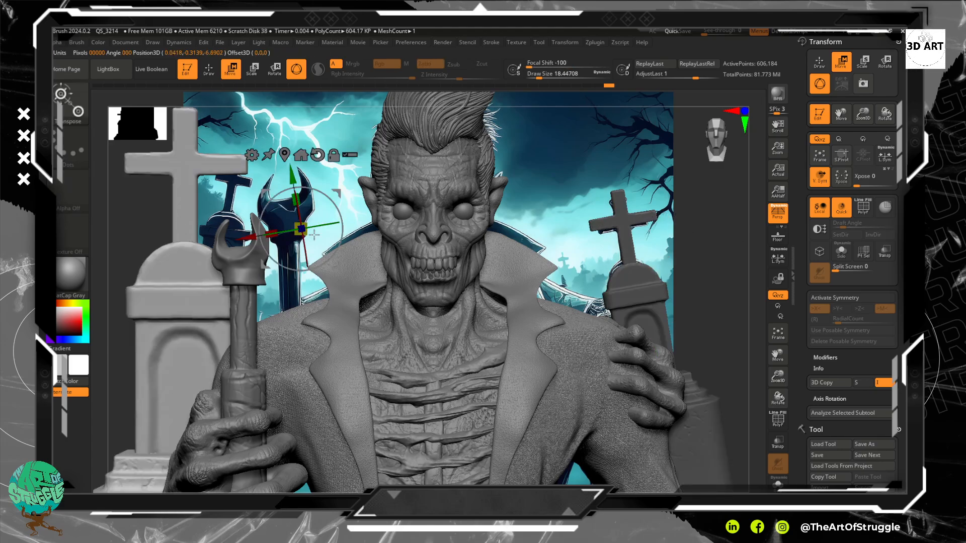
drag(253, 236, 200, 233)
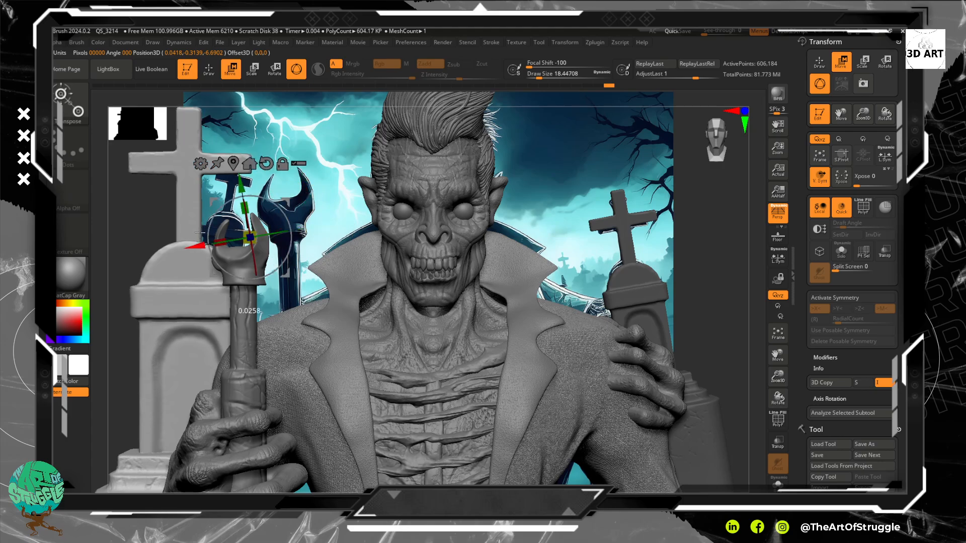
key(q)
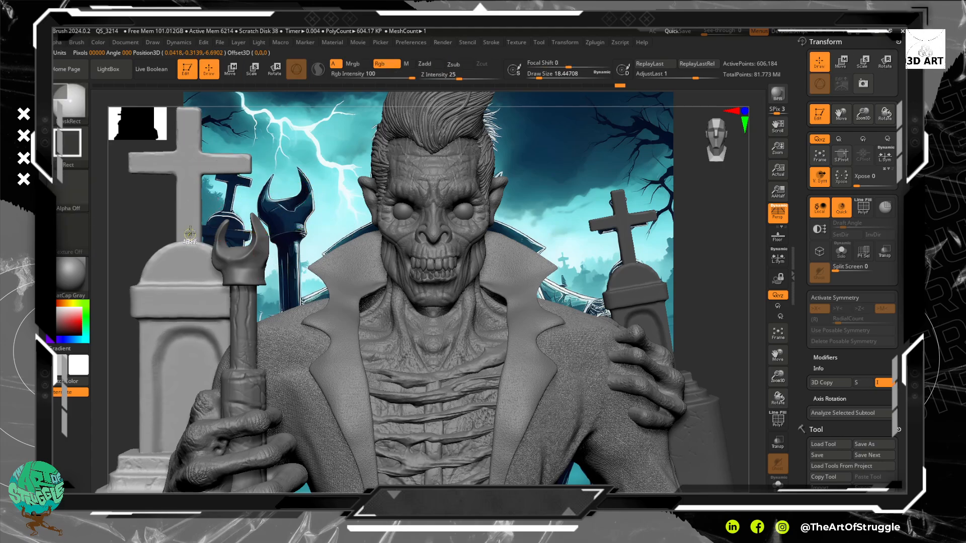
key(w)
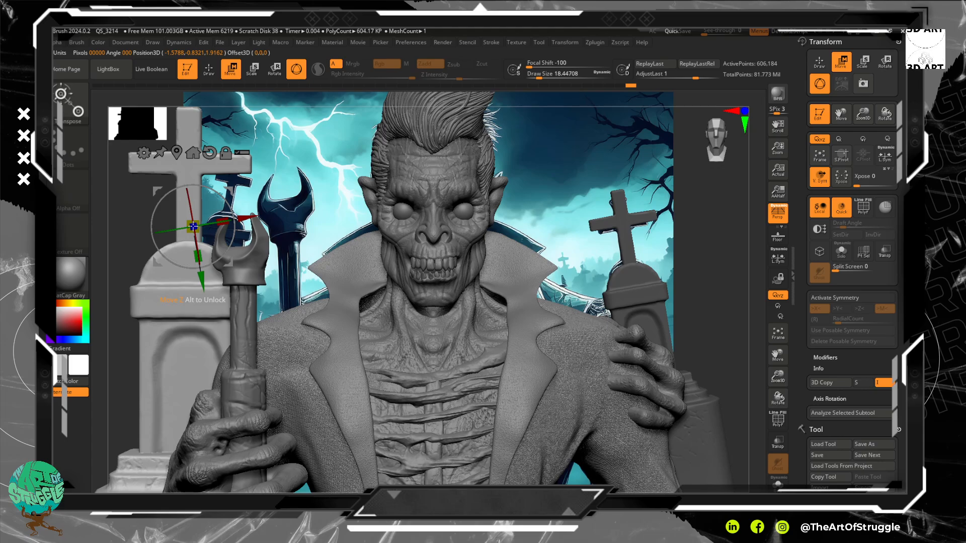
drag(252, 217, 232, 236)
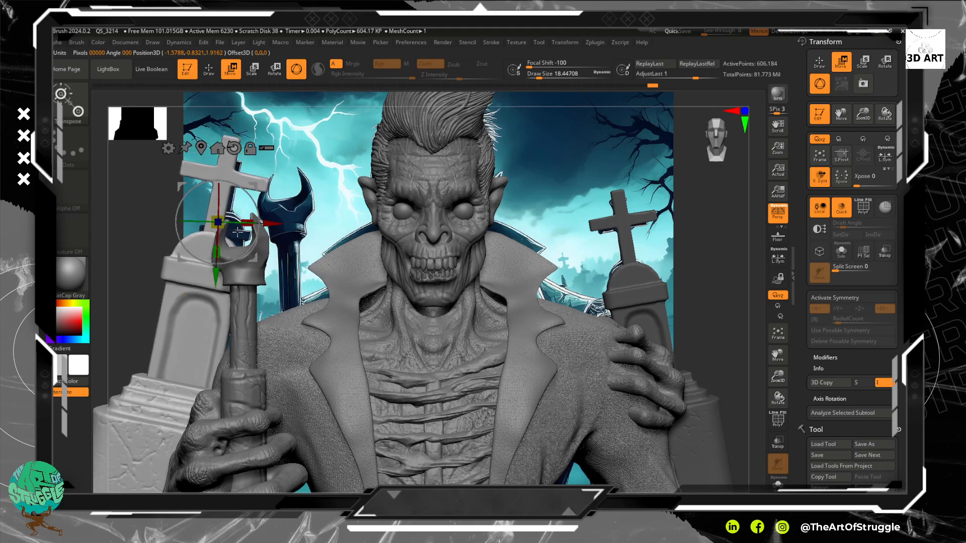
- Scale down and reposition the tombstone behind the wrench so its cross lines up with the one in the reference artwork
mouse_move(255, 187)
mouse_down()
mouse_move(265, 193)
mouse_move(259, 212)
mouse_move(263, 203)
mouse_up()
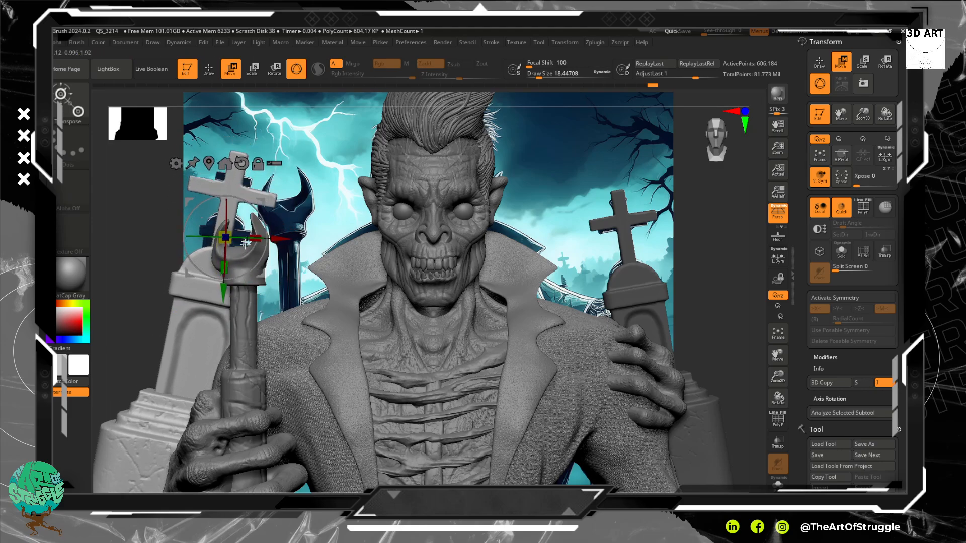
drag(229, 233, 225, 246)
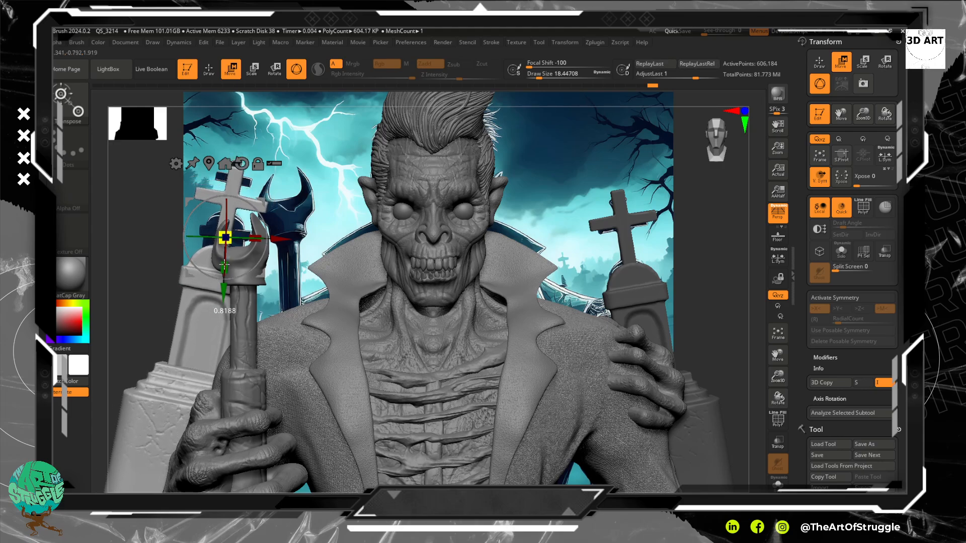
drag(223, 298, 224, 263)
drag(229, 201, 228, 259)
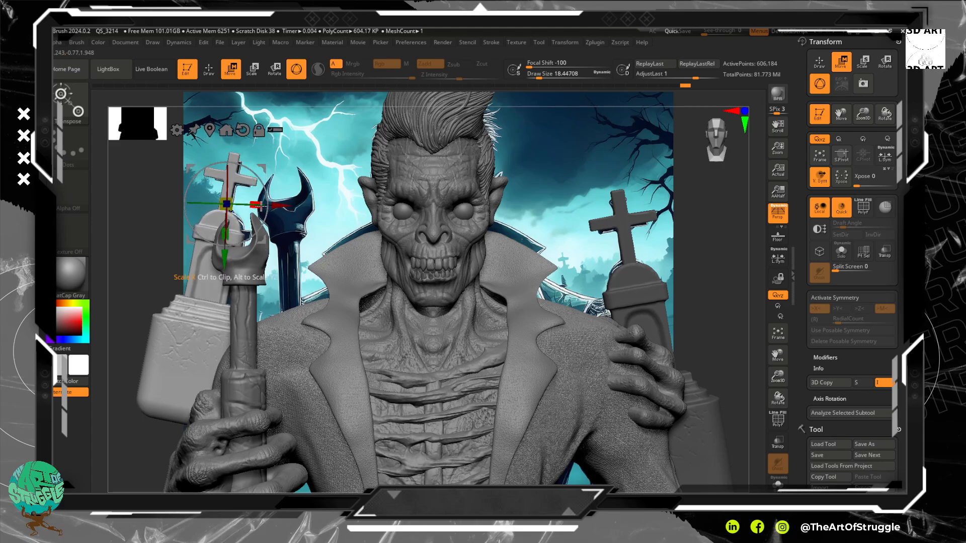
mouse_move(276, 205)
mouse_down()
mouse_move(236, 205)
mouse_move(282, 211)
mouse_move(274, 188)
mouse_up()
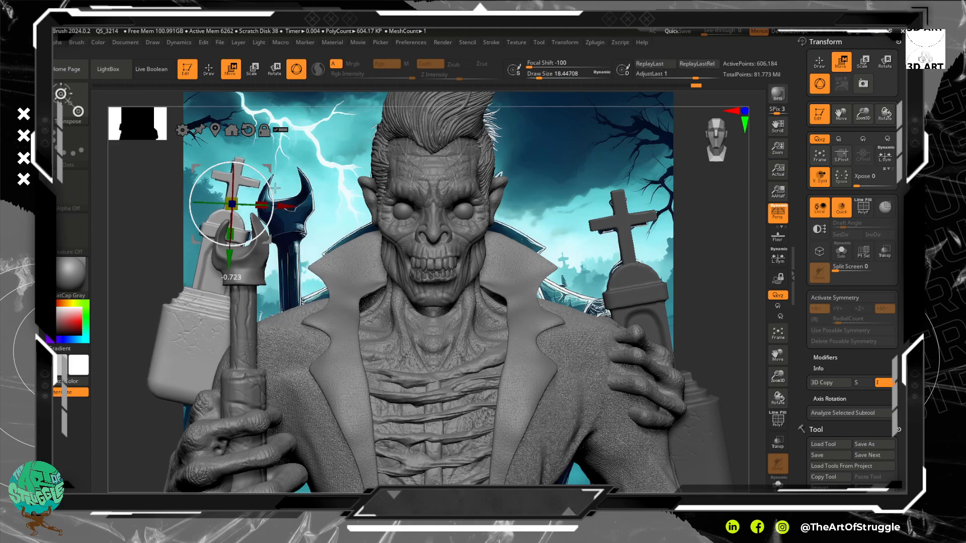
click(196, 343)
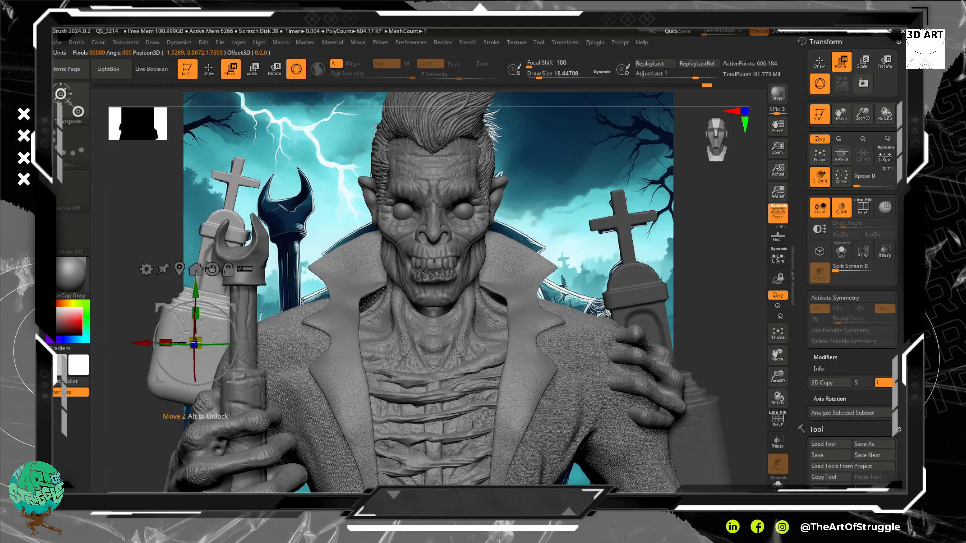
click(218, 71)
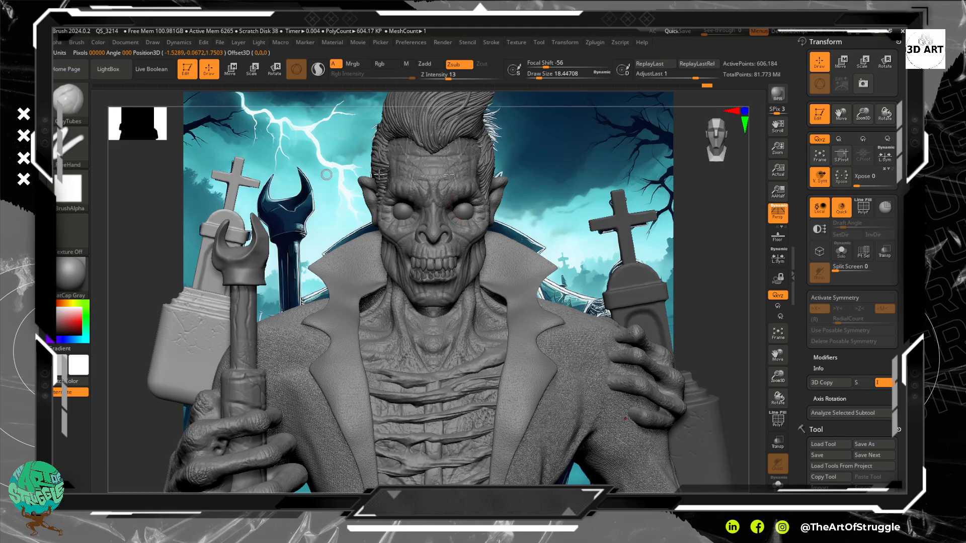
- Compare the tombstone layout with and without perspective distortion, ending with perspective enabled
click(787, 220)
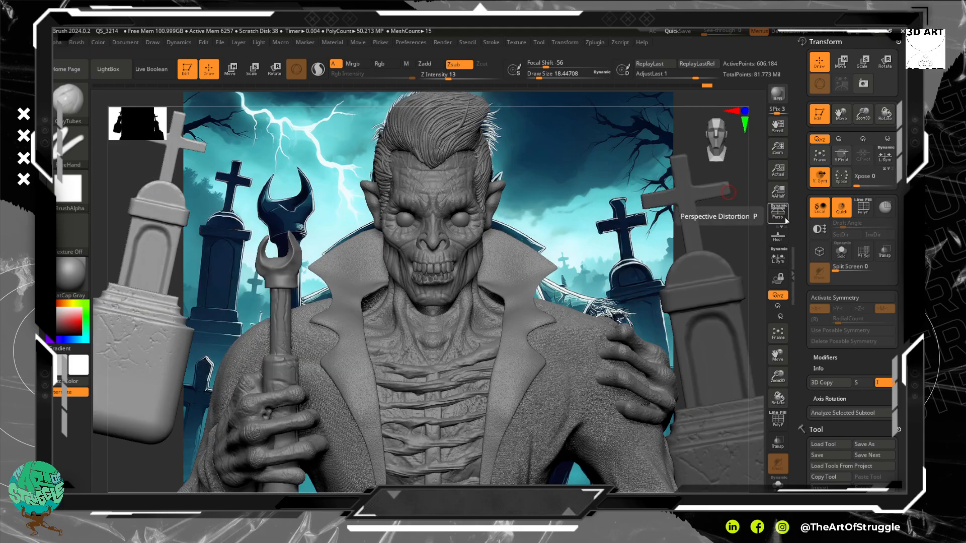
click(787, 220)
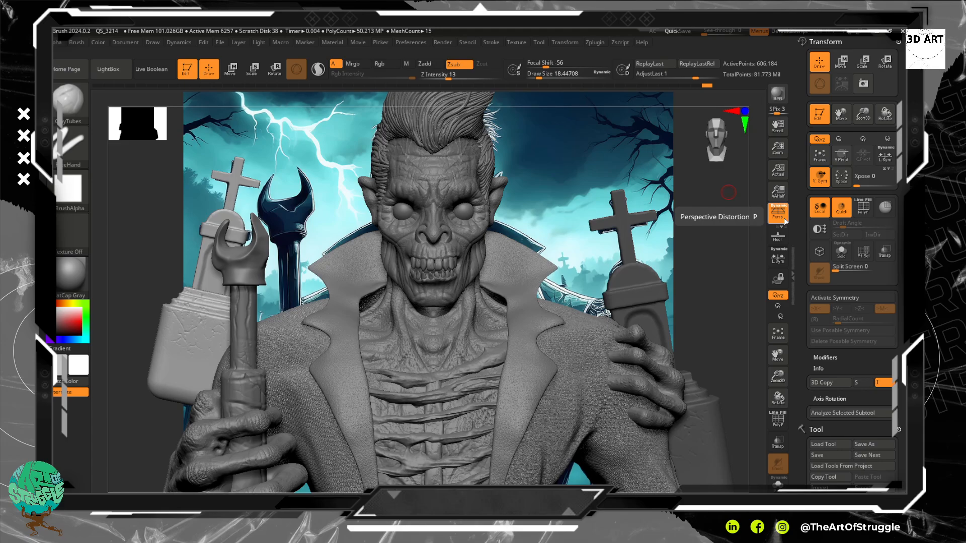
click(786, 220)
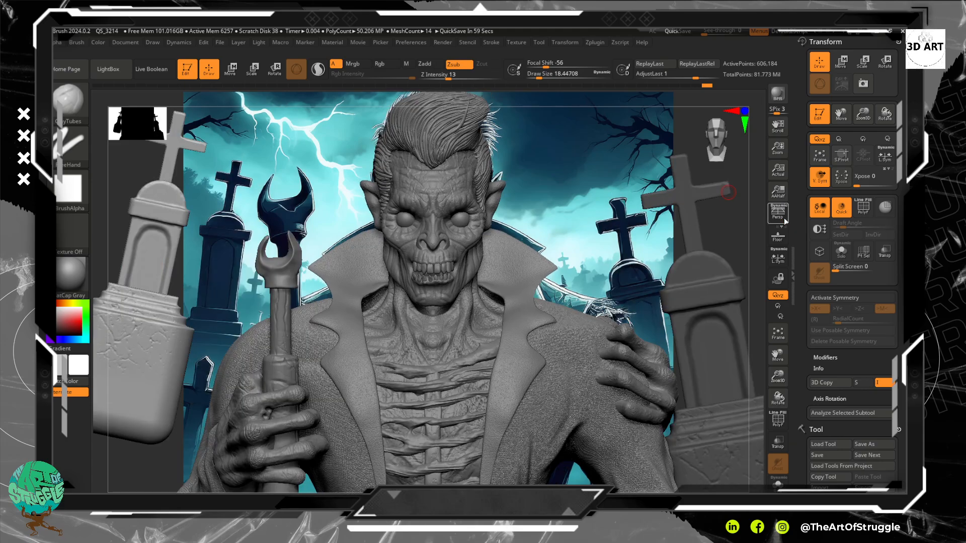
click(785, 220)
click(785, 220)
click(786, 220)
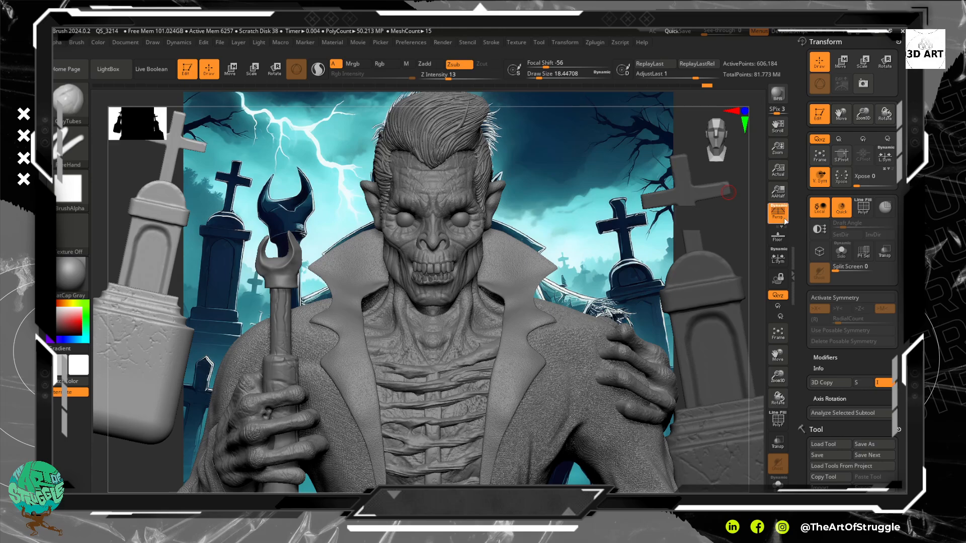
click(786, 220)
click(786, 219)
click(785, 219)
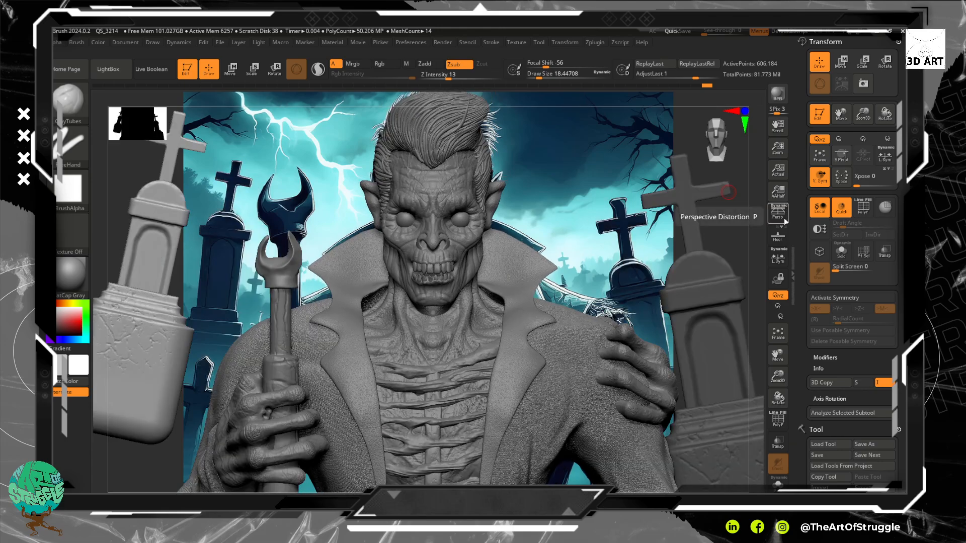
click(785, 220)
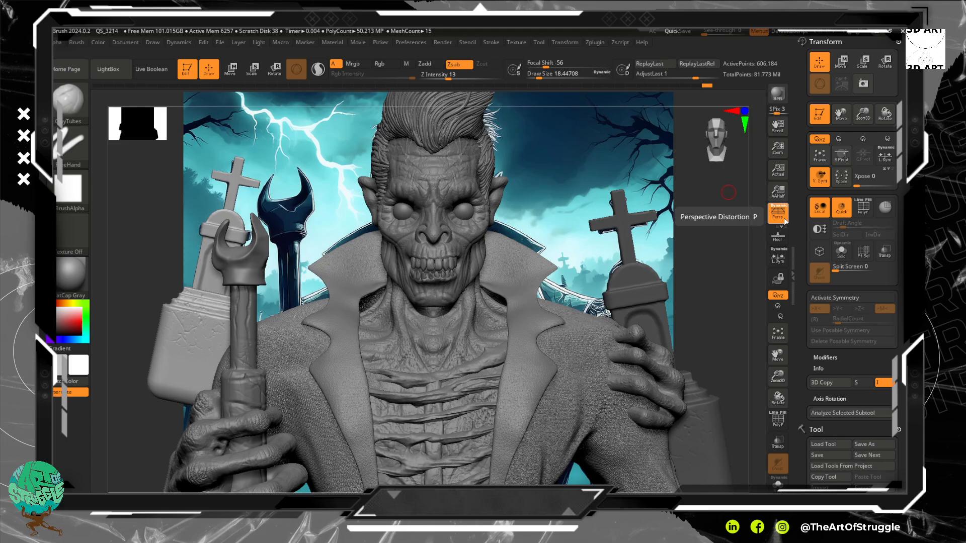
- Switch to the Standard brush with the DragRect stroke, compare the wood crack alphas and load Wood_crack2
key(ctrl)
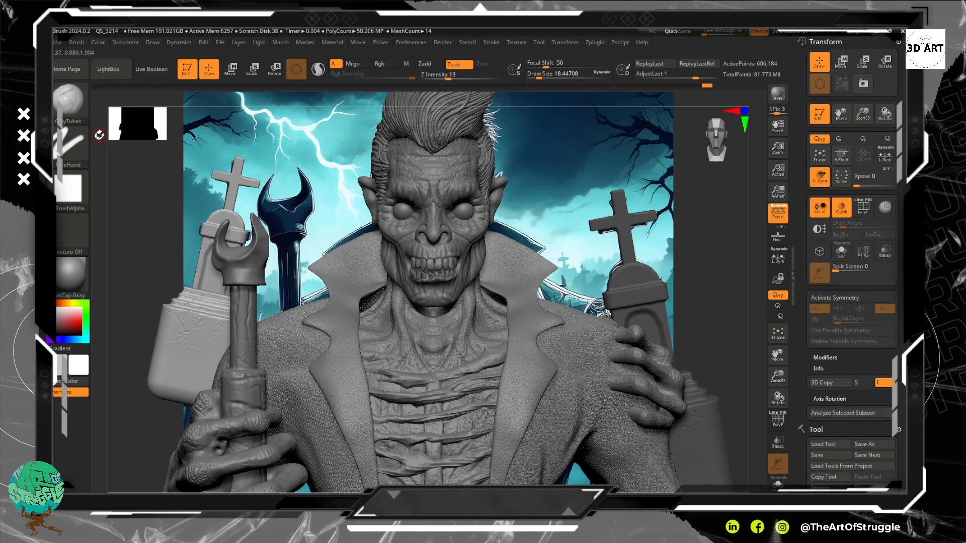
click(74, 113)
key(s)
key(t)
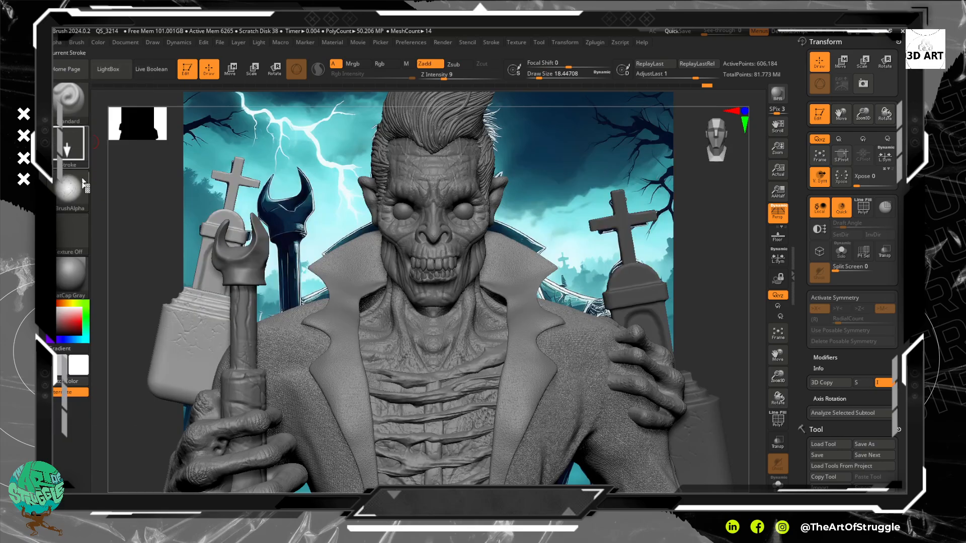
click(74, 193)
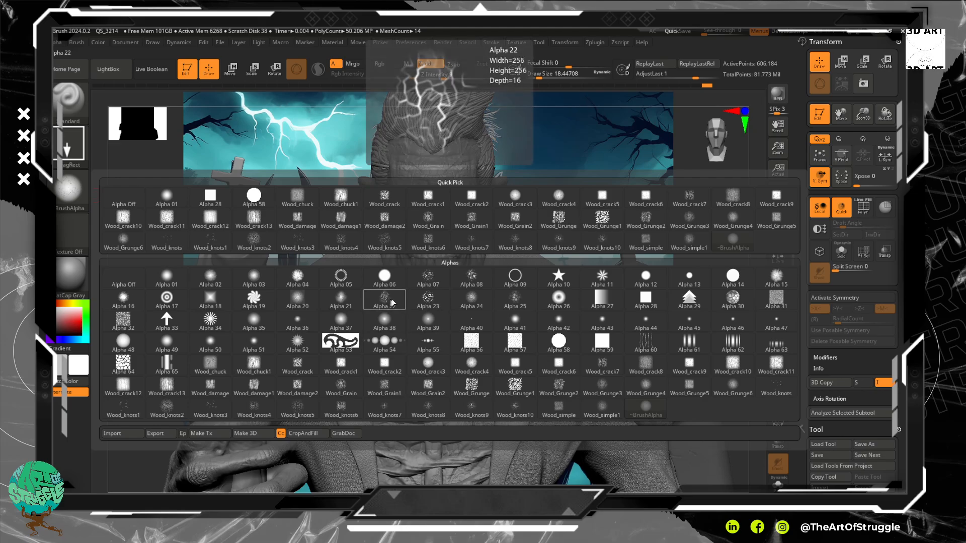
mouse_move(397, 347)
mouse_move(351, 368)
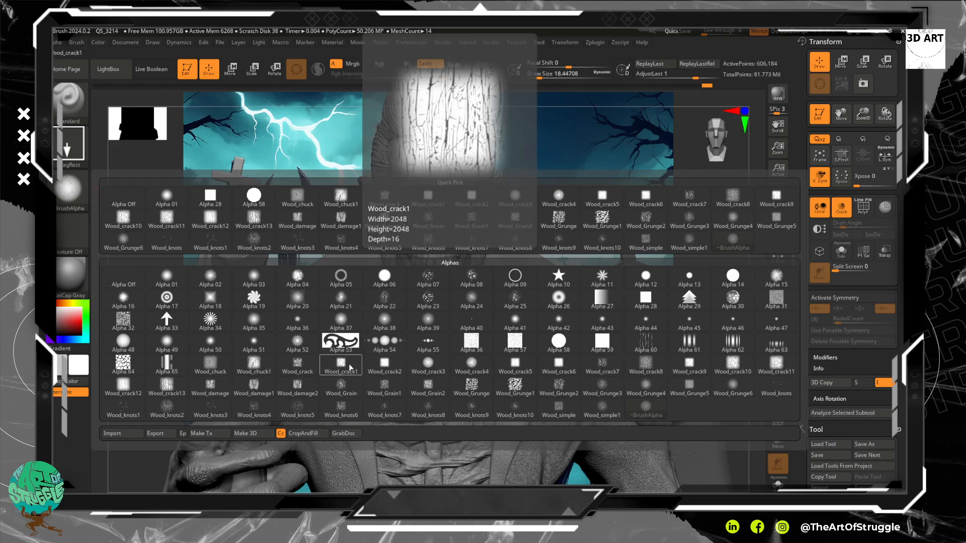
mouse_move(416, 370)
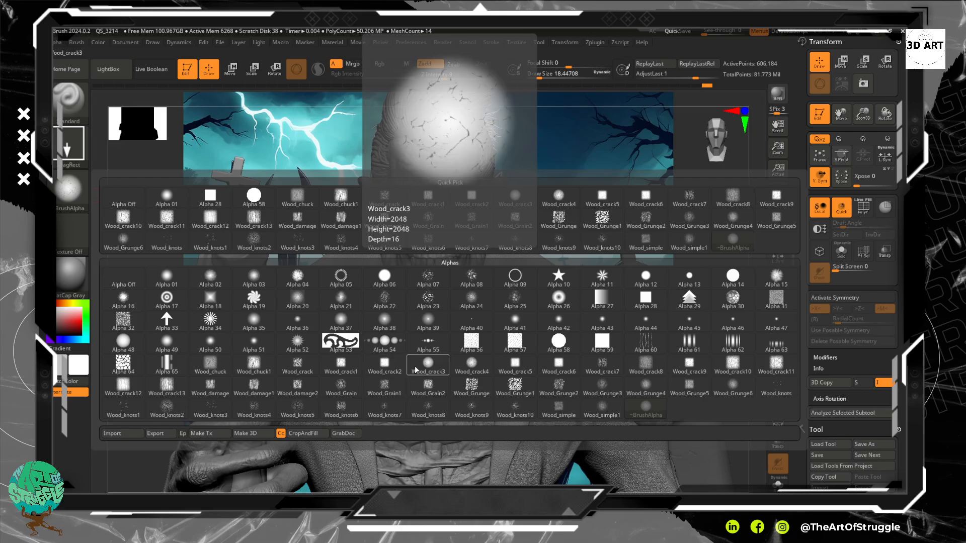
mouse_move(470, 370)
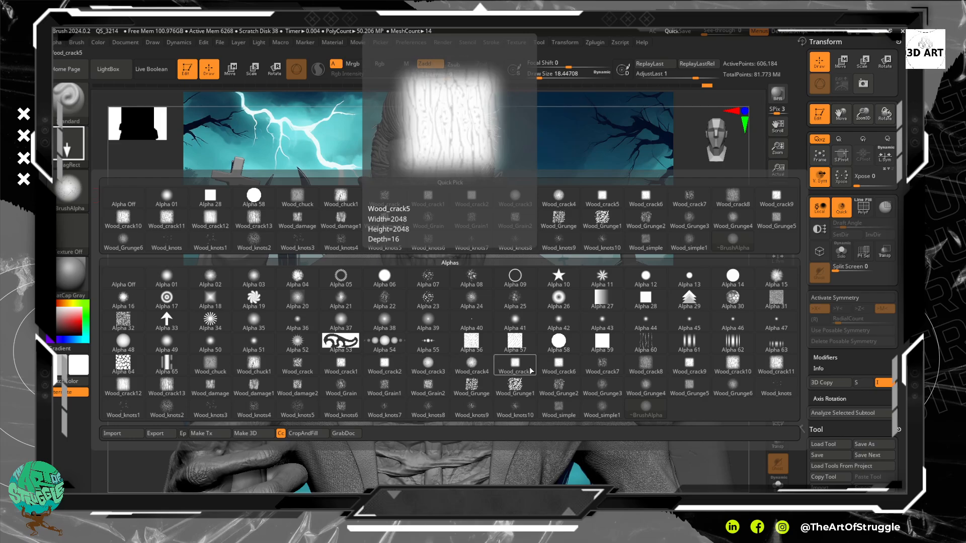
click(345, 372)
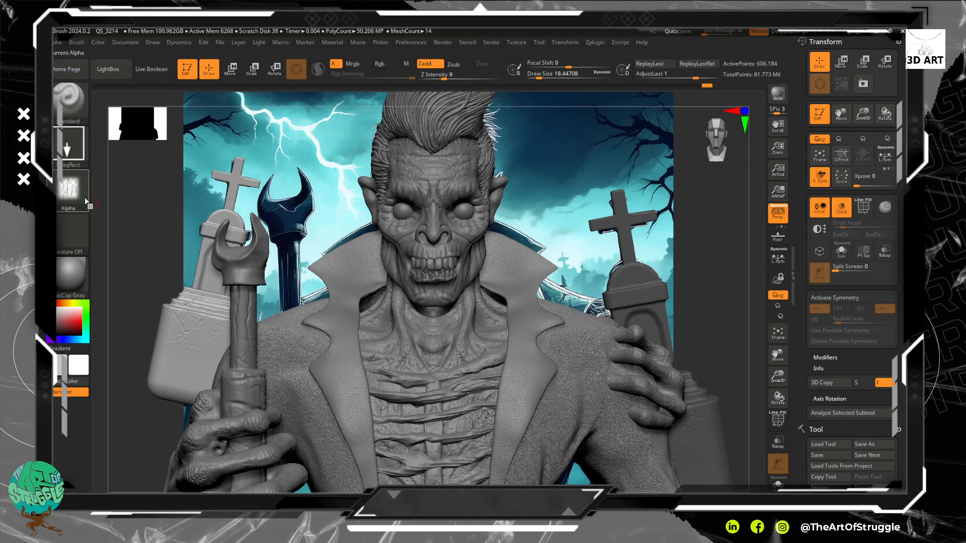
click(69, 189)
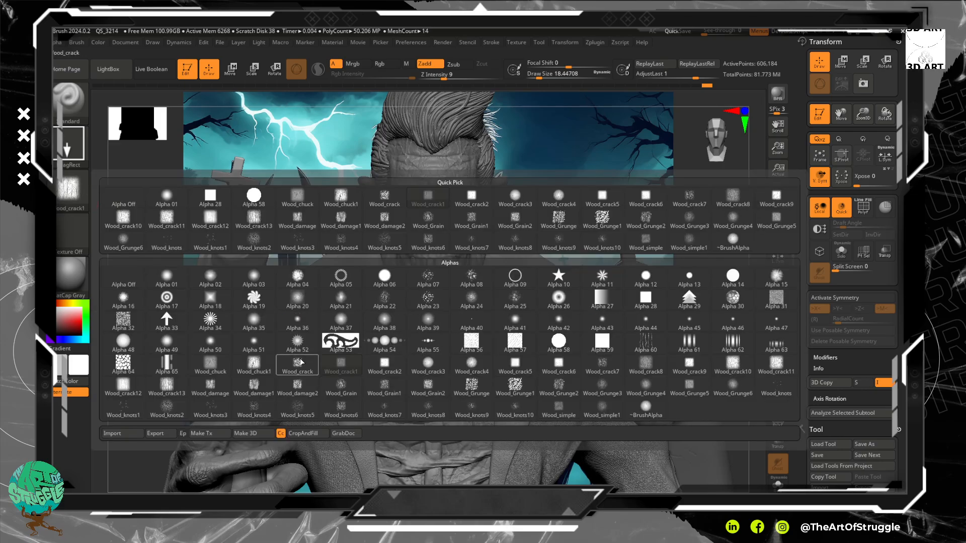
click(376, 368)
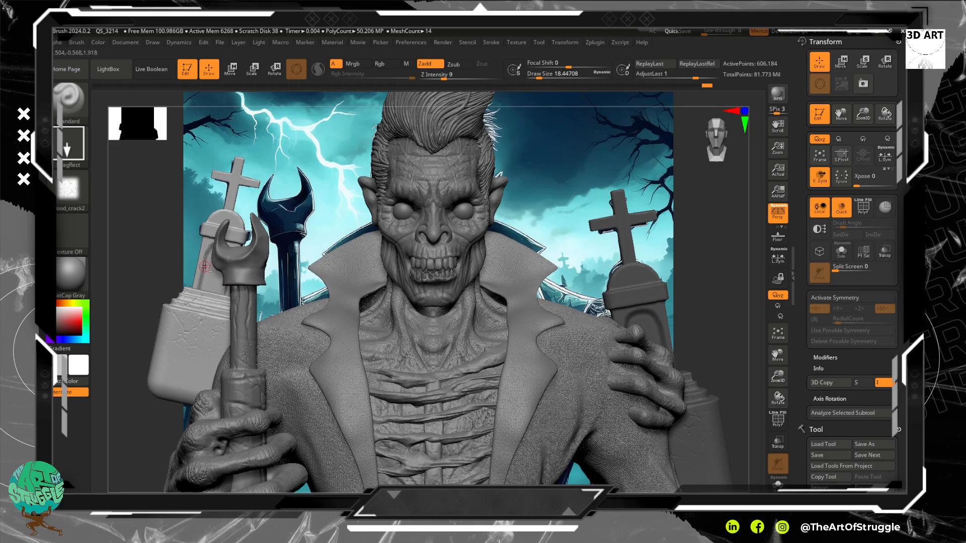
- Activate the tombstone subtool and clear its mask so both tombstones are editable
key(ctrl+shift+z)
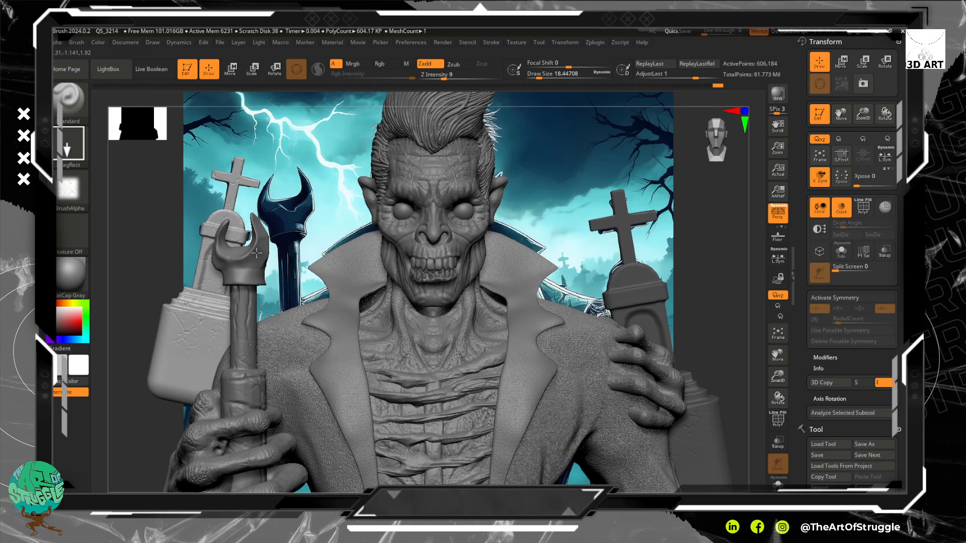
alt+click(626, 271)
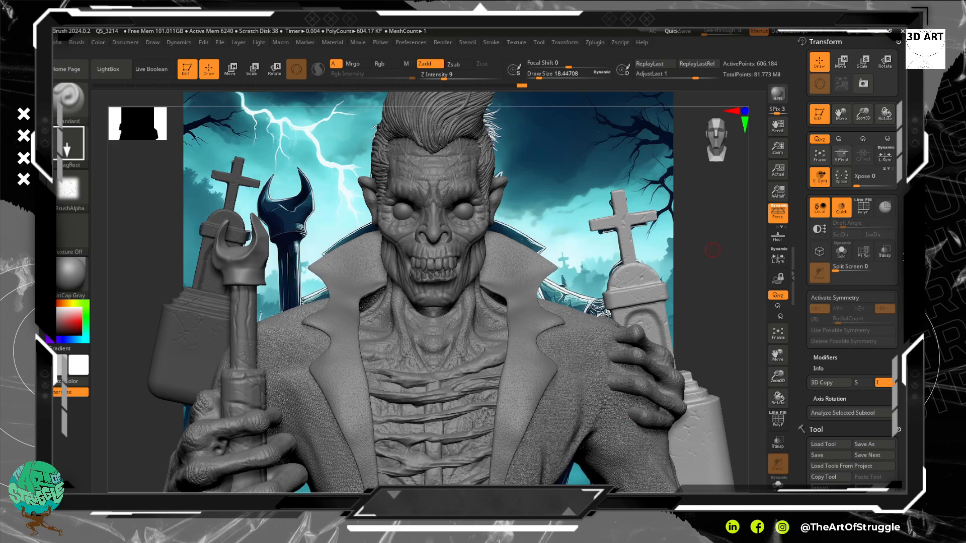
drag(899, 331, 893, 167)
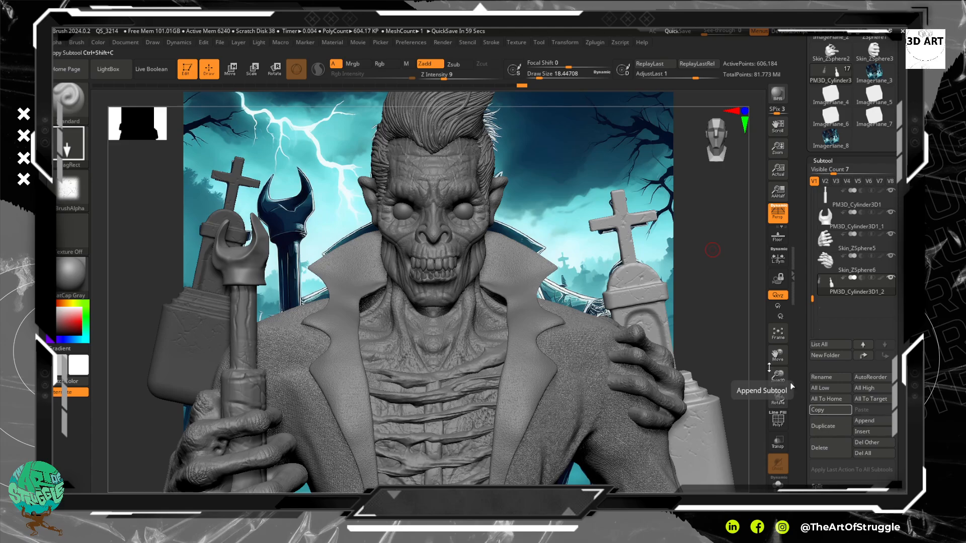
ctrl+drag(724, 247, 740, 266)
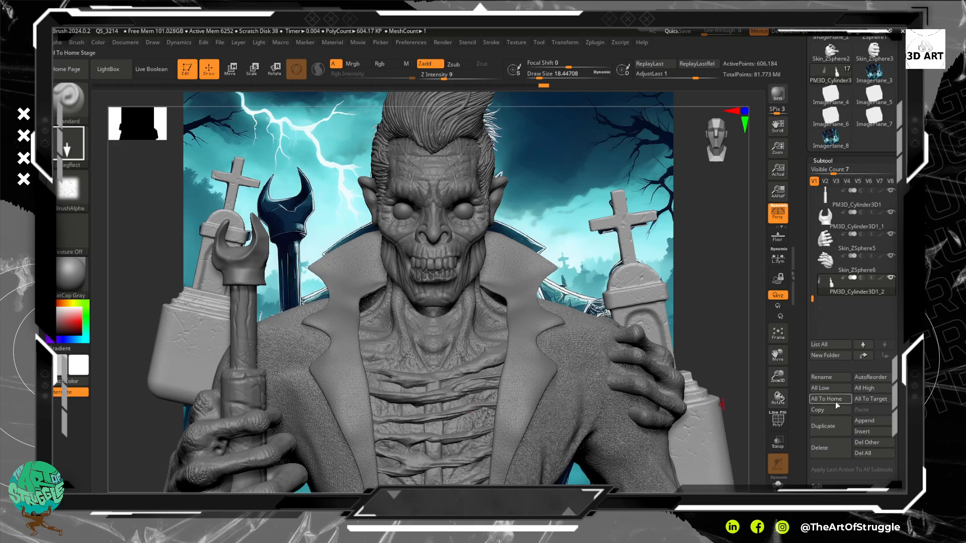
- Append a Cylinder3D mesh as a new subtool
click(868, 423)
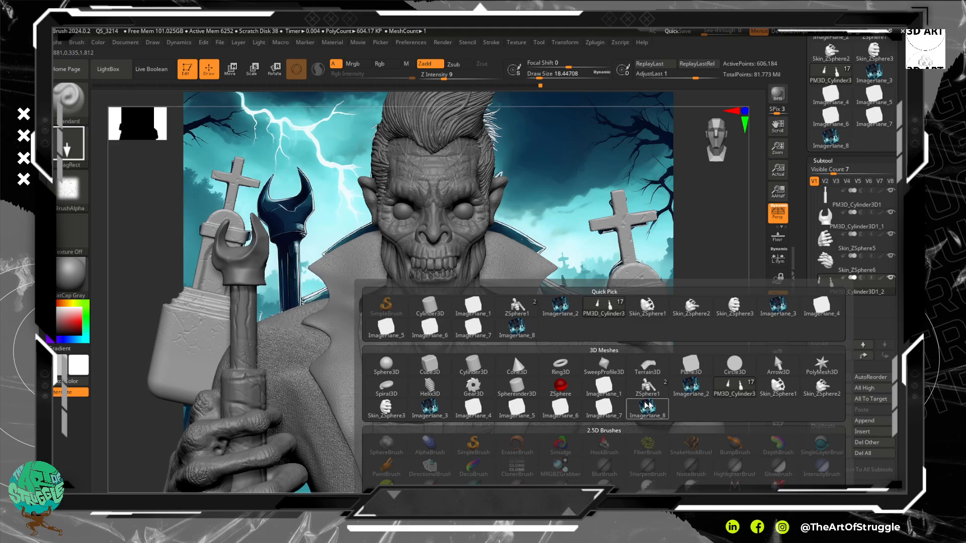
mouse_move(502, 409)
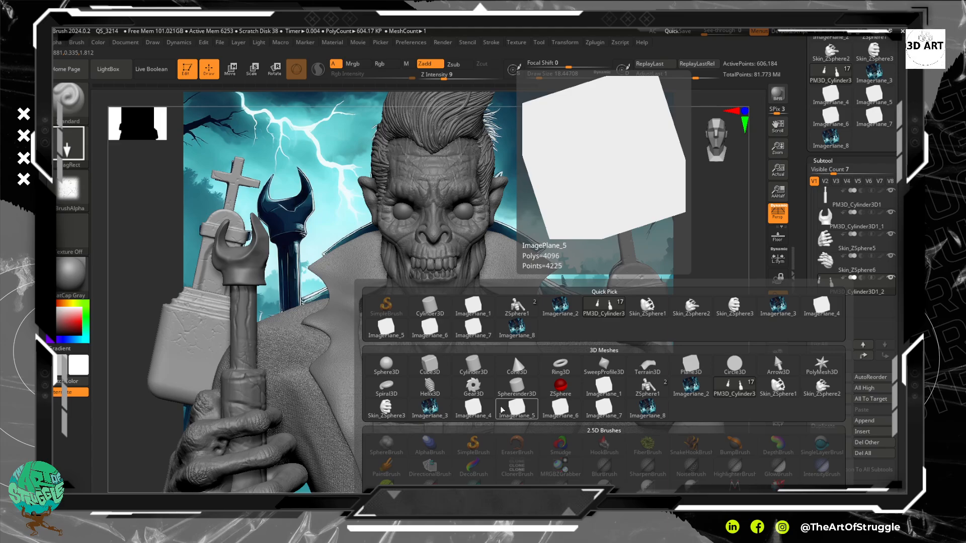
mouse_move(472, 373)
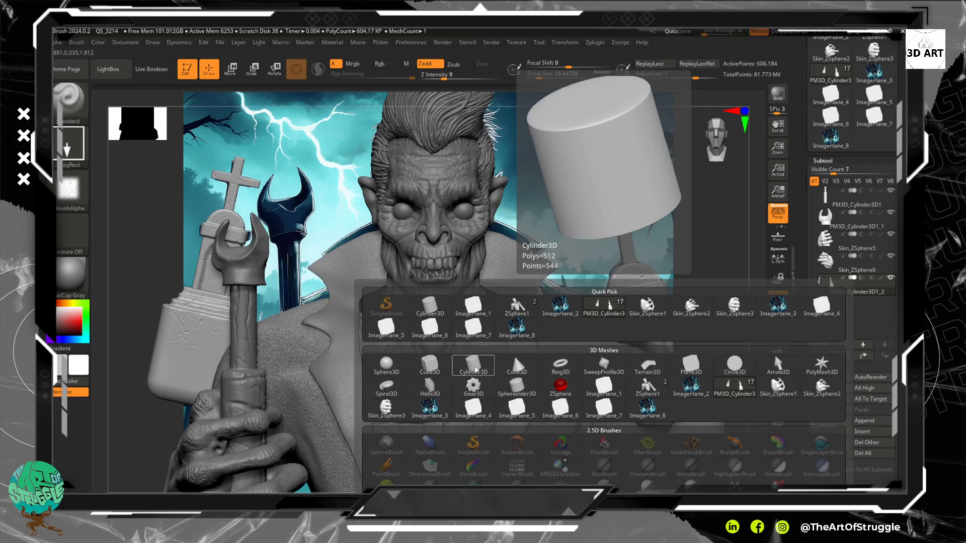
click(473, 366)
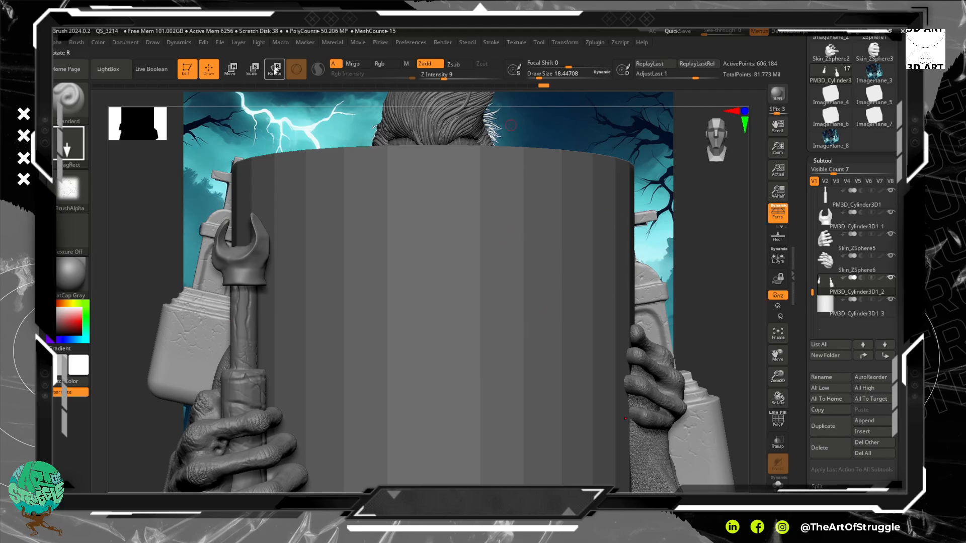
- Select the new cylinder, scale it down and place it in the sky above the tombstone behind the zombie's shoulder
key(e)
click(432, 368)
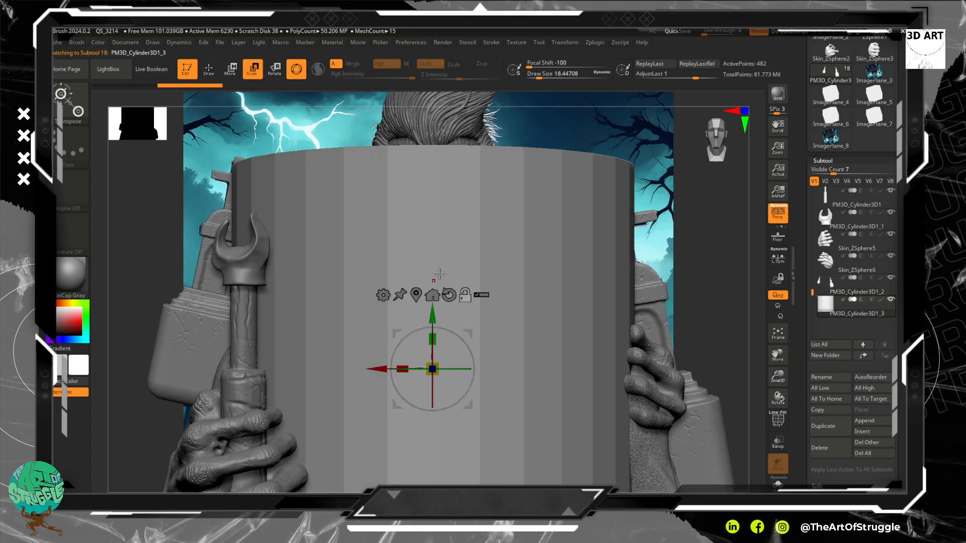
drag(439, 363, 634, 352)
drag(660, 240, 663, 154)
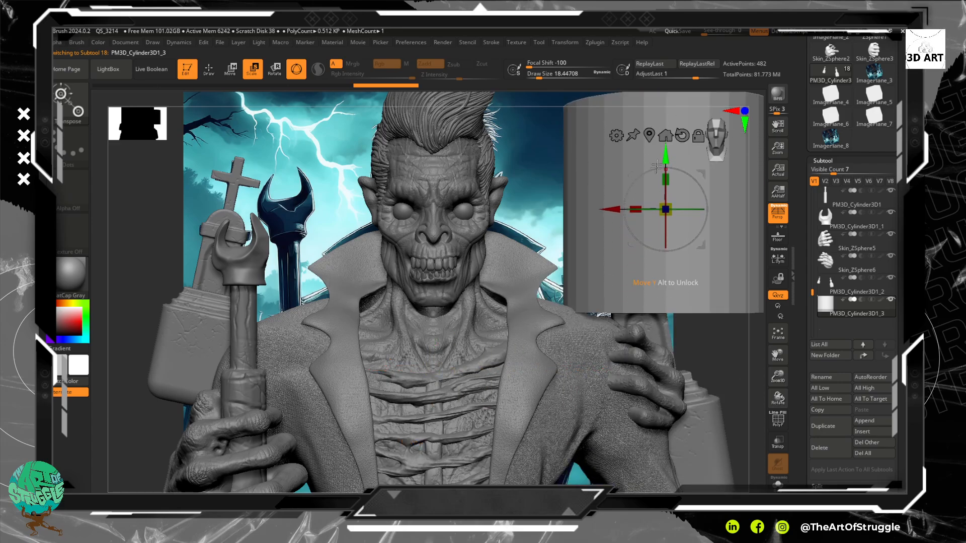
drag(665, 209, 649, 315)
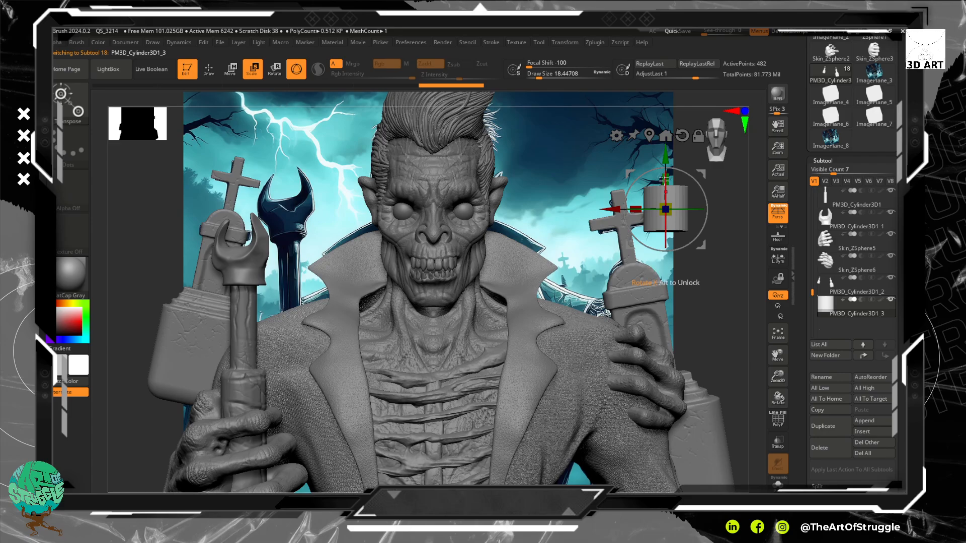
drag(664, 155, 665, 118)
drag(613, 173, 622, 172)
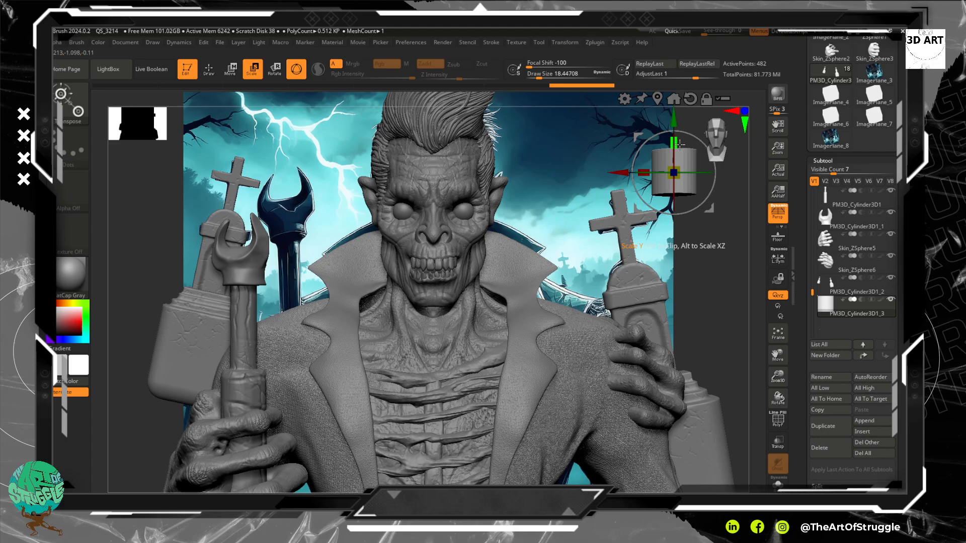
- Stretch the cylinder into a thin rod, tilt it diagonally and place it over the tree branches in the reference artwork
drag(675, 143, 664, 80)
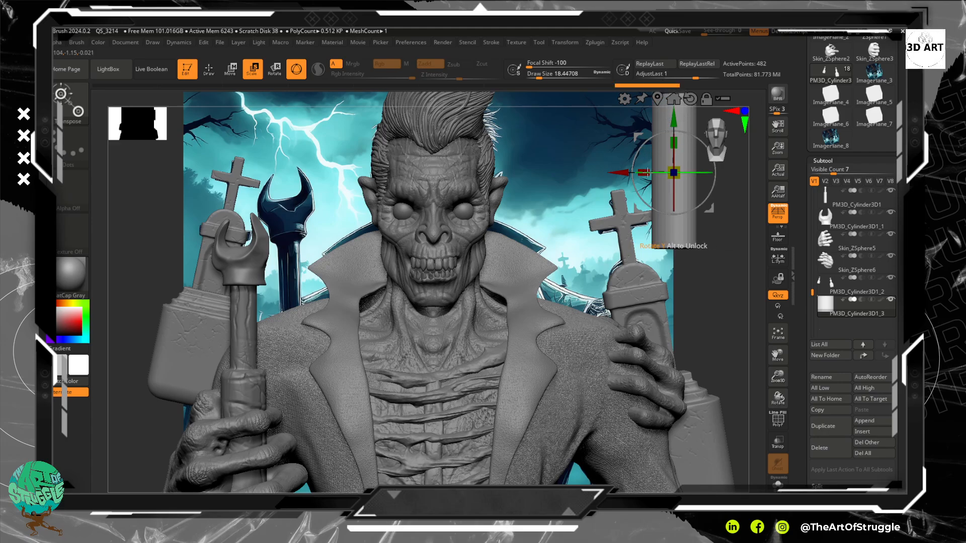
drag(674, 172, 680, 215)
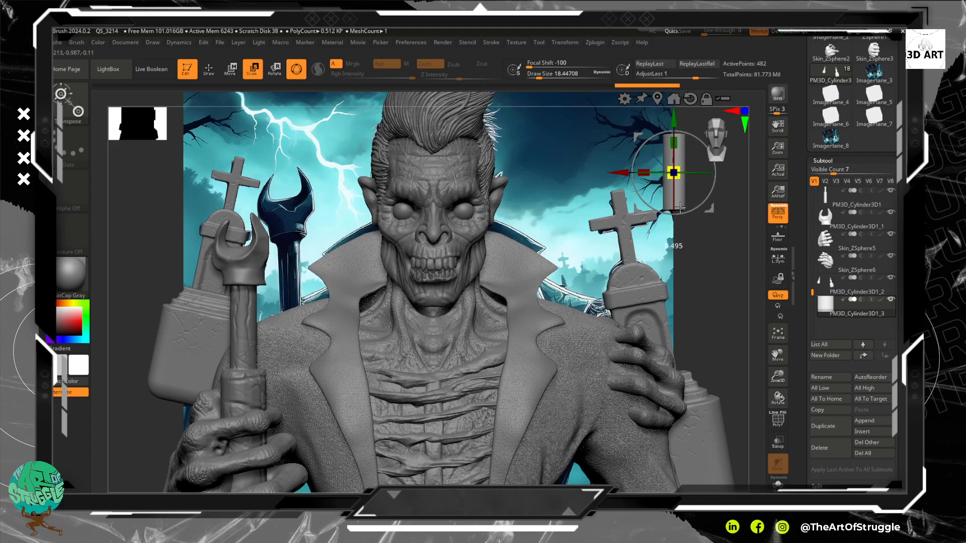
drag(694, 133, 643, 119)
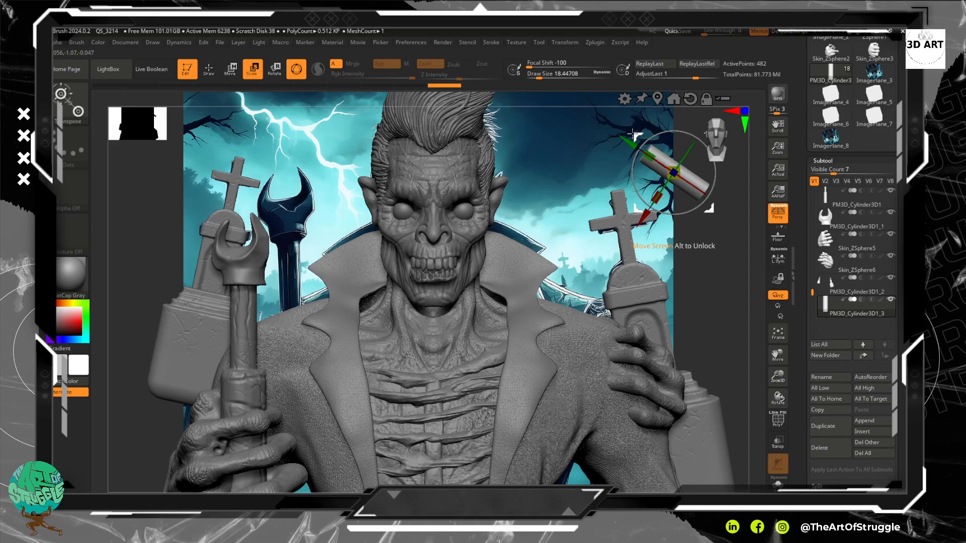
drag(645, 215, 707, 160)
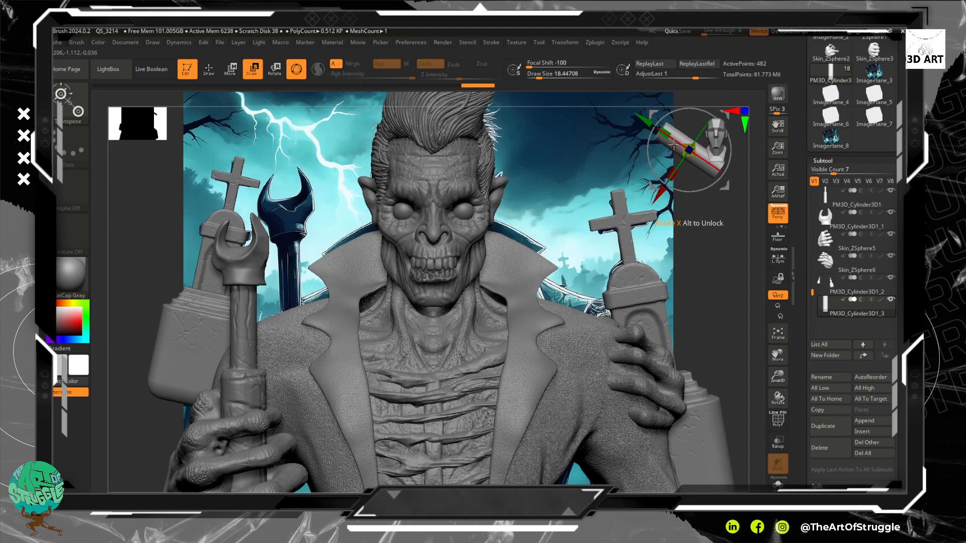
drag(644, 120, 624, 106)
- Convert the thin cylinder to a DynaMesh at resolution 128
scroll(887, 286, down, 3)
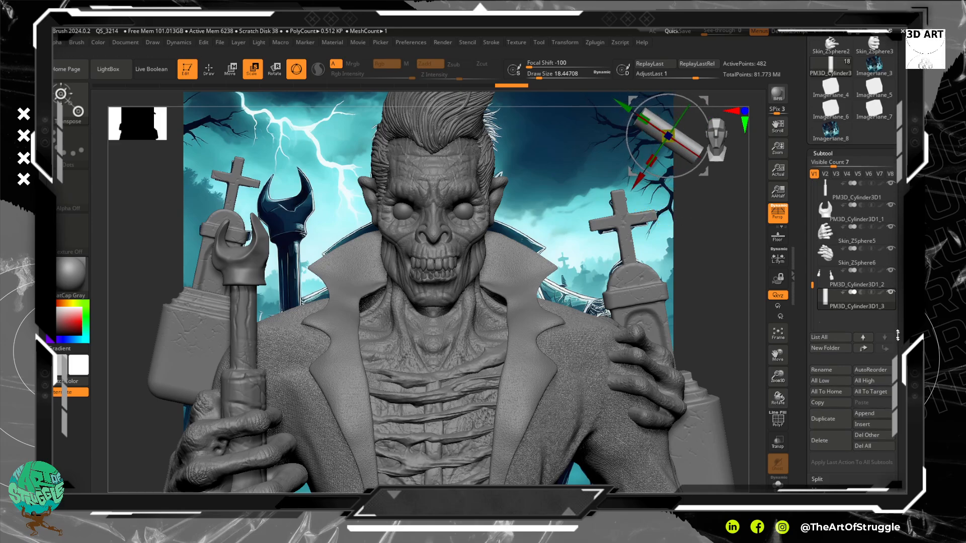
scroll(889, 289, down, 1)
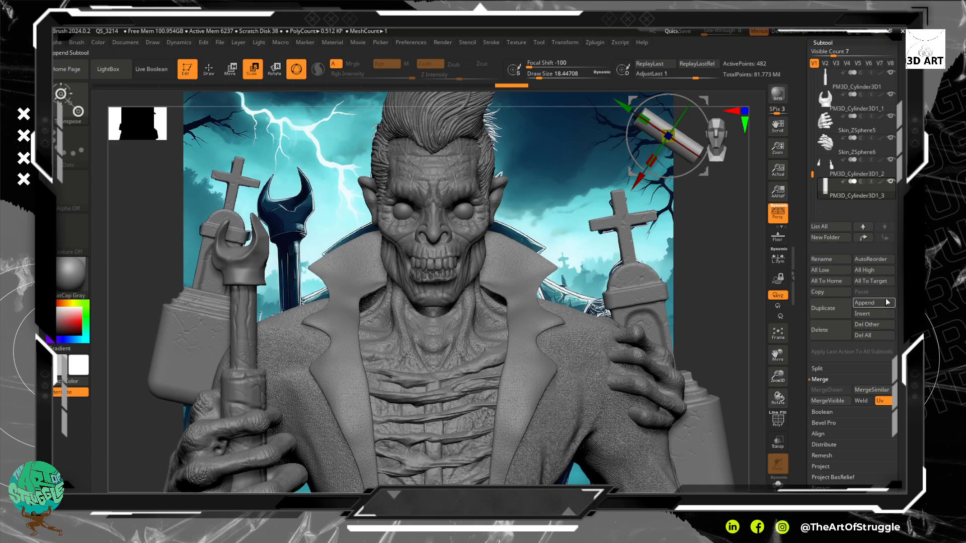
scroll(901, 296, up, 1)
scroll(901, 296, up, 5)
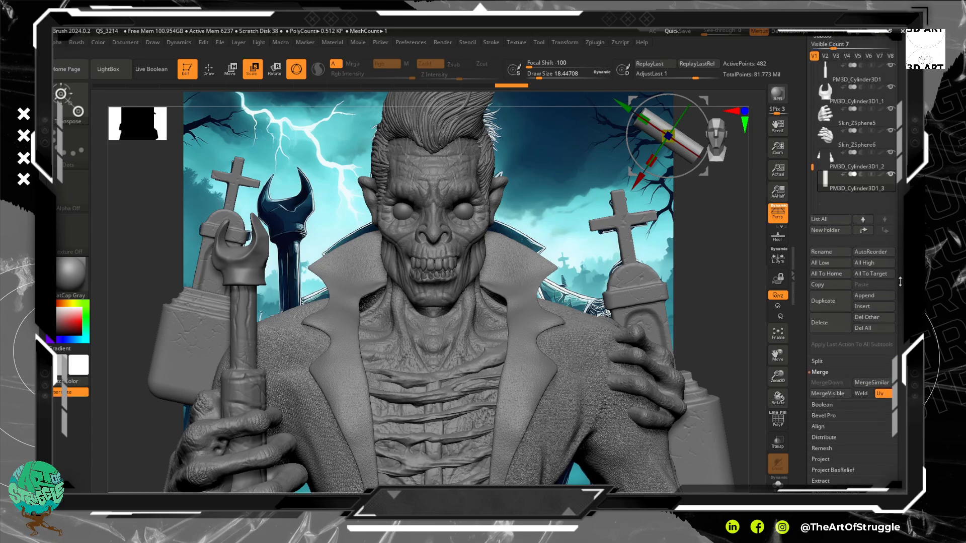
scroll(899, 339, up, 1)
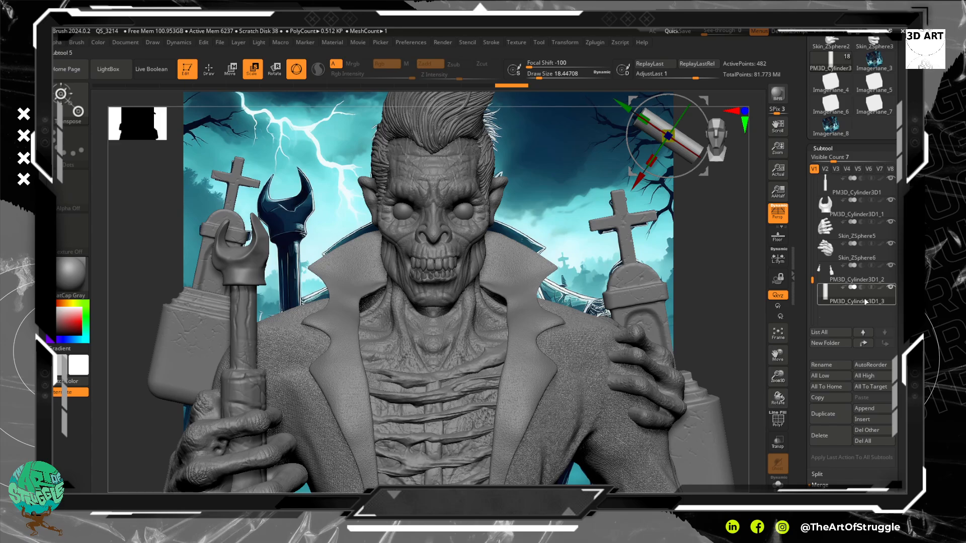
mouse_move(865, 301)
drag(895, 373, 897, 255)
click(878, 286)
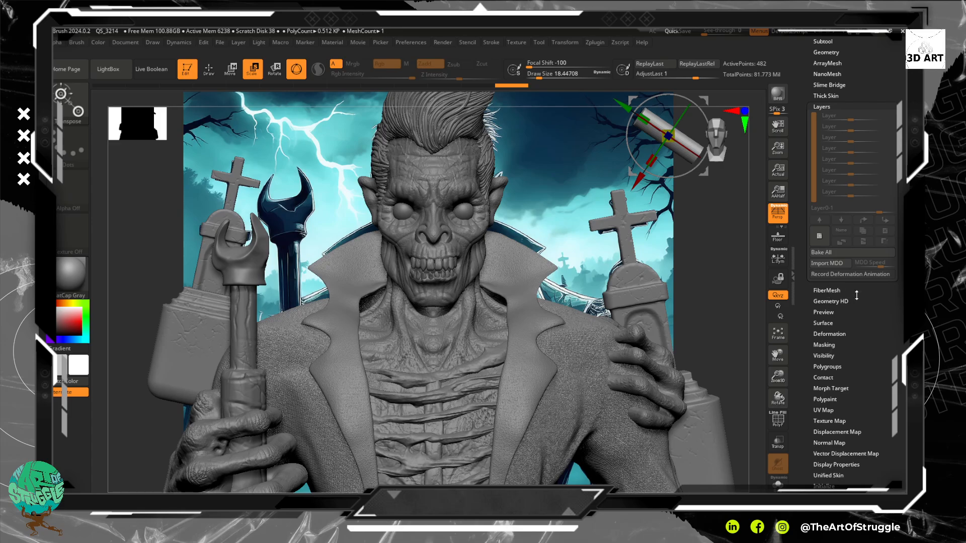
drag(855, 295, 856, 374)
click(830, 283)
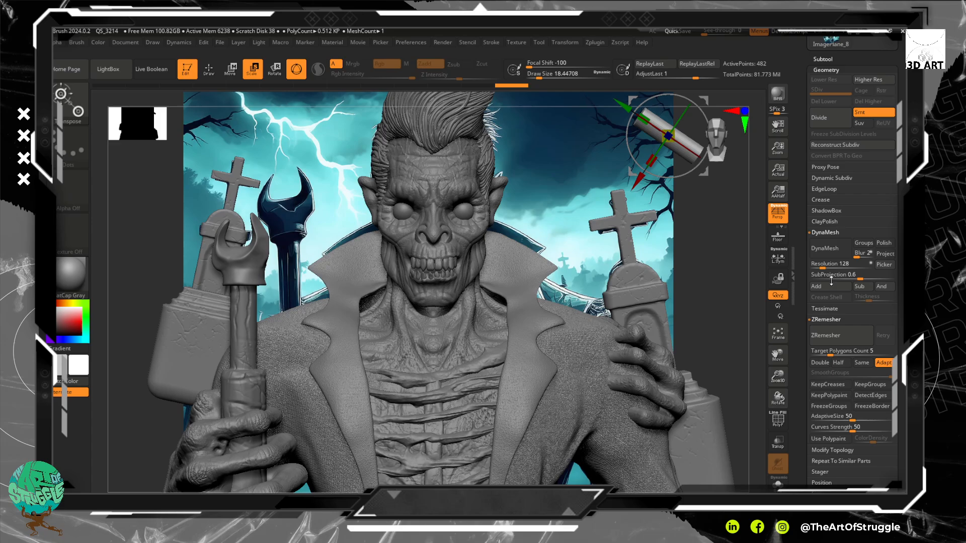
click(823, 248)
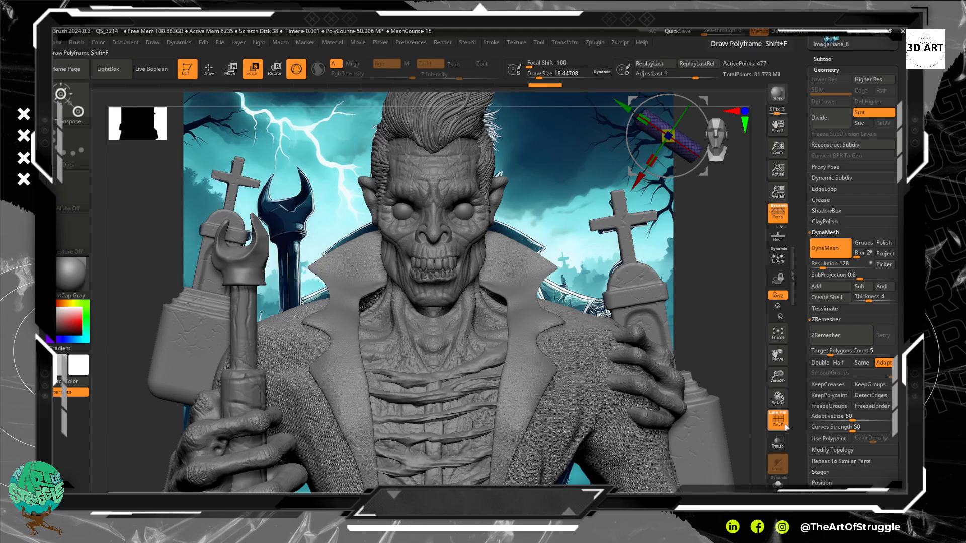
- ZRemesh the cylinder with a target polygon count of 5 and inspect its wireframe
click(825, 335)
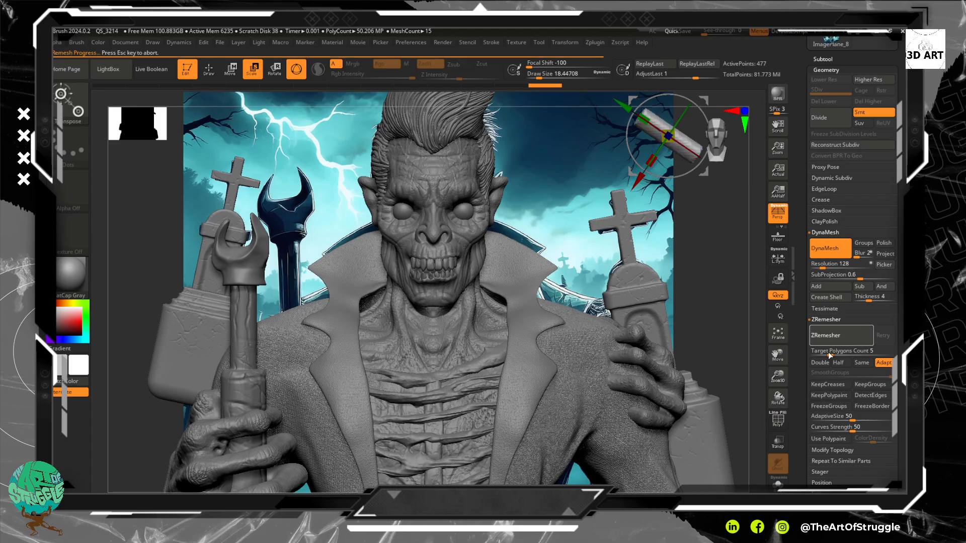
click(776, 422)
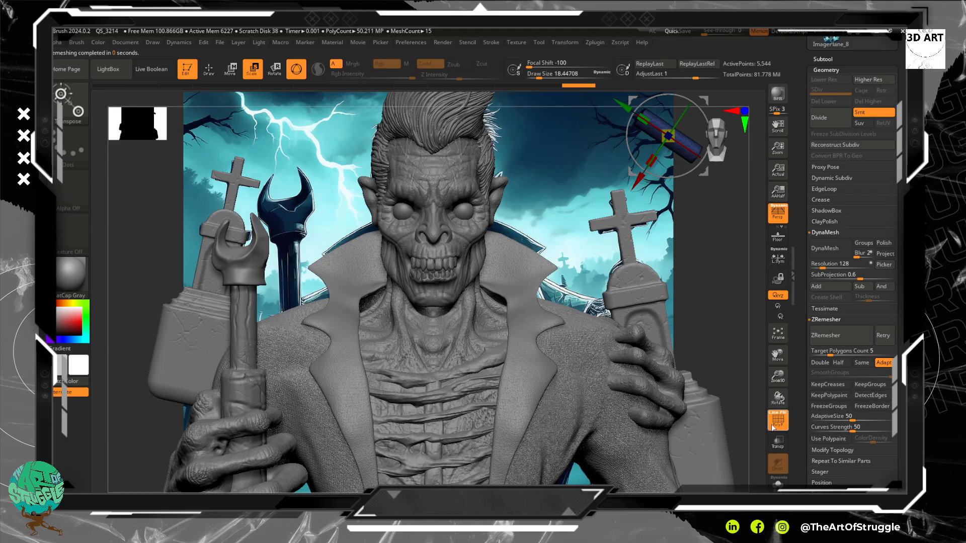
click(777, 421)
- Return to Draw mode and change the masking brush to MaskPen
click(208, 71)
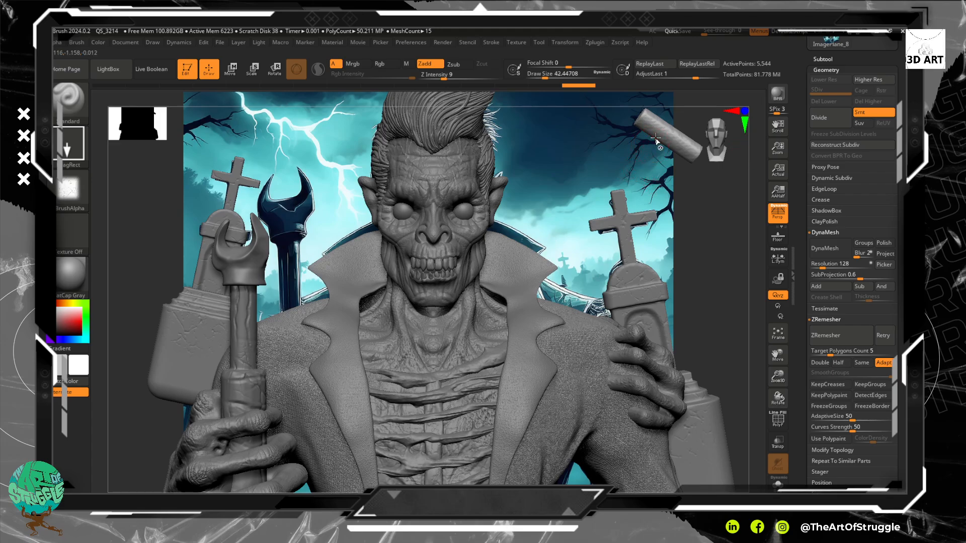
key(ctrl)
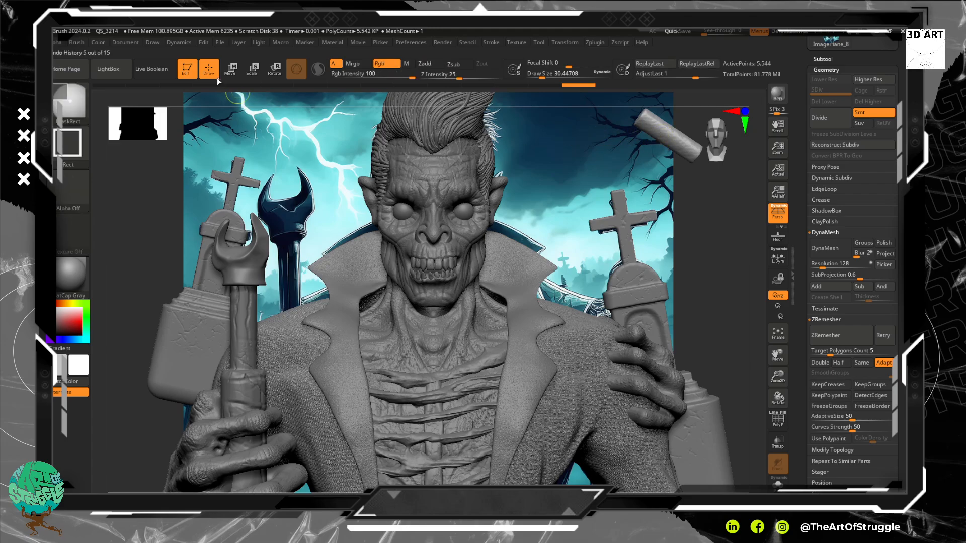
click(73, 118)
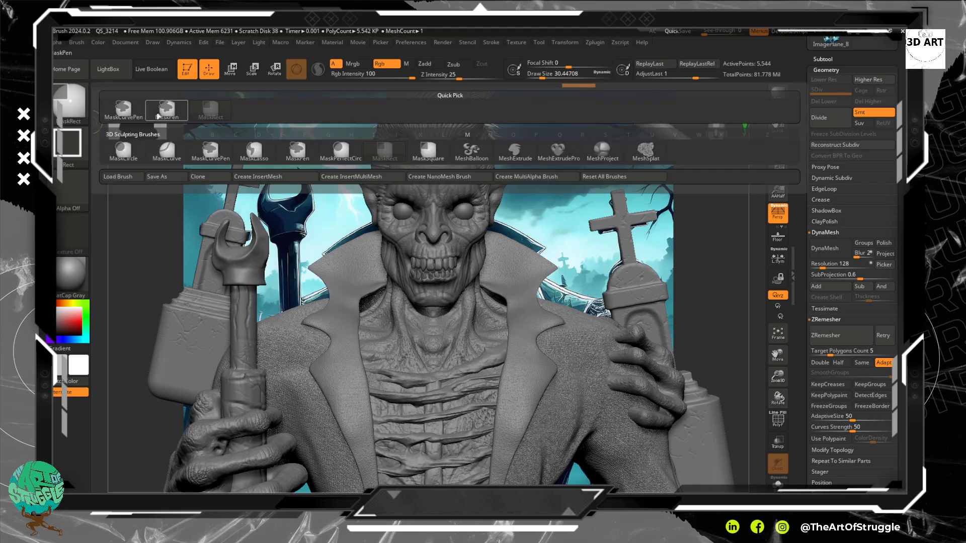
click(168, 113)
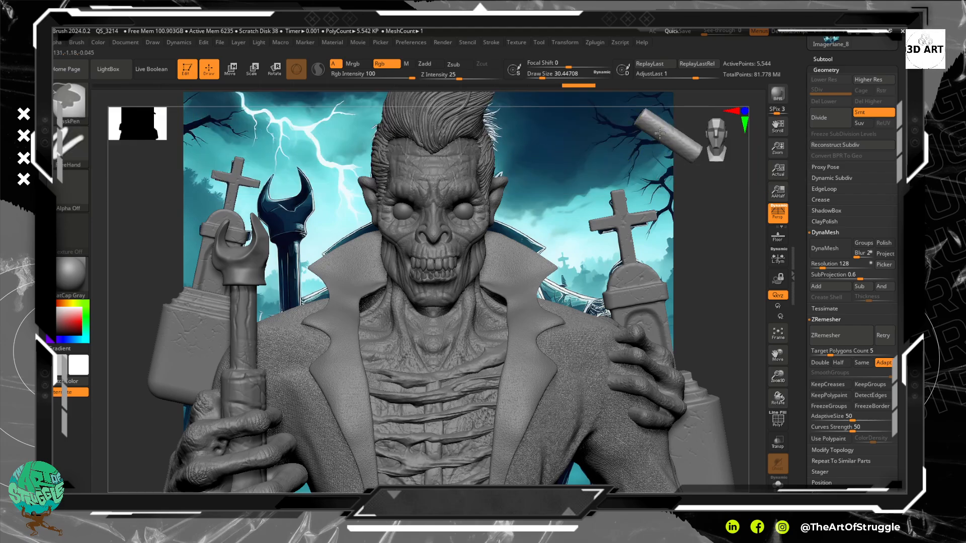
- Try painting a mask spot on the middle of the cylinder and undo the attempt
ctrl+click(661, 133)
ctrl+drag(659, 130, 663, 136)
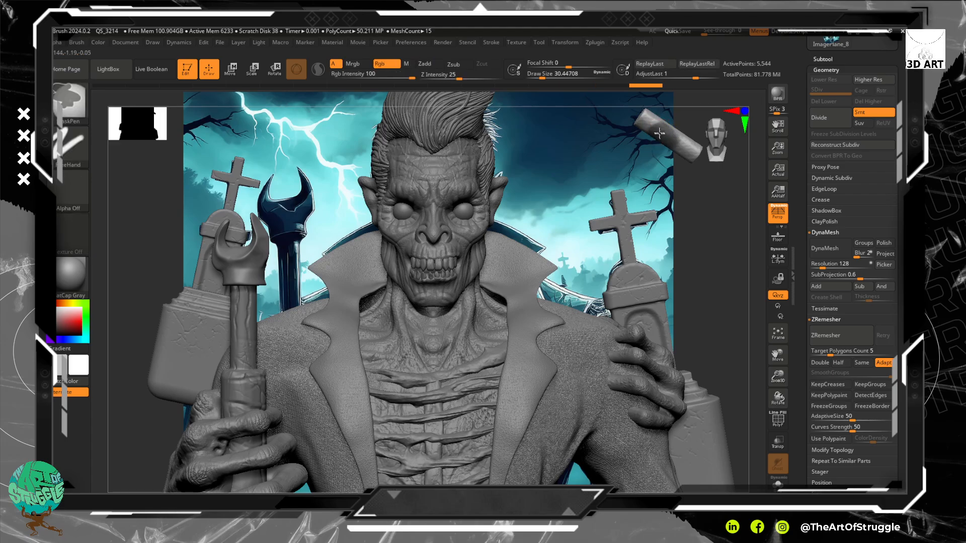
key(ctrl+shift+z)
key(ctrl+shift+z)
key(ctrl+z)
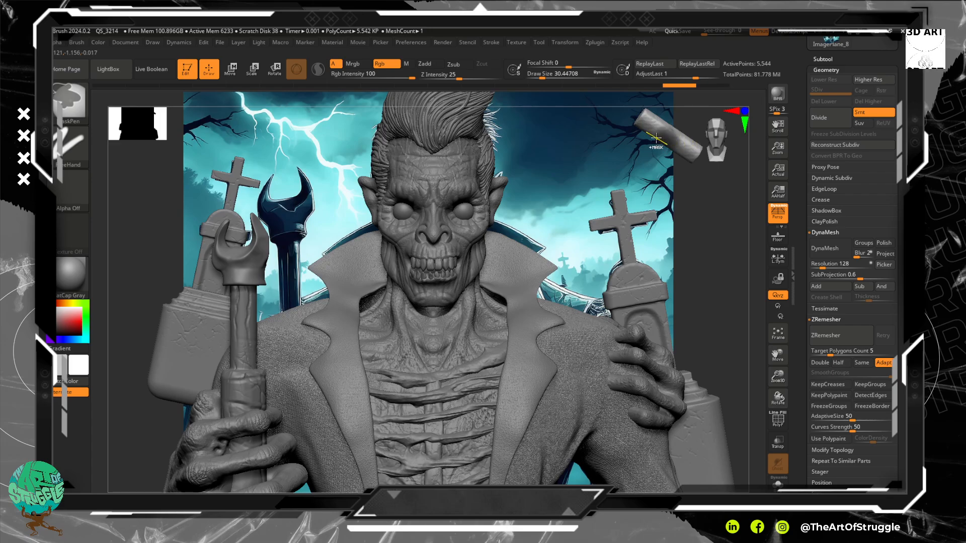
key(ctrl+z)
key(ctrl+z)
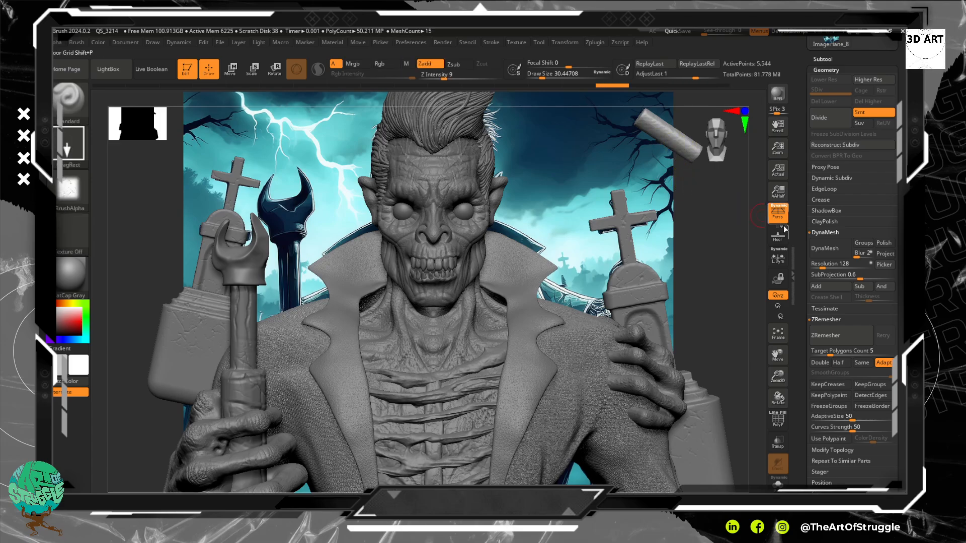
- Turn off perspective, isolate the cylinder in a close-up view and set the draw size to 22
click(777, 213)
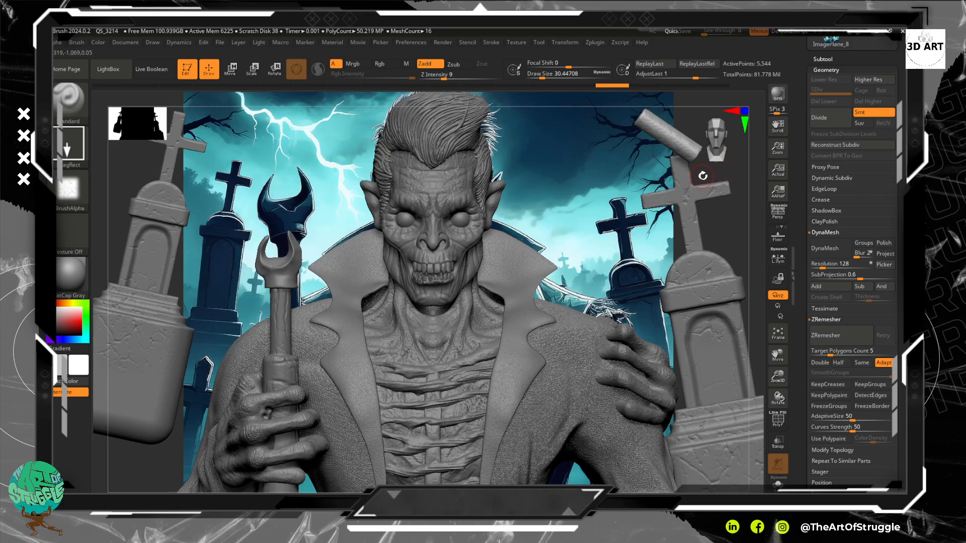
drag(742, 228, 684, 355)
click(777, 481)
mouse_move(714, 259)
alt+mouse_down()
mouse_move(721, 303)
mouse_move(682, 253)
mouse_move(702, 218)
mouse_move(656, 240)
alt+mouse_up()
key(ctrl)
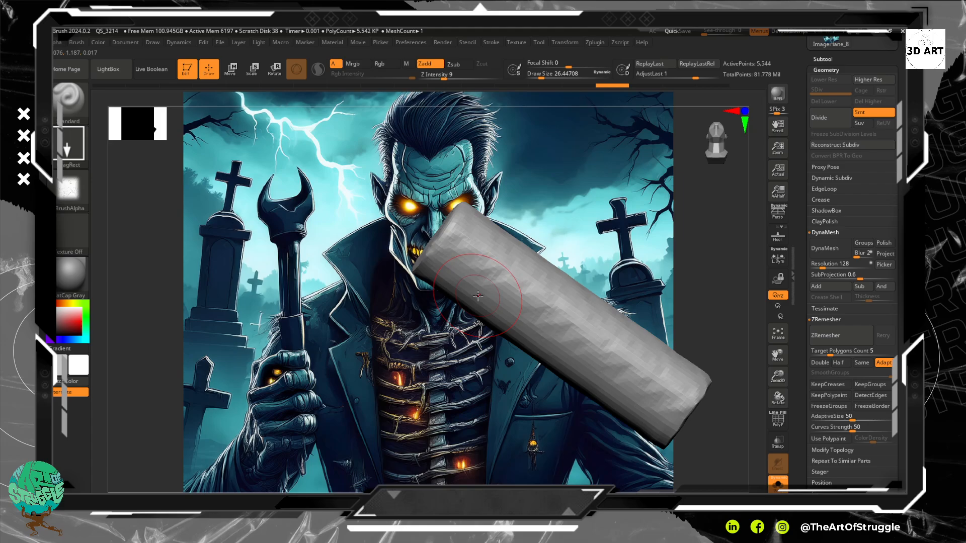
key(bracketright)
key(bracketright)
key(bracketright)
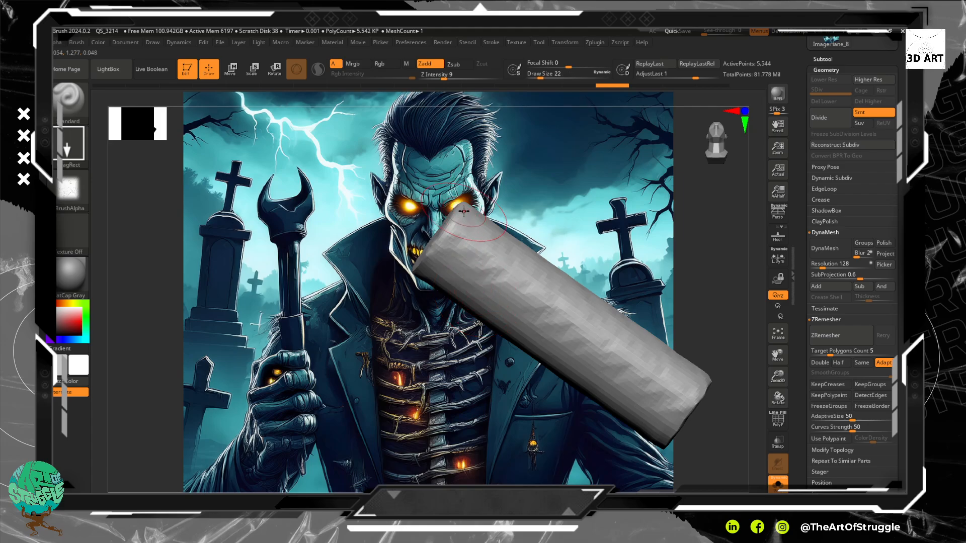
- Smooth the edge of the cylinder's upper end with the Smooth brush at draw size 38
key(shift)
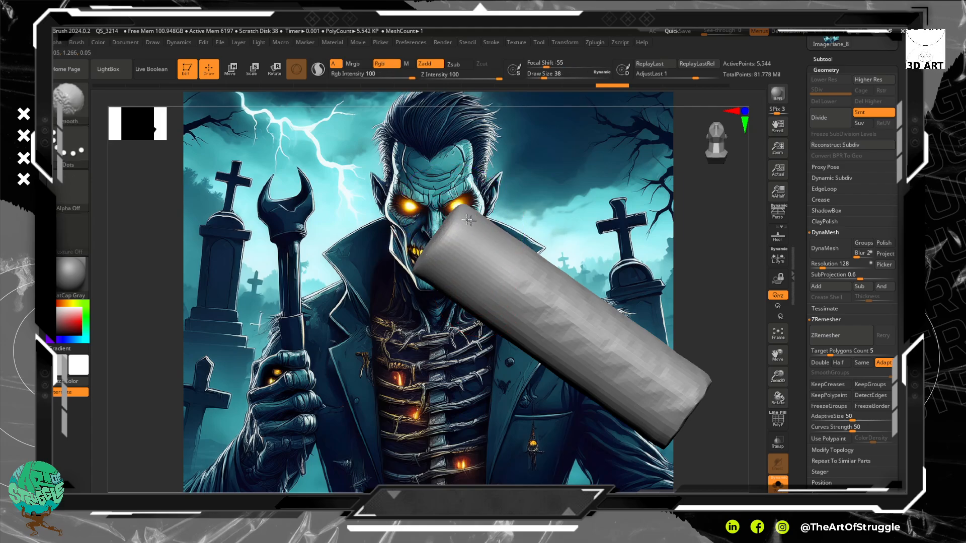
drag(611, 248, 702, 261)
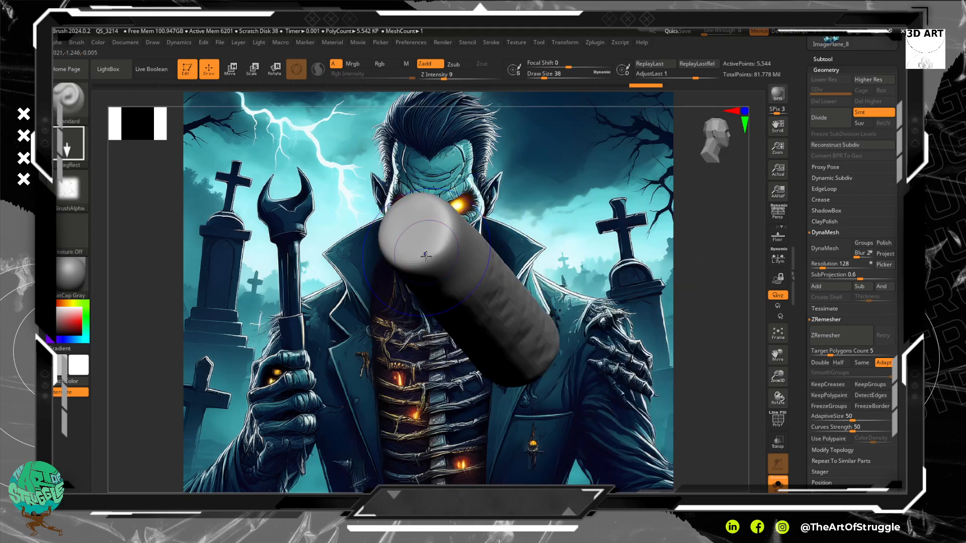
mouse_move(423, 232)
shift+mouse_down()
mouse_move(399, 236)
mouse_move(408, 254)
shift+mouse_up()
mouse_move(721, 256)
mouse_down()
mouse_move(694, 228)
mouse_move(716, 215)
mouse_move(653, 214)
mouse_up()
- Paint a round mask spot near the cylinder's upper end with MaskPen at draw size 18 and invert the mask
key(bracketleft)
key(bracketleft)
key(bracketleft)
key(bracketleft)
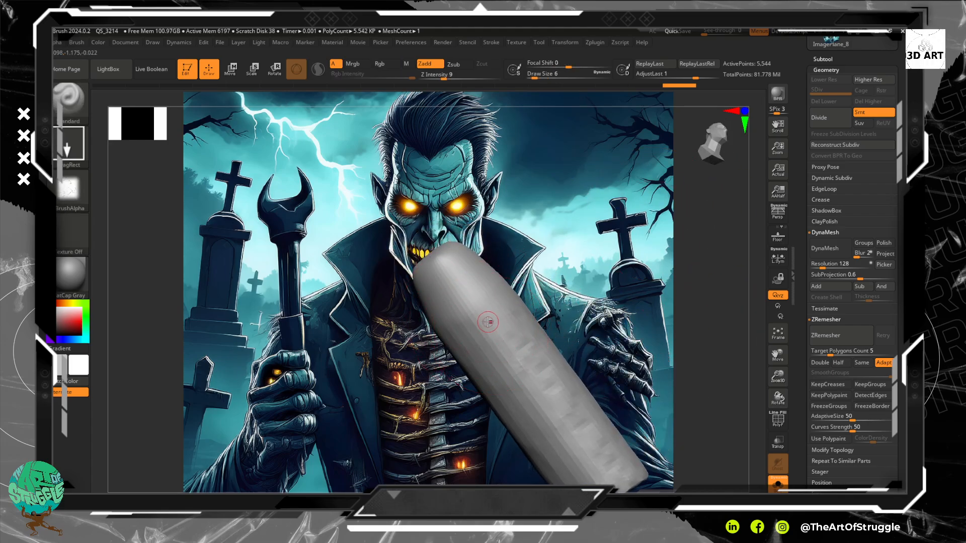
key(bracketleft)
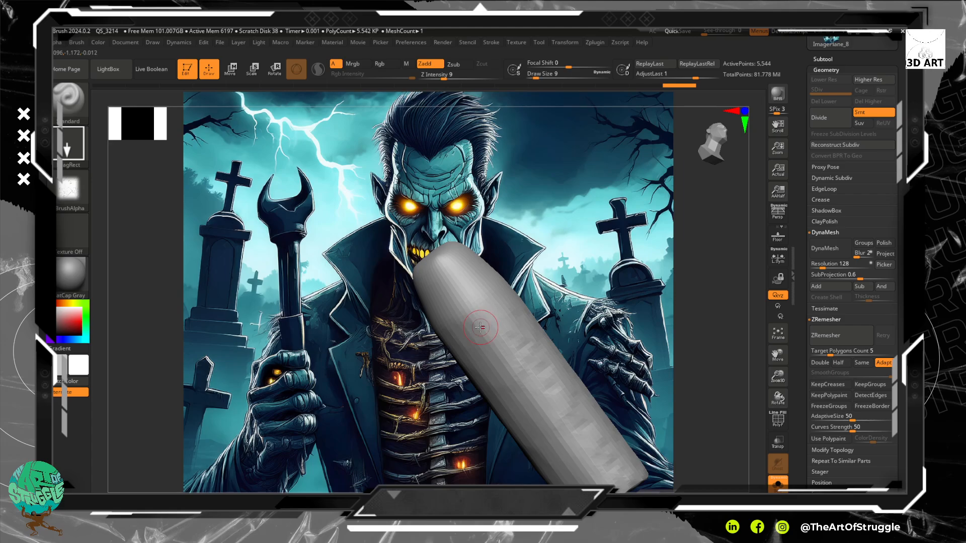
key(ctrl)
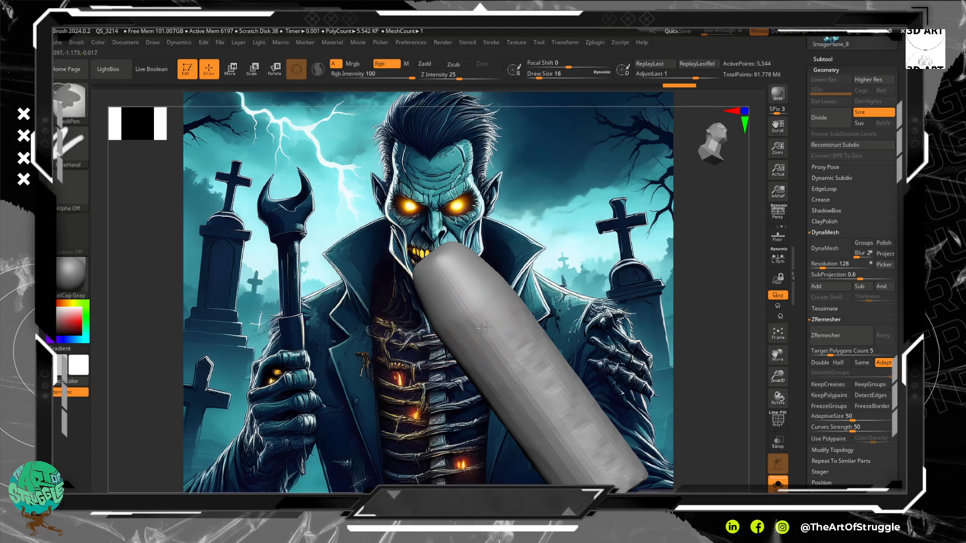
ctrl+drag(484, 327, 472, 333)
ctrl+click(677, 320)
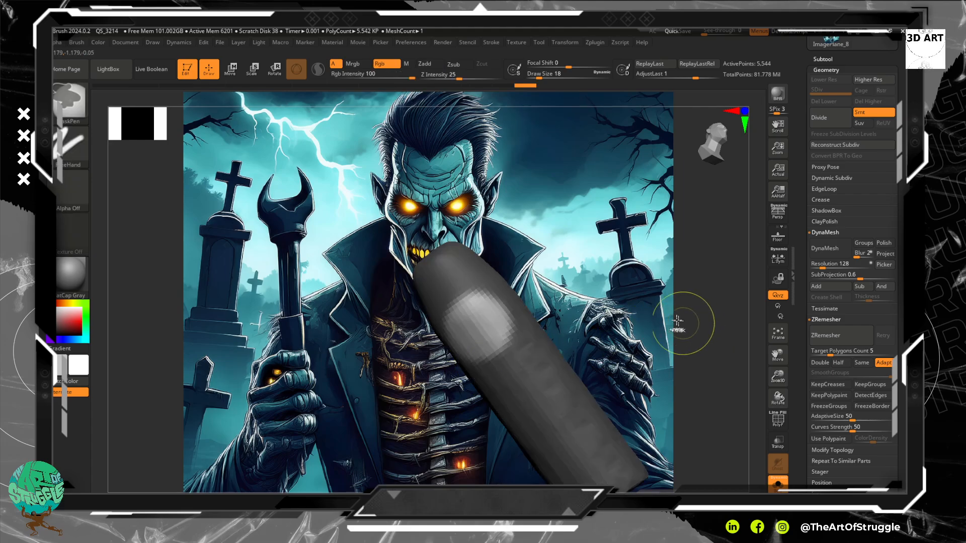
- Extrude a thick side branch diagonally from the unmasked spot with the Move gizmo and return to Draw mode
drag(677, 320, 601, 300)
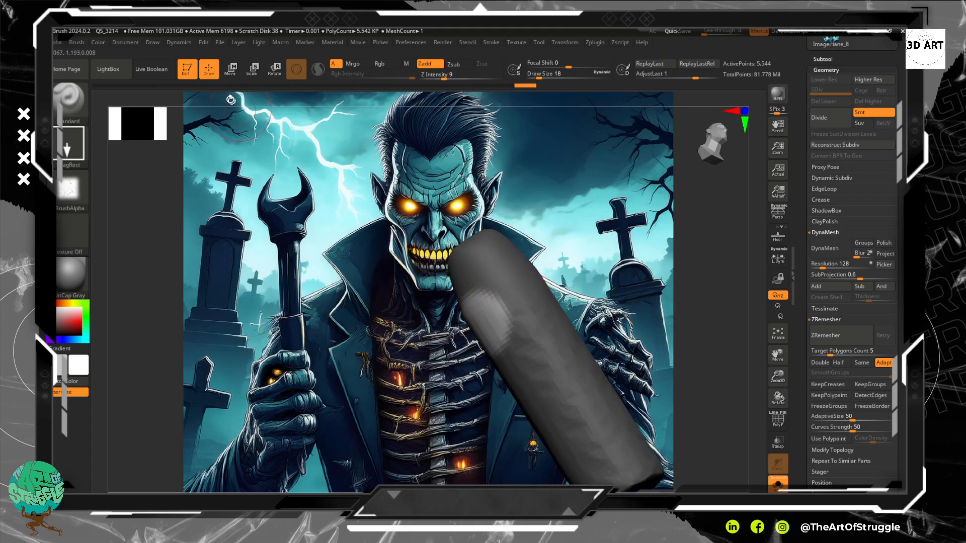
key(w)
ctrl+drag(509, 386, 372, 454)
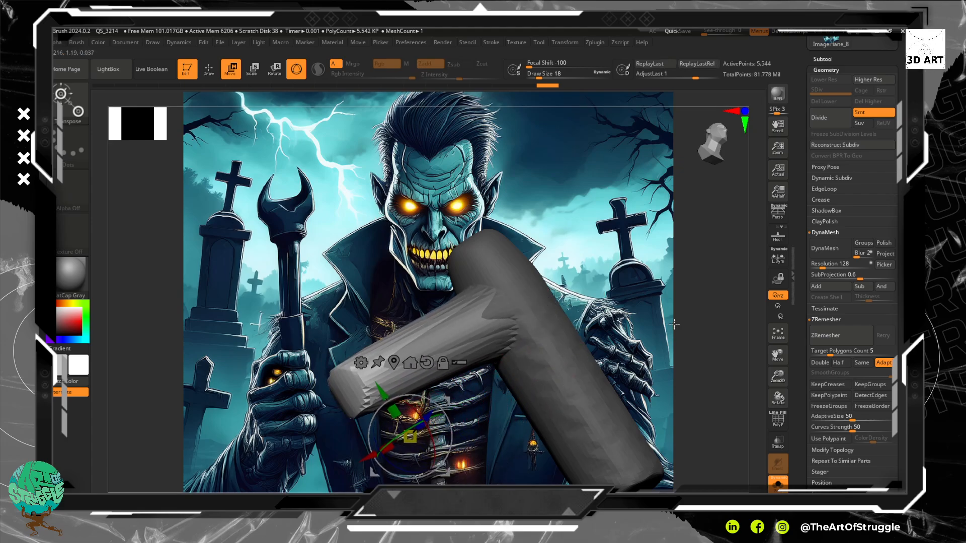
ctrl+drag(665, 302, 699, 305)
ctrl+drag(676, 398, 704, 379)
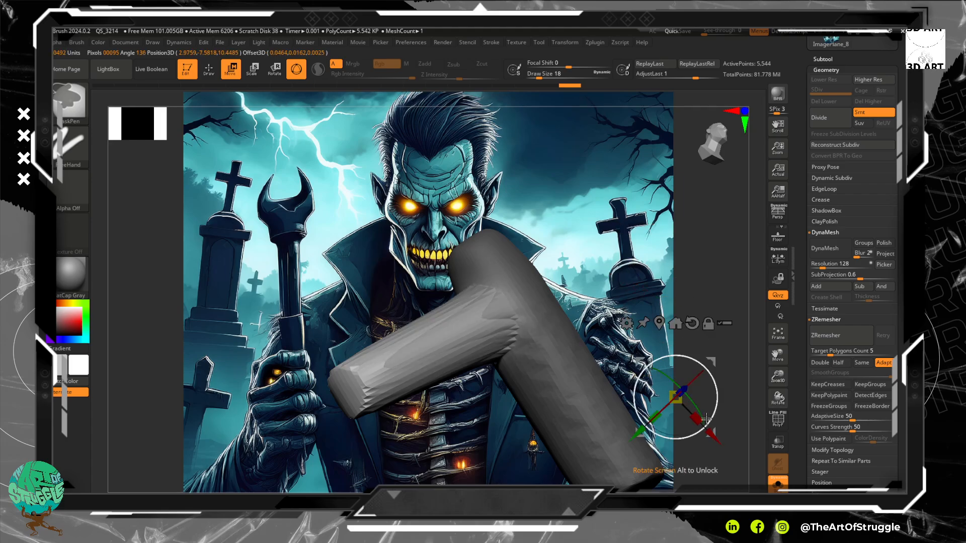
mouse_move(721, 285)
mouse_down()
mouse_move(704, 304)
mouse_move(727, 298)
mouse_move(717, 295)
mouse_up()
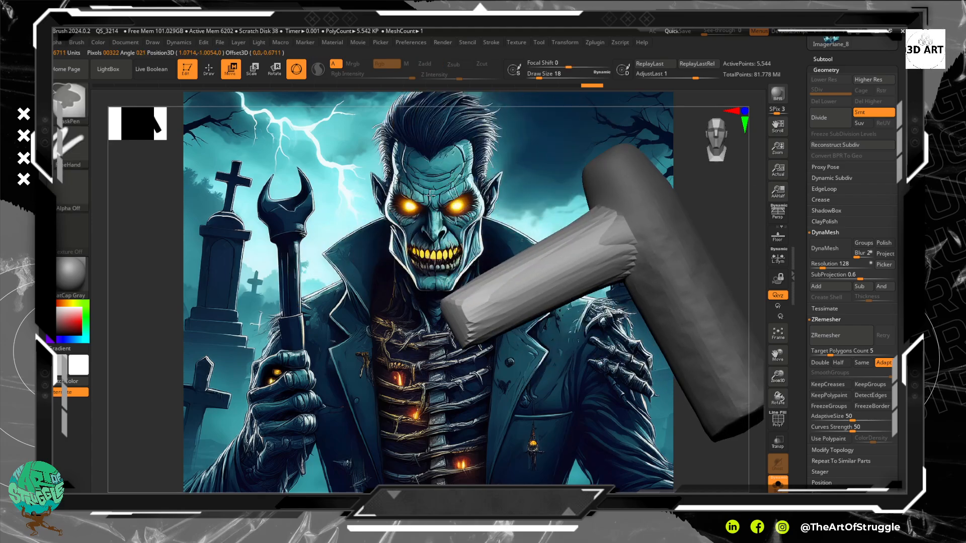
key(ctrl+shift+z)
key(q)
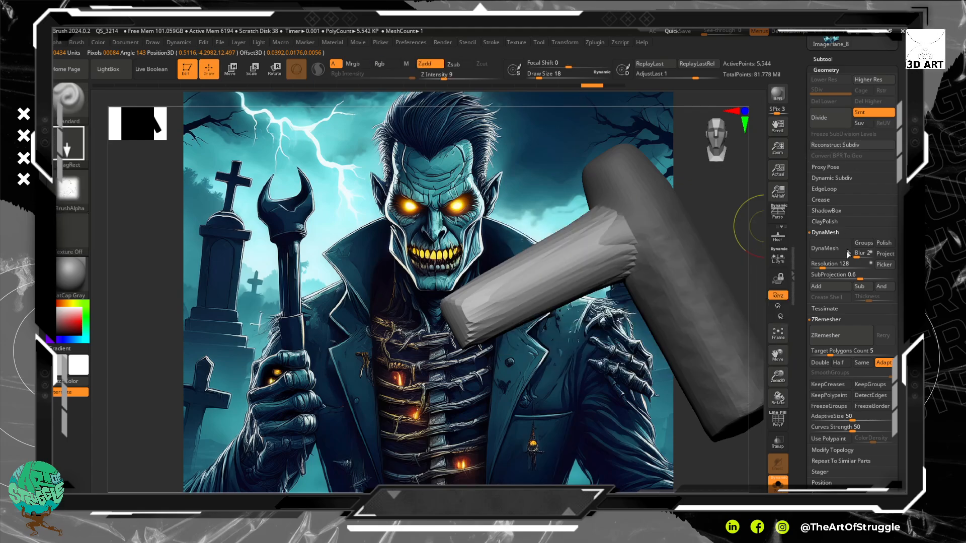
- Clear the mask from the branched cylinder, try DynaMesh at resolution 128 and undo it
click(831, 248)
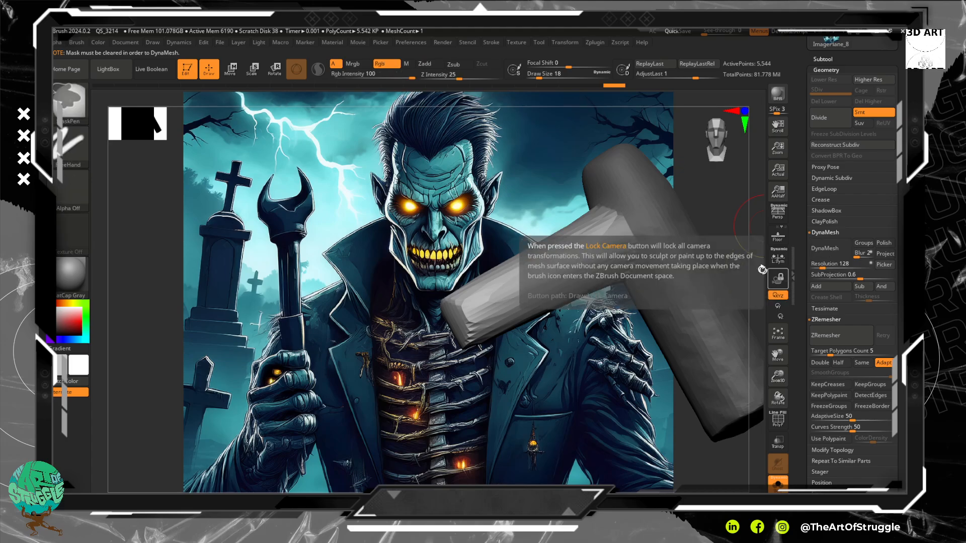
ctrl+drag(725, 206, 715, 202)
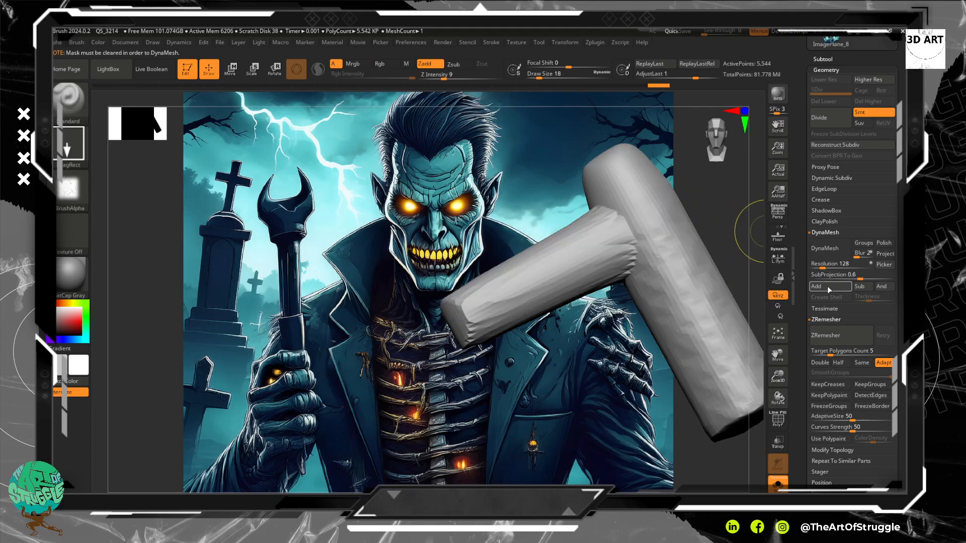
click(830, 248)
key(ctrl+z)
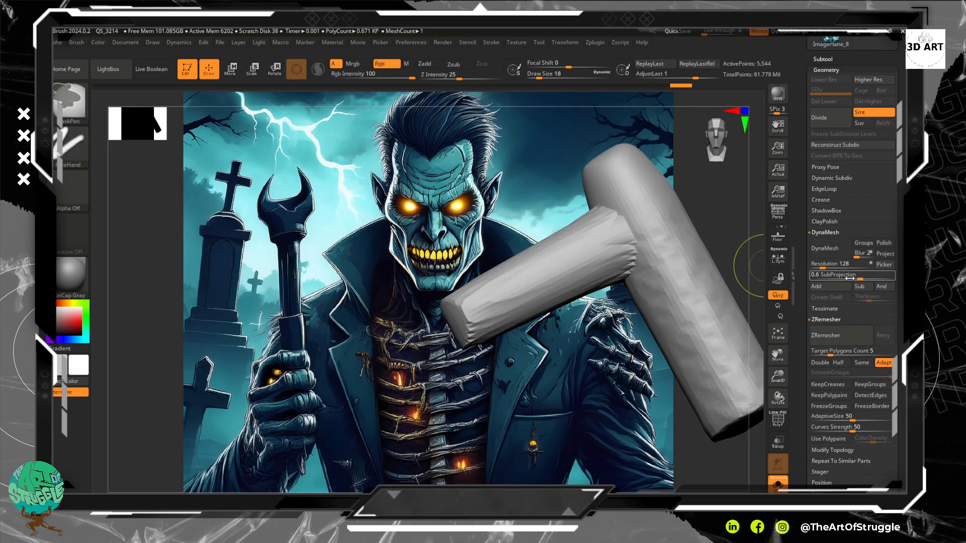
- ZRemesh the branched cylinder with a target polygon count of 5 and inspect its shape against the reference
click(838, 342)
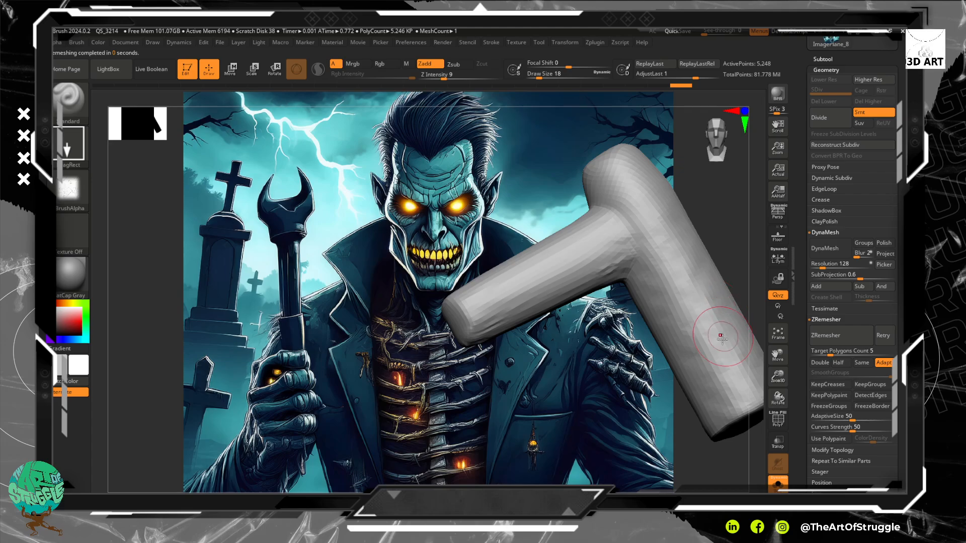
drag(713, 244, 716, 246)
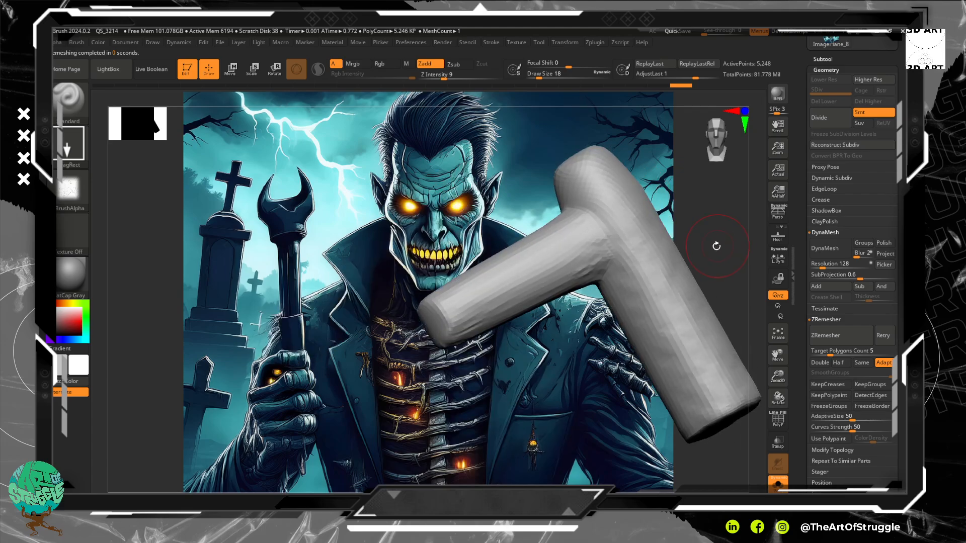
click(778, 334)
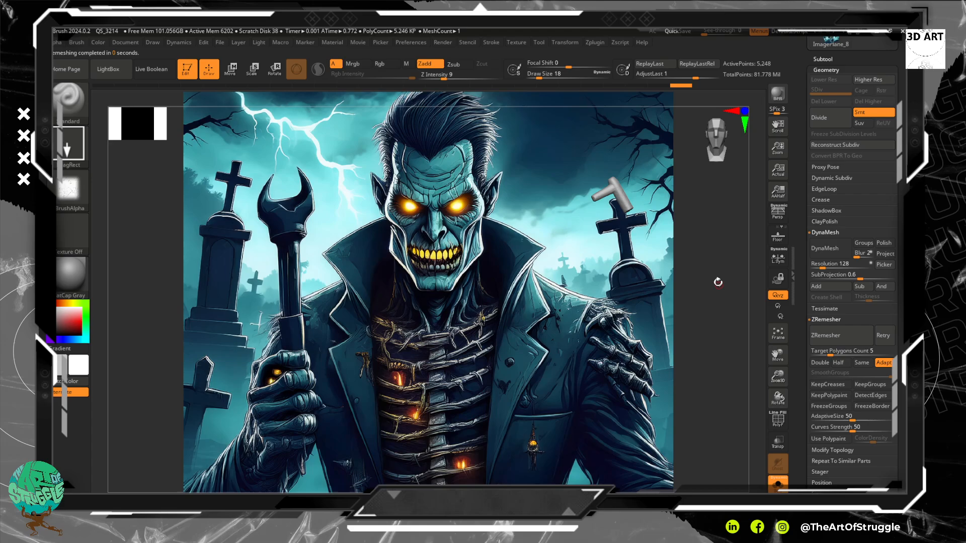
drag(724, 272, 704, 263)
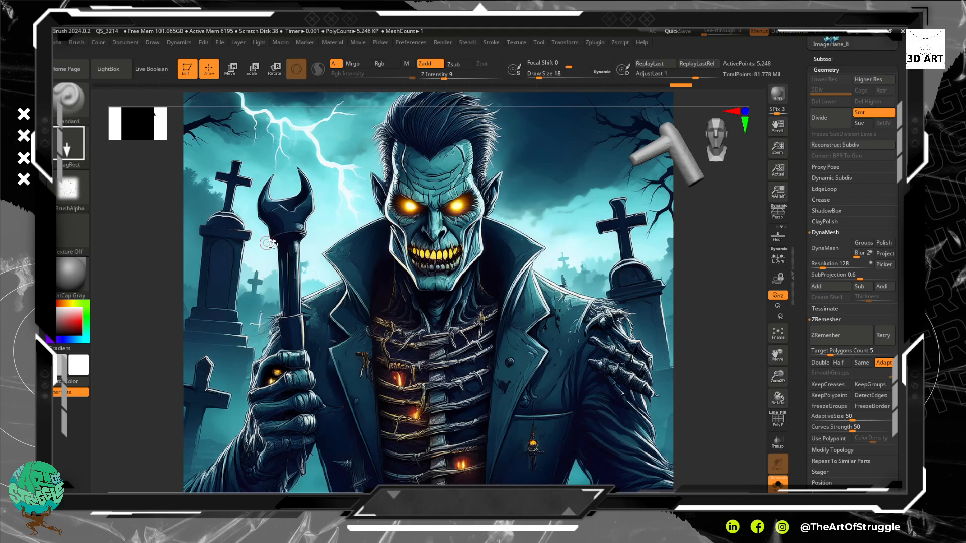
- Switch to the SnakeHook brush, try pulling out the trunk's lower end and undo the pull
key(b)
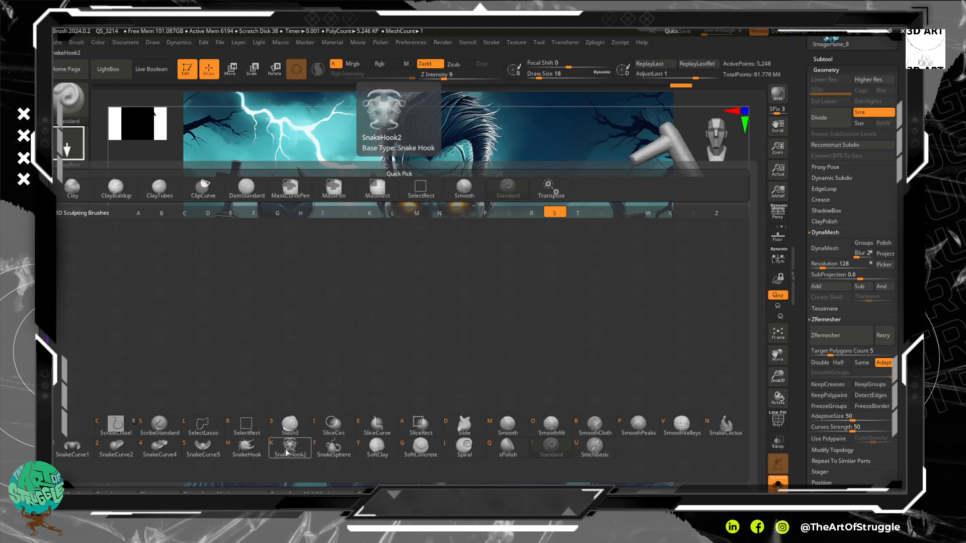
click(248, 449)
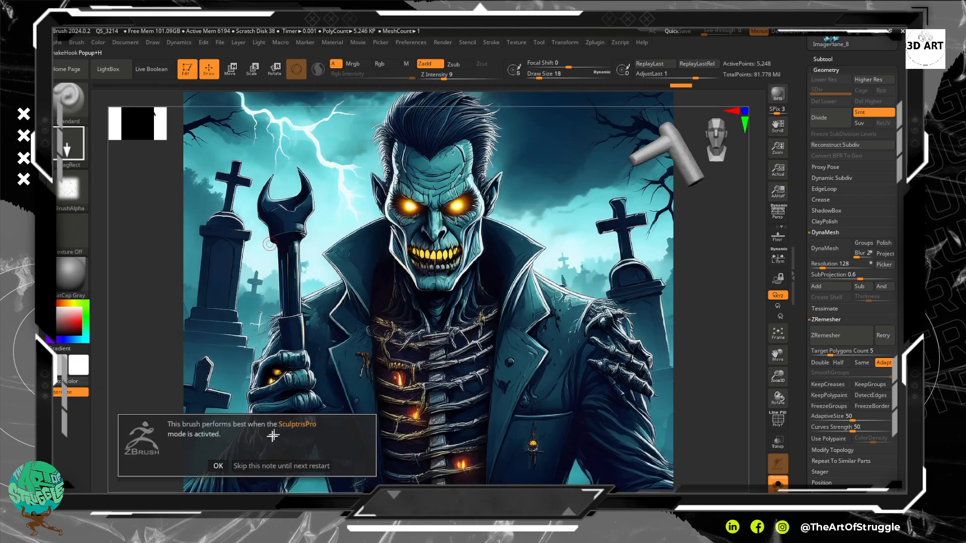
click(217, 465)
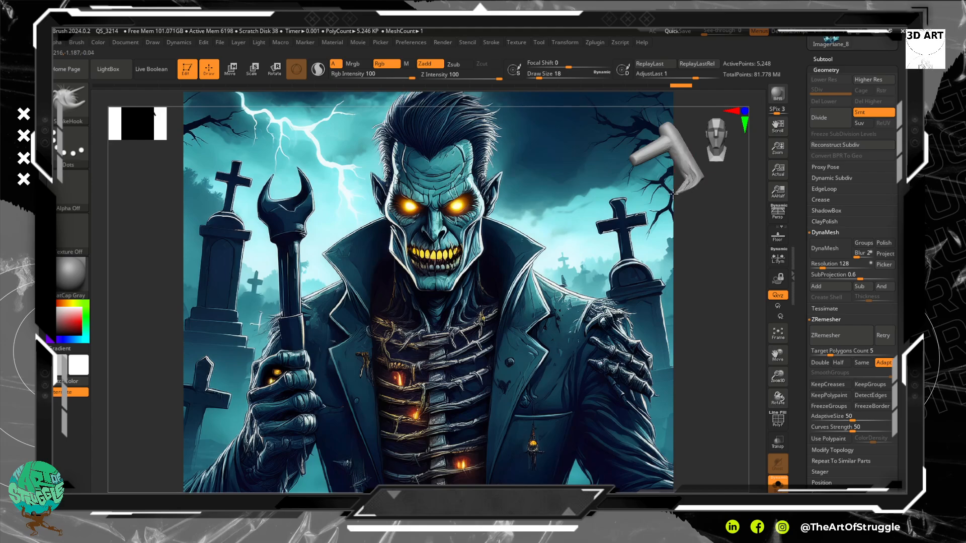
drag(673, 193, 583, 150)
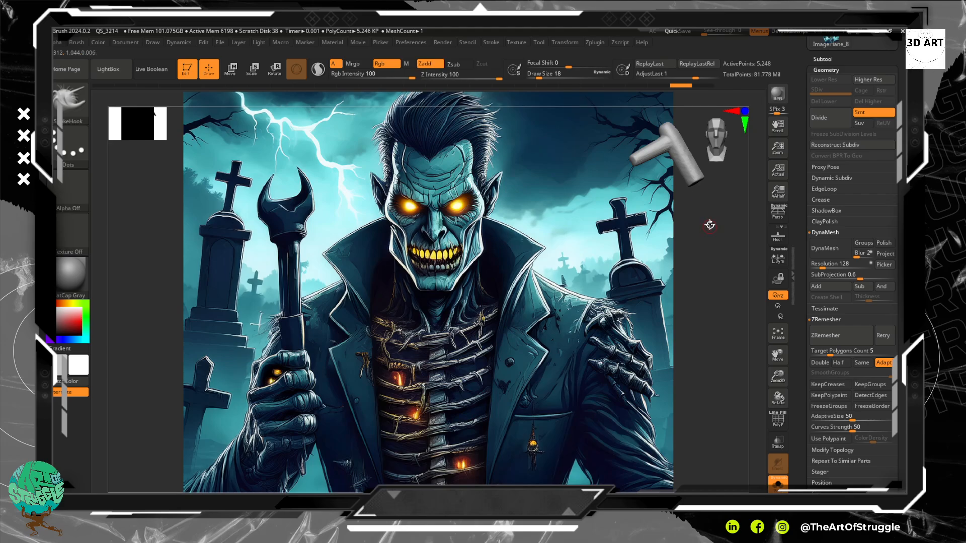
ctrl+right_drag(709, 225, 702, 325)
alt+right_drag(684, 180, 693, 226)
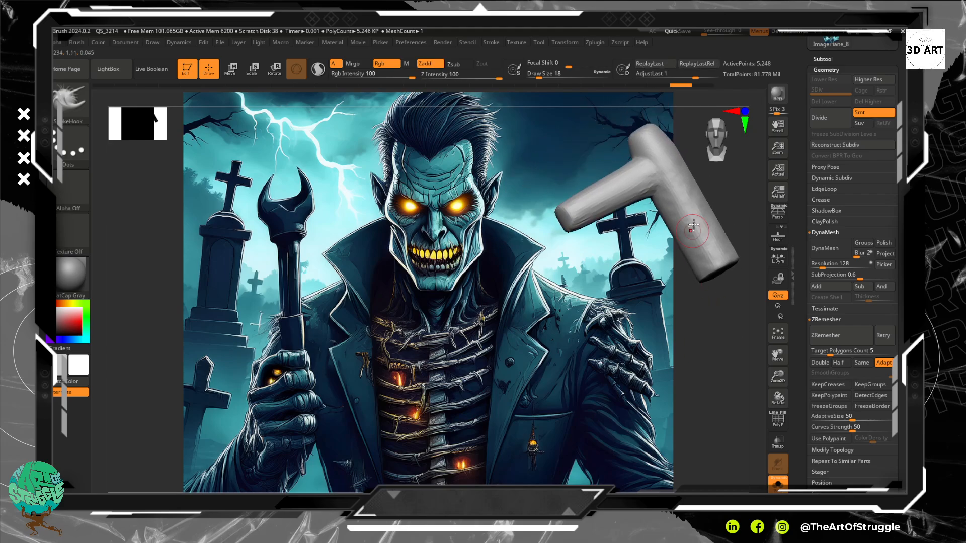
- Pull several pointed twigs out of the trunk and side branch with SnakeHook at draw size 18
drag(665, 233, 618, 258)
drag(689, 162, 715, 141)
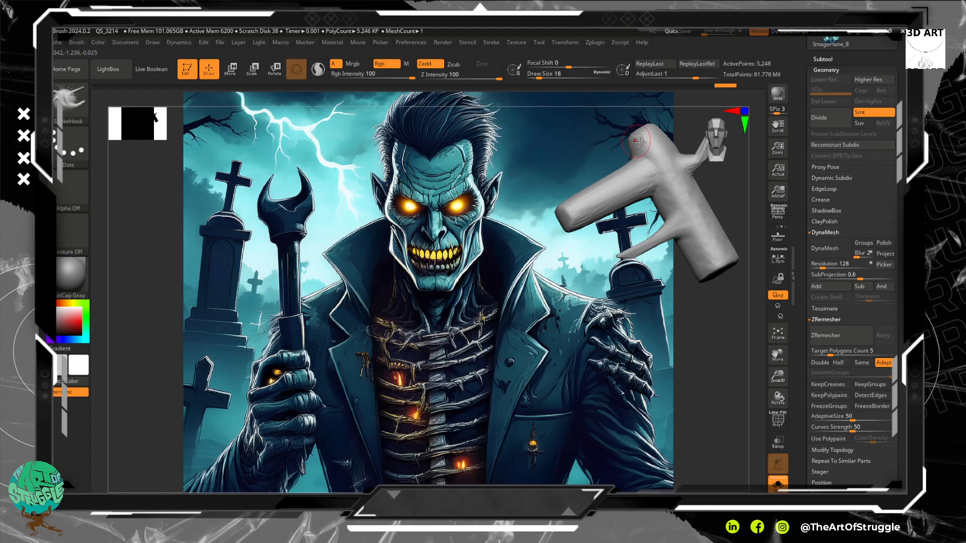
drag(583, 200, 533, 243)
drag(617, 187, 591, 156)
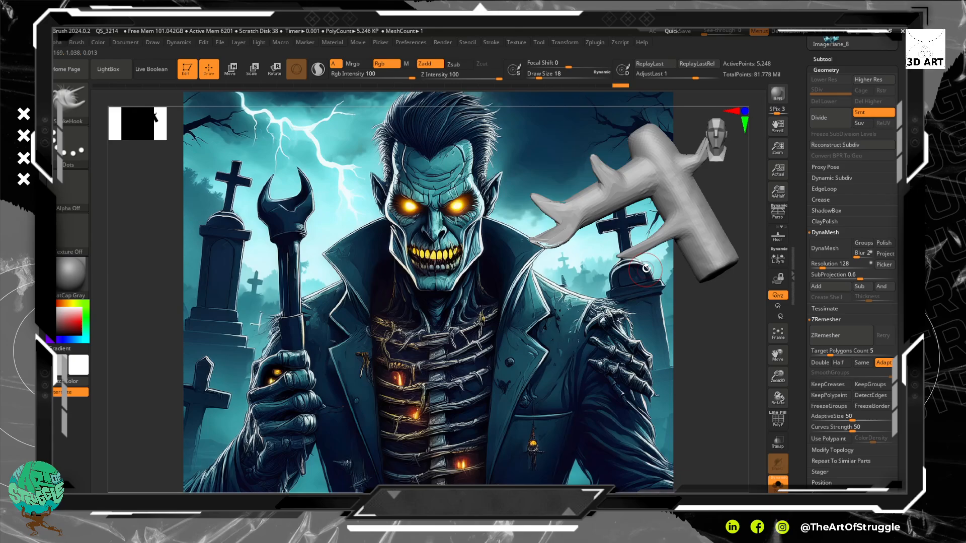
drag(641, 183, 604, 211)
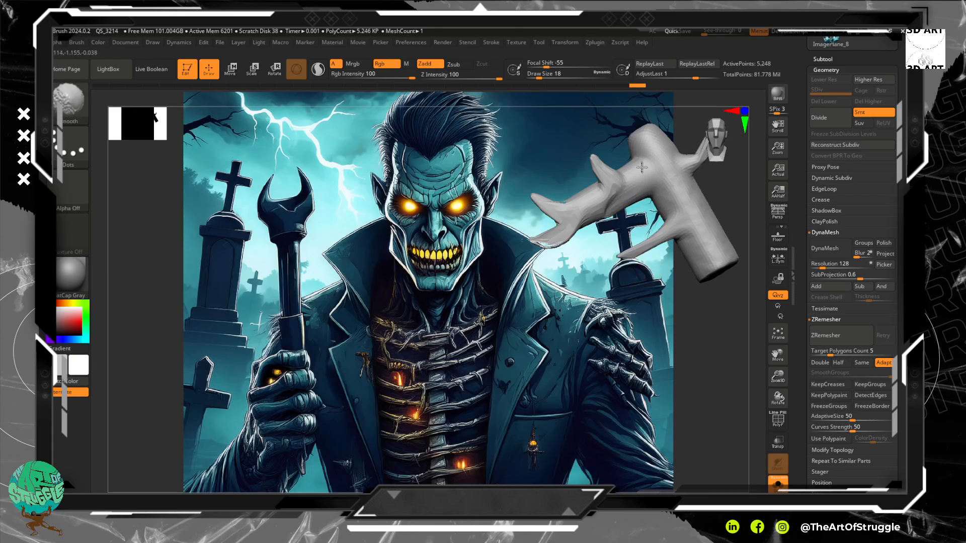
mouse_move(646, 187)
shift+mouse_down()
mouse_move(681, 191)
mouse_move(631, 223)
shift+mouse_up()
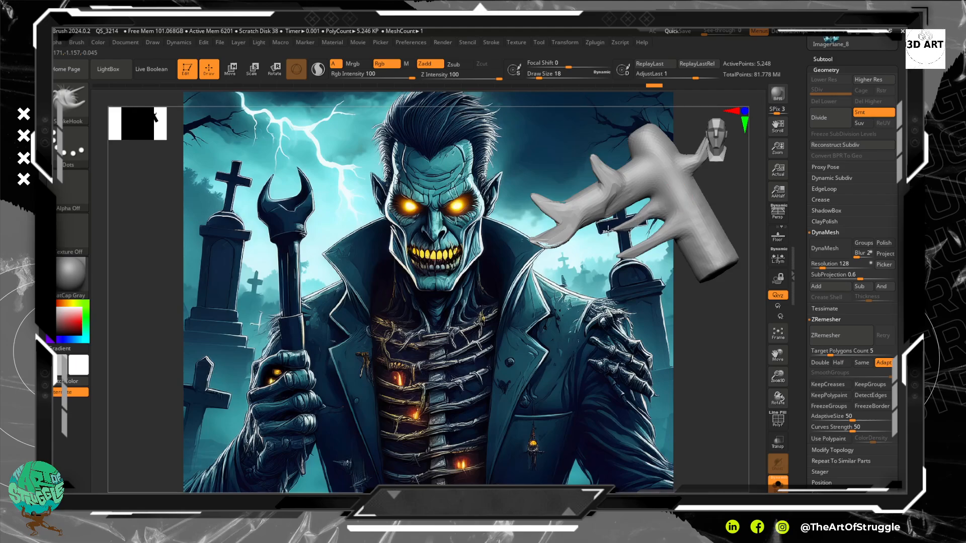
drag(707, 277, 710, 355)
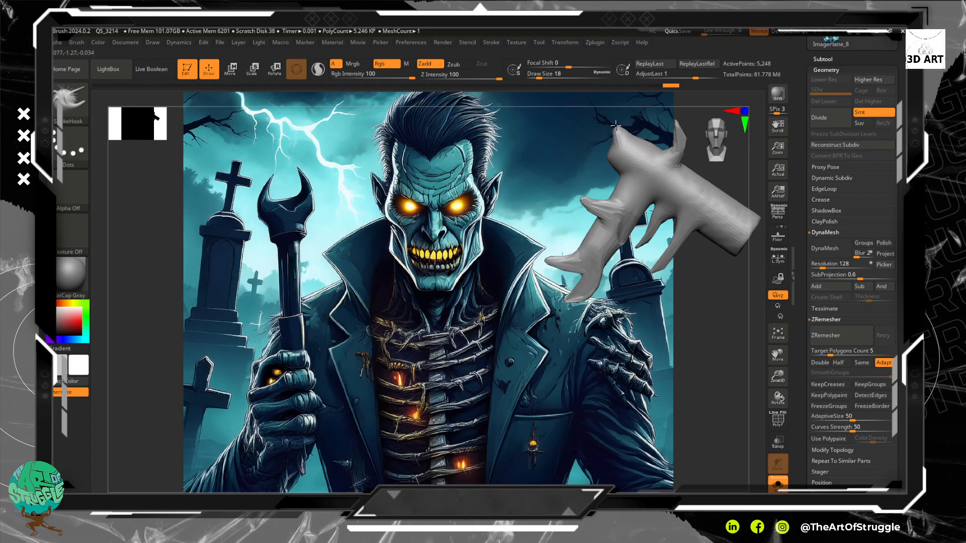
mouse_move(603, 125)
mouse_down()
mouse_move(573, 169)
mouse_move(542, 165)
mouse_up()
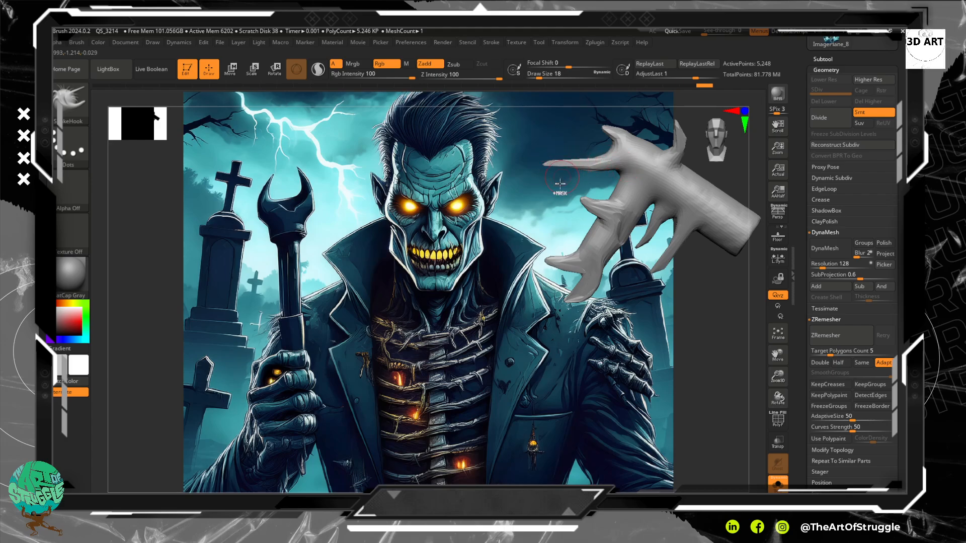
- Try DynaMesh on the branch at resolution 128, undo it and apply DynaMesh at resolution 168 instead
ctrl+click(560, 183)
ctrl+click(553, 195)
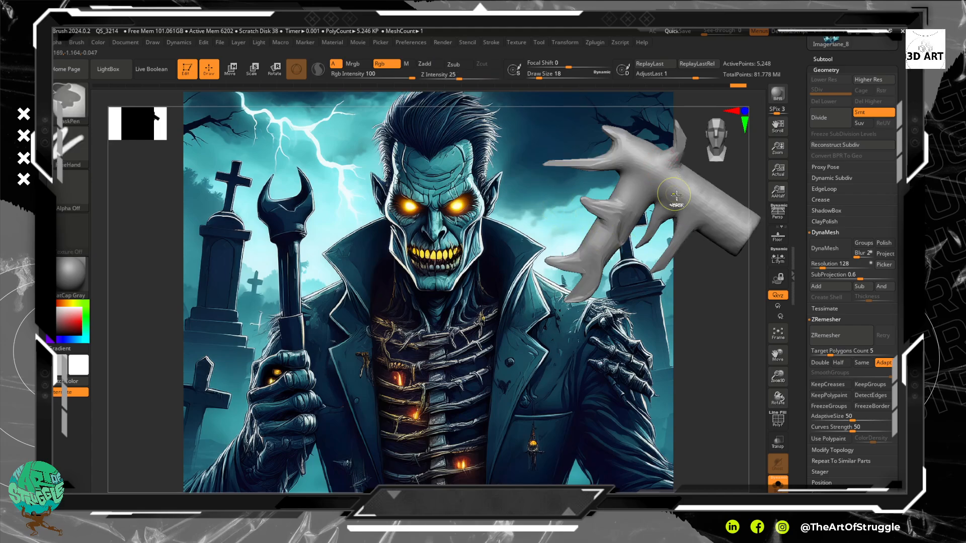
click(830, 251)
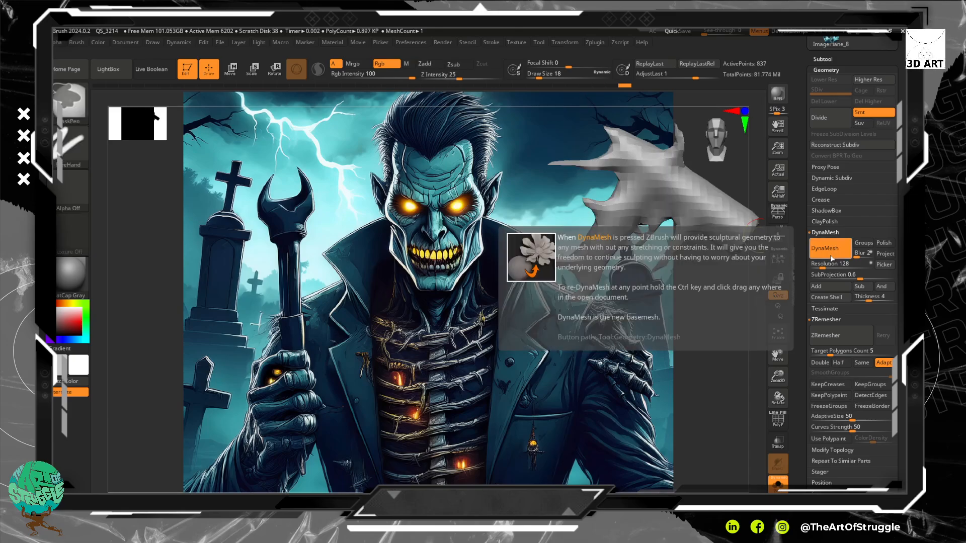
key(ctrl+z)
drag(821, 267, 824, 267)
click(831, 249)
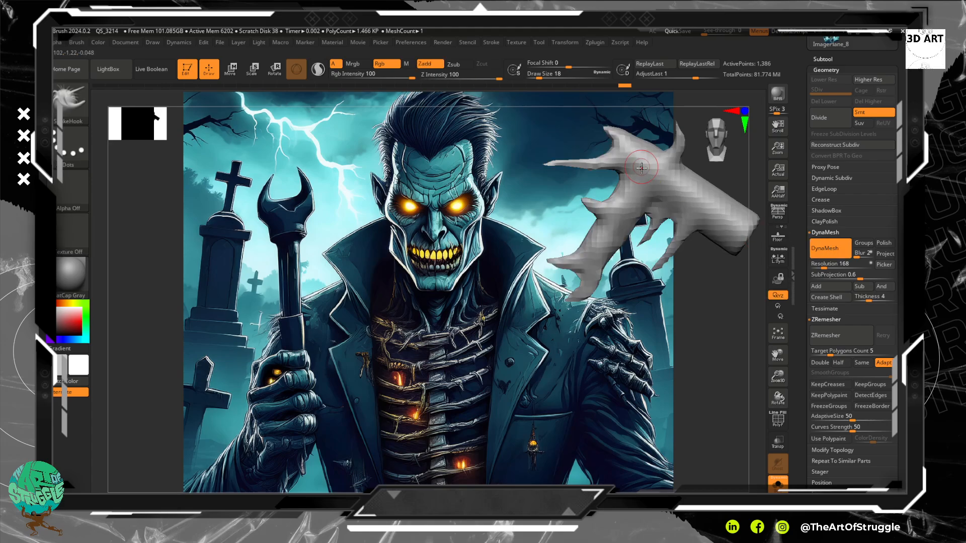
- Pull more pointed twigs from the remeshed branch, including a long thin one reaching toward the zombie's face
drag(648, 149, 639, 121)
drag(697, 196, 712, 138)
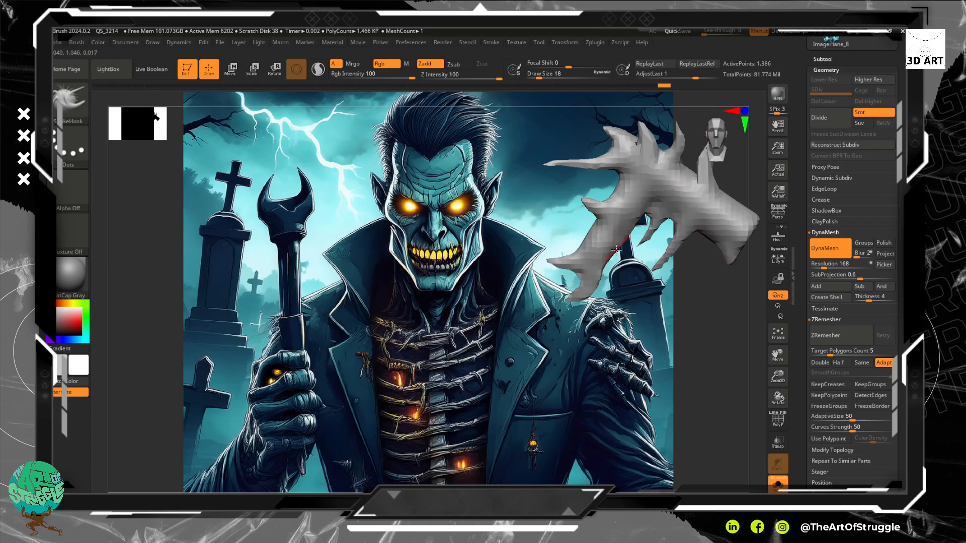
drag(616, 250, 599, 242)
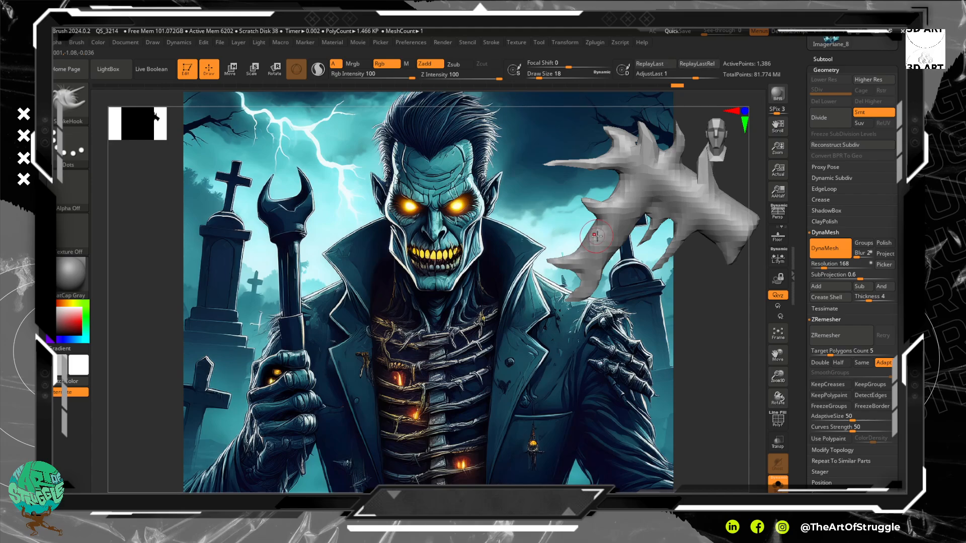
mouse_move(572, 233)
mouse_down()
mouse_move(602, 240)
mouse_move(510, 214)
mouse_move(492, 194)
mouse_up()
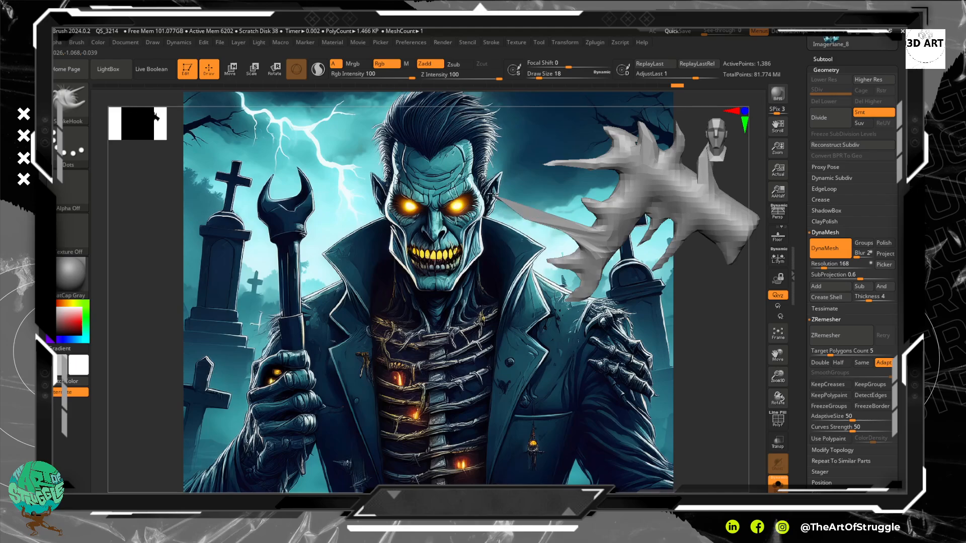
- Refine the trunk, smooth the side branch and its long twig, and remesh the branch with DynaMesh at resolution 168
mouse_move(632, 181)
mouse_down()
mouse_move(584, 184)
mouse_move(648, 184)
mouse_up()
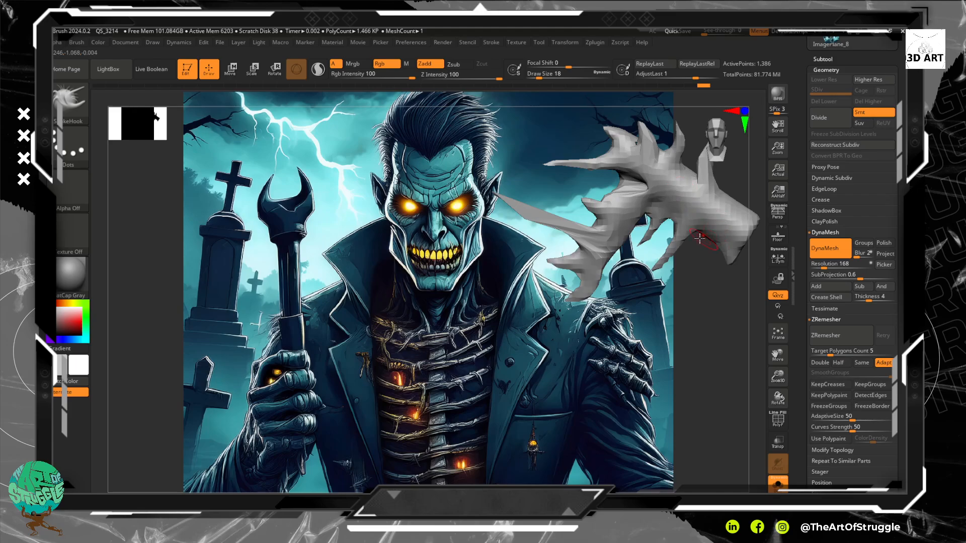
mouse_move(669, 216)
mouse_down()
mouse_move(676, 208)
mouse_move(729, 231)
mouse_up()
key(shift)
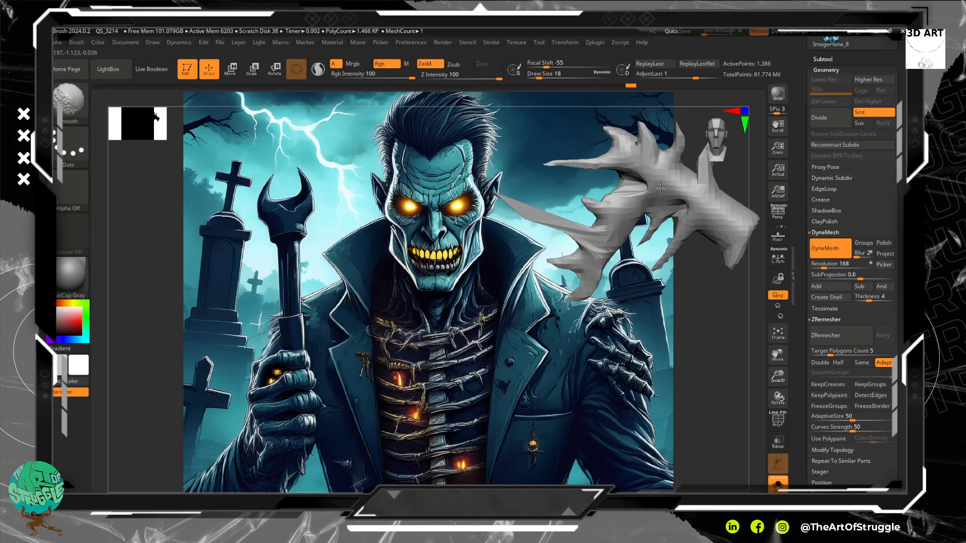
shift+drag(620, 235, 591, 286)
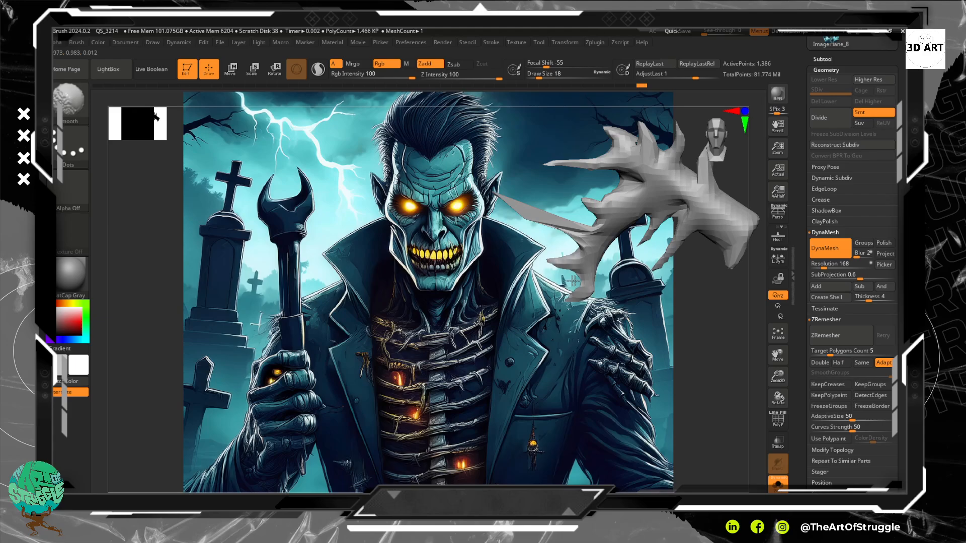
mouse_move(584, 250)
shift+mouse_down()
mouse_move(571, 232)
mouse_move(584, 226)
mouse_move(593, 244)
mouse_move(615, 198)
mouse_move(664, 169)
shift+mouse_up()
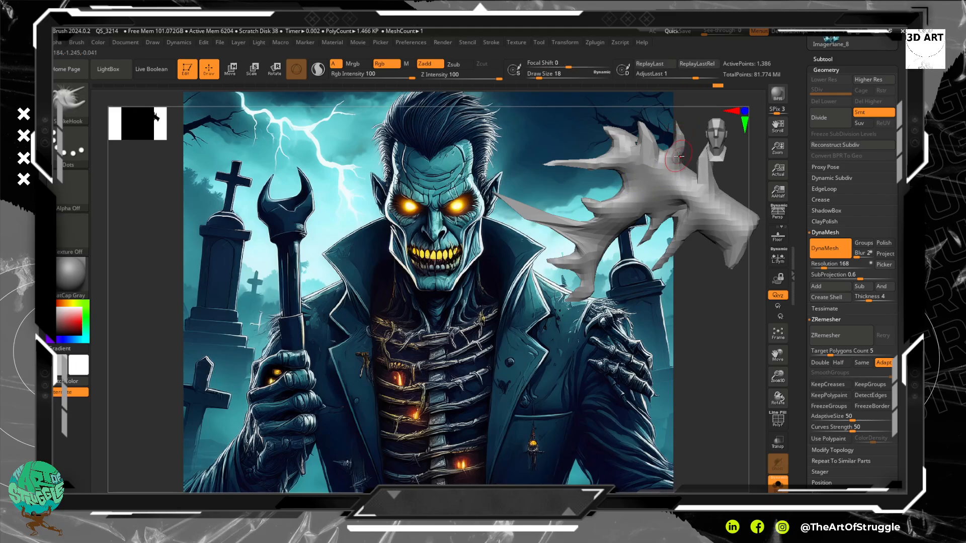
click(836, 251)
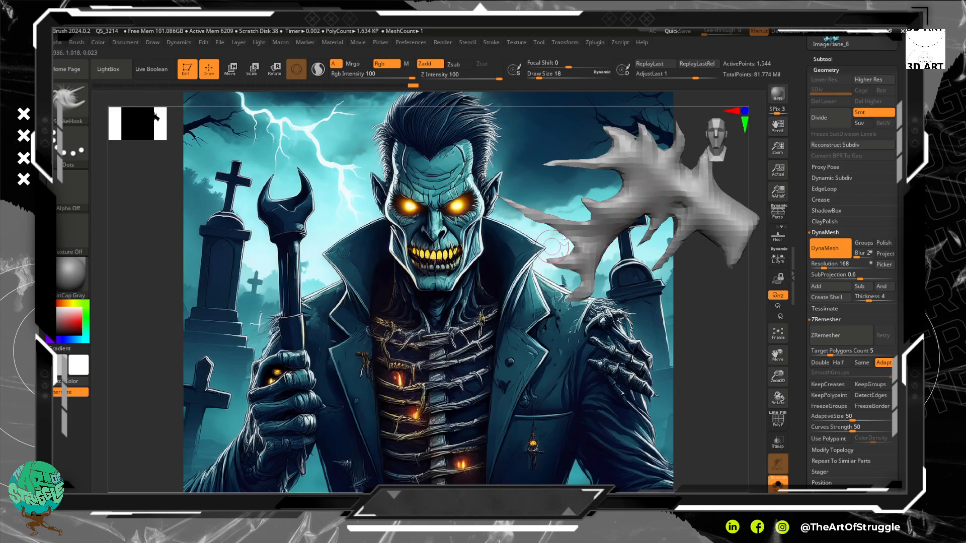
- Pull long pointed twigs downward from the side branch and trunk, smooth around their bases and remesh with DynaMesh at resolution 168
mouse_move(618, 205)
mouse_down()
mouse_move(616, 271)
mouse_move(627, 304)
mouse_up()
drag(722, 225, 683, 315)
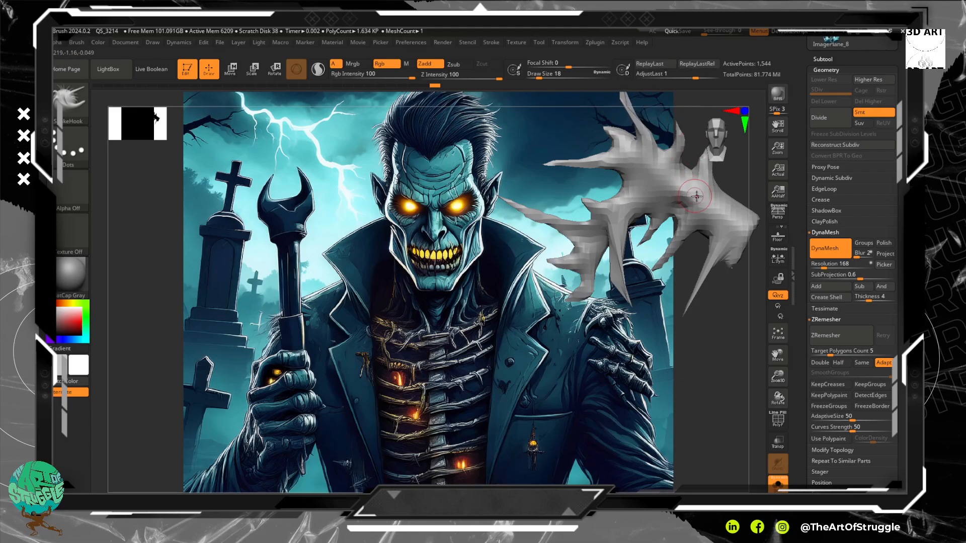
key(shift)
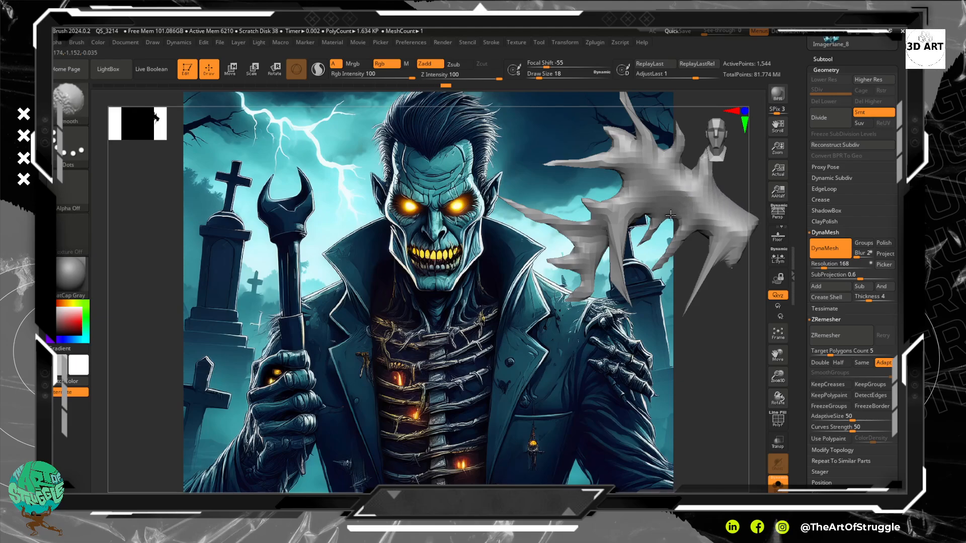
shift+drag(670, 215, 663, 193)
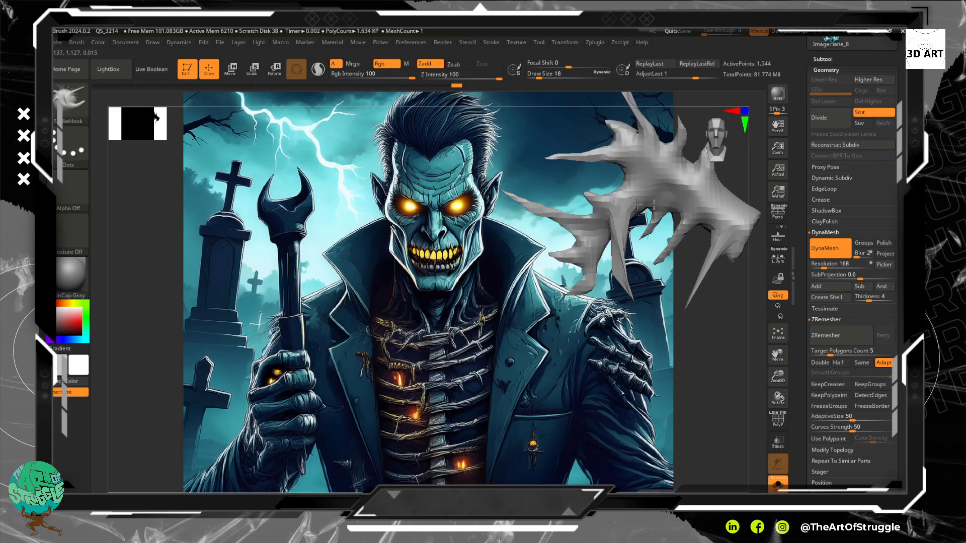
key(shift)
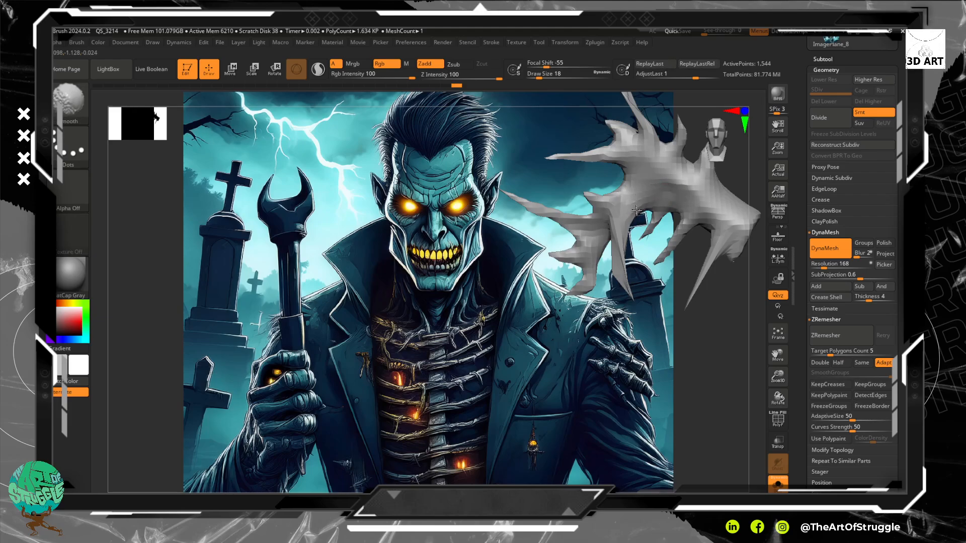
click(817, 247)
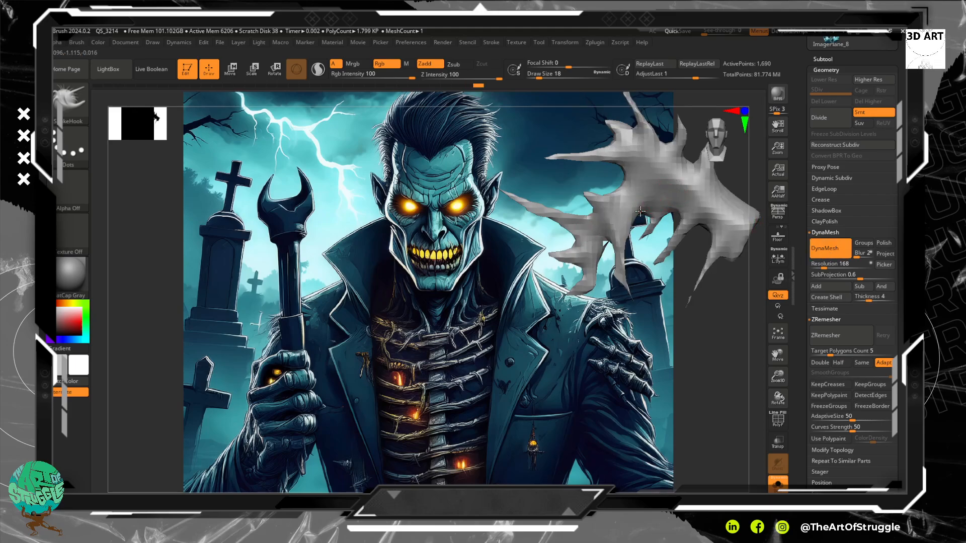
- Undo a trial twig pull, draw another long twig toward the zombie's face and ZRemesh the branch at target polygon count 5
mouse_move(639, 211)
mouse_down()
mouse_move(631, 184)
mouse_move(648, 168)
mouse_move(590, 179)
mouse_move(544, 204)
mouse_up()
key(ctrl+z)
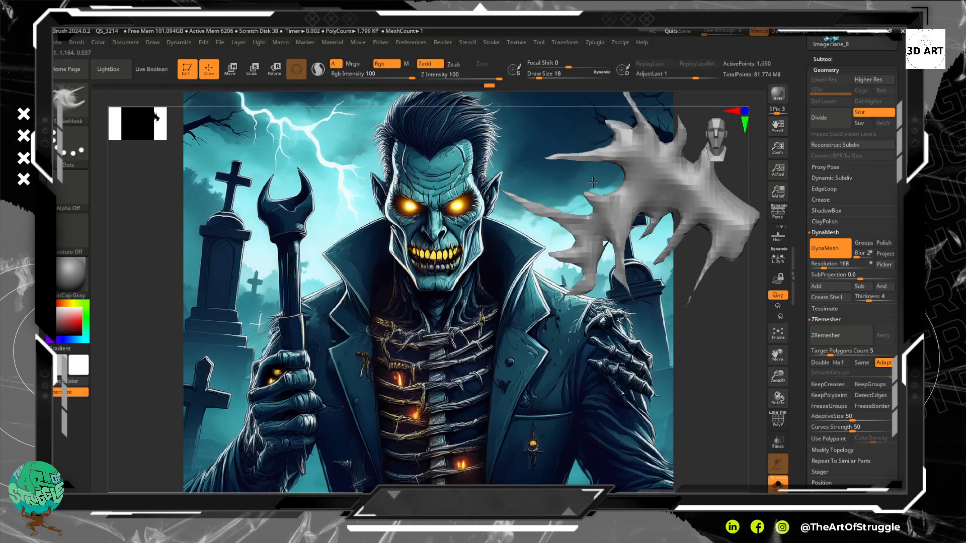
mouse_move(649, 166)
mouse_down()
mouse_move(524, 167)
mouse_move(534, 181)
mouse_up()
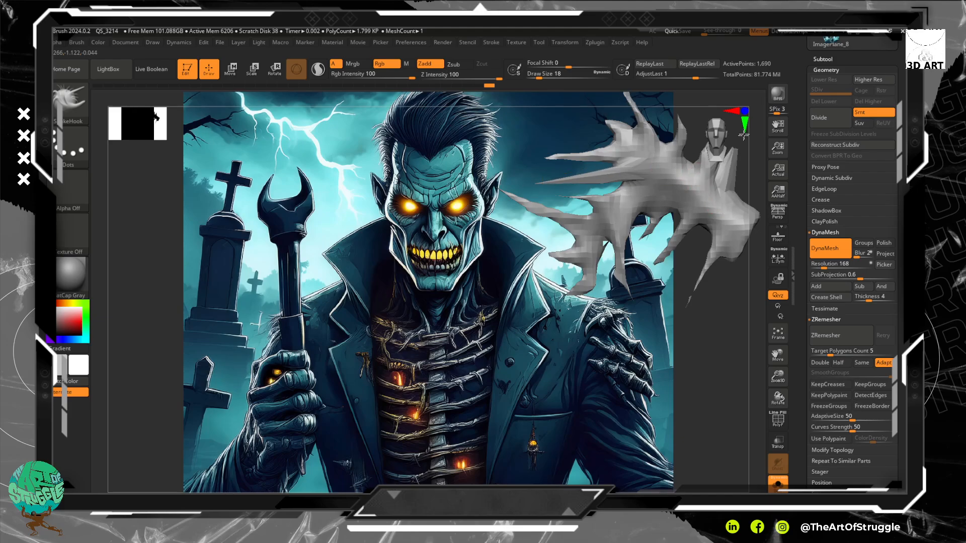
mouse_move(671, 176)
mouse_down()
mouse_move(639, 182)
mouse_move(689, 166)
mouse_move(679, 176)
mouse_up()
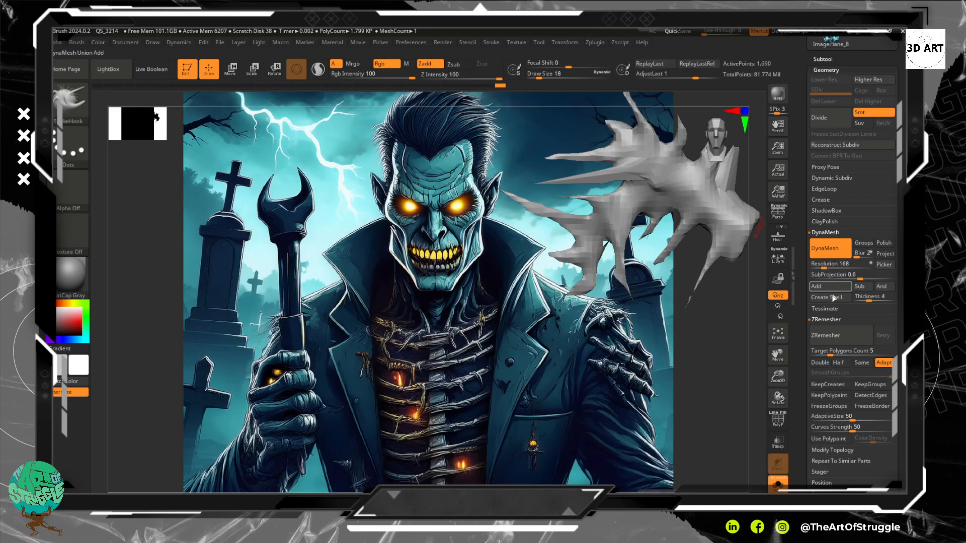
click(841, 337)
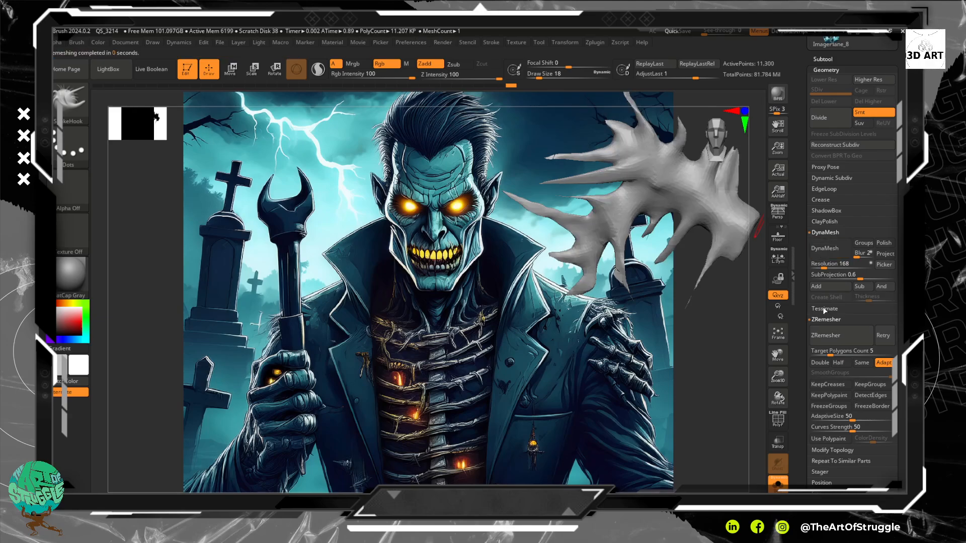
key(shift)
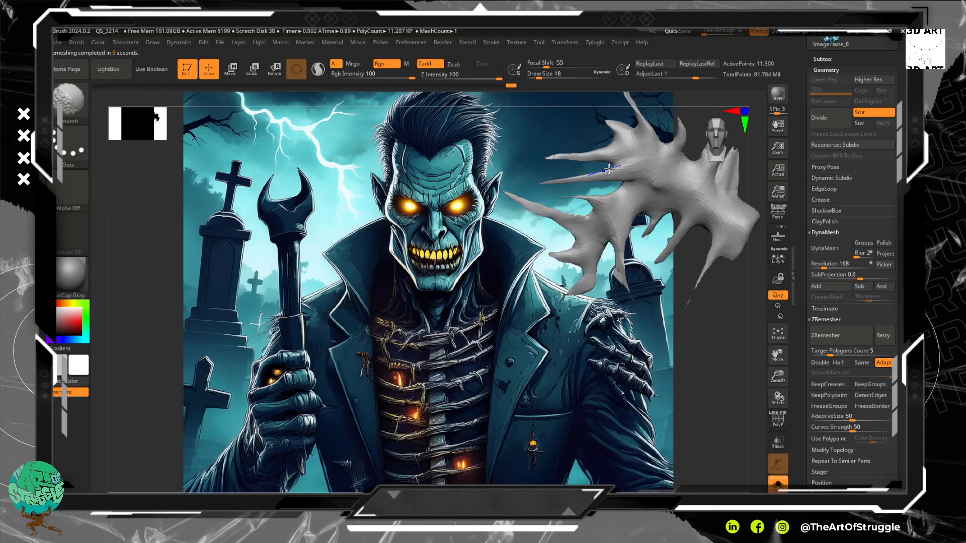
- Switch to the SnakeHook2 brush and dismiss its SculptrisPro note
click(56, 114)
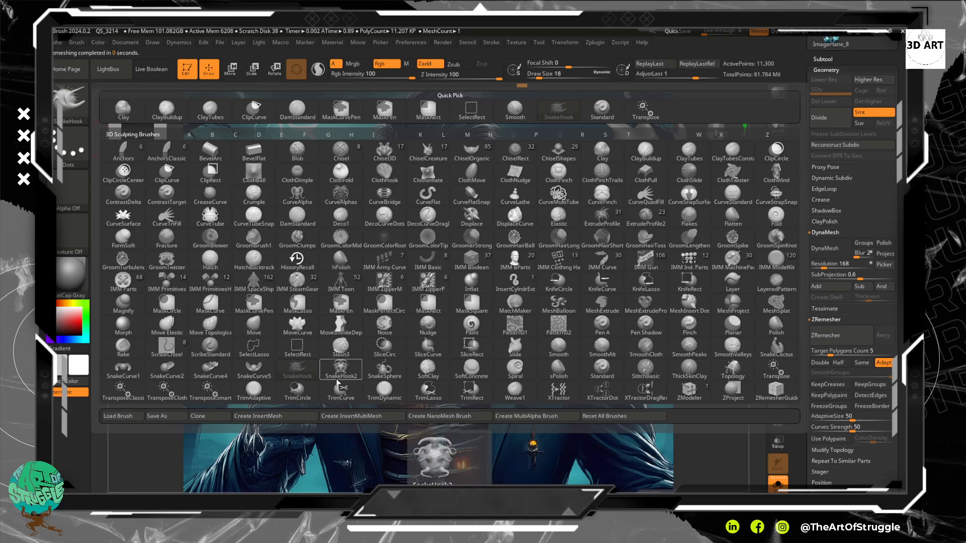
key(b)
key(b)
key(b)
key(b)
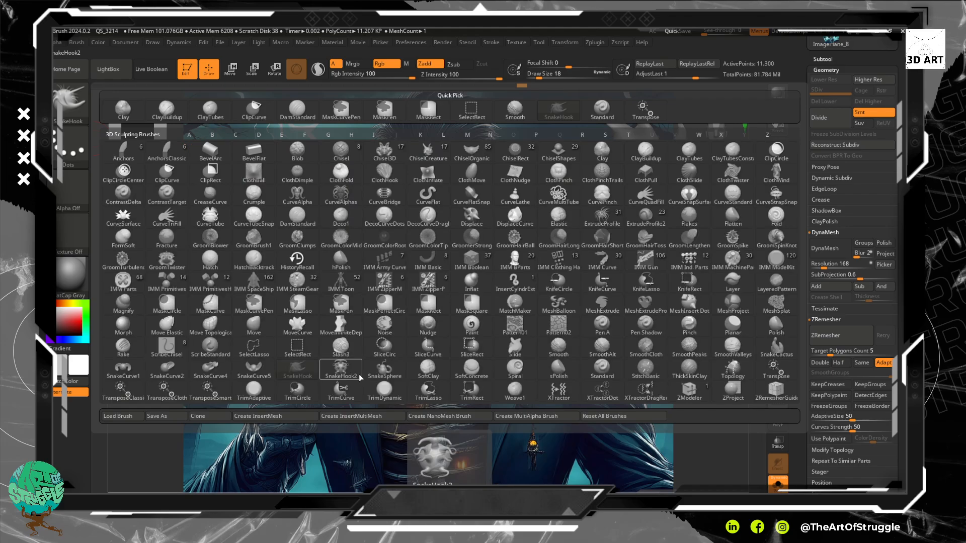
key(b)
key(b)
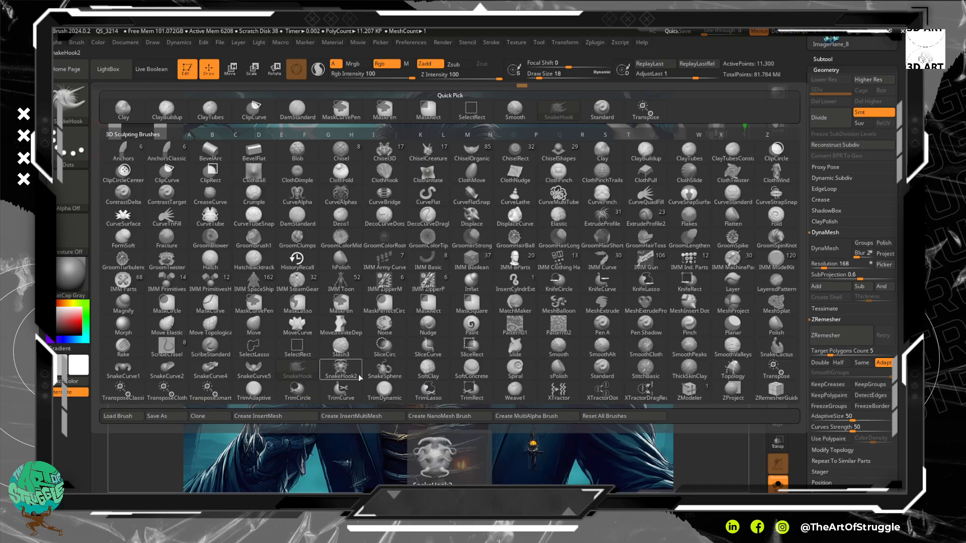
key(b)
key(b)
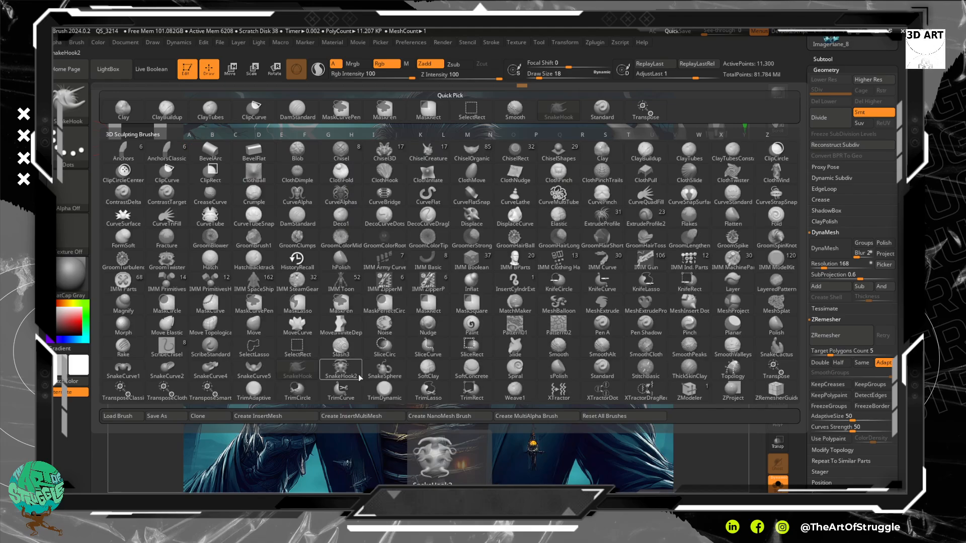
key(s)
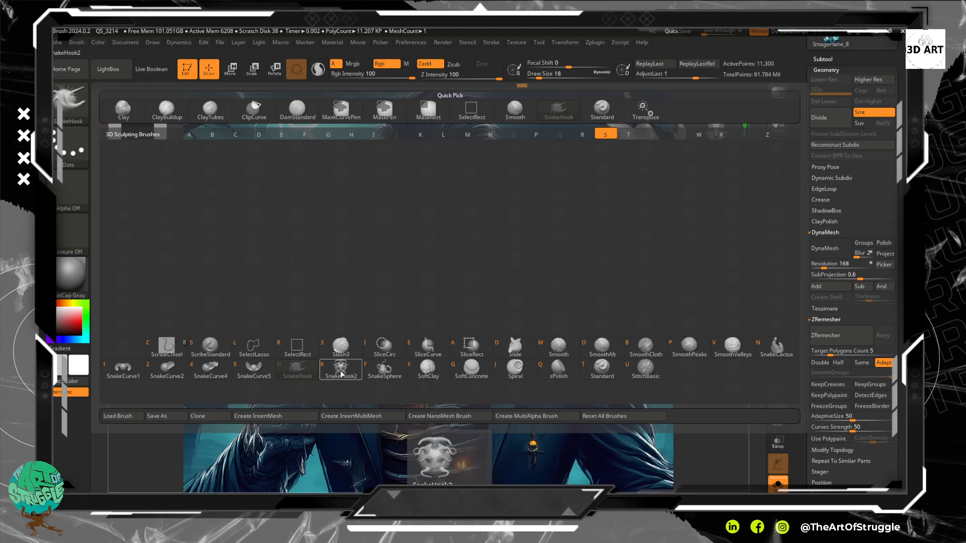
click(341, 374)
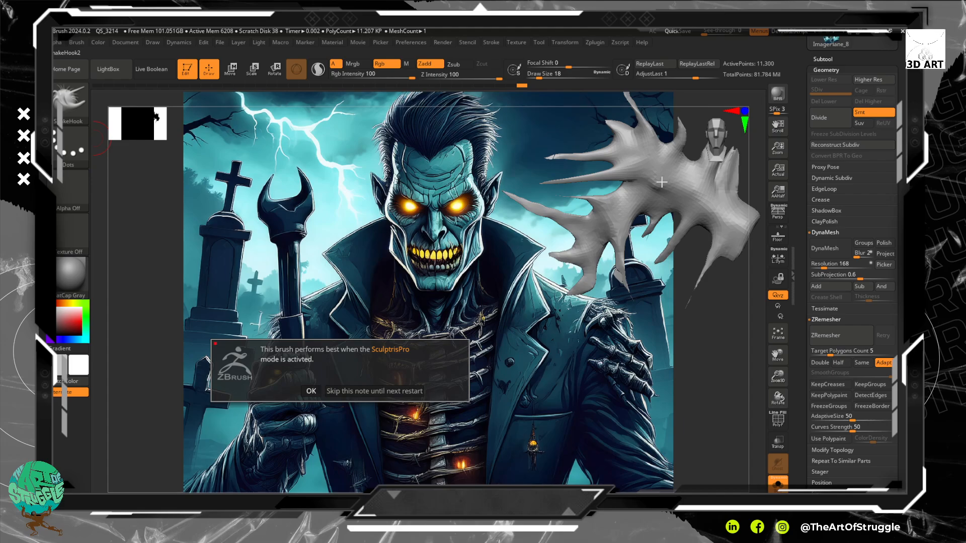
click(310, 391)
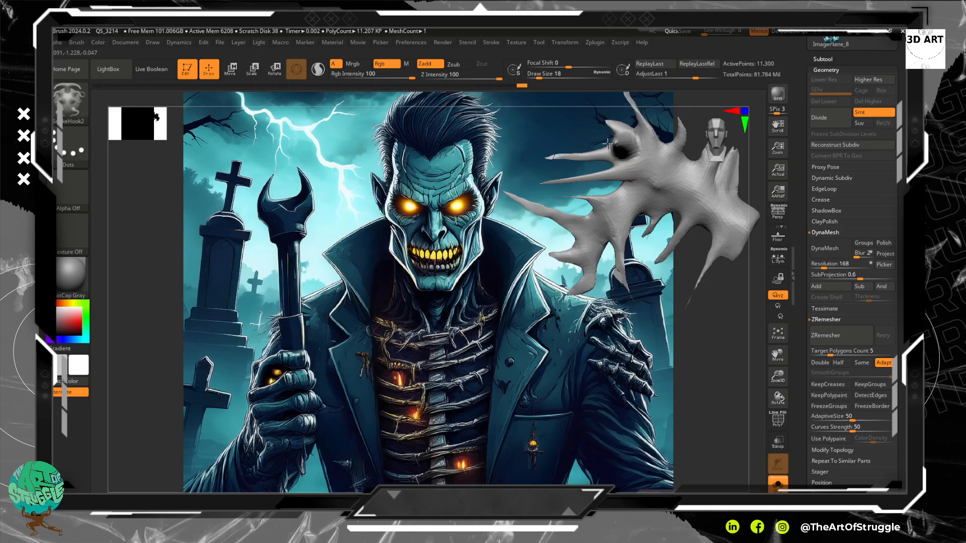
- Pull several pointed spikes out of the trunk and side branch with SnakeHook2 at draw size 18, and smooth the trunk lightly
mouse_move(667, 178)
mouse_down()
mouse_move(665, 213)
mouse_move(610, 212)
mouse_up()
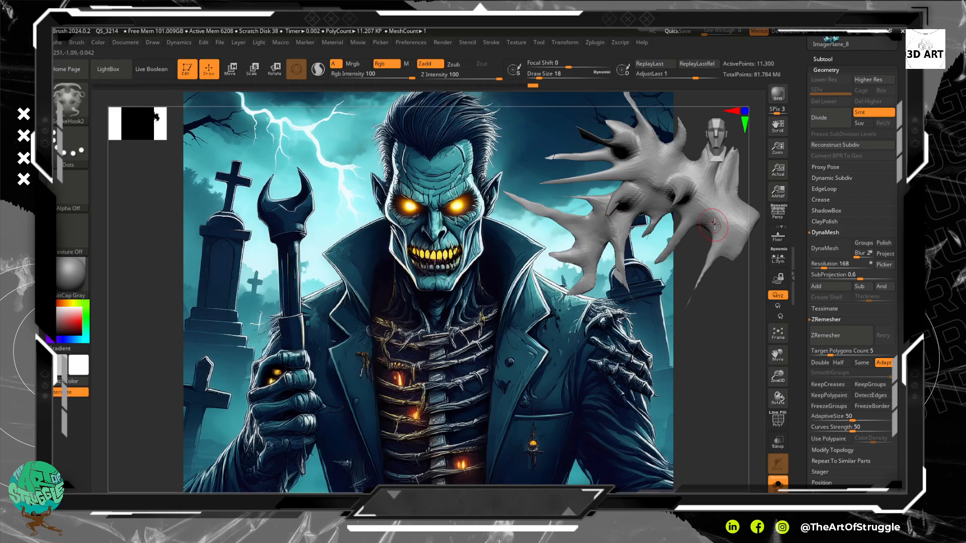
mouse_move(722, 231)
mouse_down()
mouse_move(717, 245)
mouse_move(683, 259)
mouse_up()
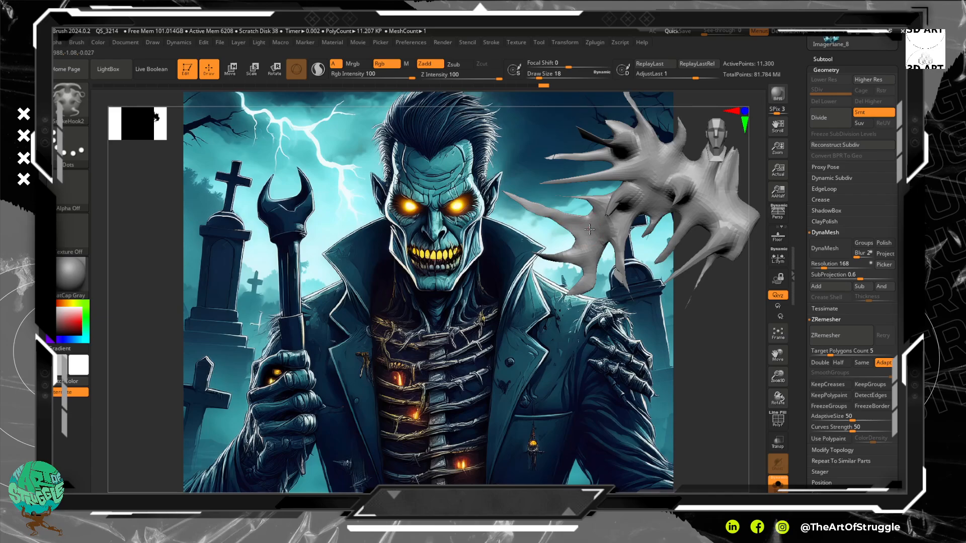
drag(589, 229, 560, 206)
drag(539, 172, 532, 173)
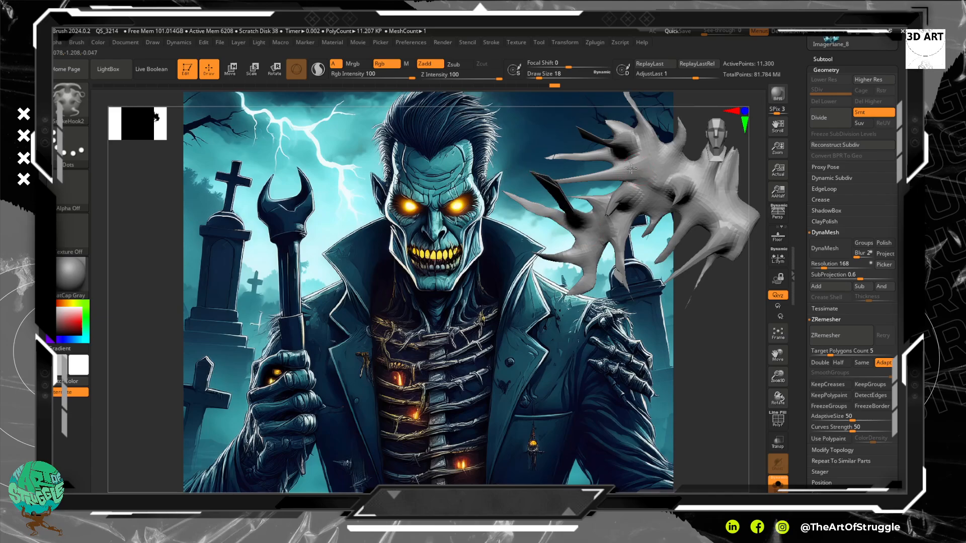
key(shift)
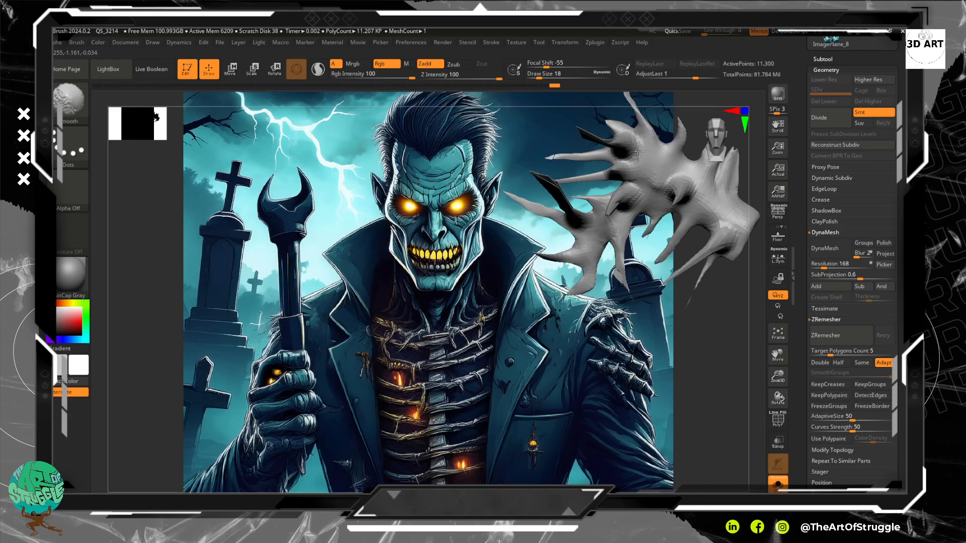
shift+drag(656, 166, 655, 163)
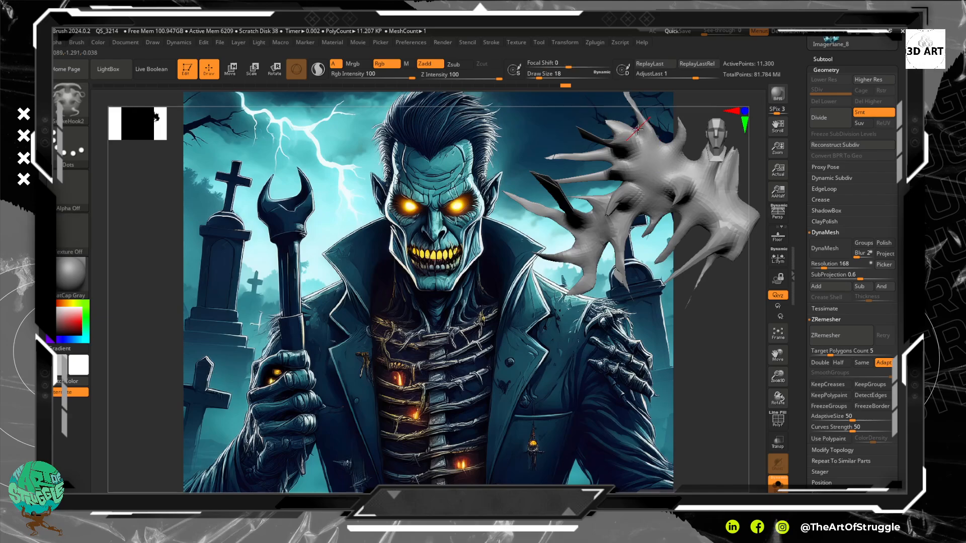
- Open the brush library filtered to brushes starting with C
key(b)
key(c)
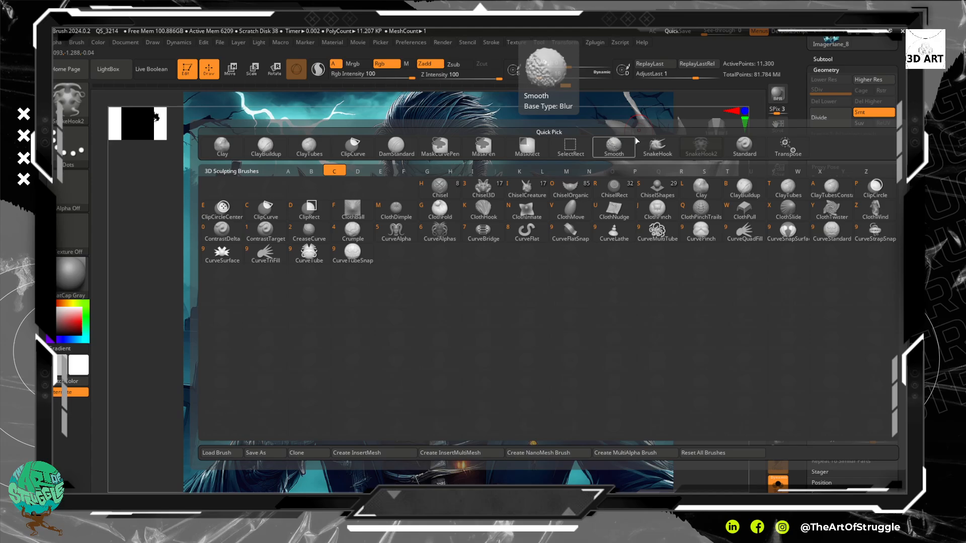
- Switch to the ClayTubes brush, smooth the upper part of the spiky mesh and stroke across its central body
key(t)
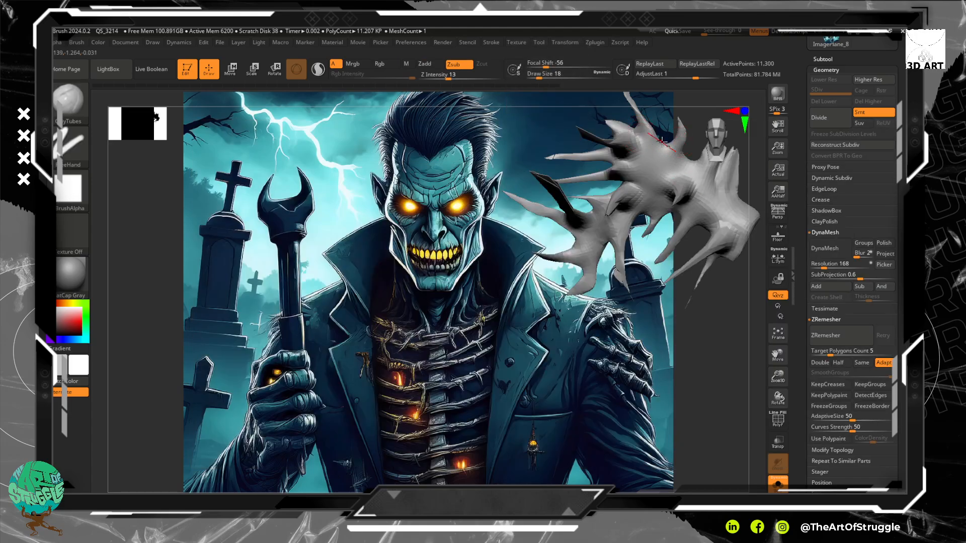
right_drag(660, 145, 662, 154)
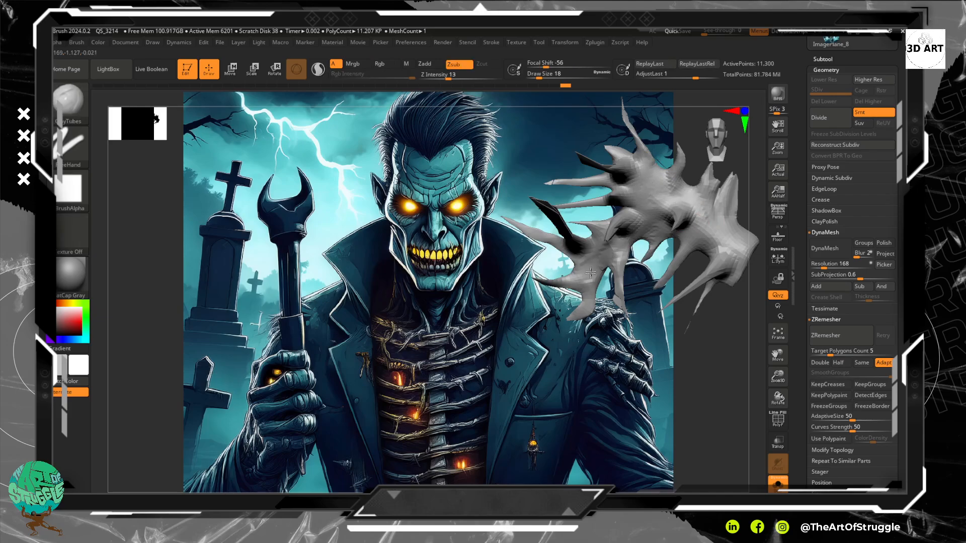
key(shift)
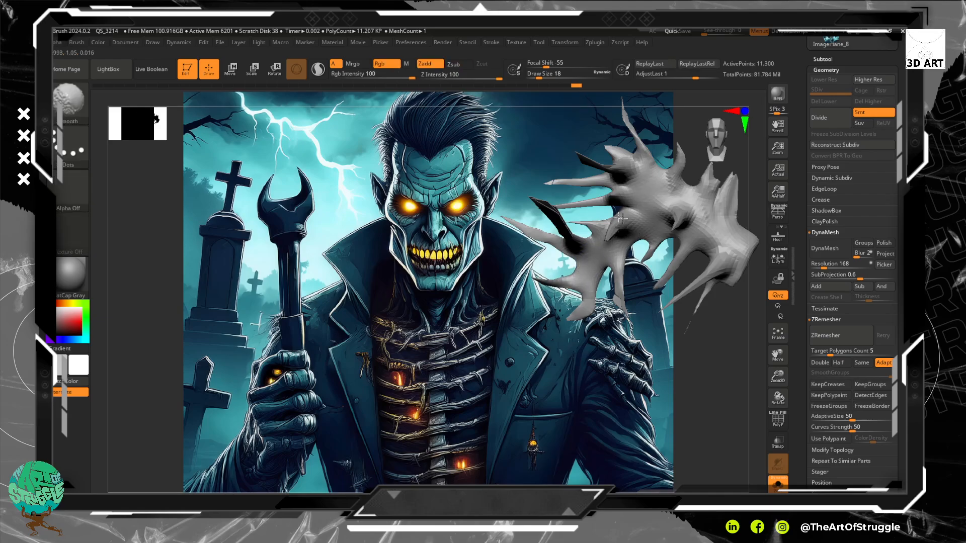
shift+drag(635, 152, 642, 173)
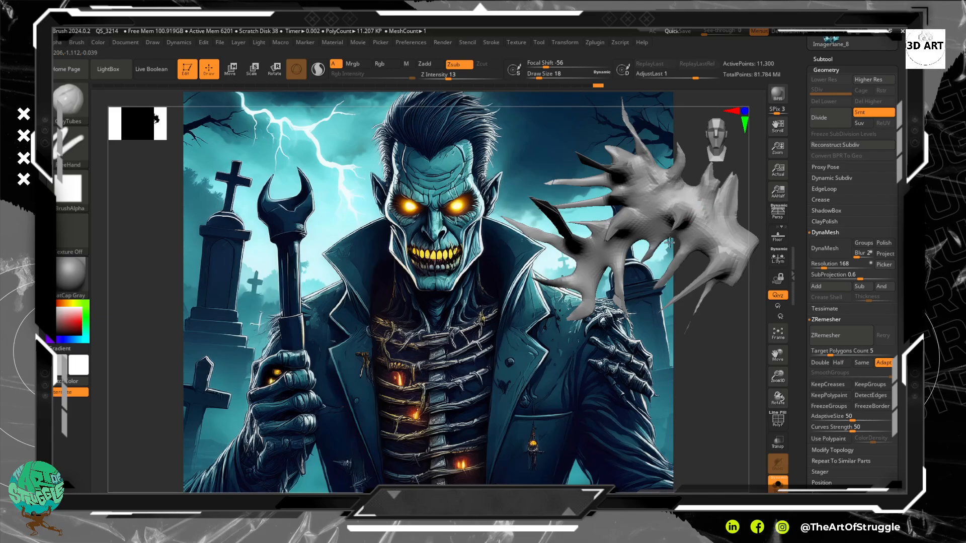
mouse_move(685, 243)
mouse_down()
mouse_move(720, 238)
mouse_move(697, 201)
mouse_up()
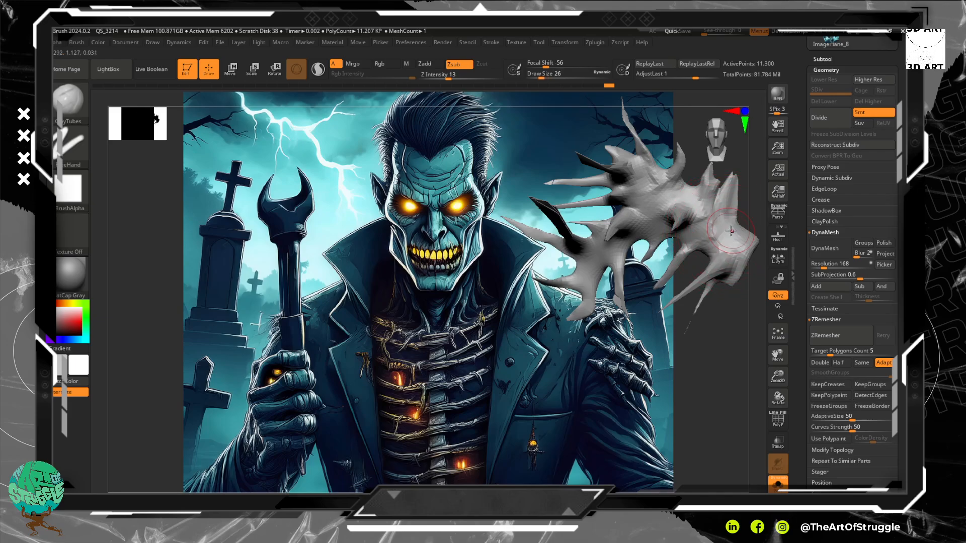
- Set the ClayTubes draw size to 30 and sculpt the mesh surface from the wide end towards the narrow end
key(bracketleft)
key(bracketleft)
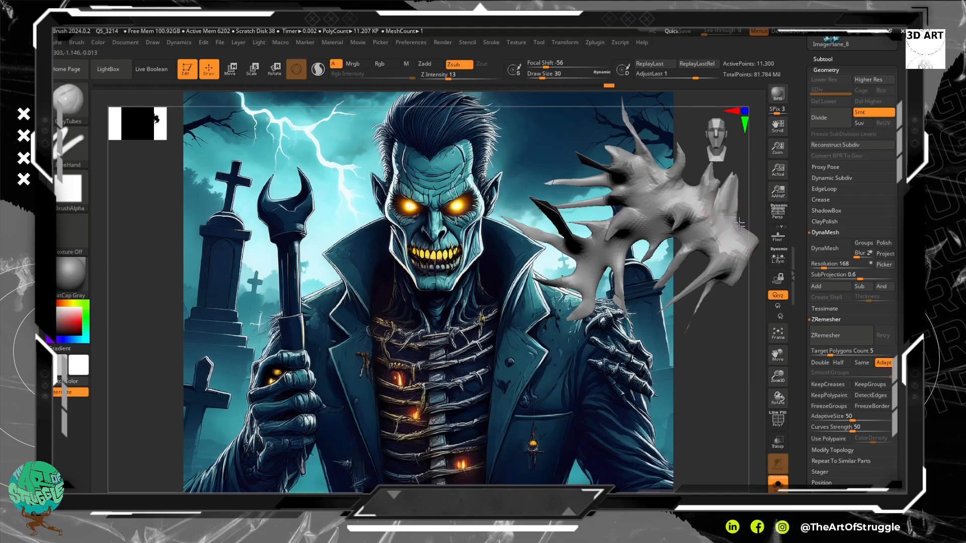
key(bracketright)
key(bracketright)
drag(703, 214, 685, 198)
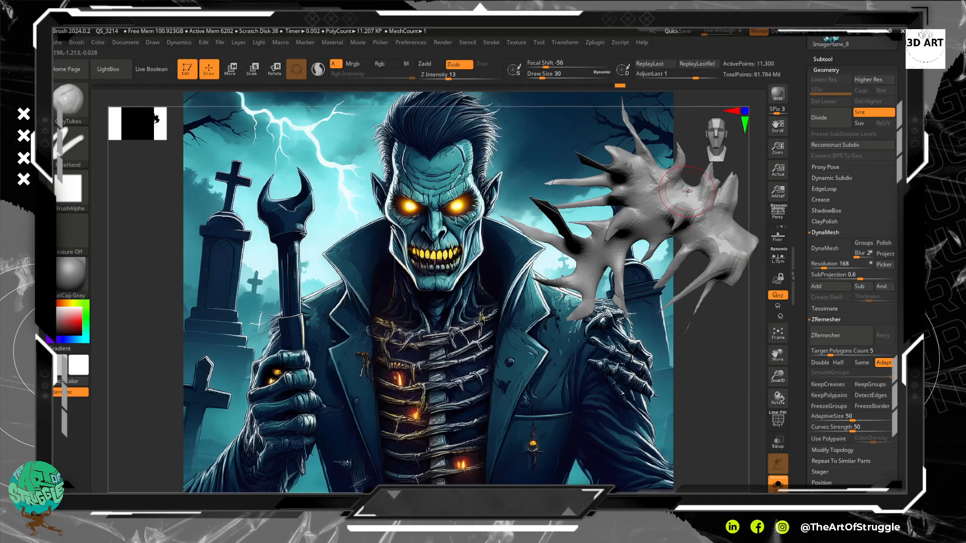
mouse_move(646, 173)
mouse_down()
mouse_move(656, 187)
mouse_move(637, 158)
mouse_up()
mouse_move(634, 191)
alt+mouse_down()
mouse_move(628, 198)
mouse_move(667, 221)
mouse_move(607, 240)
mouse_move(587, 272)
alt+mouse_up()
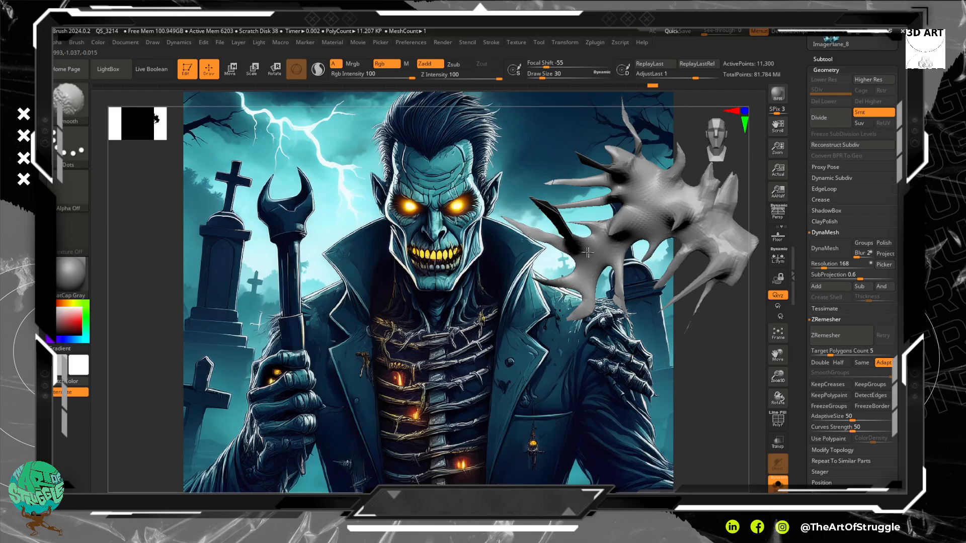
- Set the DynaMesh resolution to 360 and remesh the spiky form with DynaMesh
click(829, 265)
text(360)
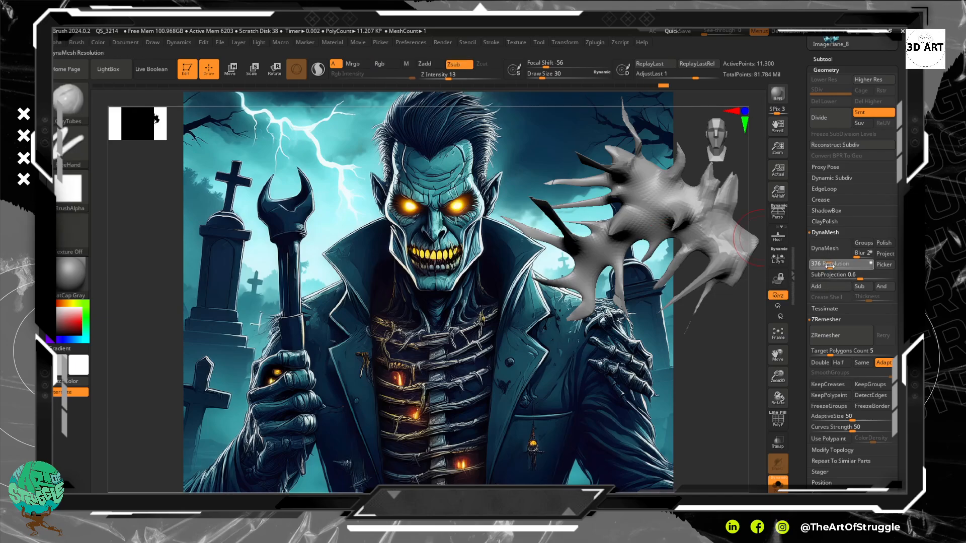
key(Return)
click(830, 247)
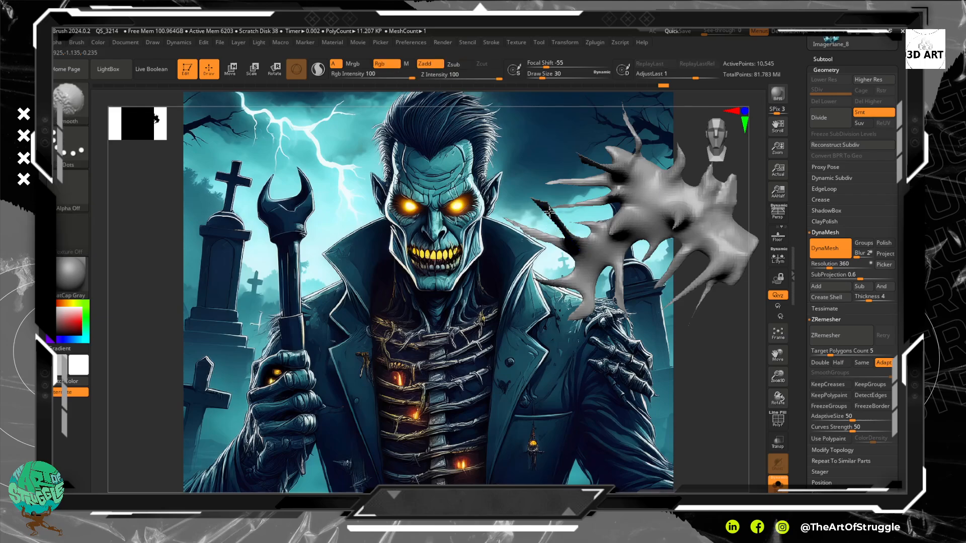
- Smooth the remeshed surface of the spiky form, checking it from the side and from below
drag(704, 342, 775, 266)
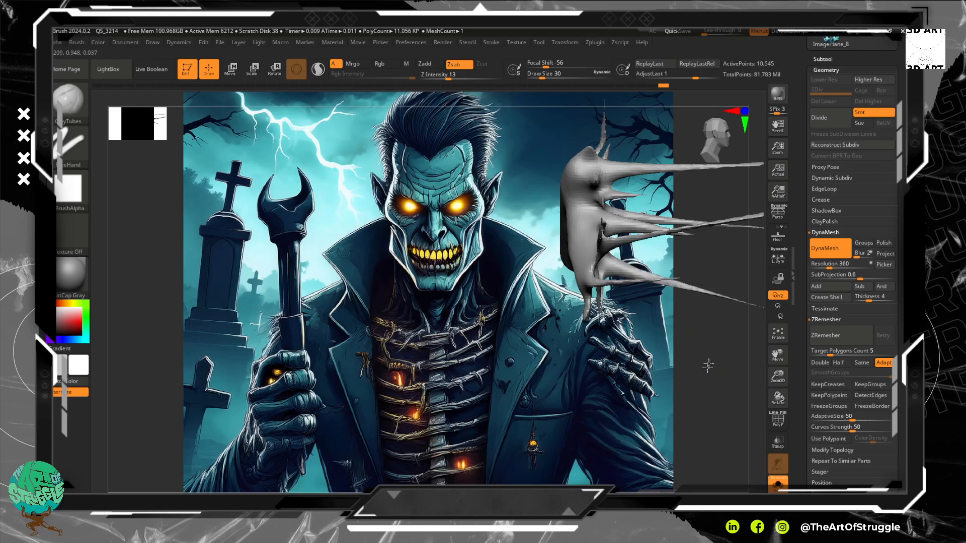
mouse_move(707, 364)
alt+mouse_down()
mouse_move(687, 250)
mouse_move(722, 286)
mouse_move(696, 280)
mouse_move(762, 318)
mouse_move(700, 312)
mouse_move(688, 300)
alt+mouse_up()
mouse_move(711, 255)
alt+mouse_down()
mouse_move(732, 304)
mouse_move(722, 191)
alt+mouse_up()
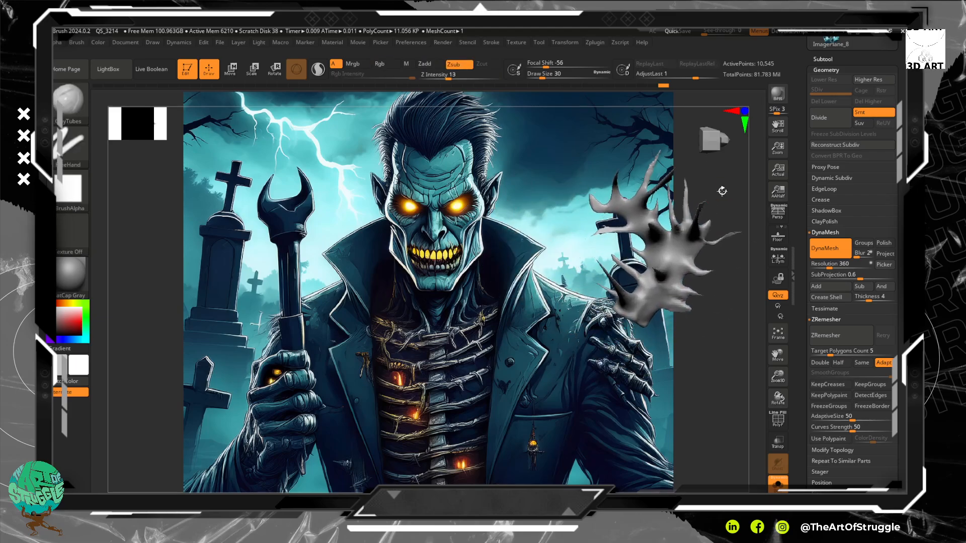
key(shift)
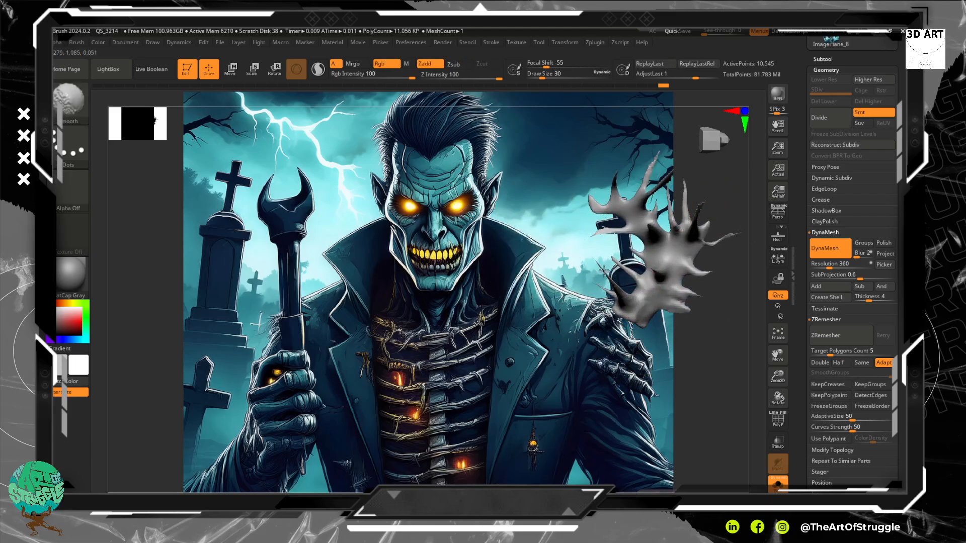
drag(603, 270, 667, 342)
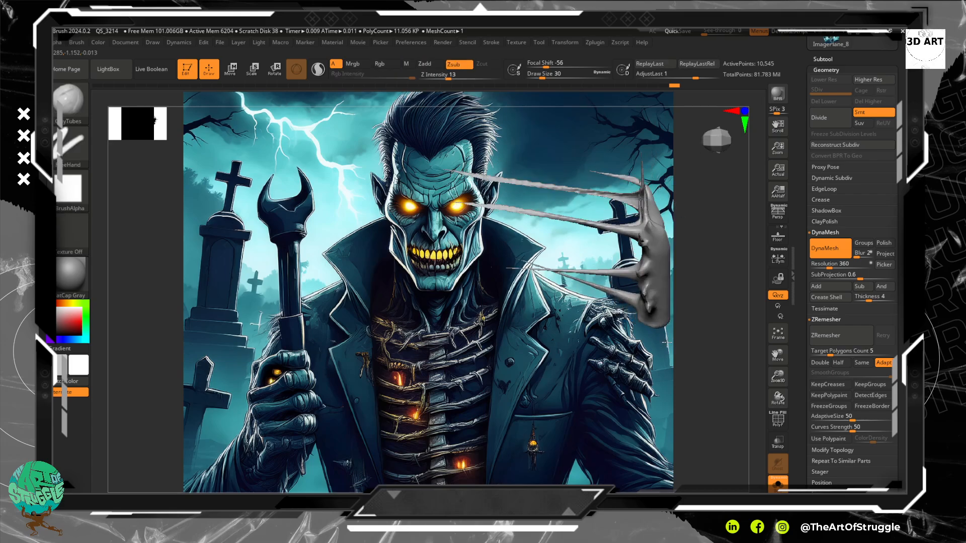
key(shift)
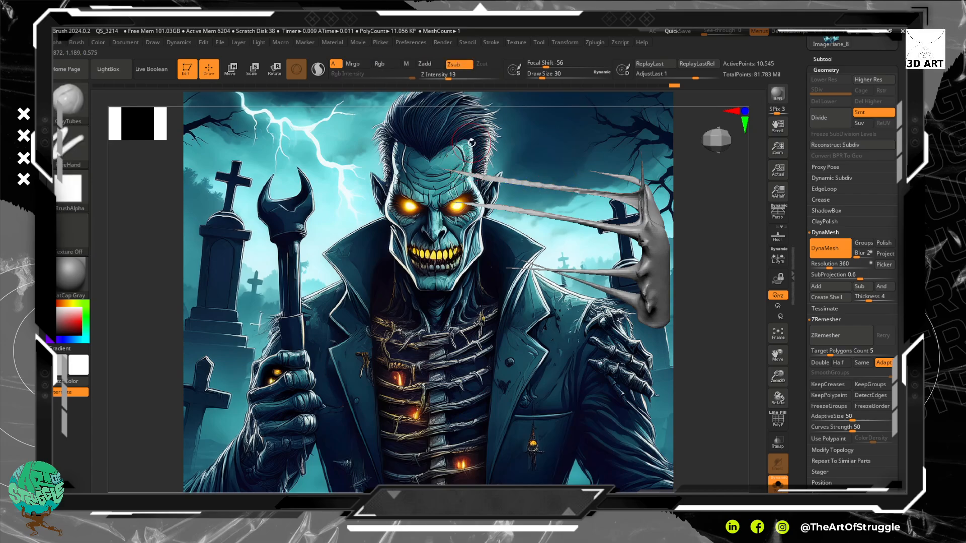
- Bend the two long upper spikes into curves with the Move brush
key(b)
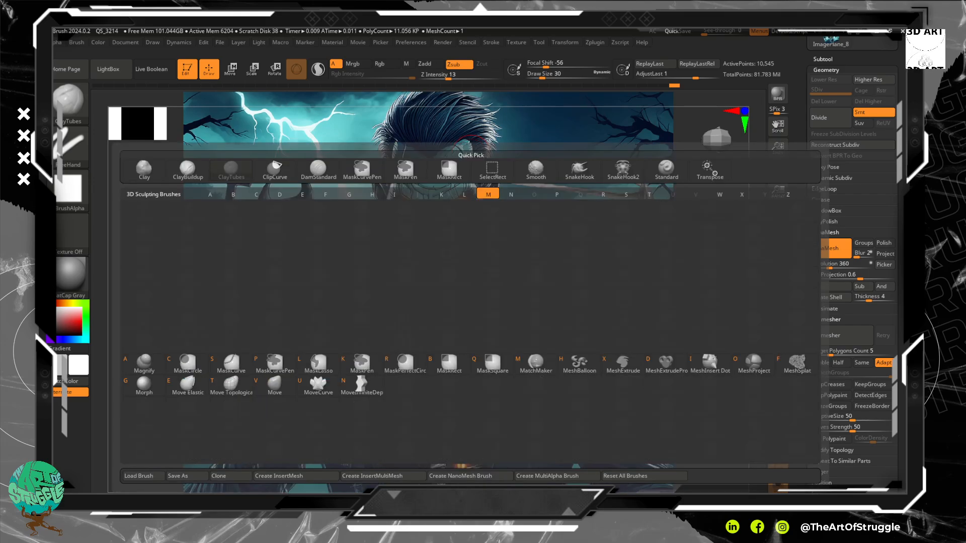
key(m)
key(v)
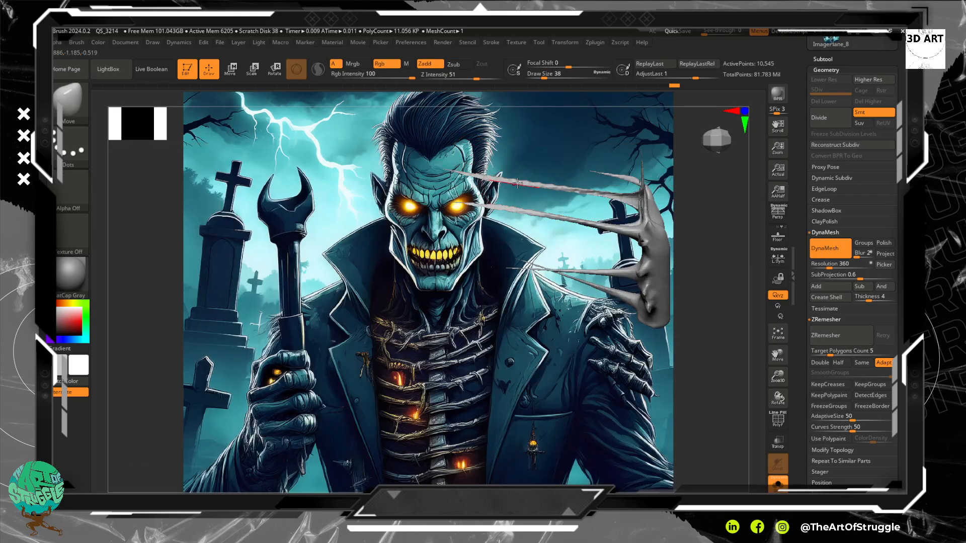
drag(548, 185, 560, 146)
mouse_move(554, 218)
mouse_down()
mouse_move(562, 223)
mouse_move(548, 236)
mouse_move(501, 216)
mouse_up()
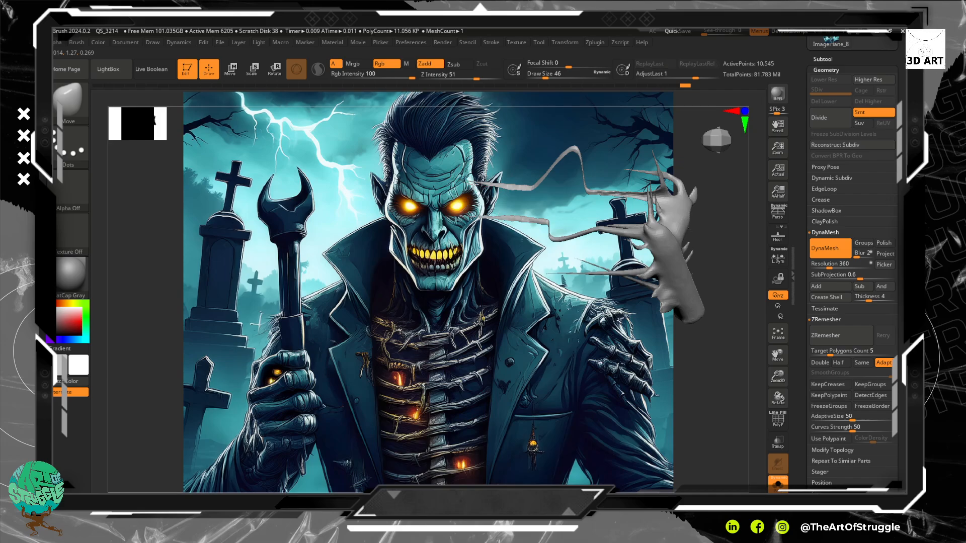
- Frame the mesh in front view and curve the spikes along its left edge with the Move brush
mouse_move(475, 184)
shift+mouse_down()
mouse_move(529, 212)
mouse_move(685, 224)
mouse_move(709, 309)
mouse_move(750, 203)
mouse_move(725, 190)
shift+mouse_up()
shift+drag(699, 252, 708, 152)
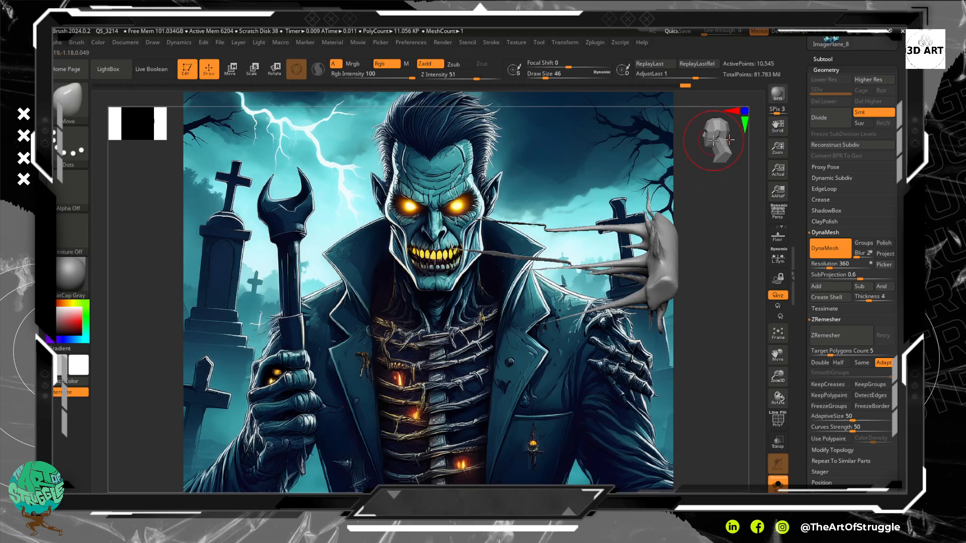
click(729, 140)
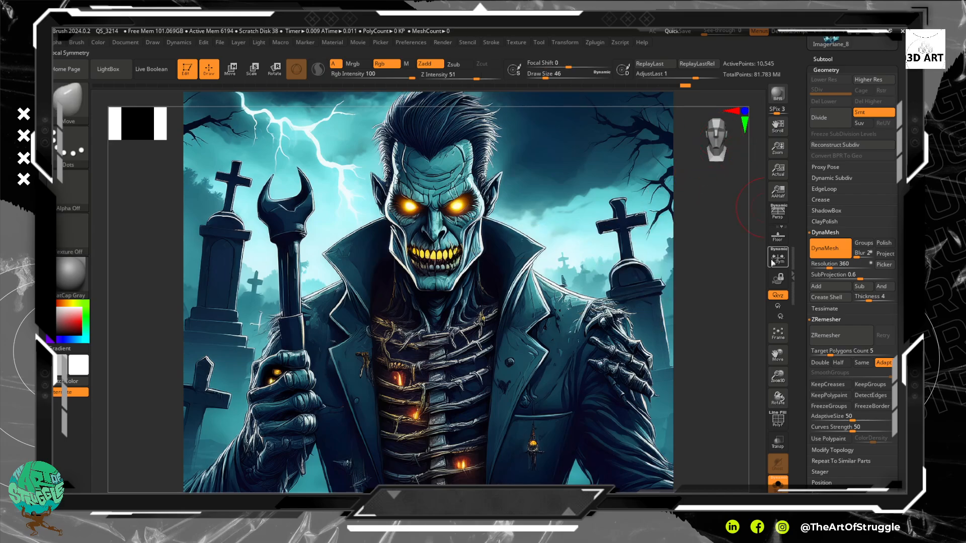
click(783, 340)
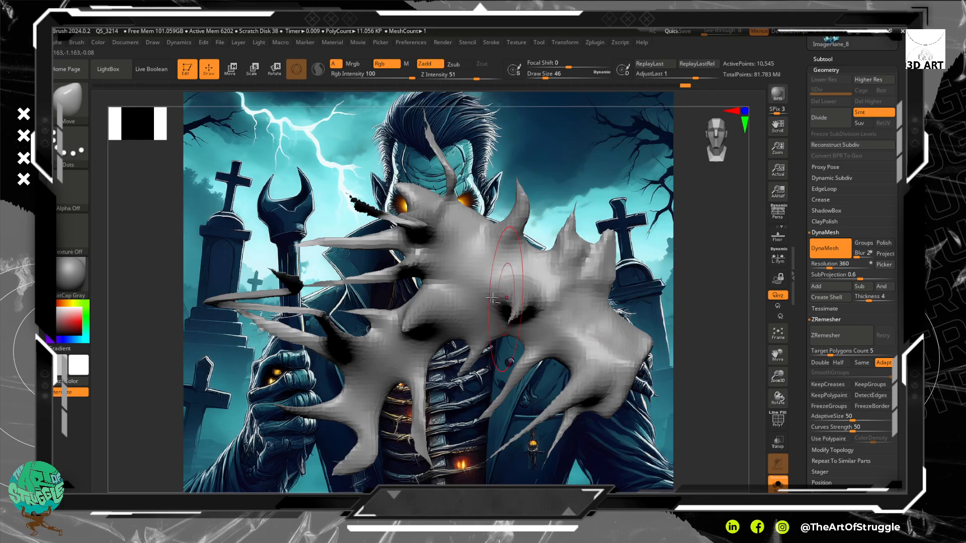
drag(363, 239, 352, 261)
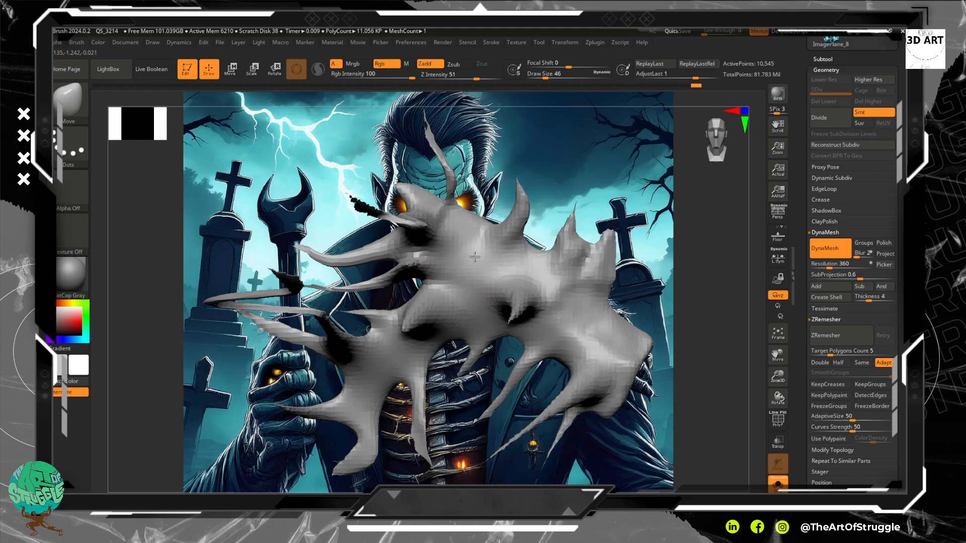
mouse_move(474, 257)
shift+mouse_down()
mouse_move(571, 256)
mouse_move(484, 284)
mouse_move(456, 347)
shift+mouse_up()
- Bend the upper spikes and the long side spike into twisted, curling tendrils from a three-quarter view
mouse_move(473, 333)
right_down()
mouse_move(492, 313)
mouse_move(480, 319)
right_up()
drag(537, 281, 547, 225)
drag(622, 271, 548, 340)
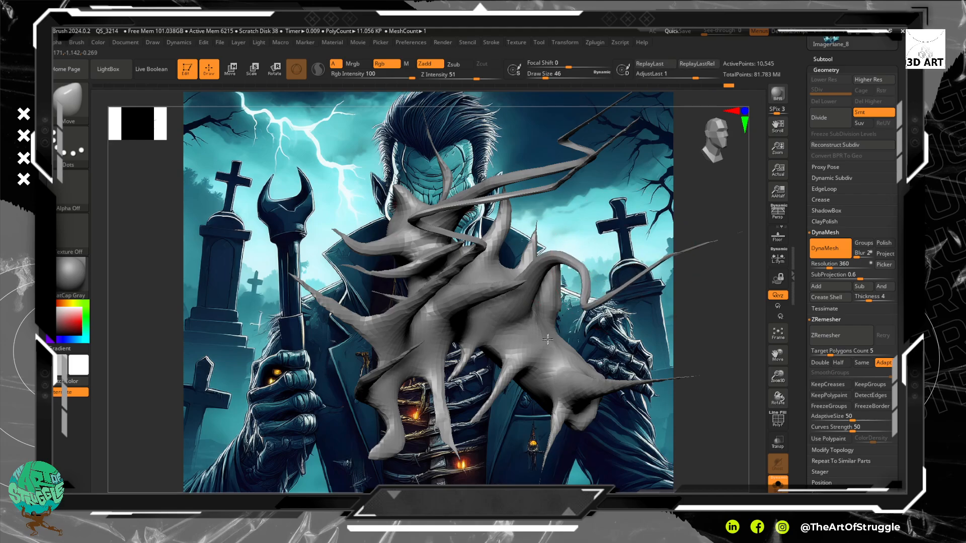
mouse_move(682, 236)
mouse_down()
mouse_move(609, 248)
mouse_move(551, 231)
mouse_move(581, 190)
mouse_move(576, 216)
mouse_up()
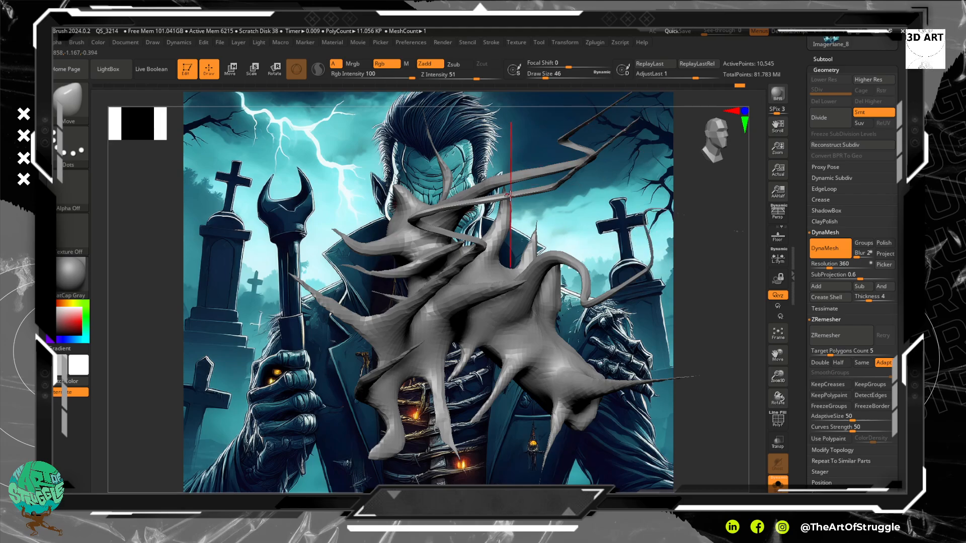
mouse_move(429, 261)
mouse_down()
mouse_move(412, 304)
mouse_move(407, 370)
mouse_up()
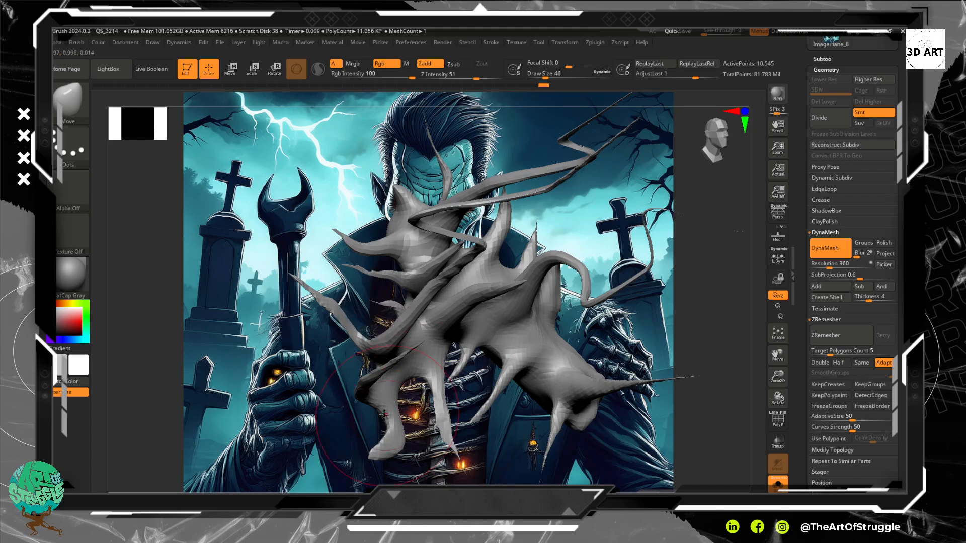
- View the mesh small in front view and nudge the spikes on its left and upper-left side with the Move brush
right_drag(384, 415, 457, 310)
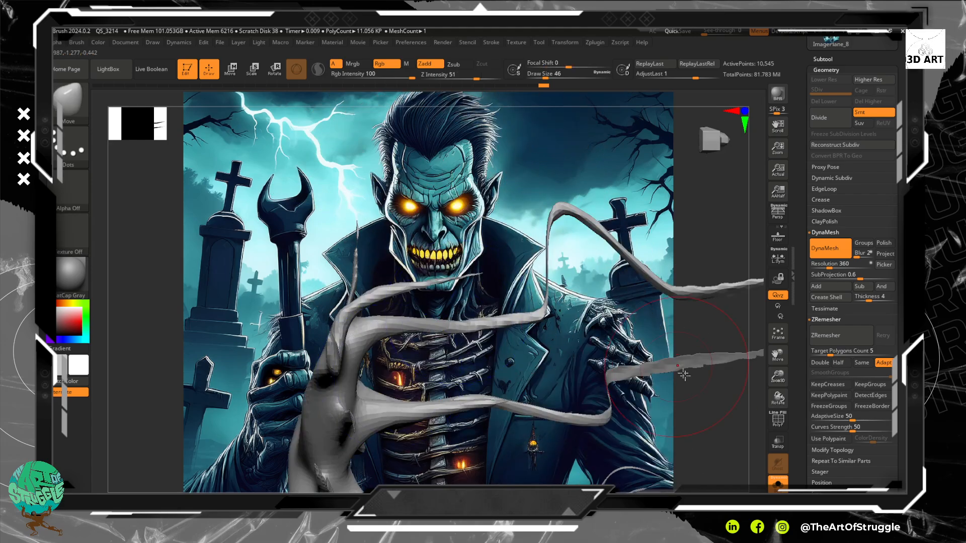
right_drag(703, 404, 705, 336)
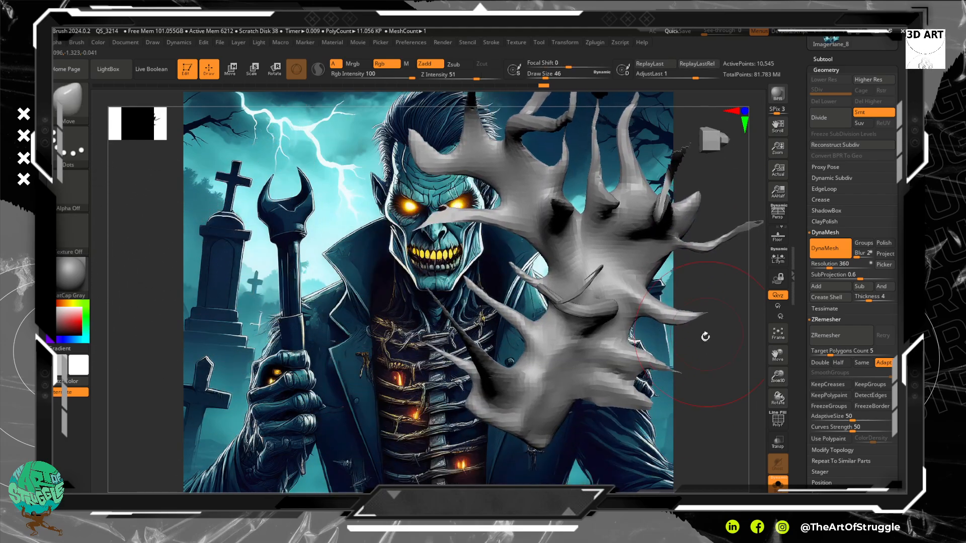
drag(717, 142, 698, 158)
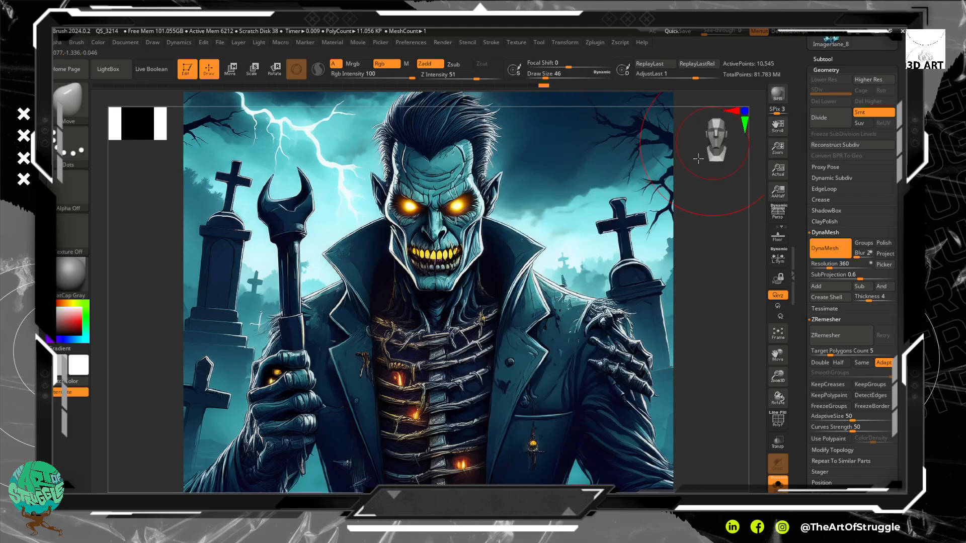
click(777, 334)
alt+drag(692, 262, 740, 268)
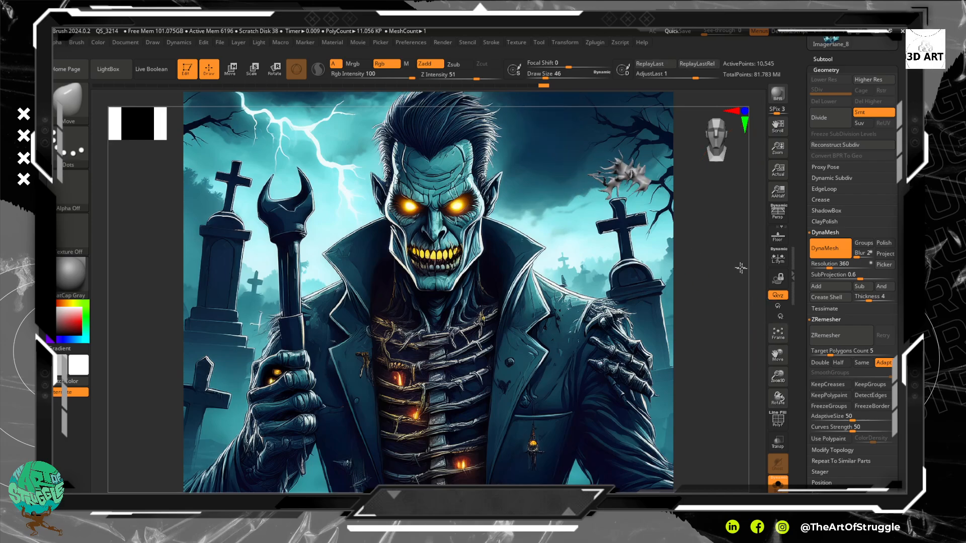
alt+drag(663, 232, 722, 278)
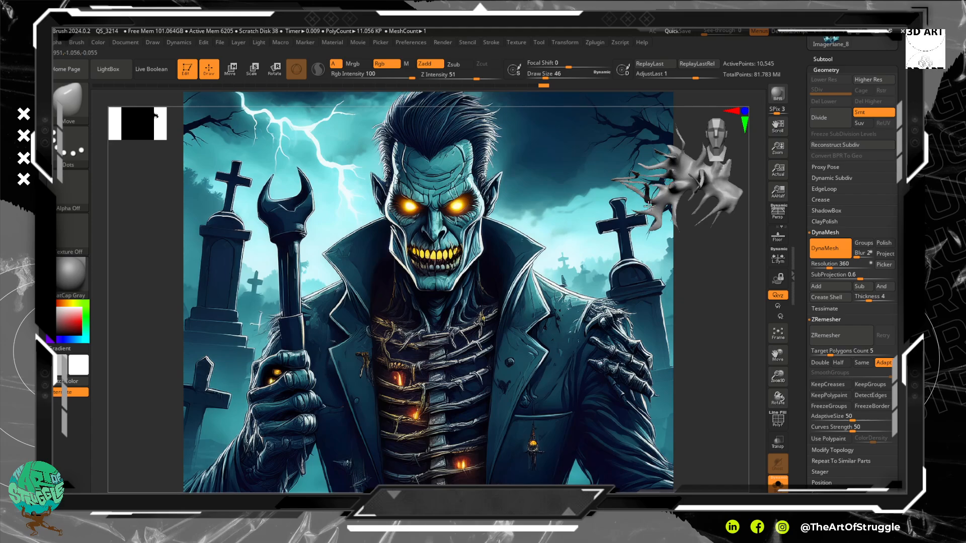
mouse_move(649, 205)
mouse_down()
mouse_move(662, 206)
mouse_move(646, 201)
mouse_up()
drag(679, 153, 670, 158)
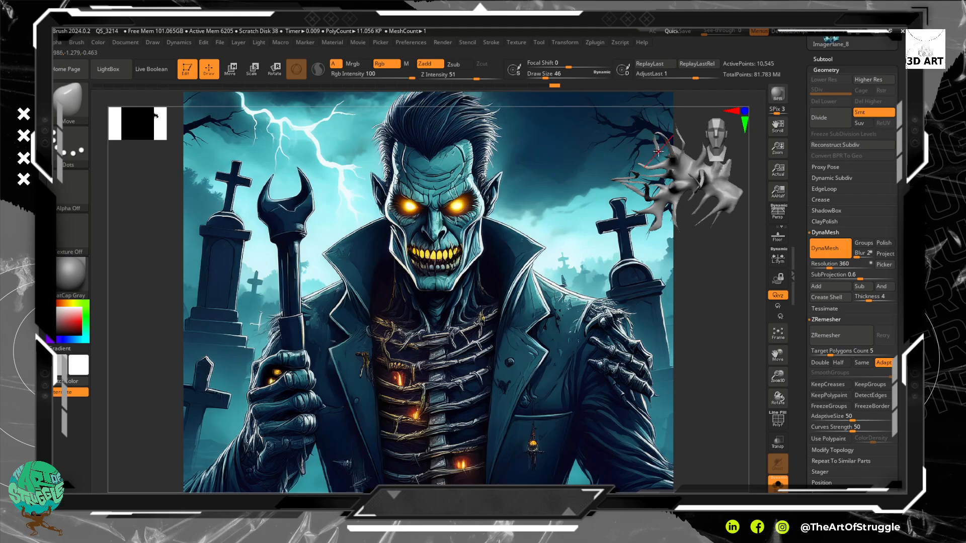
drag(658, 152, 657, 149)
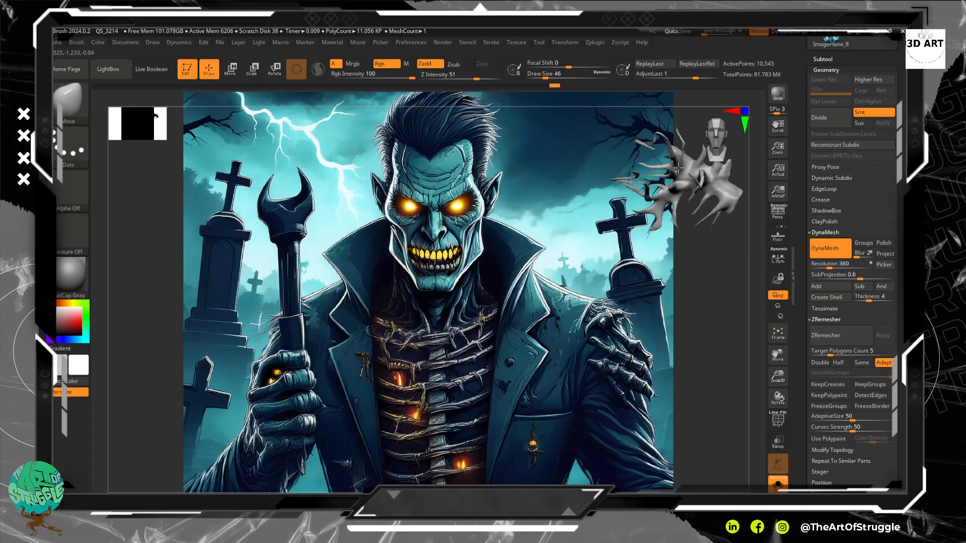
- Pull the middle and lower spikes of the small framed mesh into more irregular curves with the Move brush
drag(685, 163, 675, 196)
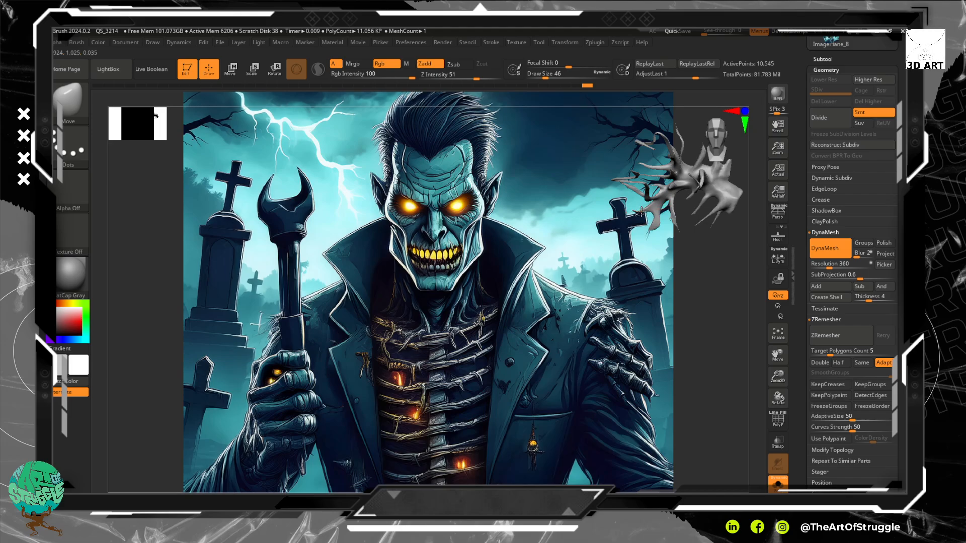
mouse_move(653, 224)
mouse_down()
mouse_move(637, 178)
mouse_move(583, 148)
mouse_move(632, 183)
mouse_move(630, 169)
mouse_move(654, 186)
mouse_move(634, 172)
mouse_up()
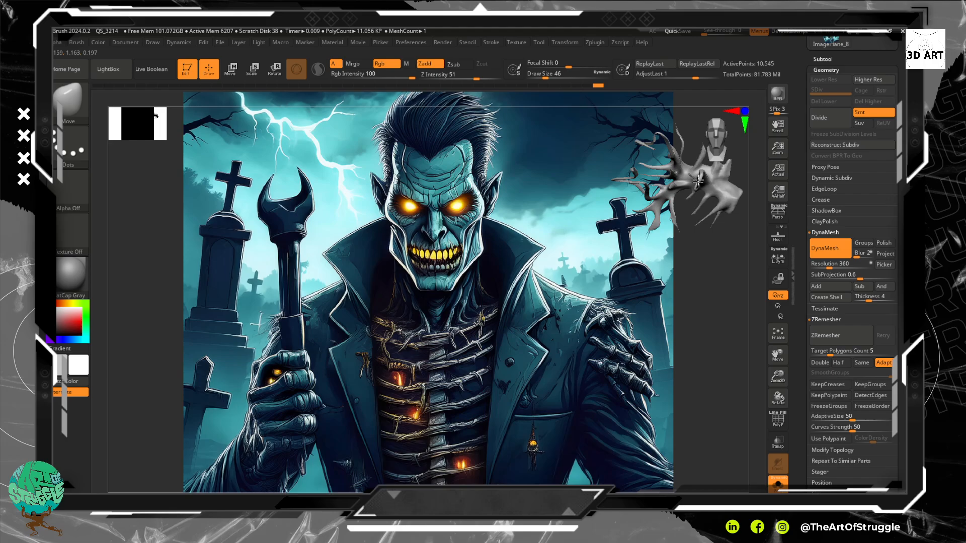
drag(701, 203, 691, 202)
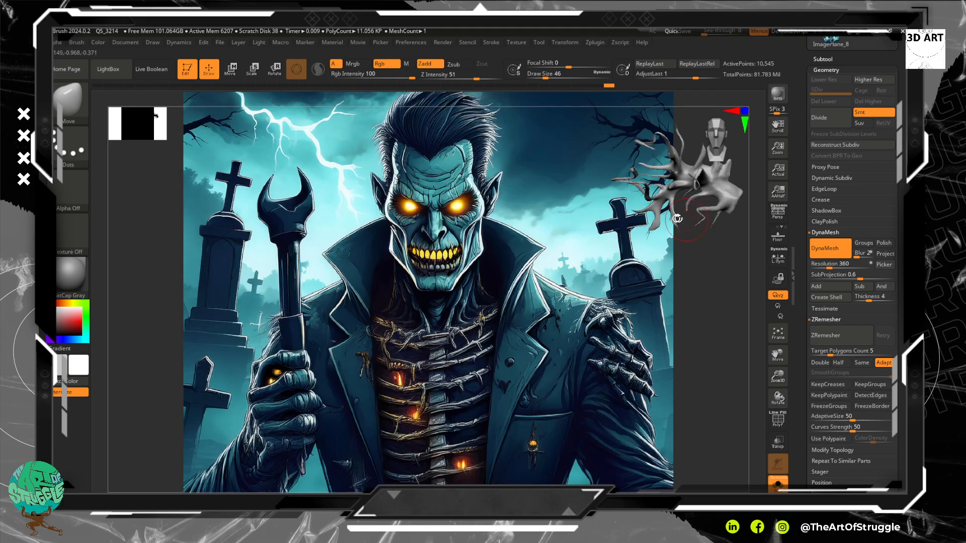
- Refine the lower and upper-left spikes with the Move brush from front and side views, undoing the unwanted stroke
drag(682, 220, 662, 134)
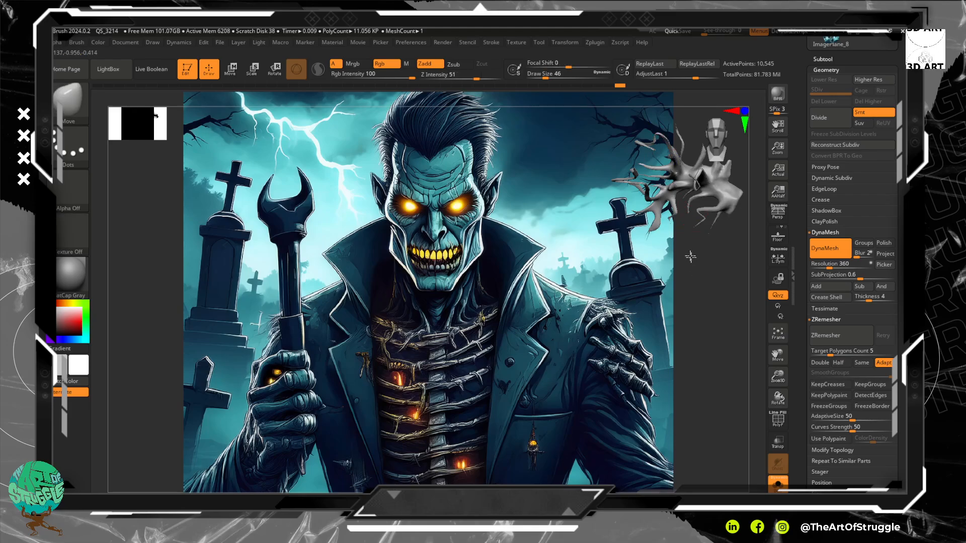
key(shift)
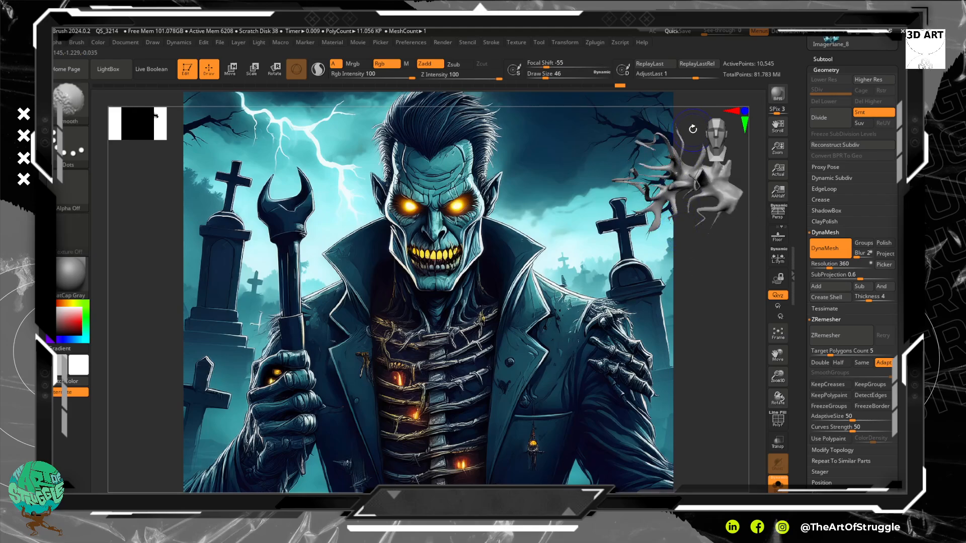
key(ctrl+z)
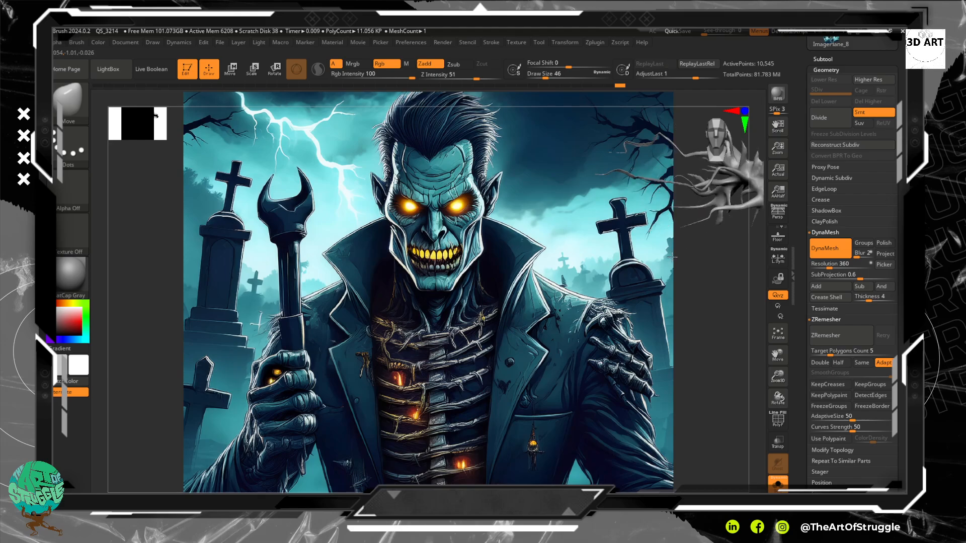
mouse_move(672, 257)
mouse_down()
mouse_move(697, 241)
mouse_move(713, 291)
mouse_move(709, 235)
mouse_move(694, 211)
mouse_up()
key(shift)
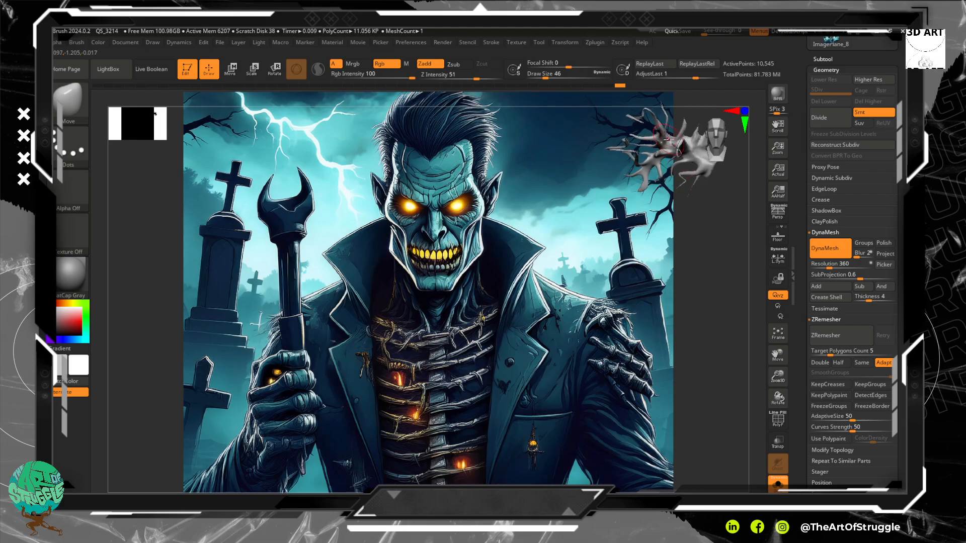
- Nudge the short spikes near the middle of the mesh with the Move brush and check their depth from the side
shift+drag(668, 140, 661, 140)
right_drag(656, 147, 652, 143)
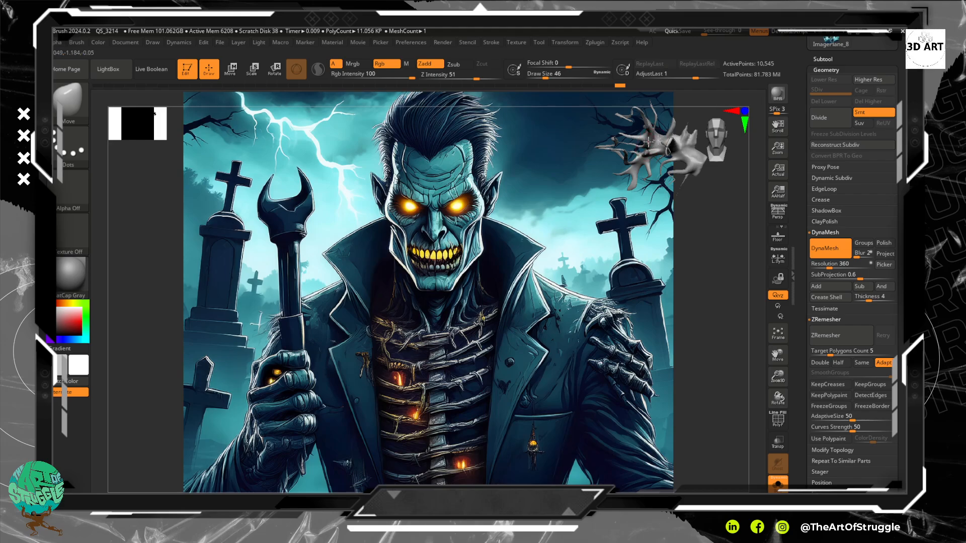
drag(648, 141, 661, 135)
click(703, 163)
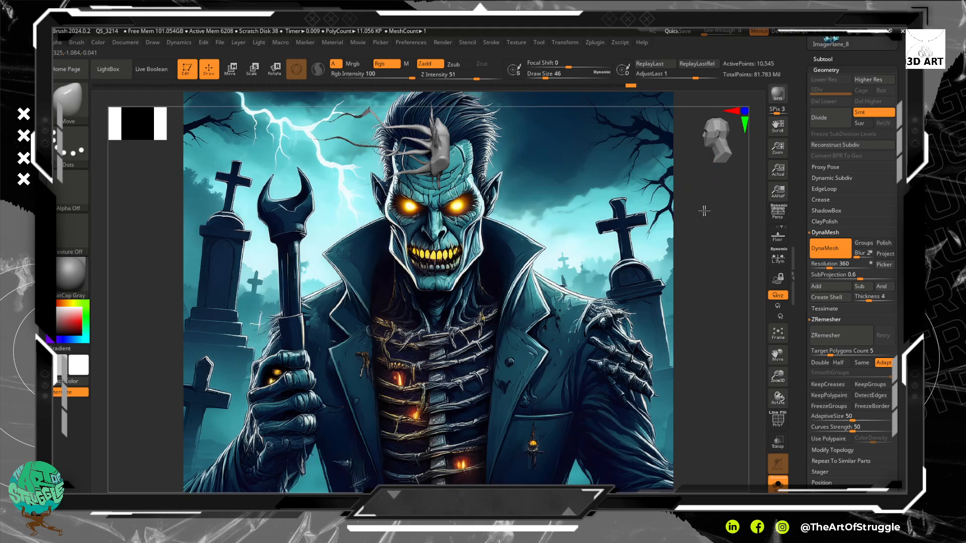
drag(703, 211, 713, 143)
click(729, 143)
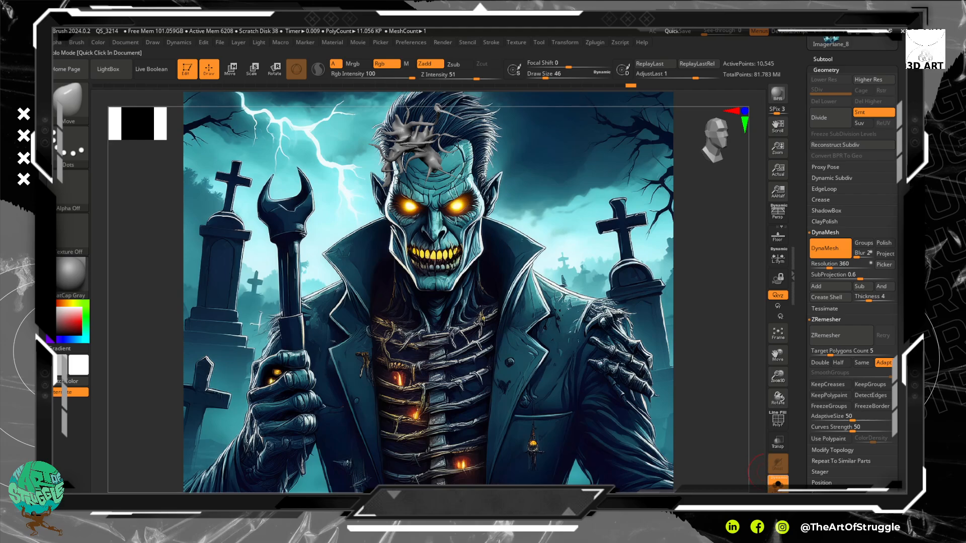
- Turn off Solo mode to show the whole scene and compare the branching mesh with the bust and tombstones
click(778, 484)
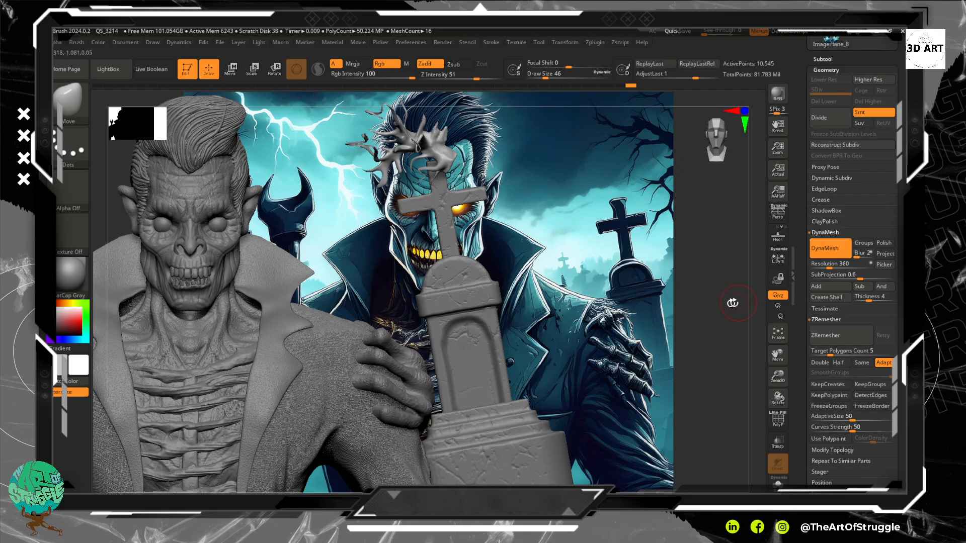
alt+drag(731, 302, 784, 320)
alt+drag(679, 297, 704, 303)
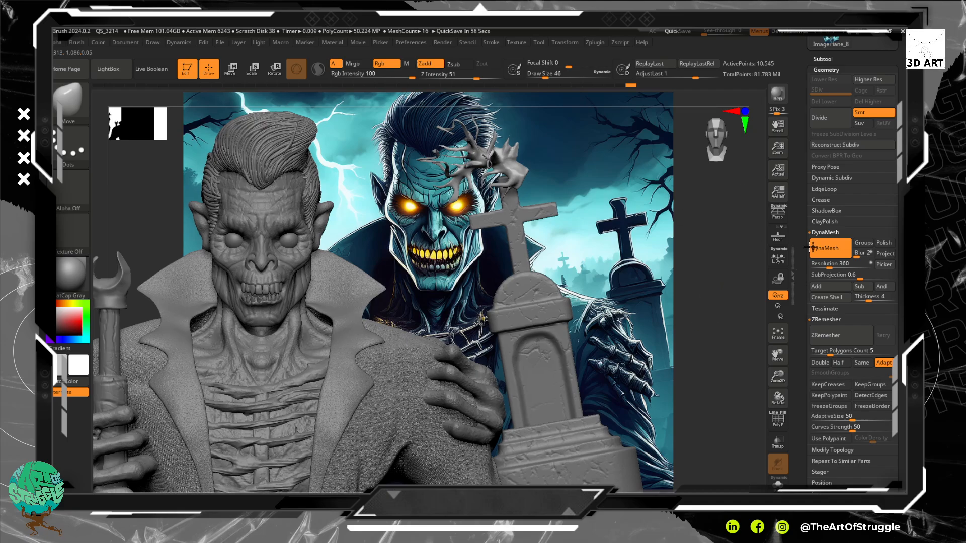
mouse_move(730, 247)
alt+mouse_down()
mouse_move(903, 233)
mouse_move(900, 226)
alt+mouse_up()
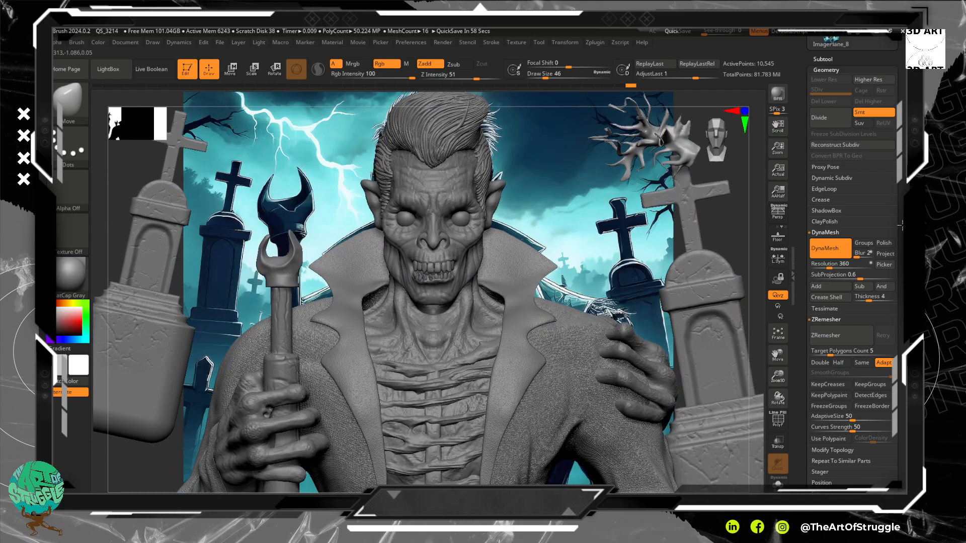
shift+drag(721, 220, 896, 221)
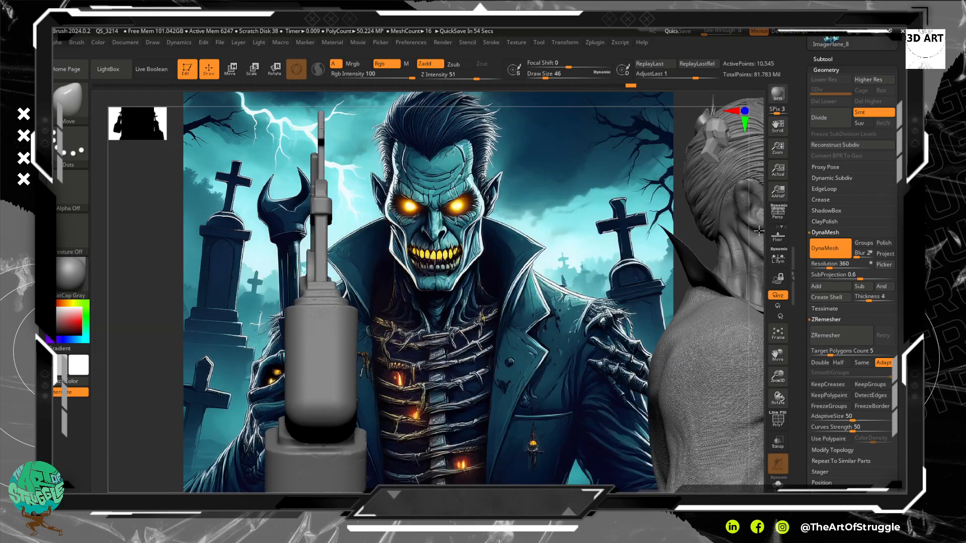
- In side view, move the branching mesh back behind the bust along the gizmo's X axis until it reaches the tombstone's depth
click(231, 69)
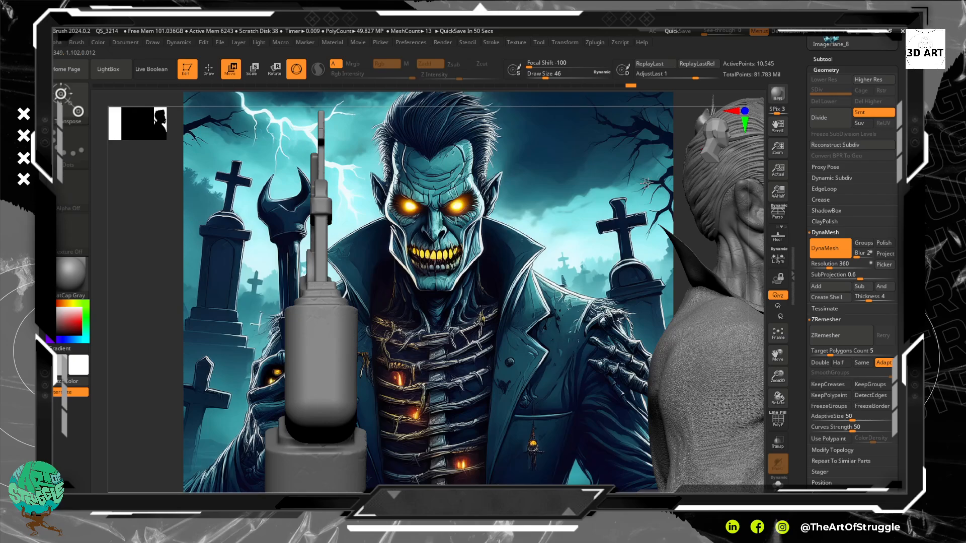
click(209, 69)
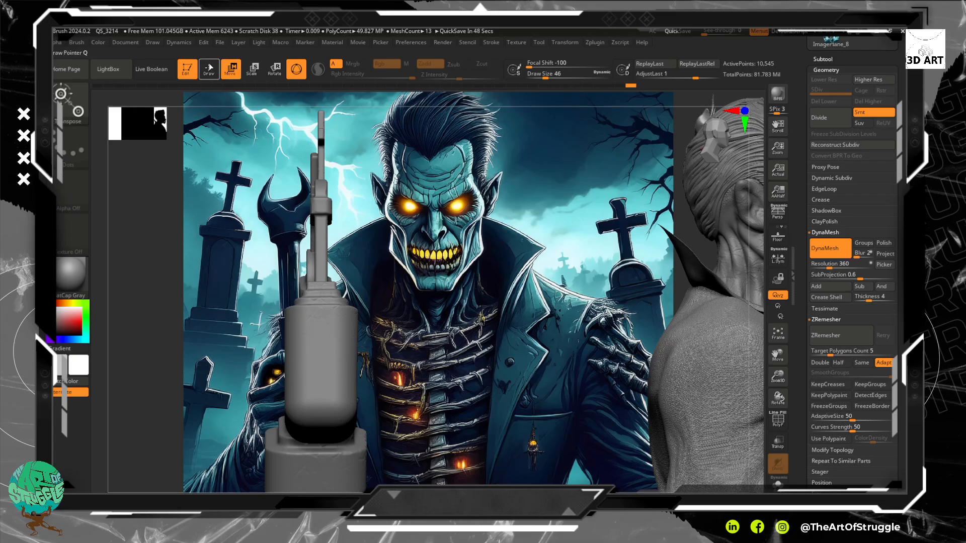
drag(668, 136, 593, 173)
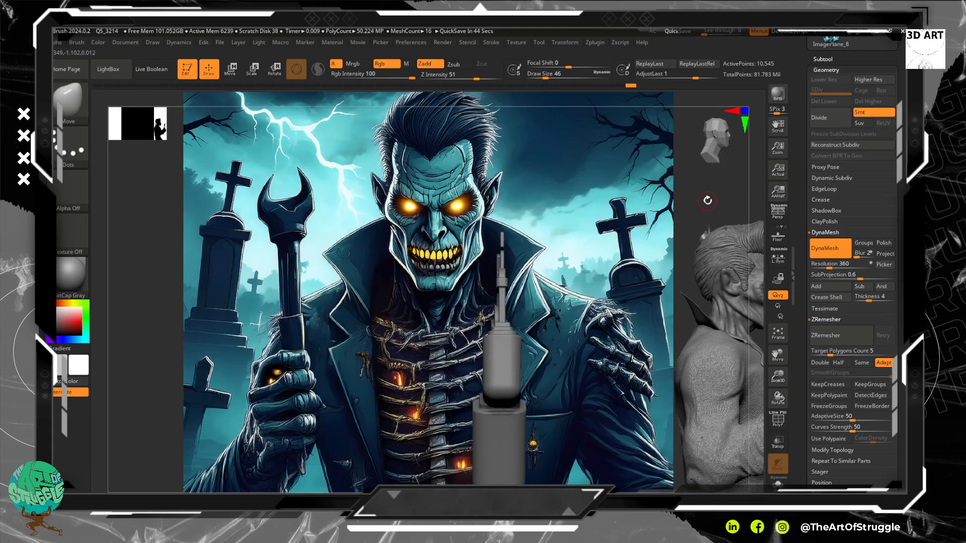
drag(707, 200, 601, 192)
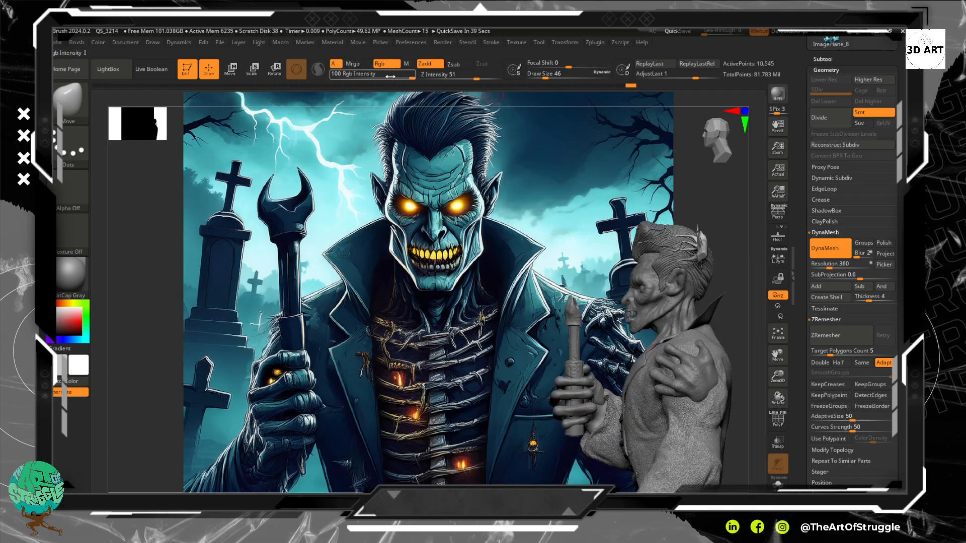
click(231, 68)
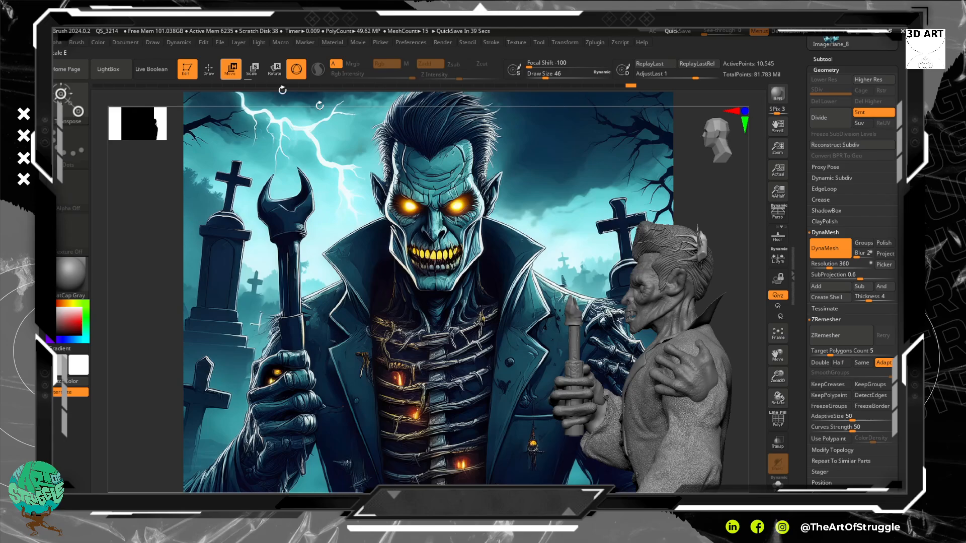
click(698, 248)
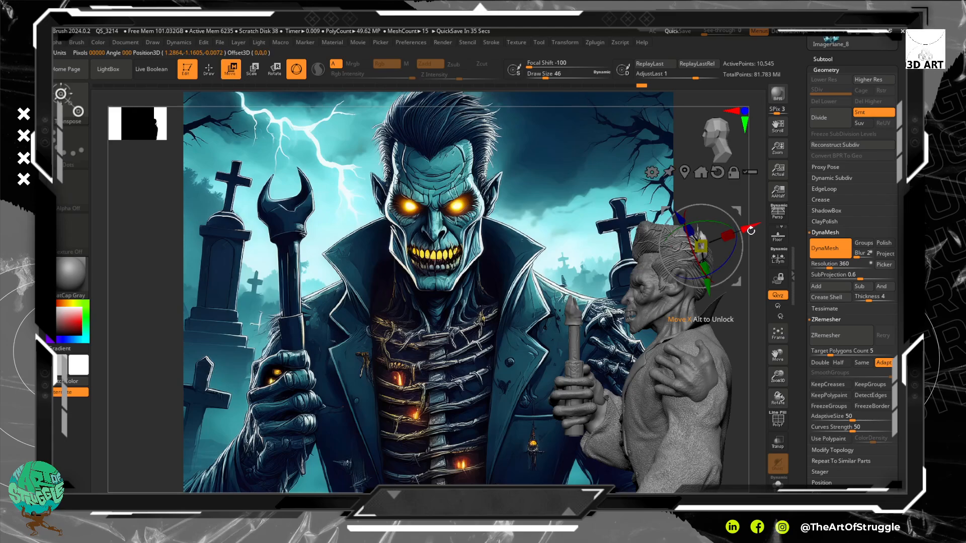
drag(752, 228, 853, 233)
alt+drag(705, 223, 478, 211)
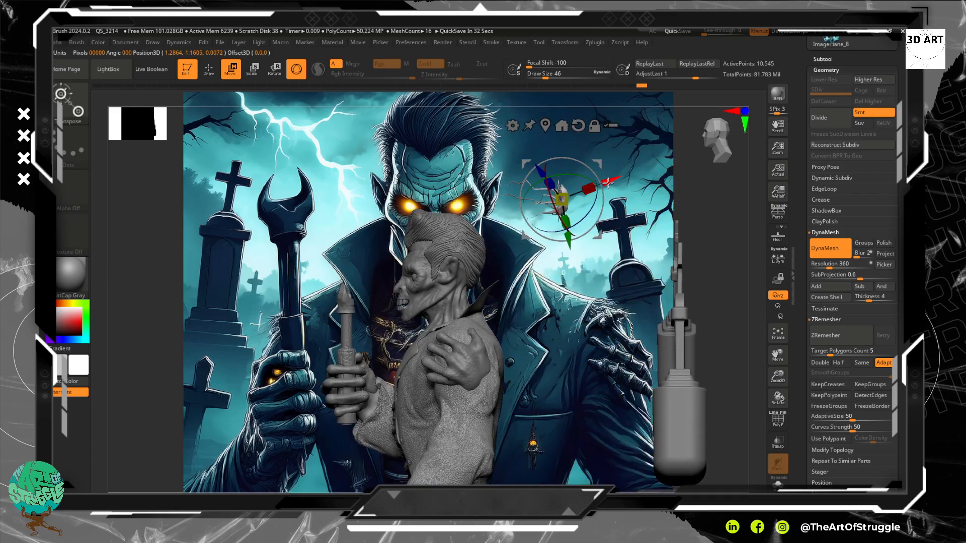
drag(607, 182, 733, 275)
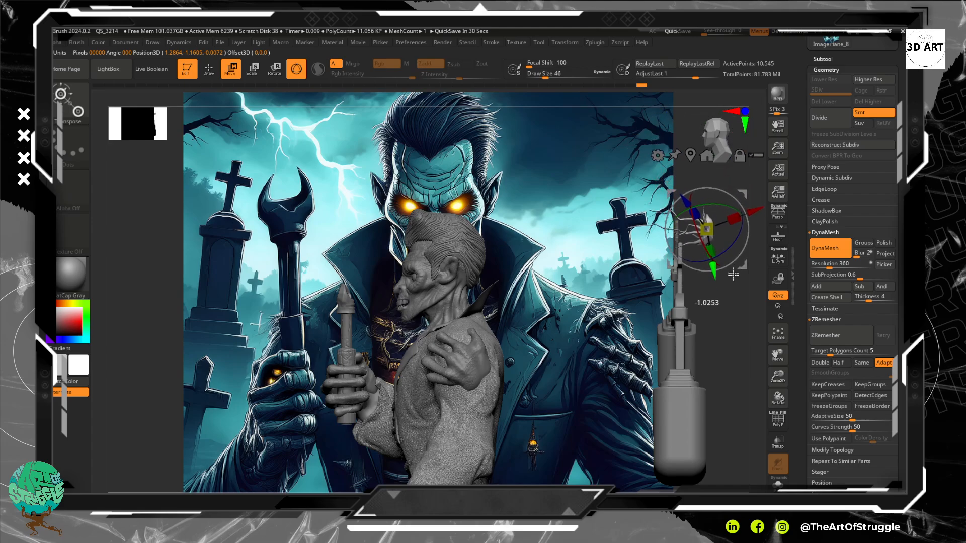
- Enlarge the branching mesh and rotate it with the gizmo so its branches spread above the tombstone behind the zombie's shoulder
drag(707, 229, 752, 228)
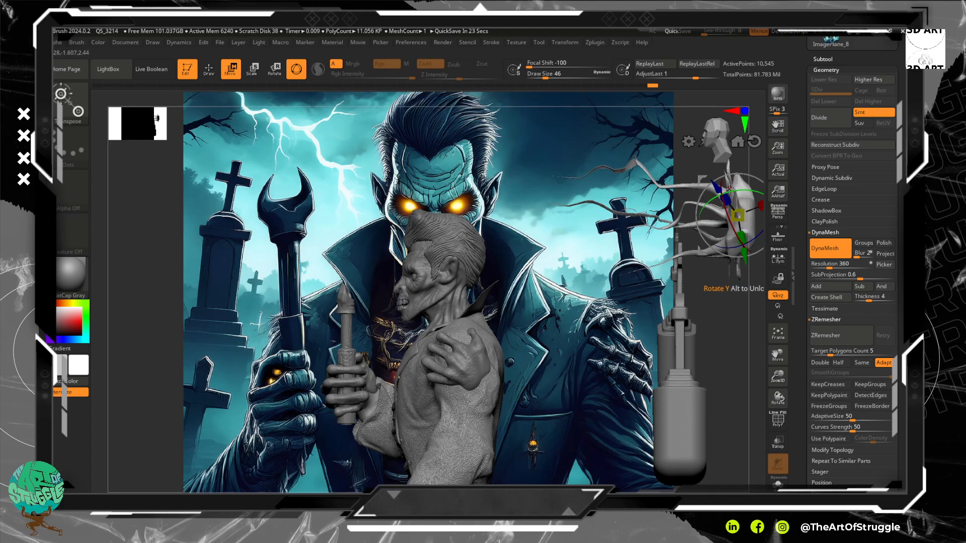
mouse_move(729, 188)
mouse_down()
mouse_move(754, 193)
mouse_move(735, 190)
mouse_up()
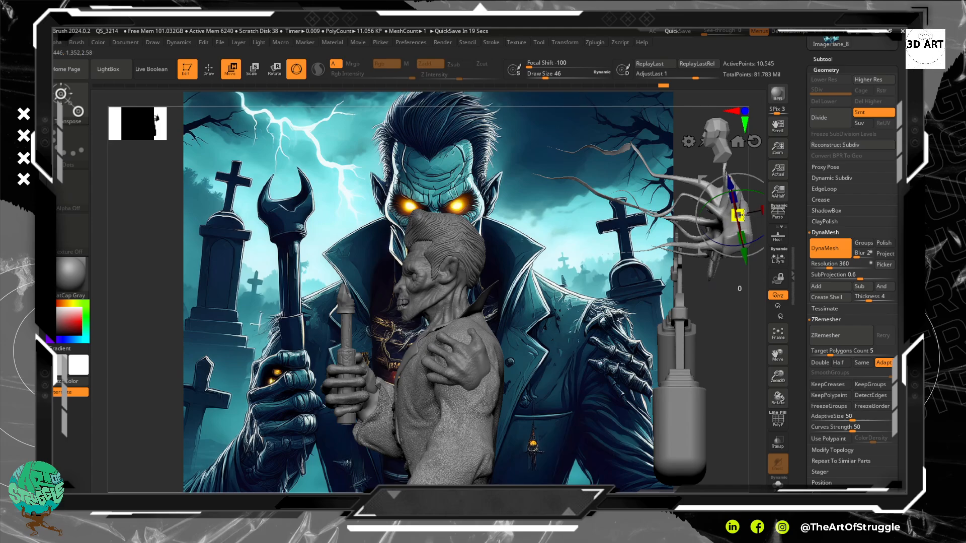
drag(739, 215, 737, 217)
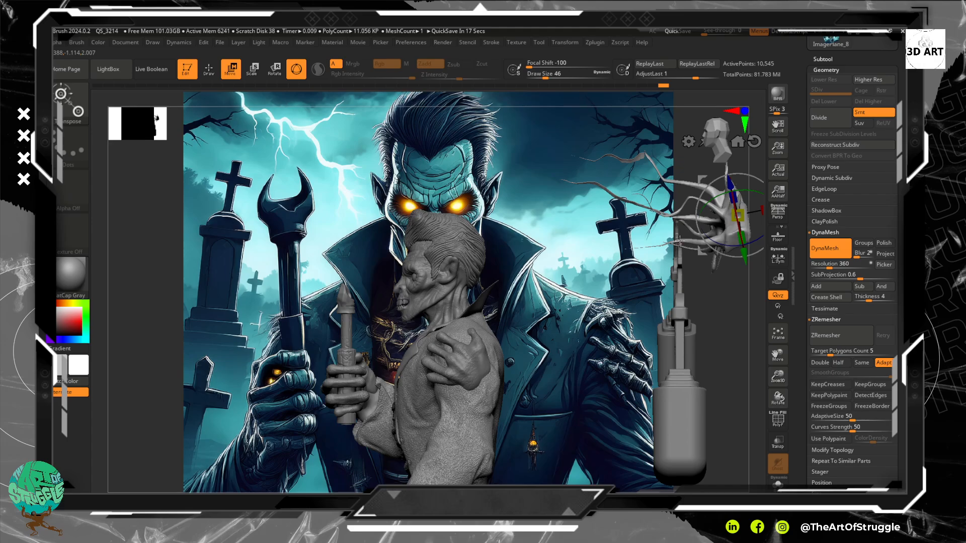
drag(737, 322, 704, 314)
drag(690, 217, 699, 223)
drag(691, 333, 708, 304)
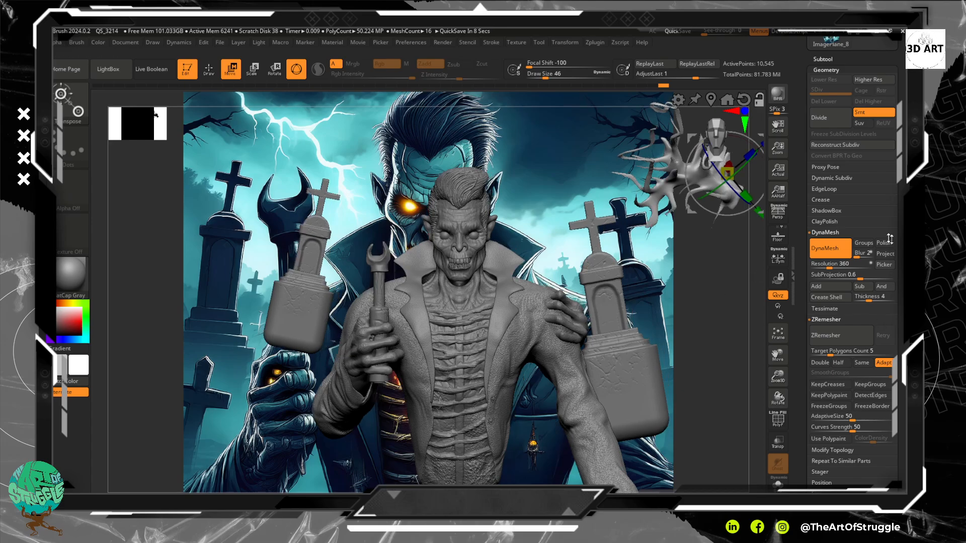
- Rebuild the branching mesh with DynaMesh at resolution 360 and smooth its upper branches at draw size 78
click(830, 249)
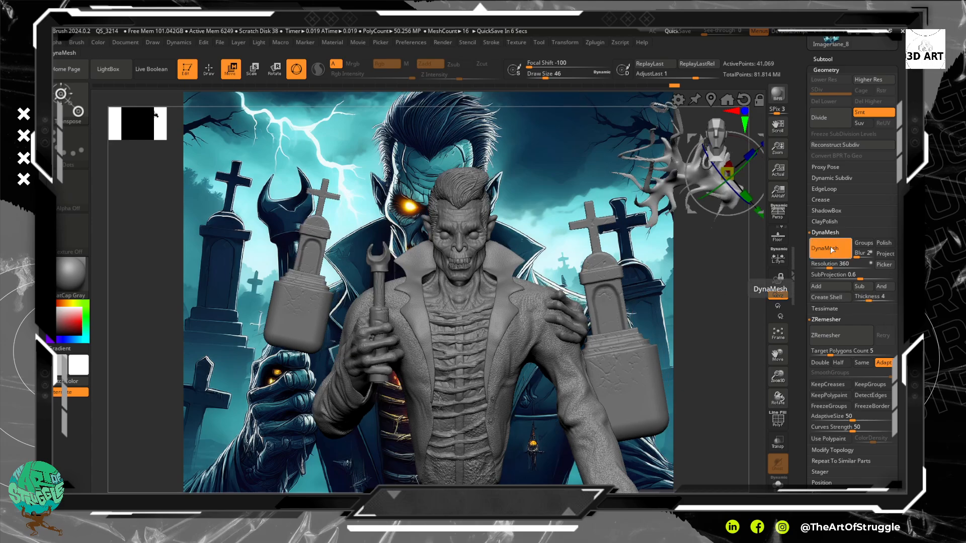
click(834, 342)
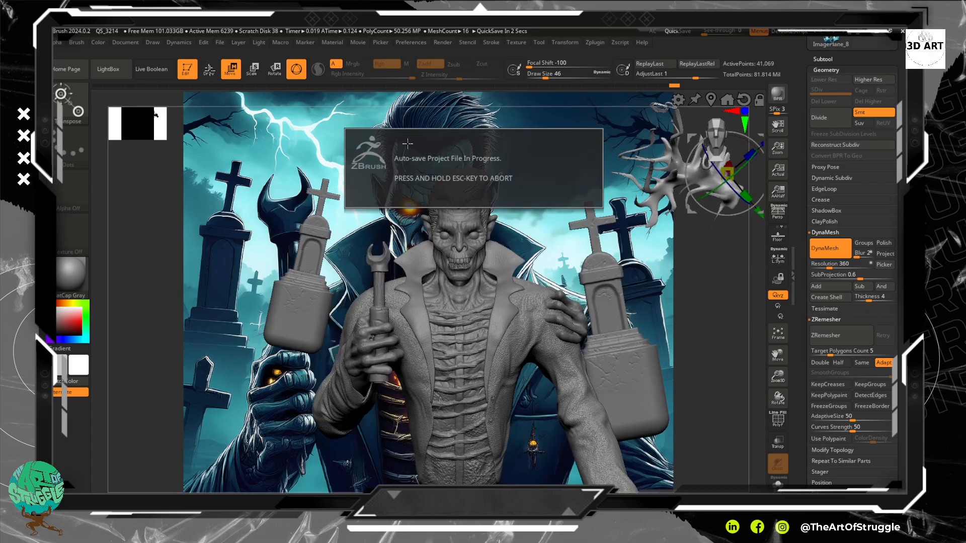
click(209, 70)
key(shift)
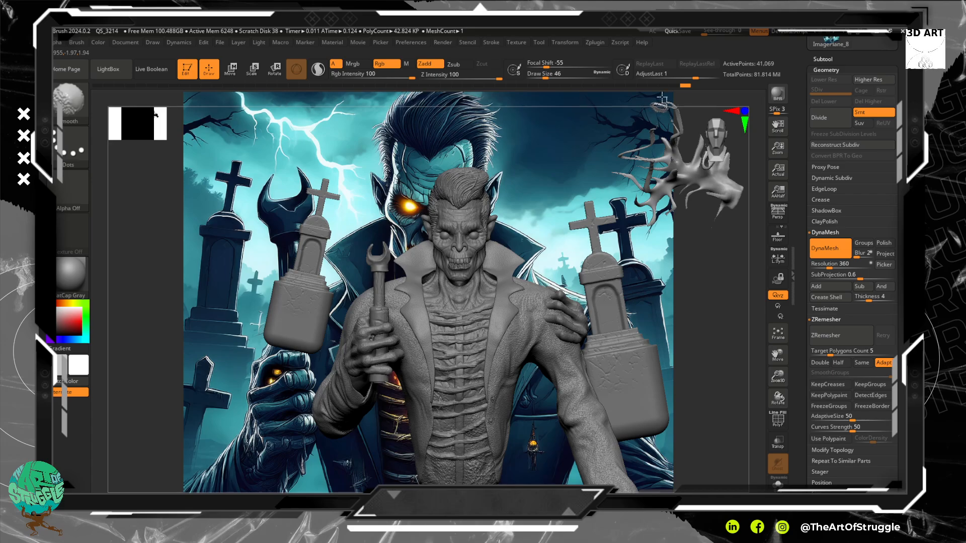
key(shift)
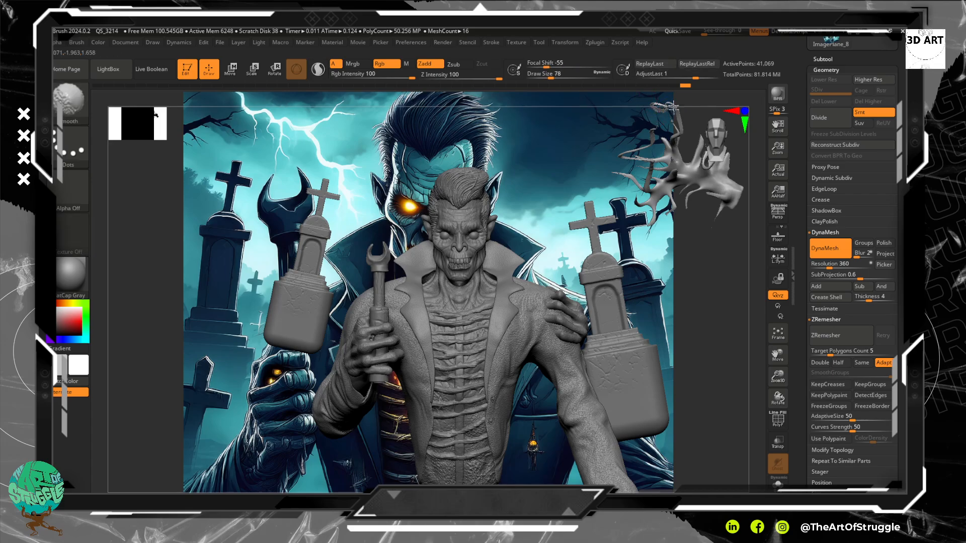
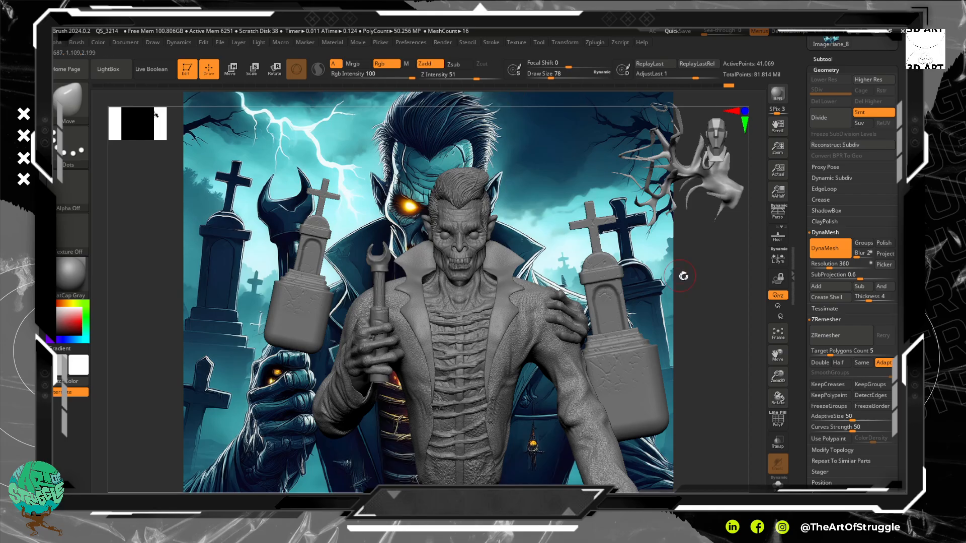
- Turn on perspective and frame the bust, tombstones and branches from the front to match the reference image
mouse_move(692, 257)
ctrl+right_down()
mouse_move(690, 166)
mouse_move(713, 314)
mouse_move(703, 291)
mouse_move(713, 312)
mouse_move(716, 289)
mouse_move(688, 259)
mouse_move(765, 391)
mouse_move(736, 389)
mouse_move(777, 275)
ctrl+right_up()
alt+right_drag(489, 410, 644, 337)
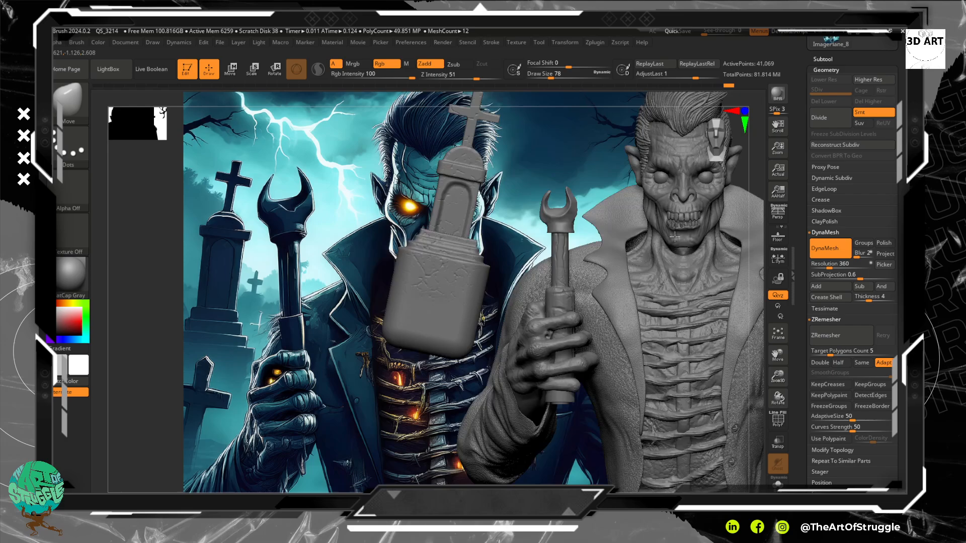
right_drag(674, 237, 662, 230)
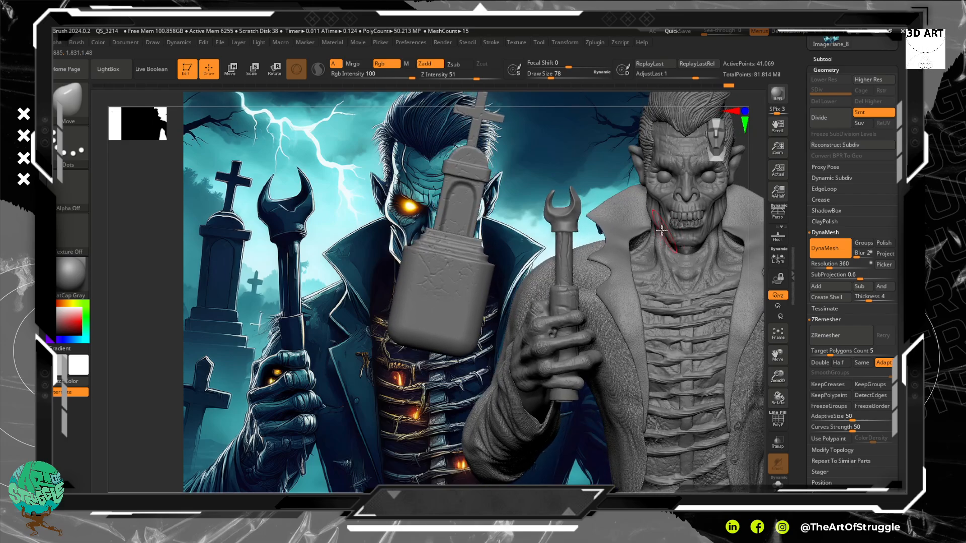
alt+drag(158, 296, 122, 320)
mouse_move(717, 227)
alt+mouse_down()
mouse_move(624, 218)
mouse_move(574, 240)
mouse_move(523, 247)
alt+mouse_up()
click(777, 212)
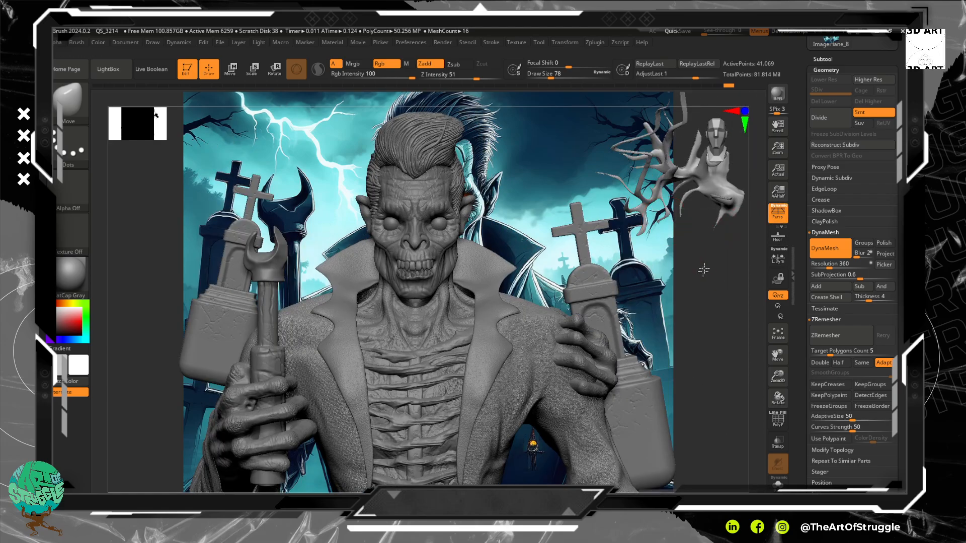
mouse_move(703, 270)
mouse_down()
mouse_move(726, 278)
mouse_move(744, 258)
mouse_move(718, 270)
mouse_move(707, 263)
mouse_move(728, 261)
mouse_move(726, 286)
mouse_move(749, 269)
mouse_move(761, 286)
mouse_move(779, 278)
mouse_up()
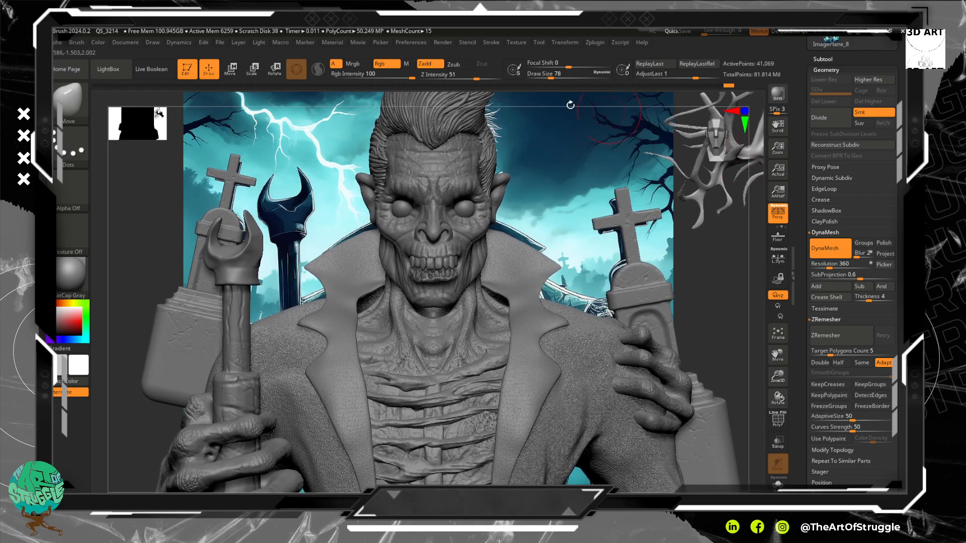
- Move and rotate the branching mesh with the gizmo so its branches reach inward above the tombstone cross behind the zombie's shoulder
click(231, 68)
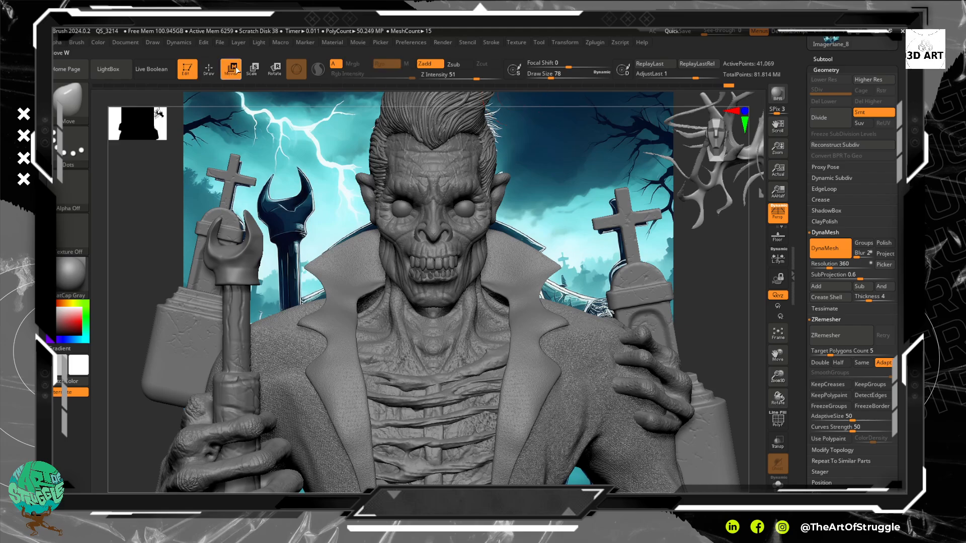
click(712, 181)
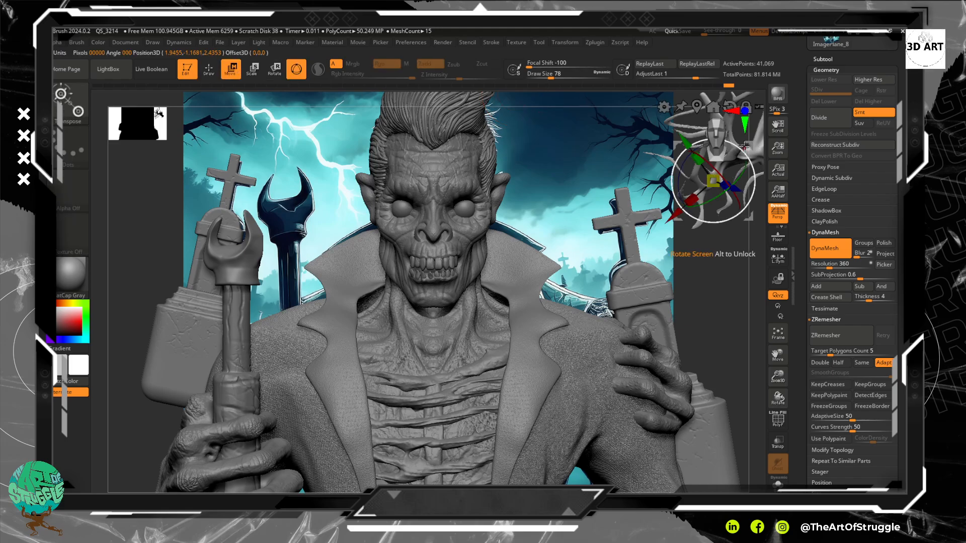
drag(744, 146, 743, 143)
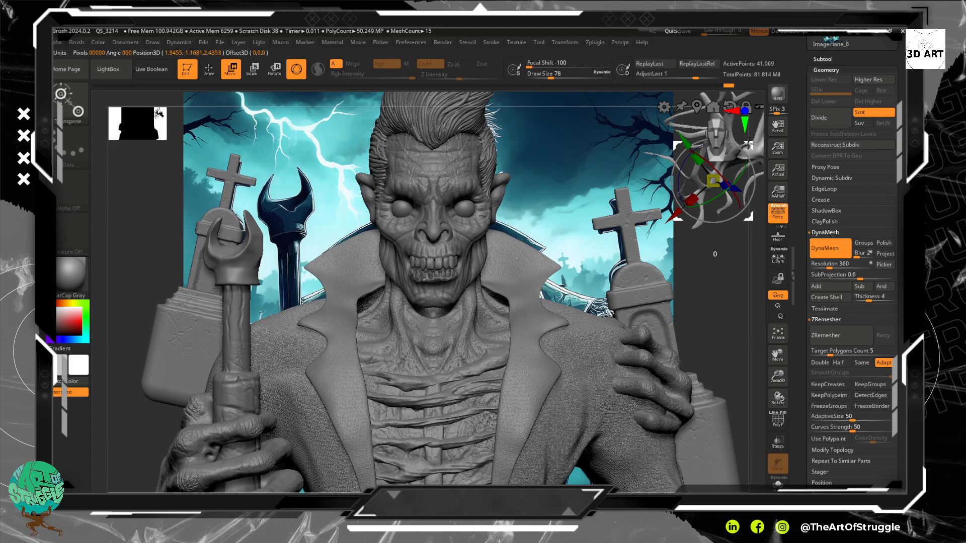
drag(674, 142, 601, 137)
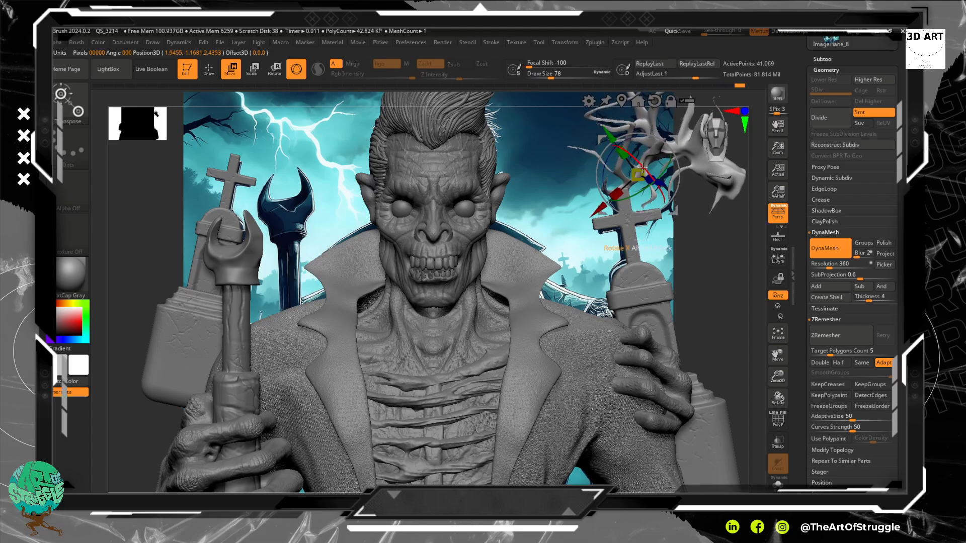
drag(642, 172, 641, 186)
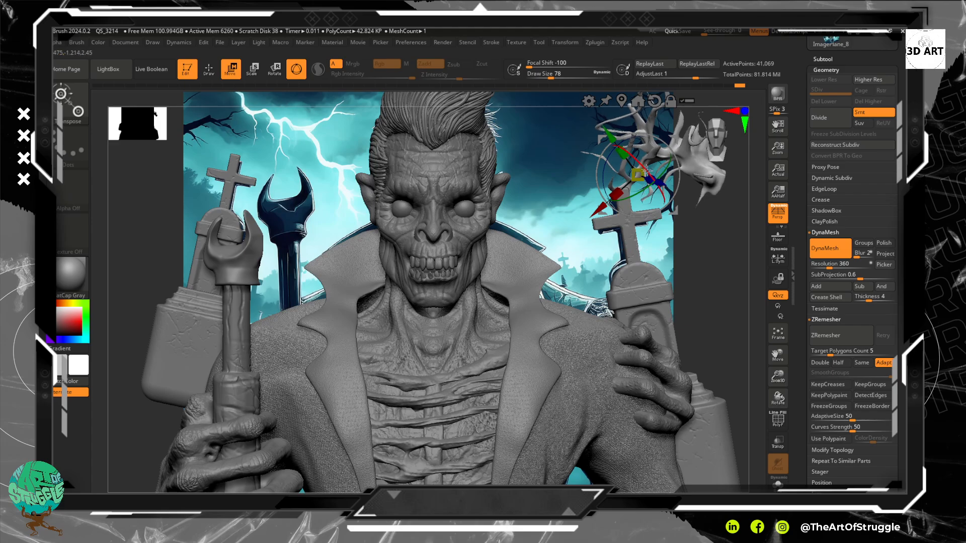
drag(646, 170, 637, 160)
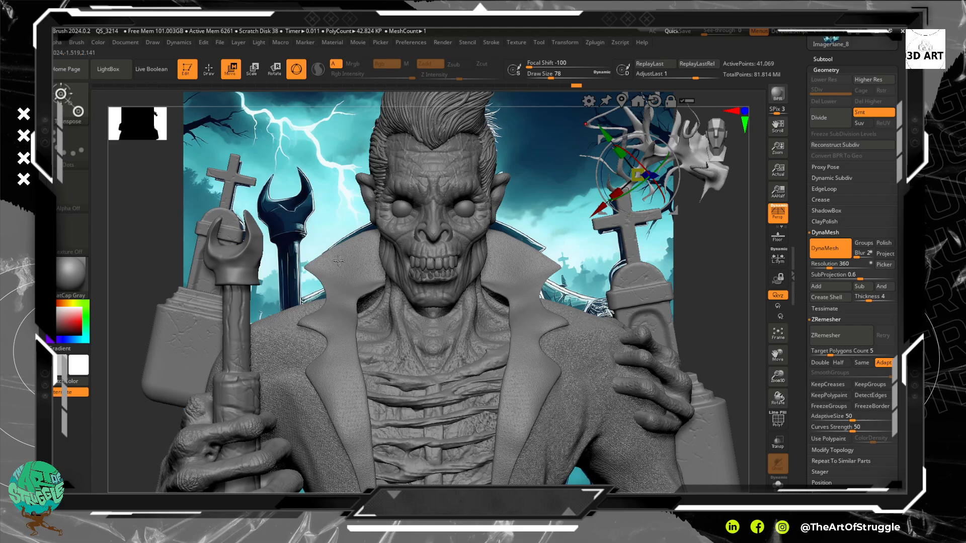
- Carve the trunk of the branching mesh with the ClayTubes brush in Zsub at draw size 14
key(b)
key(c)
key(t)
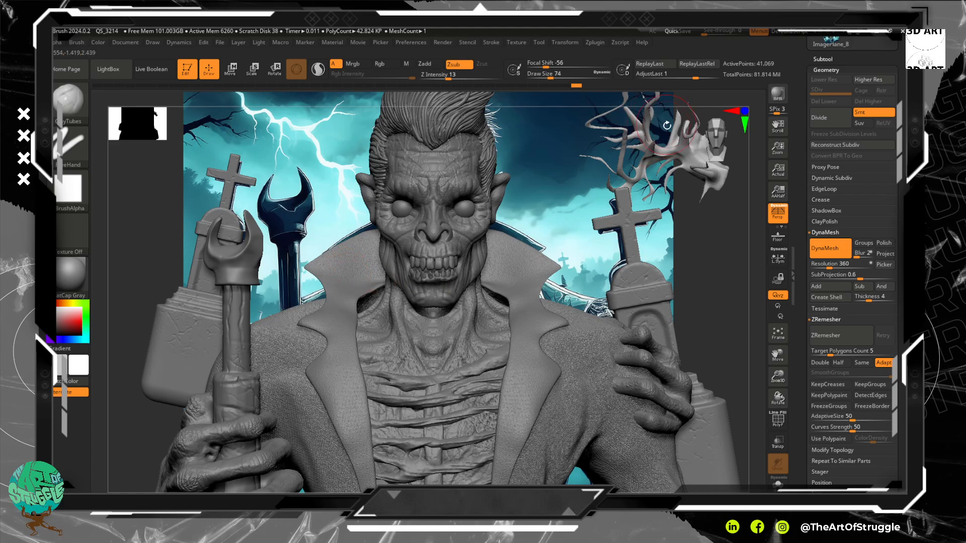
key(bracketleft)
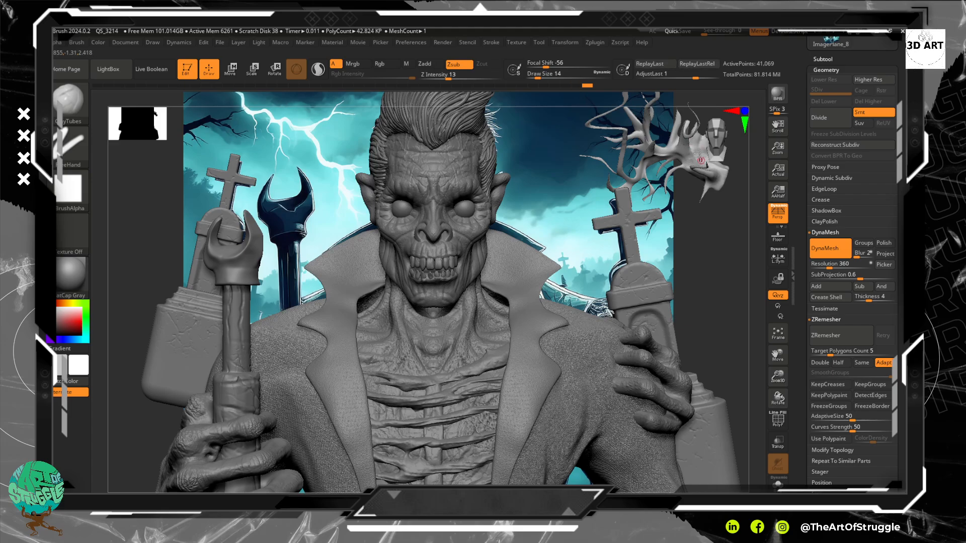
drag(699, 153, 701, 153)
drag(667, 225, 706, 228)
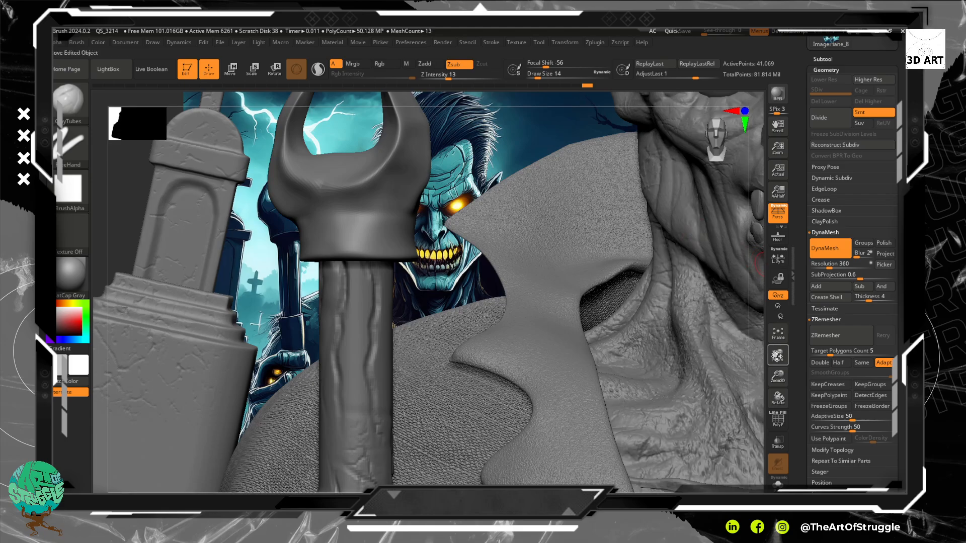
- Stamp Wood_Grunge5 bark detail over the trunk and larger branches using the Standard brush with DragRect at Z Intensity 34
click(778, 333)
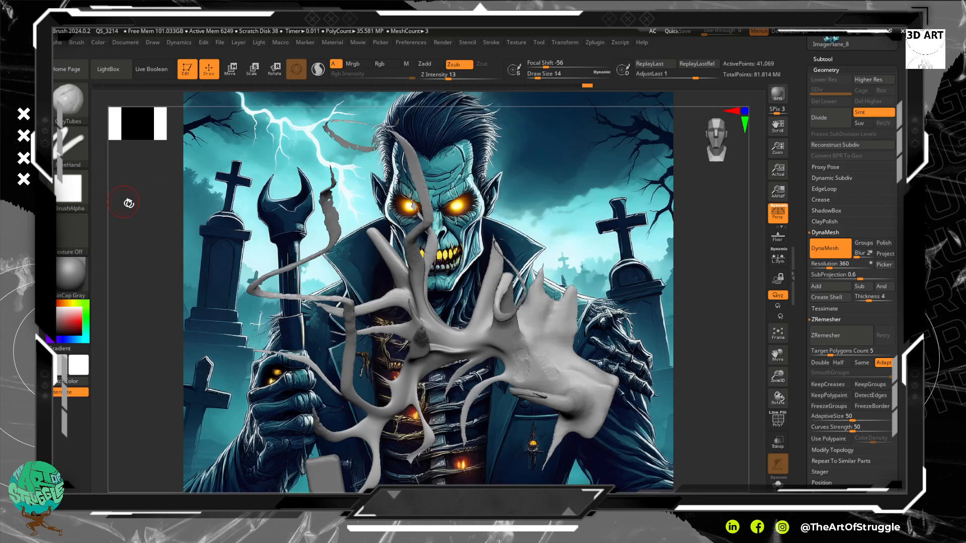
key(b)
key(s)
key(t)
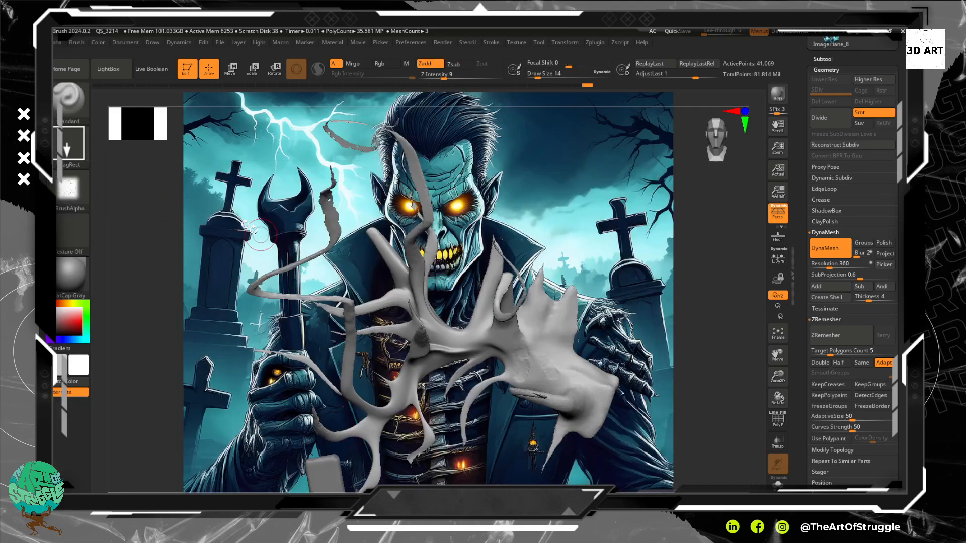
click(67, 188)
mouse_move(473, 394)
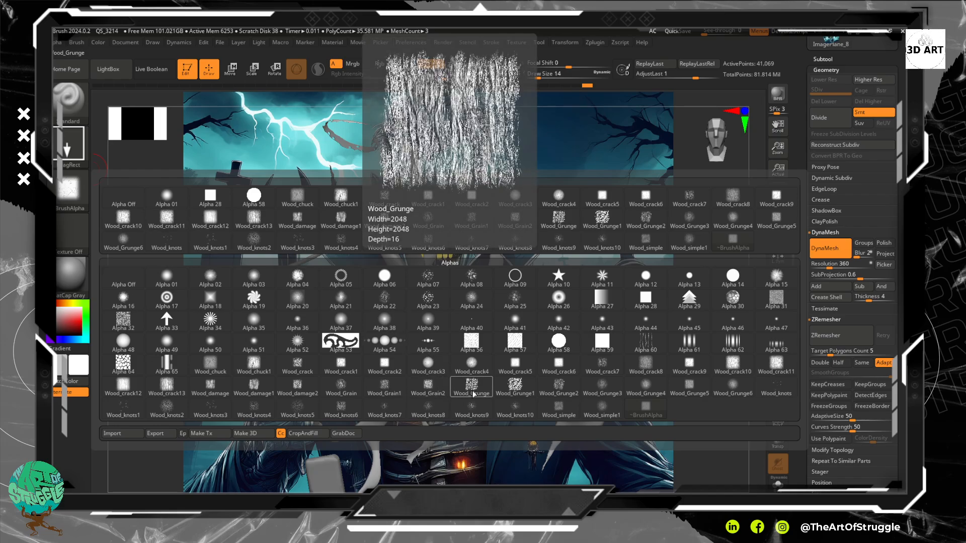
mouse_move(630, 408)
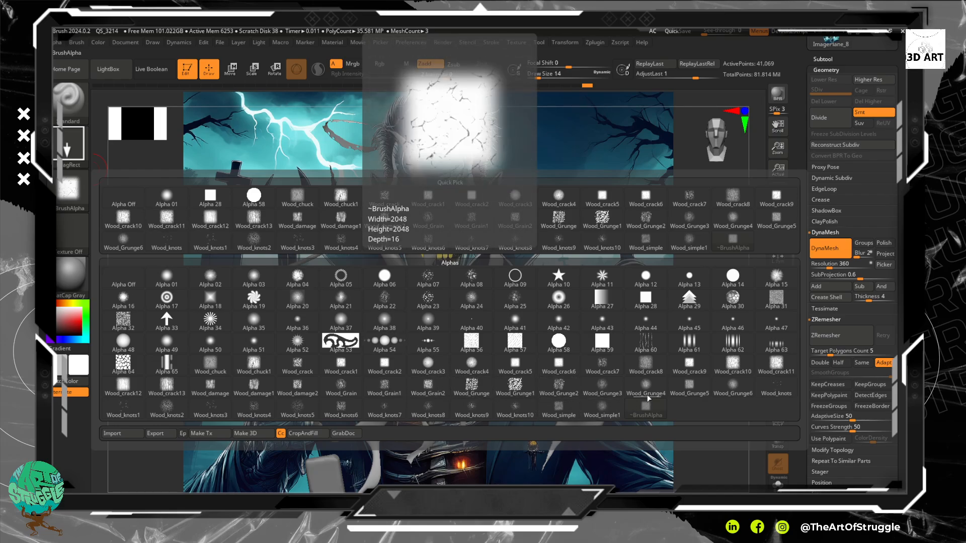
click(689, 387)
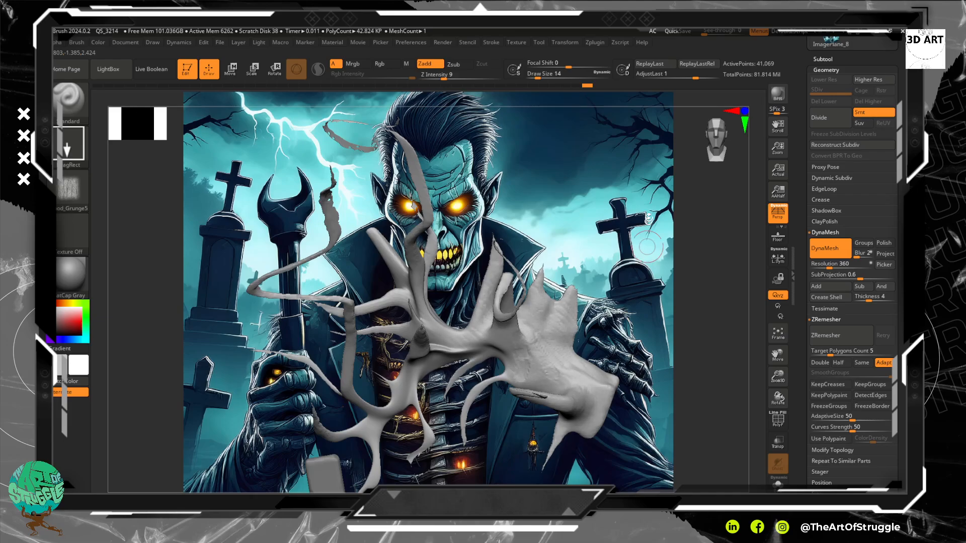
drag(452, 79, 474, 79)
drag(445, 351, 630, 485)
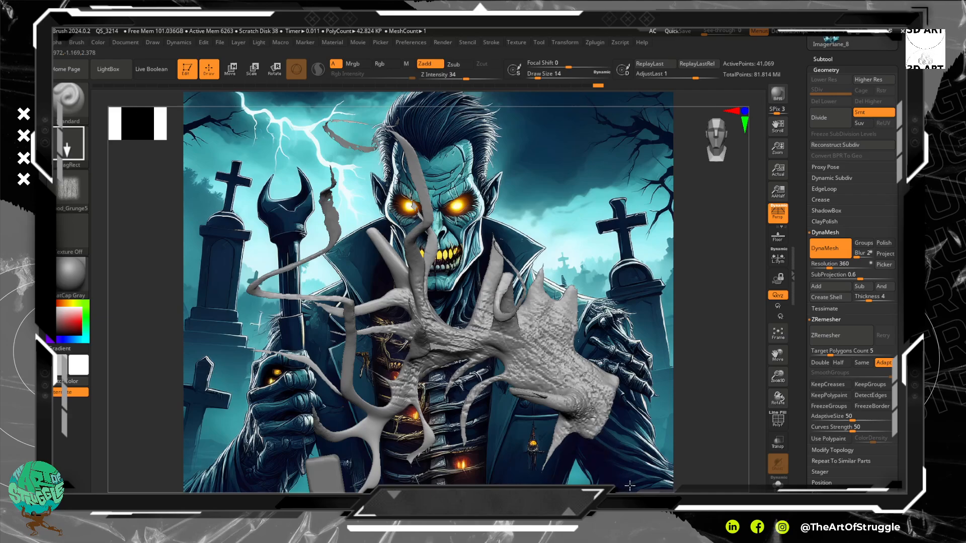
mouse_move(389, 271)
mouse_down()
mouse_move(453, 272)
mouse_move(395, 270)
mouse_move(402, 266)
mouse_move(418, 302)
mouse_up()
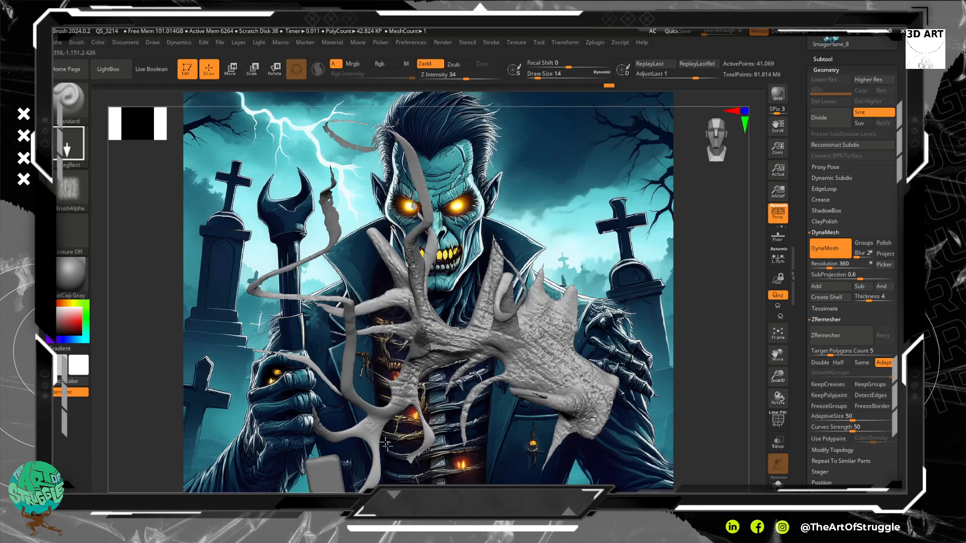
mouse_move(387, 444)
mouse_down()
mouse_move(388, 480)
mouse_move(376, 470)
mouse_up()
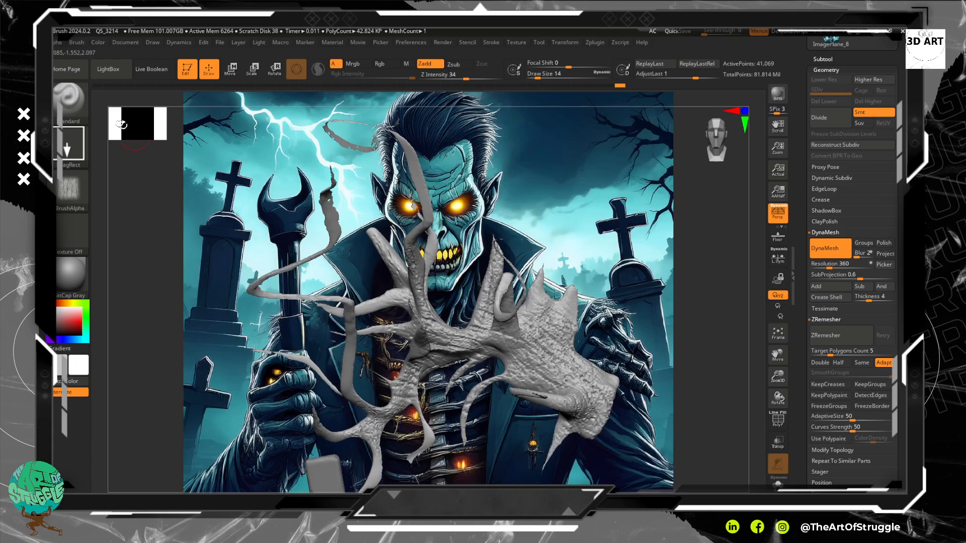
- Stamp the Wood_Grunge6 alpha over the thinner branches of the dead tree to complete its bark texture
click(66, 187)
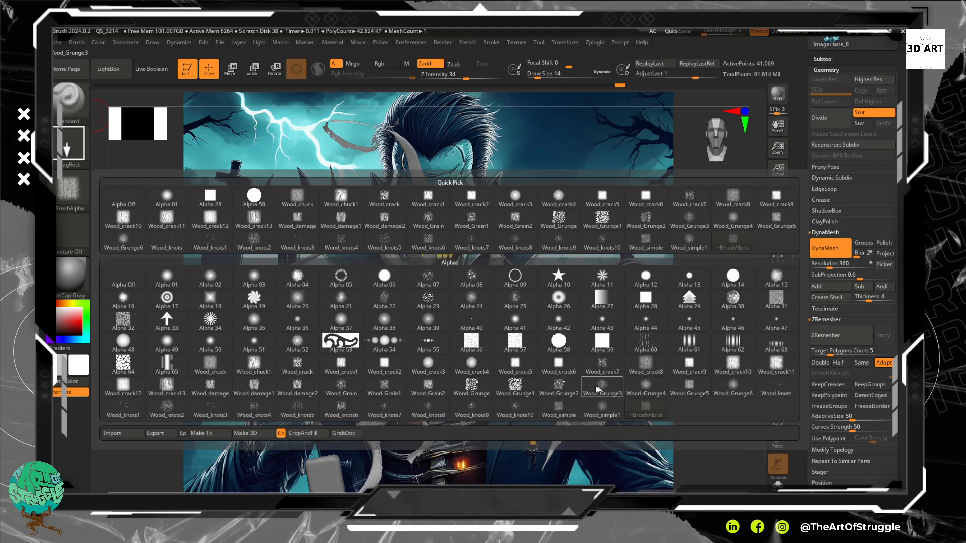
mouse_move(722, 397)
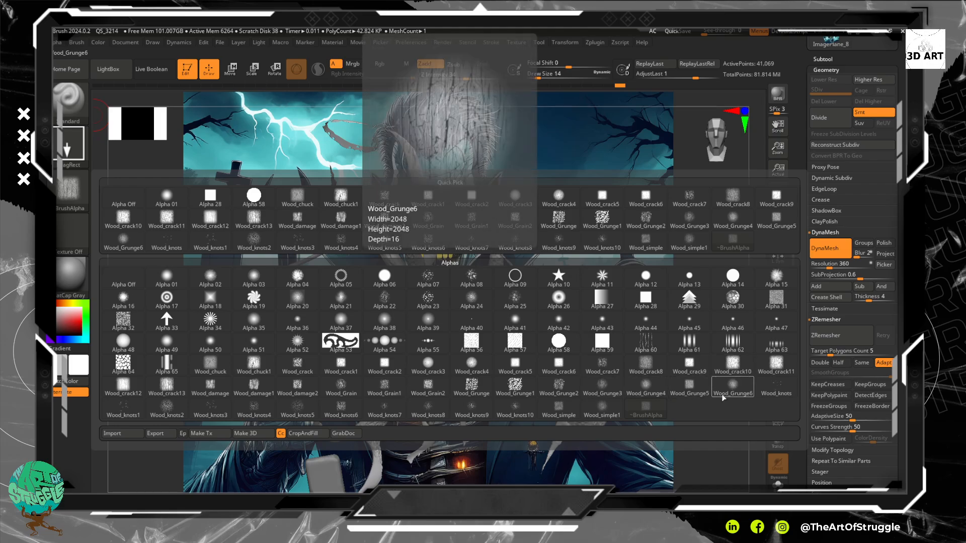
click(743, 397)
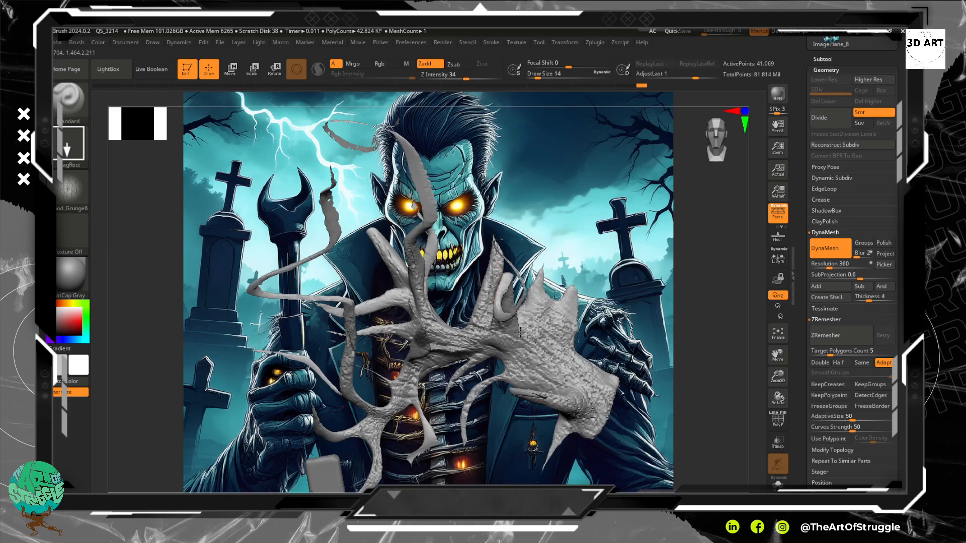
drag(433, 227, 445, 257)
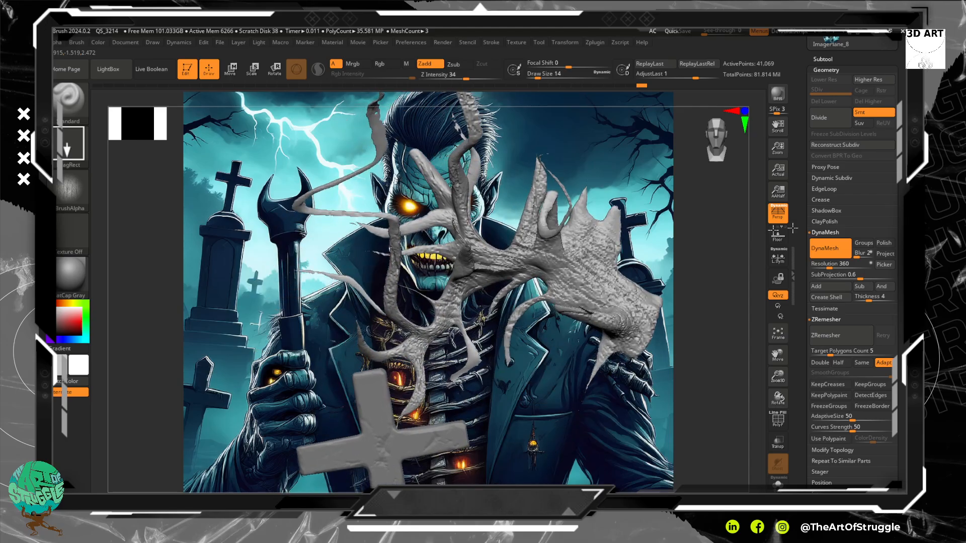
drag(703, 267, 696, 282)
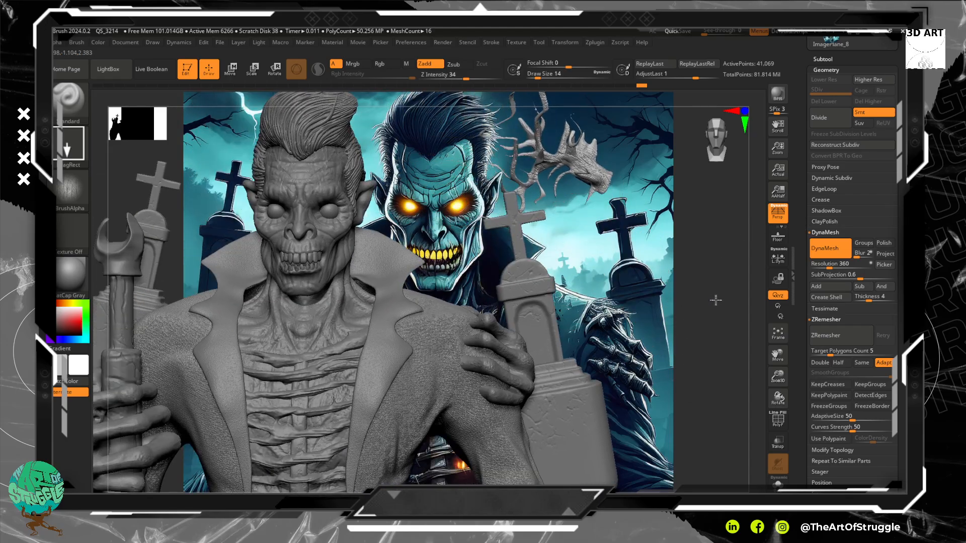
drag(778, 306, 614, 152)
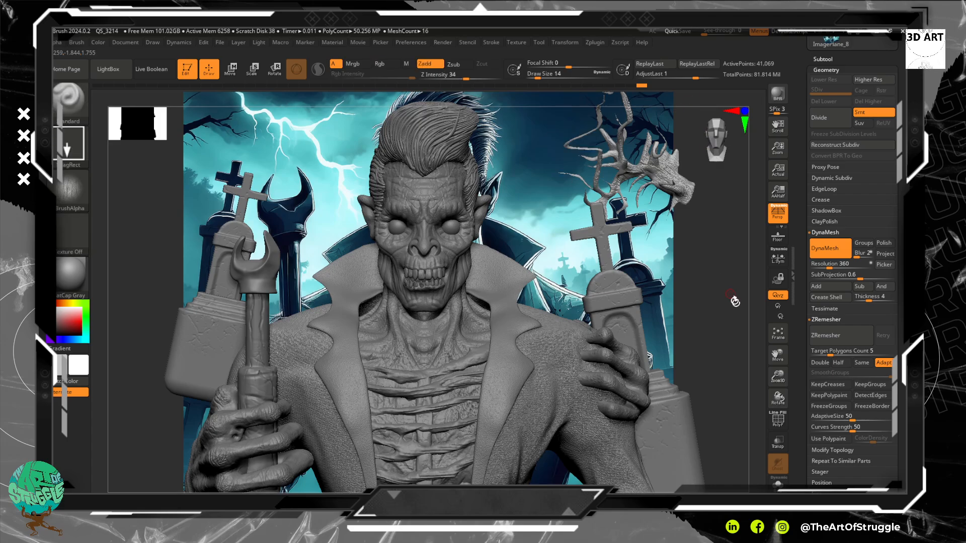
alt+drag(719, 301, 722, 250)
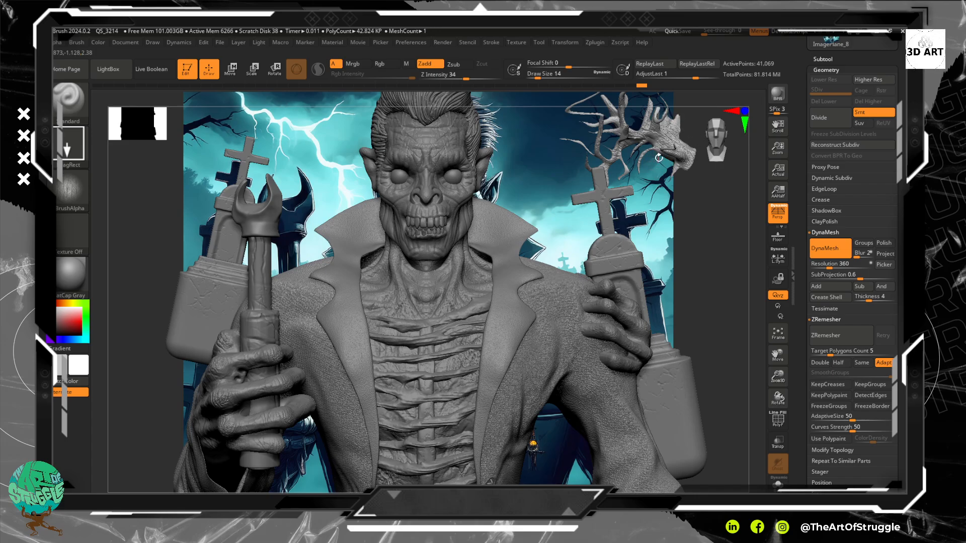
drag(674, 166, 669, 160)
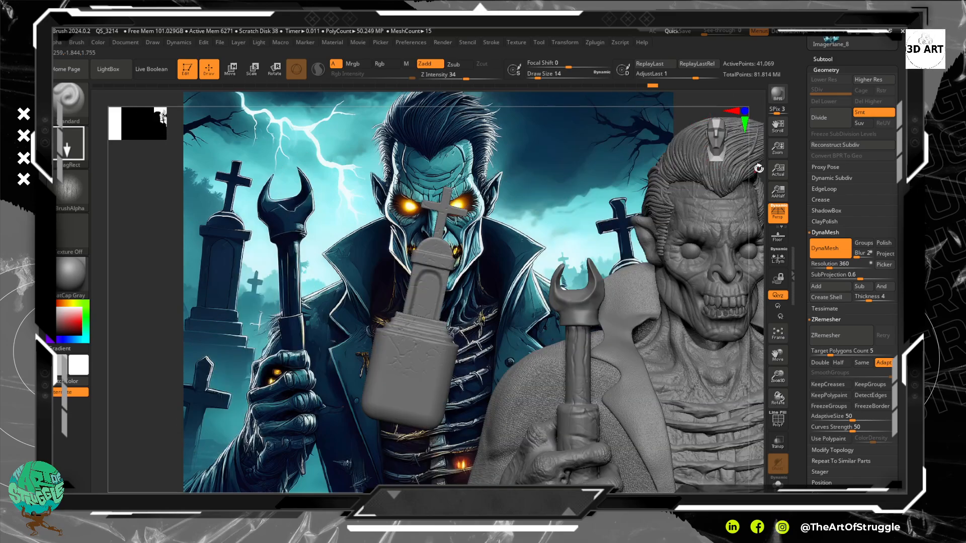
- Select the zombie body and reframe the bust, tombstones and textured branches over the background reference
alt+click(702, 206)
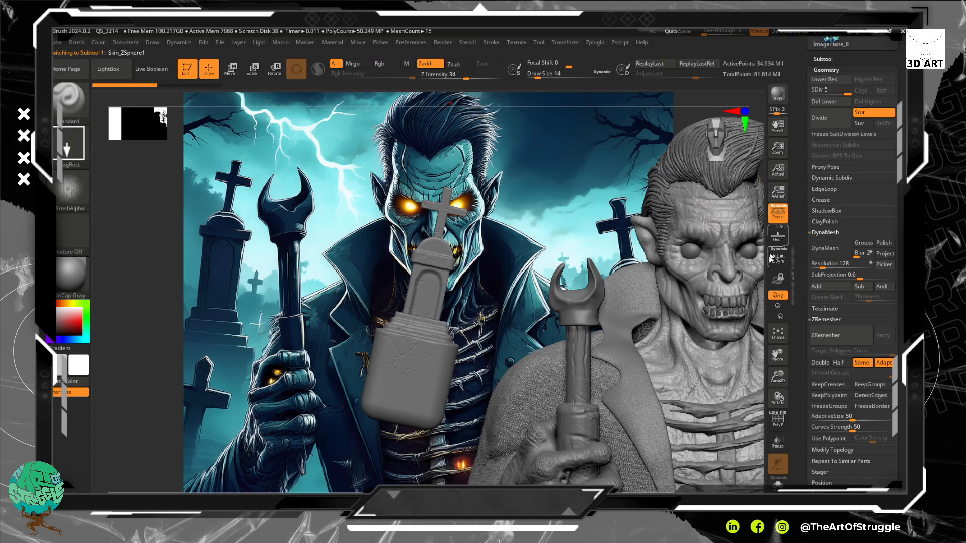
click(777, 336)
ctrl+right_drag(716, 321, 730, 375)
alt+right_drag(688, 338, 801, 285)
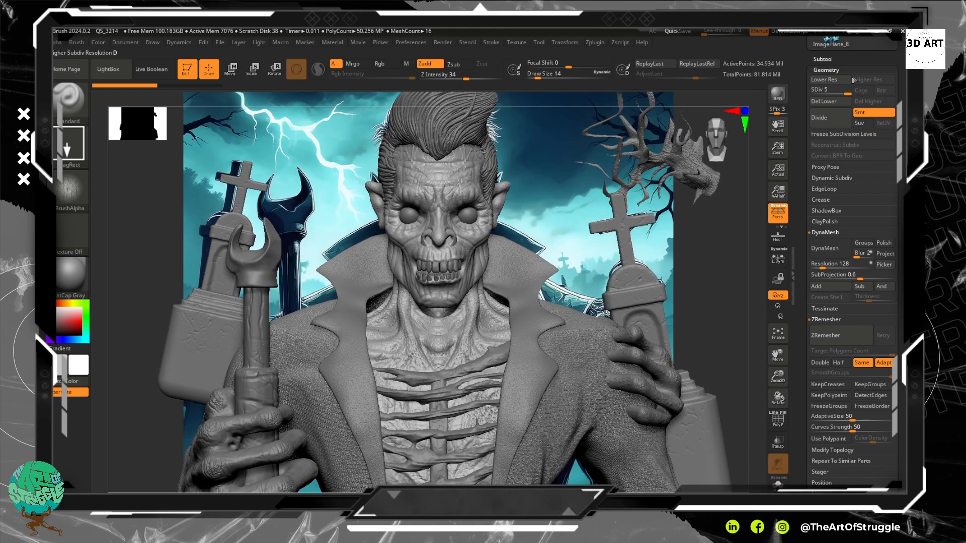
- Select the branching mesh, duplicate it within its subtool and rotate the copy beside the tombstone cross
click(828, 58)
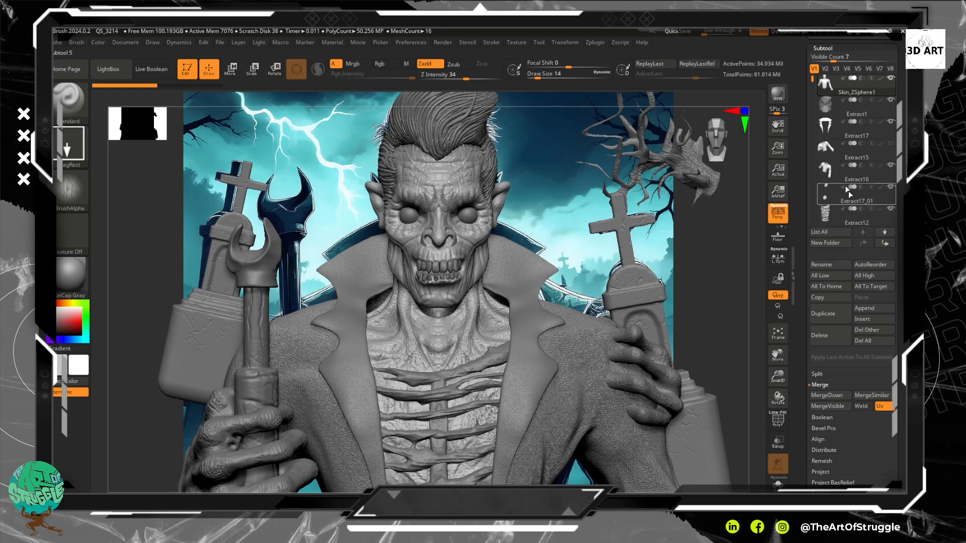
alt+click(697, 158)
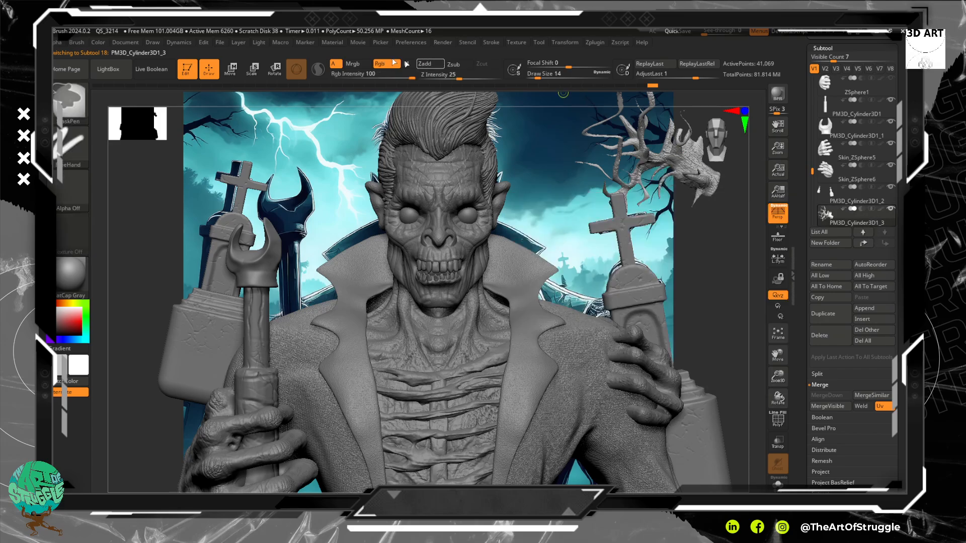
click(231, 69)
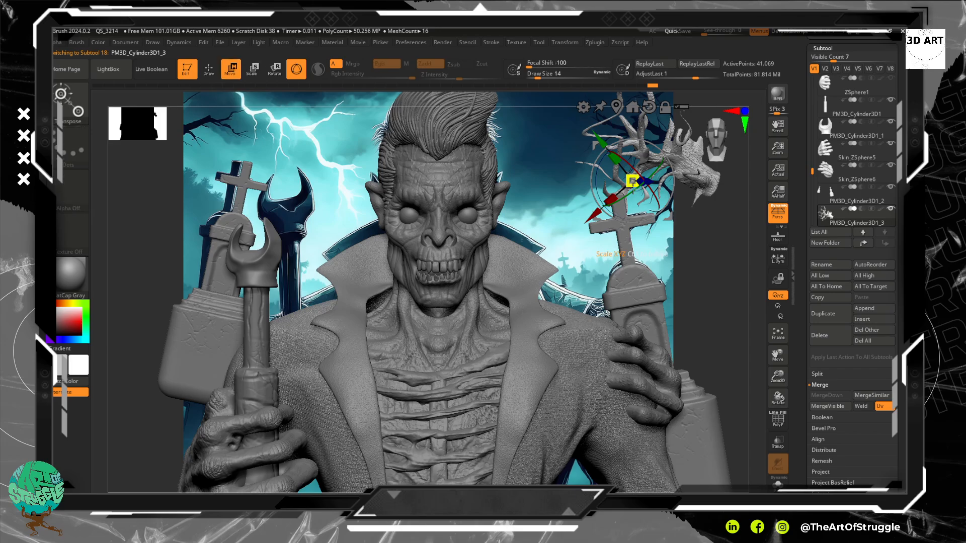
ctrl+drag(597, 220, 561, 254)
drag(622, 179, 595, 151)
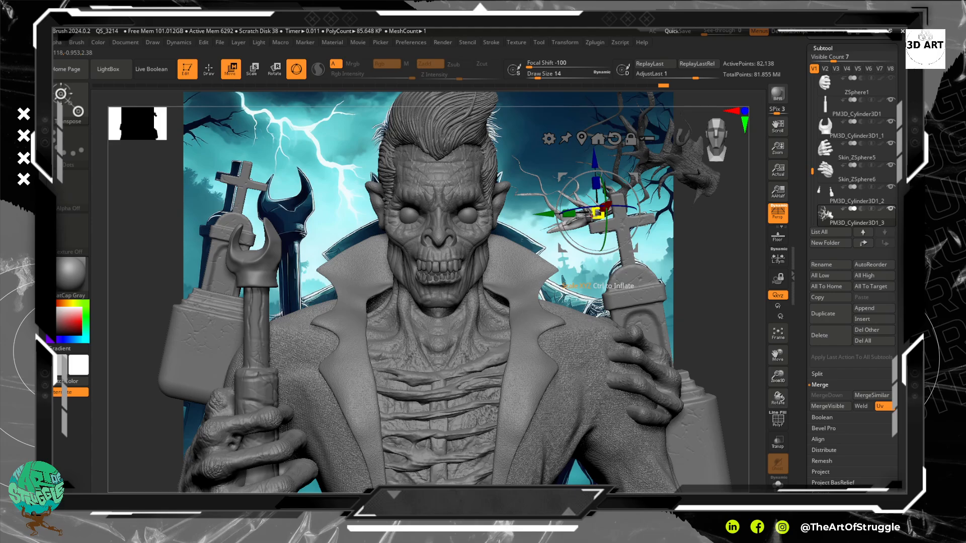
- Move the duplicated branches behind the tombstone cross, scale them down and rotate them below the original branches
drag(595, 214, 685, 197)
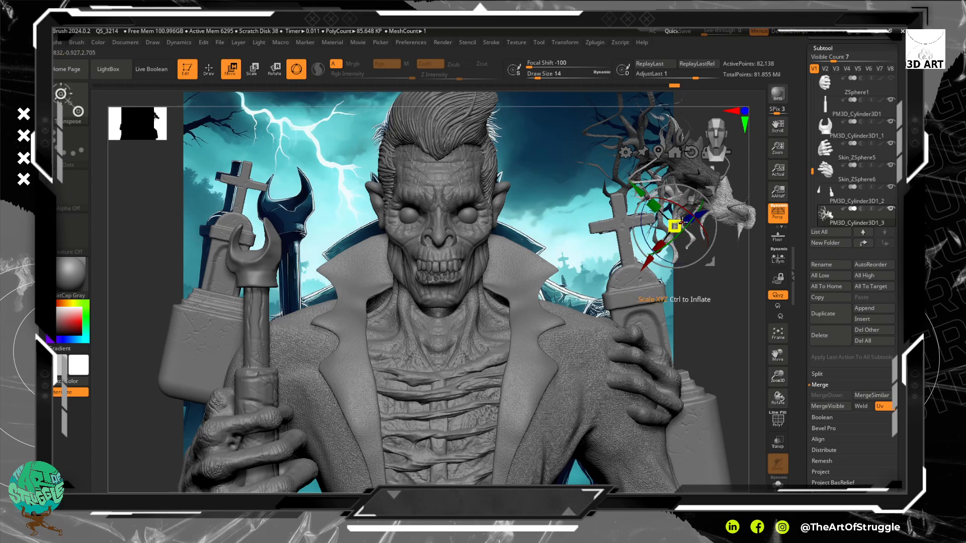
drag(683, 223, 698, 227)
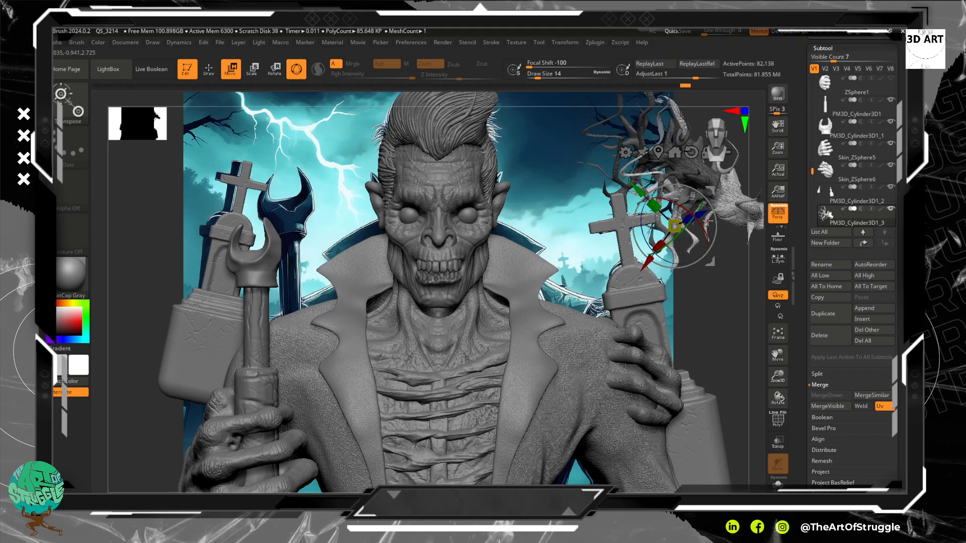
drag(700, 216, 657, 279)
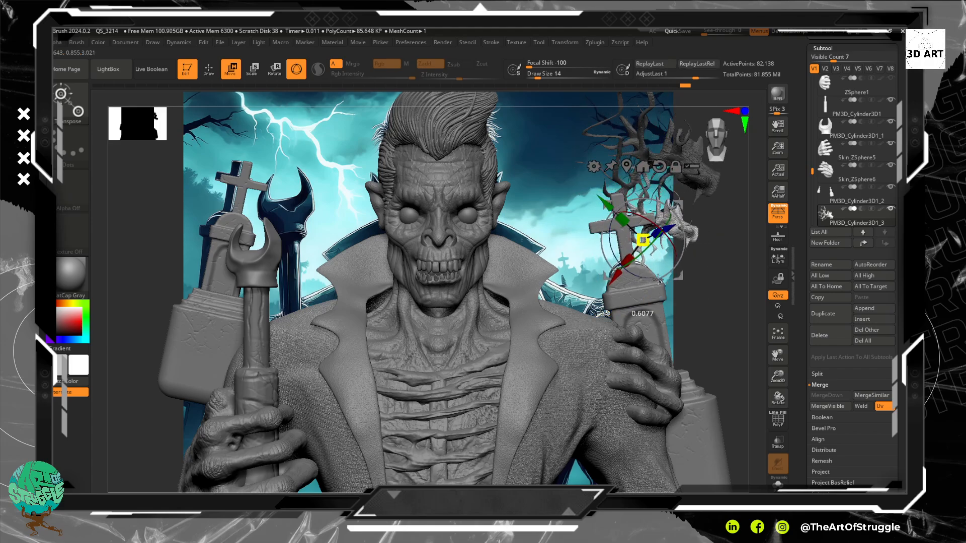
drag(683, 232, 675, 203)
drag(647, 239, 628, 209)
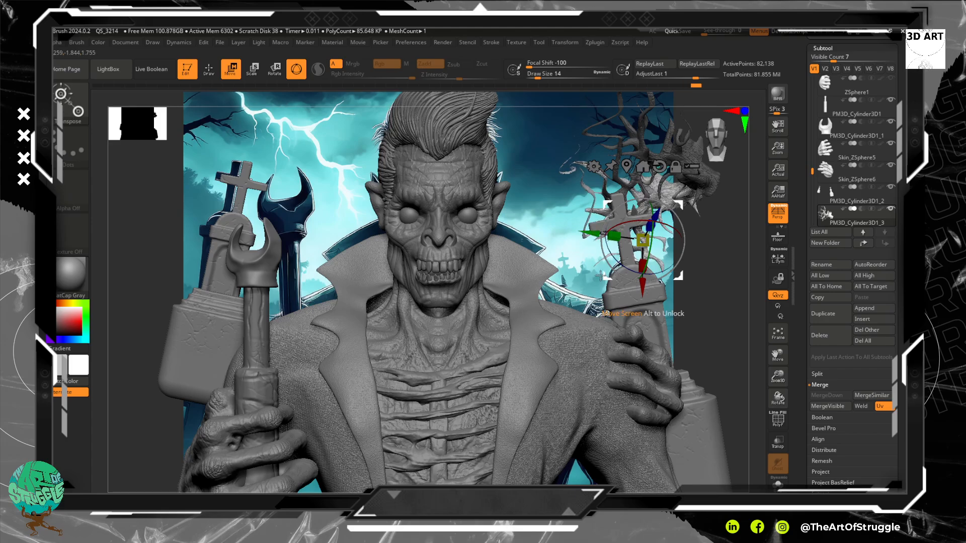
- Move the duplicated branches outward behind the tombstone cross, tilt them below the original branches and clear the mask
drag(609, 276, 632, 285)
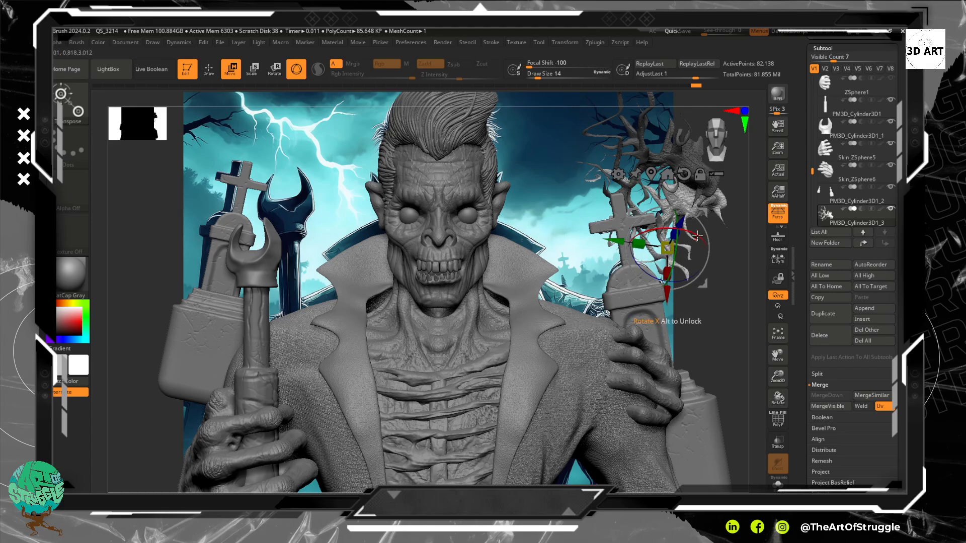
mouse_move(667, 245)
mouse_down()
mouse_move(681, 266)
mouse_move(682, 251)
mouse_move(668, 248)
mouse_move(677, 260)
mouse_up()
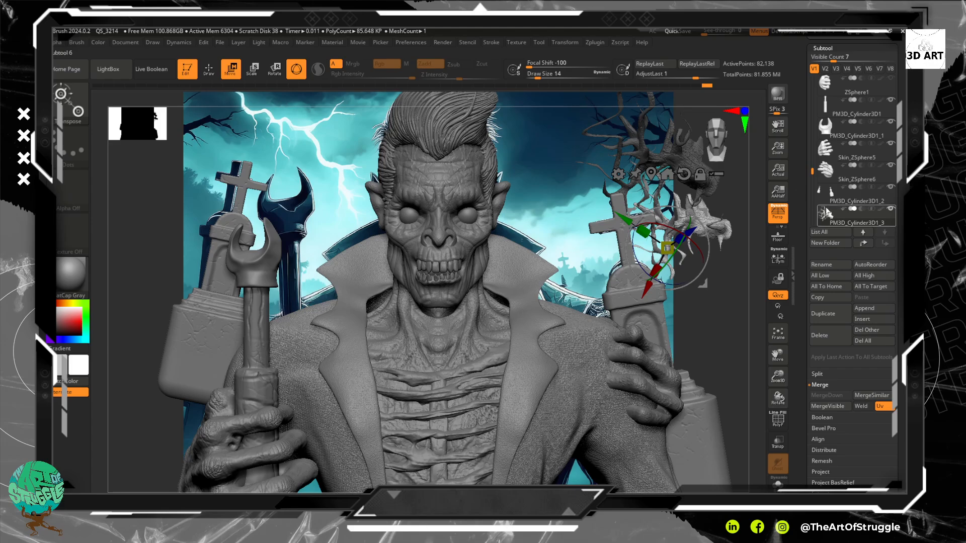
key(ctrl)
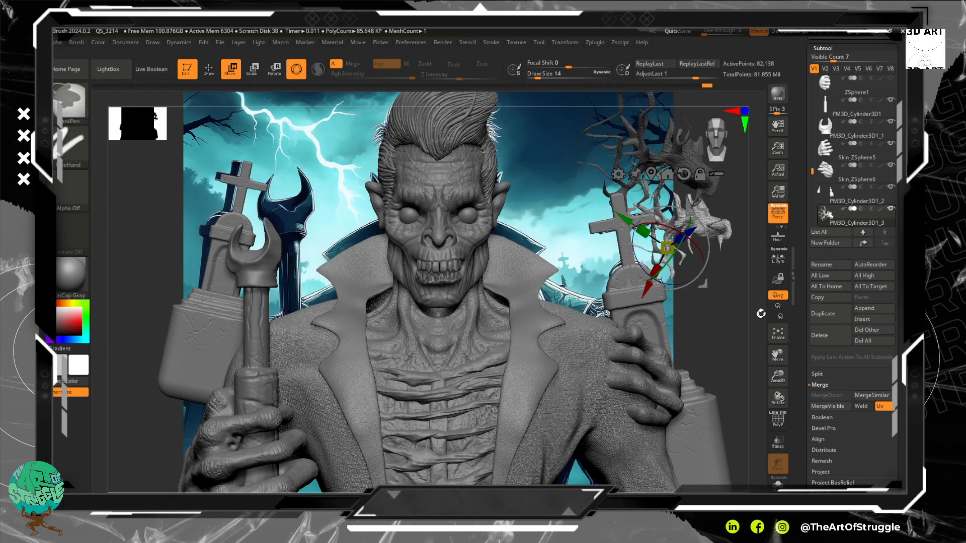
ctrl+click(725, 317)
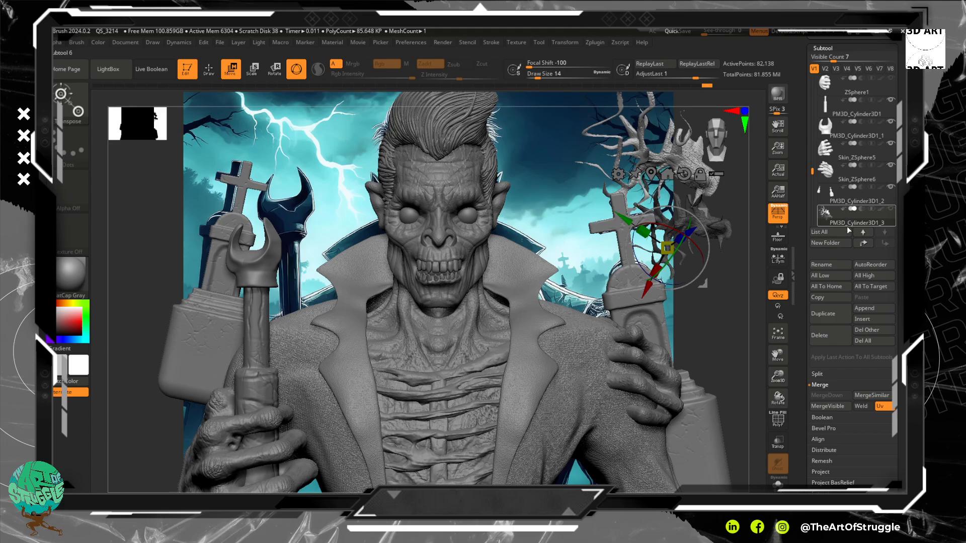
ctrl+drag(718, 288, 731, 302)
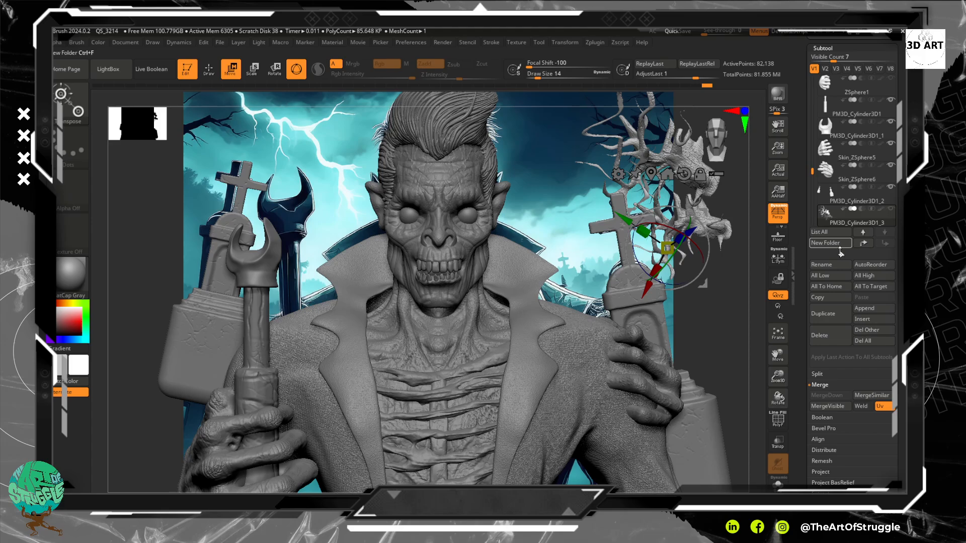
- Duplicate the branches subtool, move the copy behind the wrench-side tombstone, then rotate and enlarge it above the cross
click(827, 313)
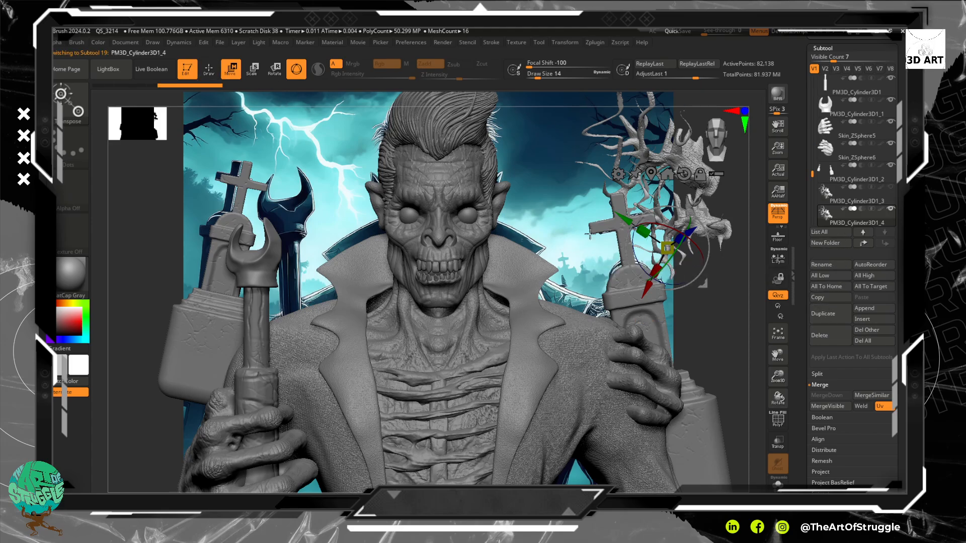
drag(667, 248, 348, 240)
drag(386, 282, 247, 273)
drag(213, 210, 250, 270)
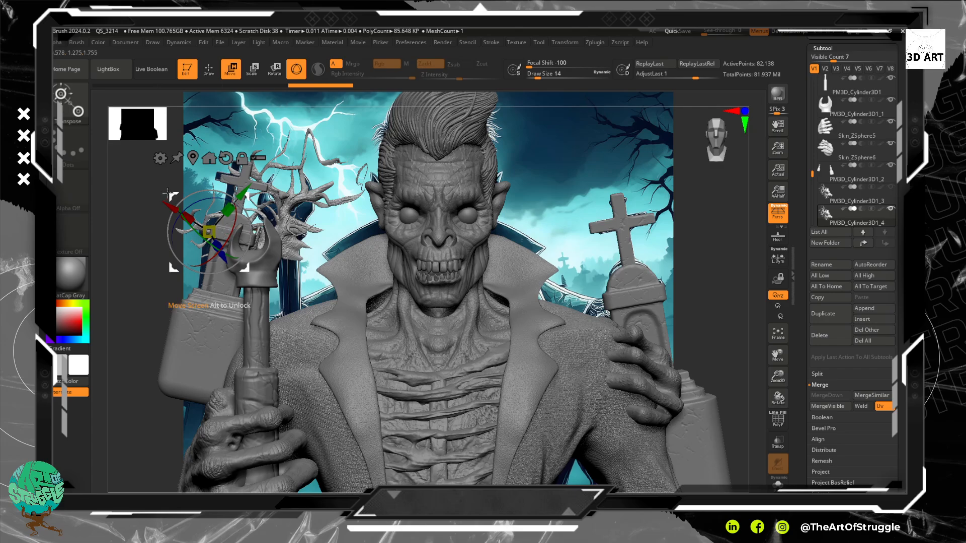
drag(165, 194, 173, 152)
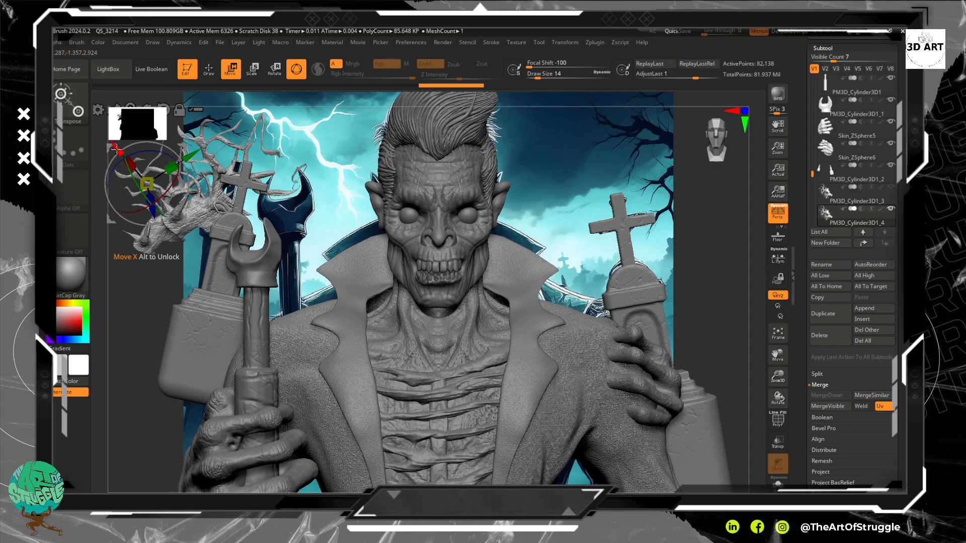
mouse_move(118, 150)
mouse_down()
mouse_move(87, 101)
mouse_move(147, 153)
mouse_move(145, 161)
mouse_move(147, 154)
mouse_up()
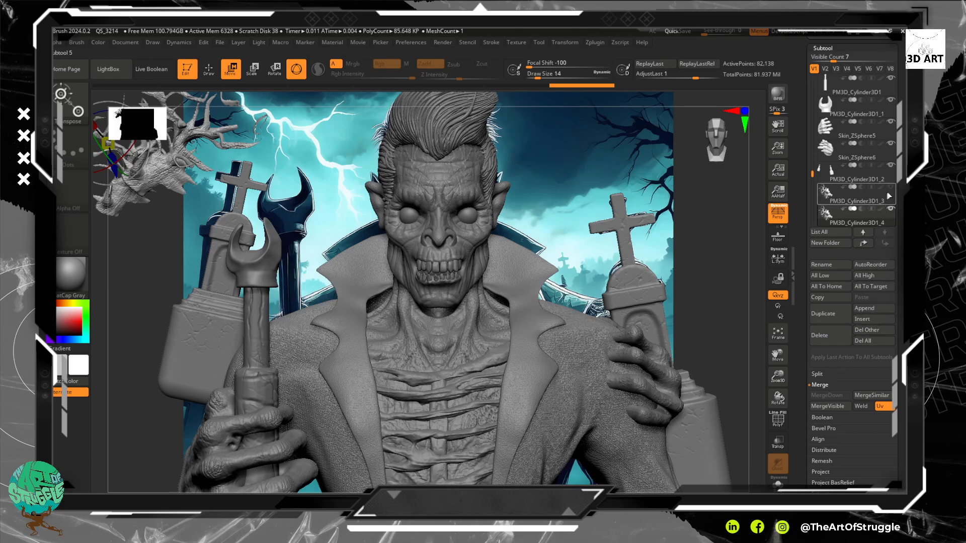
- Show the original branches subtool again and compare the composition with perspective off and on
mouse_move(892, 186)
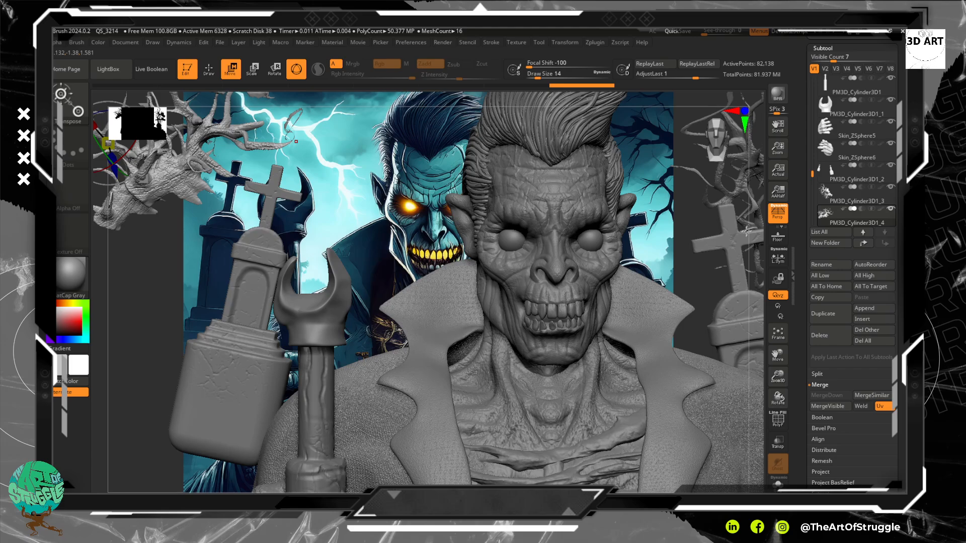
click(780, 212)
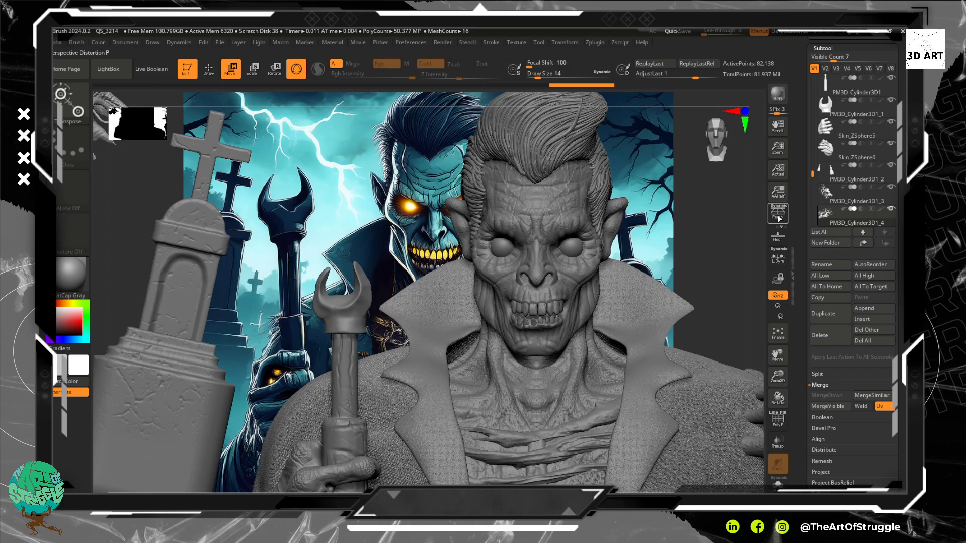
click(778, 214)
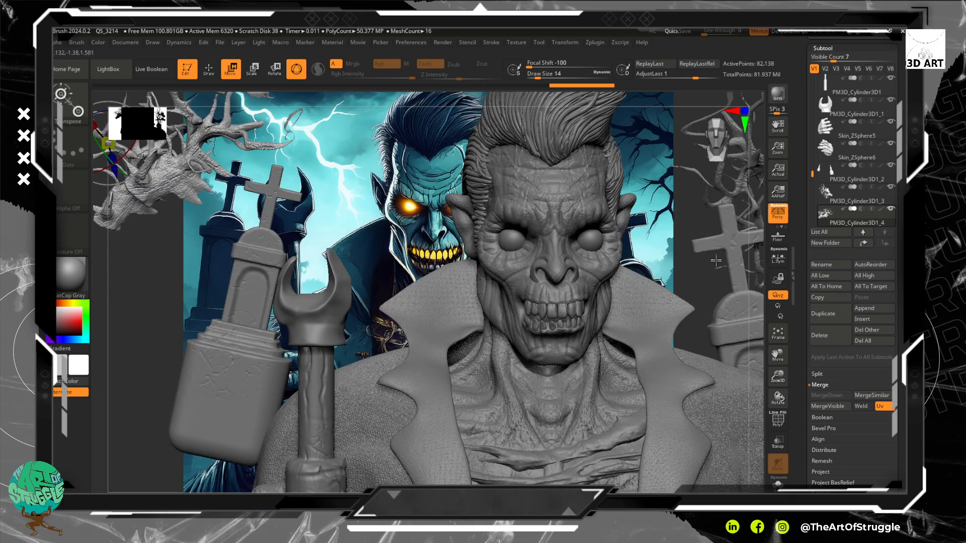
alt+drag(686, 246, 598, 238)
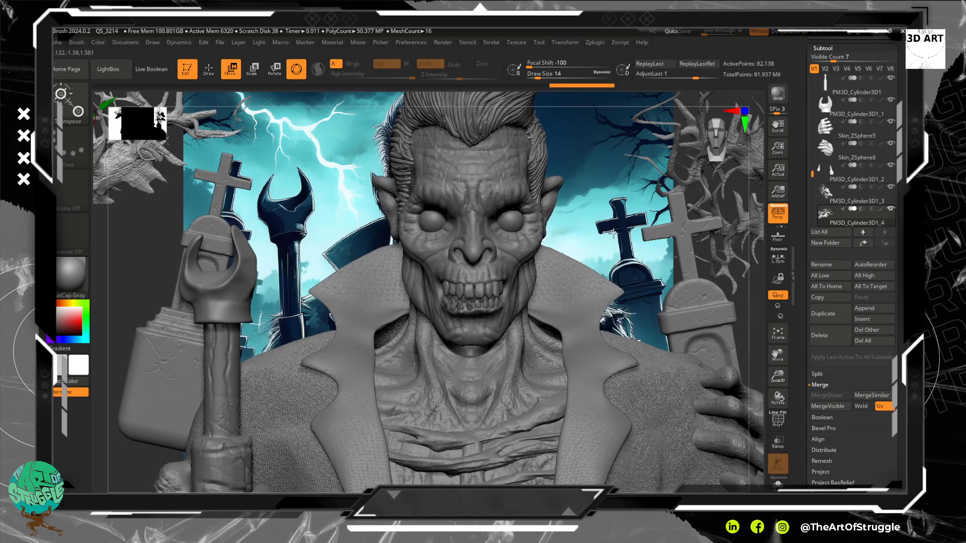
- Select the tombstones subtool and place the transform gizmo at the upper end of the wrench-side tombstone's base
alt+click(177, 379)
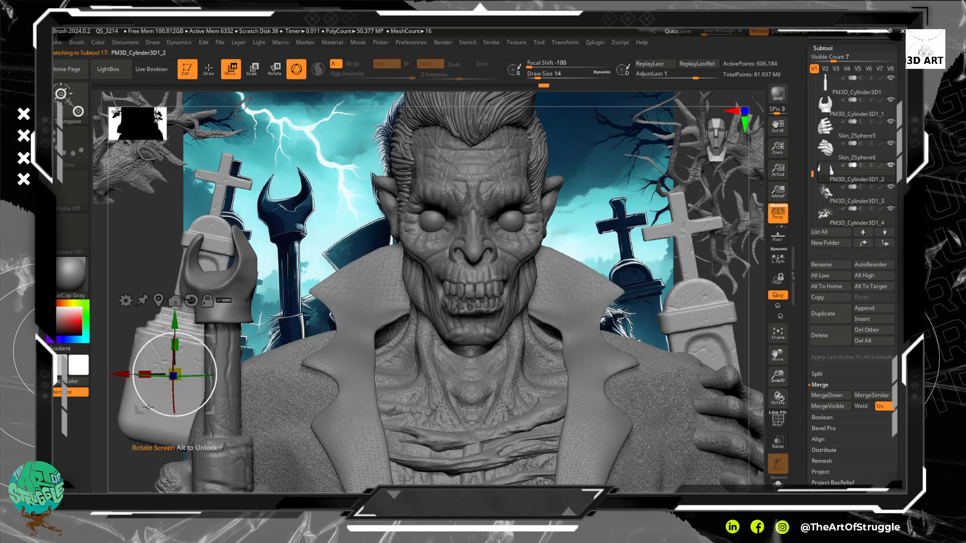
drag(146, 335, 132, 279)
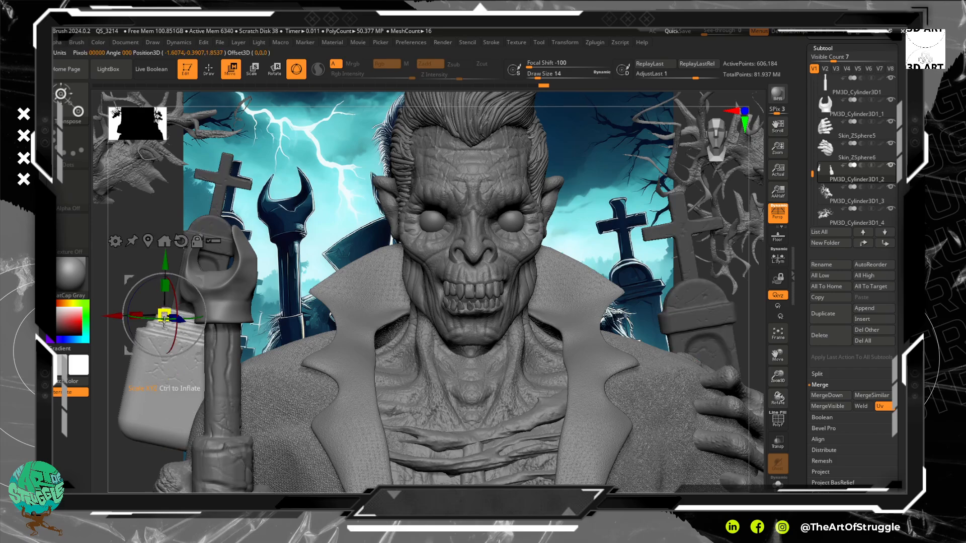
ctrl+drag(103, 386, 313, 489)
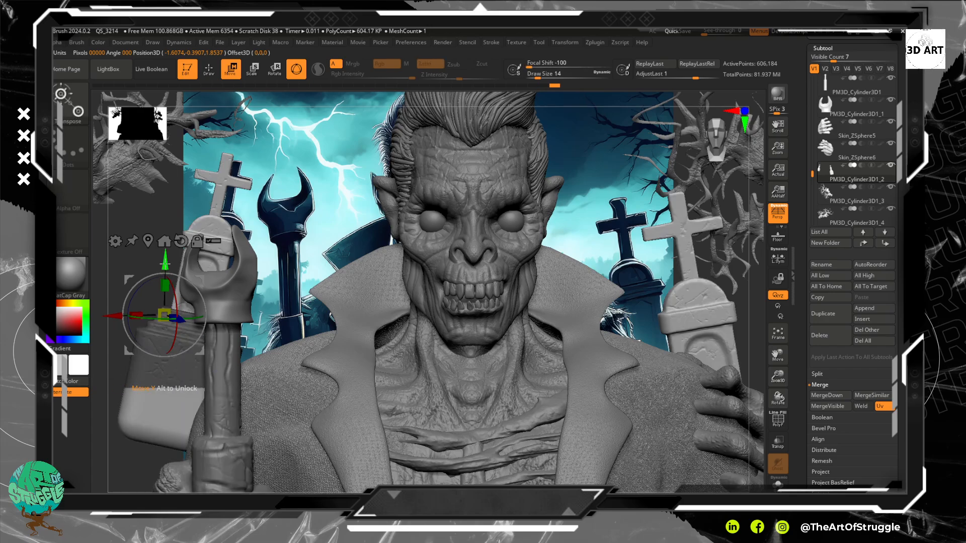
key(ctrl+z)
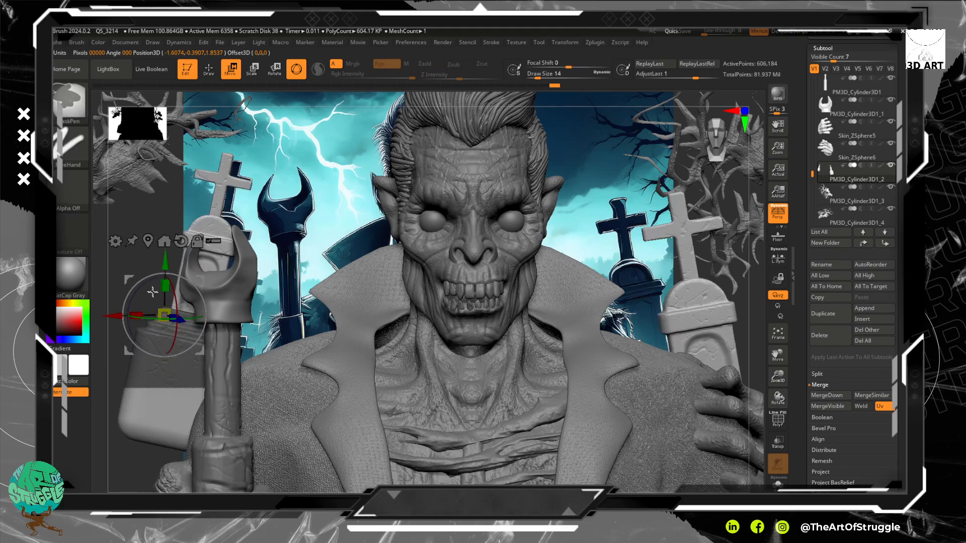
ctrl+click(113, 253)
ctrl+click(108, 376)
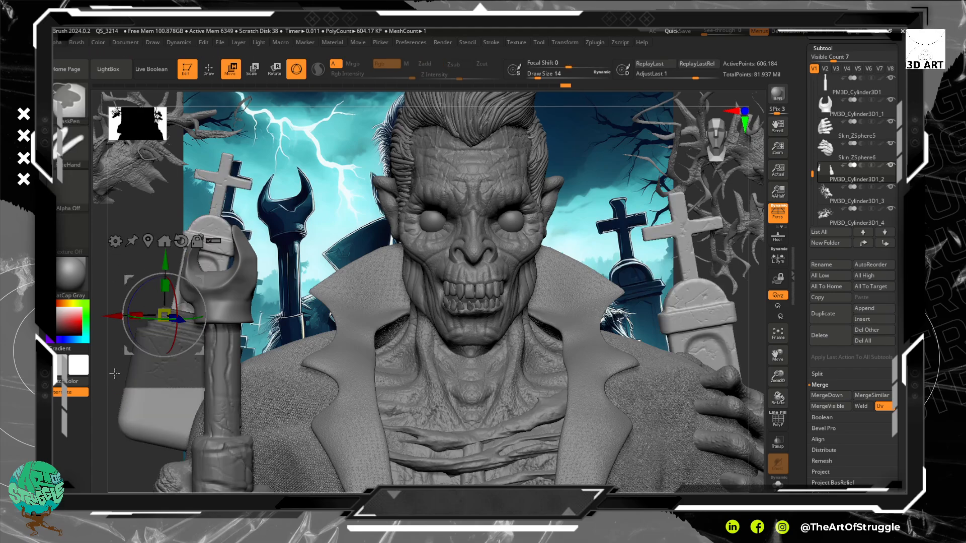
ctrl+click(125, 248)
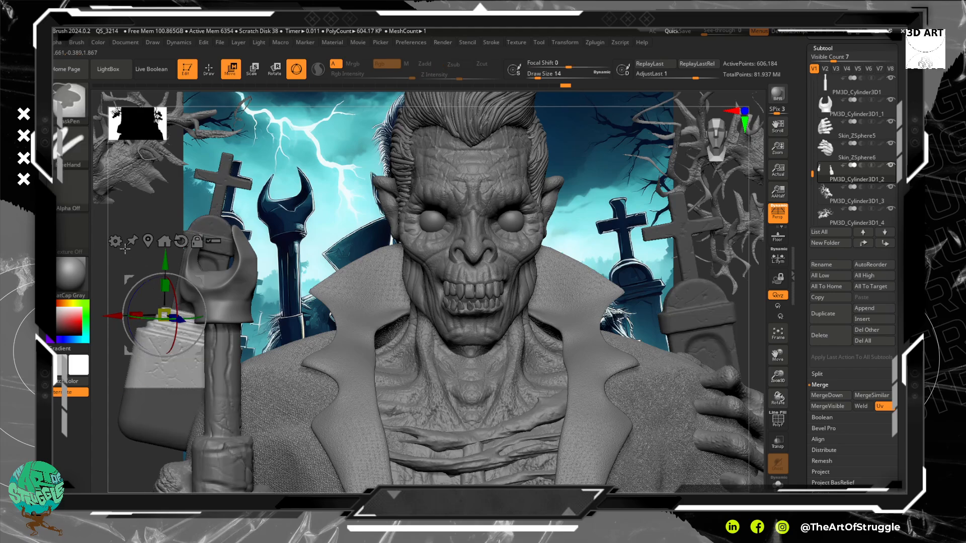
key(q)
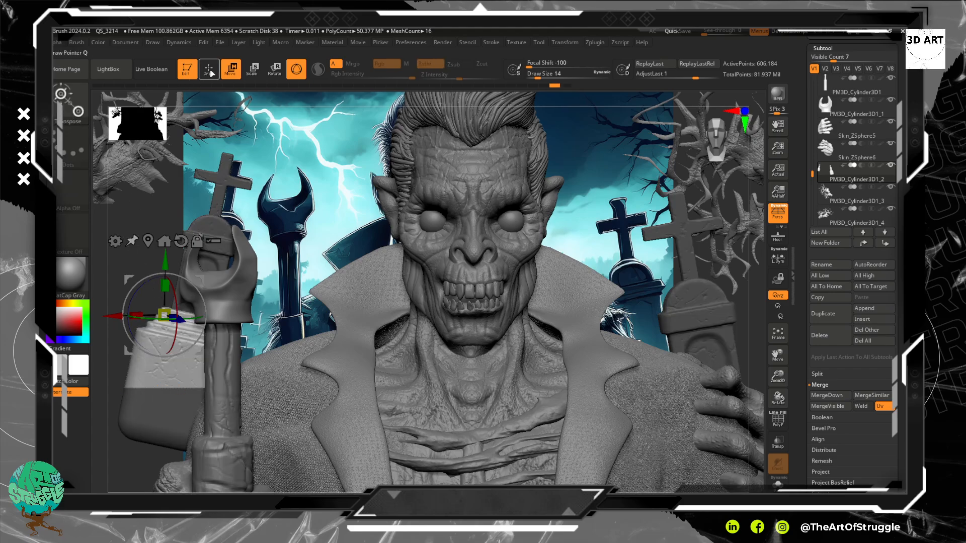
ctrl+click(145, 225)
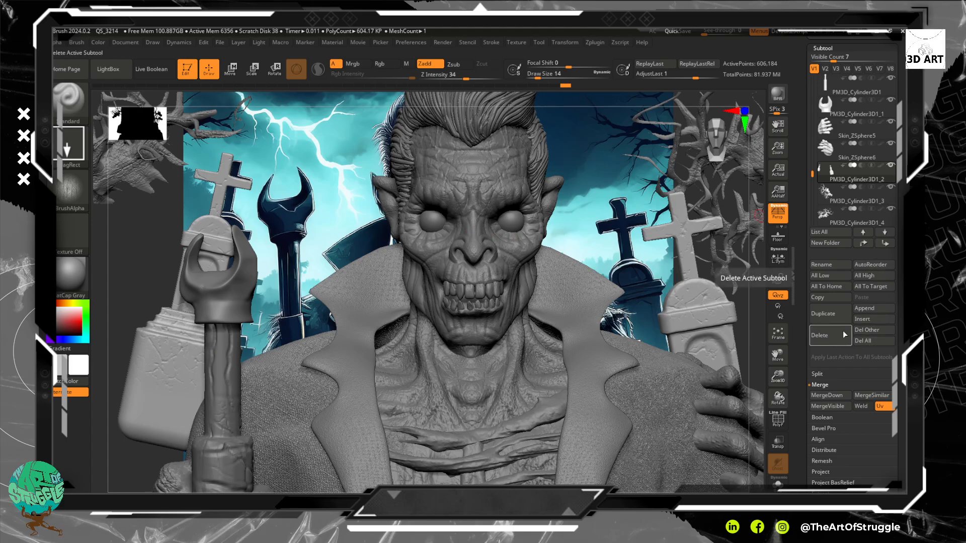
- Duplicate the tombstones subtool and move the copy straight down below the original tombstones
click(837, 319)
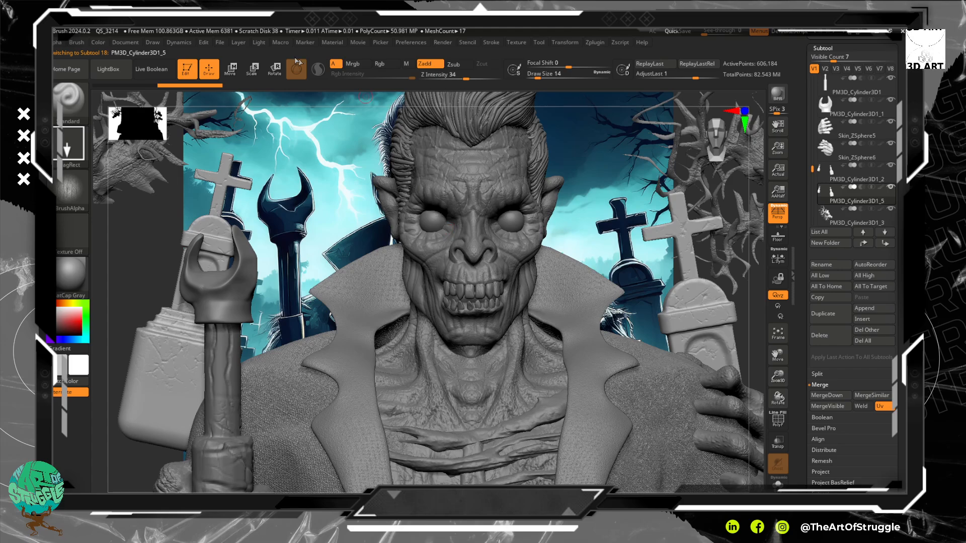
click(231, 71)
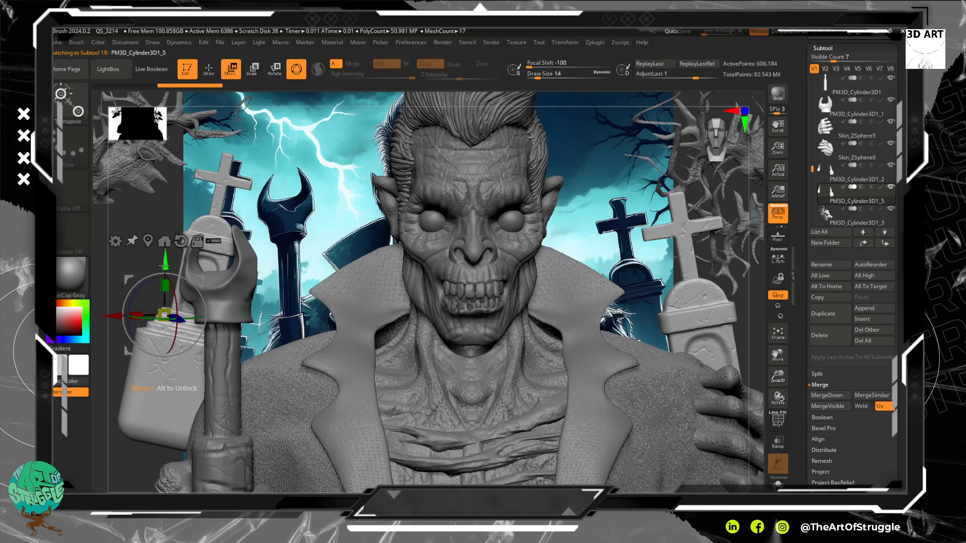
drag(164, 266, 153, 378)
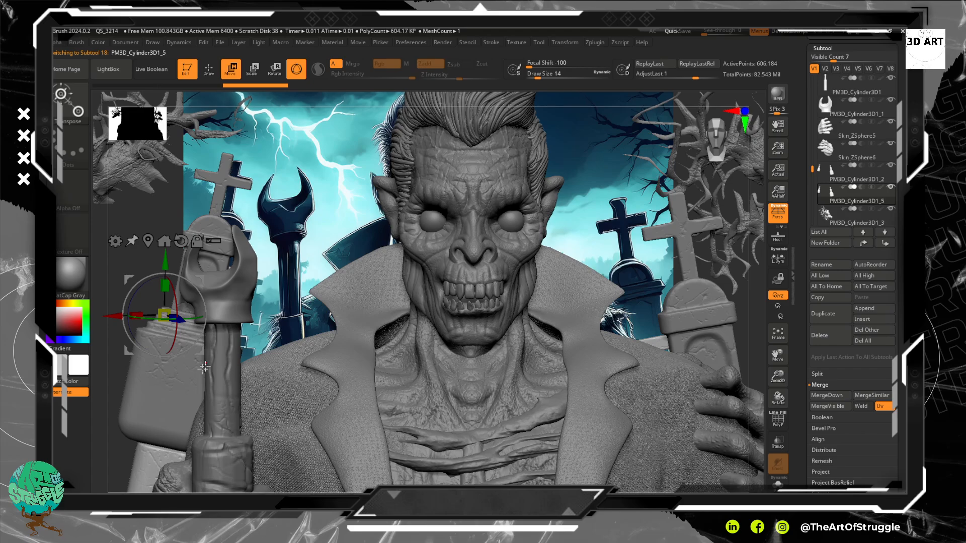
- Shift the duplicated tombstones in depth from the side, then raise and rotate them in front of the originals
drag(247, 287, 177, 253)
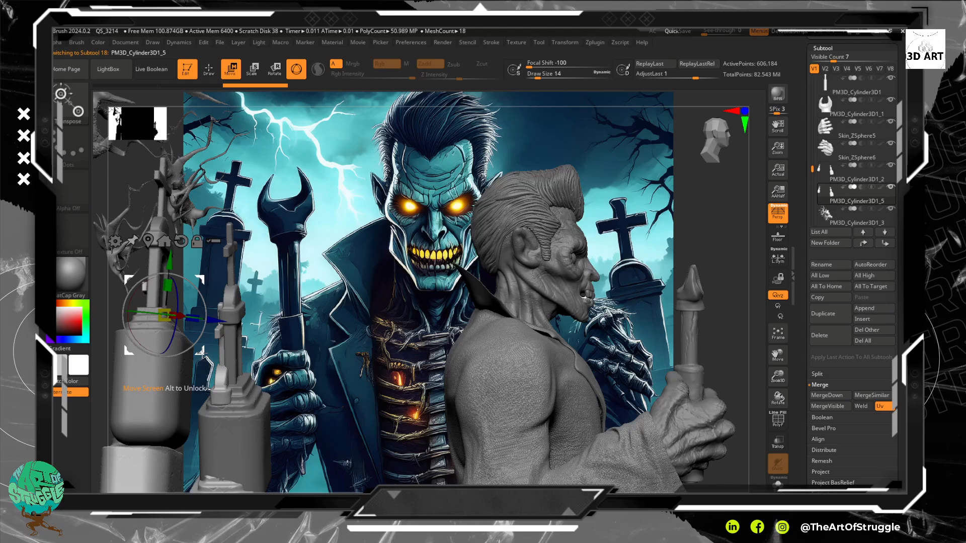
drag(205, 351, 332, 355)
key(ctrl+z)
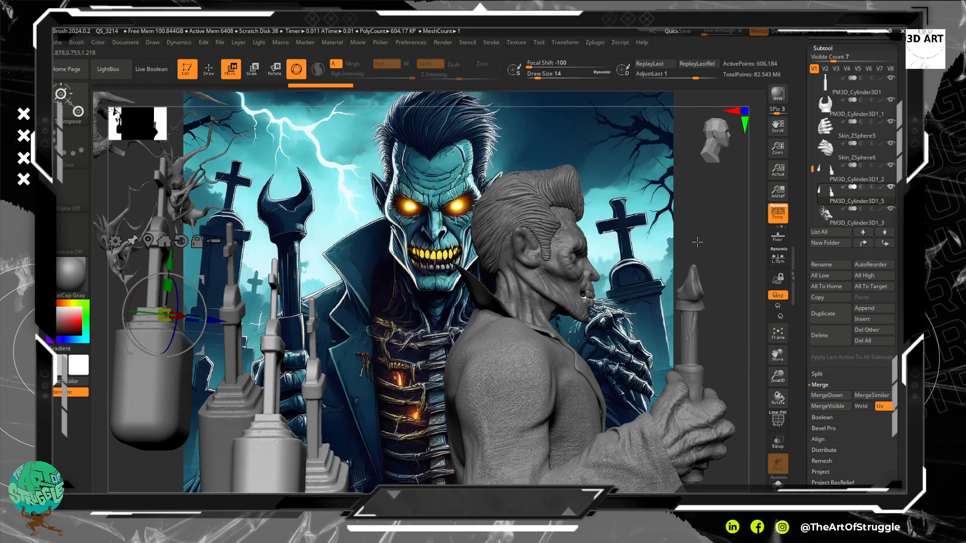
drag(682, 243, 569, 254)
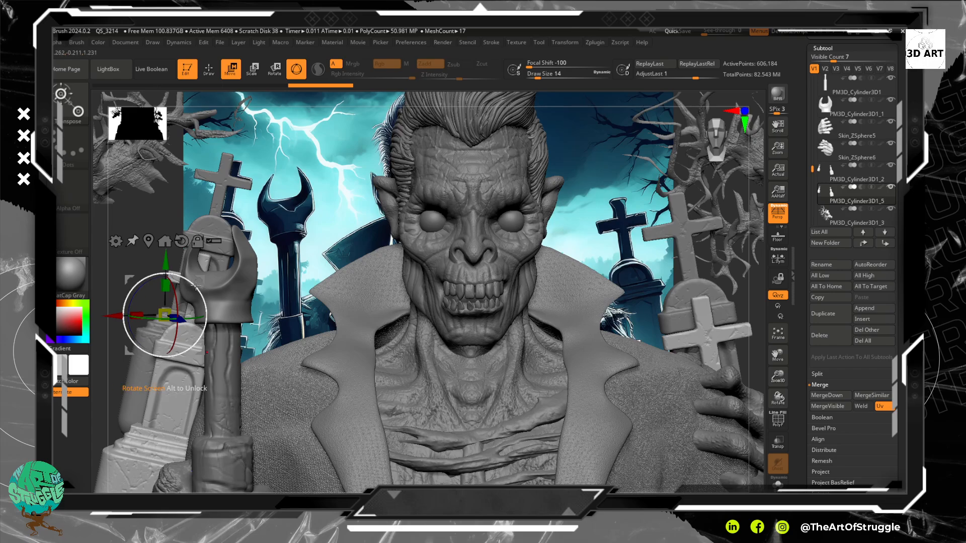
mouse_move(164, 315)
mouse_down()
mouse_move(174, 307)
mouse_move(165, 315)
mouse_move(168, 349)
mouse_move(161, 271)
mouse_up()
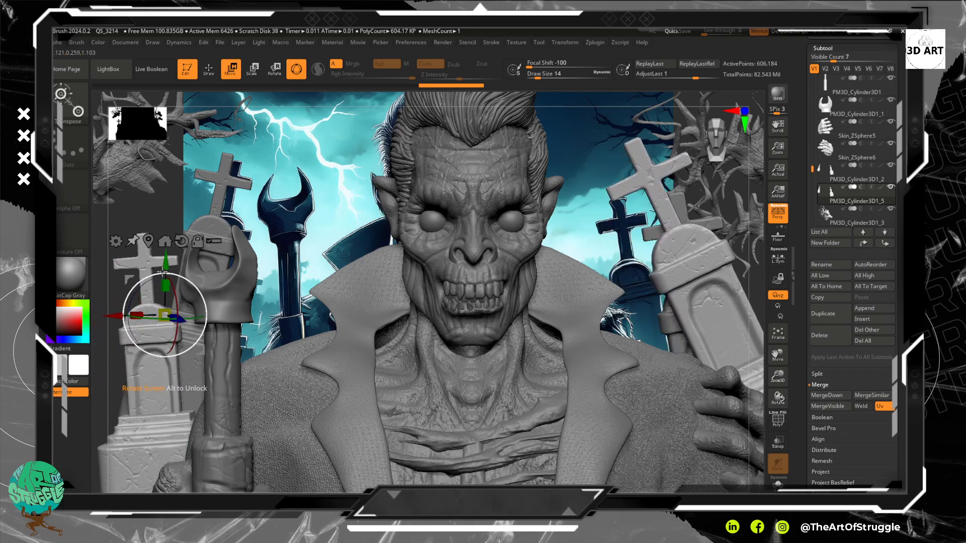
ctrl+click(140, 207)
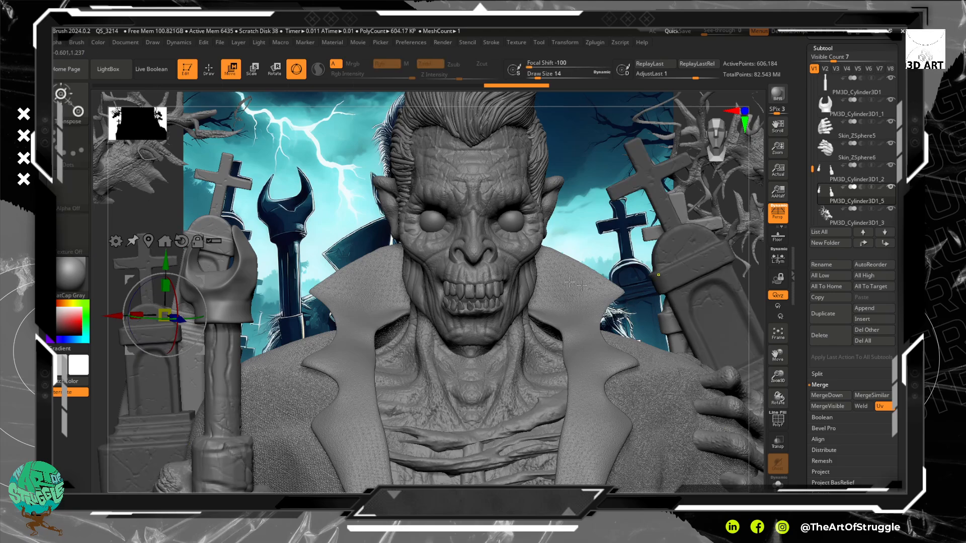
click(213, 72)
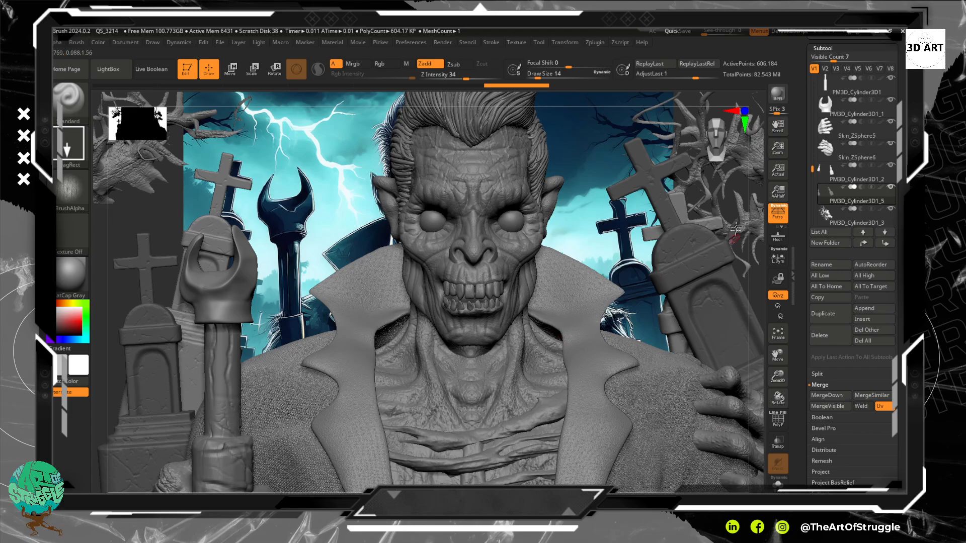
key(ctrl)
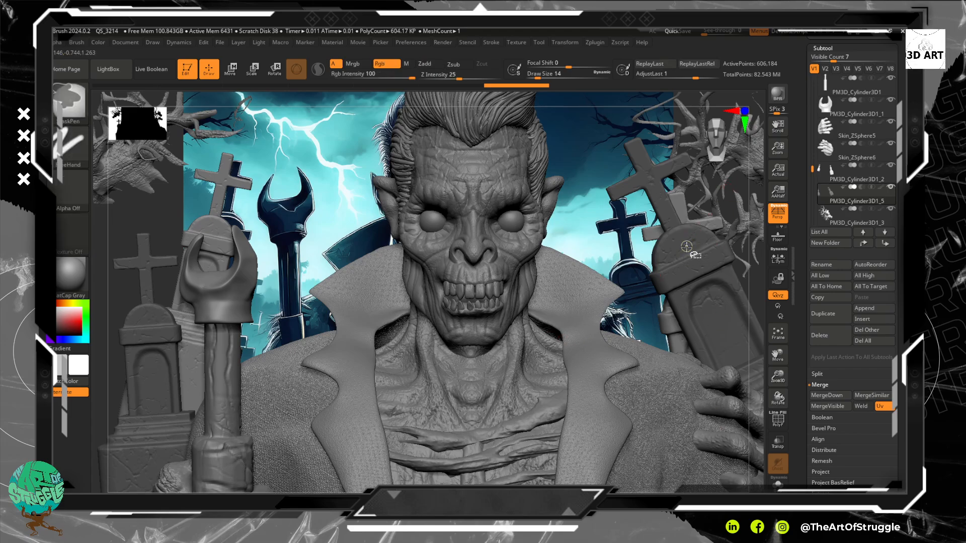
ctrl+shift+click(687, 247)
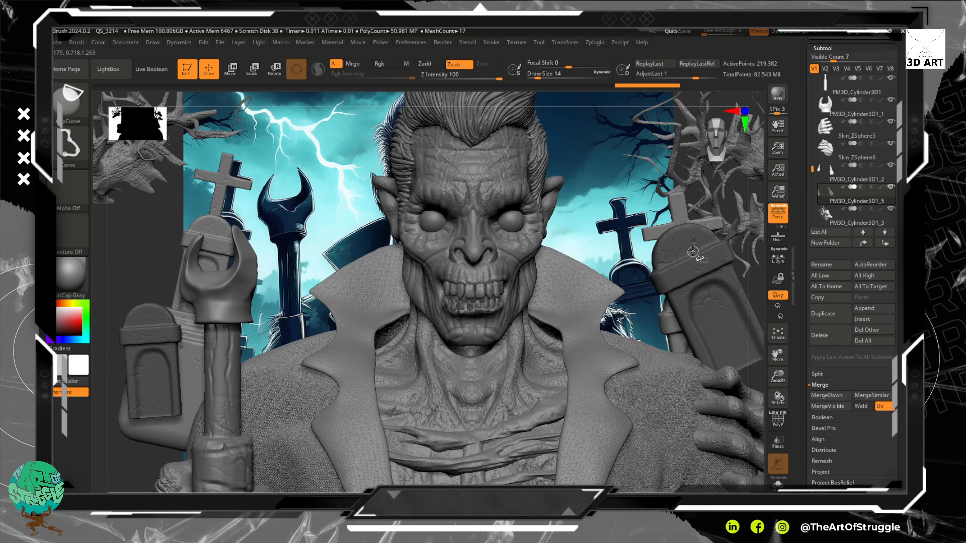
key(ctrl)
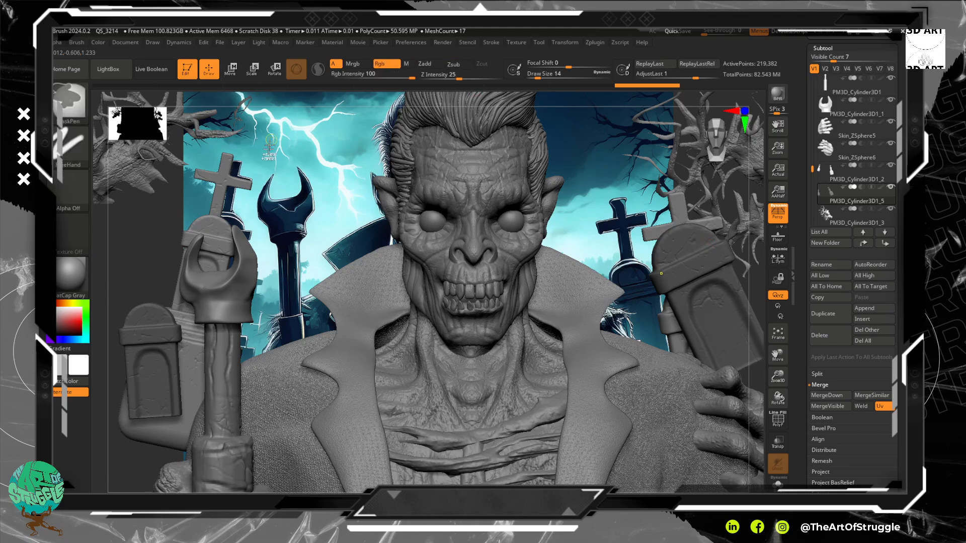
ctrl+shift+click(189, 211)
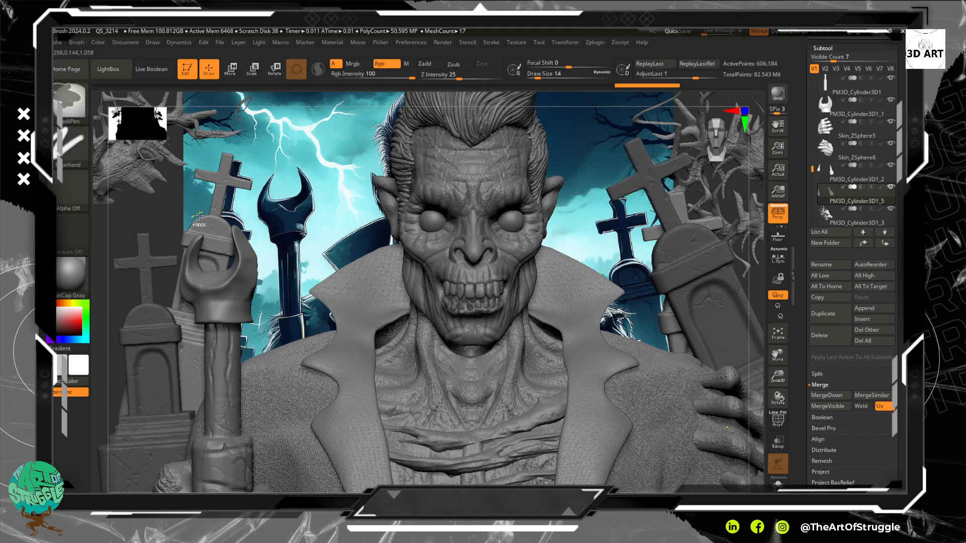
ctrl+click(164, 208)
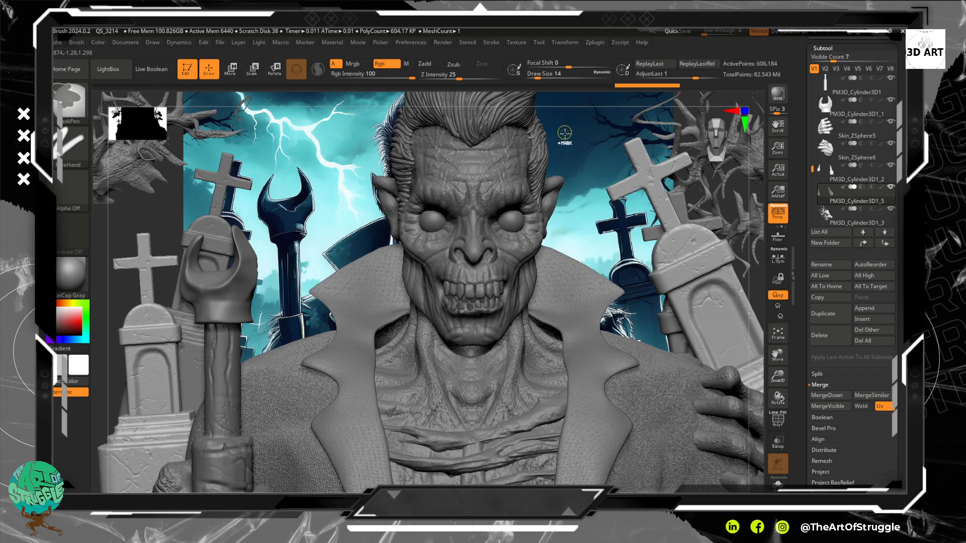
- Isolate the duplicated tombstones, mask the leaning one, split the unmasked points into a separate subtool, and show the whole scene again
click(778, 482)
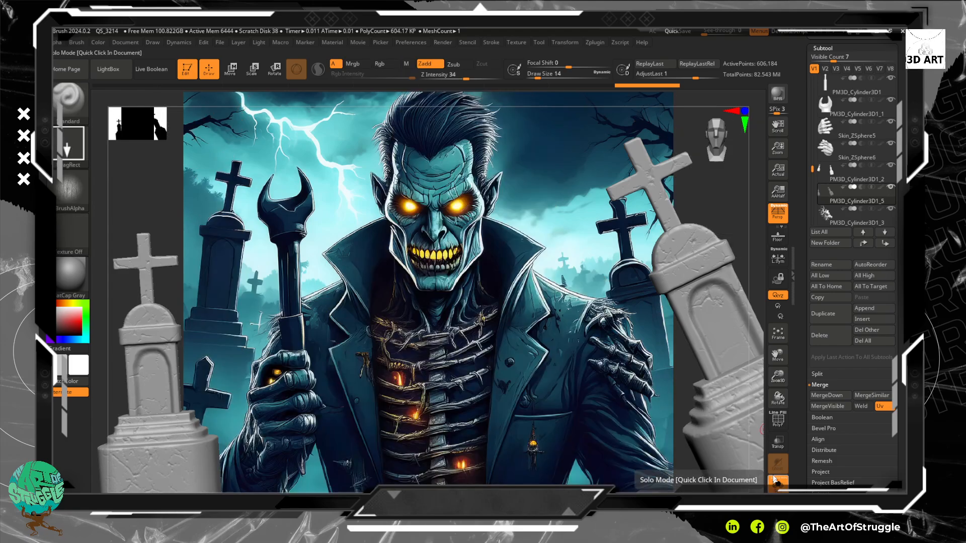
alt+right_drag(577, 343, 436, 271)
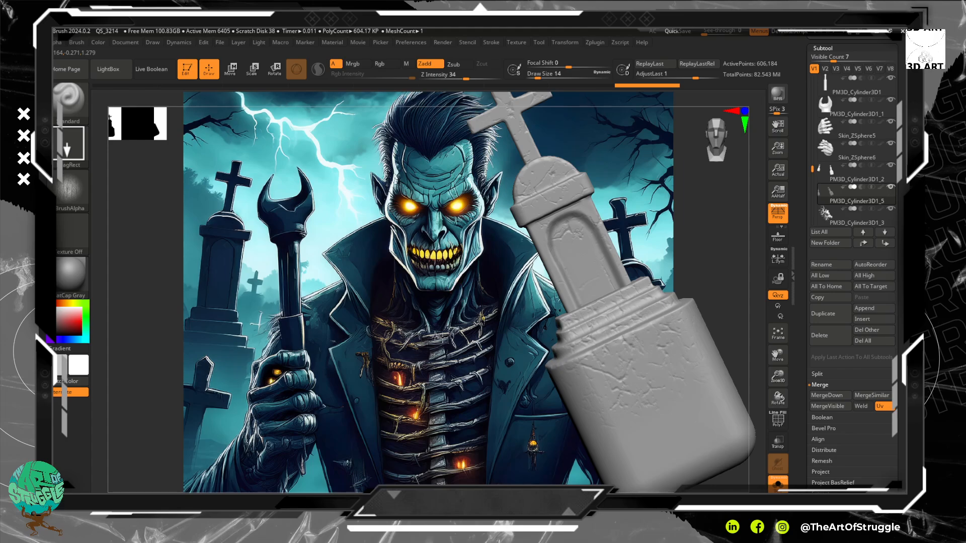
ctrl+right_drag(439, 337, 383, 329)
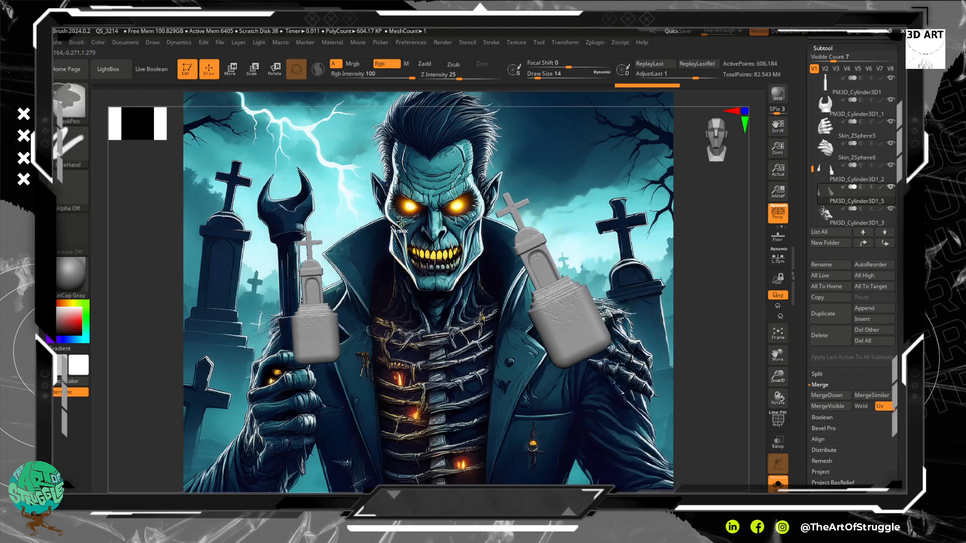
ctrl+drag(450, 168, 664, 427)
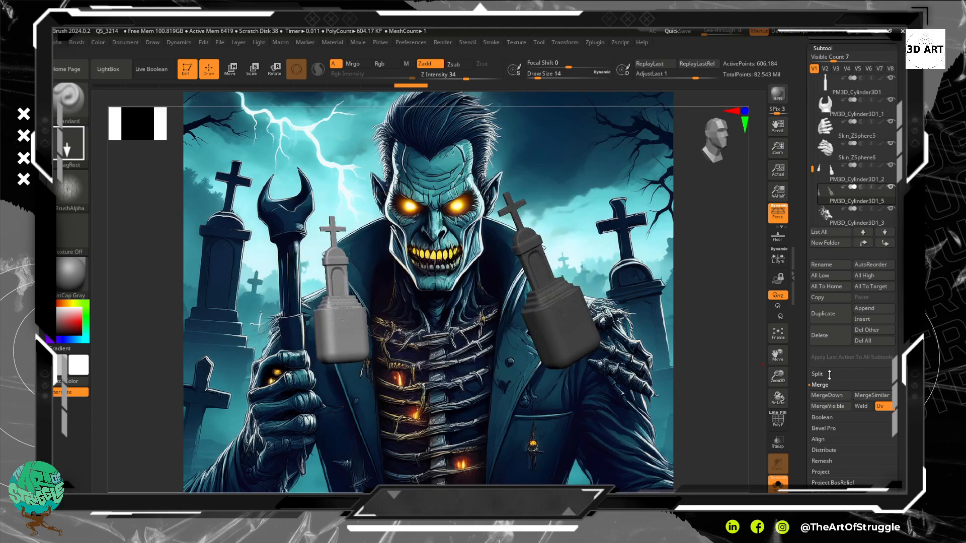
click(827, 374)
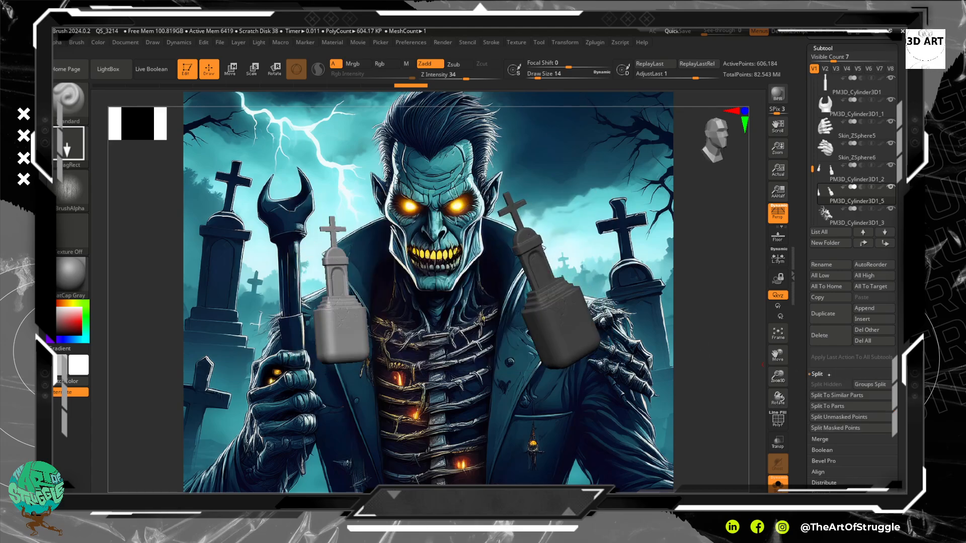
click(861, 419)
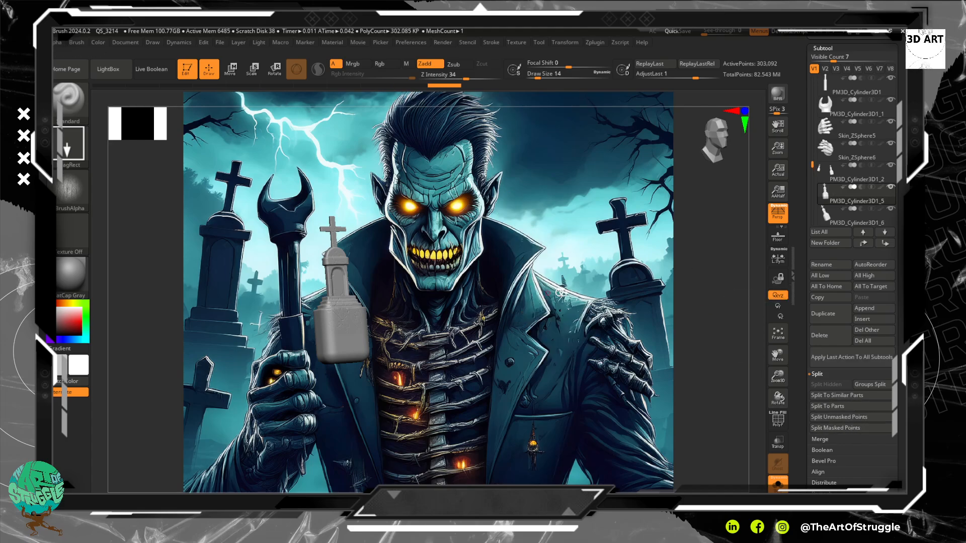
mouse_move(548, 293)
mouse_down()
mouse_move(565, 302)
mouse_move(548, 310)
mouse_up()
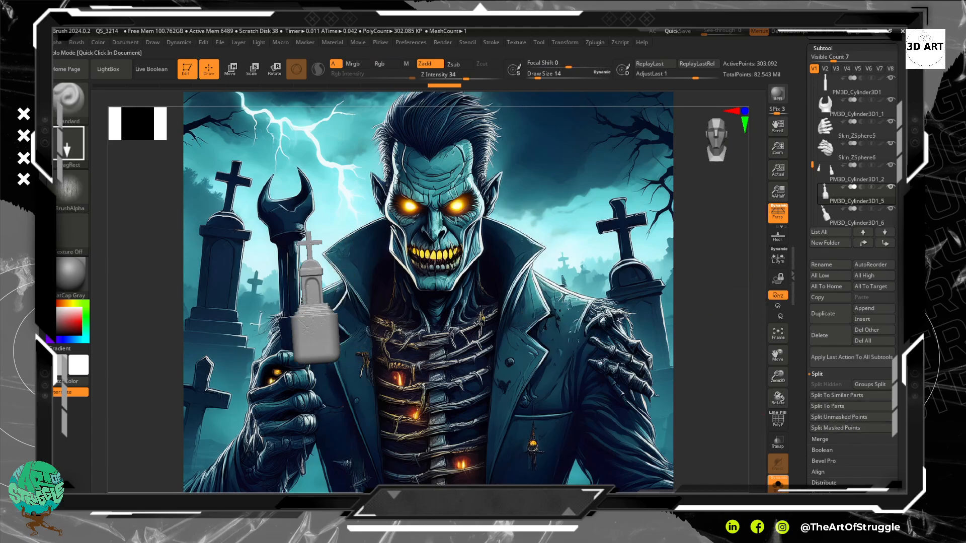
click(778, 484)
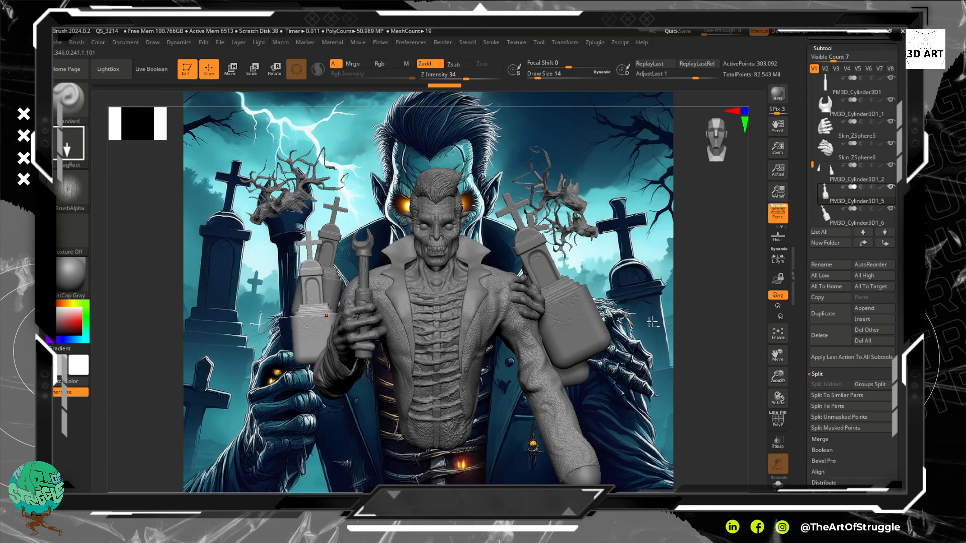
- Select the split leaning tombstone subtool, activate its transform gizmo and clear the mask on it
key(f)
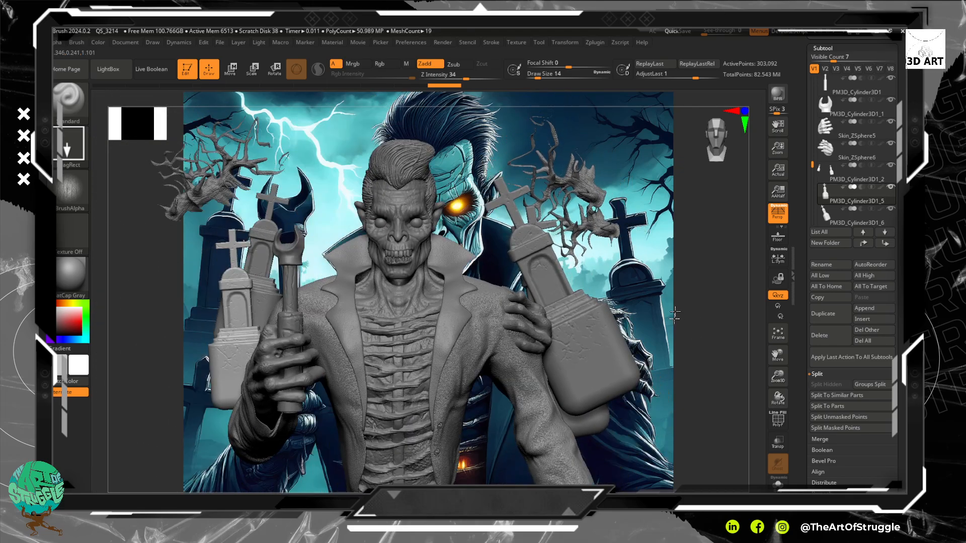
click(850, 222)
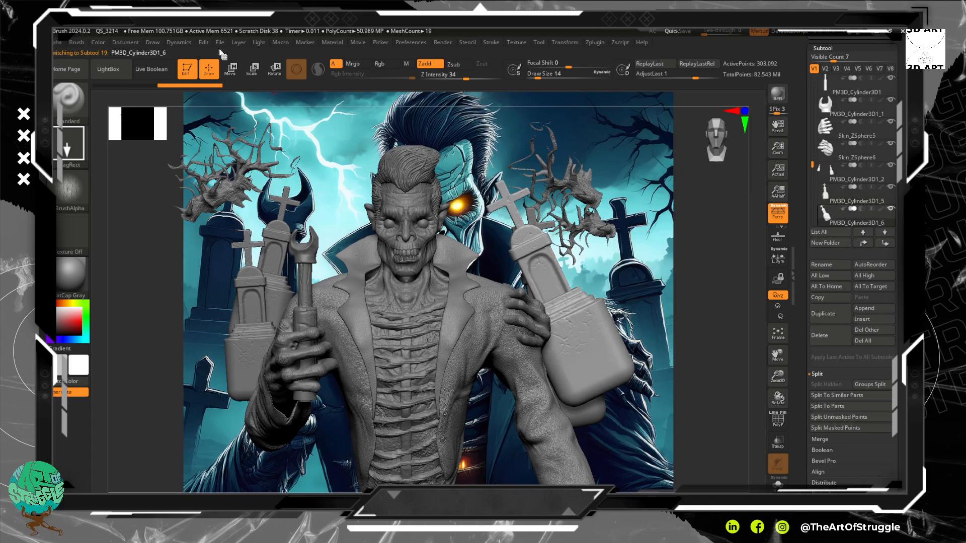
click(231, 68)
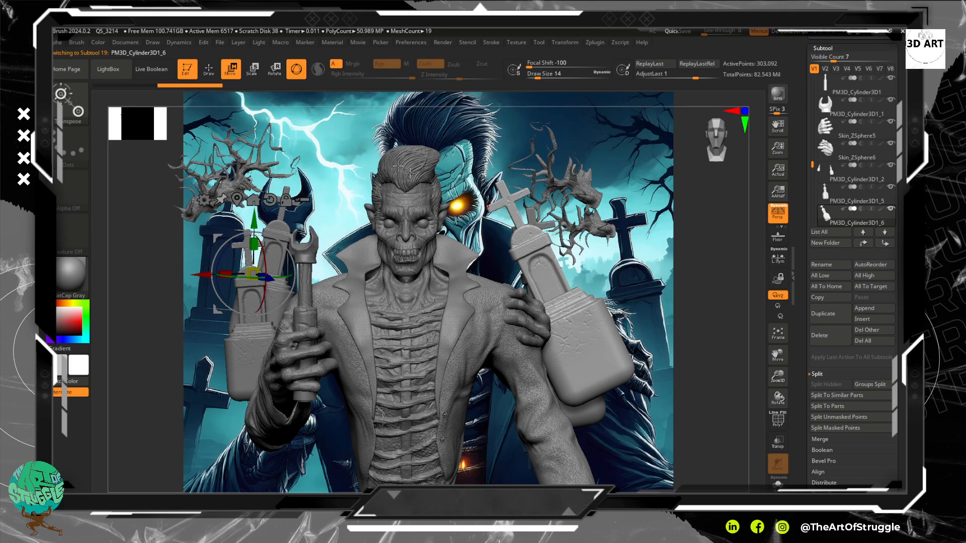
click(546, 300)
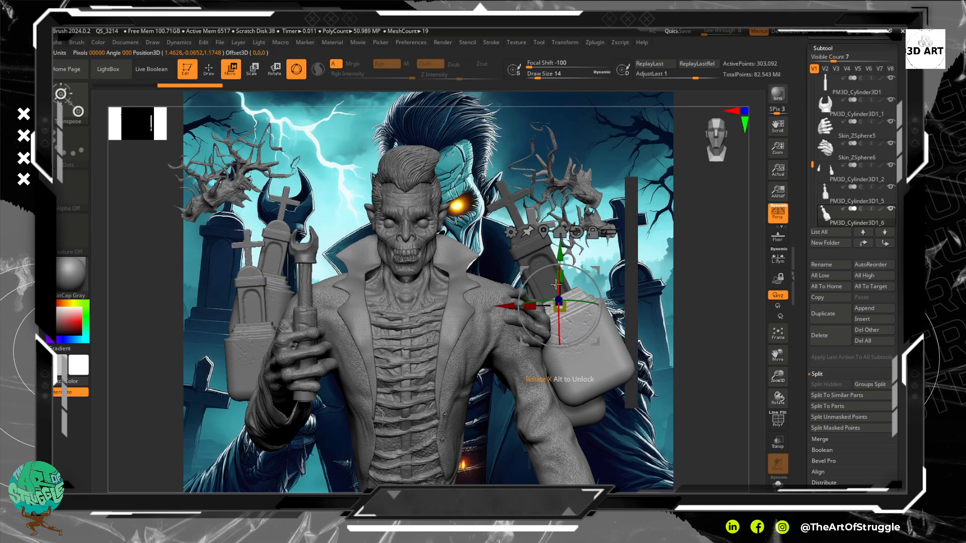
ctrl+click(703, 314)
ctrl+drag(672, 294, 689, 308)
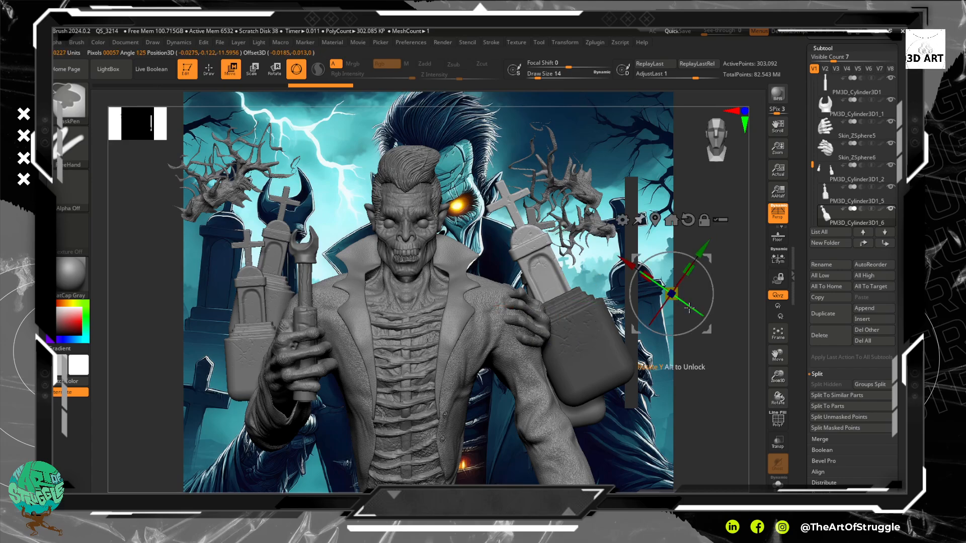
ctrl+drag(615, 245, 668, 306)
ctrl+drag(699, 249, 726, 317)
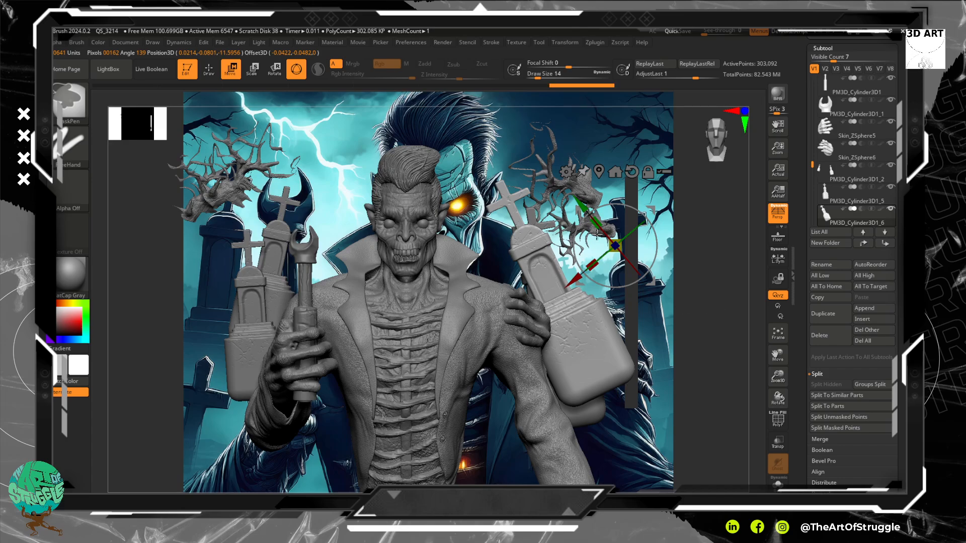
- Reposition the gizmo on the leaning tombstone's domed top and clear its remaining mask
mouse_move(657, 208)
alt+mouse_down()
mouse_move(671, 257)
mouse_move(636, 226)
mouse_move(643, 230)
alt+mouse_up()
ctrl+click(539, 259)
ctrl+click(608, 262)
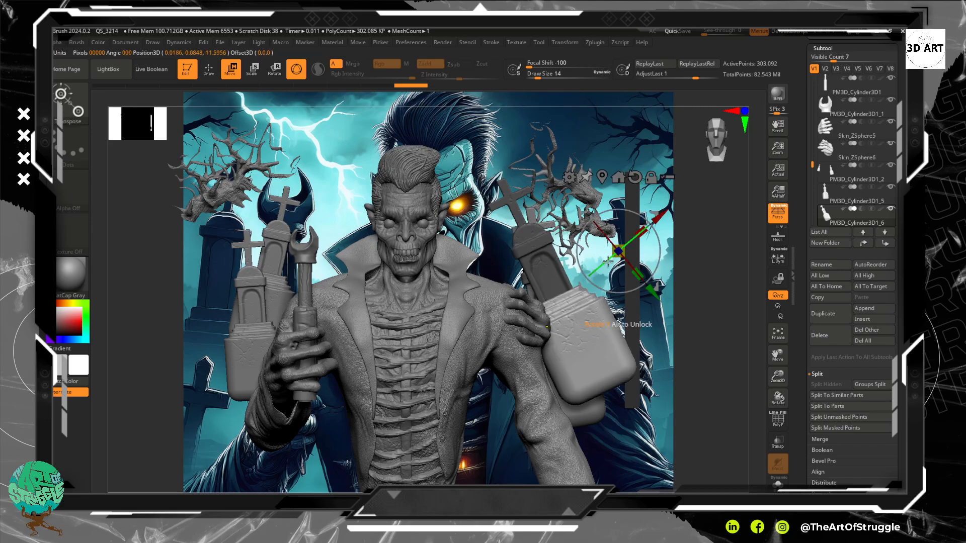
mouse_move(608, 262)
alt+mouse_down()
mouse_move(592, 346)
mouse_move(698, 324)
alt+mouse_up()
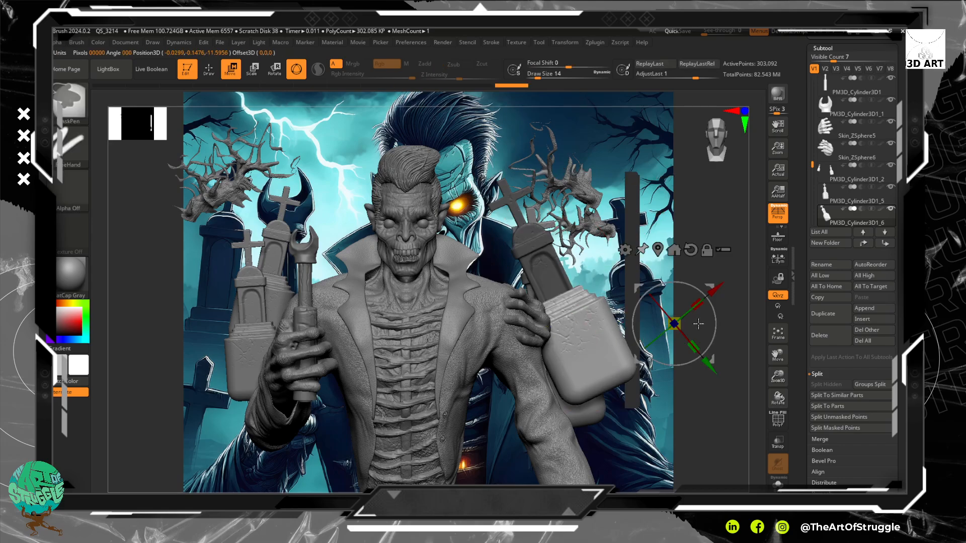
ctrl+click(560, 281)
drag(550, 286, 532, 238)
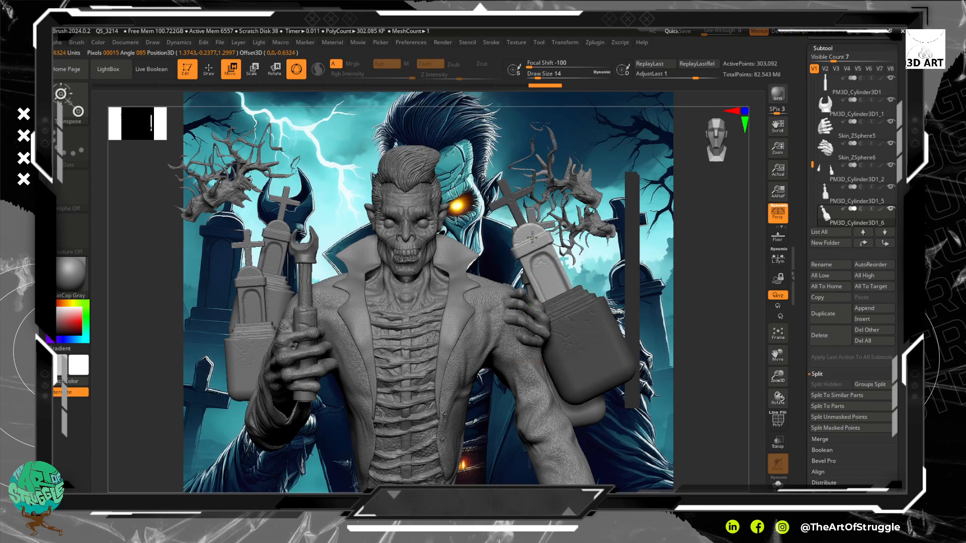
ctrl+drag(687, 246, 730, 384)
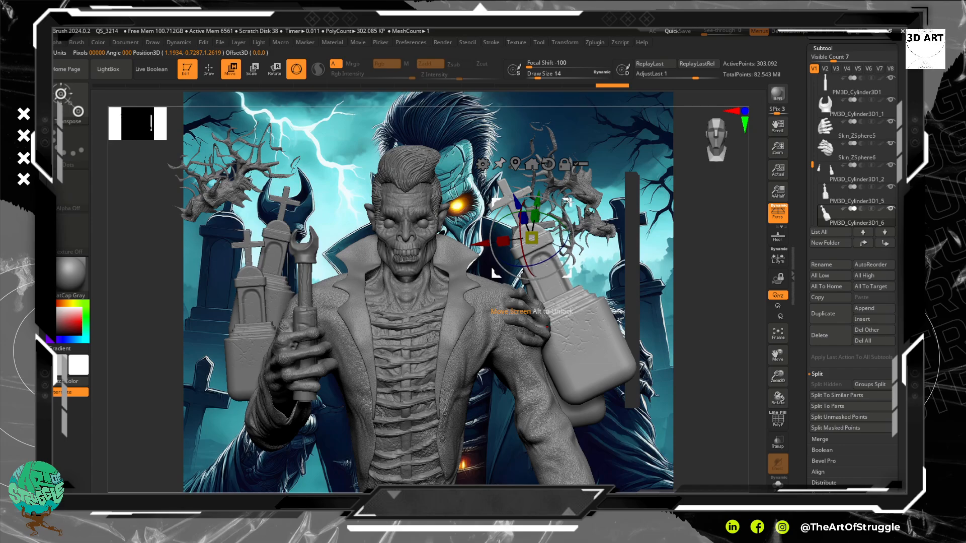
- Move the split tombstone outward and lower beside the empty-handed arm, then tilt it away from the bust
drag(532, 237, 567, 261)
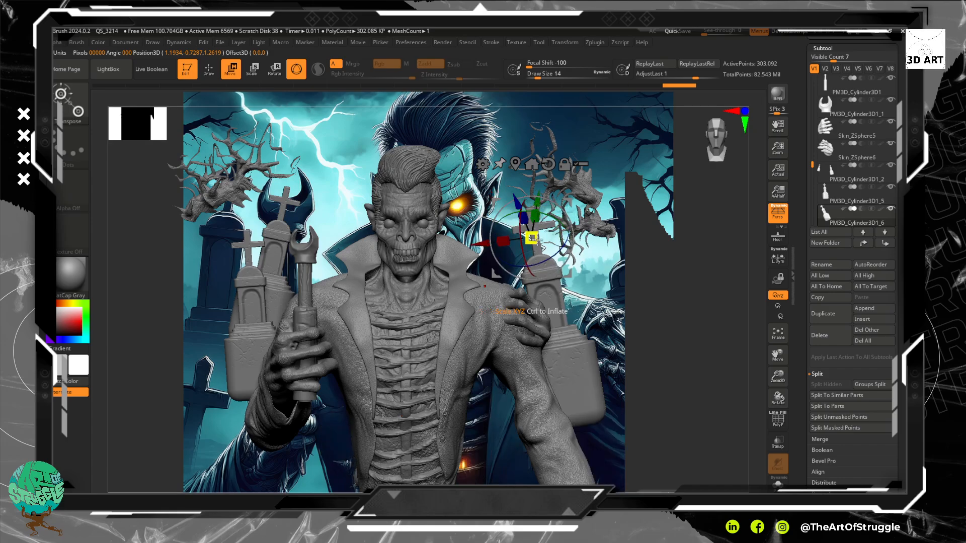
drag(493, 274, 650, 256)
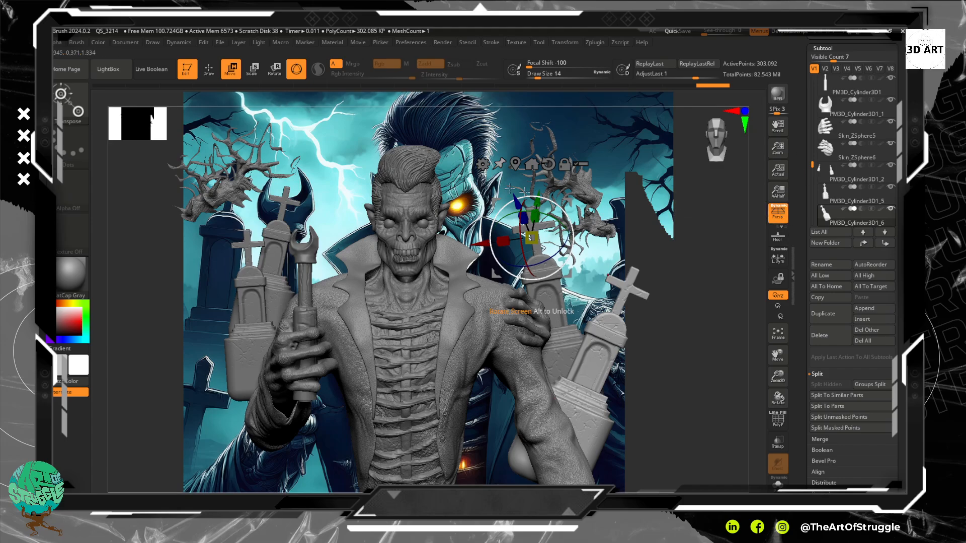
key(q)
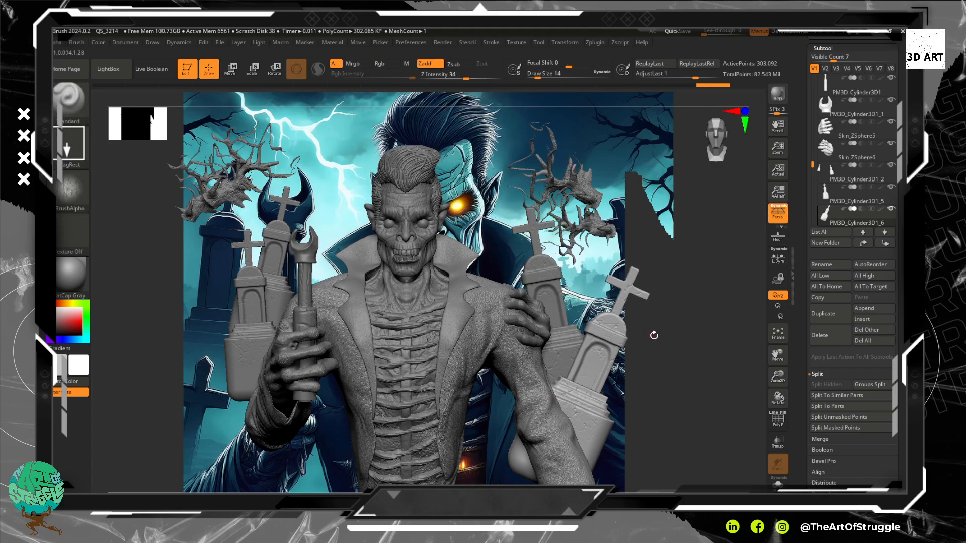
- Render the composition with BPR and compare it with the enlarged Frankenstein graveyard reference image
ctrl+right_drag(660, 231, 757, 222)
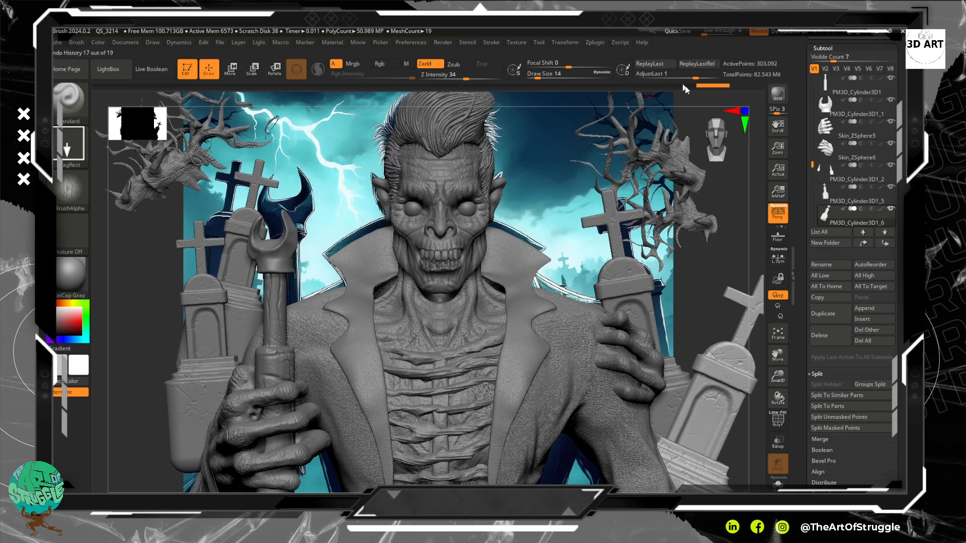
click(769, 99)
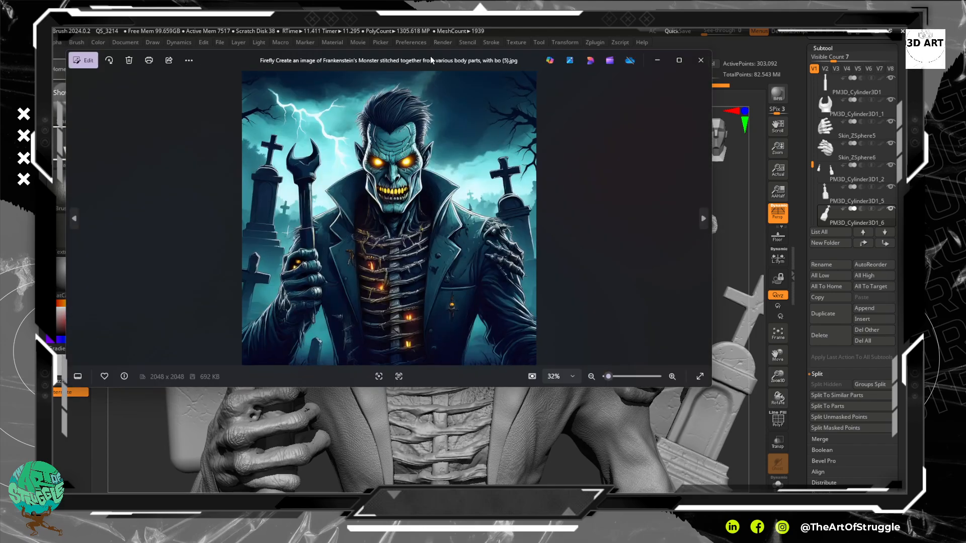
double_click(430, 56)
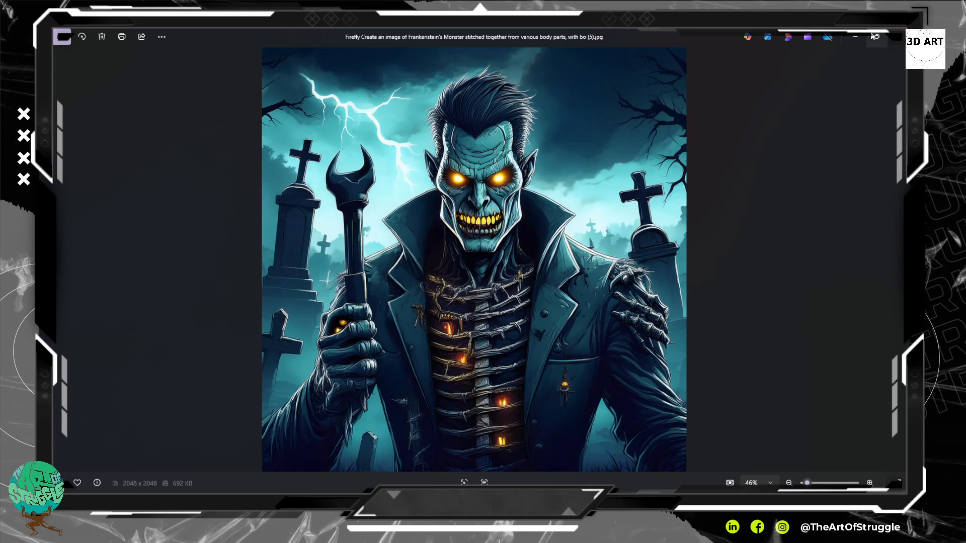
click(855, 38)
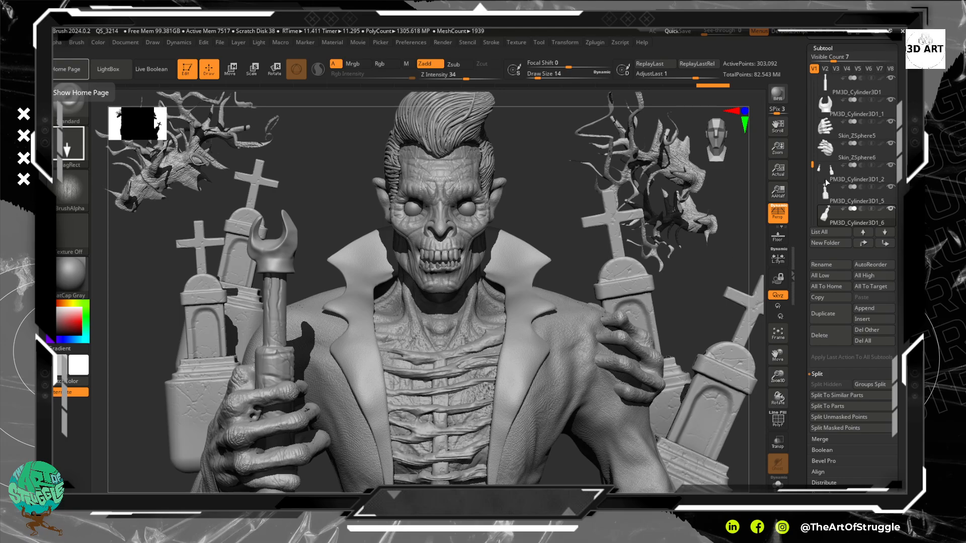
- Append a Plane3D to the subtools, make the plane the active subtool and activate its transform gizmo
click(868, 310)
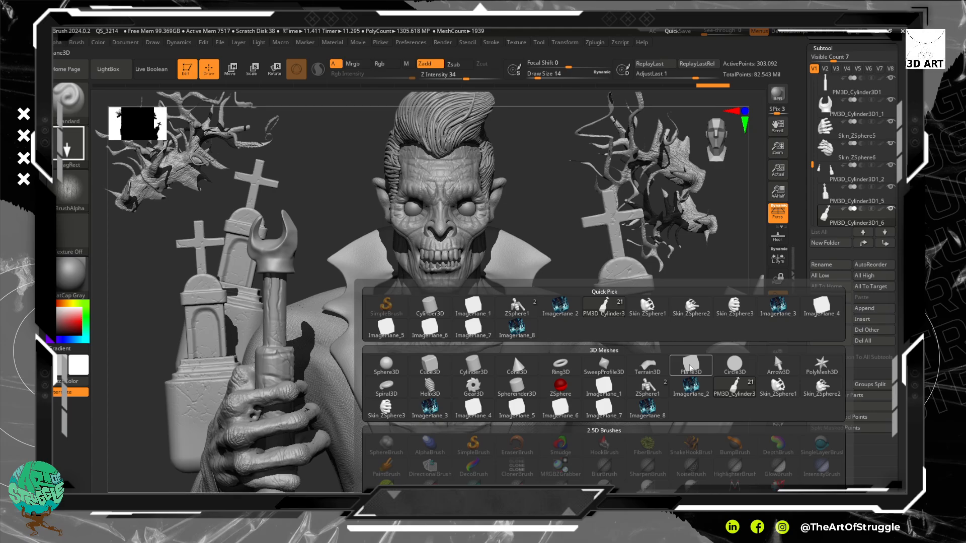
click(690, 366)
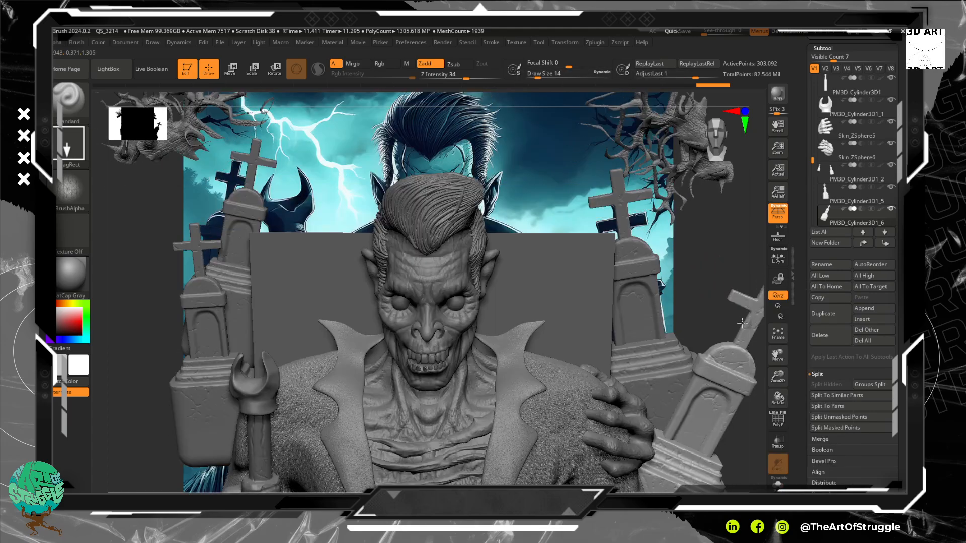
mouse_move(742, 323)
mouse_down()
mouse_move(732, 356)
mouse_move(520, 342)
mouse_up()
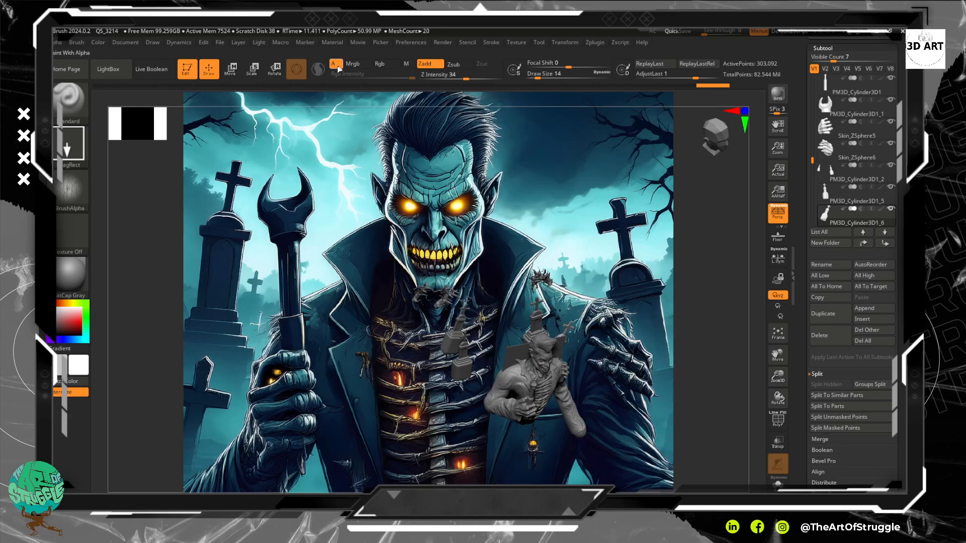
click(230, 70)
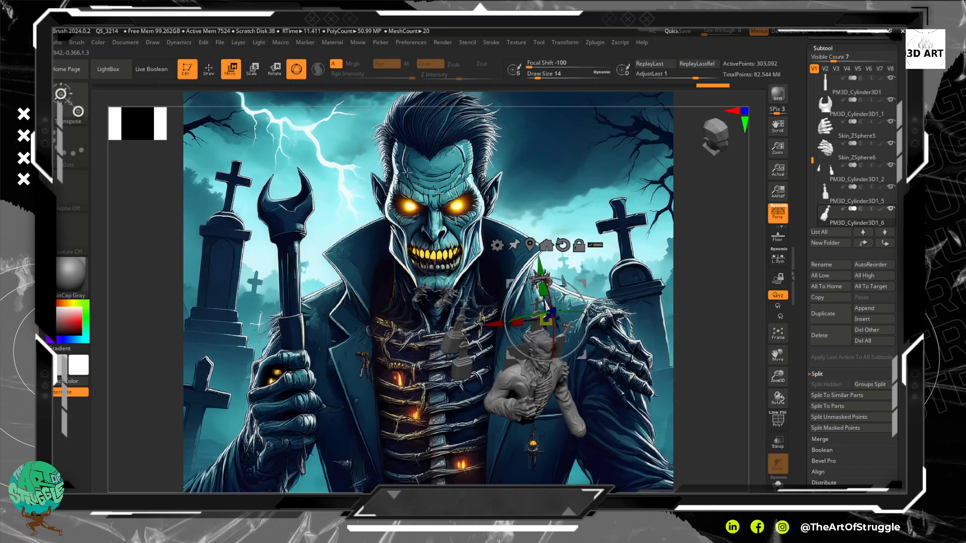
key(q)
alt+click(514, 351)
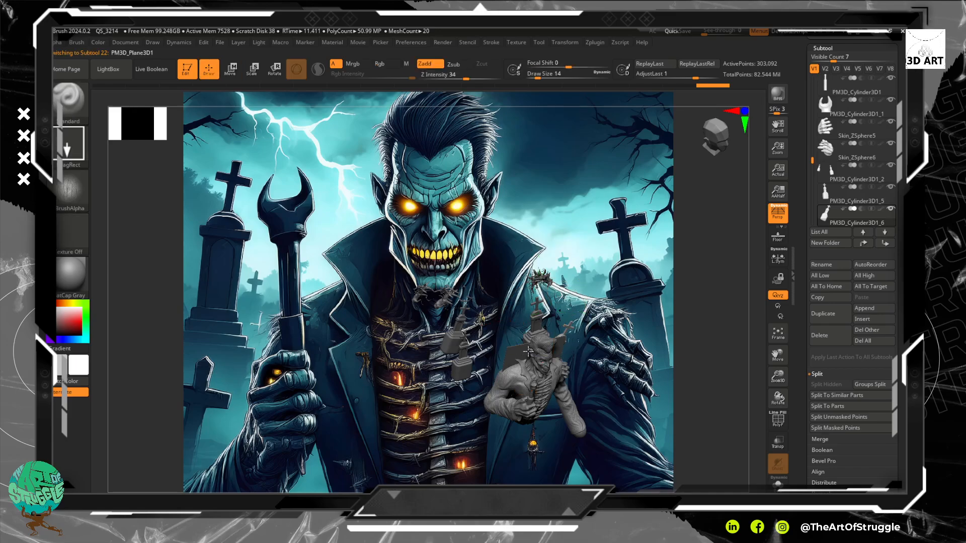
click(232, 69)
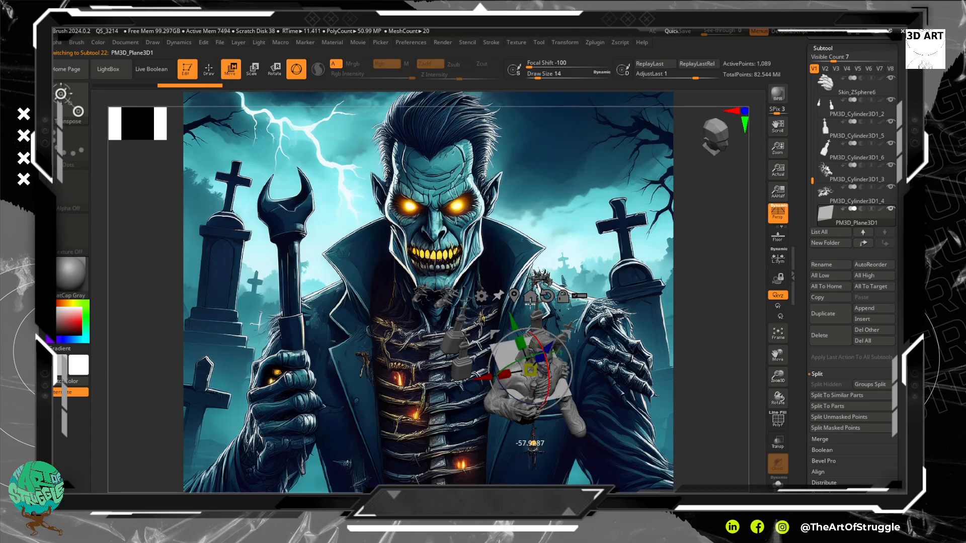
- Rotate the plane to horizontal, scale it up well beyond the bust and tombstones, and lower it beneath the torso as ground
drag(530, 305, 525, 275)
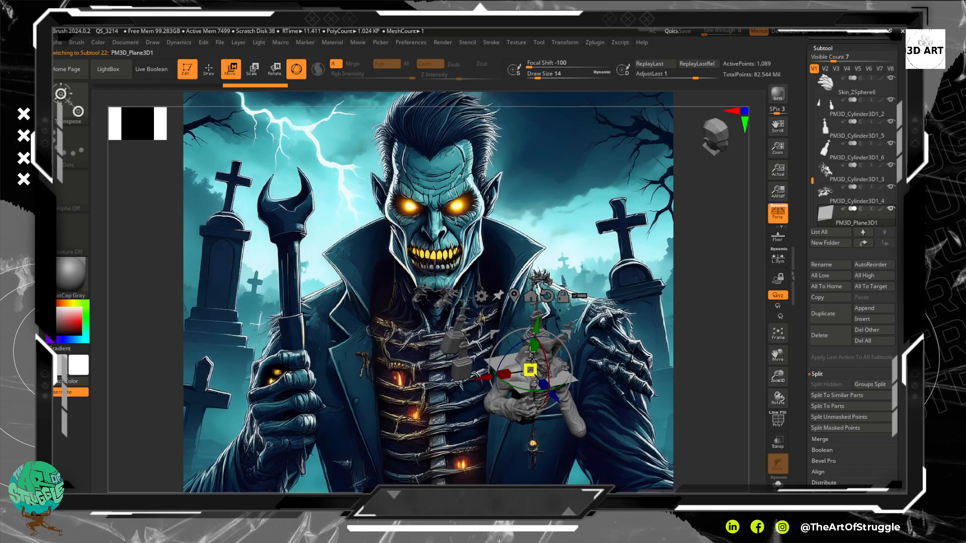
drag(530, 369, 578, 340)
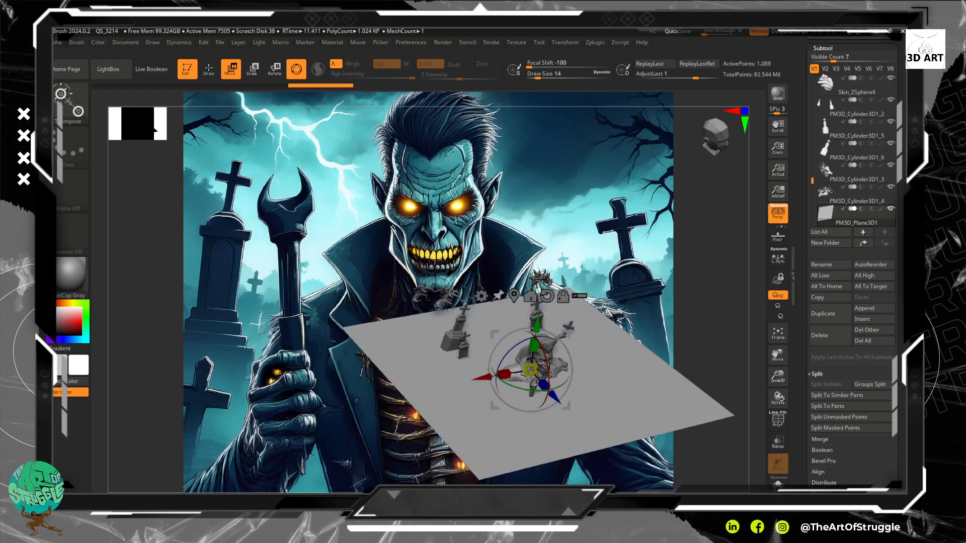
drag(724, 322, 707, 300)
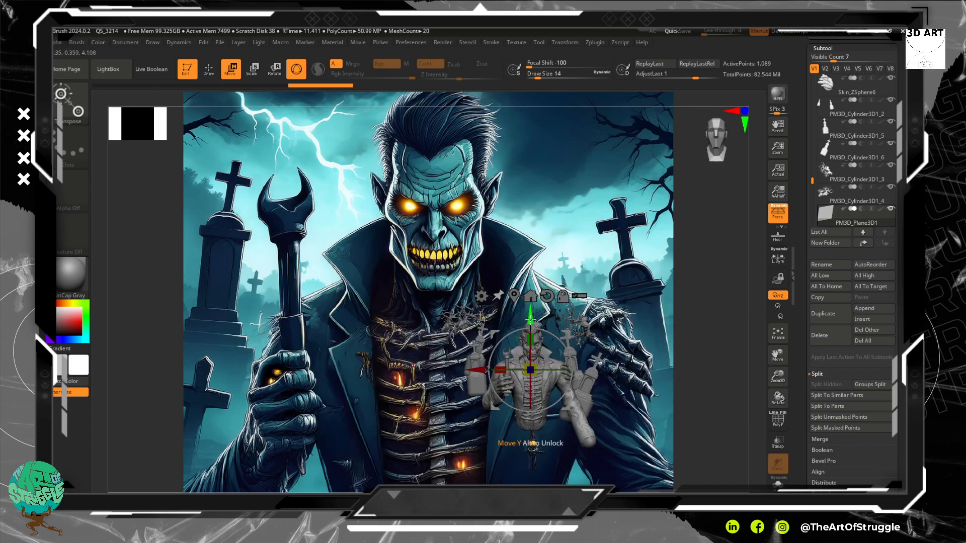
drag(532, 319, 532, 383)
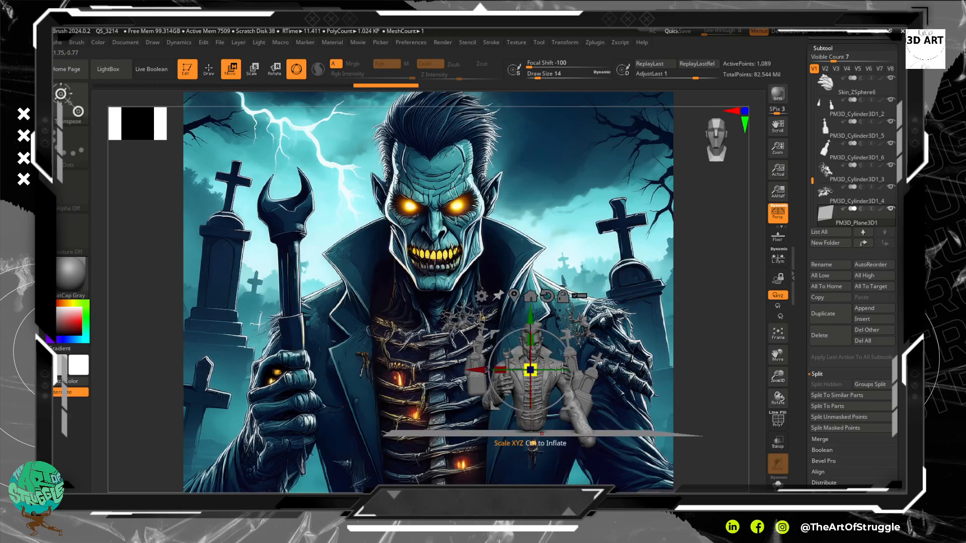
- Tilt the ground plane up toward the back by about 14 degrees, move it behind the bust and raise it
drag(702, 320, 616, 379)
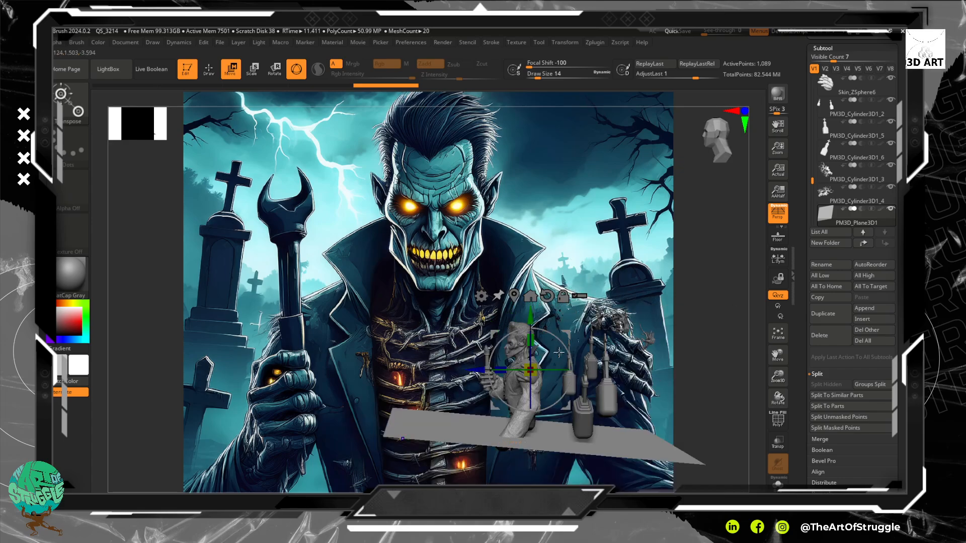
drag(562, 345, 560, 343)
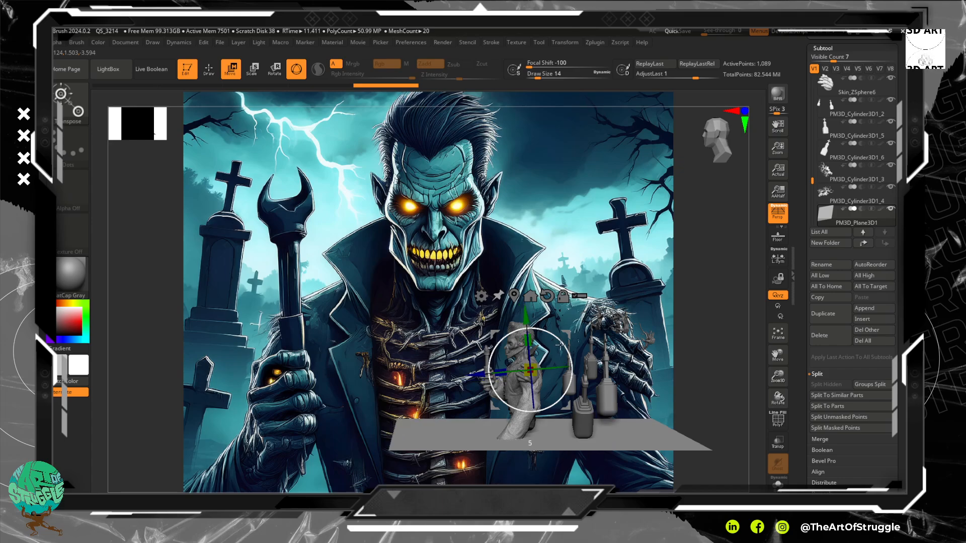
drag(482, 370, 560, 341)
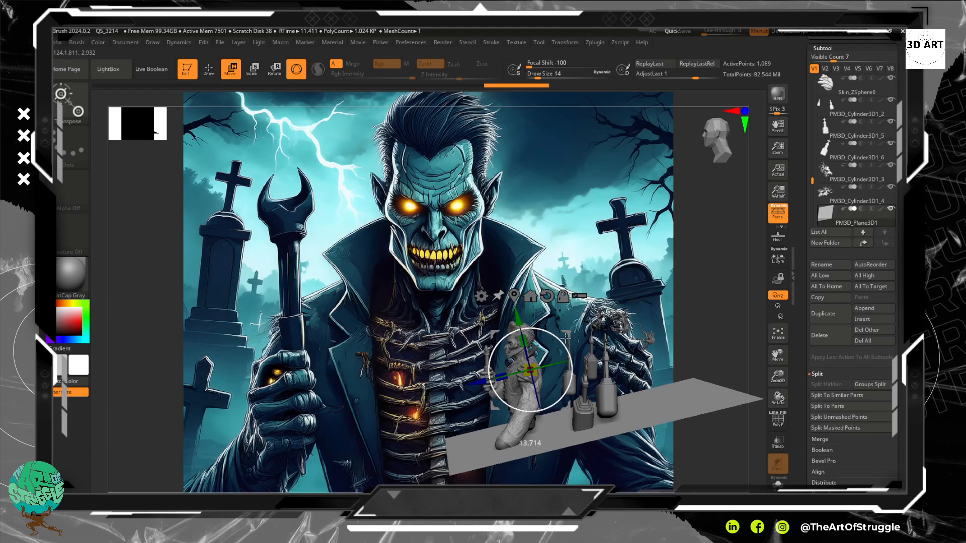
drag(482, 371, 551, 369)
drag(530, 320, 541, 270)
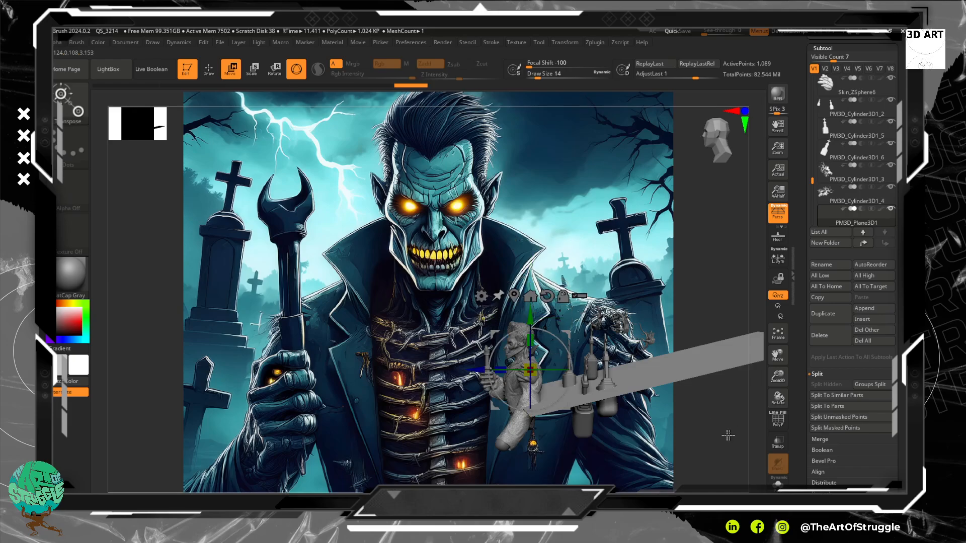
- Check the ground plane's placement from the front and side, and shift it slightly farther behind the bust
drag(694, 435, 745, 476)
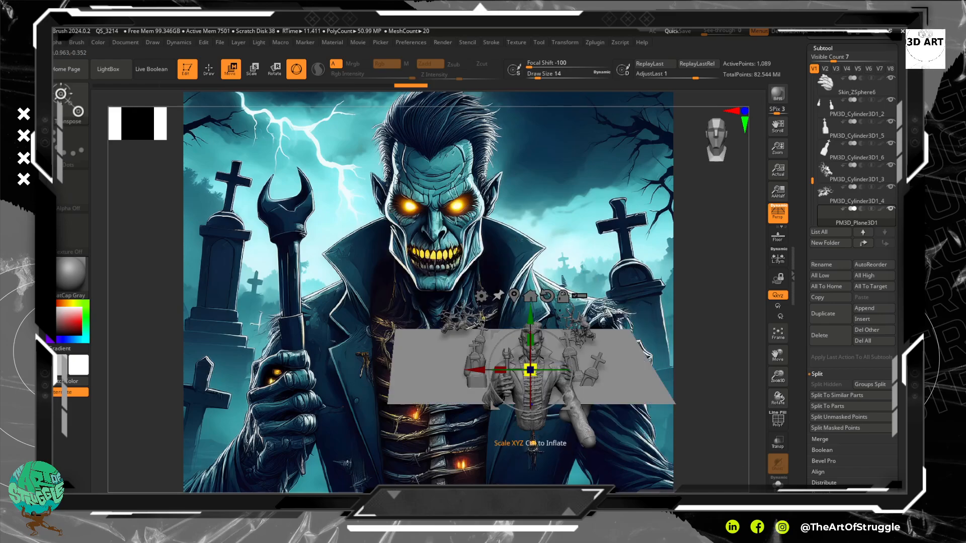
drag(707, 421, 624, 382)
key(q)
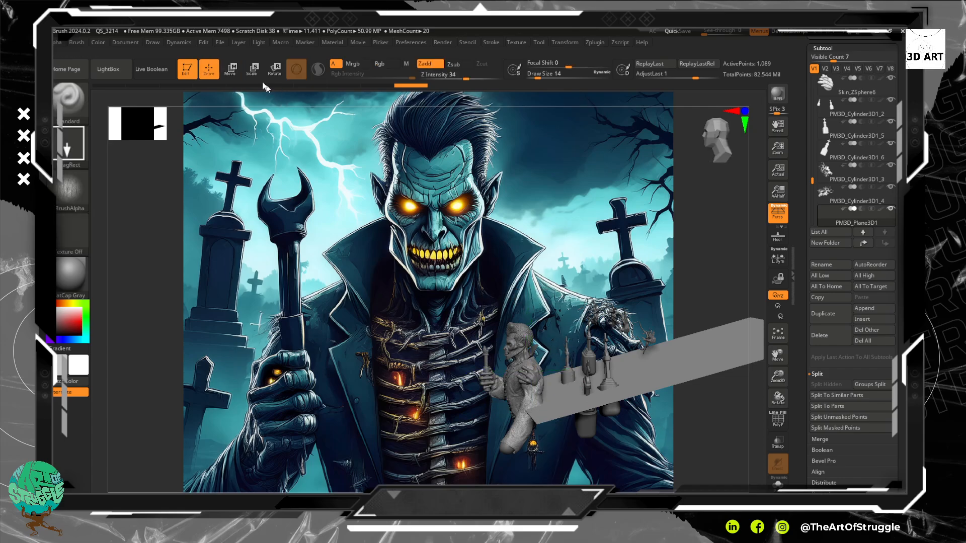
key(w)
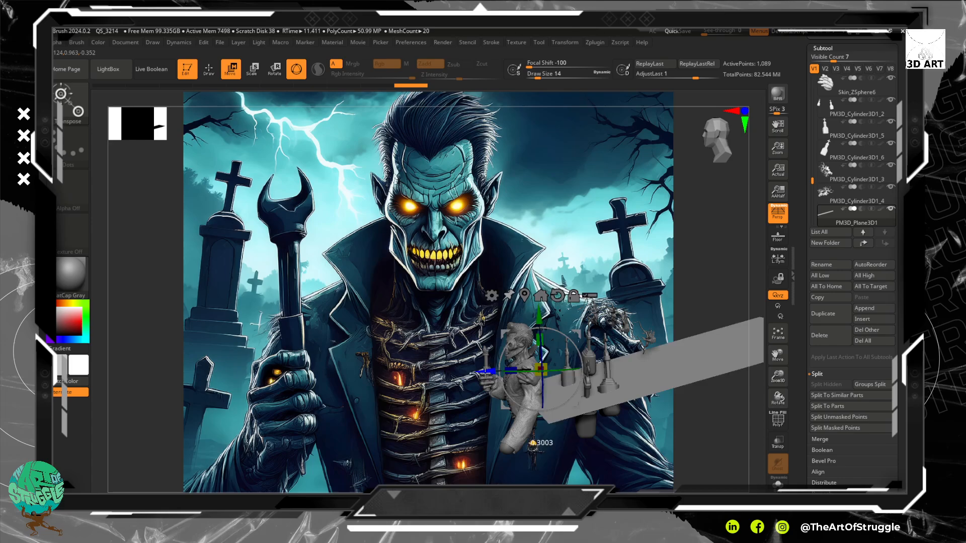
drag(490, 373, 495, 374)
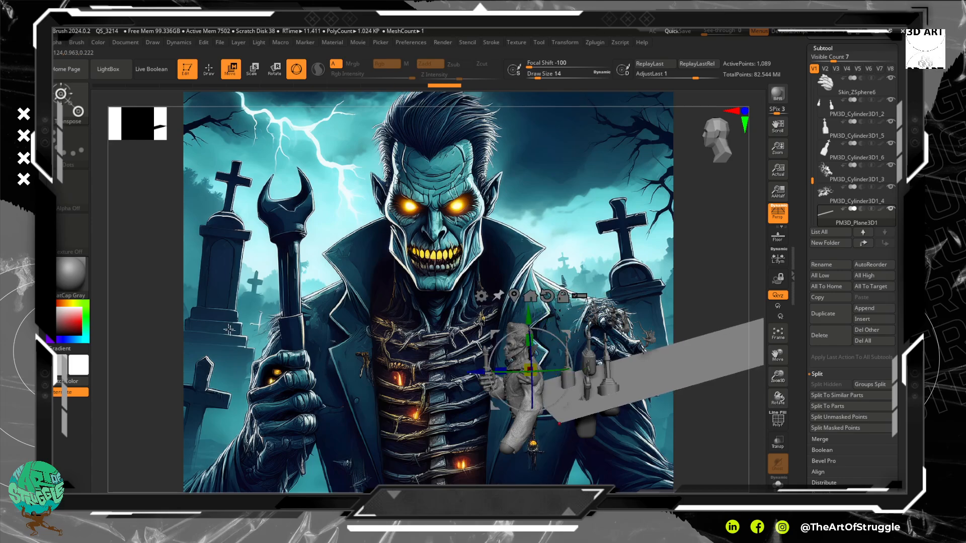
key(q)
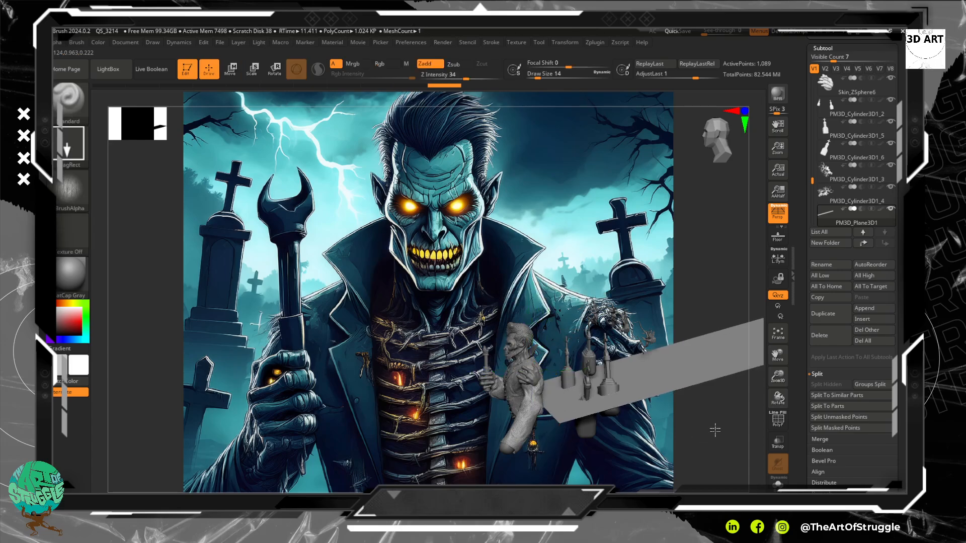
drag(714, 431, 731, 434)
key(shift)
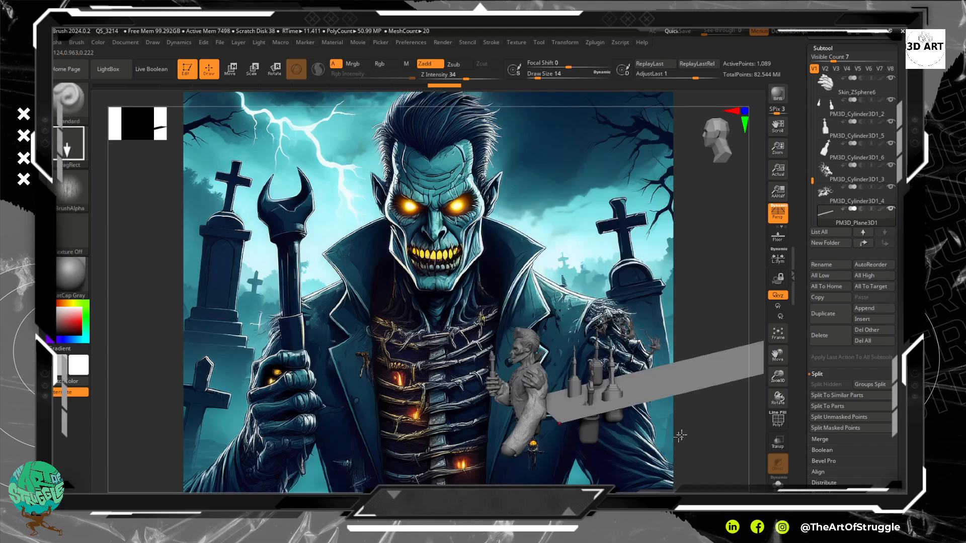
click(69, 191)
click(414, 292)
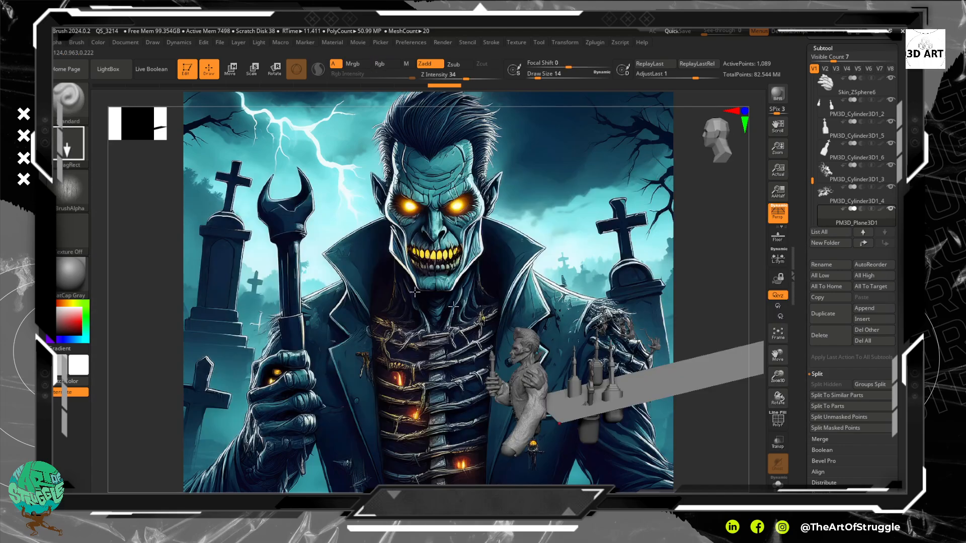
- Retopologize the ground plane with ZRemesher at a target polygon count of 5, subdivide it once and inspect its wireframe
drag(698, 442, 699, 461)
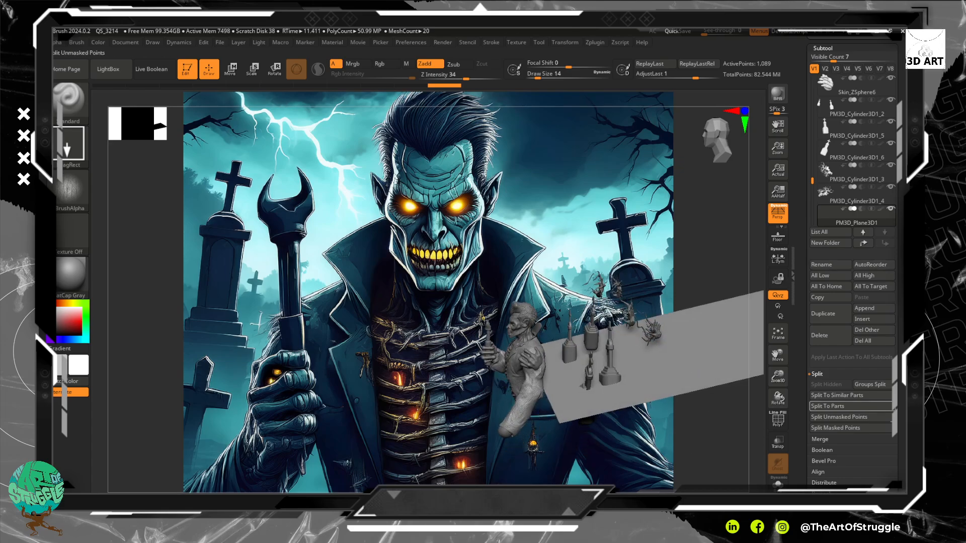
scroll(895, 335, down, 8)
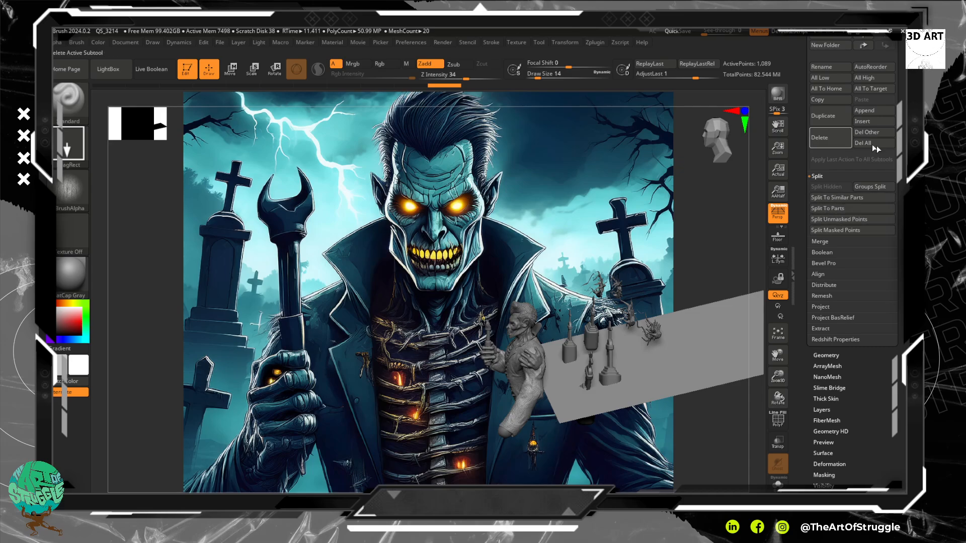
click(828, 356)
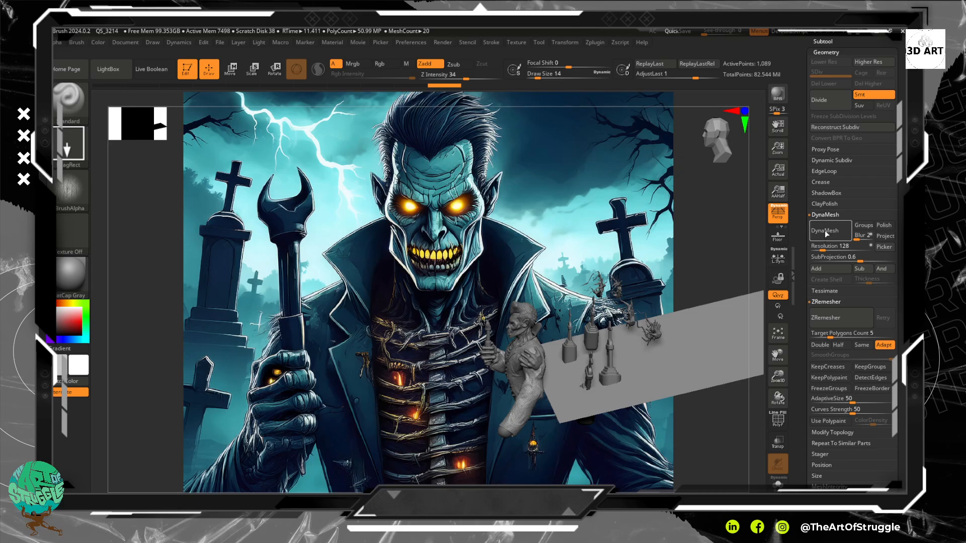
key(ctrl+z)
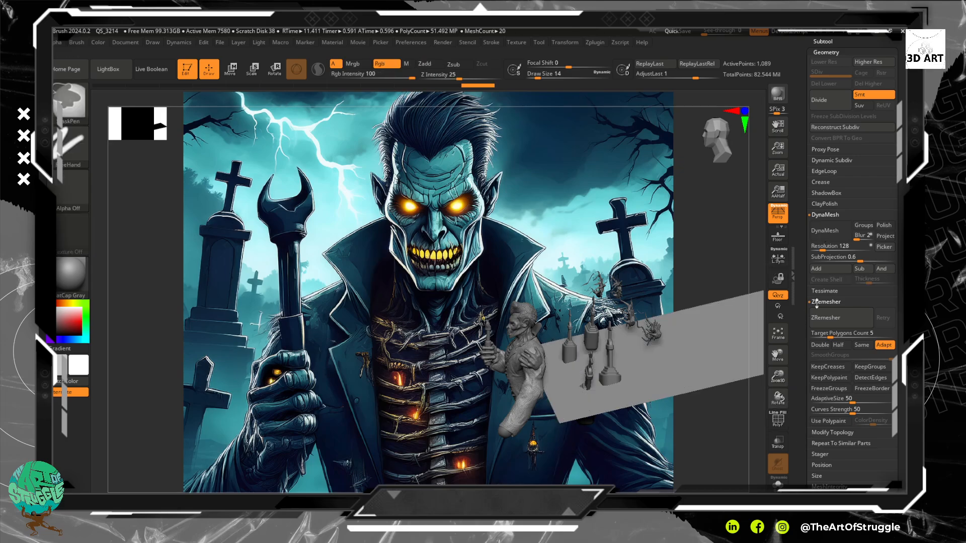
click(825, 319)
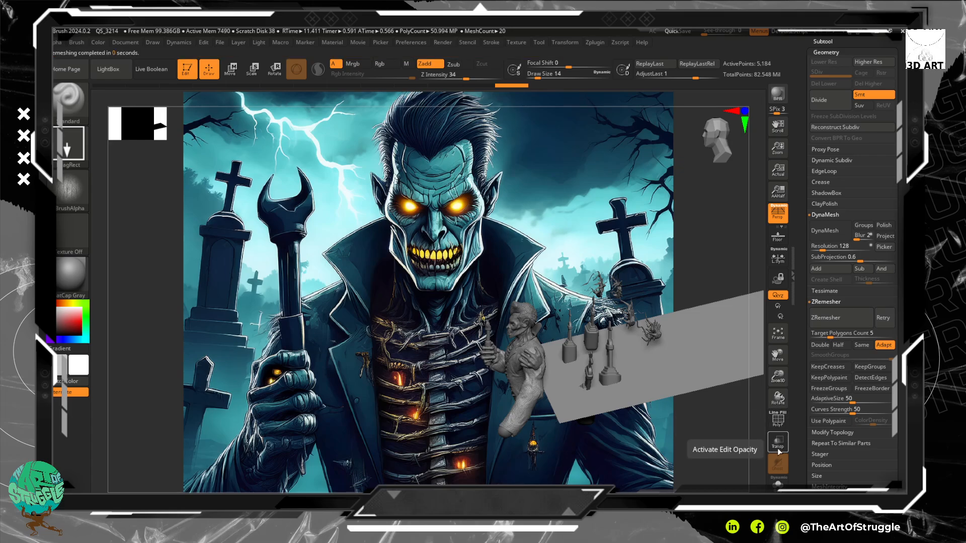
click(778, 422)
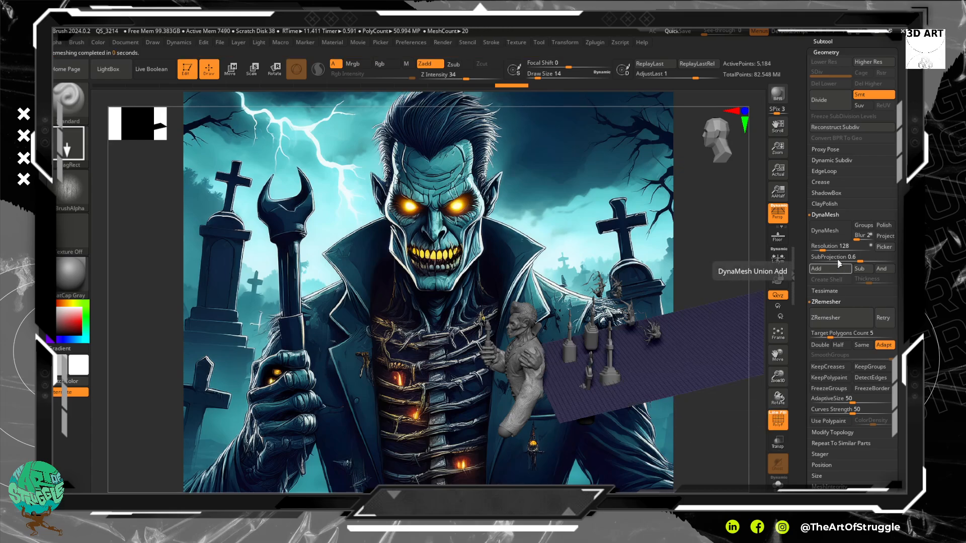
click(824, 100)
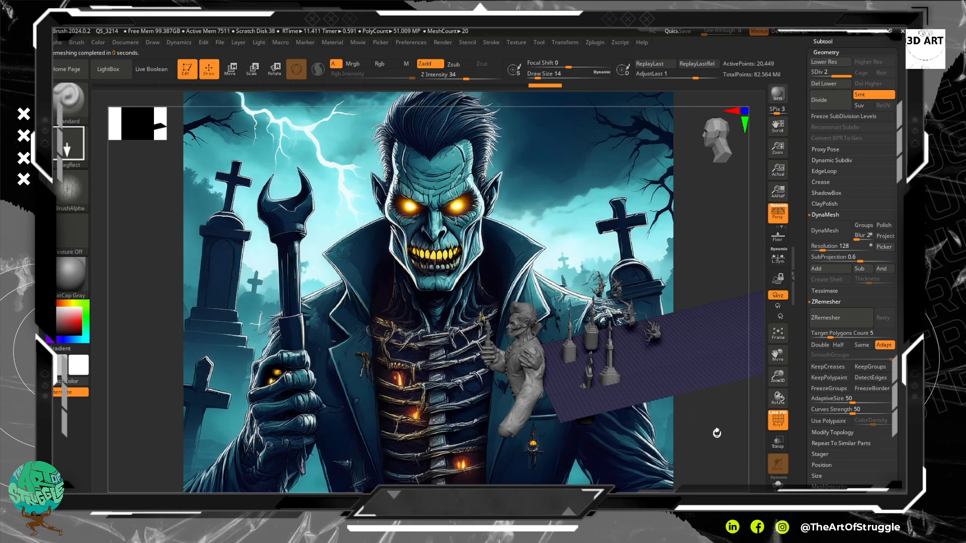
drag(717, 433, 694, 470)
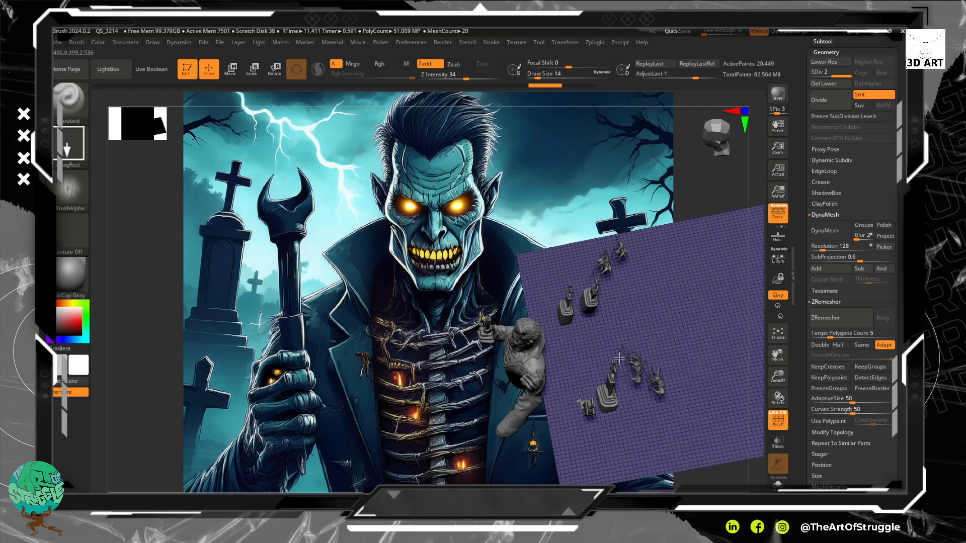
click(778, 420)
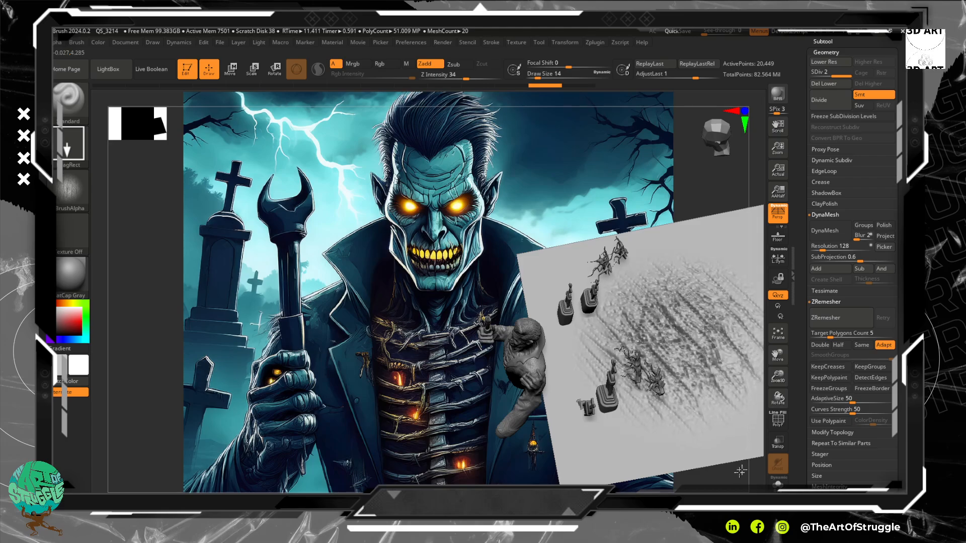
- Try texturing the ground plane by stamping the Wood_Grunge3 alpha across it
click(59, 204)
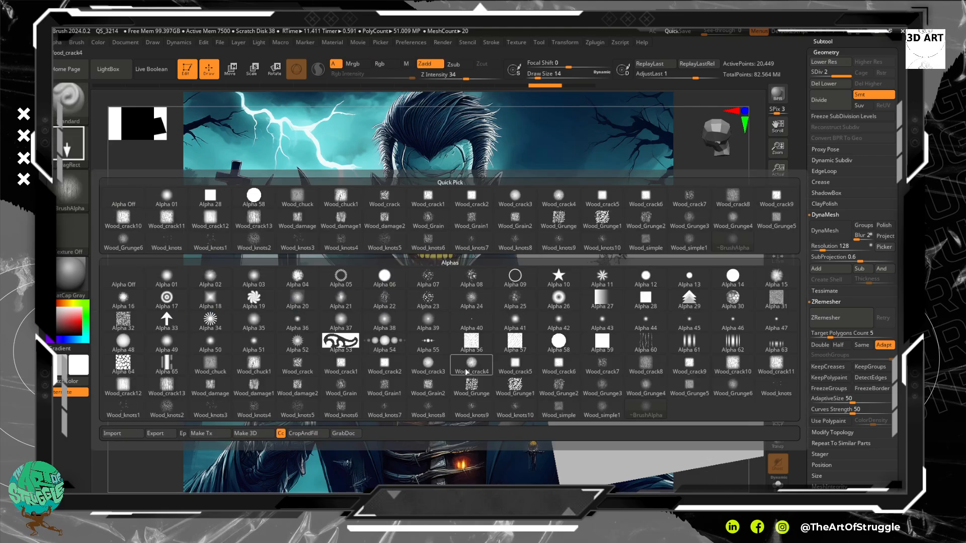
click(602, 387)
mouse_move(675, 297)
mouse_down()
mouse_move(770, 528)
mouse_move(739, 458)
mouse_move(755, 488)
mouse_up()
key(ctrl+z)
mouse_move(677, 301)
mouse_down()
mouse_move(750, 473)
mouse_move(734, 453)
mouse_move(720, 476)
mouse_up()
key(ctrl+z)
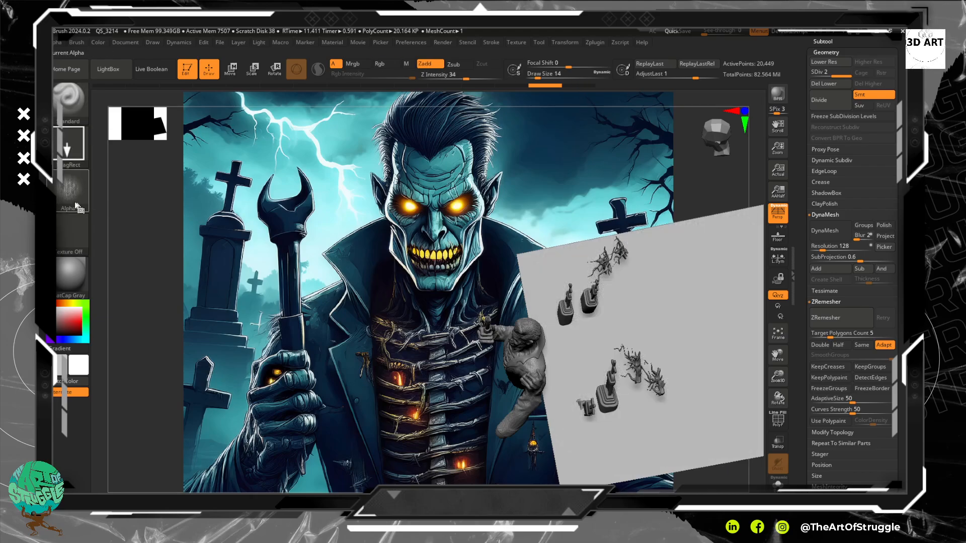
- Switch to the Wood_Grunge1 alpha and stamp it across the ground plane at a Z Intensity of 13
click(70, 193)
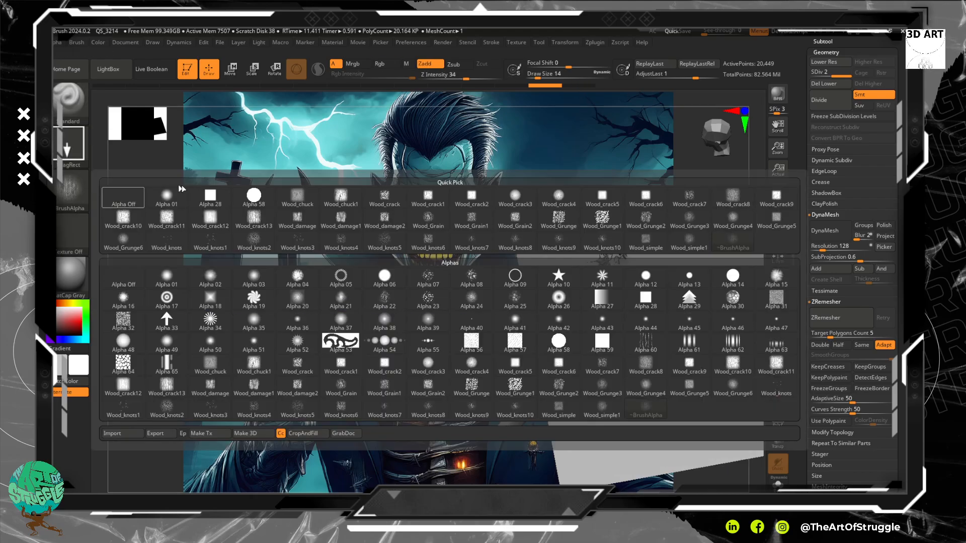
click(515, 385)
drag(639, 347, 769, 480)
drag(711, 480, 690, 438)
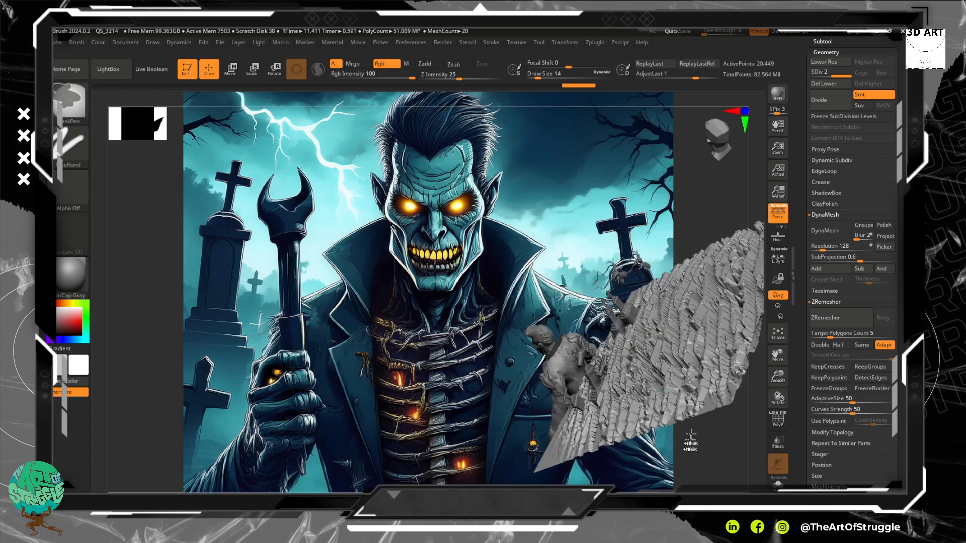
key(ctrl+z)
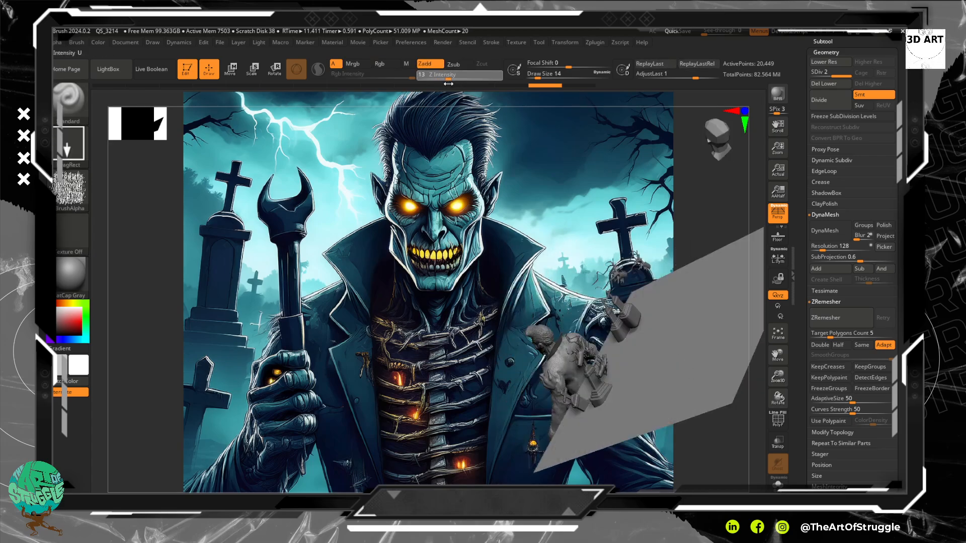
drag(706, 443, 655, 376)
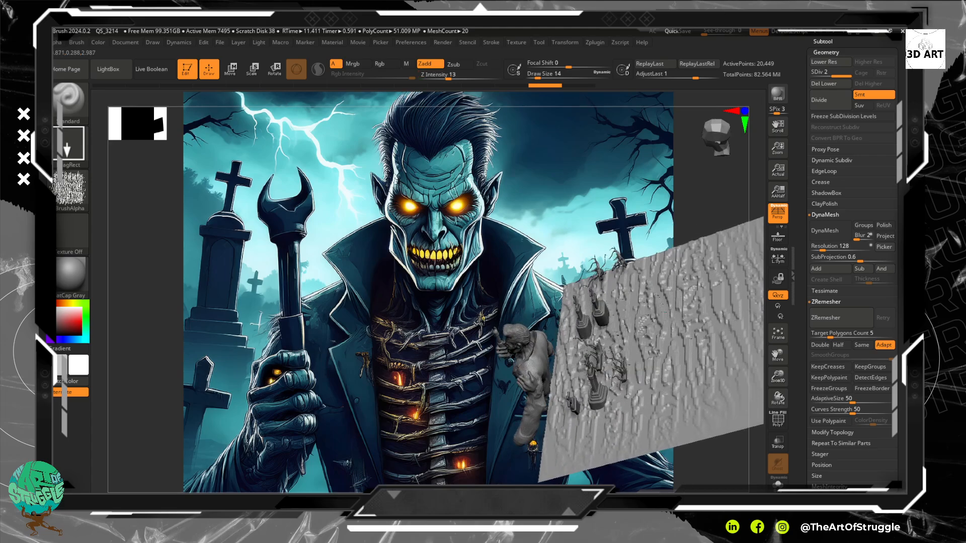
- Run ZRemesher on the textured ground plane and review the softened ridges from several angles, ending on the front view
drag(717, 452, 696, 438)
click(835, 317)
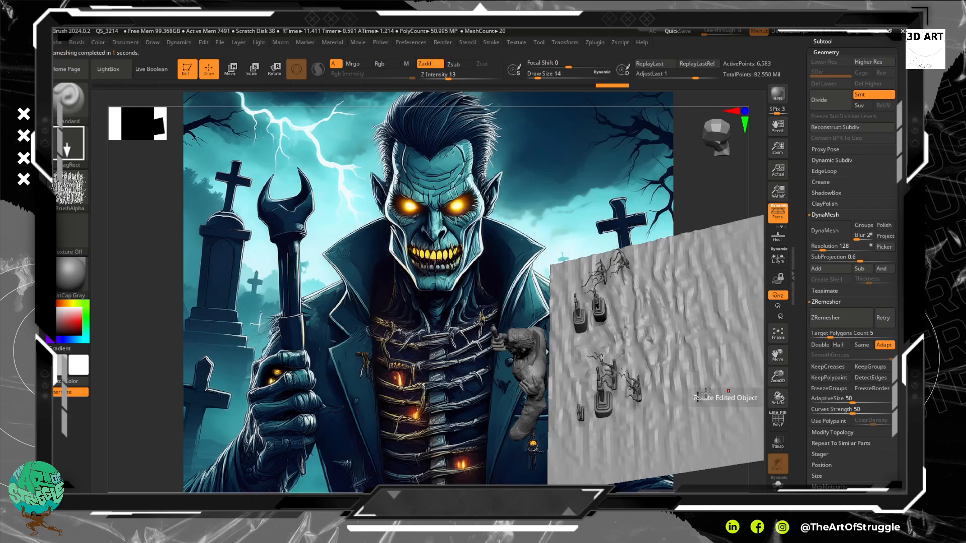
drag(712, 474, 748, 465)
drag(733, 418, 742, 303)
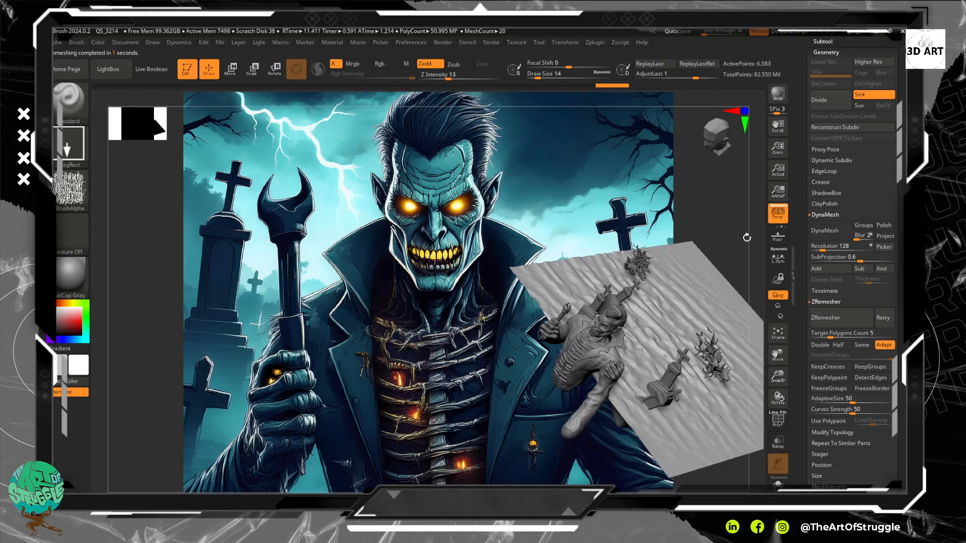
mouse_move(746, 237)
mouse_down()
mouse_move(678, 267)
mouse_move(729, 281)
mouse_move(715, 194)
mouse_move(723, 267)
mouse_move(722, 246)
mouse_move(650, 273)
mouse_up()
key(shift)
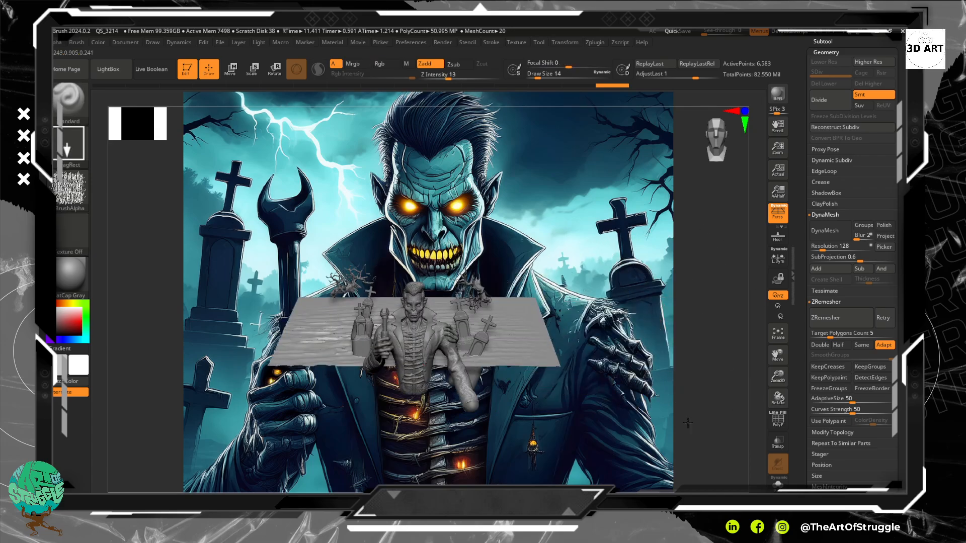
- Frame the bust from the front, enlarge the textured plane until it spans the background, and shift it upward behind the bust
alt+drag(712, 345, 737, 448)
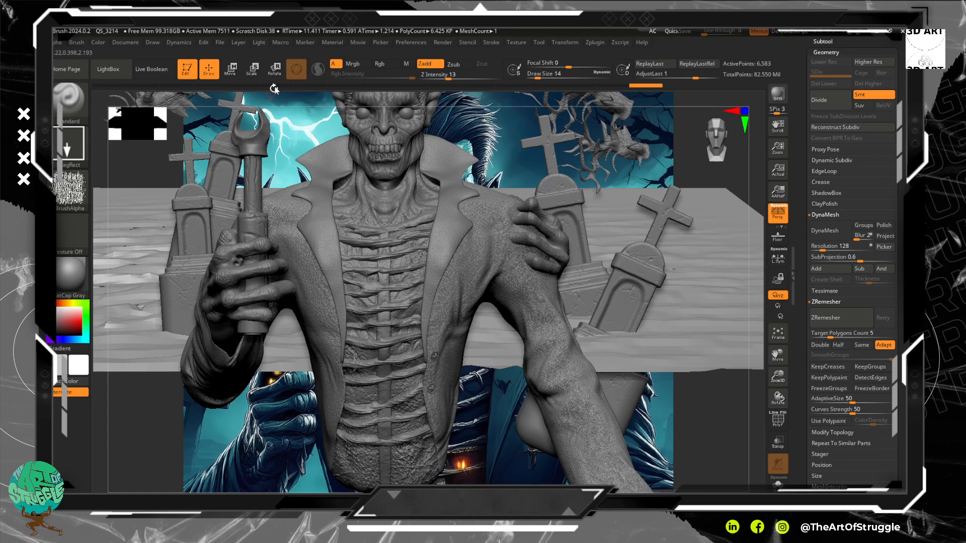
click(252, 69)
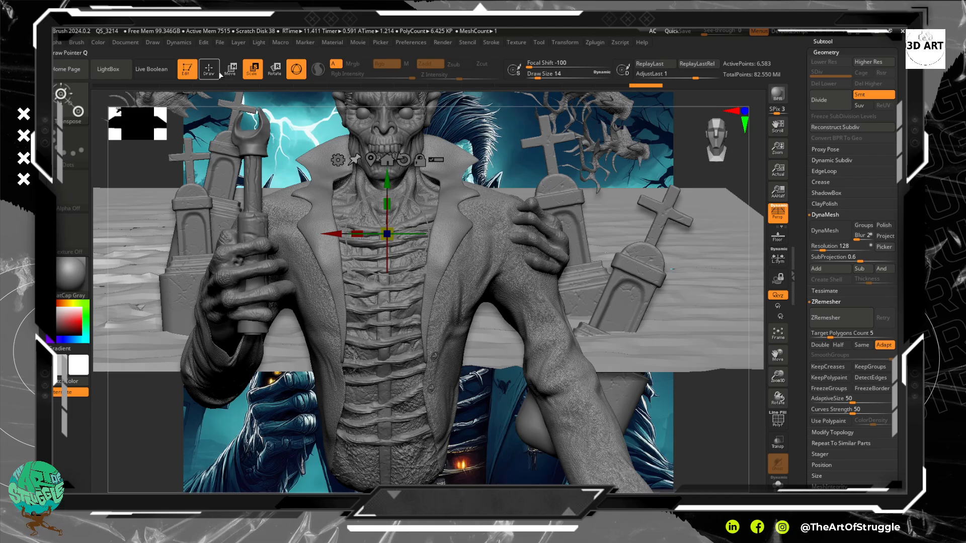
click(274, 69)
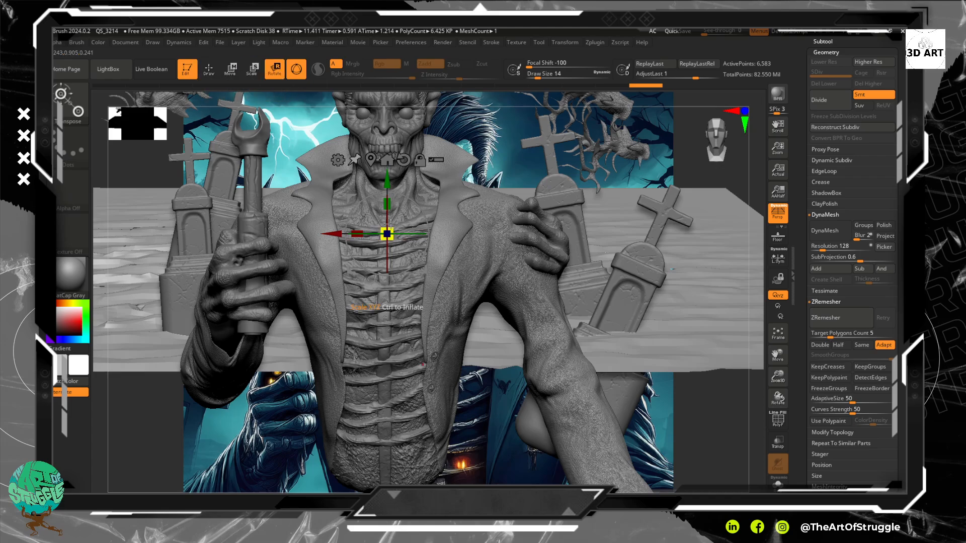
drag(390, 220, 388, 228)
drag(388, 194, 397, 335)
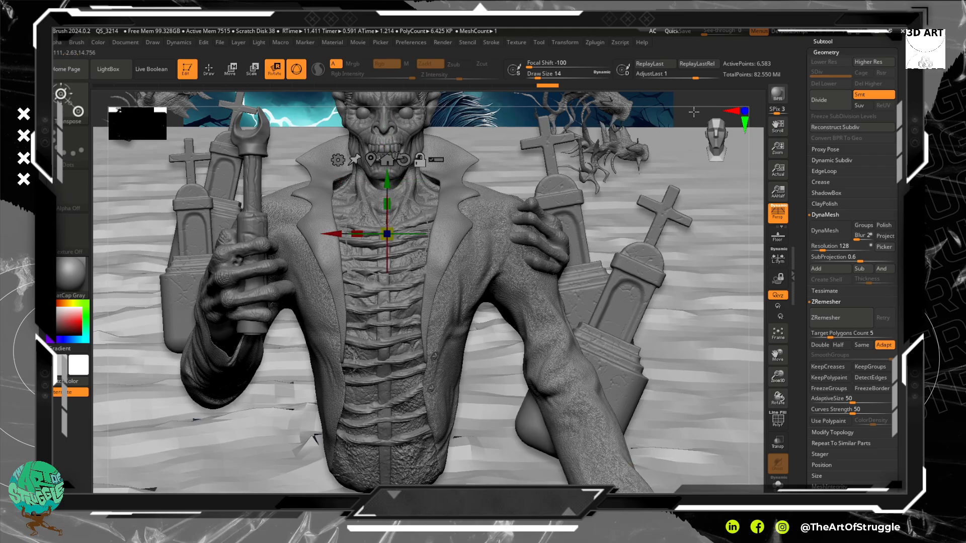
alt+drag(694, 111, 695, 121)
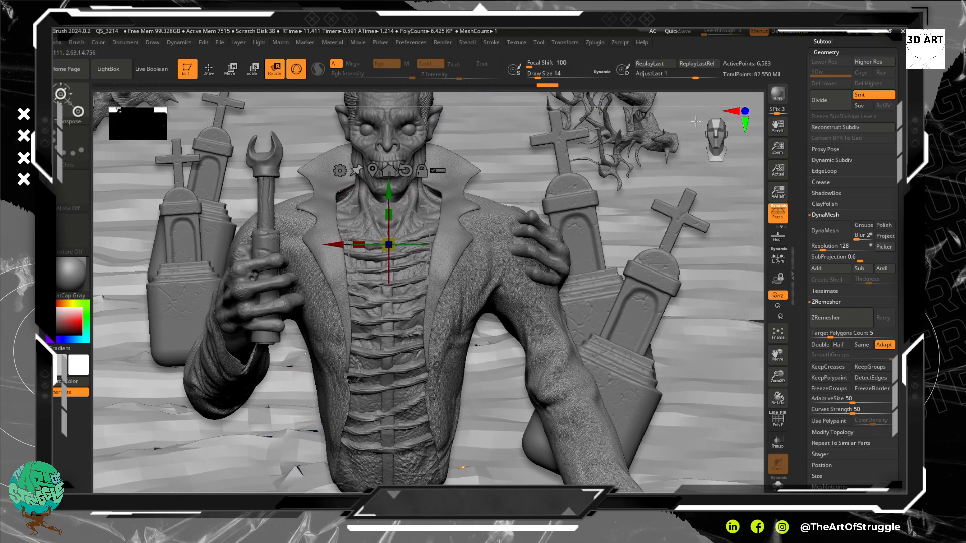
alt+drag(388, 191, 384, 1)
mouse_move(384, 62)
mouse_down()
mouse_move(384, 2)
mouse_move(384, 62)
mouse_up()
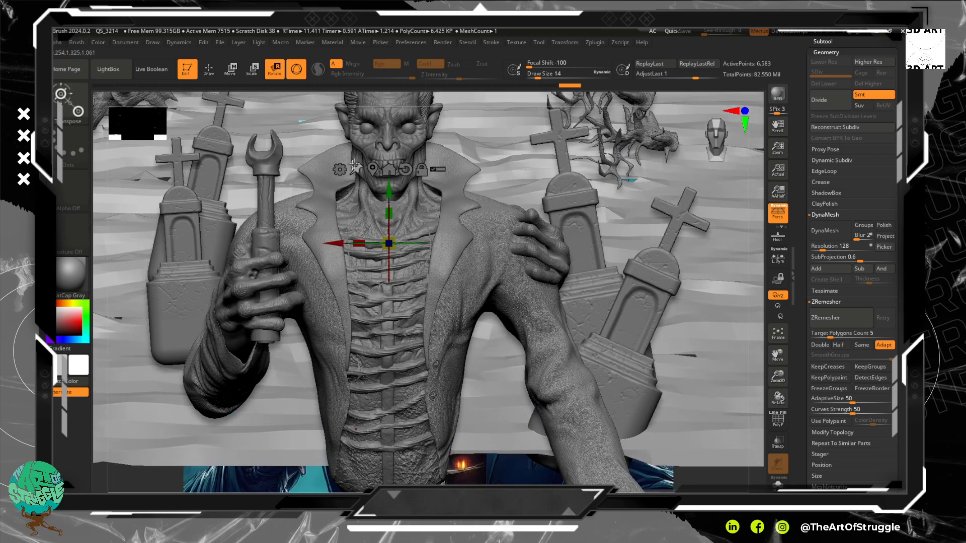
- Raise the ground plane farther up behind the bust and check its placement from the side
drag(383, 193, 356, 159)
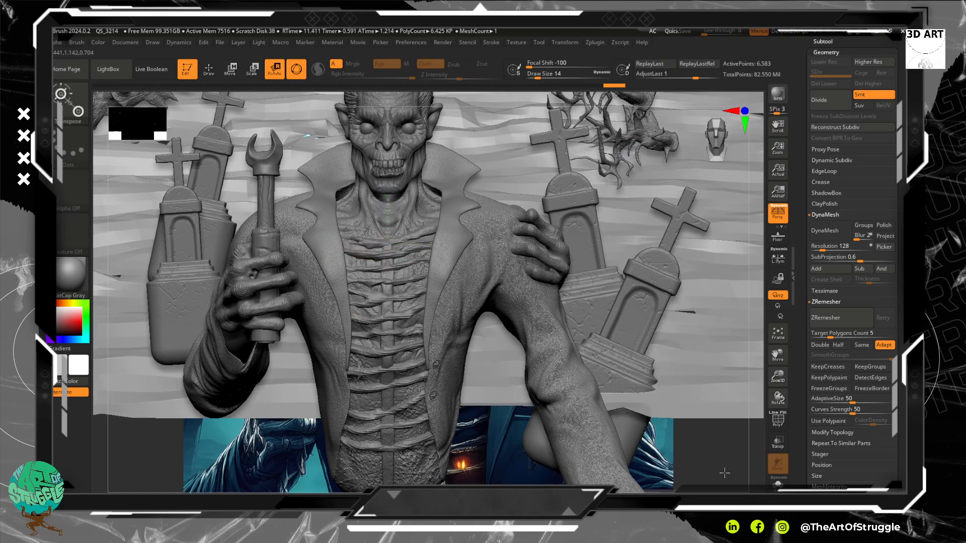
drag(690, 463, 809, 453)
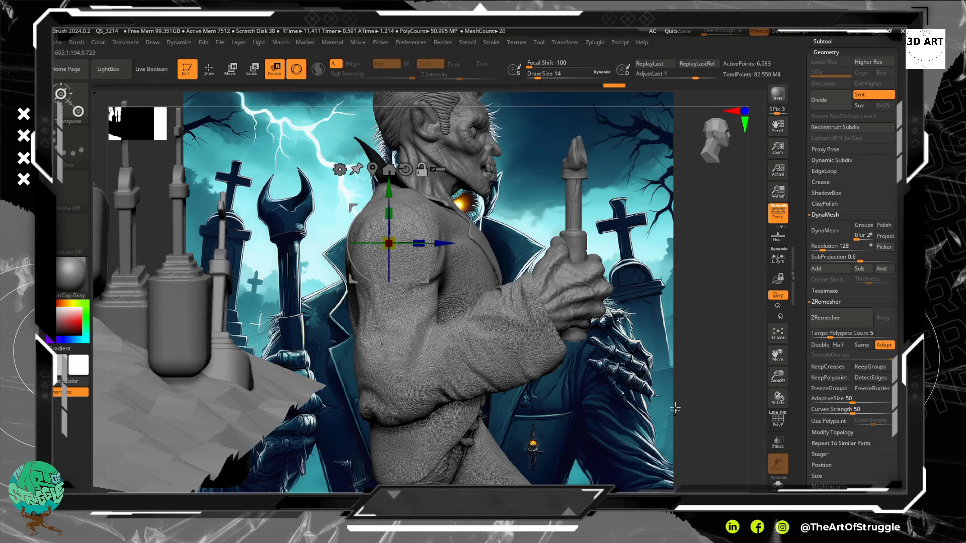
drag(675, 410, 668, 366)
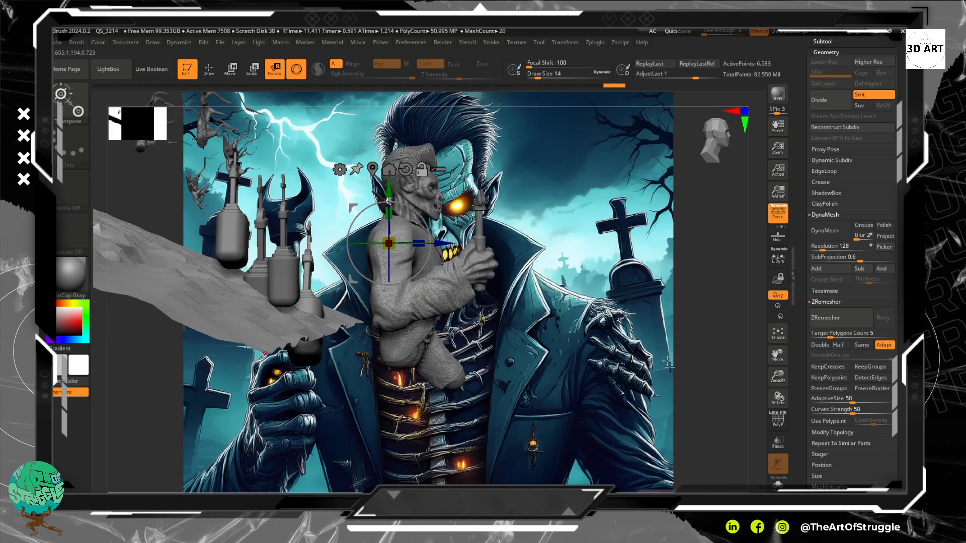
- Move one of the tombstones farther back from the bust over the ground plane
click(237, 241)
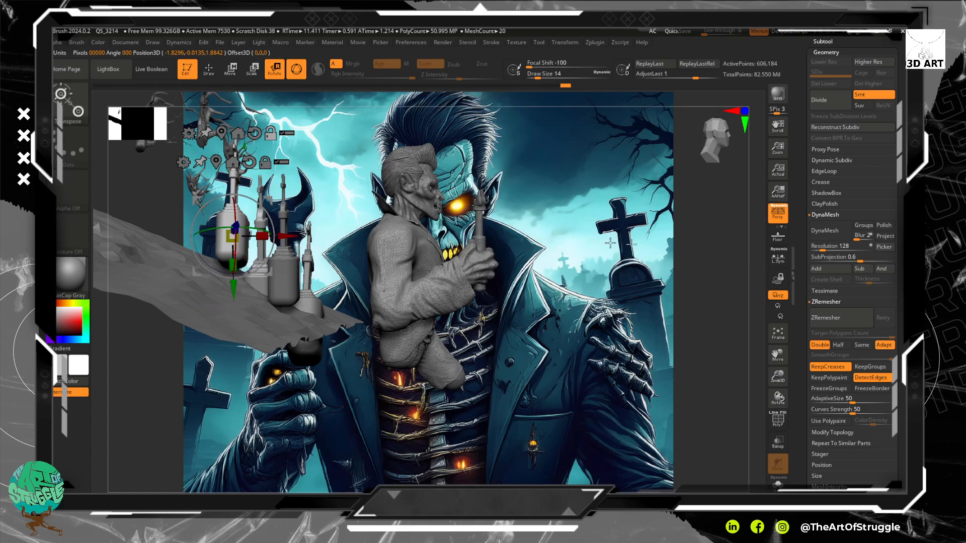
drag(742, 289, 747, 343)
drag(280, 227, 241, 239)
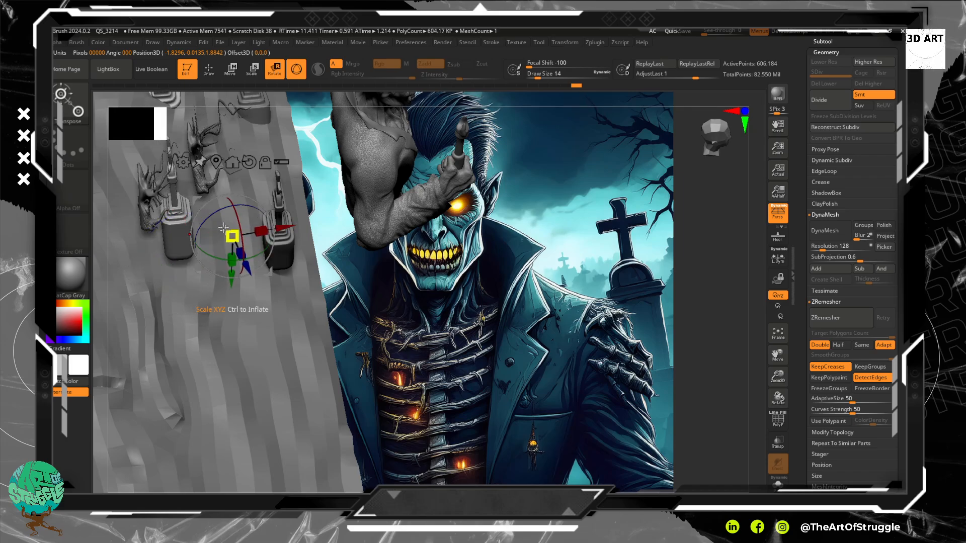
key(q)
- Push one of the dead branches farther back from the bust and check the arrangement from the front
alt+click(209, 185)
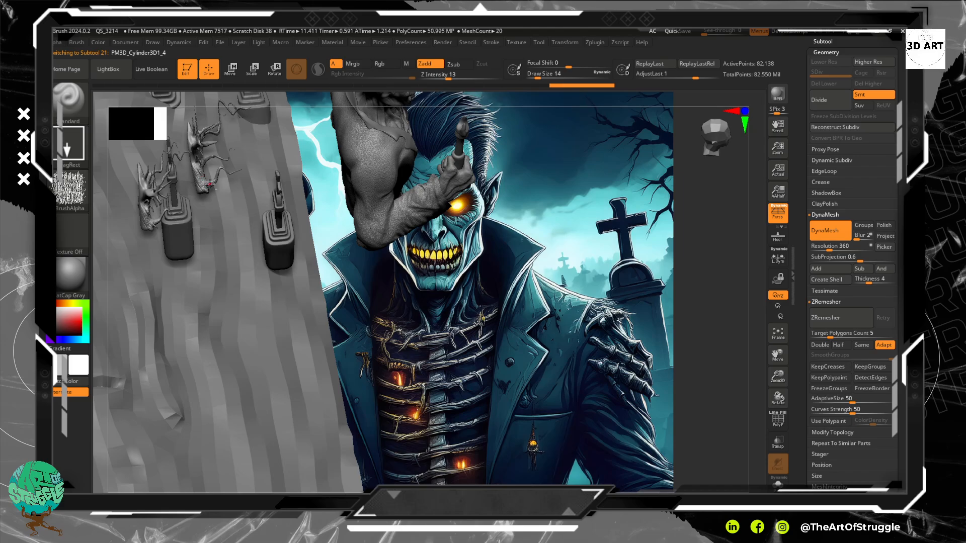
click(231, 68)
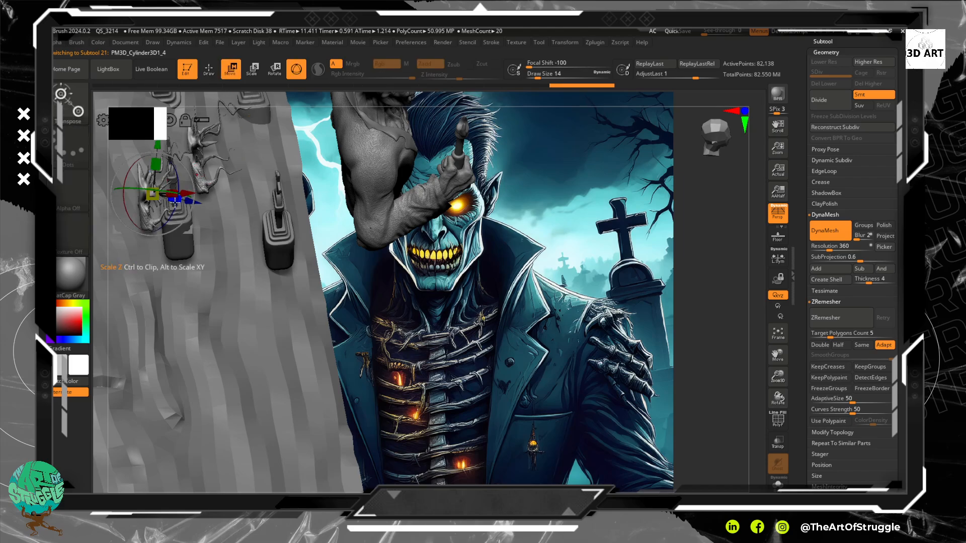
drag(189, 182, 120, 170)
alt+click(153, 193)
key(q)
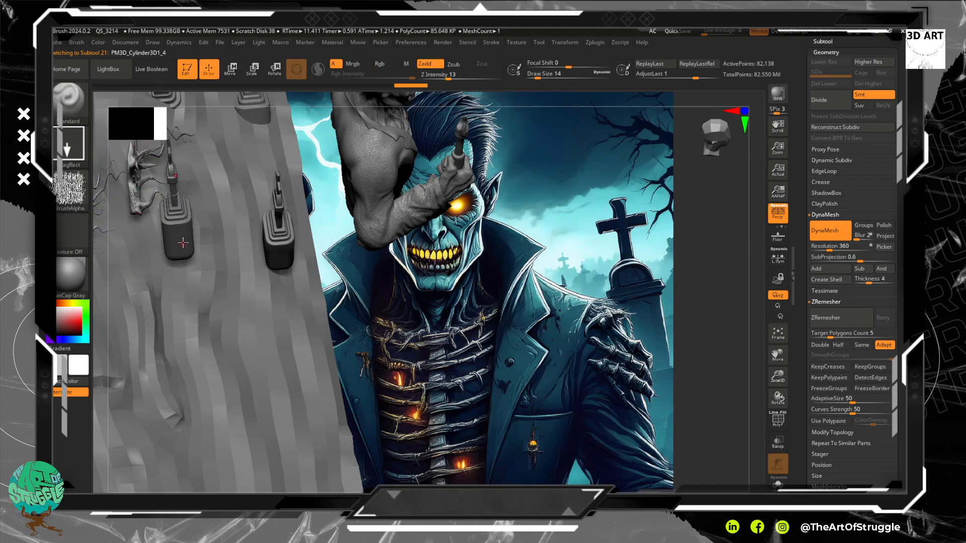
mouse_move(712, 357)
mouse_down()
mouse_move(714, 335)
mouse_move(689, 297)
mouse_move(688, 305)
mouse_up()
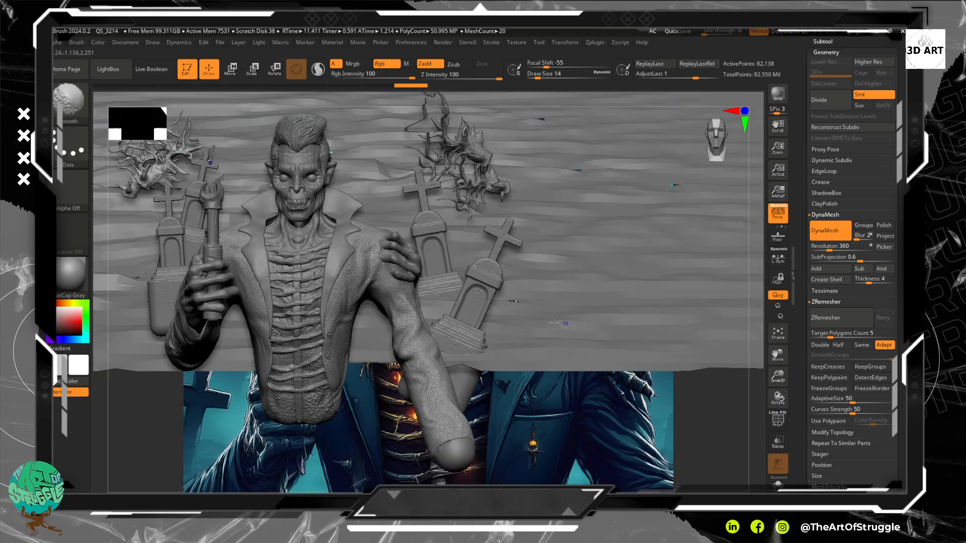
- Lower the front tombstone beside the wrench hand by about 0.43
alt+click(164, 275)
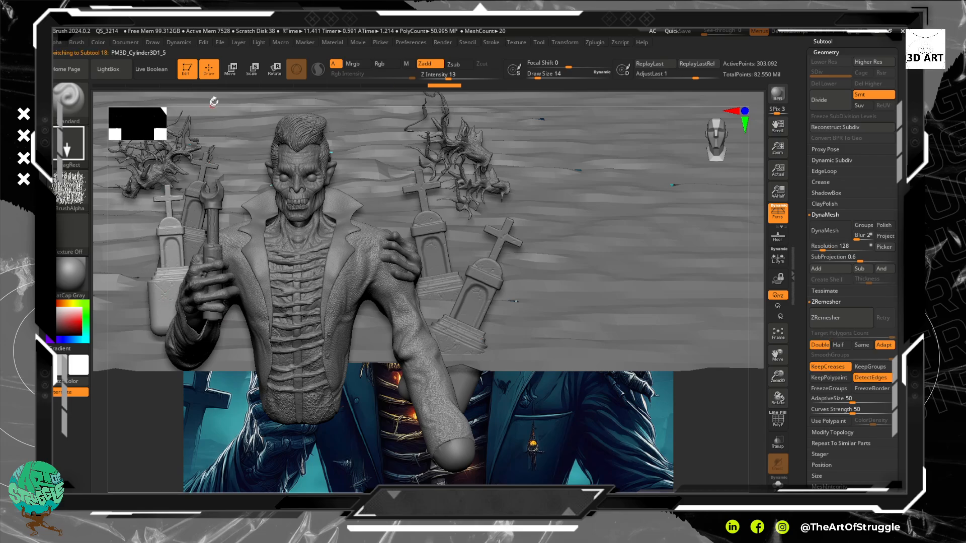
key(w)
drag(180, 178, 180, 217)
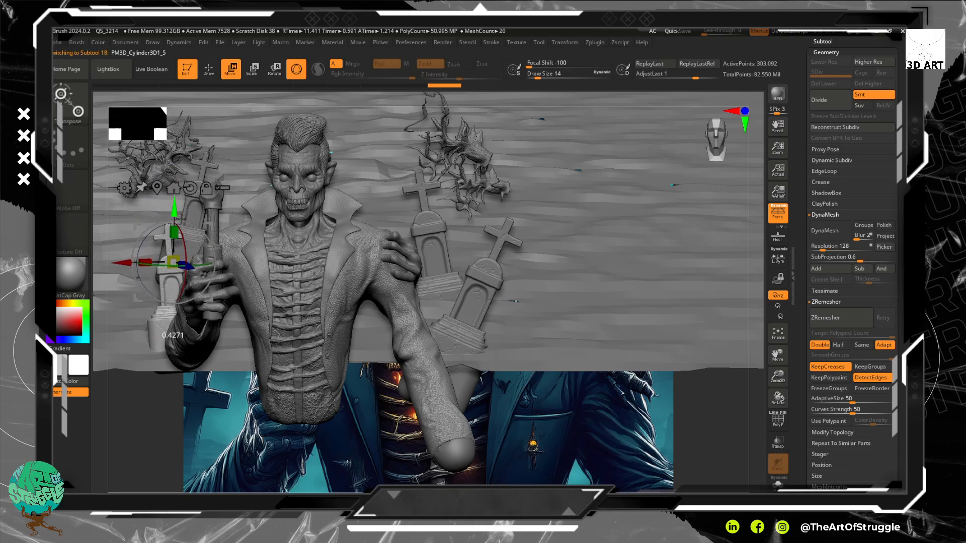
key(ctrl+z)
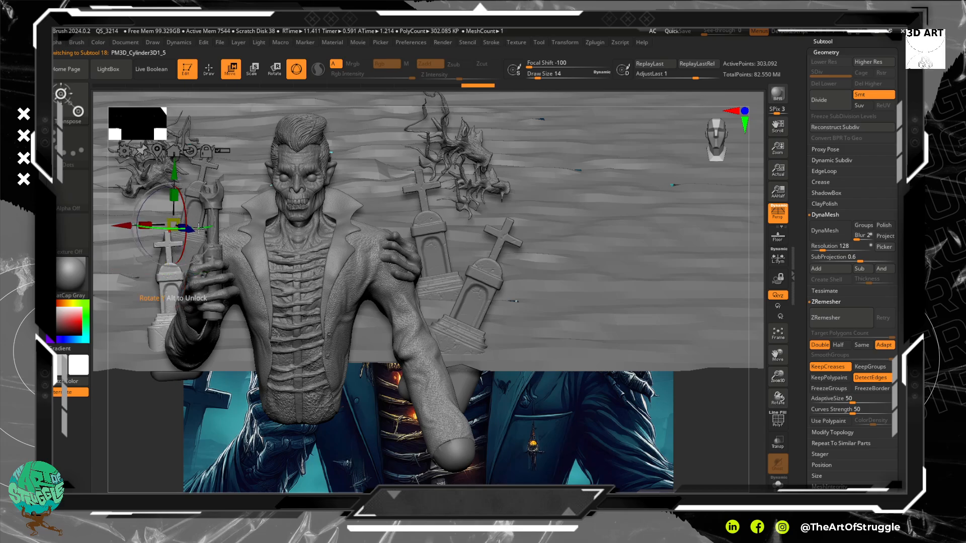
alt+click(182, 241)
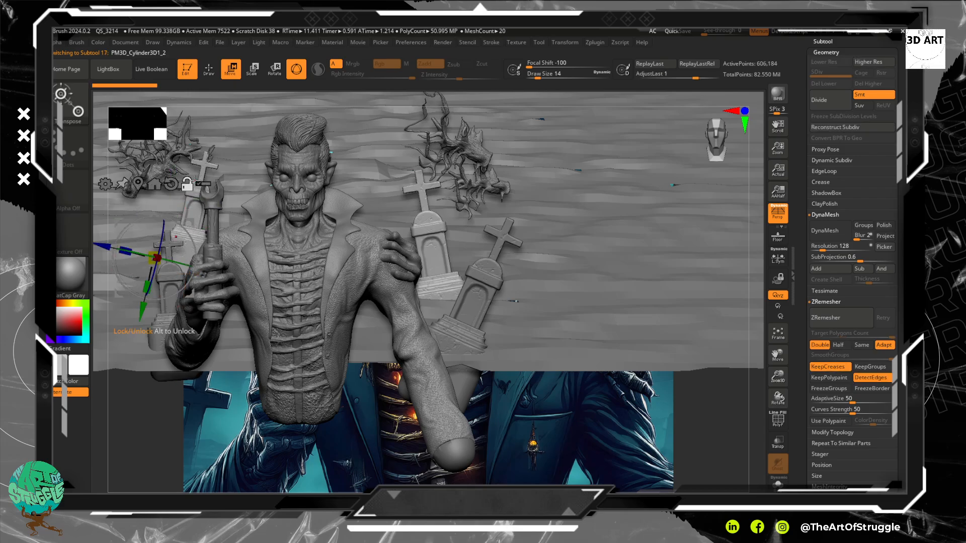
- Run ZRemesher on the ground plane at a Target Polygons Count of 5 and subdivide it once with Smt on
alt+click(537, 306)
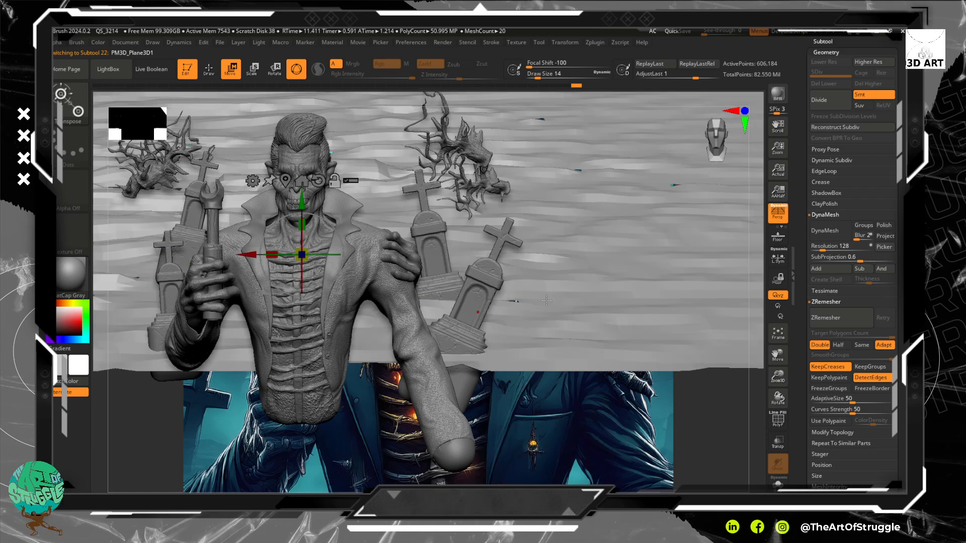
click(839, 318)
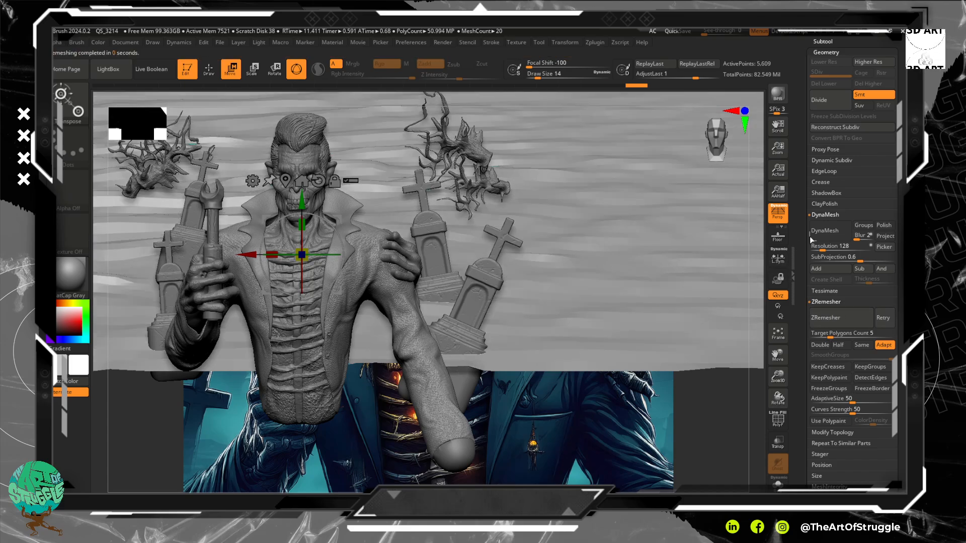
click(825, 103)
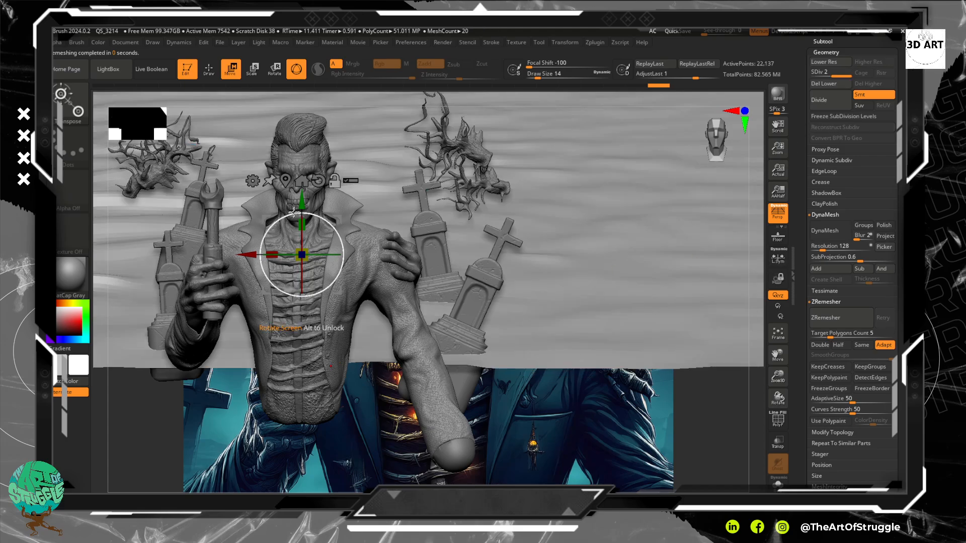
- Lower the ground plane by about 0.22 behind the bust
drag(301, 202, 303, 224)
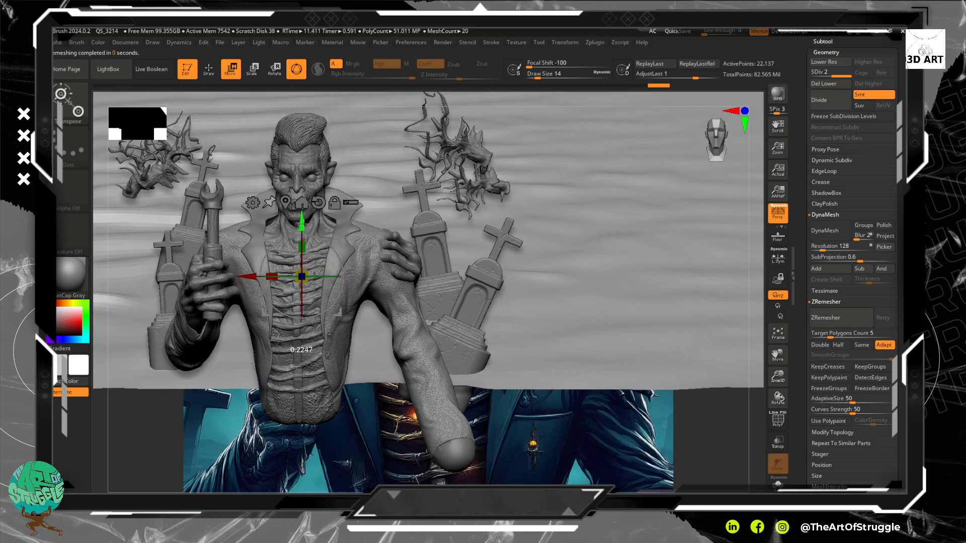
drag(303, 224, 302, 202)
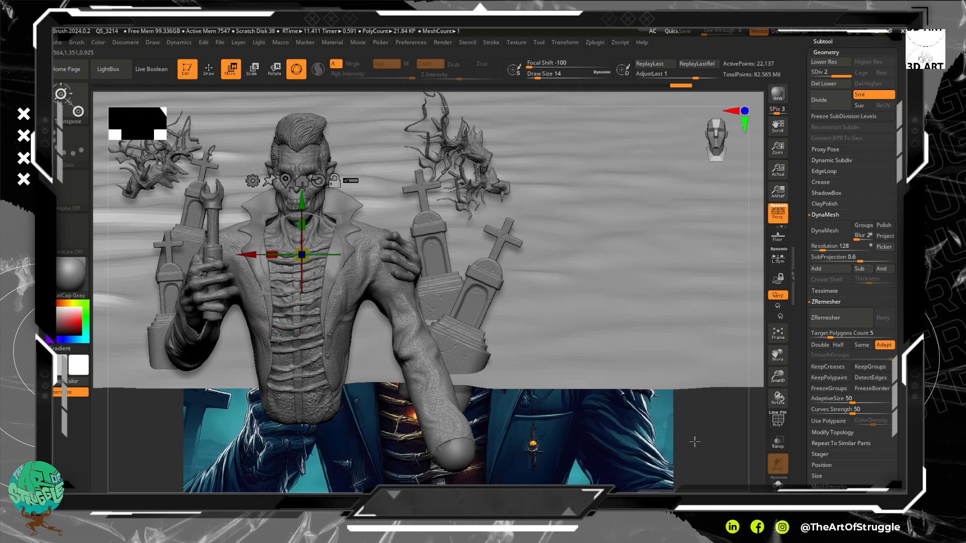
alt+drag(729, 447, 777, 481)
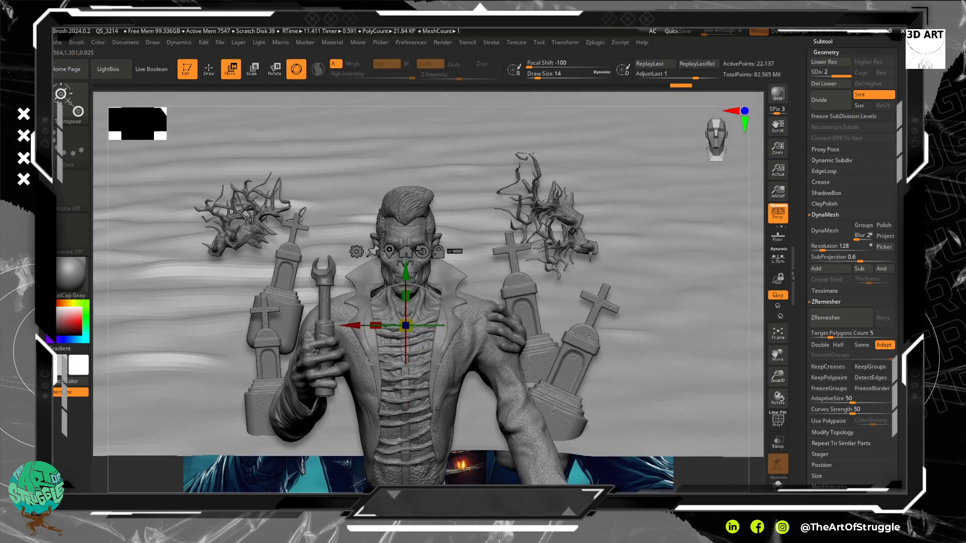
- Shift the branch above the shoulder-hand tombstones outward, away from the zombie's head
key(q)
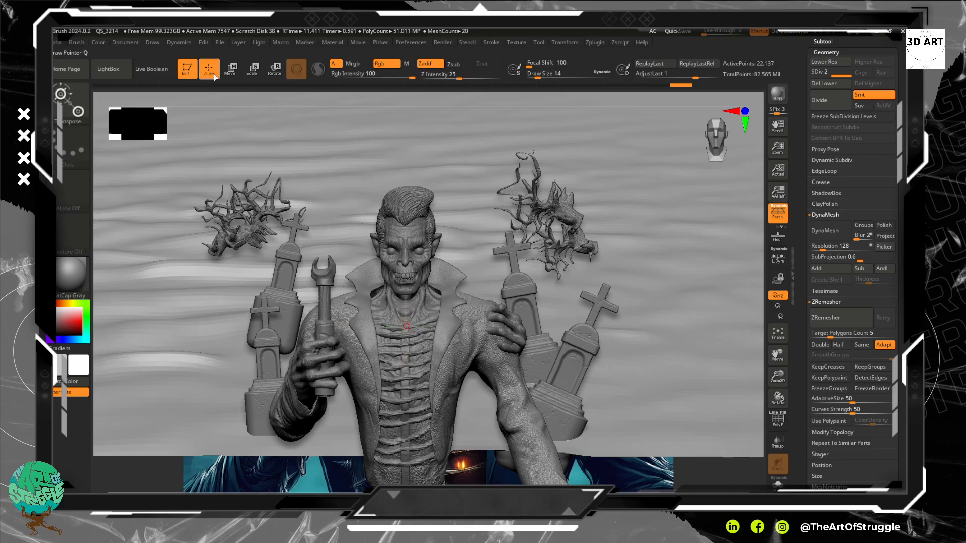
ctrl+right_drag(725, 488, 725, 372)
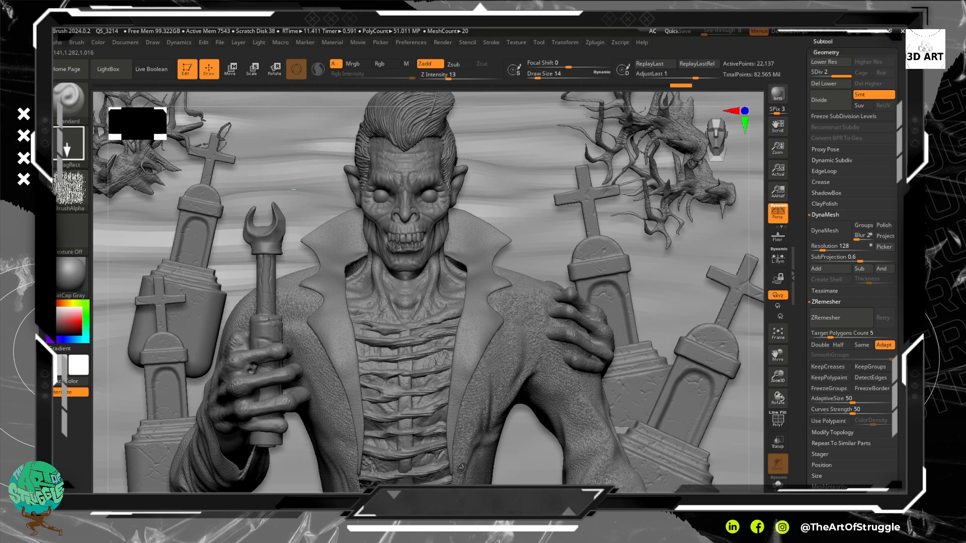
ctrl+right_drag(734, 438, 734, 447)
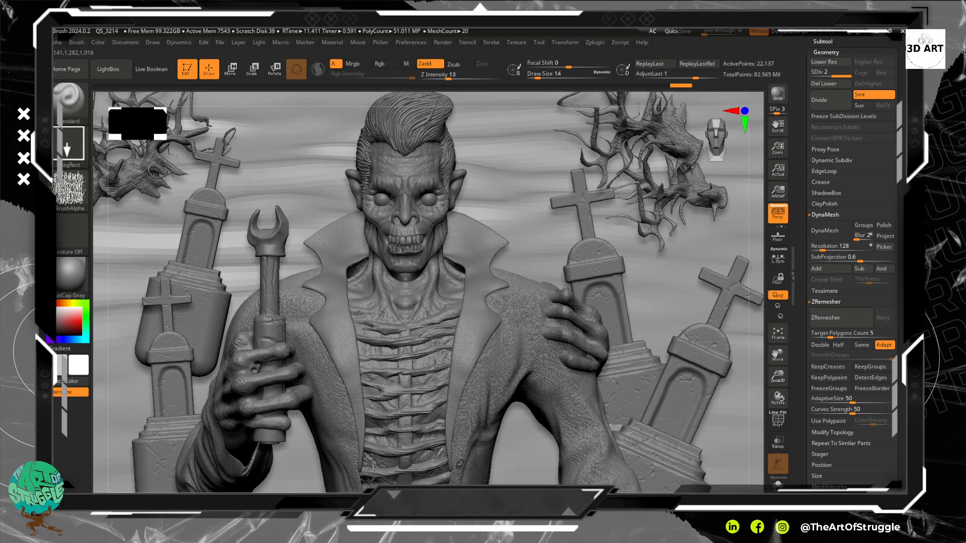
alt+click(670, 136)
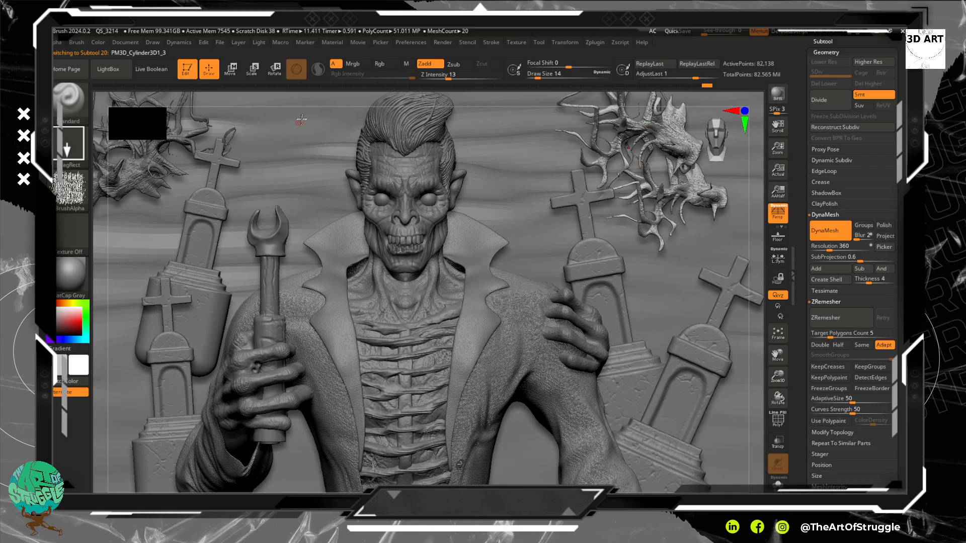
click(230, 69)
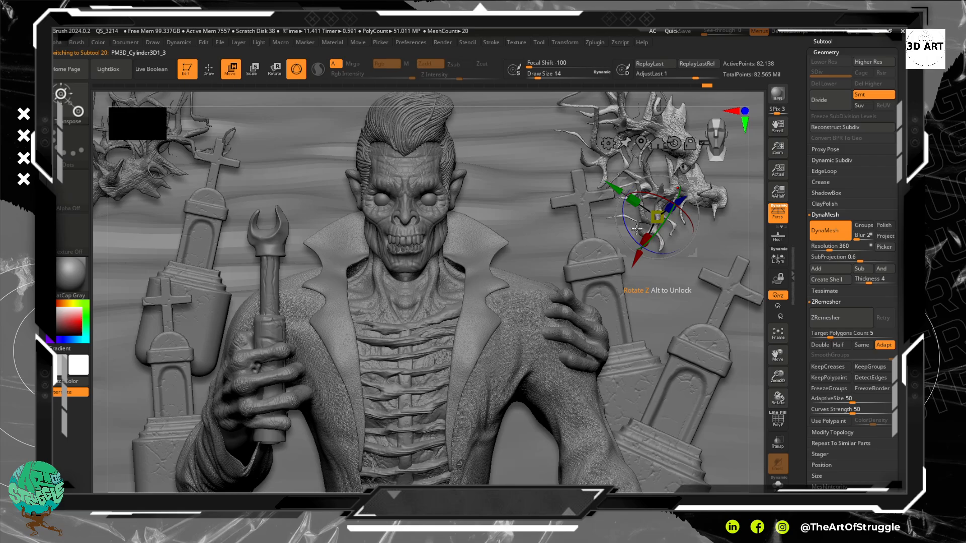
drag(640, 248, 694, 252)
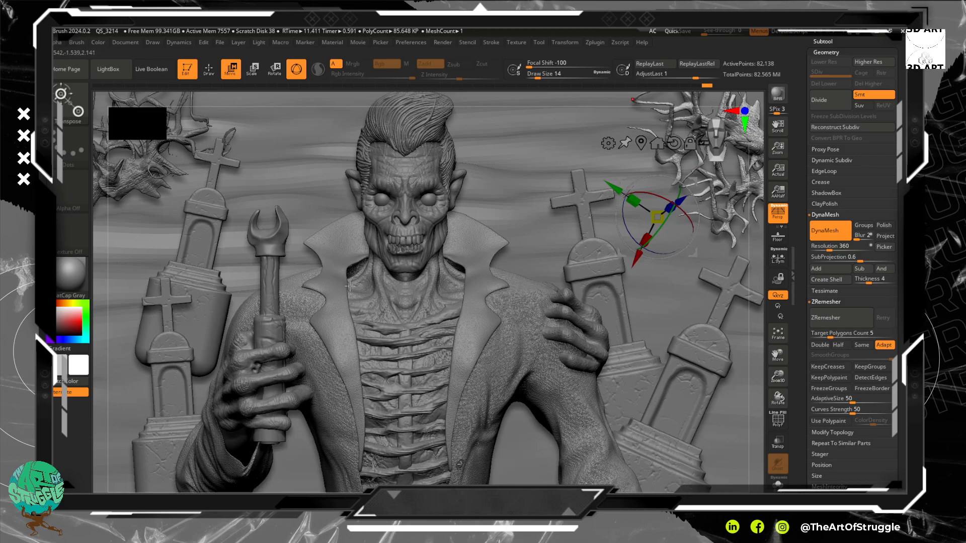
- Select the ground plane, try stamping the current wood grunge alpha at Z Intensity 13, and undo the strokes
alt+click(500, 186)
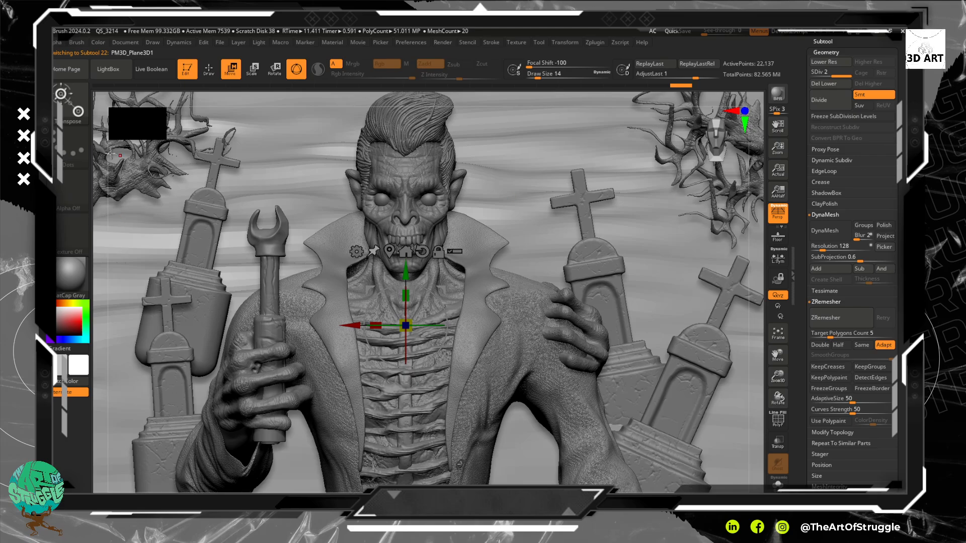
click(206, 68)
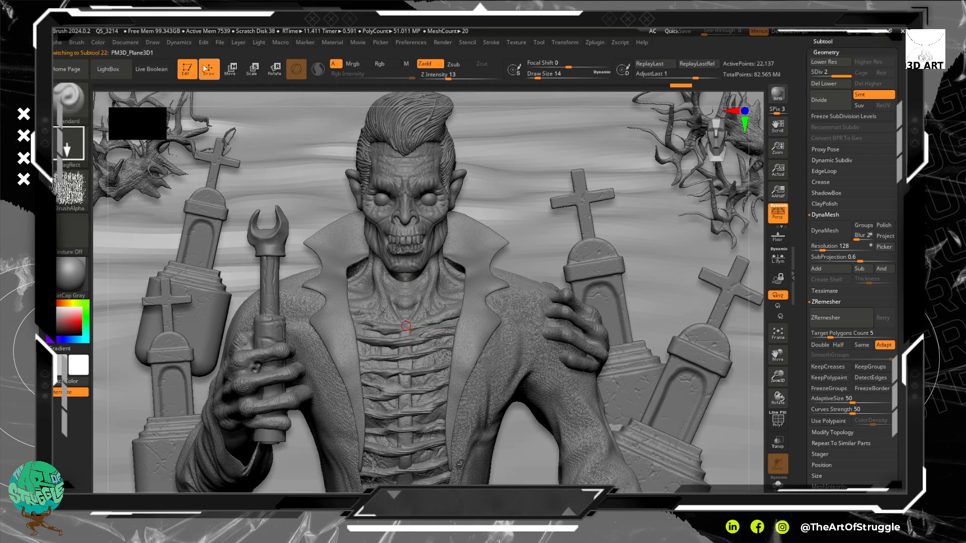
key(ctrl+z)
key(ctrl+z)
key(ctrl+z)
key(ctrl+z)
key(ctrl+z)
key(ctrl+z)
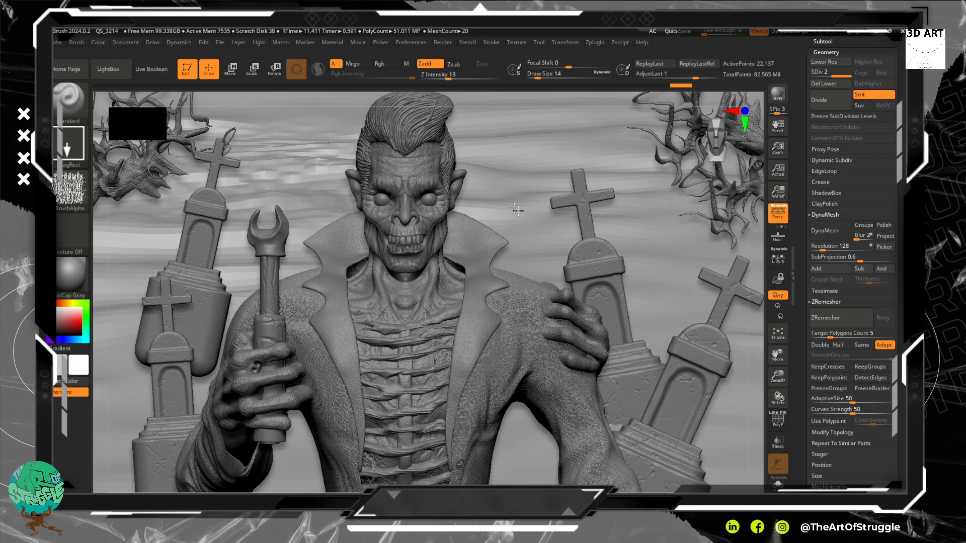
- Subdivide the ground plane to SDiv 3, then test a wood grunge stamp across it and undo the stamp
key(d)
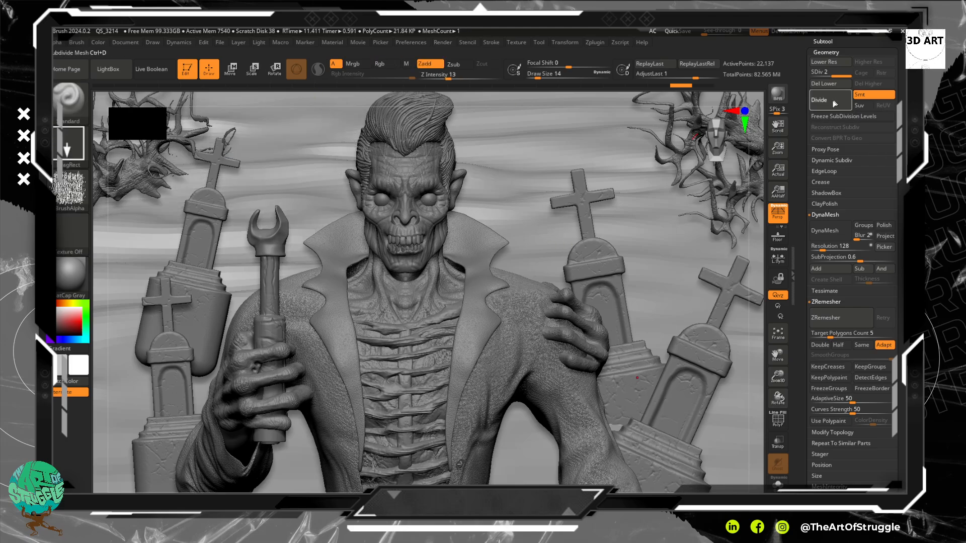
drag(265, 187, 566, 229)
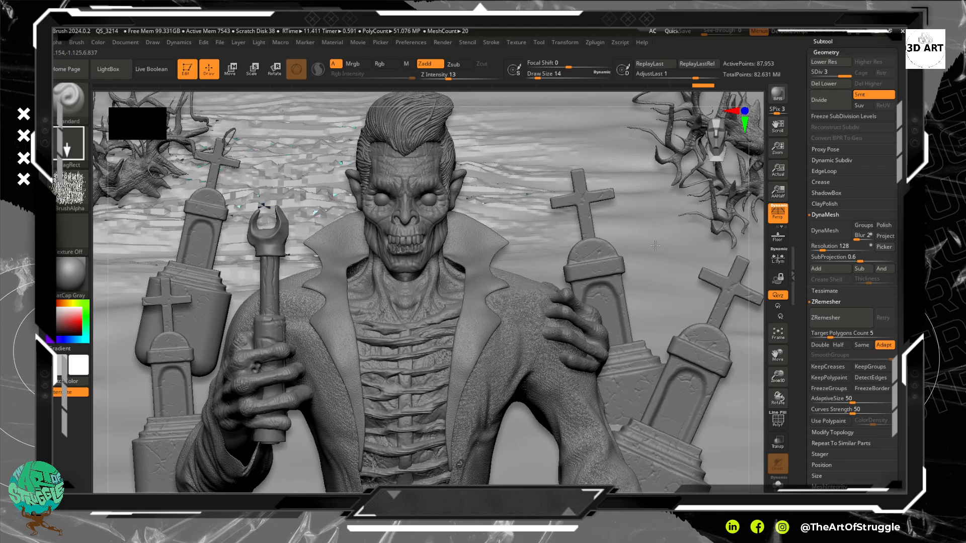
key(ctrl+z)
- Browse the alpha library and choose Alpha 08 for the Standard brush
click(70, 190)
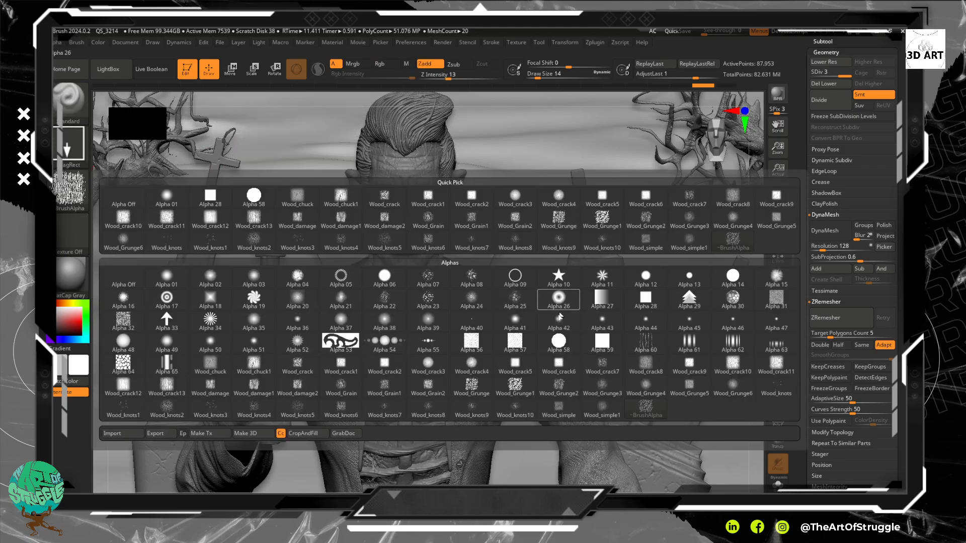
mouse_move(570, 382)
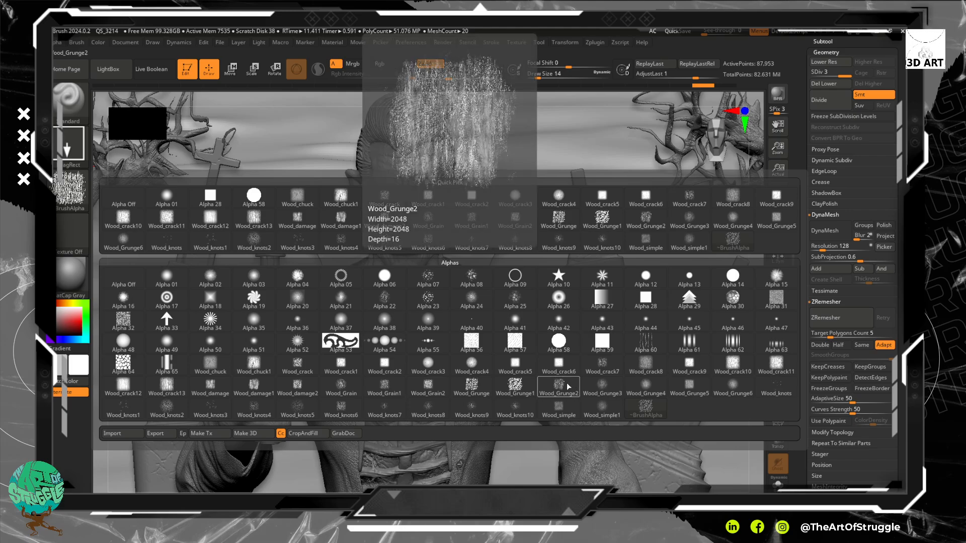
mouse_move(754, 351)
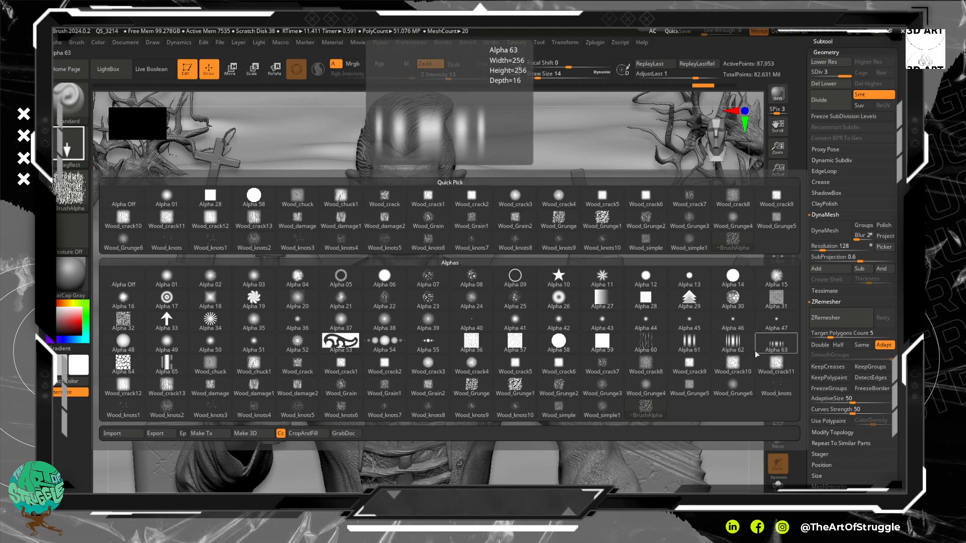
mouse_move(664, 381)
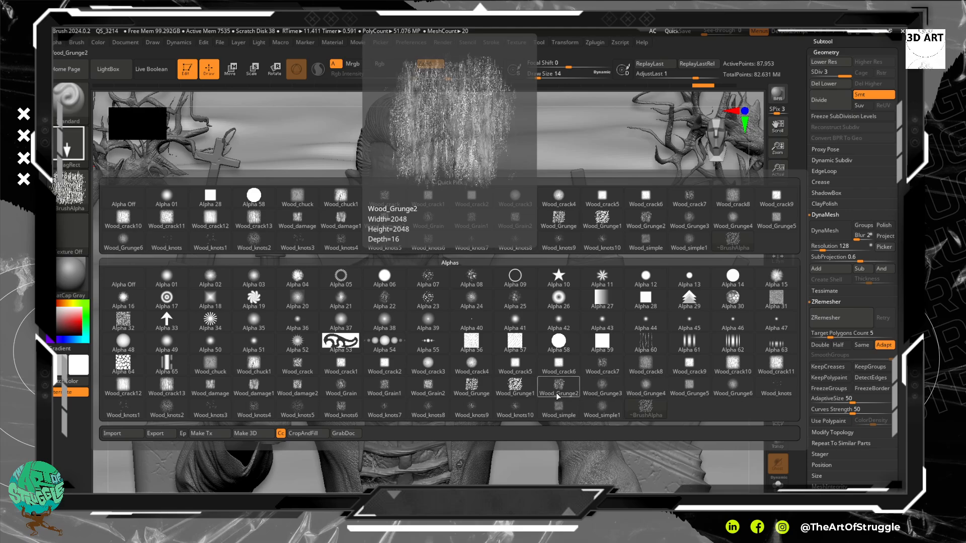
mouse_move(469, 395)
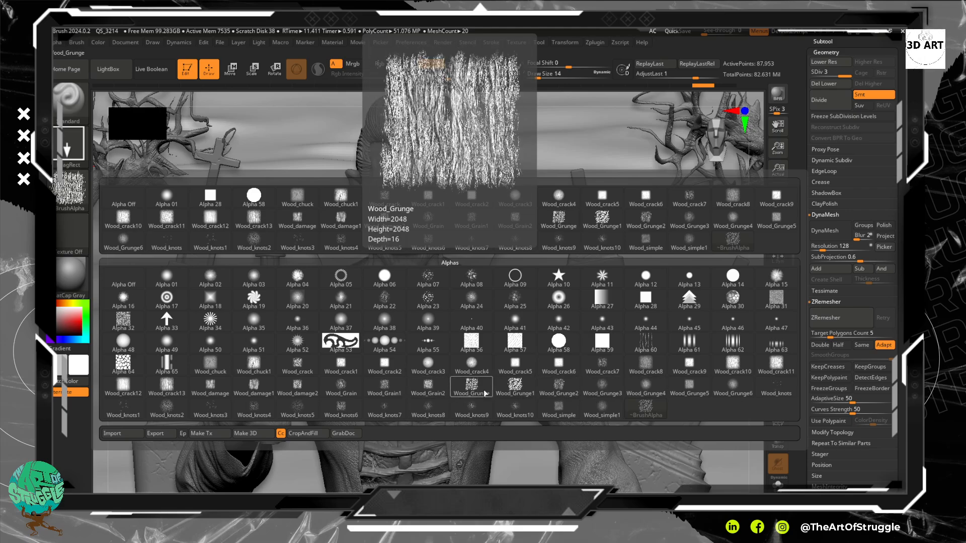
click(558, 388)
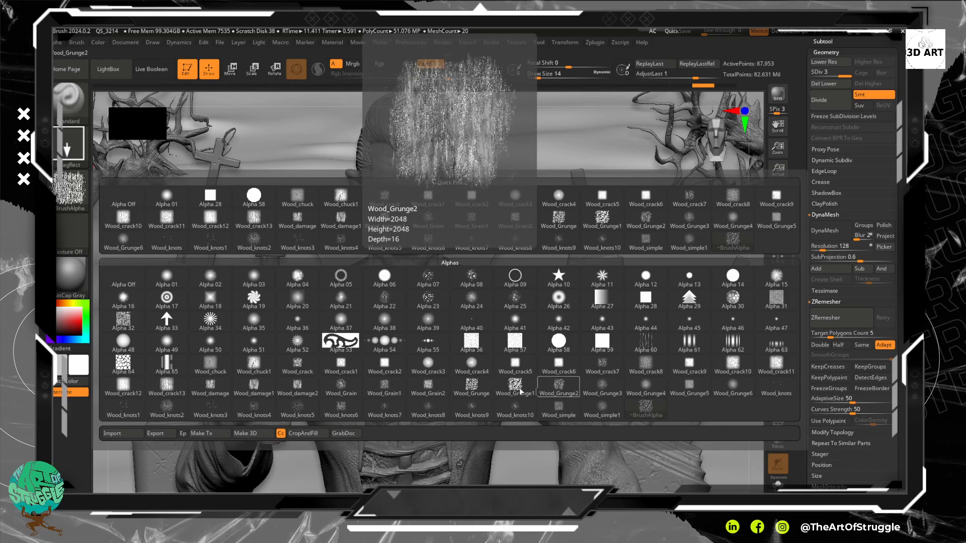
click(297, 388)
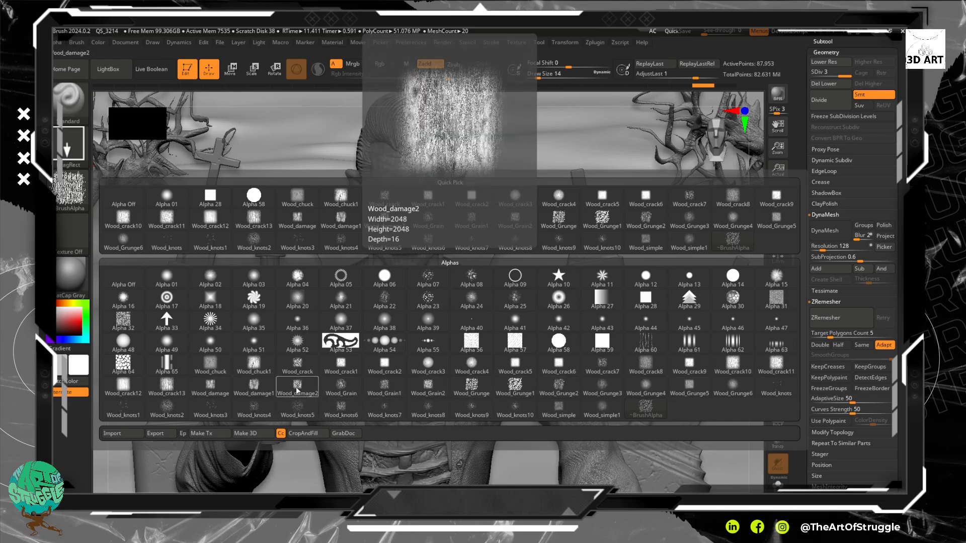
click(220, 405)
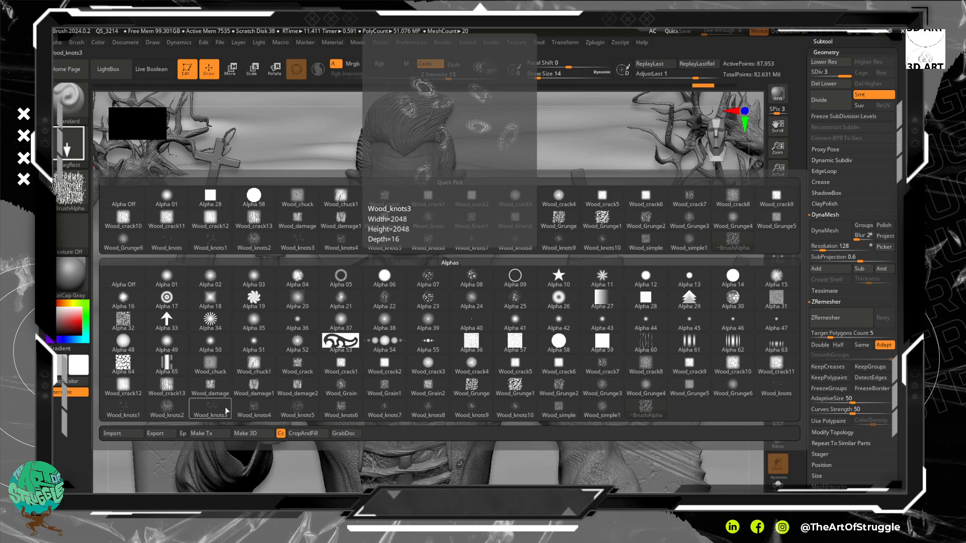
click(518, 408)
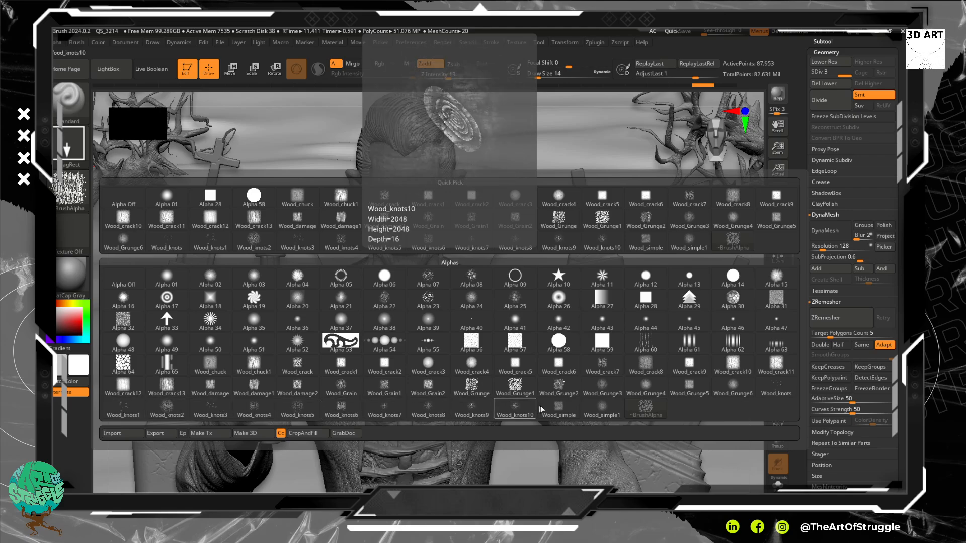
click(647, 409)
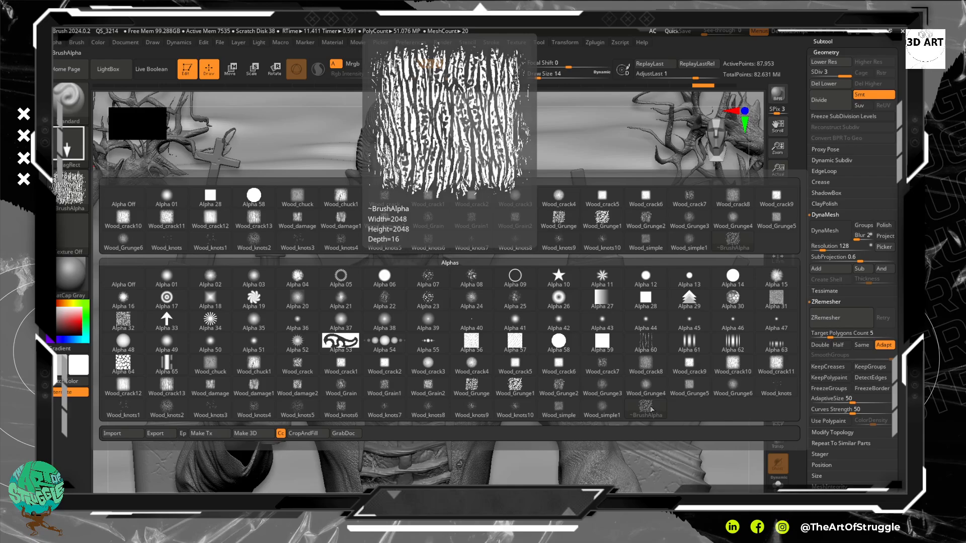
click(518, 386)
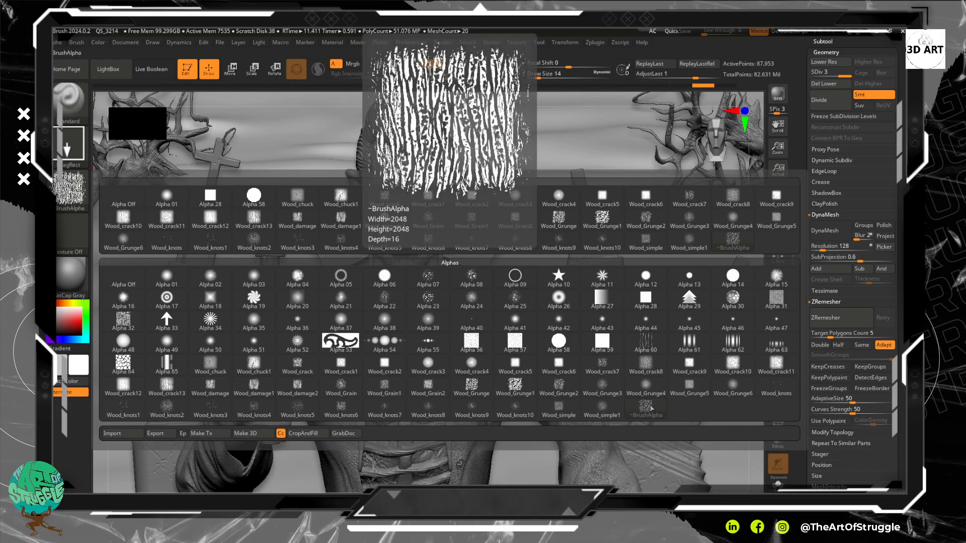
click(781, 385)
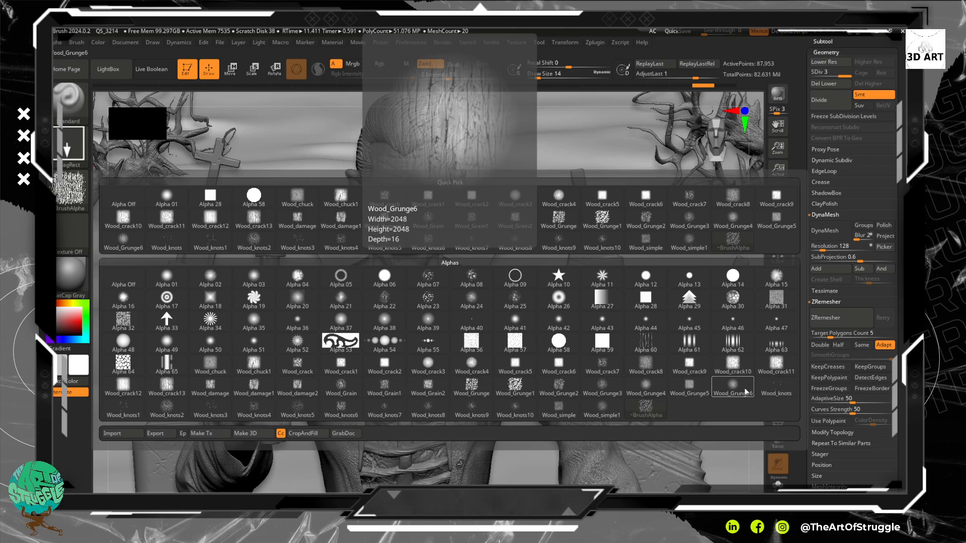
click(690, 326)
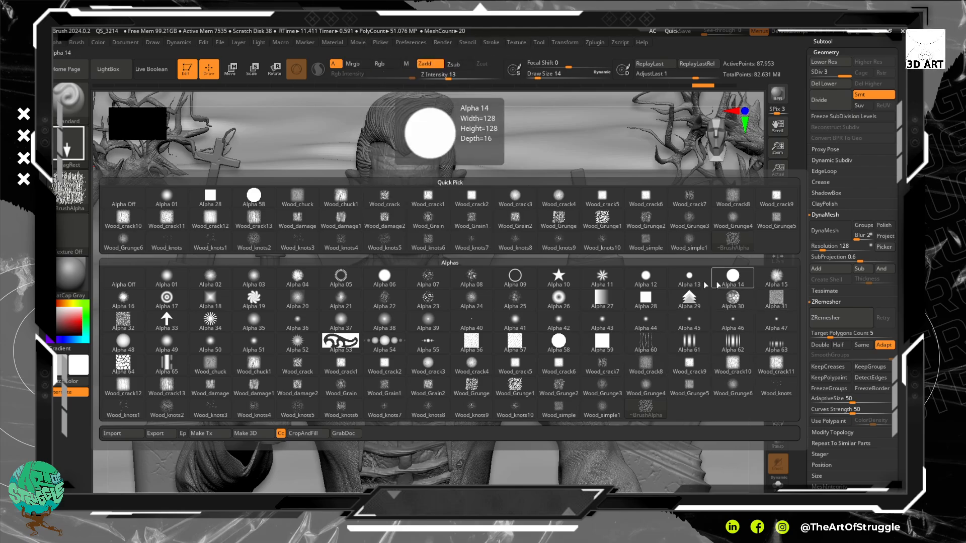
click(473, 276)
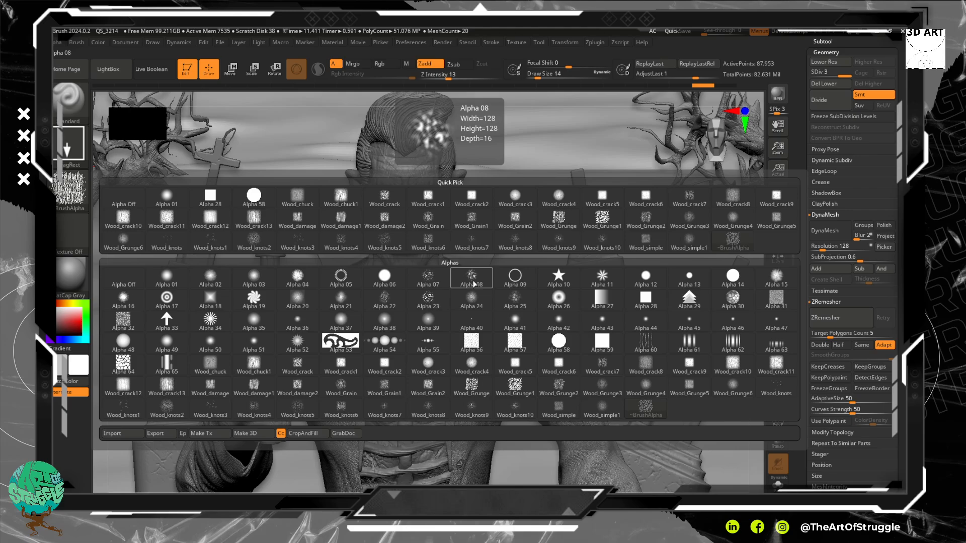
click(472, 283)
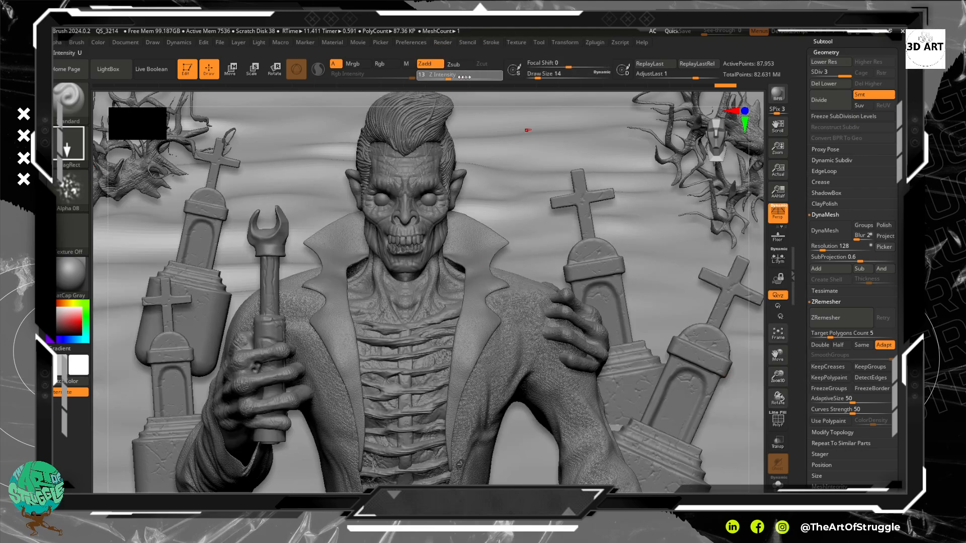
- Test Alpha 08 stamps on the ground plane beside the zombie's head at Z Intensity 13 and 23
drag(507, 180, 660, 234)
key(ctrl+z)
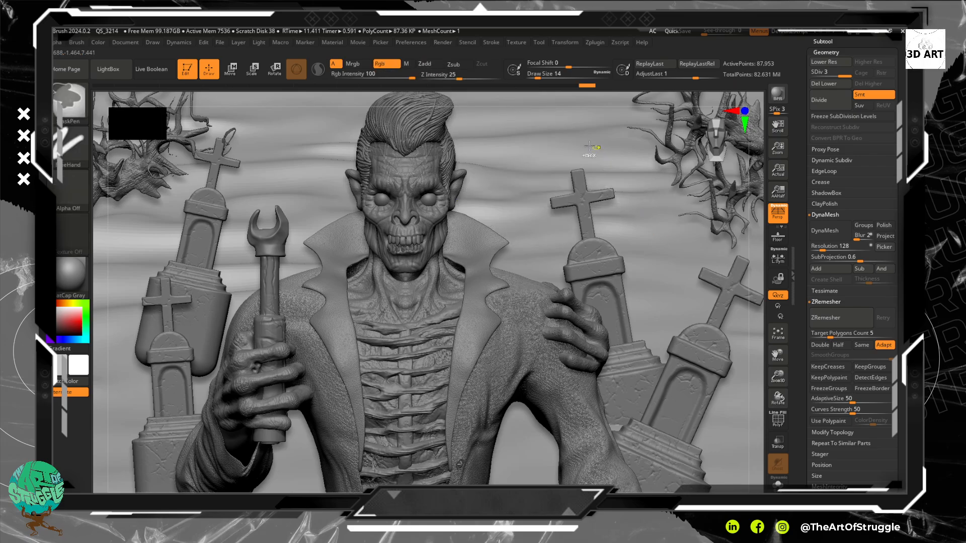
key(ctrl+shift+z)
key(ctrl+z)
drag(466, 79, 457, 79)
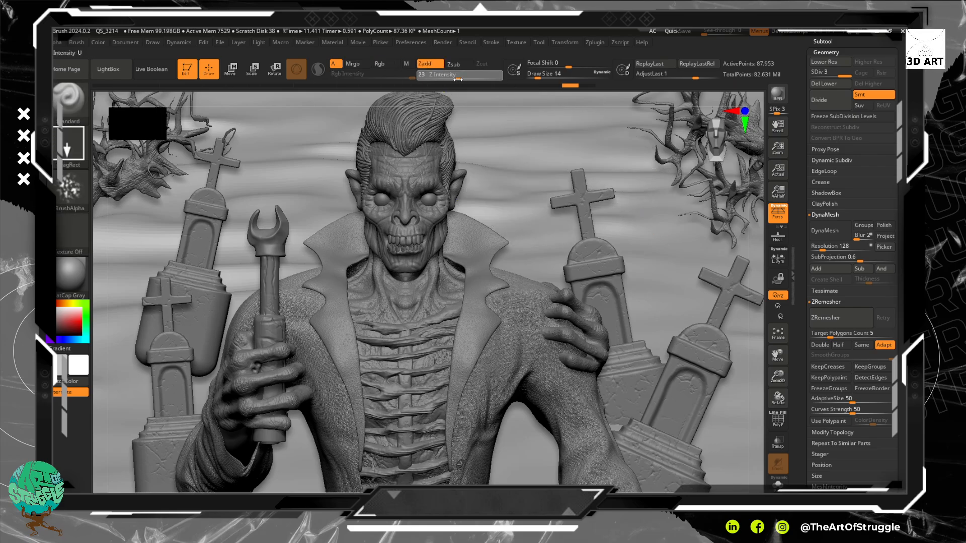
drag(525, 129, 651, 196)
- Stamp Alpha 08 bumps across the ground plane around the tombstones at Z Intensity 36
drag(457, 79, 470, 79)
drag(526, 128, 658, 217)
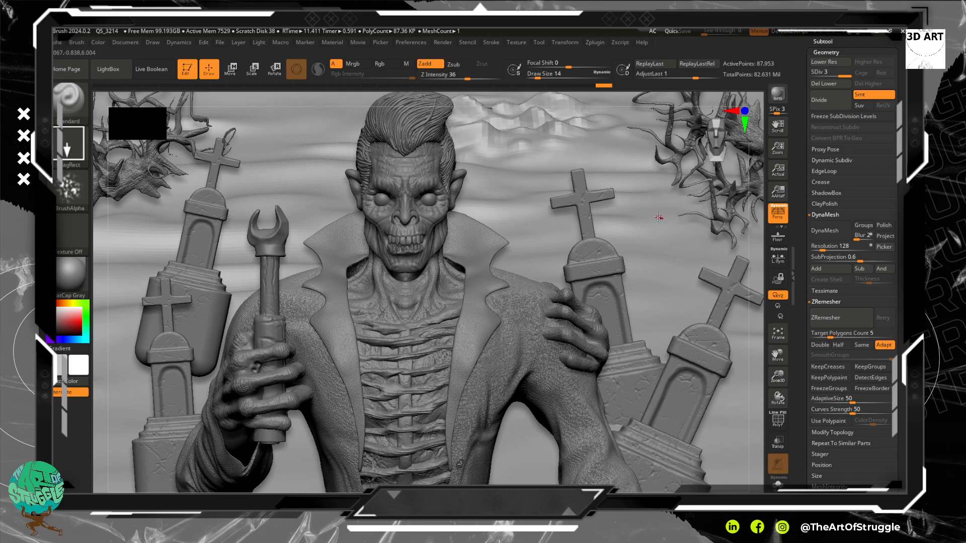
drag(707, 262, 867, 220)
drag(130, 240, 226, 249)
drag(103, 409, 164, 370)
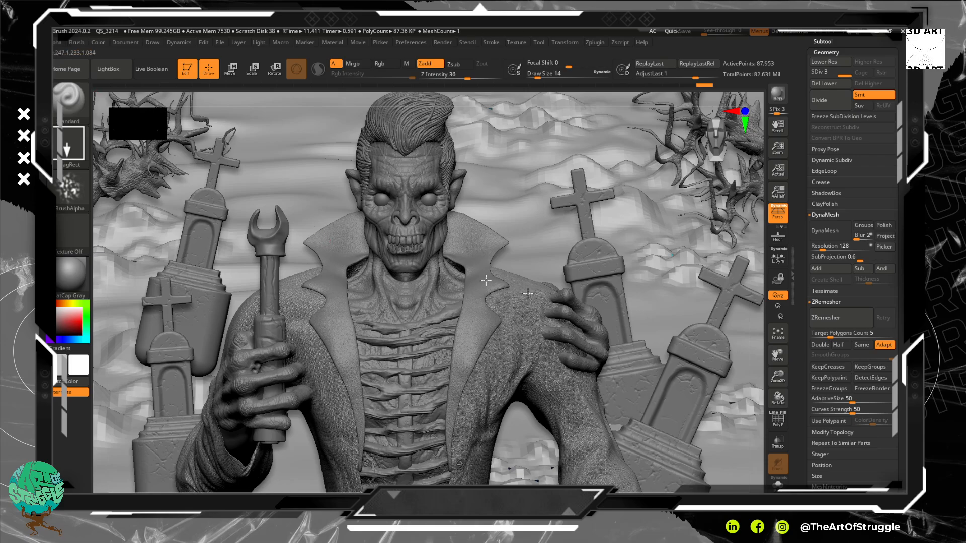
- ZRemesh the ground plane using the Same polygon count option
click(840, 317)
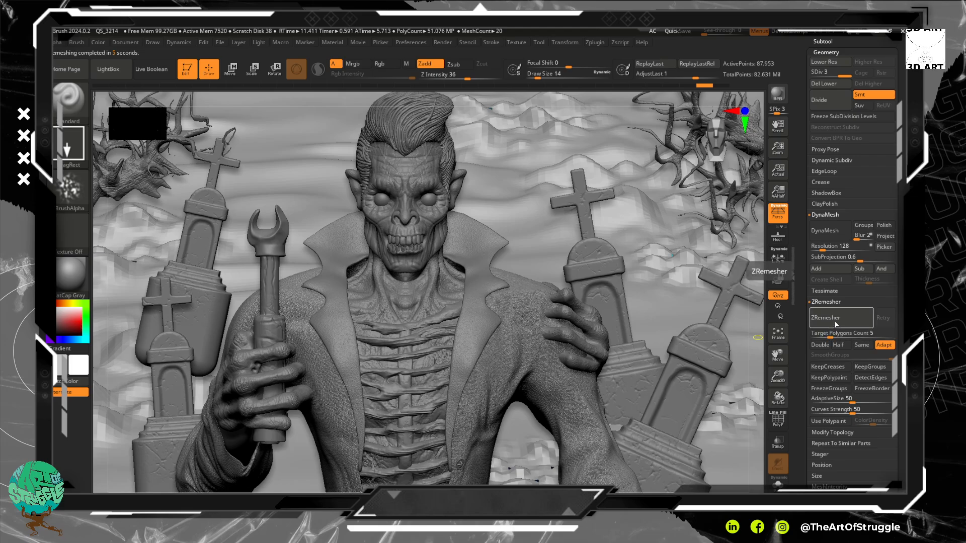
click(861, 345)
click(825, 317)
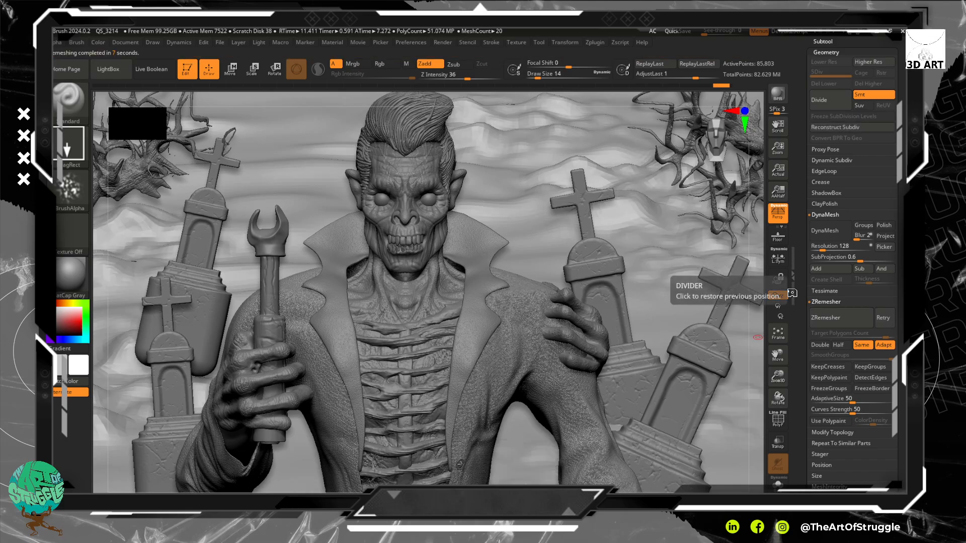
- Select the rear pair of tombstones, lower them behind the bust and adjust their tilt slightly
alt+click(202, 218)
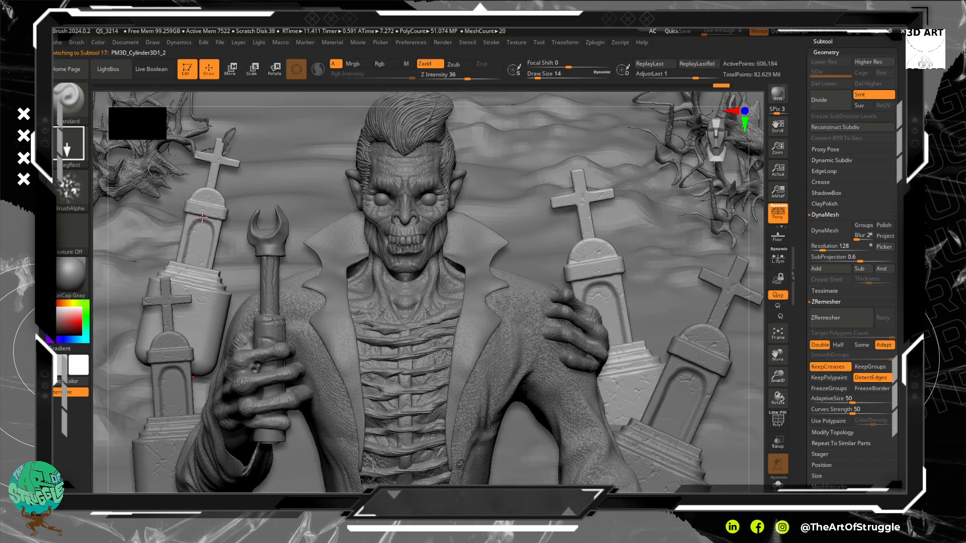
click(231, 76)
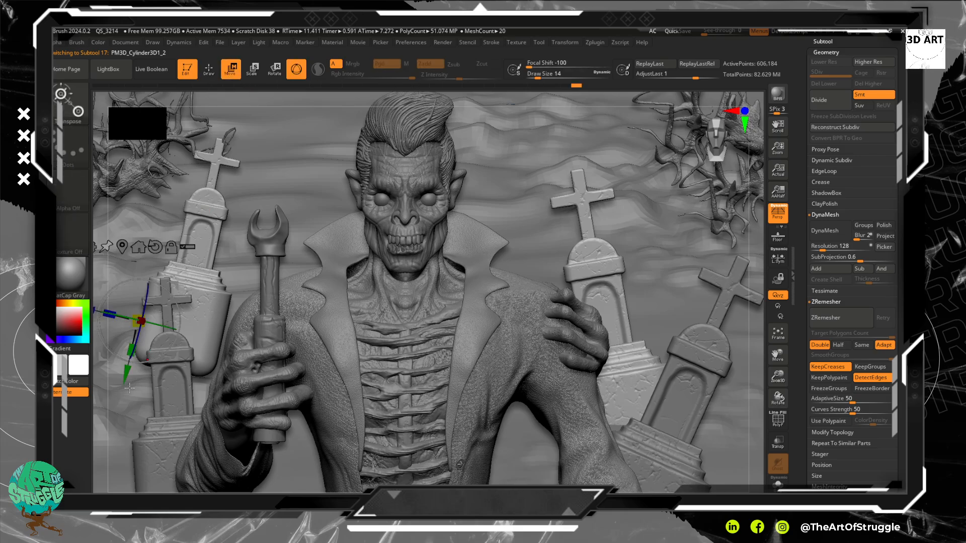
mouse_move(125, 375)
mouse_down()
mouse_move(119, 397)
mouse_move(137, 388)
mouse_up()
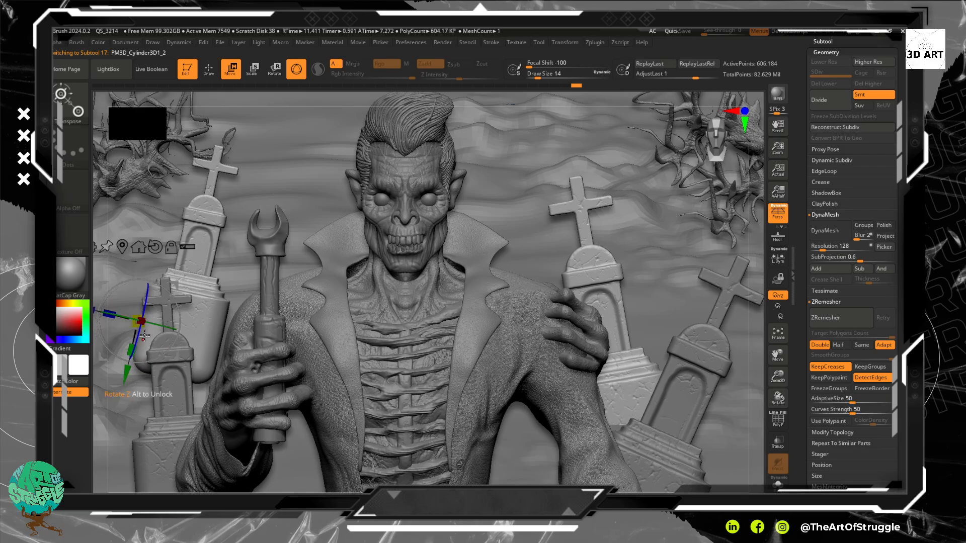
drag(176, 285, 198, 274)
drag(122, 384, 123, 407)
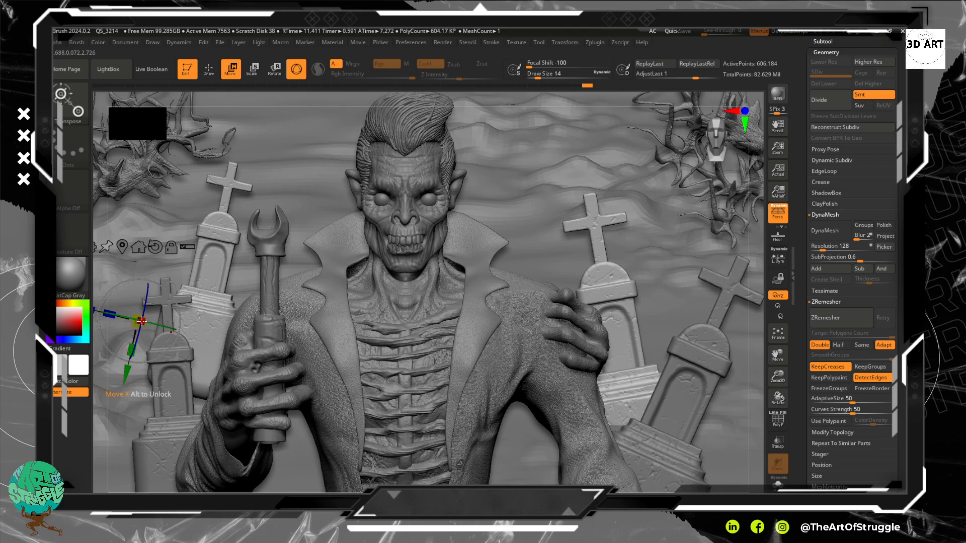
mouse_move(141, 320)
mouse_down()
mouse_move(138, 377)
mouse_move(141, 325)
mouse_up()
- Select the ground plane and build up rough earth mounds around the tombstone bases with the ClayBuildup brush
alt+click(134, 405)
alt+click(197, 127)
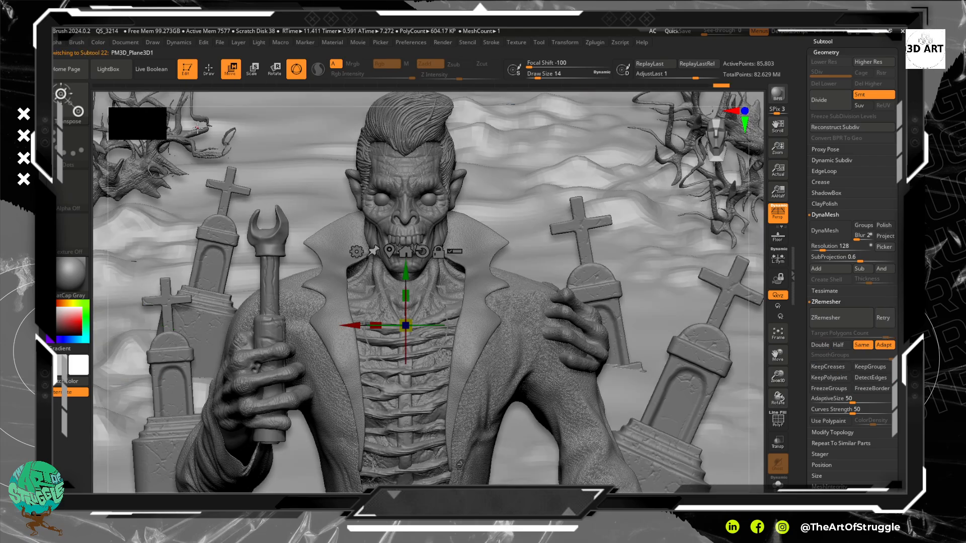
key(q)
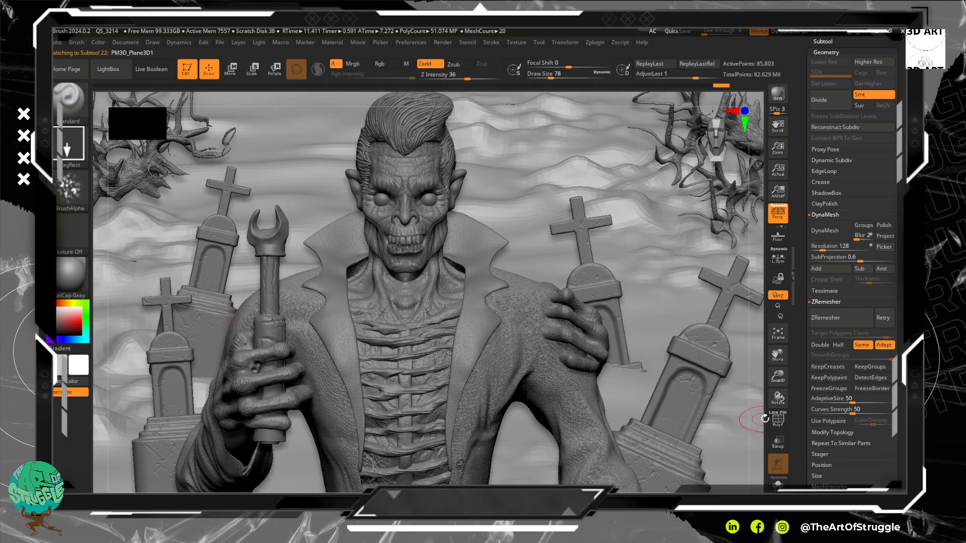
drag(758, 417, 716, 404)
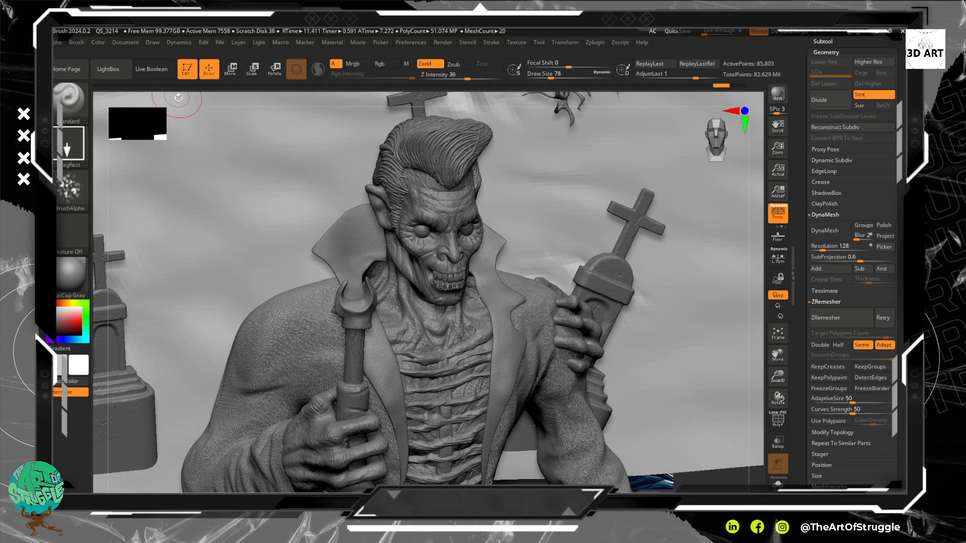
key(b)
key(c)
key(b)
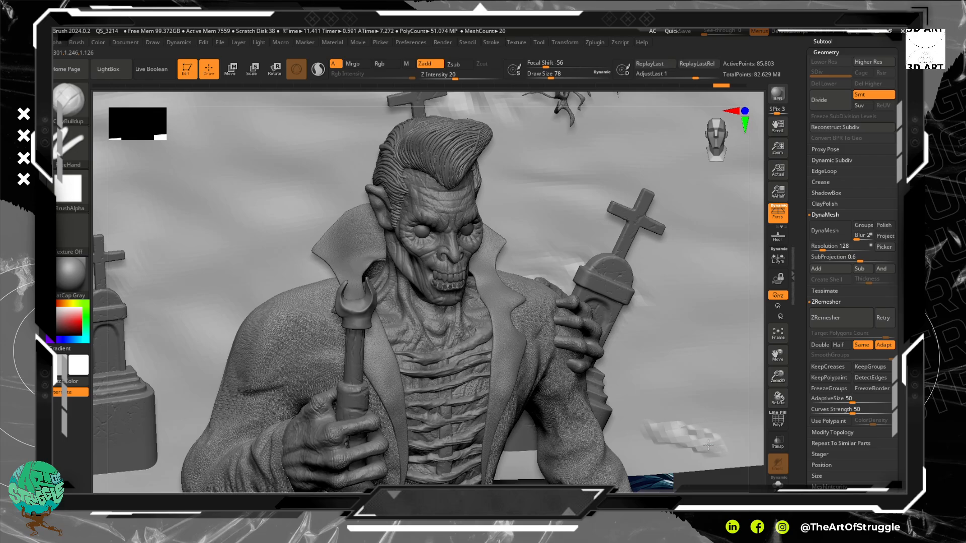
alt+right_drag(705, 351, 764, 361)
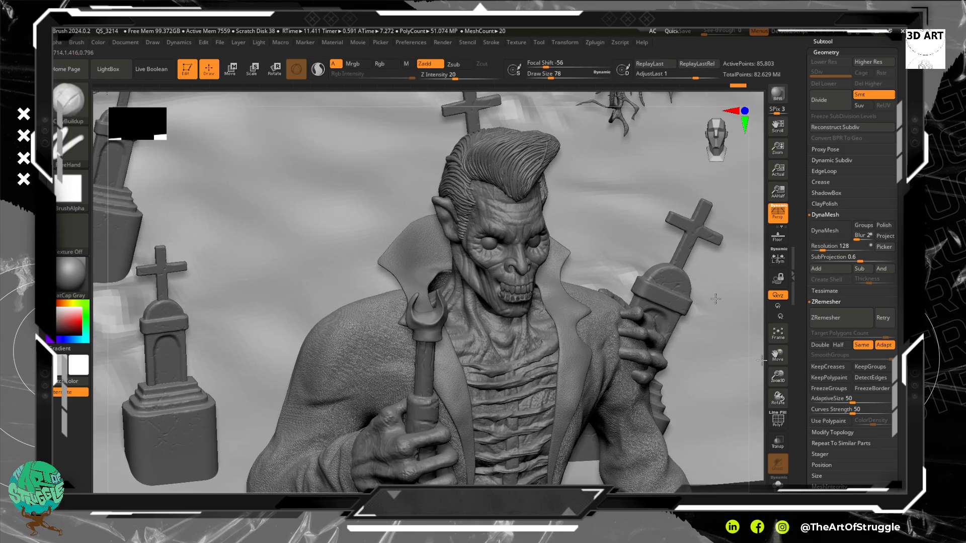
alt+right_drag(566, 242, 703, 258)
mouse_move(254, 322)
mouse_down()
mouse_move(156, 301)
mouse_move(191, 302)
mouse_move(252, 272)
mouse_move(156, 299)
mouse_move(141, 286)
mouse_up()
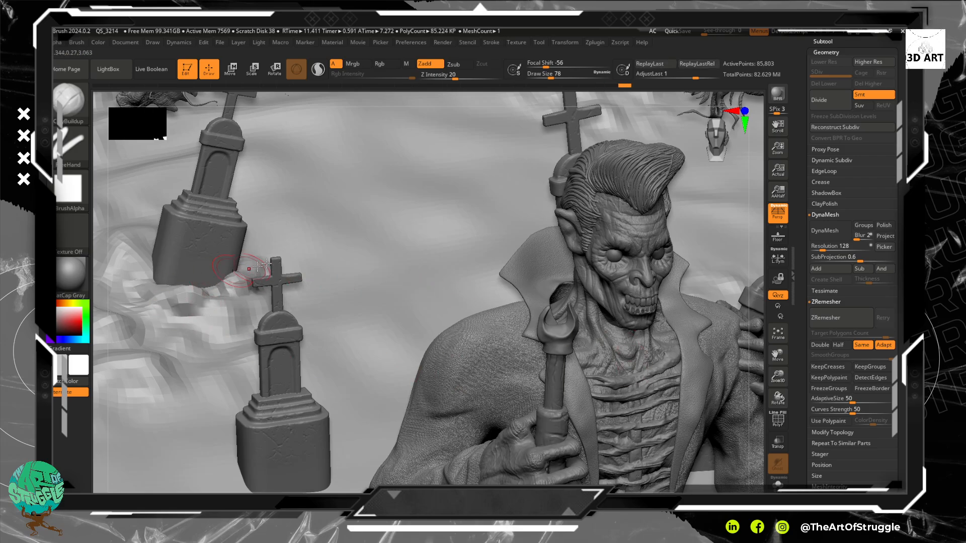
- ZRemesh the built-up ground plane again and mask an irregular patch between the tombstones and the zombie's shoulder
key(ctrl)
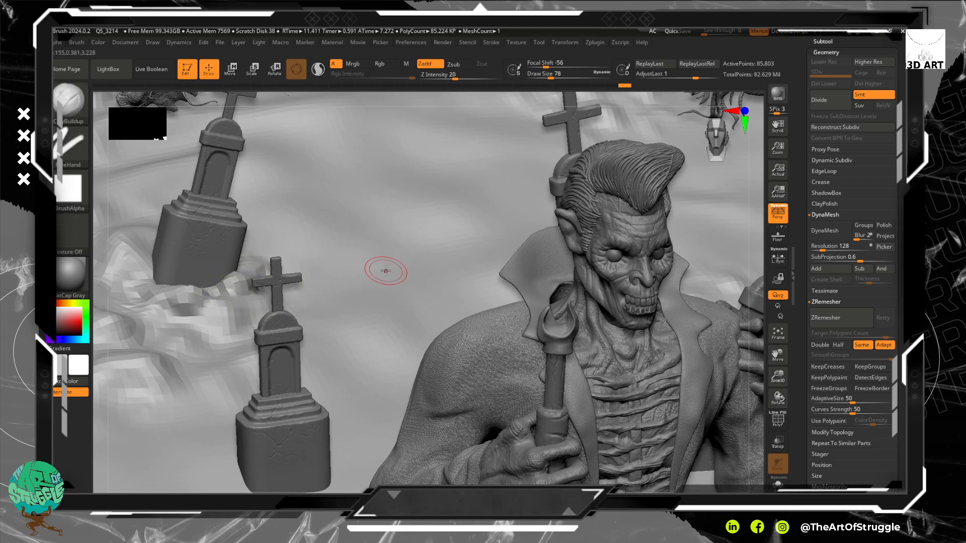
click(834, 318)
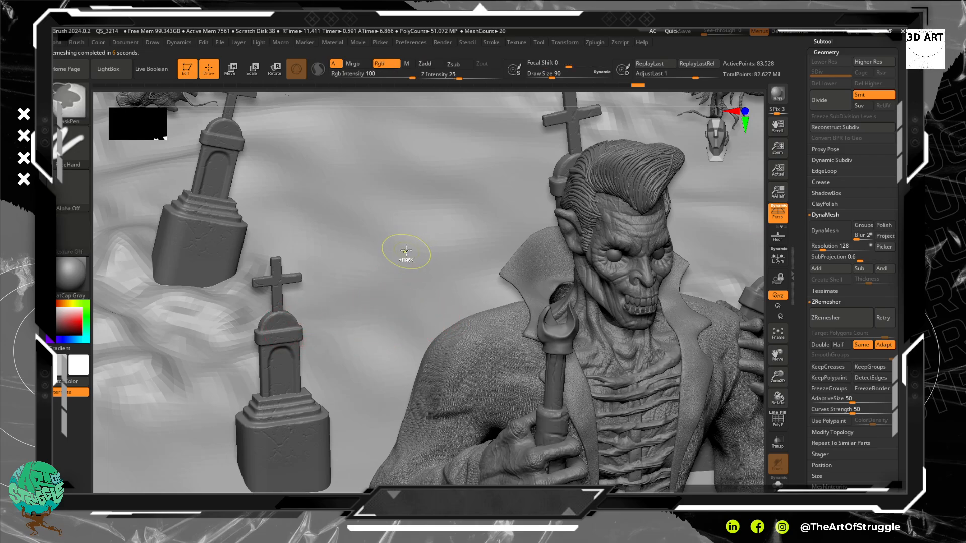
mouse_move(405, 250)
ctrl+mouse_down()
mouse_move(387, 293)
mouse_move(327, 288)
mouse_move(348, 331)
mouse_move(409, 259)
ctrl+mouse_up()
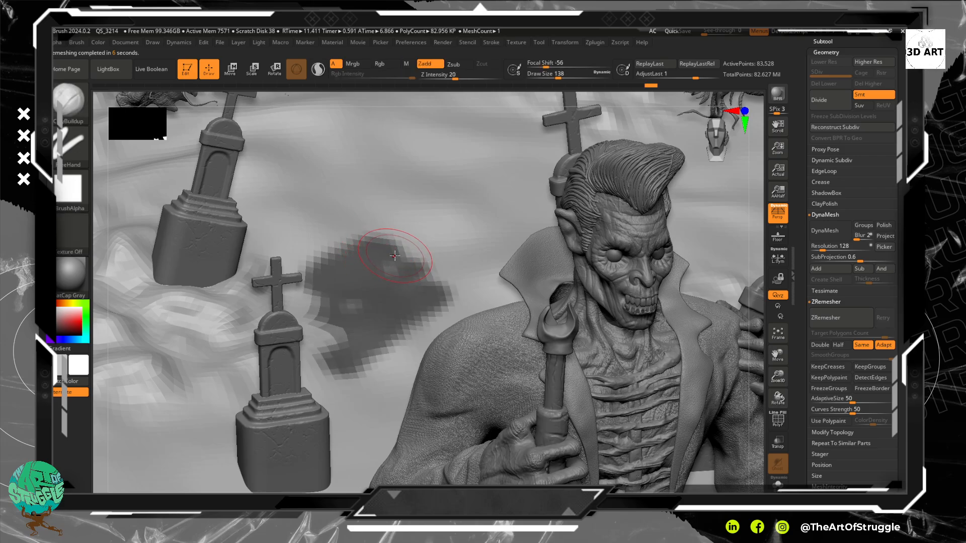
key(])
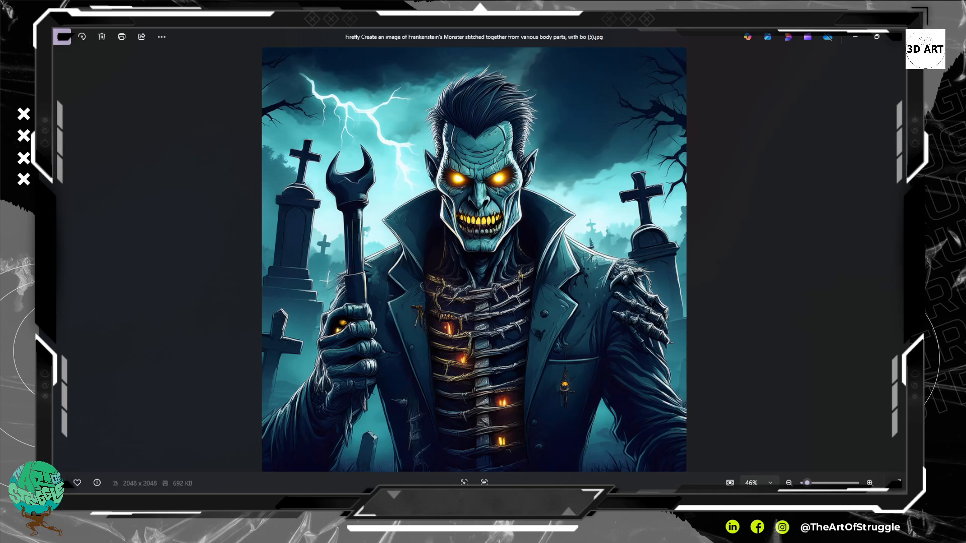
- Extend the ground plane's mask around the front tombstones and behind the bust's shoulders
drag(256, 40, 53, 75)
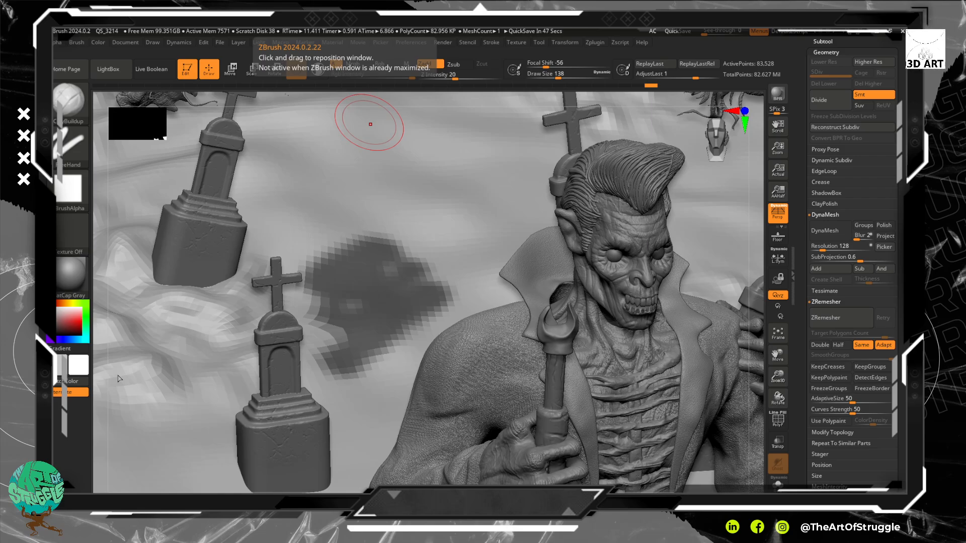
mouse_move(383, 371)
ctrl+mouse_down()
mouse_move(352, 405)
mouse_move(382, 417)
mouse_move(352, 477)
mouse_move(125, 480)
mouse_move(105, 372)
mouse_move(202, 443)
mouse_move(193, 338)
mouse_move(231, 305)
mouse_move(388, 269)
mouse_move(498, 266)
mouse_move(503, 312)
ctrl+mouse_up()
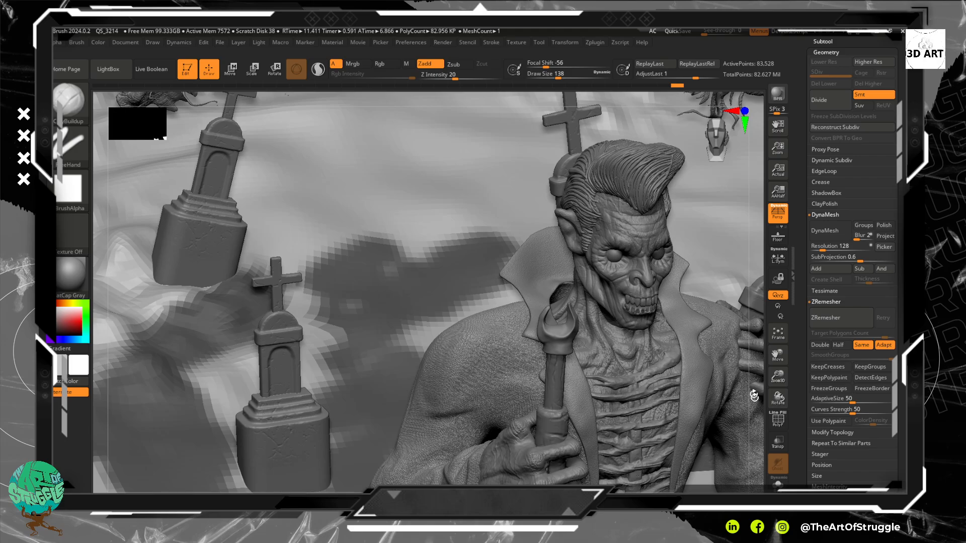
alt+drag(754, 395, 698, 289)
drag(724, 383, 689, 377)
mouse_move(481, 334)
ctrl+mouse_down()
mouse_move(477, 307)
mouse_move(544, 297)
mouse_move(566, 334)
mouse_move(535, 357)
mouse_move(546, 316)
mouse_move(558, 312)
ctrl+mouse_up()
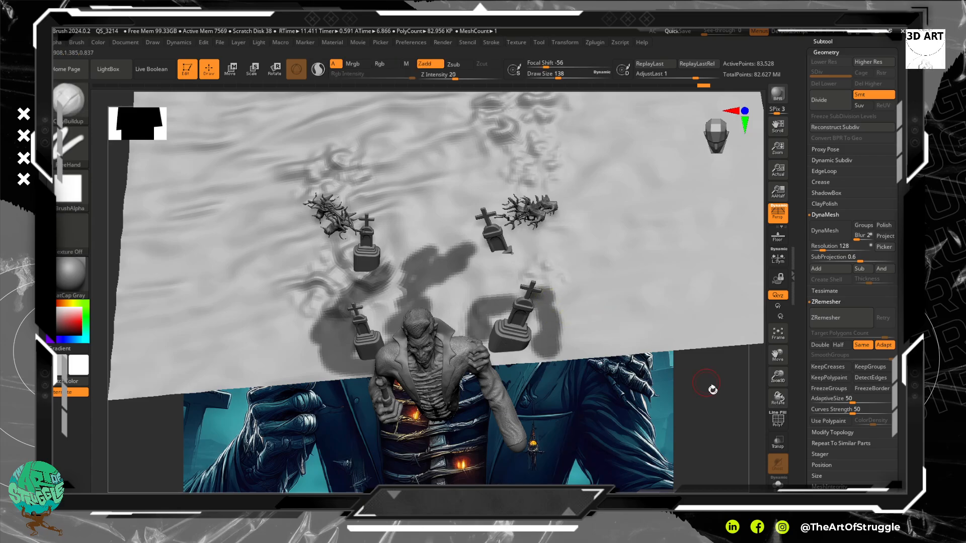
- Continue the mask along the ground's front edge and widen it around both front tombstones at Draw Size 214
drag(713, 389, 712, 427)
ctrl+drag(536, 291, 518, 293)
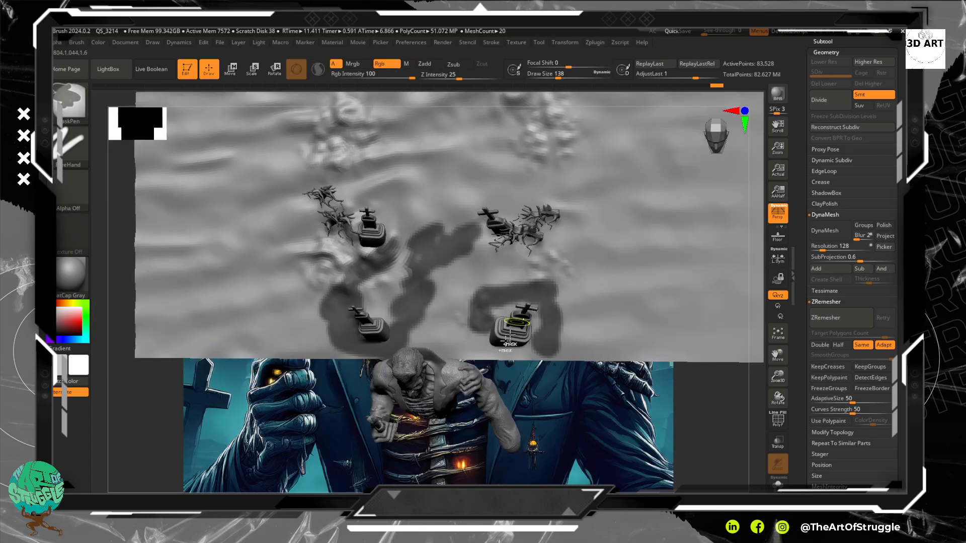
ctrl+drag(487, 355, 454, 351)
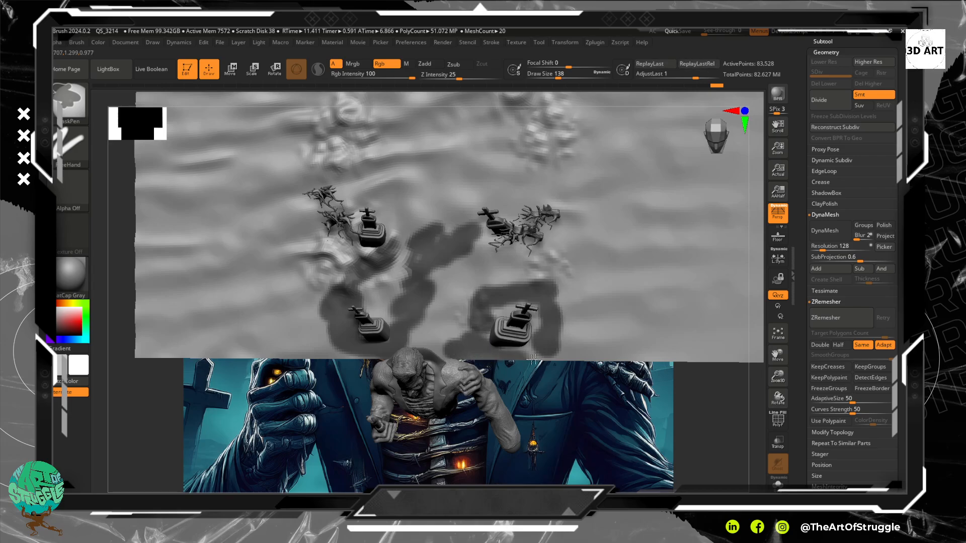
ctrl+drag(533, 359, 607, 354)
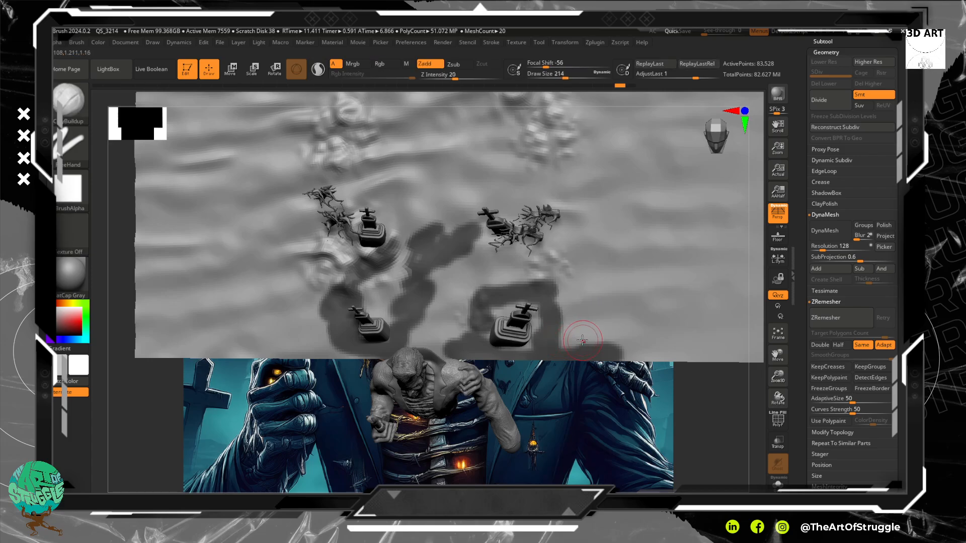
mouse_move(582, 340)
ctrl+mouse_down()
mouse_move(574, 311)
mouse_move(606, 321)
mouse_move(548, 271)
mouse_move(467, 299)
mouse_move(443, 347)
mouse_move(327, 355)
mouse_move(287, 322)
ctrl+mouse_up()
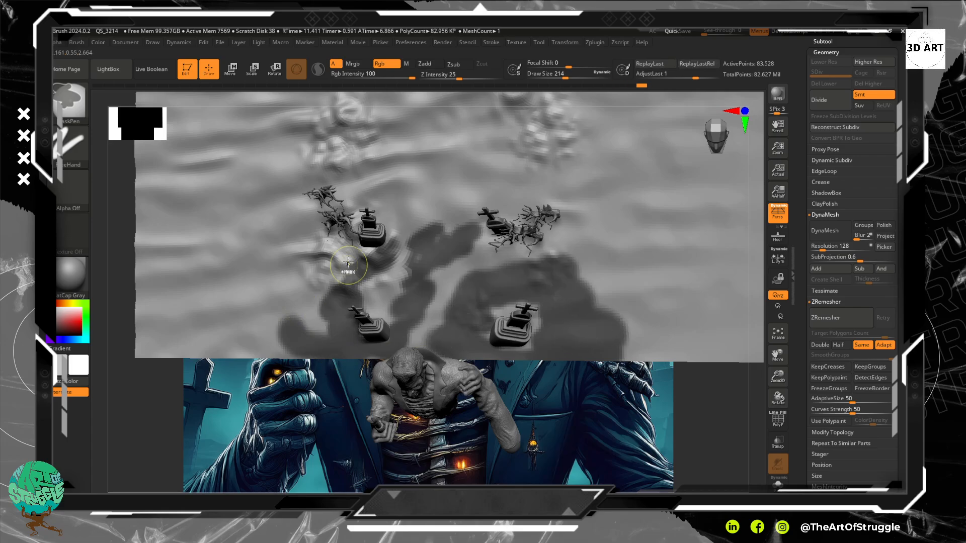
- Mask a wide band behind the rear tombstones and loop it around the open ground beside them to the front edge
mouse_move(348, 264)
ctrl+mouse_down()
mouse_move(325, 242)
mouse_move(342, 211)
mouse_move(433, 182)
mouse_move(511, 189)
mouse_move(618, 236)
mouse_move(523, 251)
mouse_move(498, 242)
mouse_move(681, 328)
mouse_move(691, 272)
mouse_move(694, 347)
mouse_move(649, 341)
mouse_move(621, 312)
ctrl+mouse_up()
ctrl+click(620, 314)
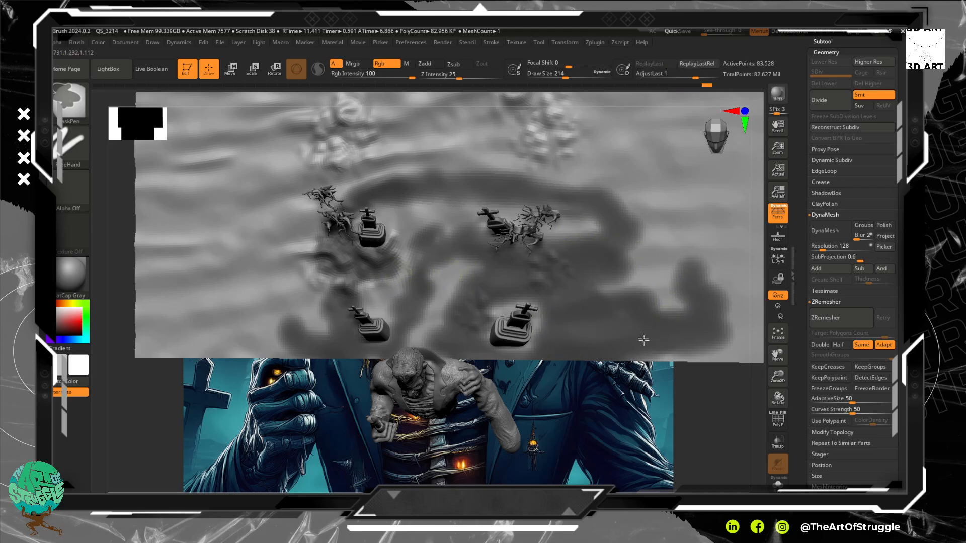
ctrl+drag(643, 338, 722, 344)
mouse_move(638, 210)
ctrl+mouse_down()
mouse_move(718, 270)
mouse_move(619, 207)
mouse_move(715, 287)
ctrl+mouse_up()
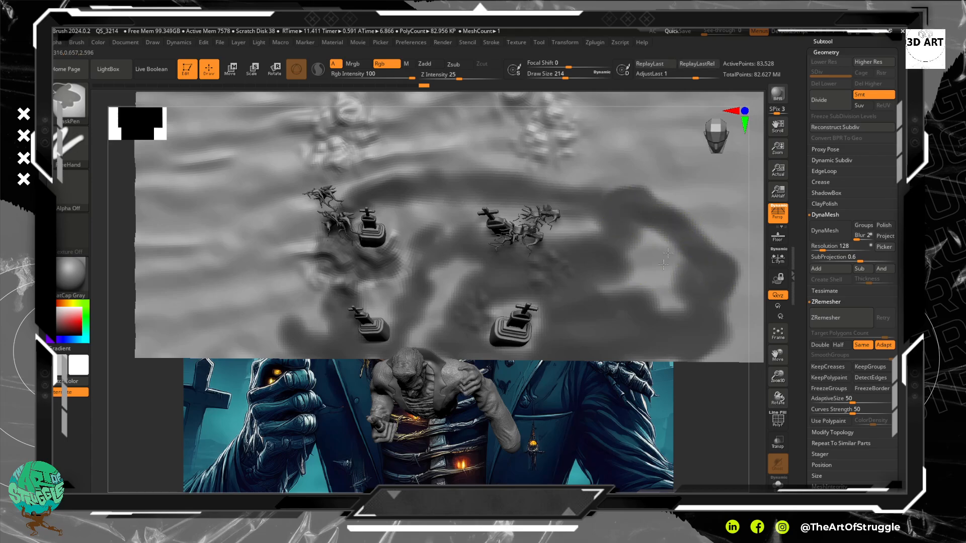
- Clear irregular patches inside the ground mask between the tombstones and within the side loop, keeping the front edge masked
ctrl+alt+drag(667, 253, 665, 283)
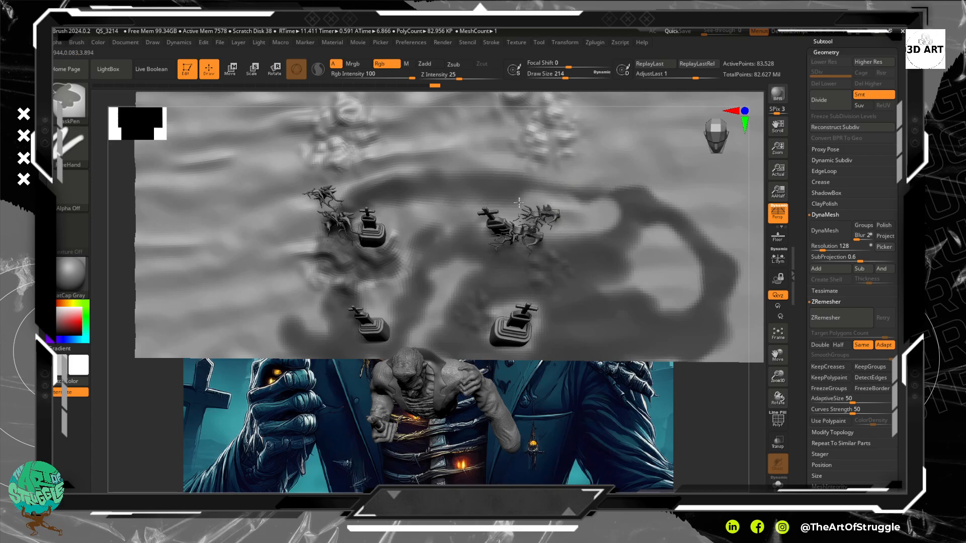
mouse_move(441, 254)
ctrl+alt+mouse_down()
mouse_move(465, 287)
mouse_move(492, 297)
mouse_move(498, 282)
mouse_move(531, 296)
ctrl+alt+mouse_up()
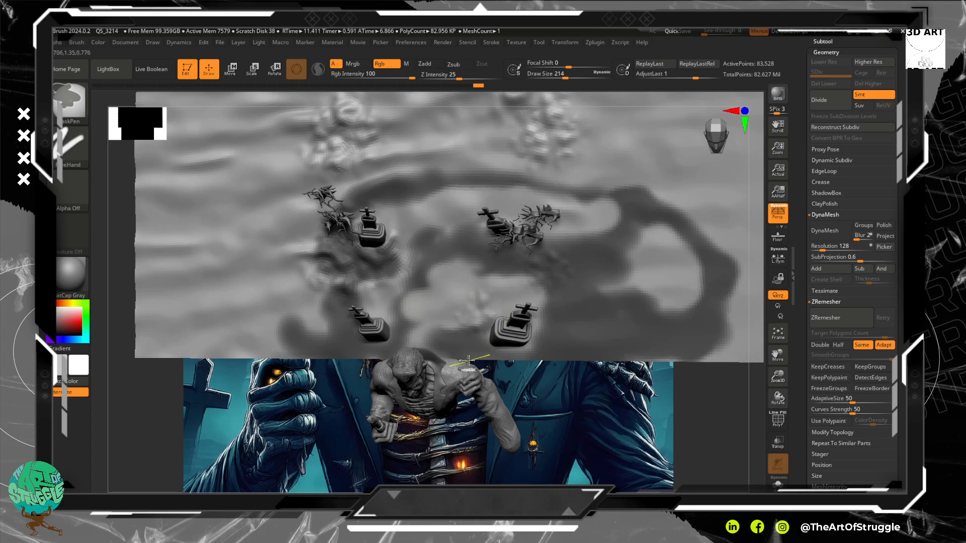
ctrl+drag(487, 350, 572, 356)
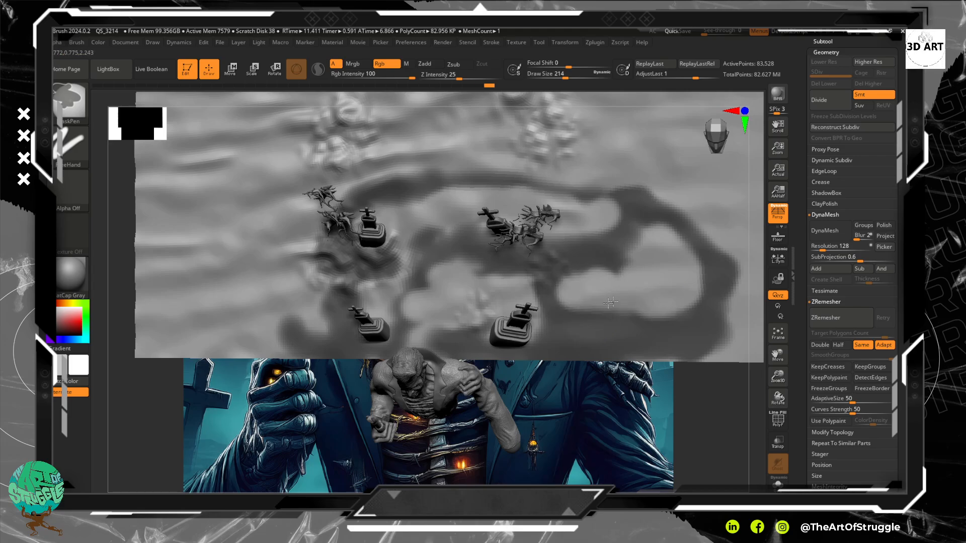
ctrl+alt+drag(610, 302, 625, 309)
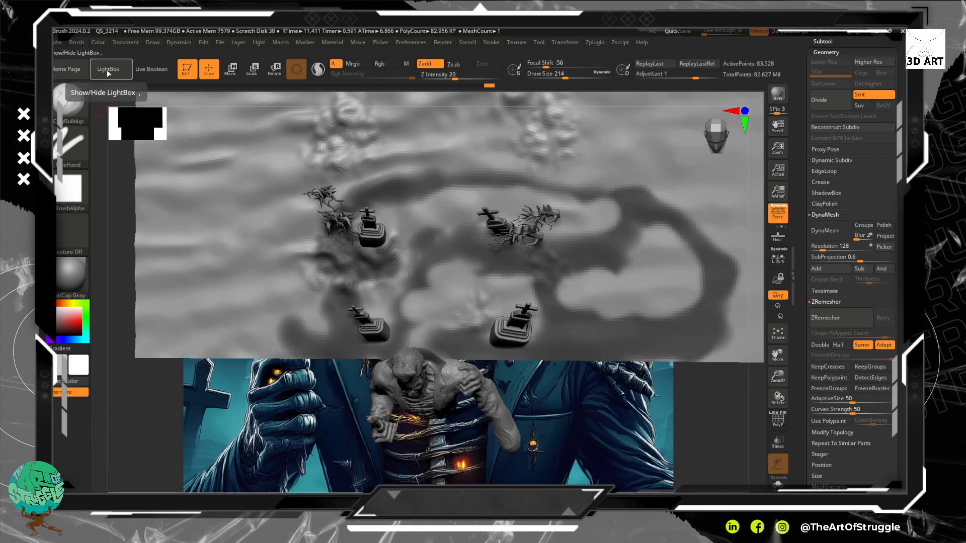
scroll(808, 221, down, 10)
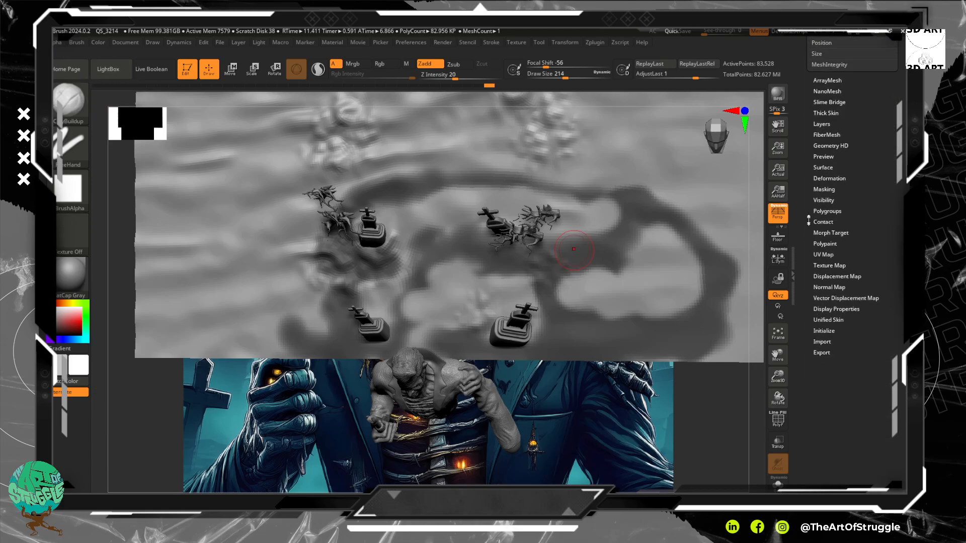
click(849, 168)
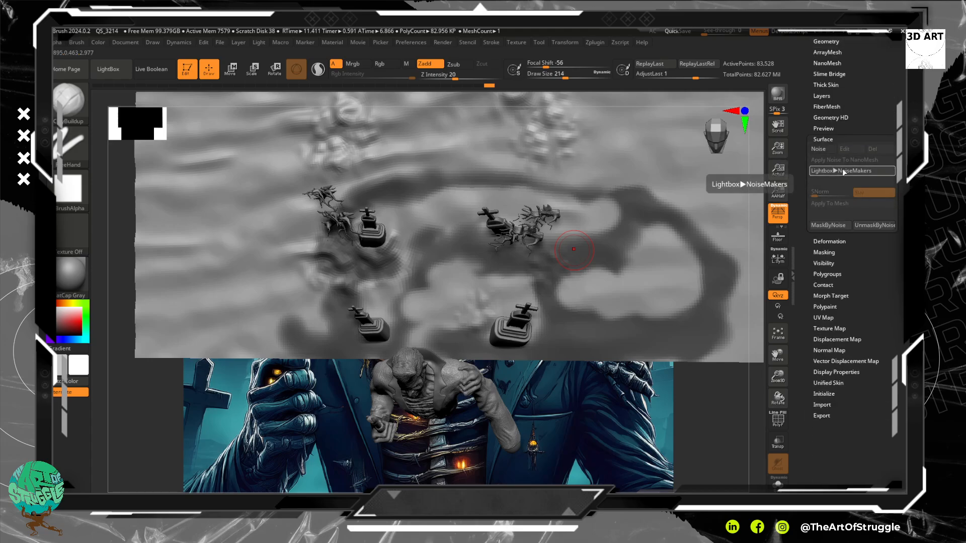
click(843, 171)
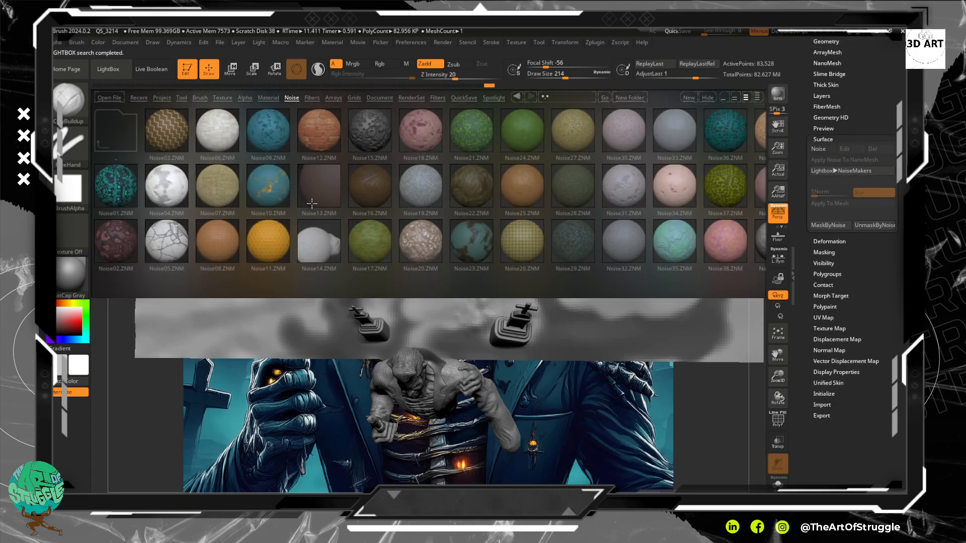
click(840, 141)
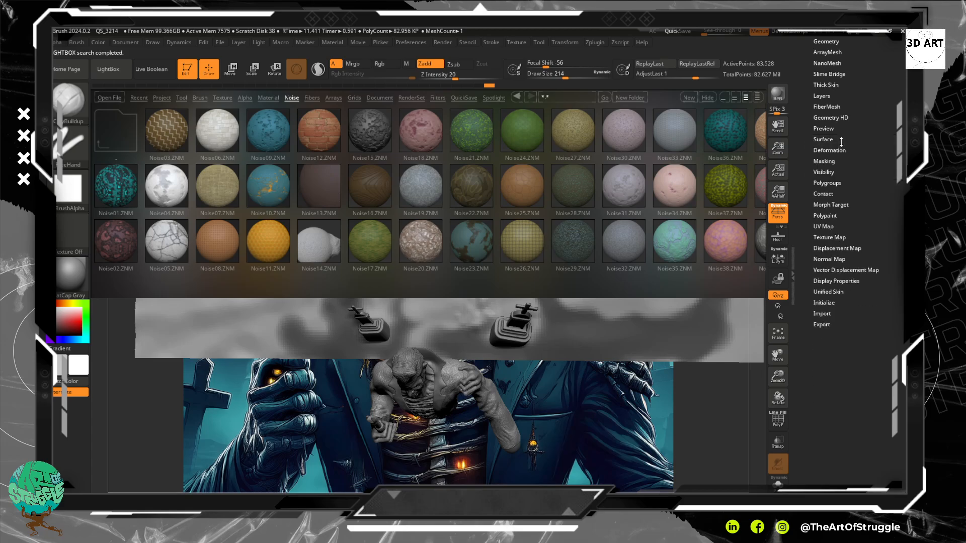
- Preview the Fibers78 grass preset as FiberMesh on the masked ground and hide the preset library
click(829, 106)
click(828, 117)
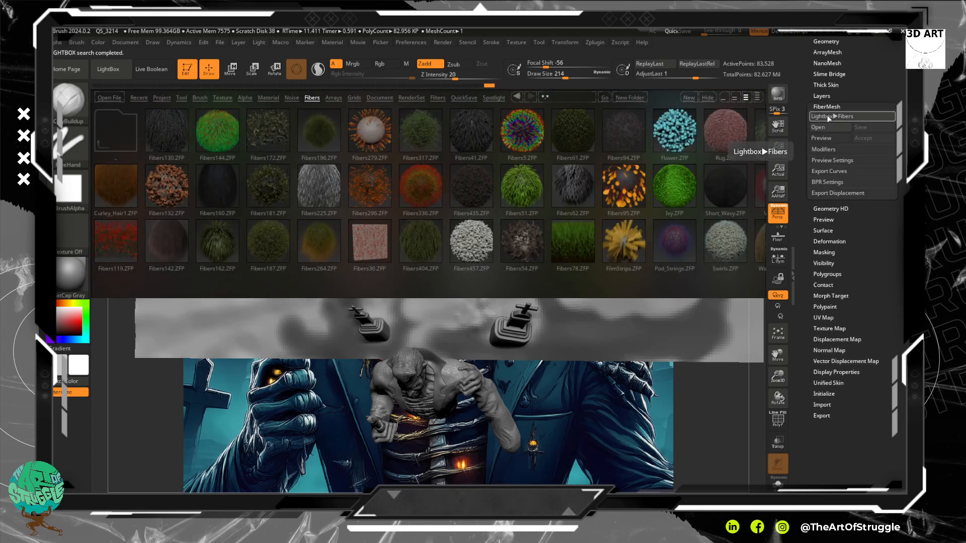
click(569, 246)
double_click(570, 248)
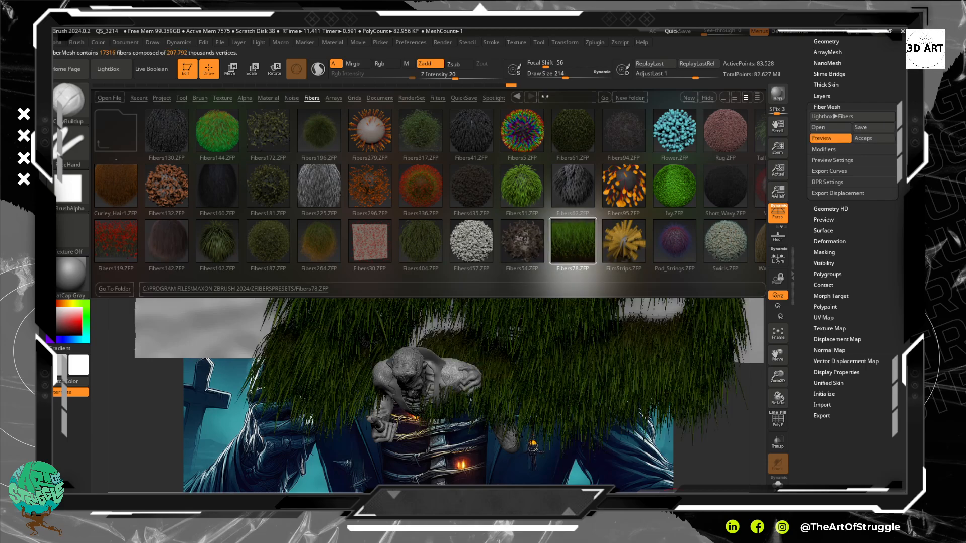
click(108, 72)
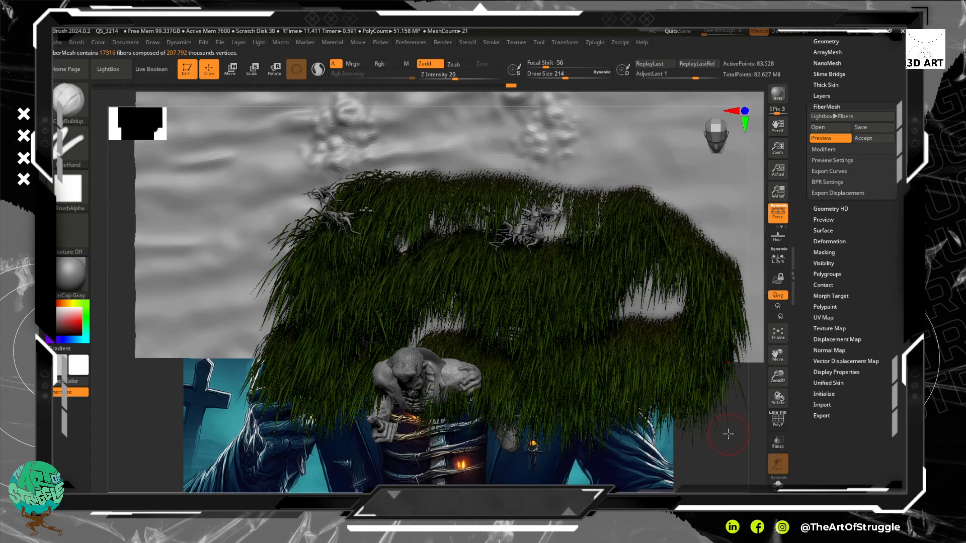
- Open the FiberMesh modifiers and shorten the grass to a Length of about 32.25
drag(750, 421, 713, 297)
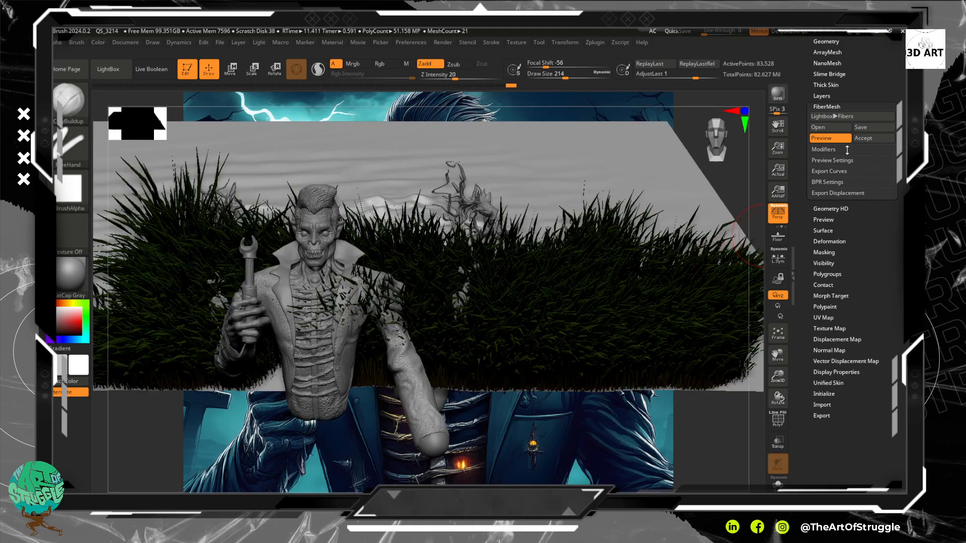
click(835, 149)
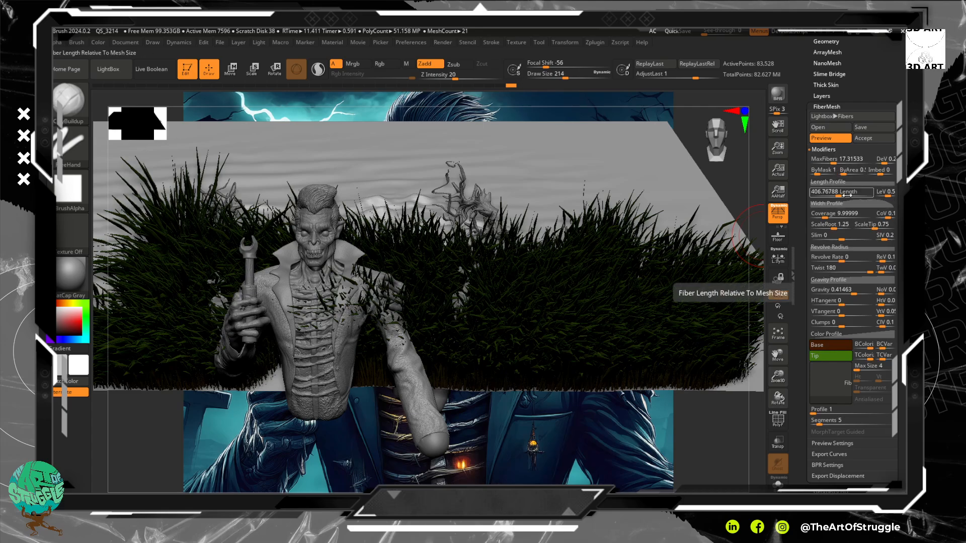
drag(844, 193, 818, 196)
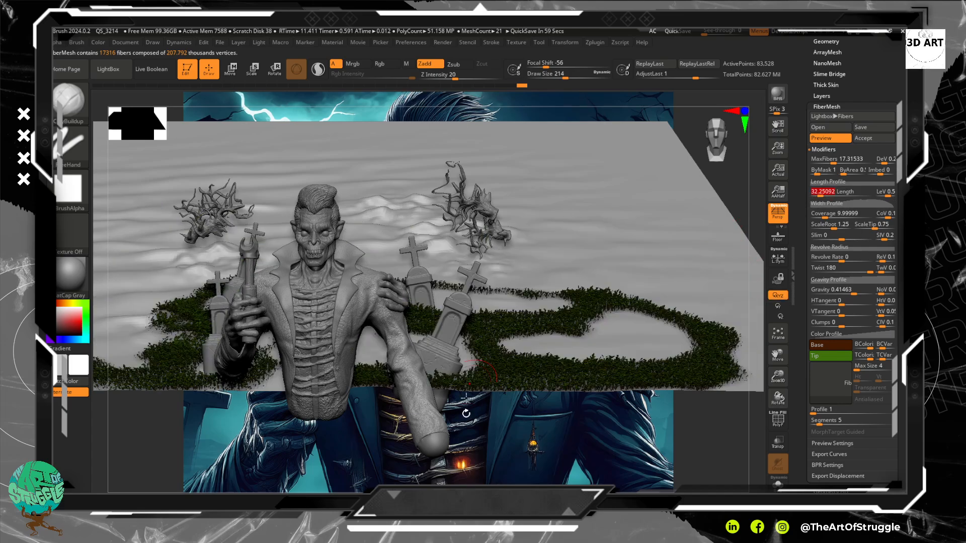
- Set the grass fibers' ScaleRoot to about 0.26, MaxFibers to about 12.35 and Length to about 45.48
ctrl+right_drag(700, 424, 340, 372)
right_drag(684, 436, 873, 465)
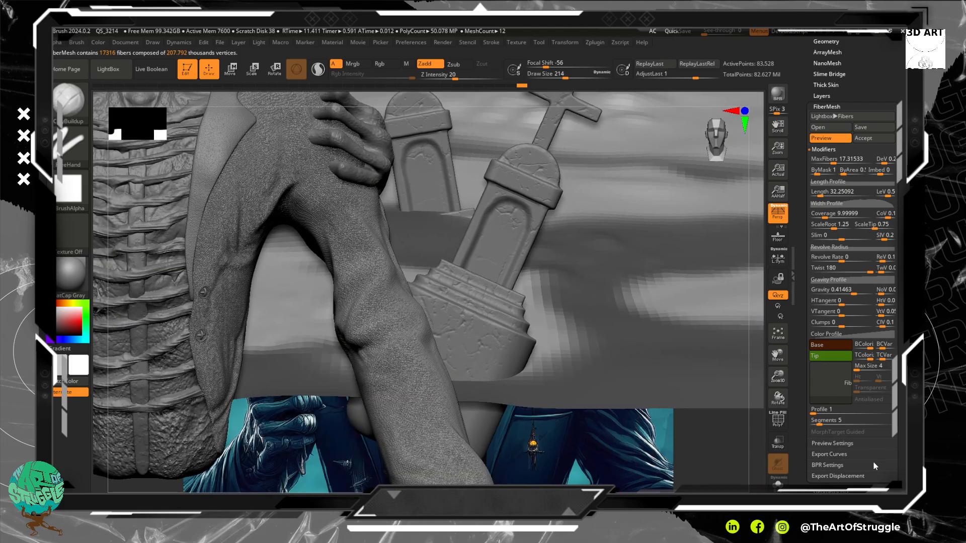
right_drag(722, 454, 797, 465)
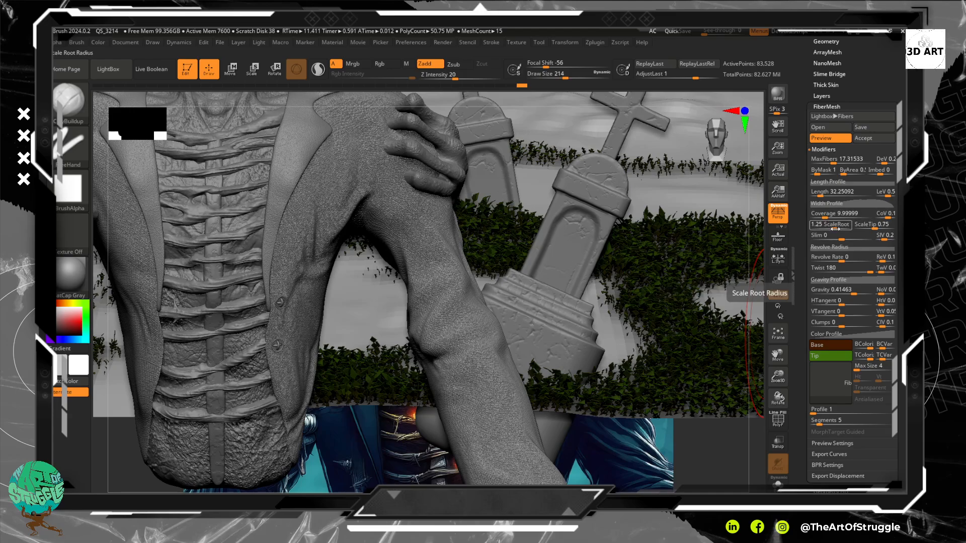
drag(835, 227, 826, 228)
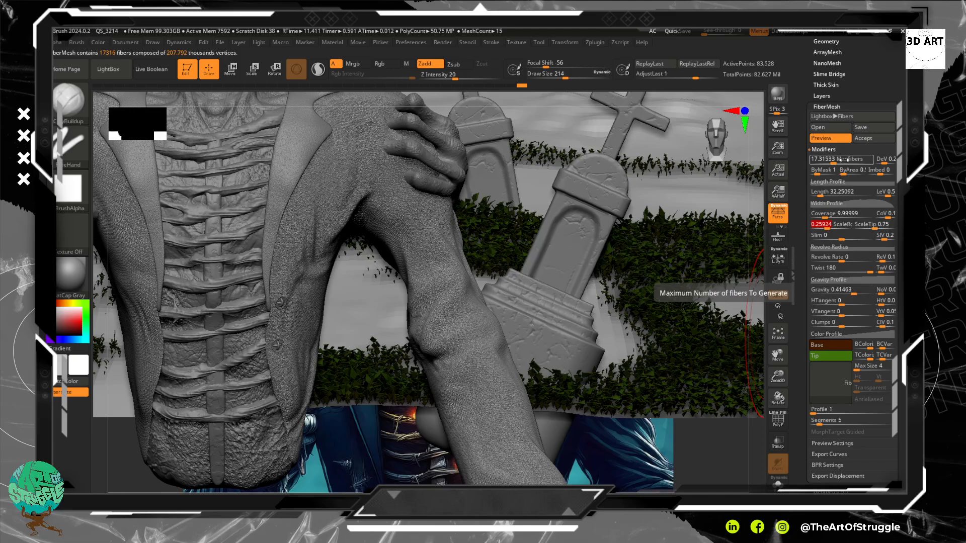
mouse_move(832, 164)
mouse_down()
mouse_move(846, 164)
mouse_move(831, 163)
mouse_up()
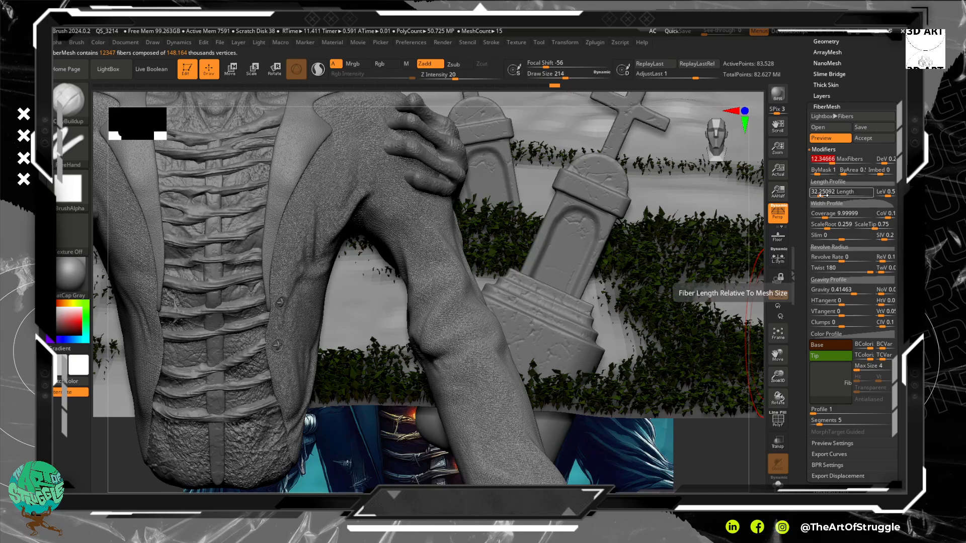
drag(830, 192, 820, 198)
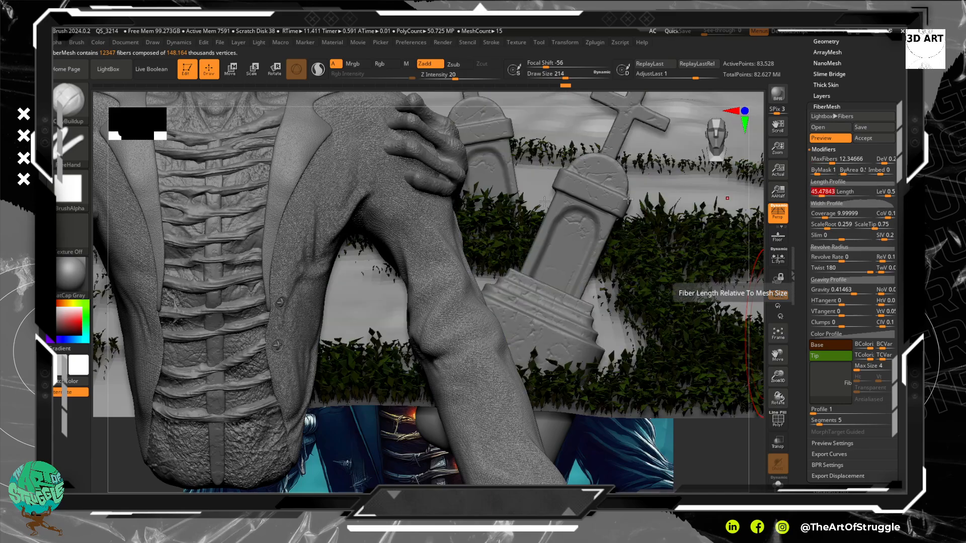
- Browse the fiber presets, try Fibers264 on the masked ground and replace it with the Fibers162 preset
click(846, 127)
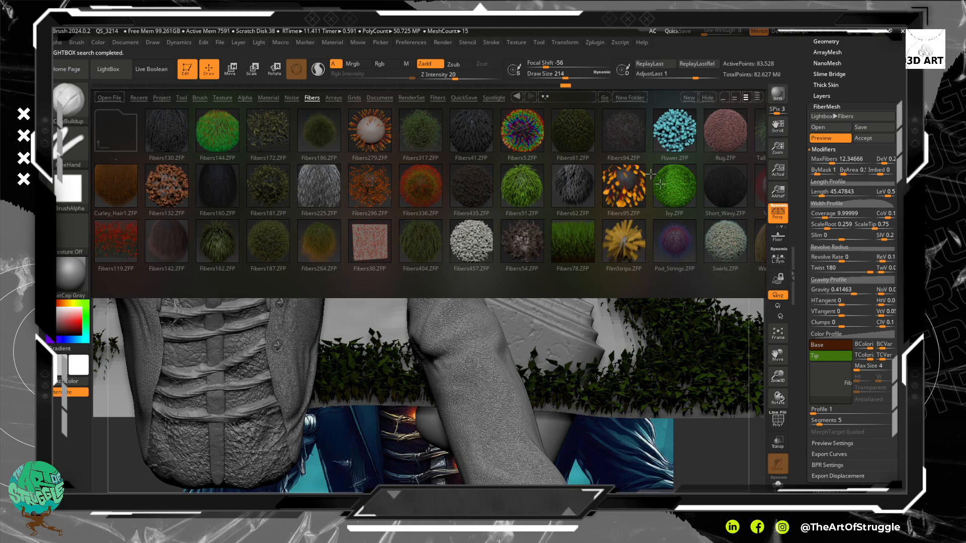
scroll(603, 270, down, 5)
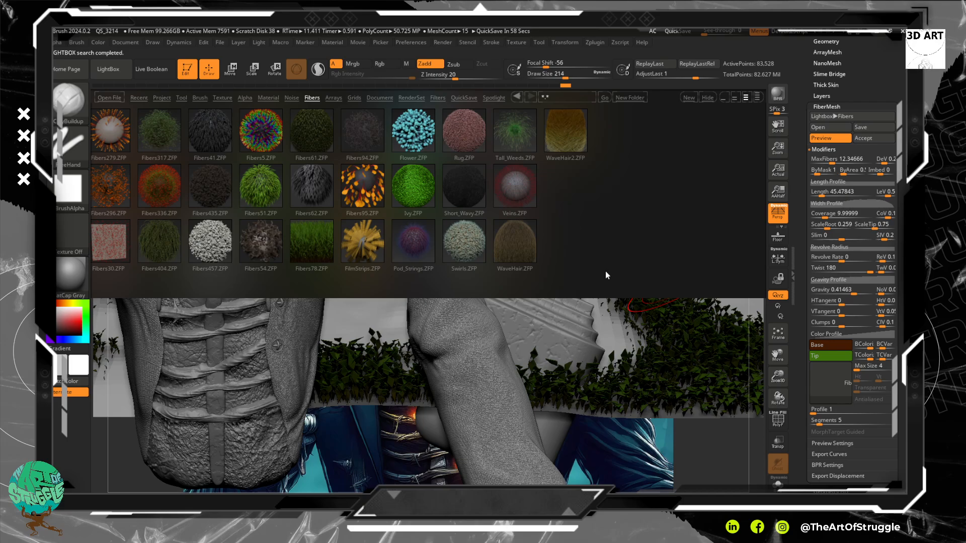
scroll(606, 272, up, 2)
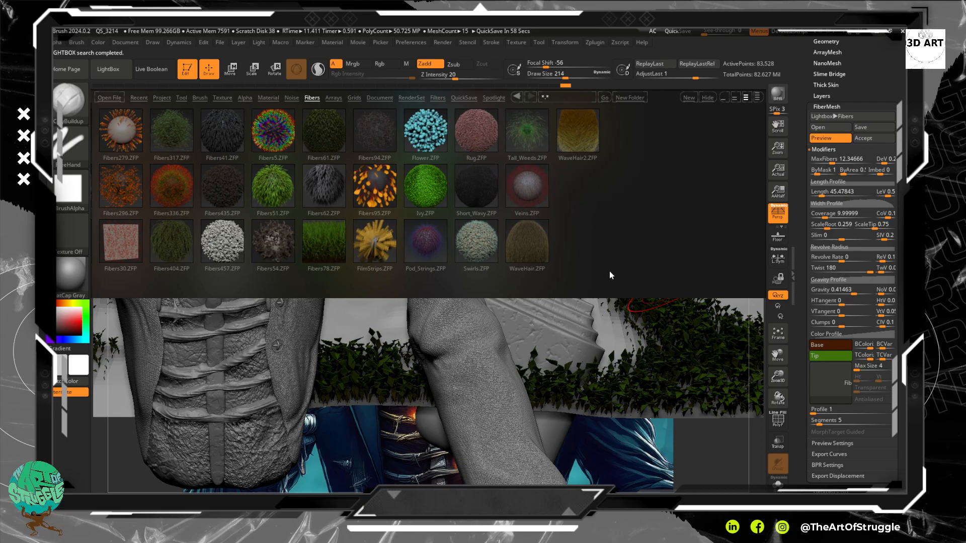
scroll(644, 272, up, 1)
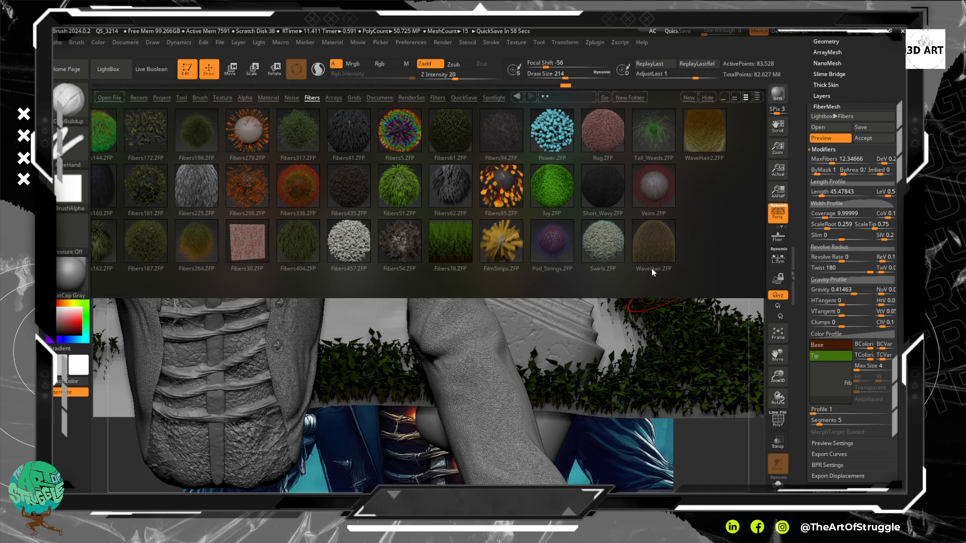
scroll(652, 267, up, 2)
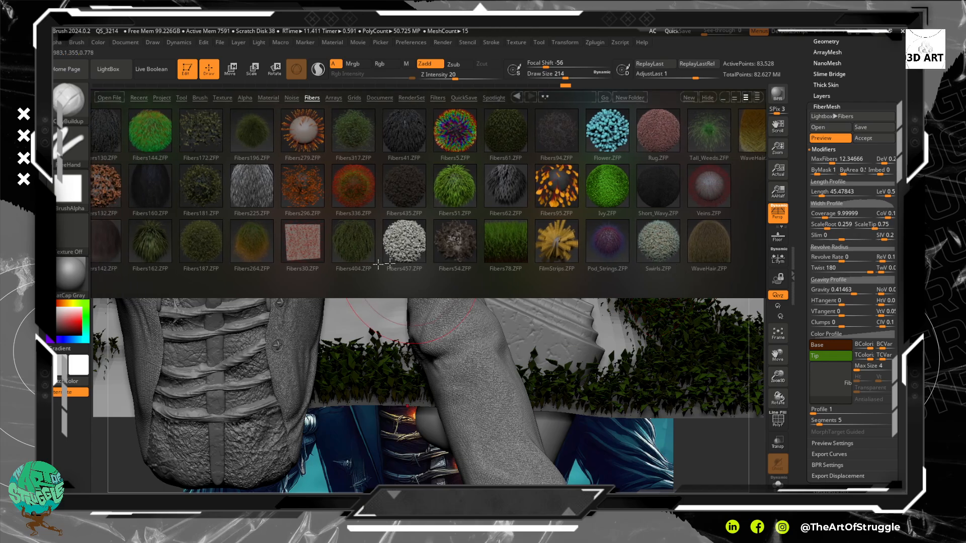
double_click(256, 243)
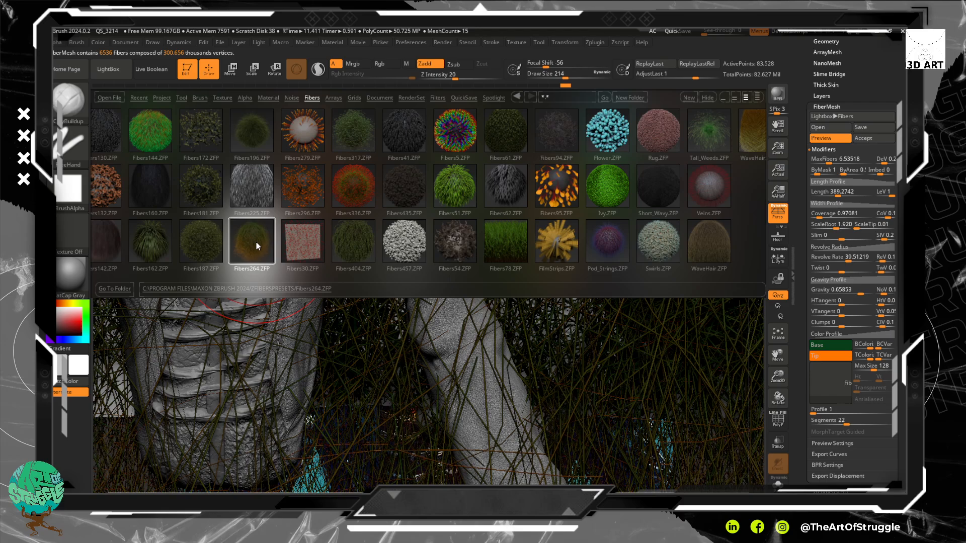
double_click(159, 246)
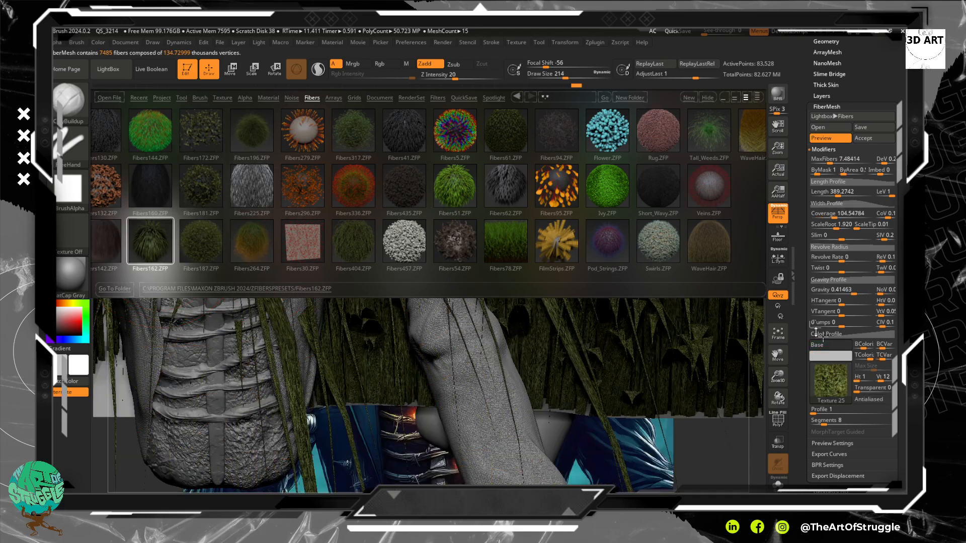
- Hide the preset library and set the grass fibers' Length to about 12.6 and ByArea to about 1.44
click(110, 69)
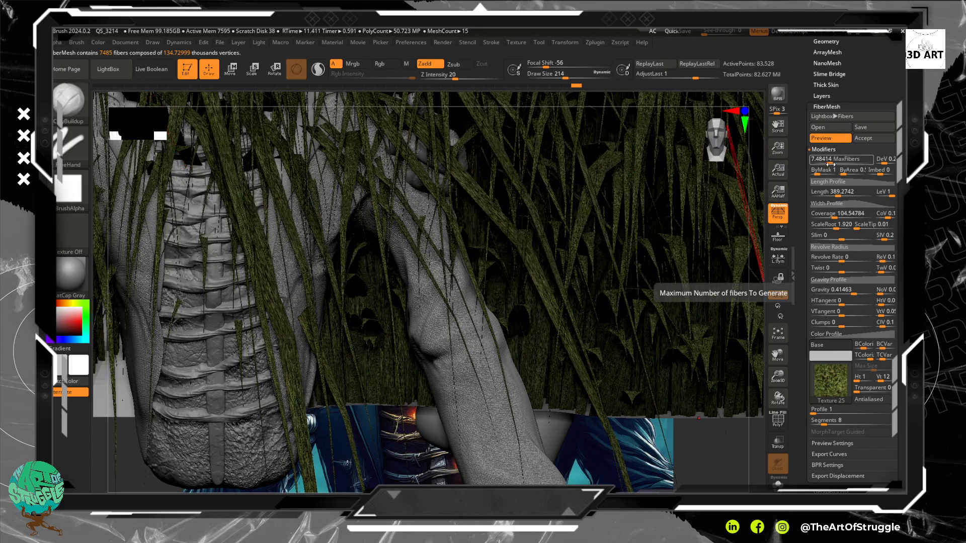
drag(841, 196, 817, 196)
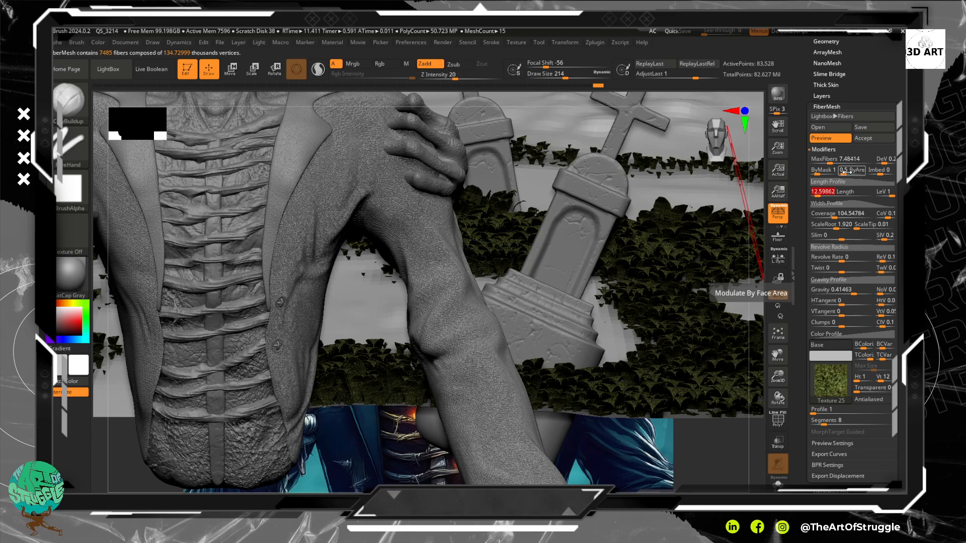
drag(842, 171, 847, 176)
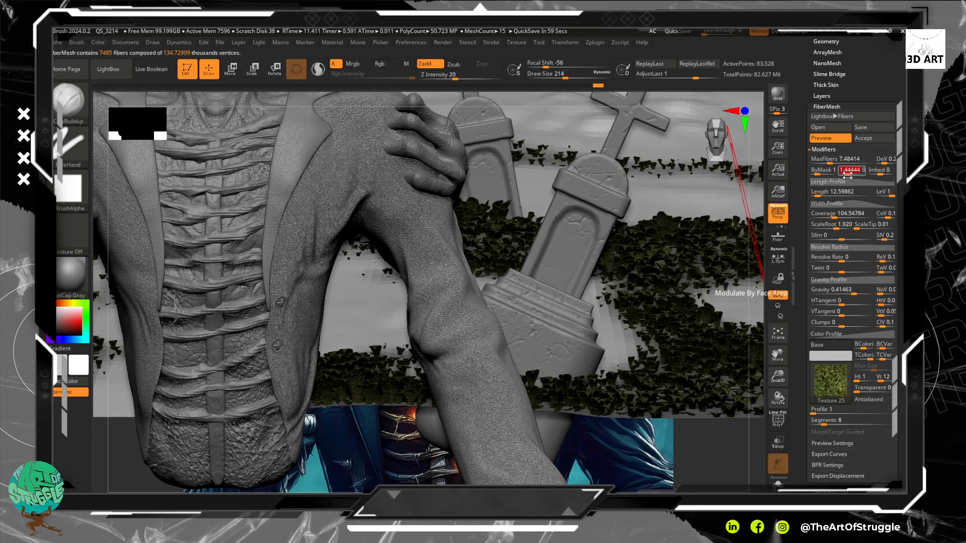
- Reshape the fibers' Length Profile curve by lowering both ends and raising a peak near its middle
click(831, 182)
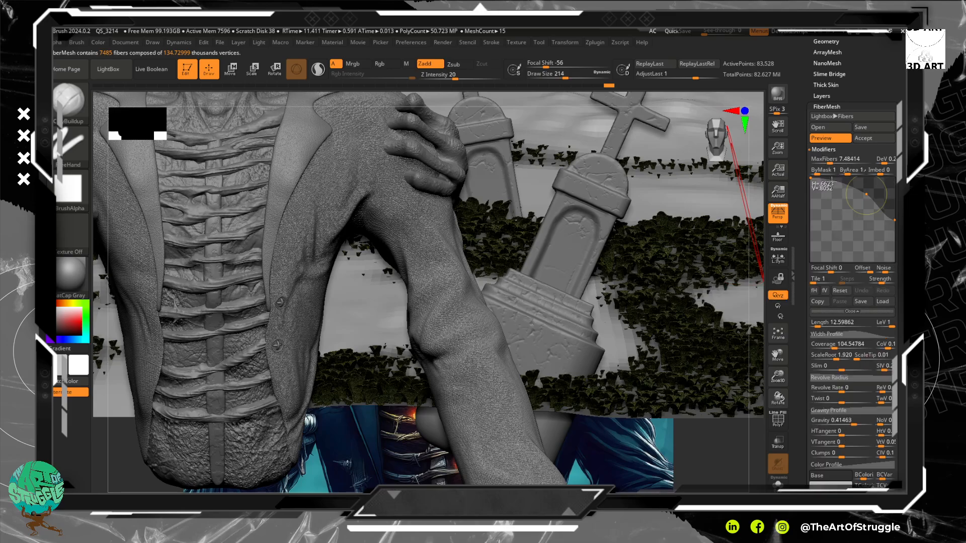
drag(866, 194, 854, 200)
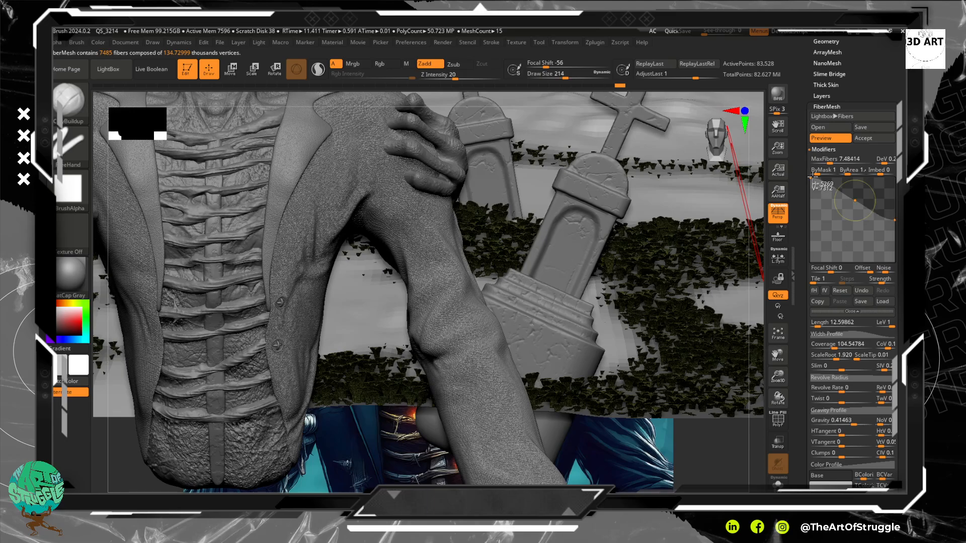
drag(813, 178, 814, 201)
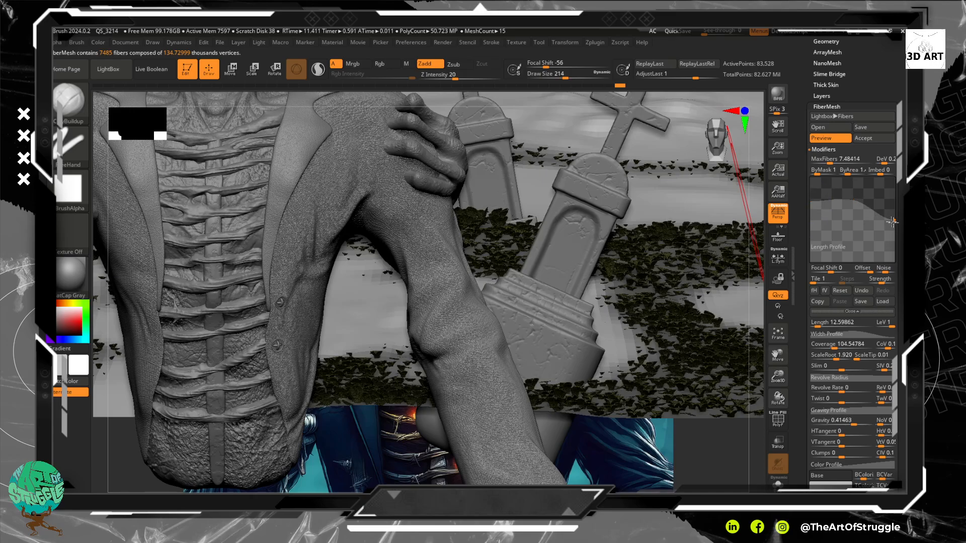
drag(891, 224, 891, 240)
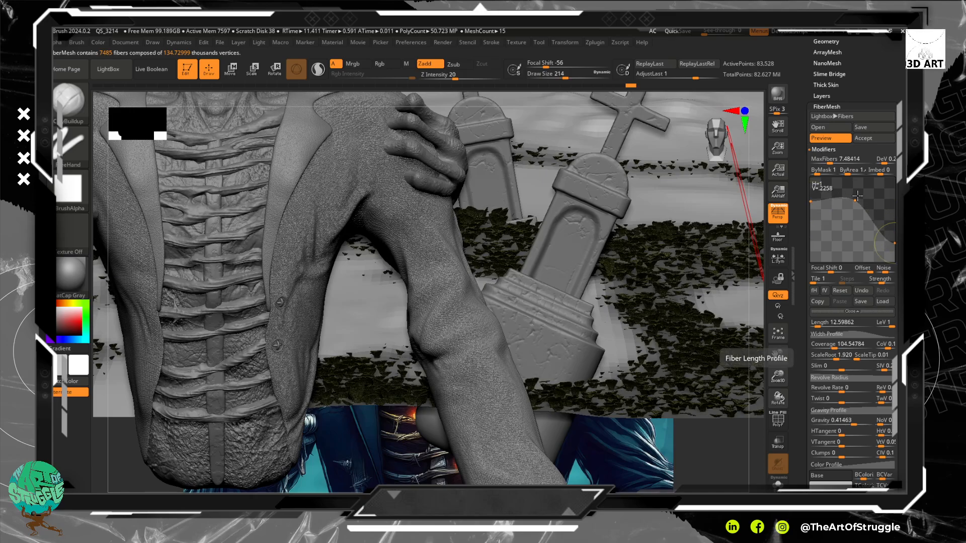
mouse_move(855, 201)
mouse_down()
mouse_move(853, 236)
mouse_move(852, 188)
mouse_up()
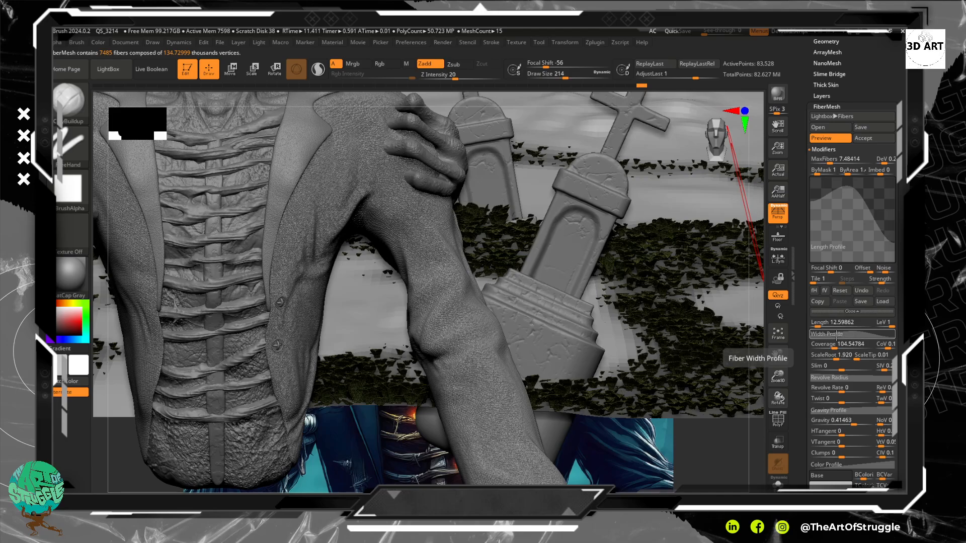
- Lower the fibers' Width Profile curve so the blades thin toward the tip, and set MaxFibers to about 66.56
click(855, 233)
drag(856, 239, 859, 248)
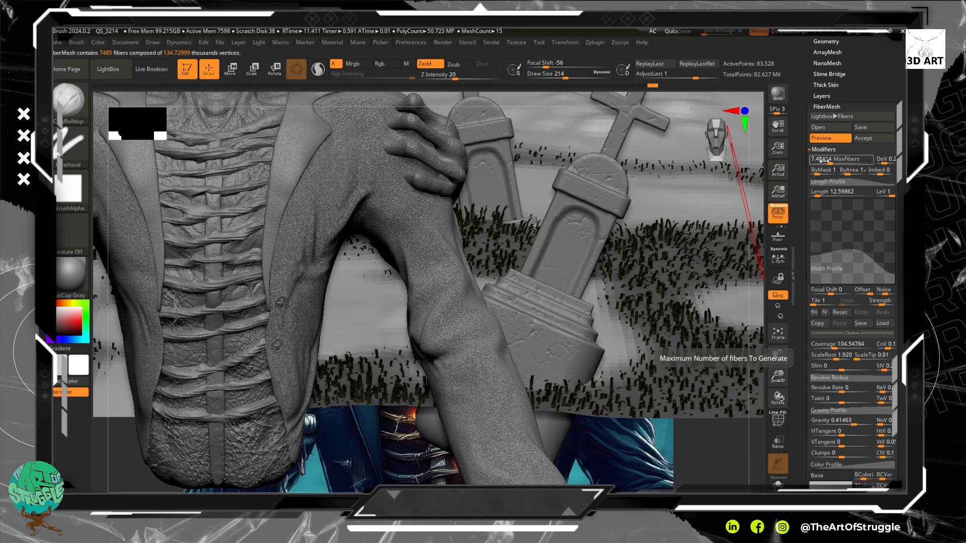
drag(828, 161, 838, 161)
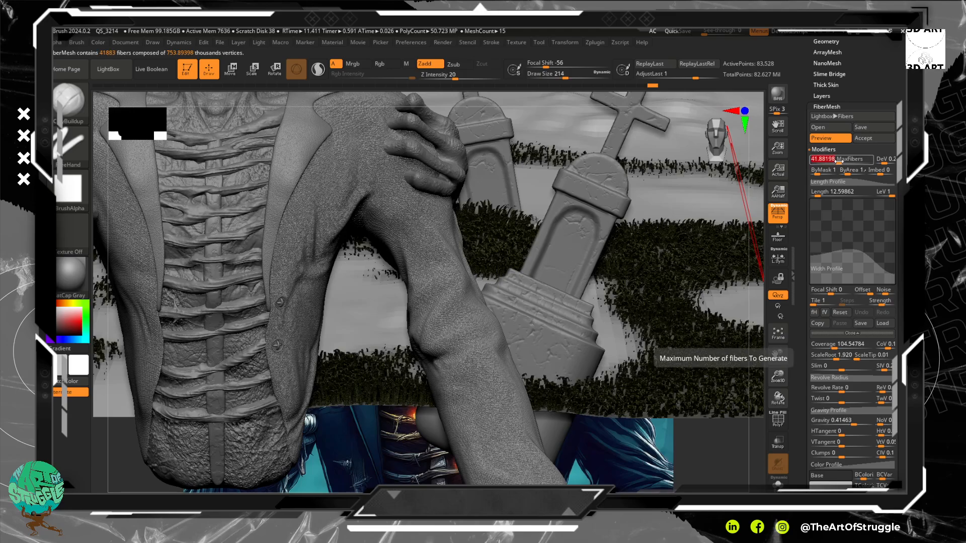
drag(861, 254, 856, 269)
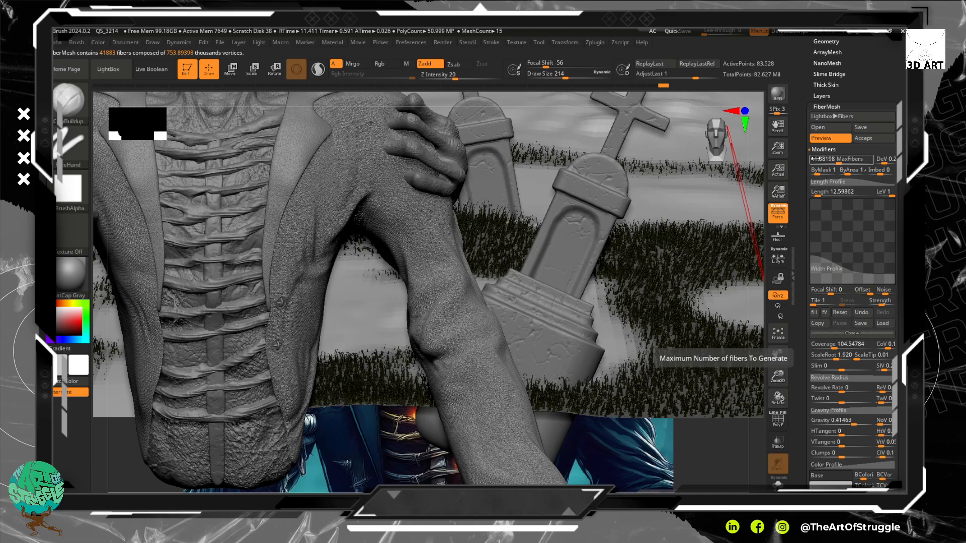
drag(839, 160, 845, 160)
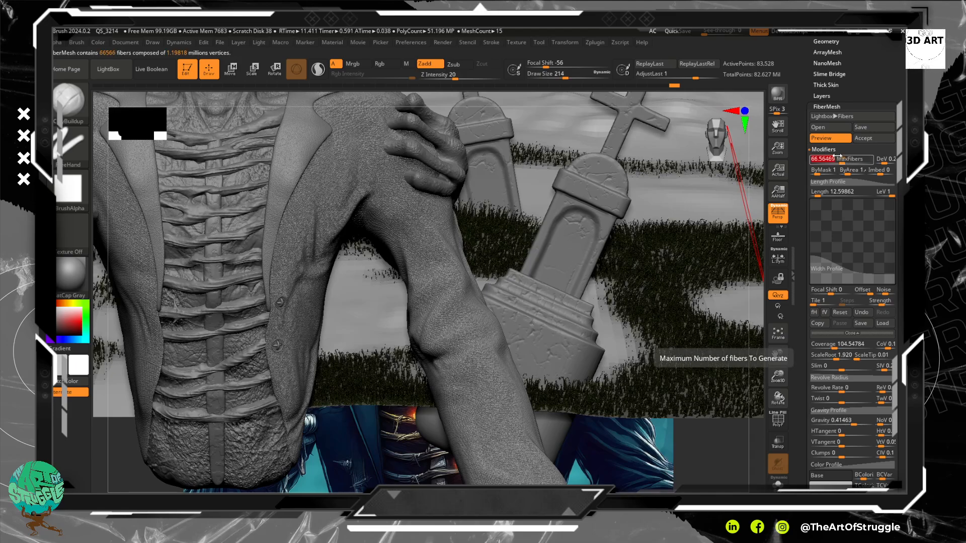
- Try longer grass blades, then set the fibers' Length to about 21.29
drag(824, 192, 825, 192)
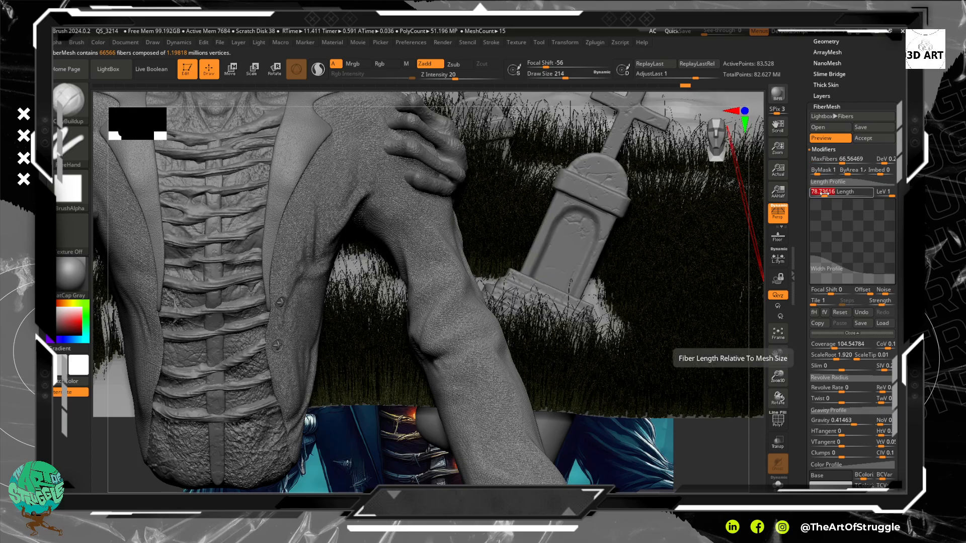
click(824, 193)
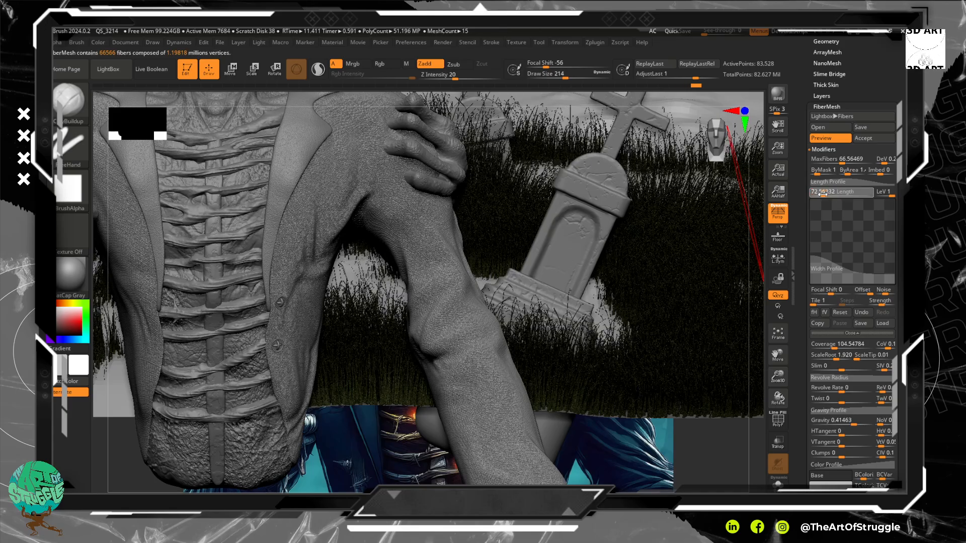
drag(824, 193, 818, 194)
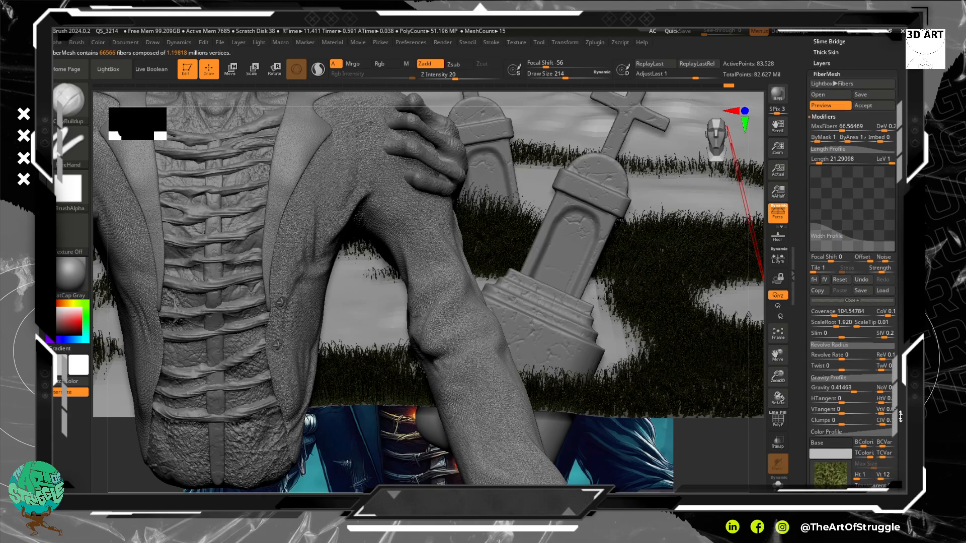
scroll(887, 410, down, 5)
scroll(887, 410, up, 3)
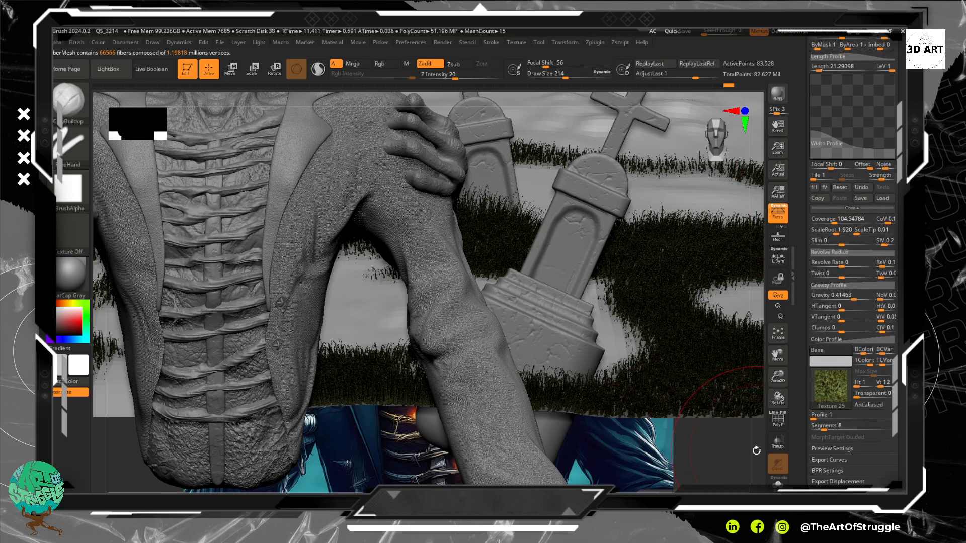
- Frame the zombie bust with the surrounding tombstones and branches and run a BPR render of the grass
mouse_move(756, 451)
mouse_down()
mouse_move(728, 399)
mouse_move(728, 438)
mouse_move(720, 290)
mouse_up()
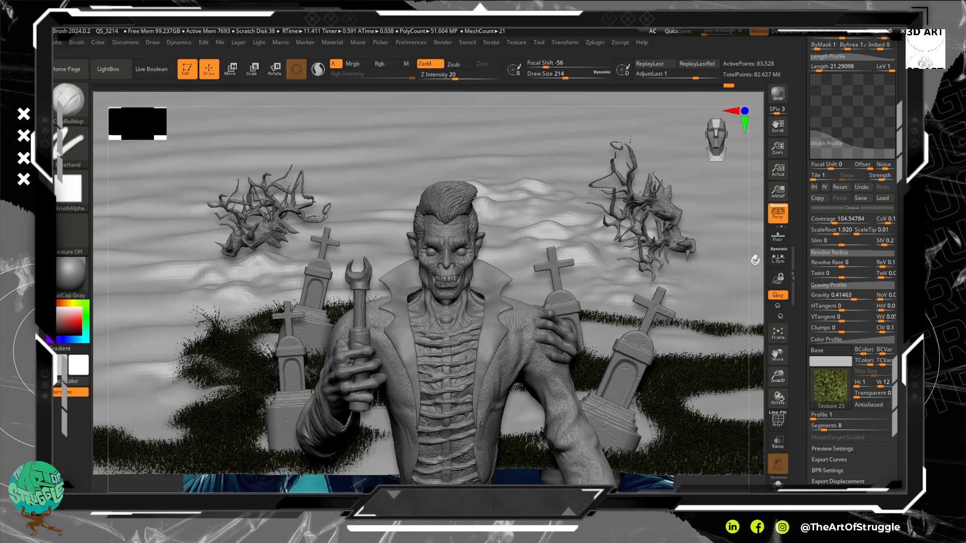
drag(764, 254, 760, 303)
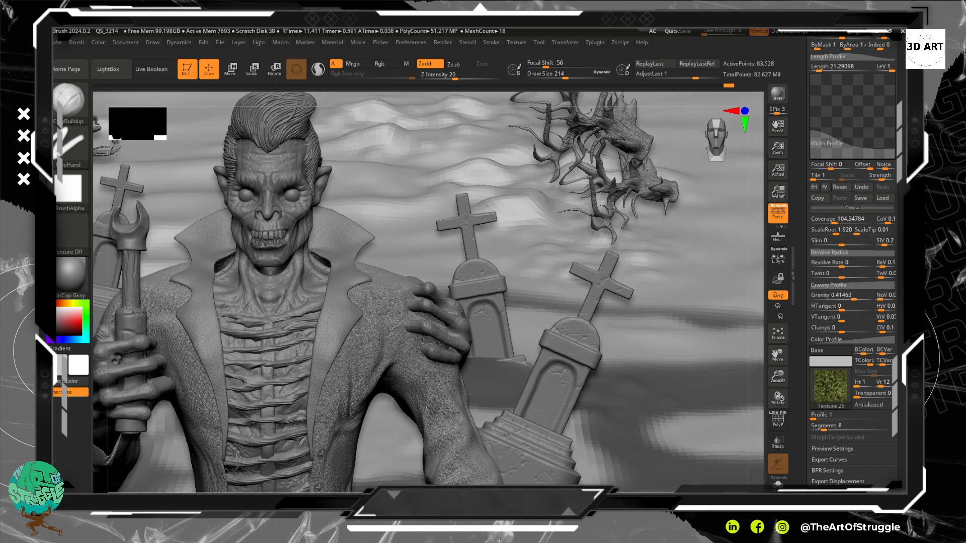
alt+drag(754, 283, 815, 294)
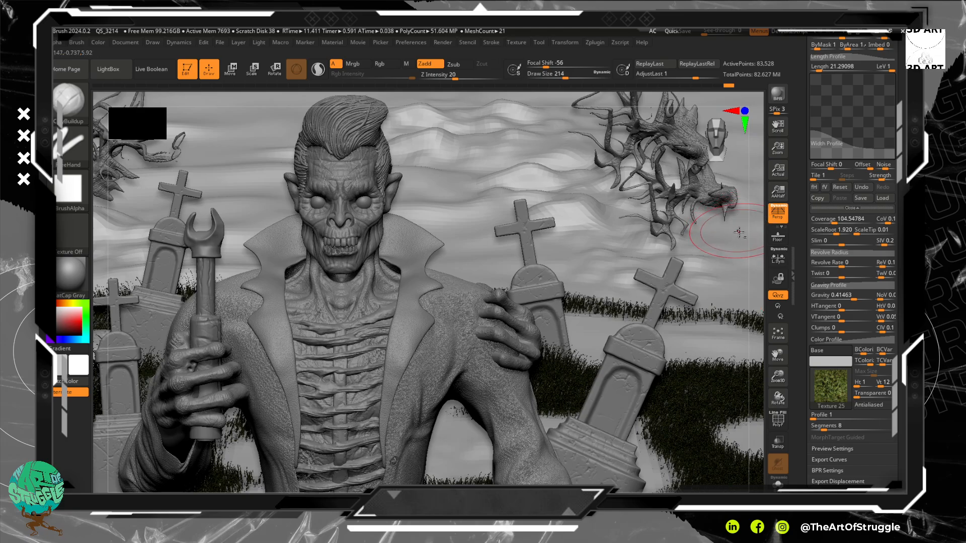
alt+drag(758, 226, 816, 231)
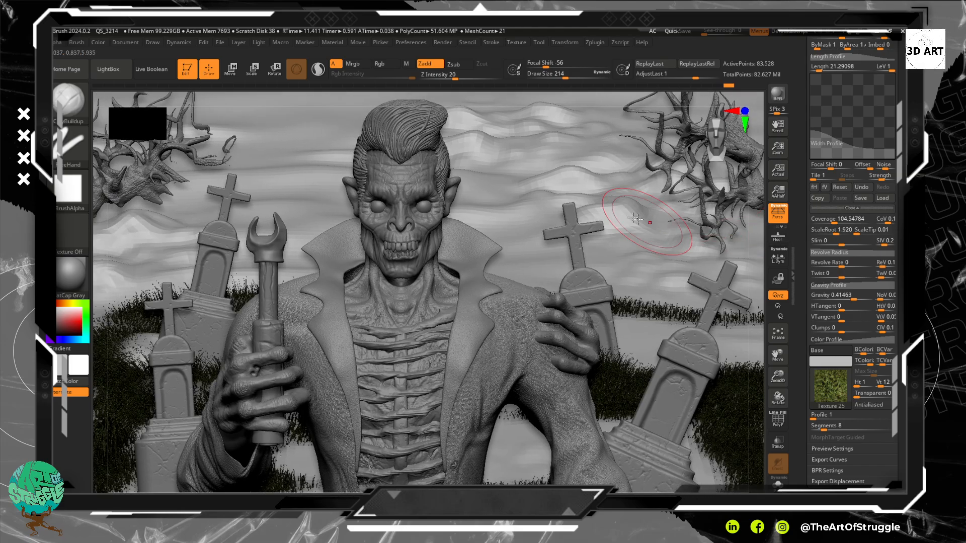
click(775, 94)
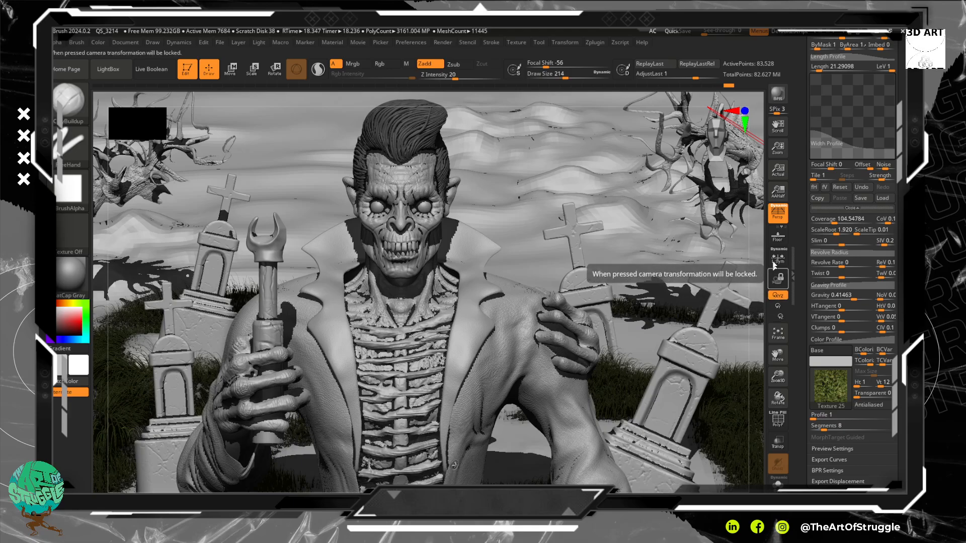
click(777, 234)
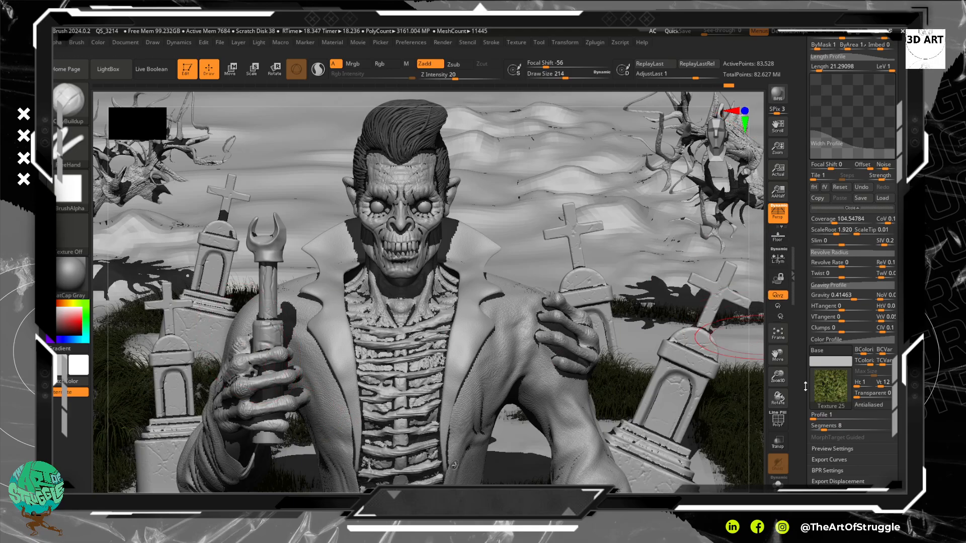
- Accept the FiberMesh grass as a new subtool and activate Fast Preview mode for the fibers
scroll(871, 228, up, 5)
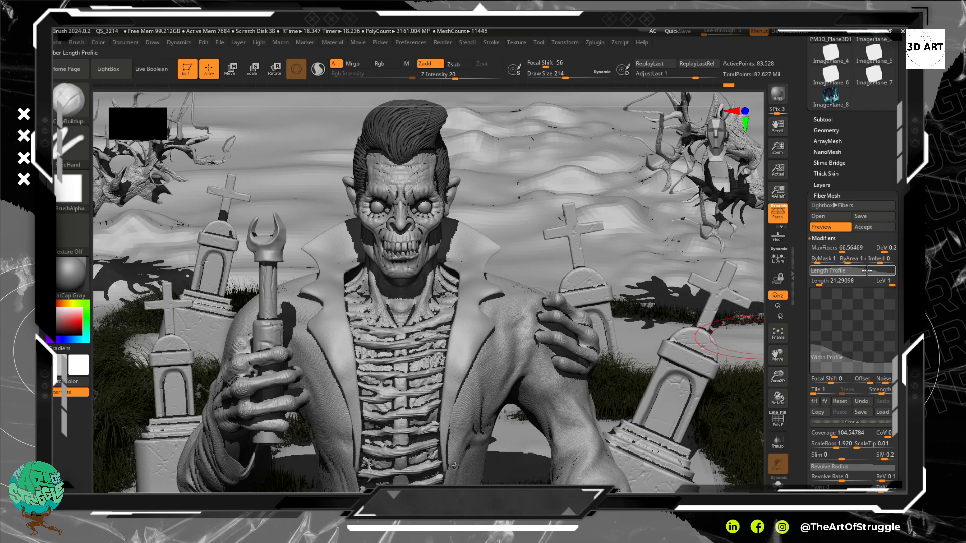
click(871, 228)
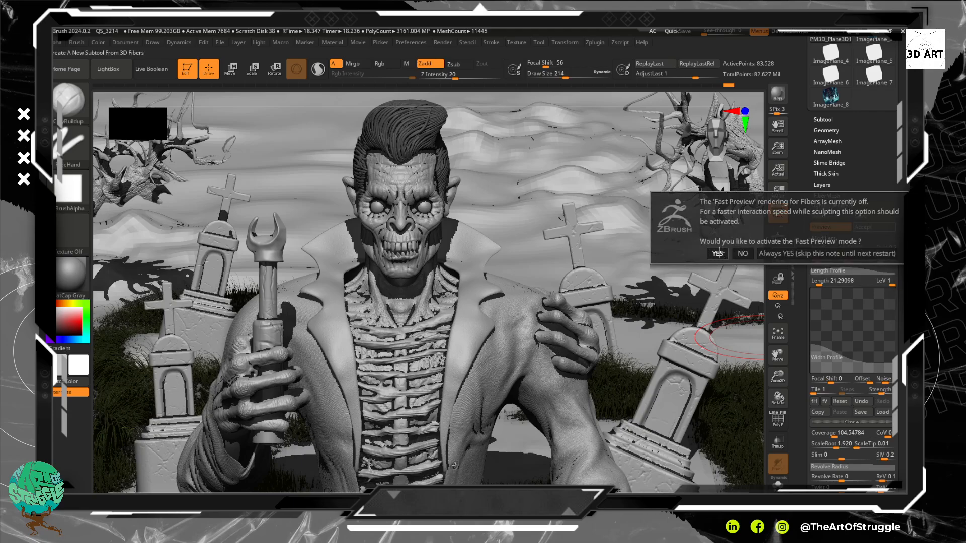
click(717, 253)
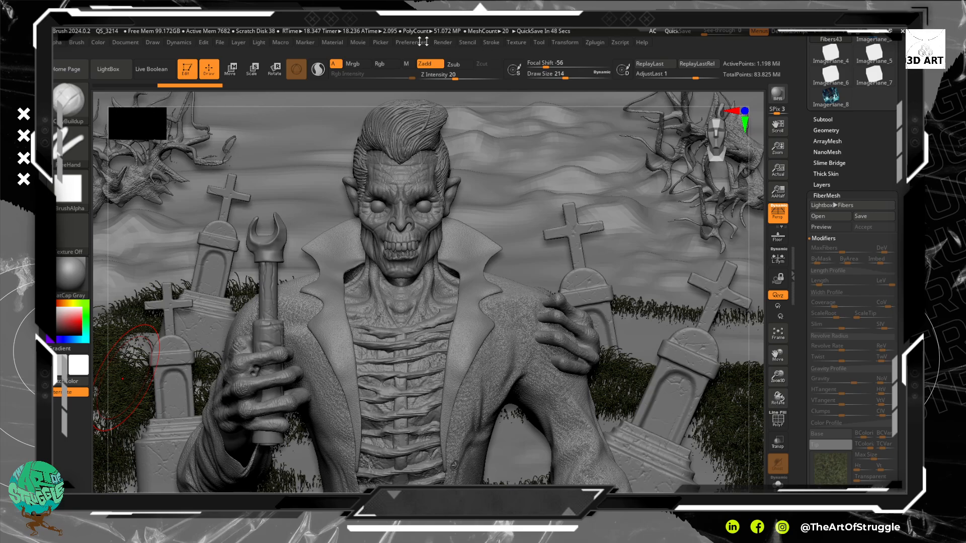
- Open the render settings
click(442, 43)
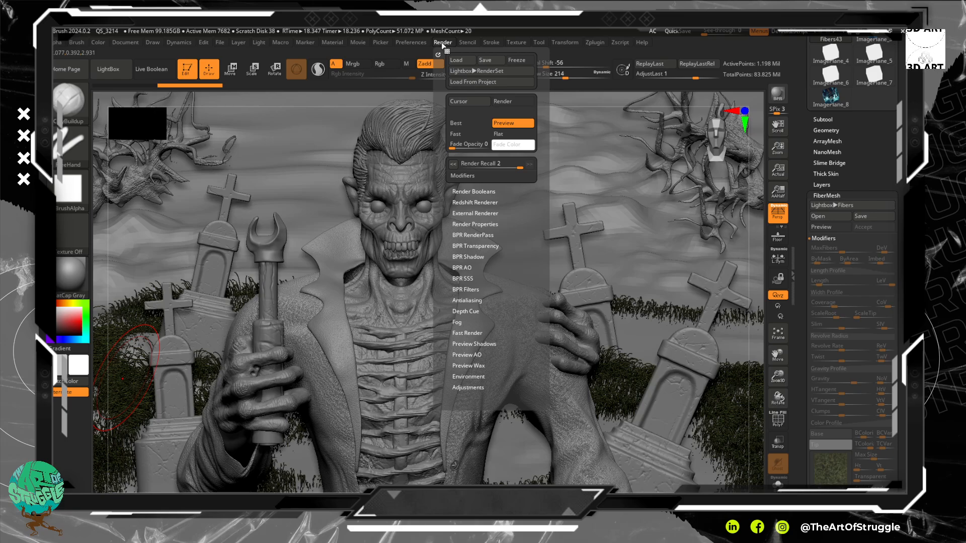